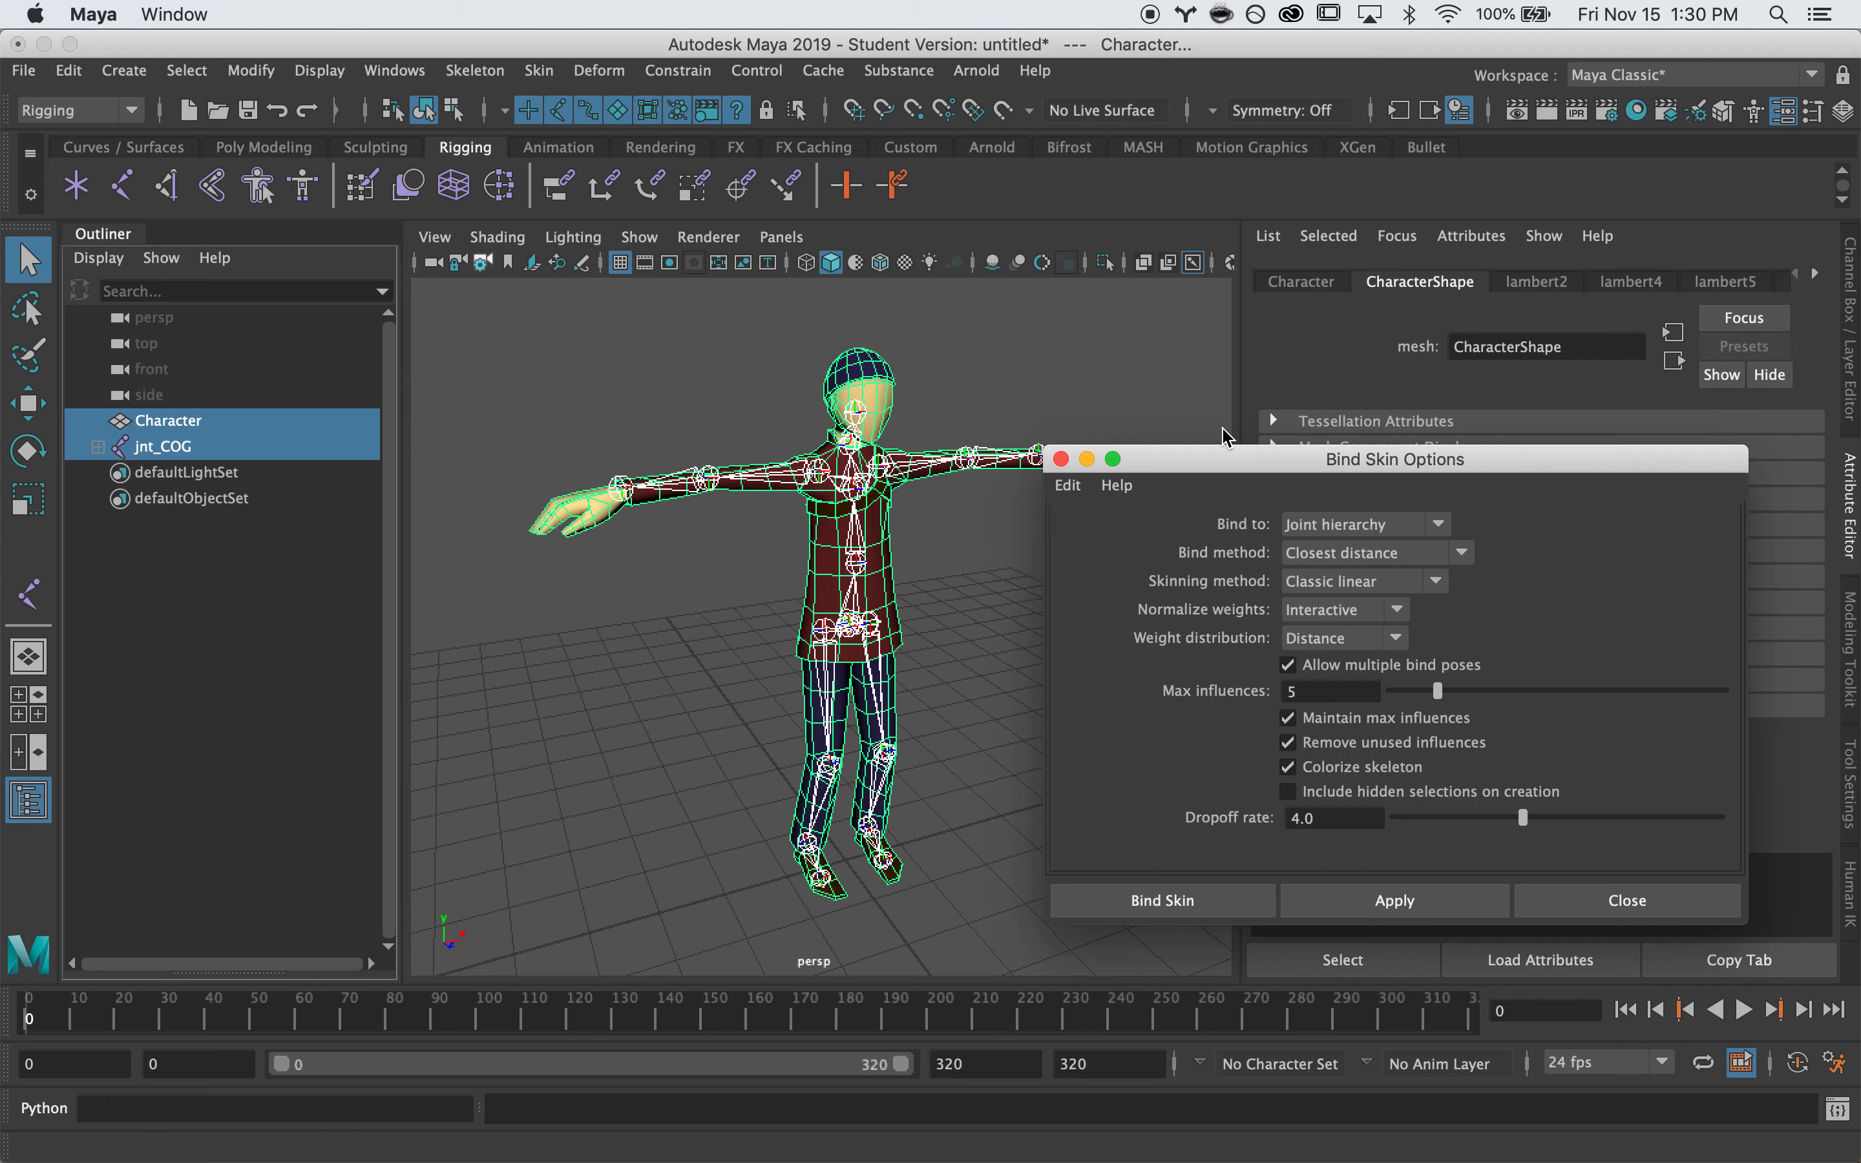
Bind Character to the jnt_COG skeleton with Joint hierarchy, Closest distance and 3 max influences
left_click_drag(1219, 460, 1219, 358)
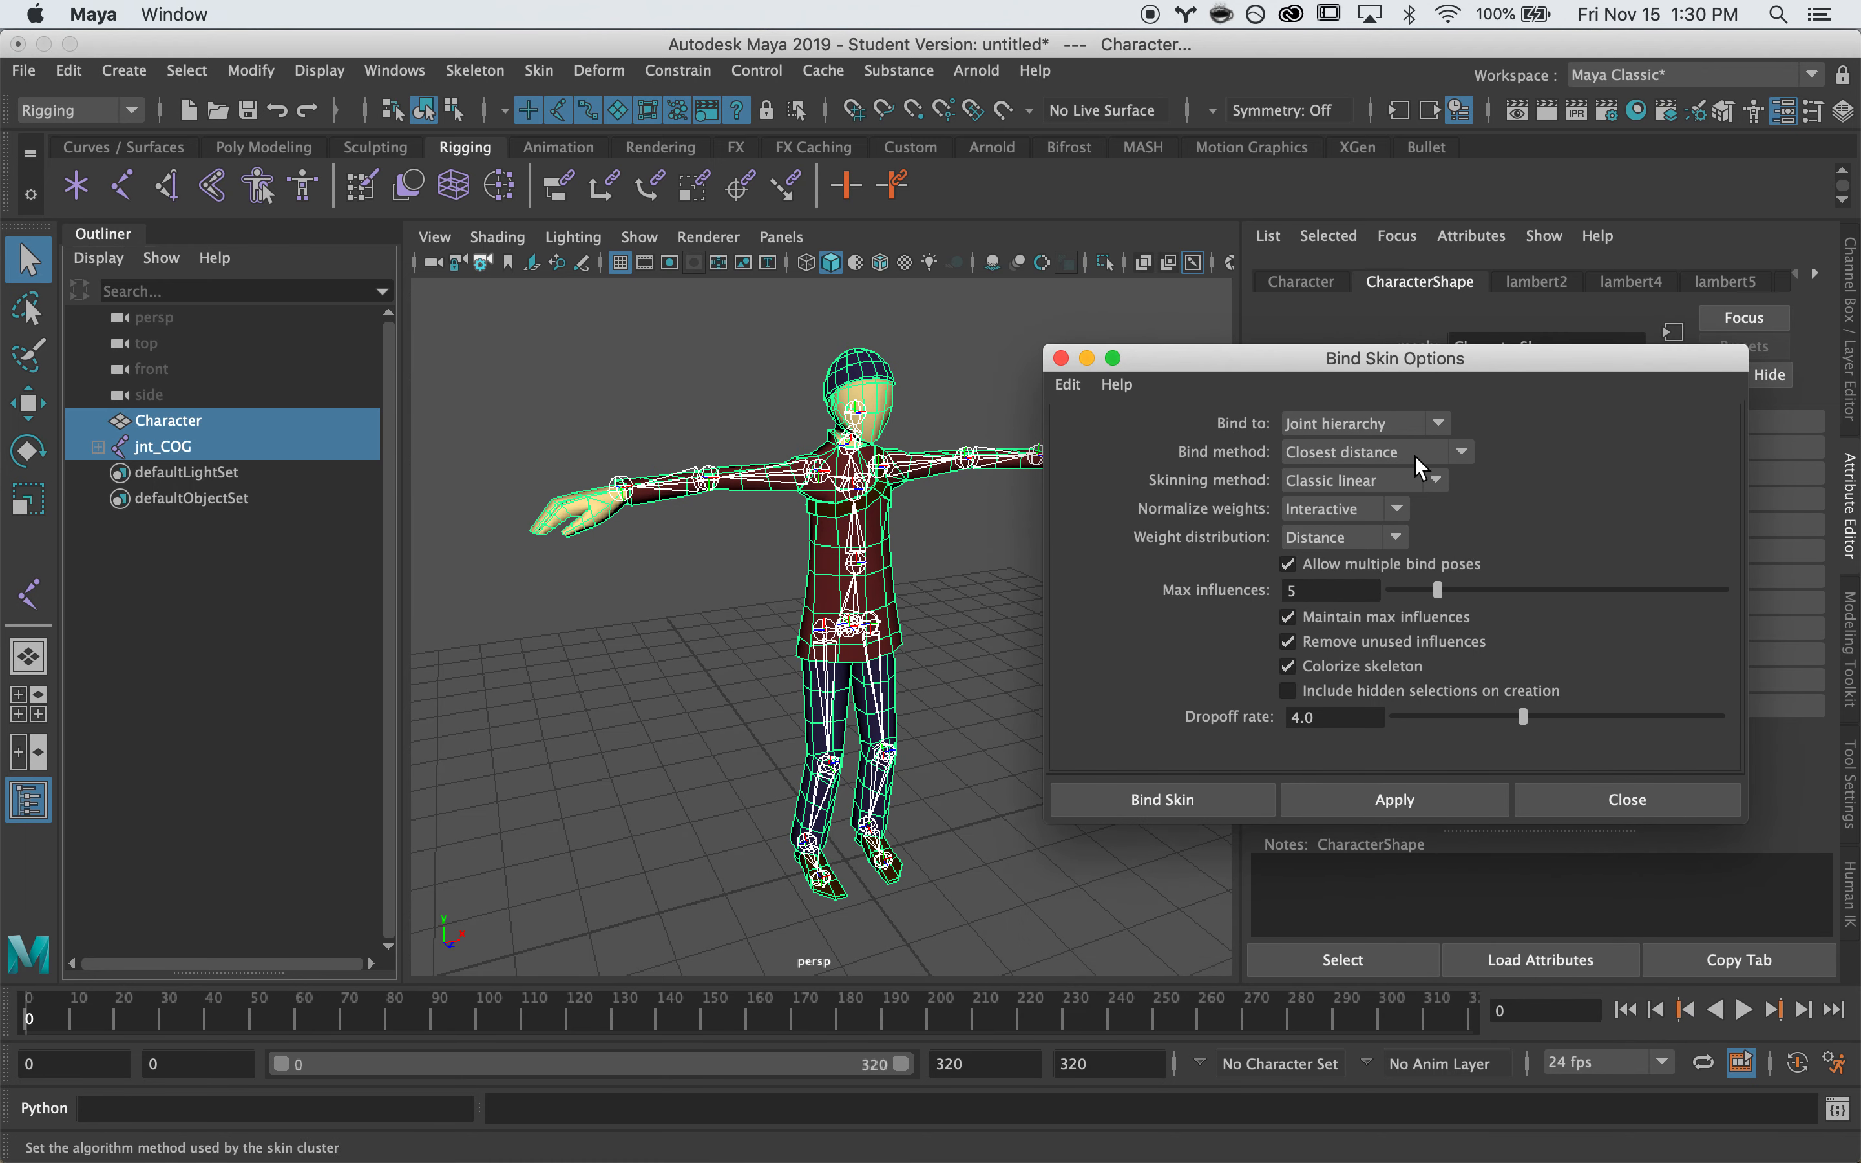
double_click(1302, 591)
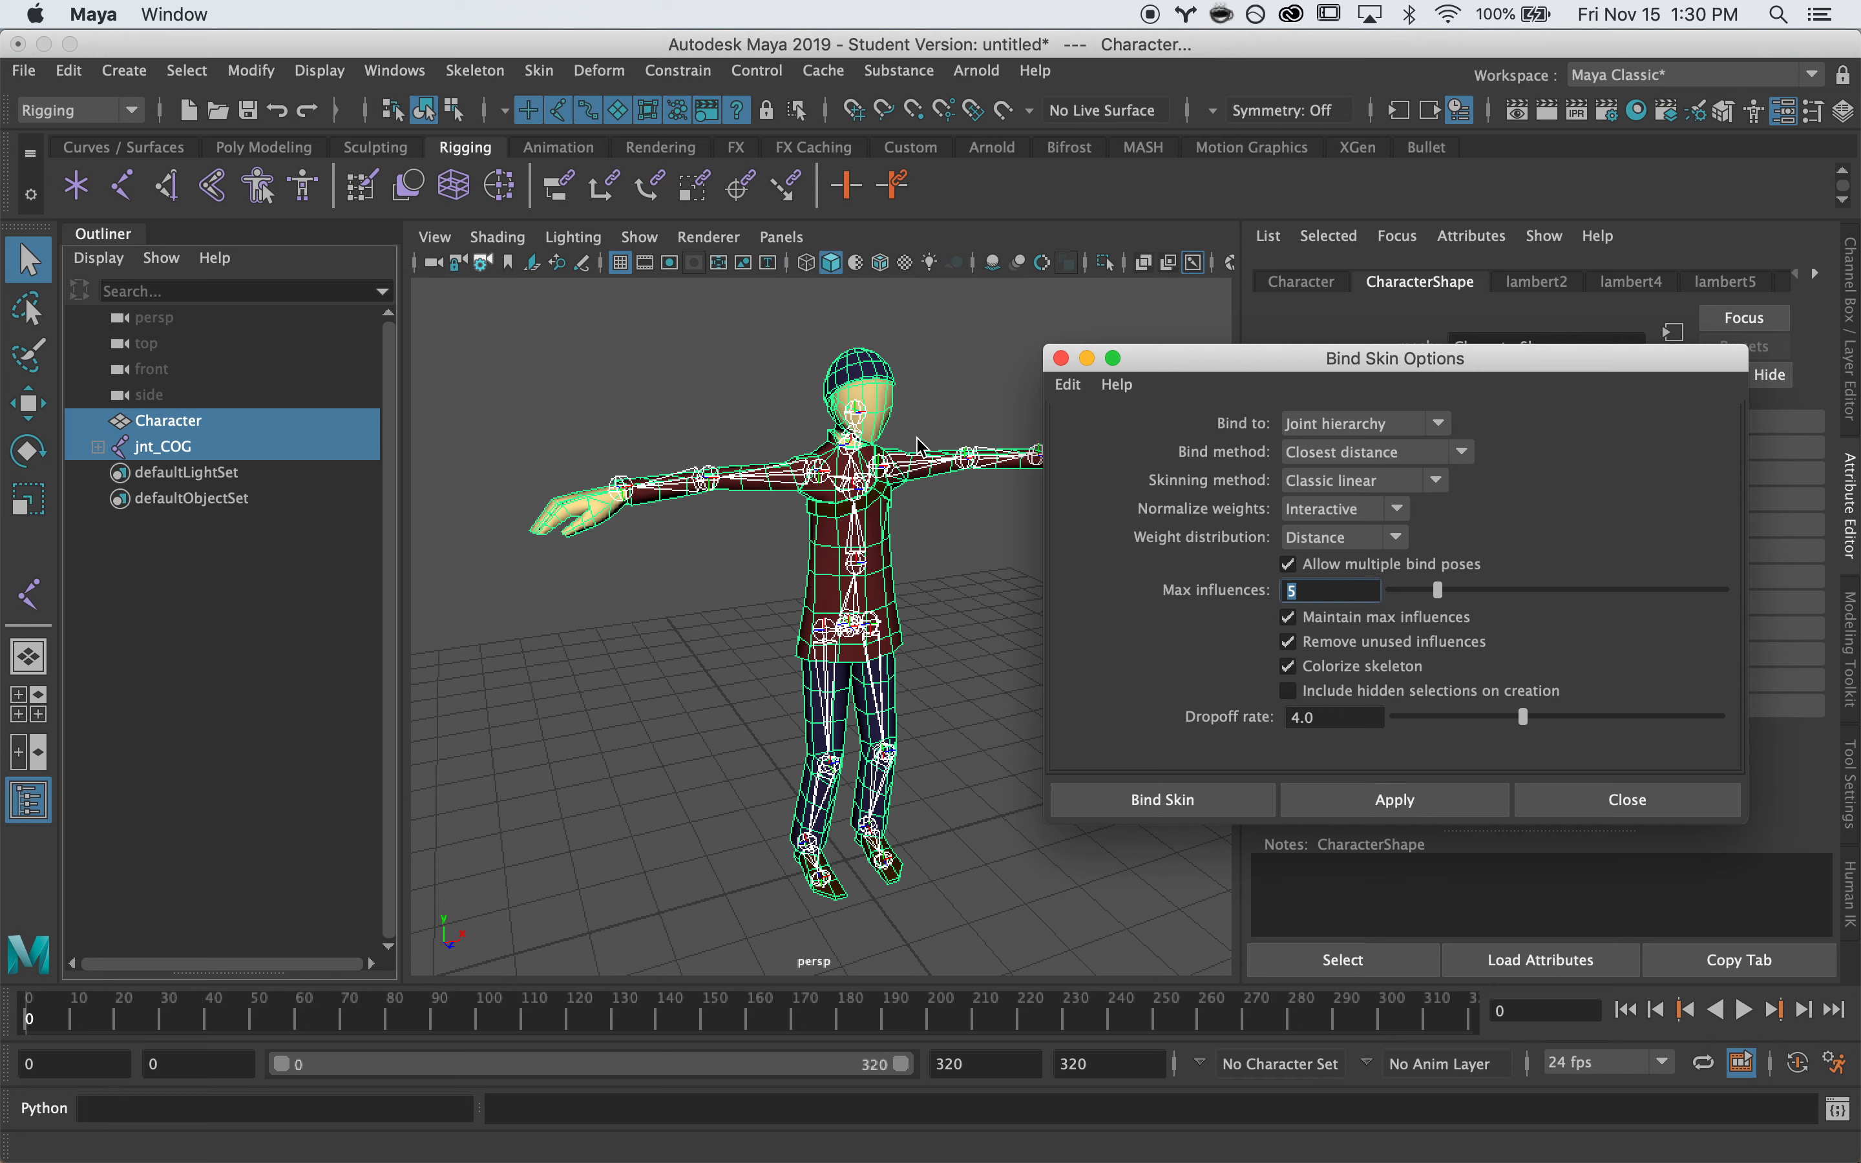
left_click_drag(940, 423, 976, 413, "alt")
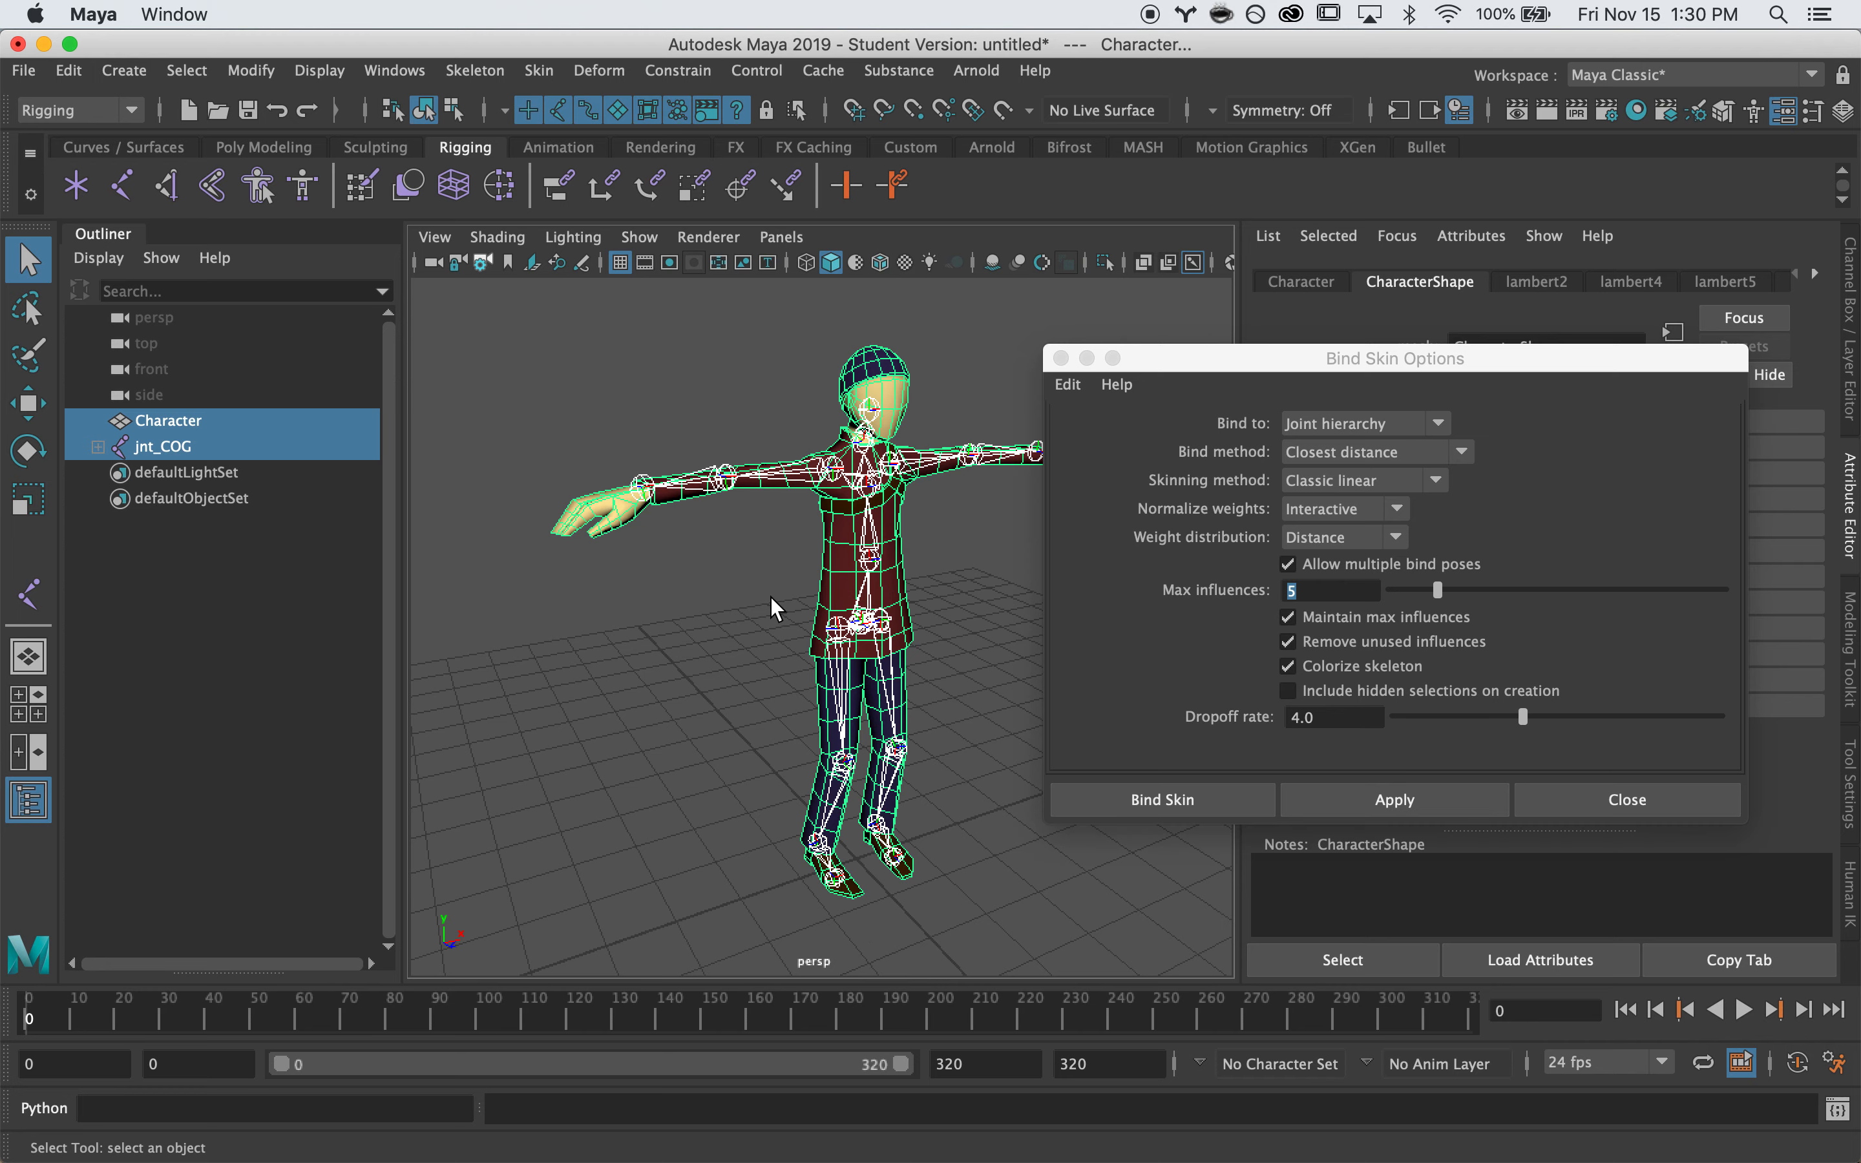
left_click_drag(771, 598, 620, 578, "alt")
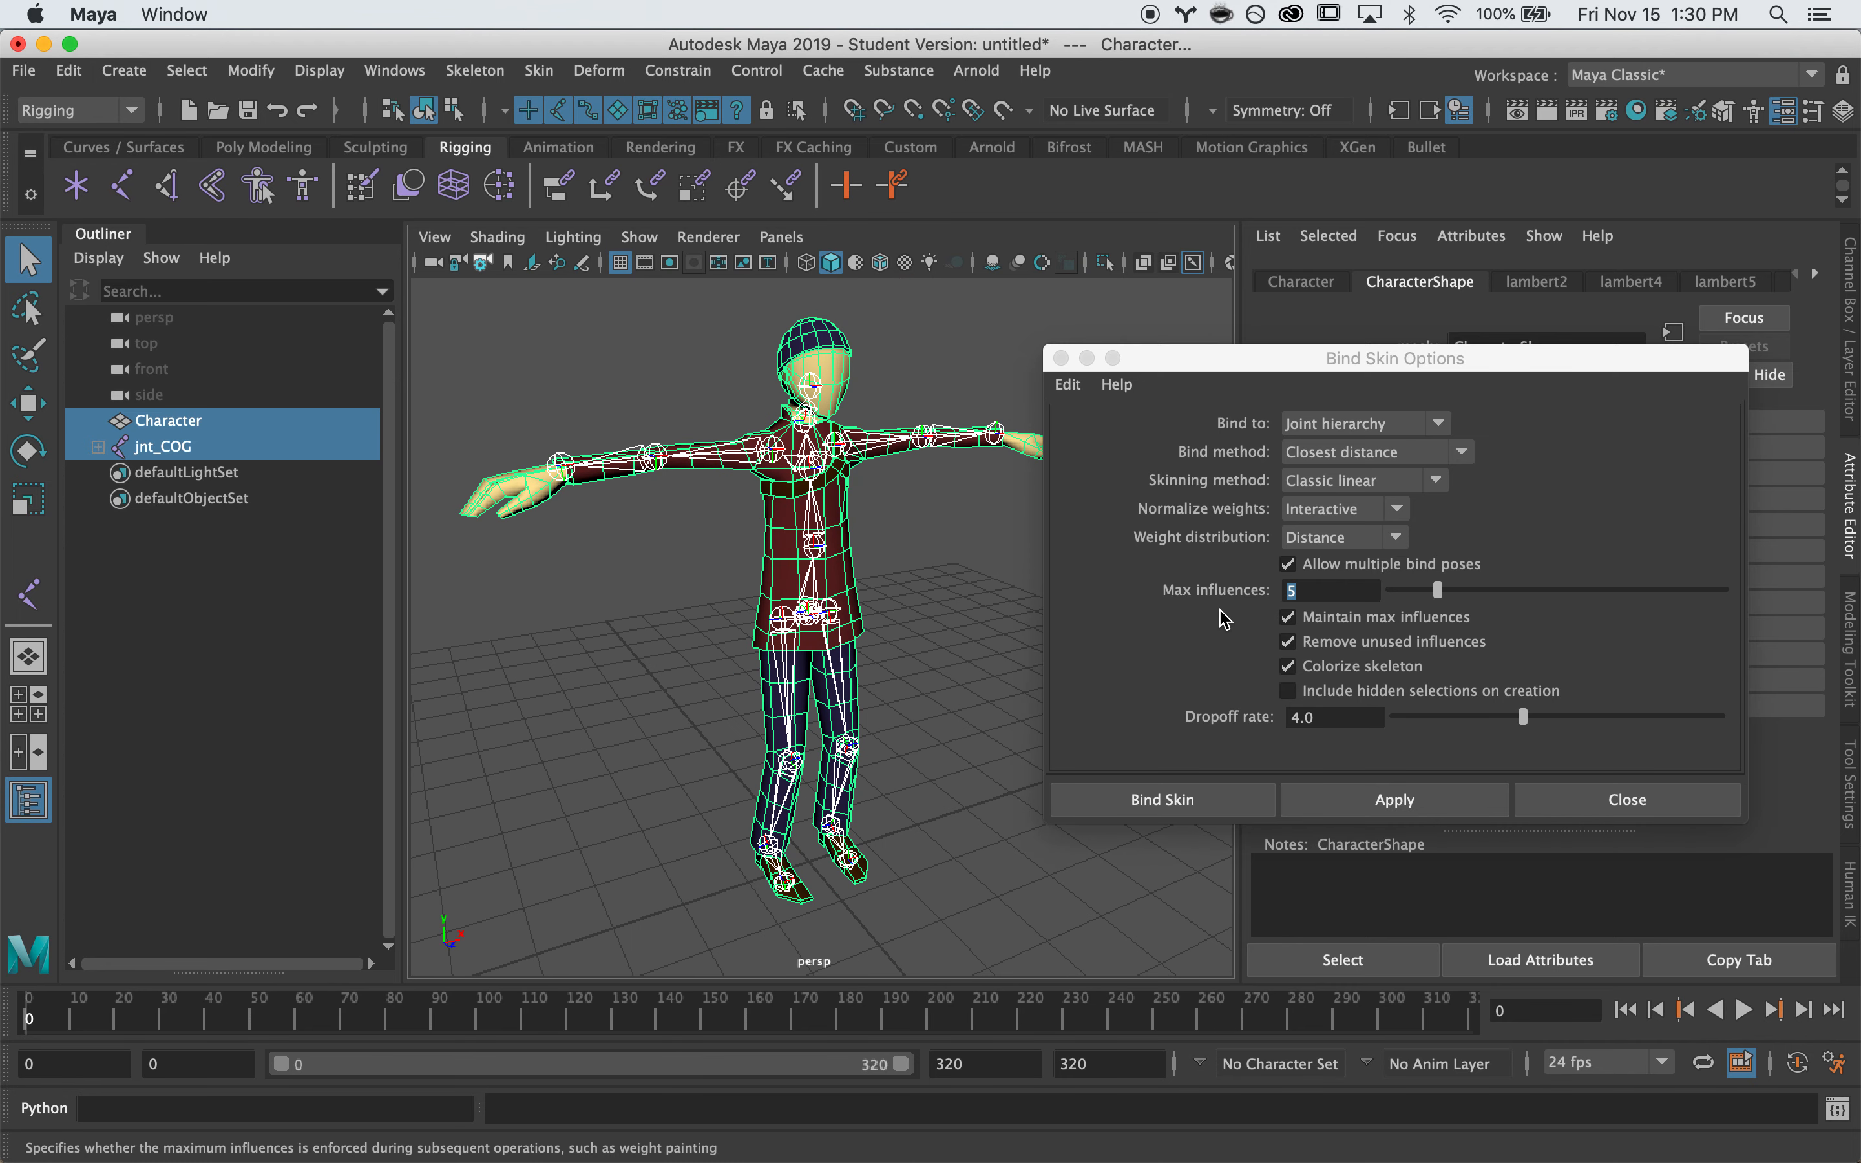
left_click(1436, 590)
left_click_drag(1435, 590, 1406, 590)
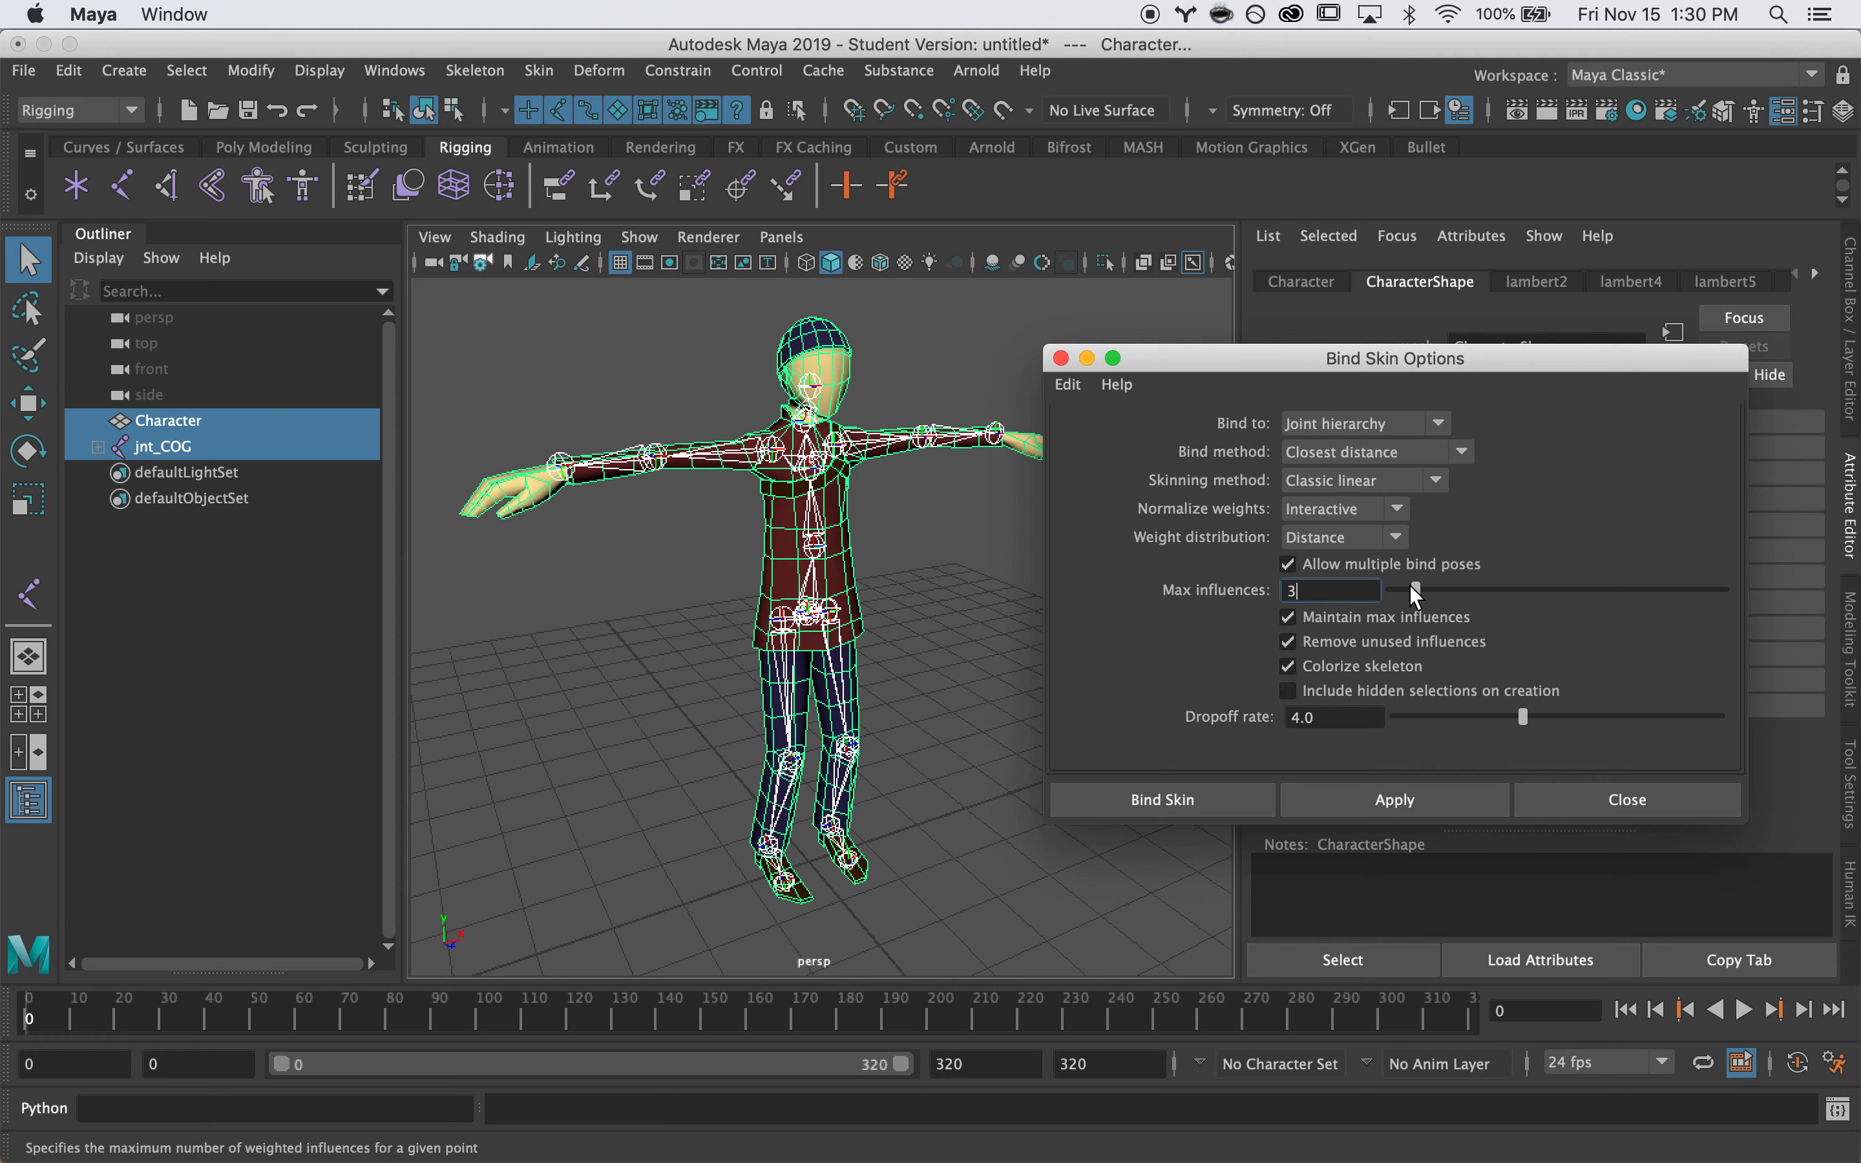
left_click_drag(1411, 586, 1400, 588)
left_click_drag(859, 639, 823, 623, "alt")
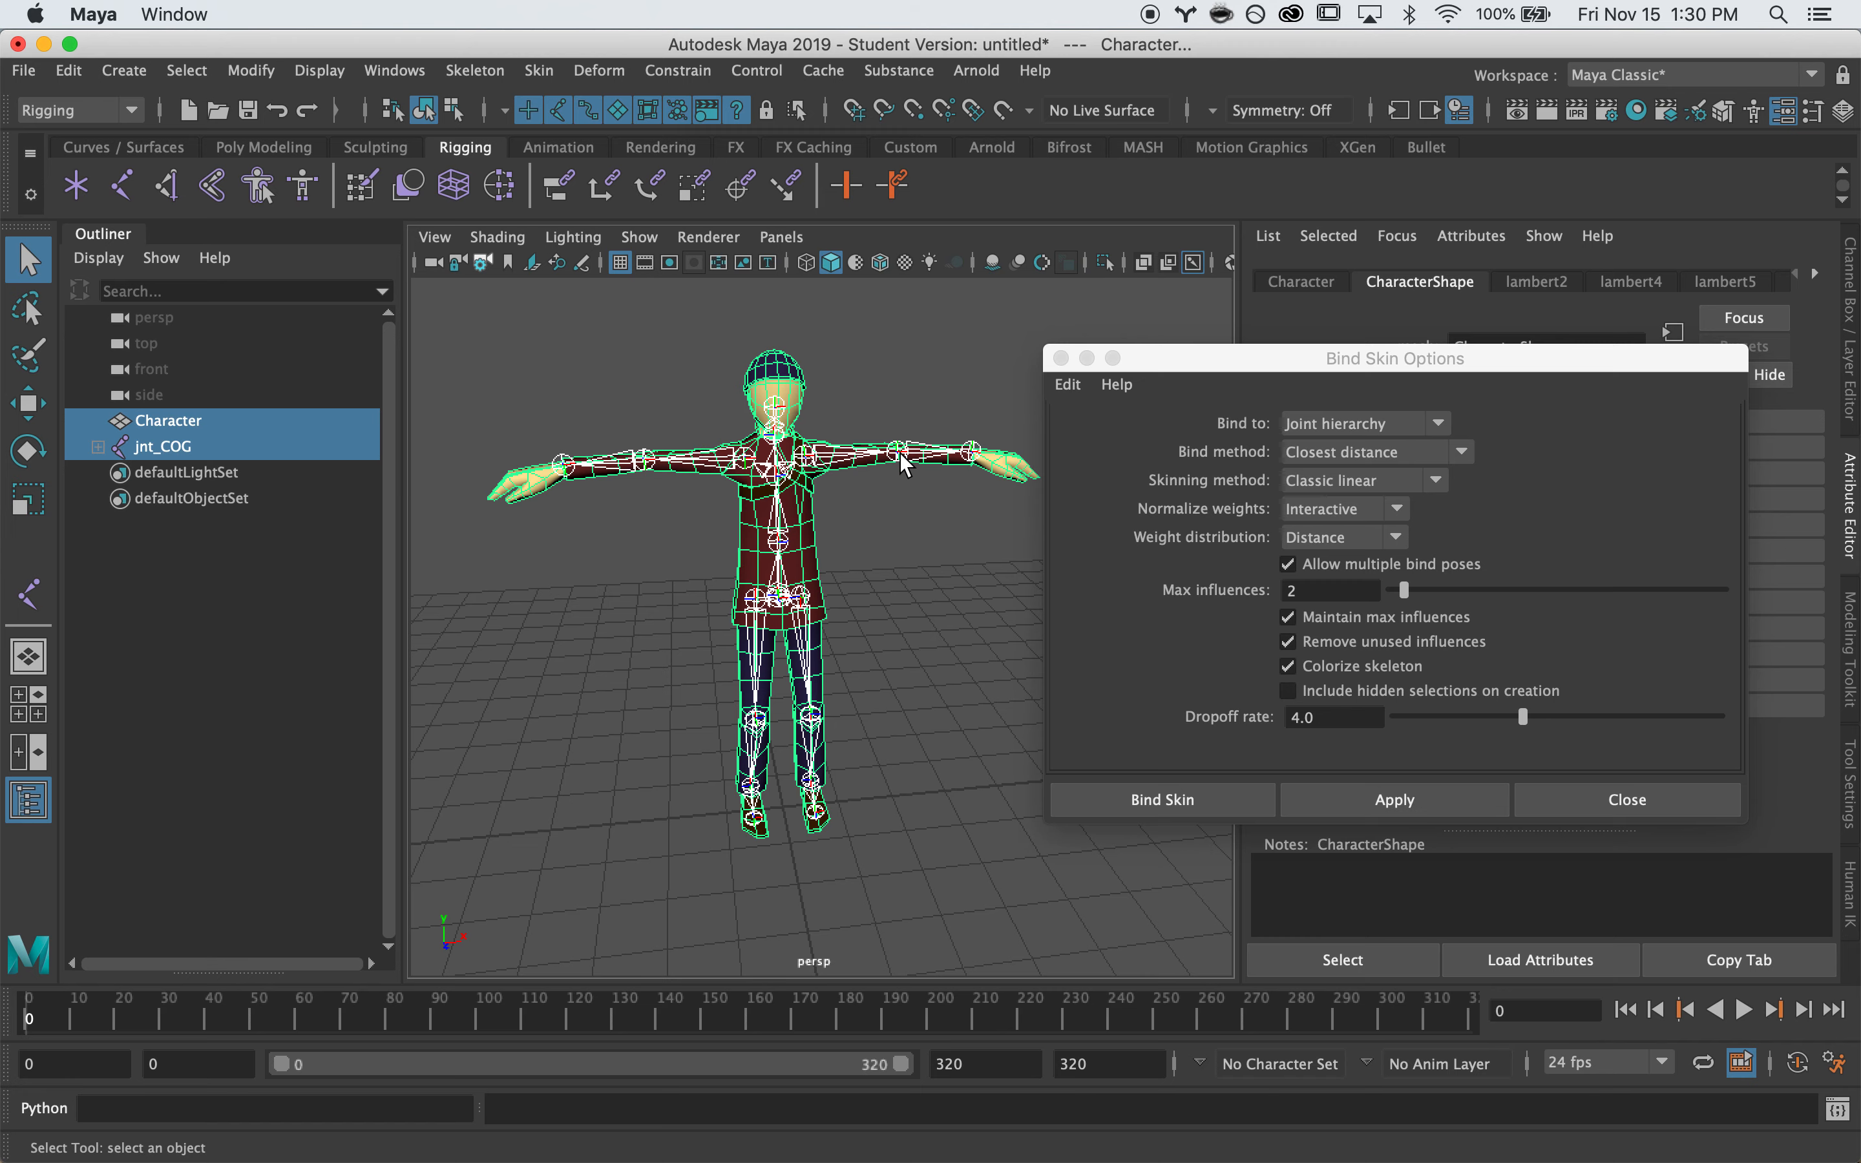
left_click_drag(915, 541, 949, 540, "alt")
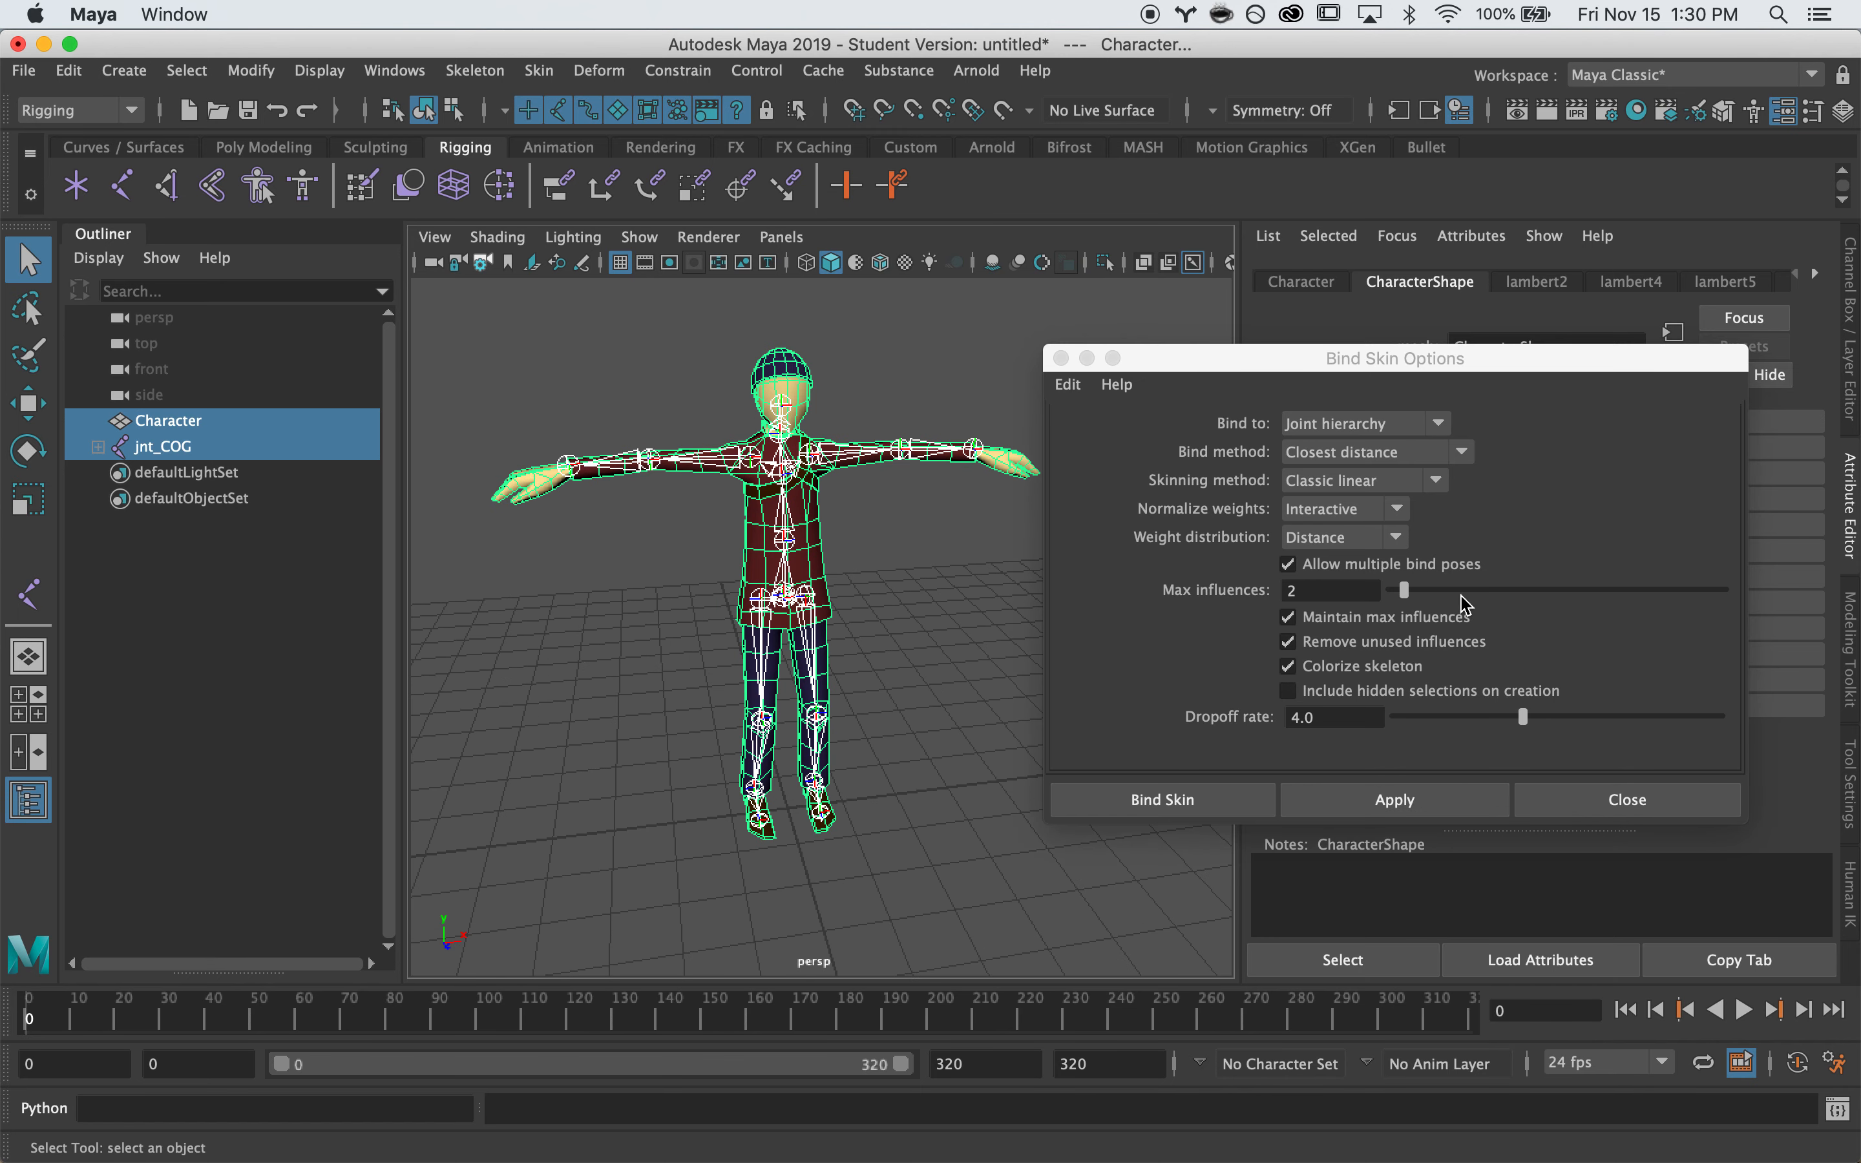
left_click(1407, 588)
left_click_drag(1407, 586, 1412, 585)
left_click_drag(793, 523, 729, 566, "alt")
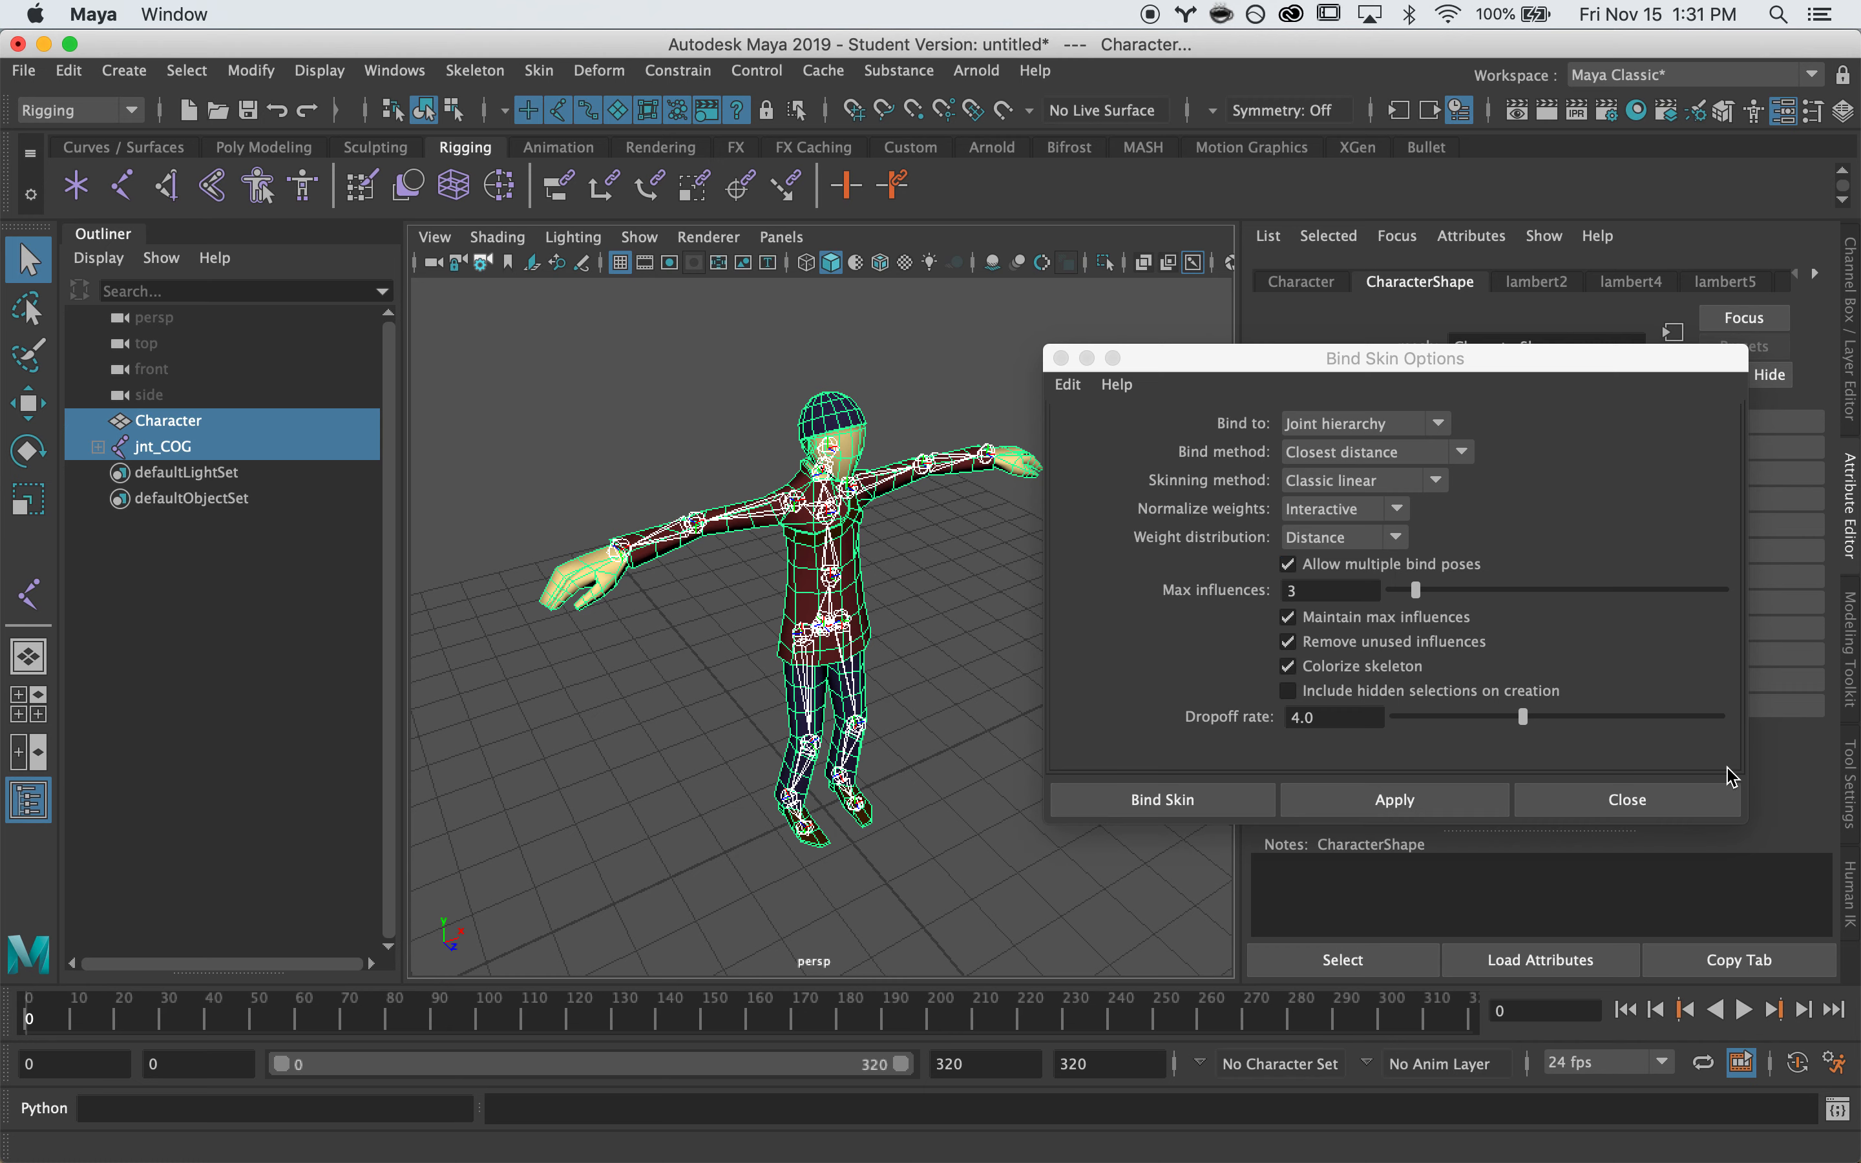
left_click(1166, 803)
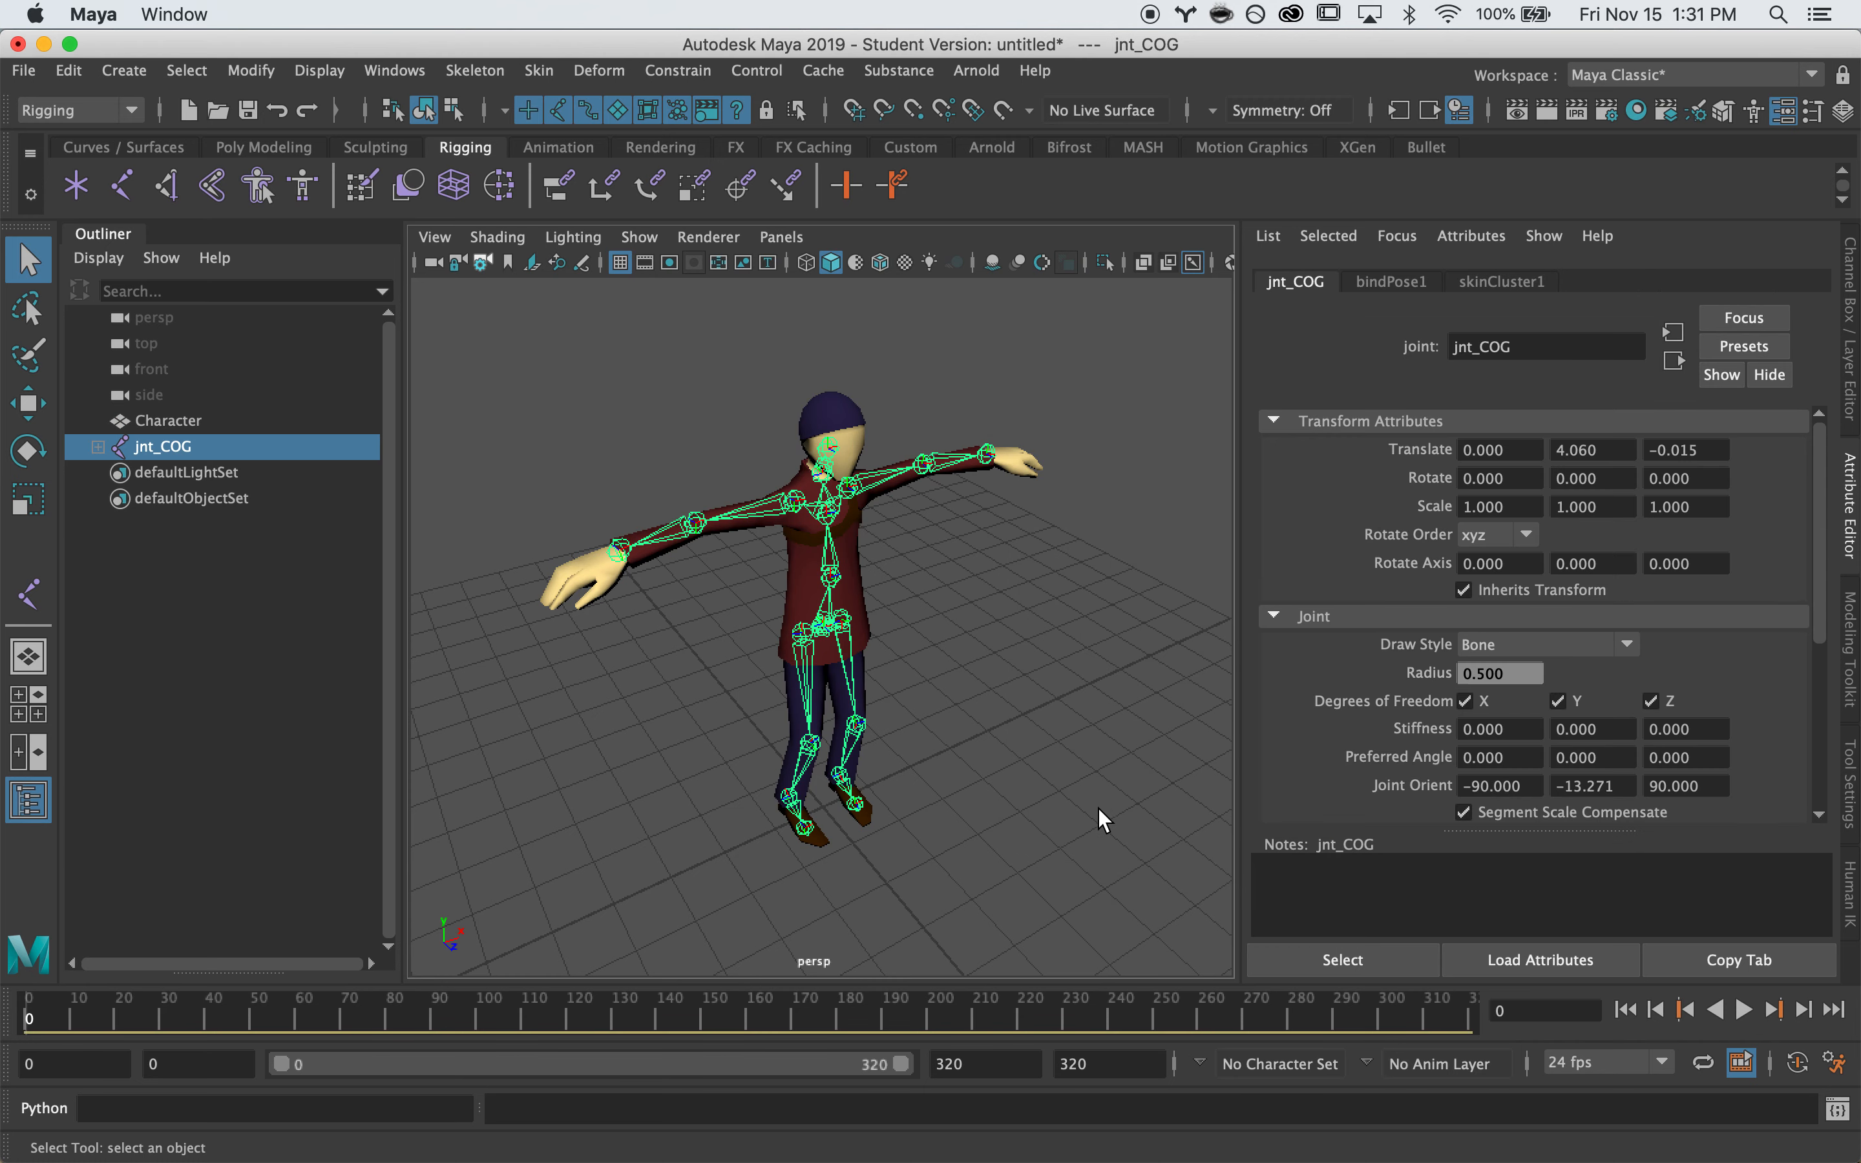
Select the Character mesh and start the Paint Skin Weights Tool from its marking menu
left_click(1073, 776)
left_click_drag(1060, 758, 987, 608, "alt")
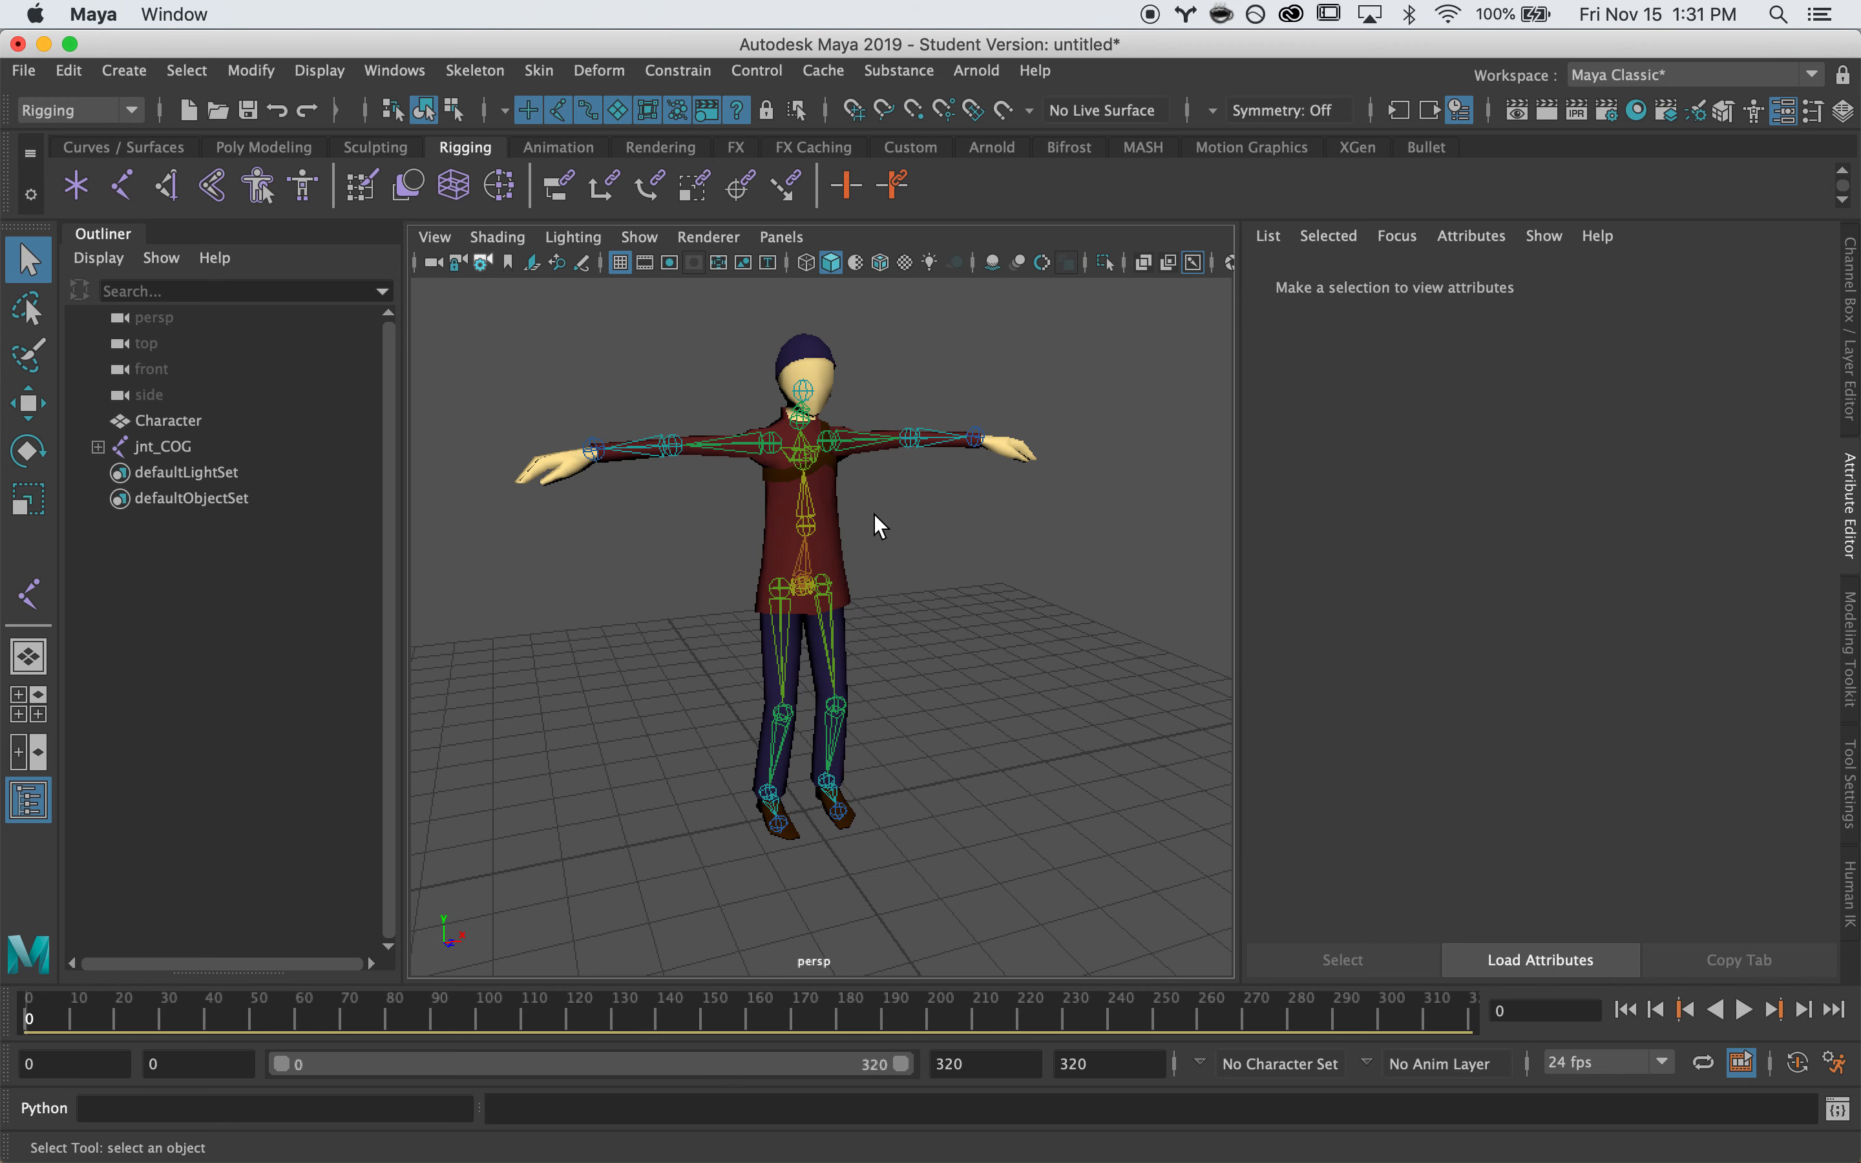
left_click(844, 531)
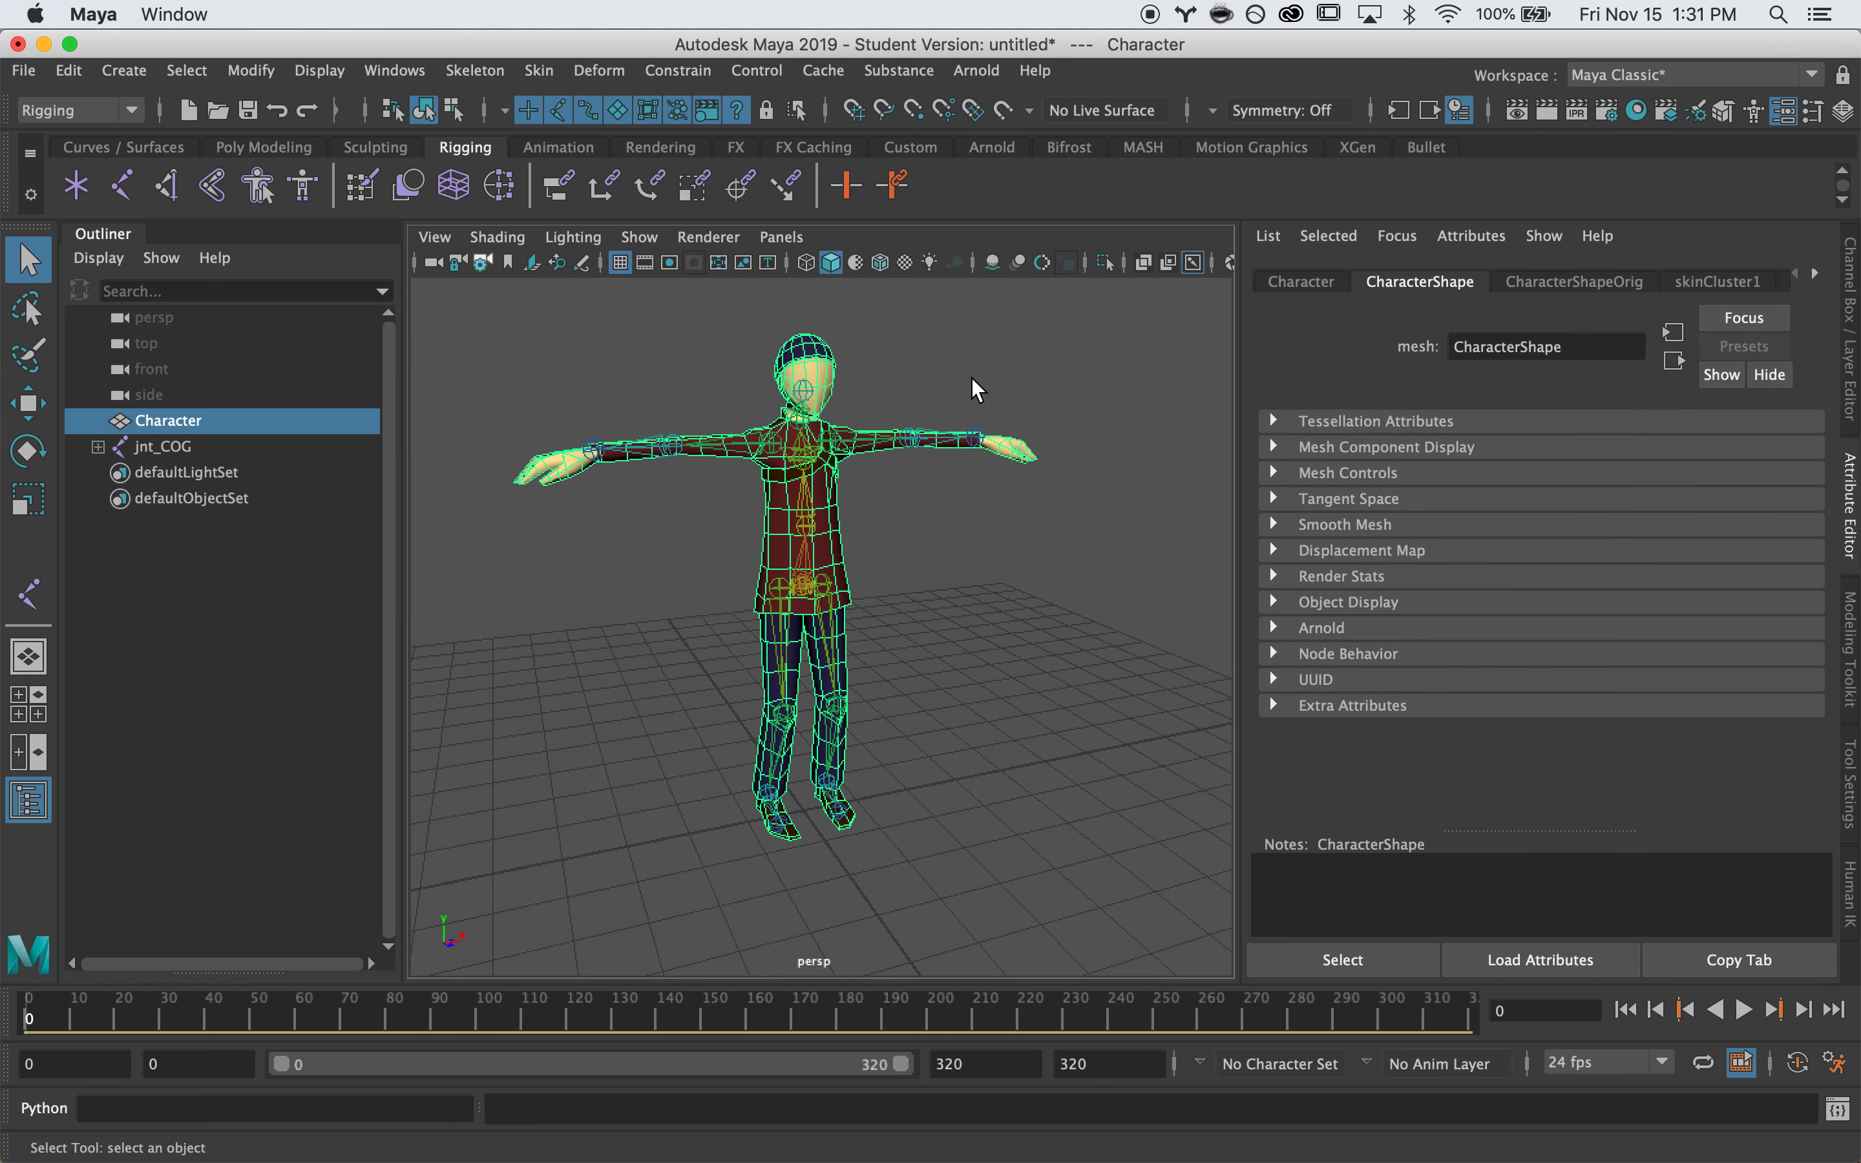
left_click(544, 61)
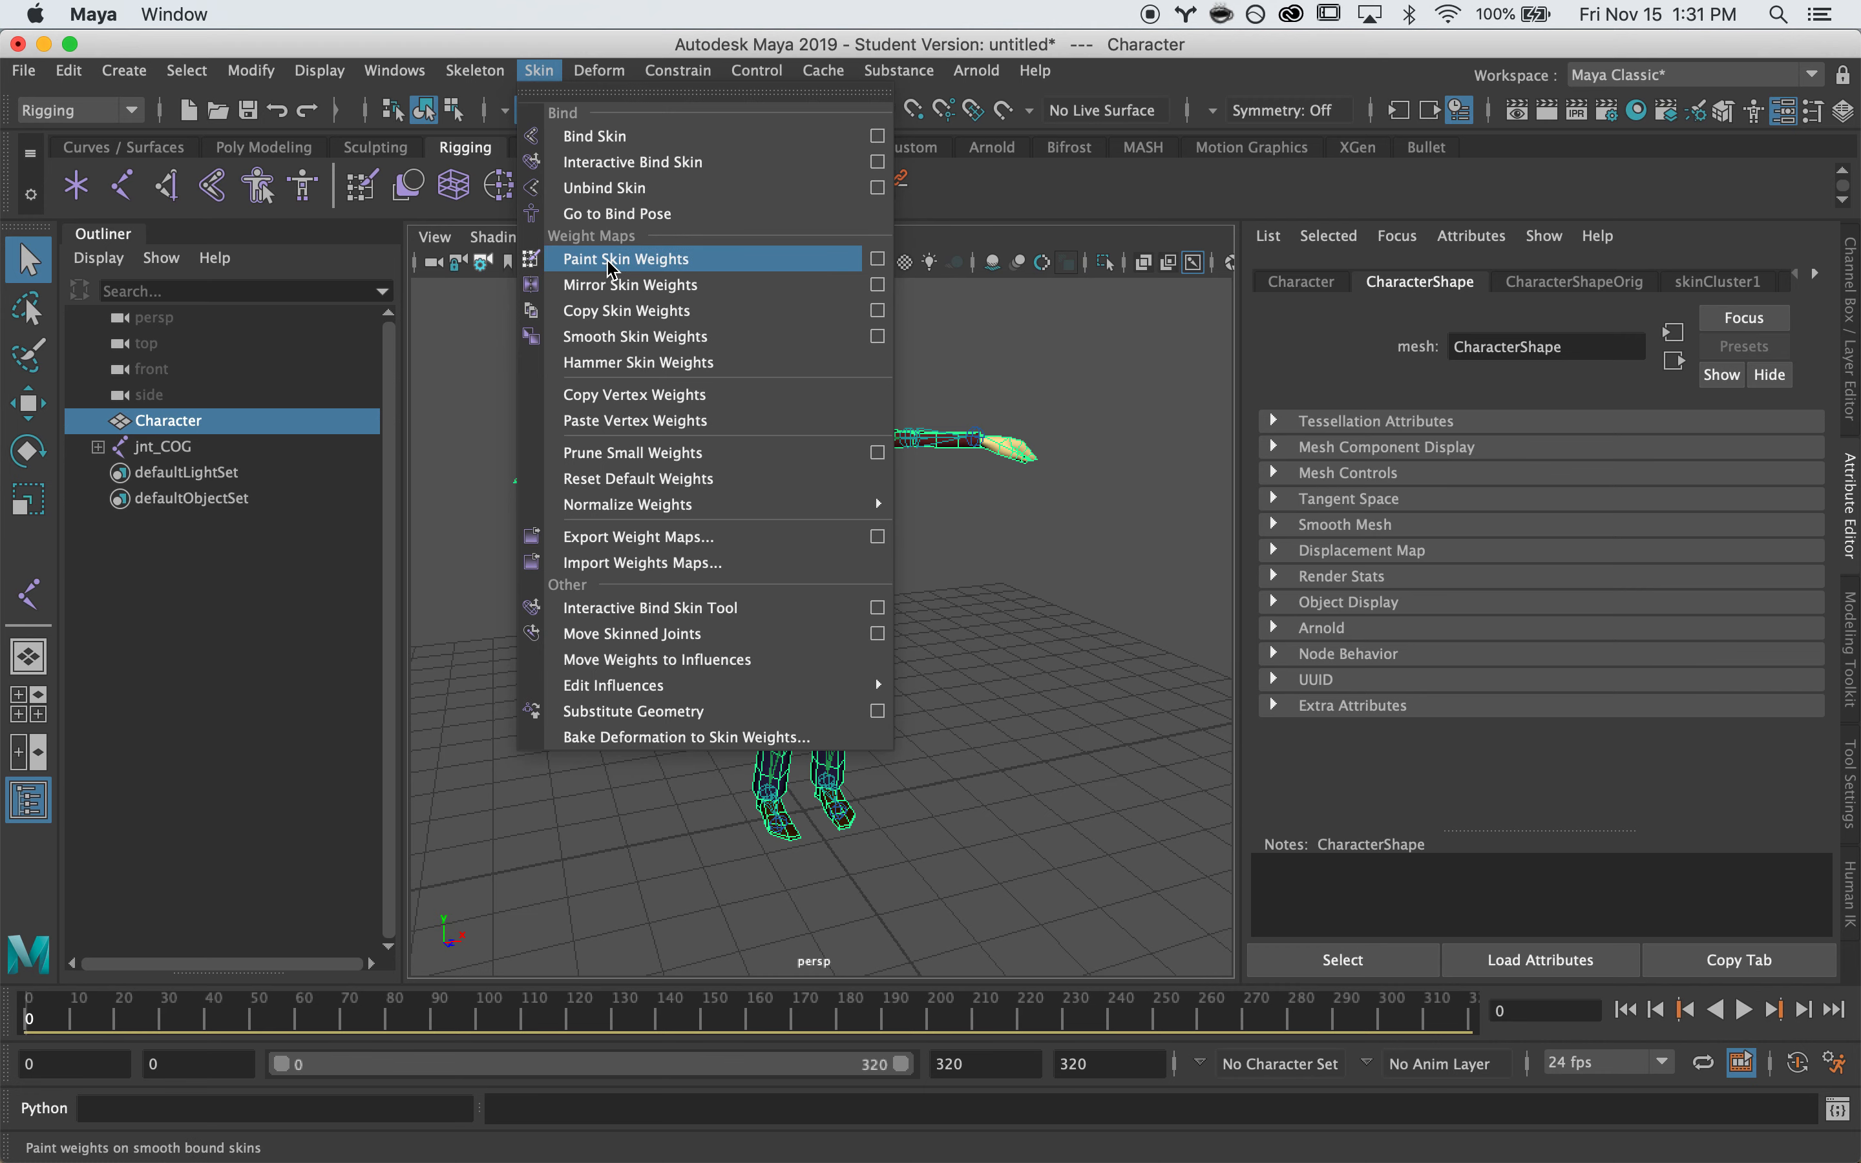
left_click(1106, 597)
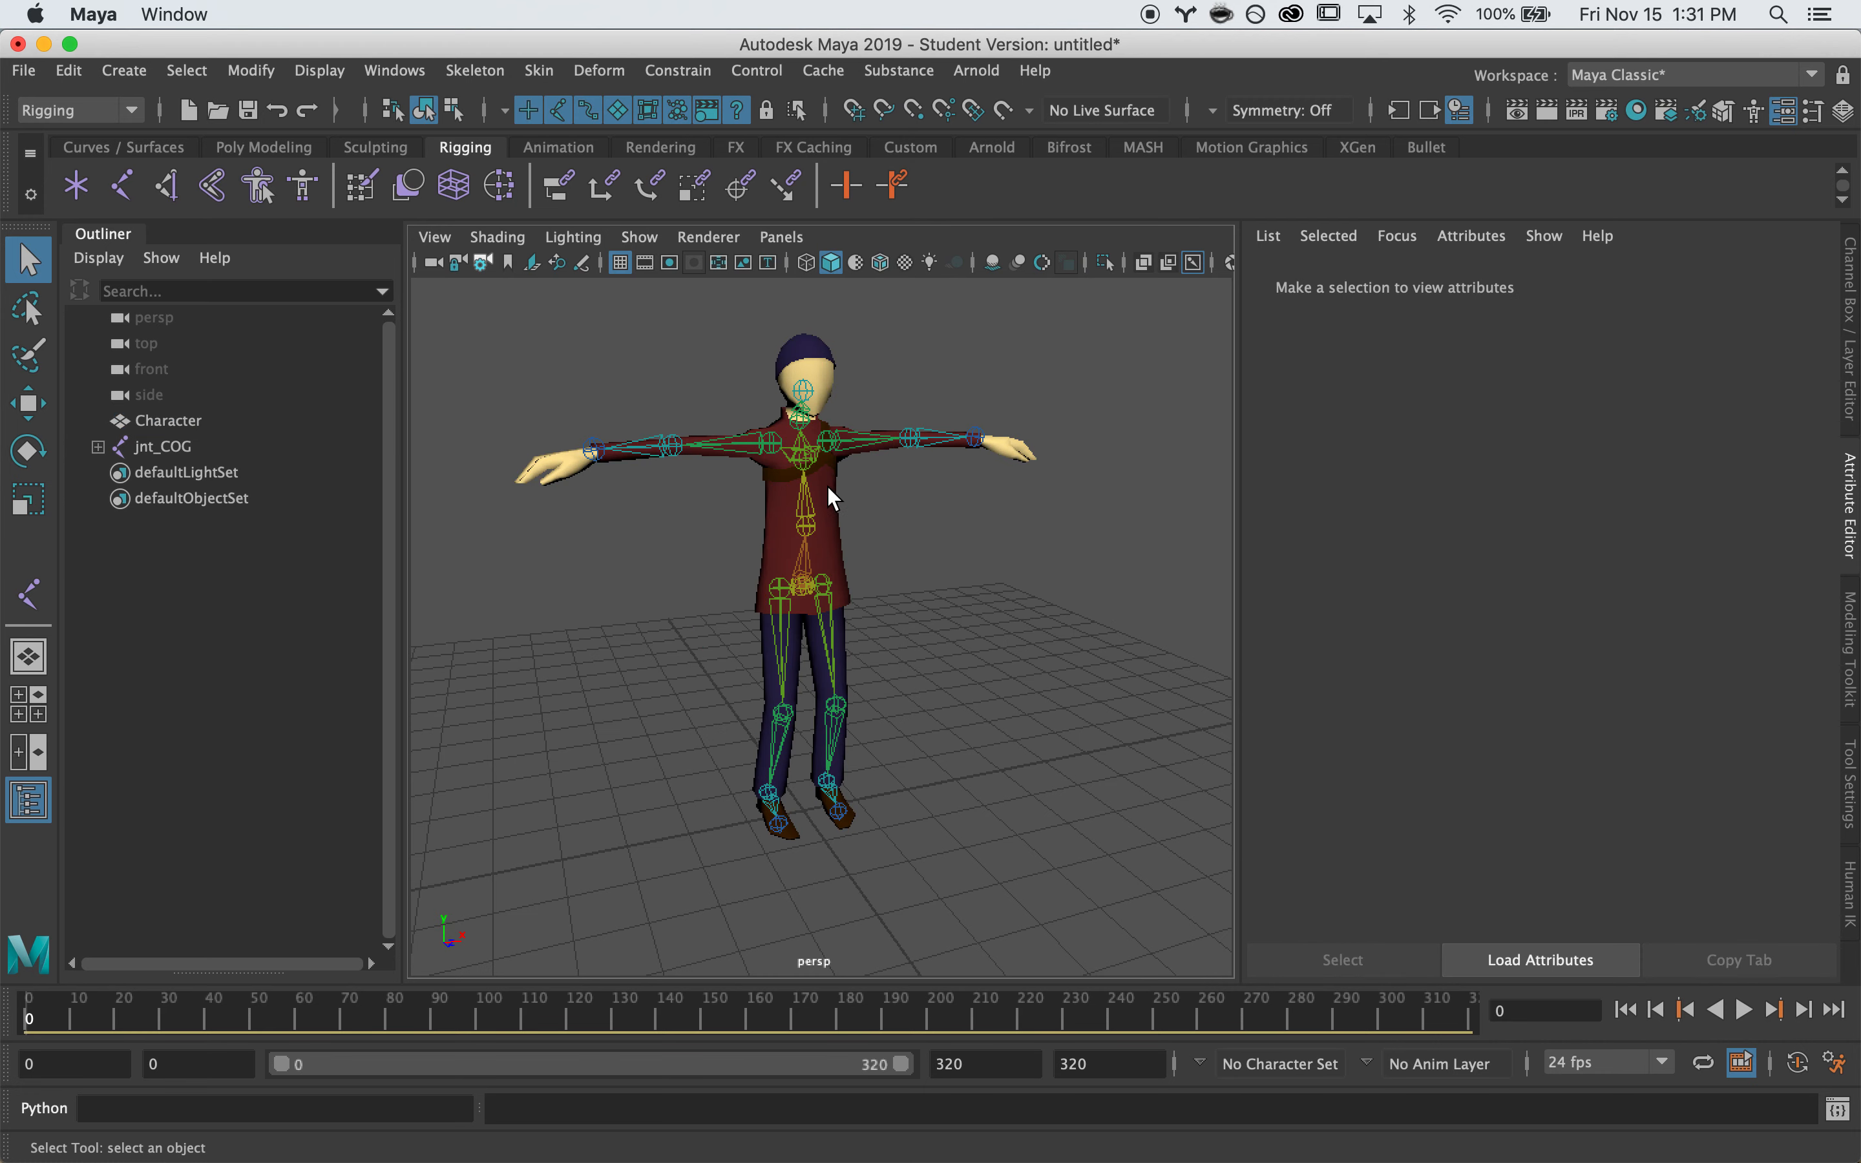
left_click(828, 481)
right_click(831, 482)
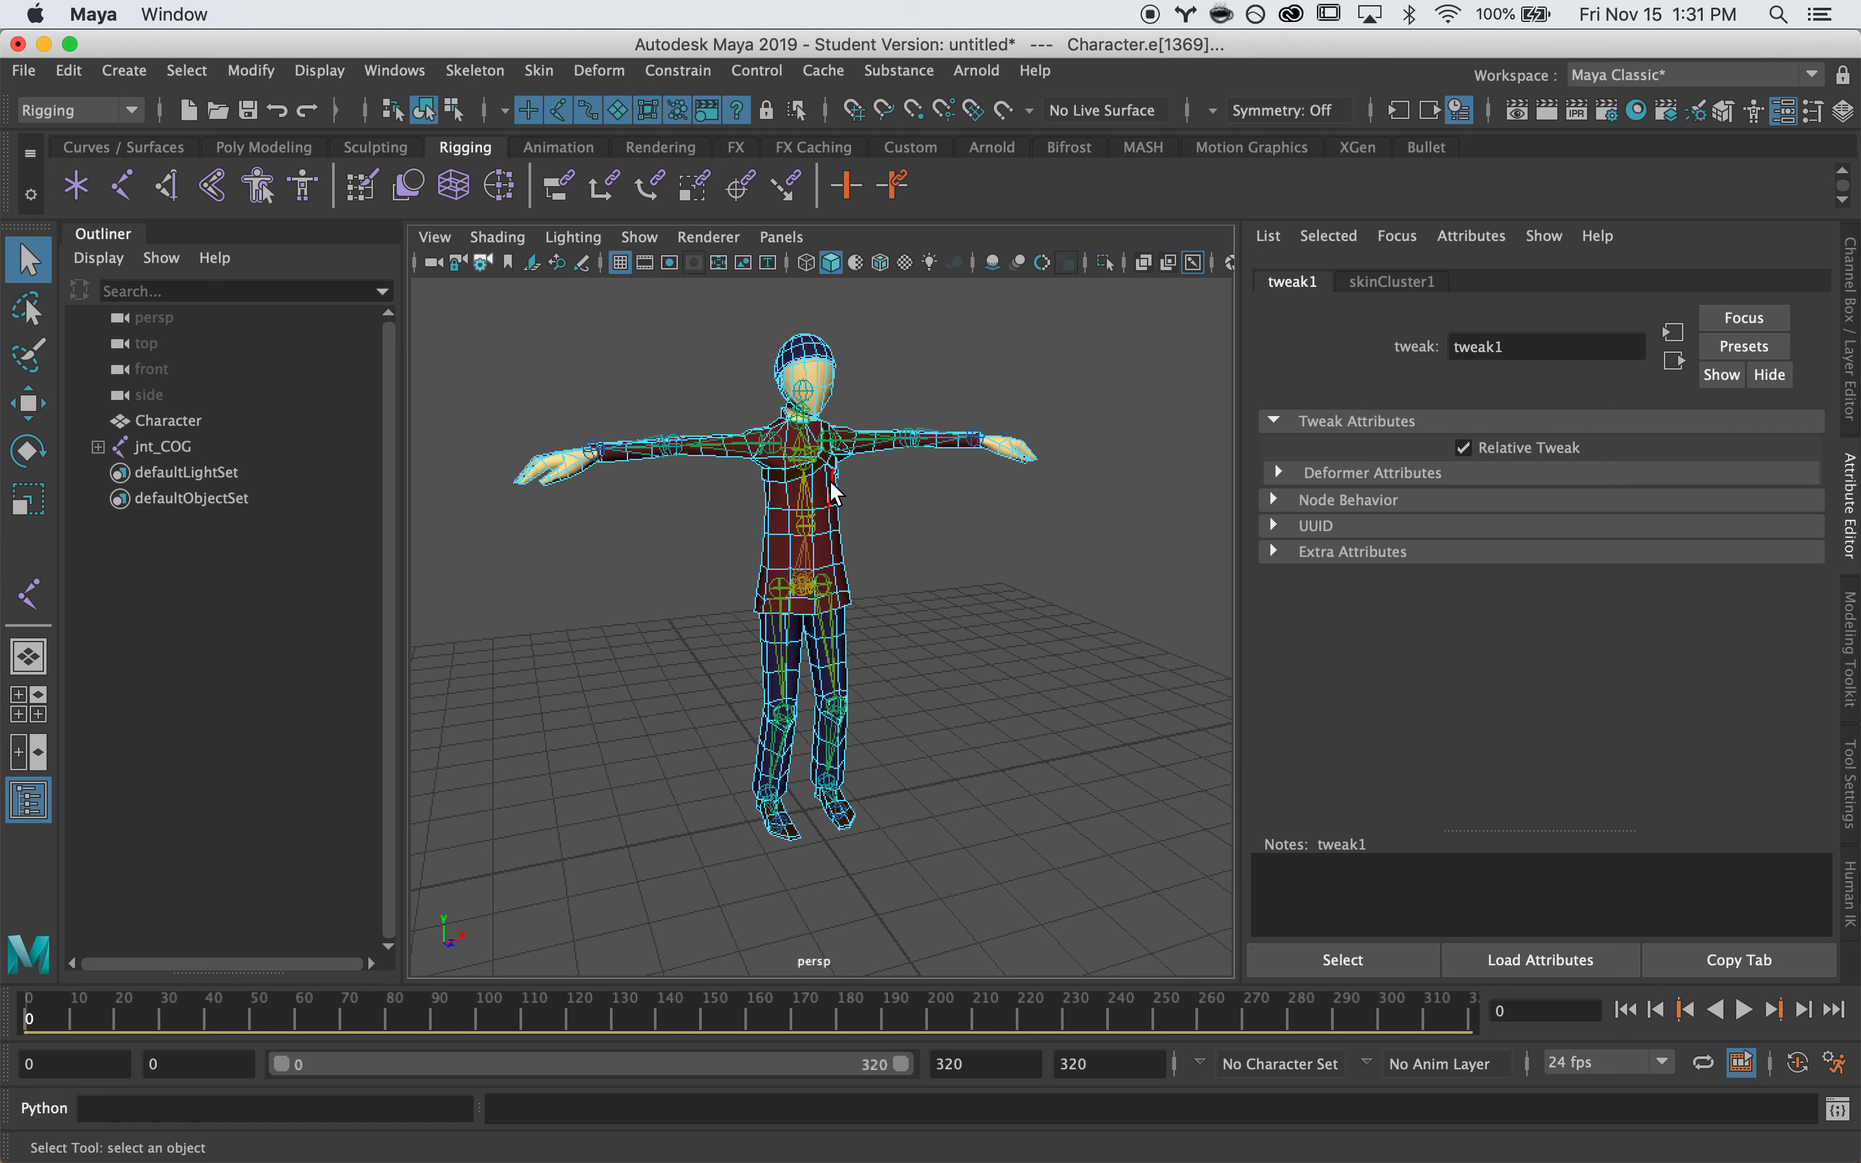
left_click(958, 386)
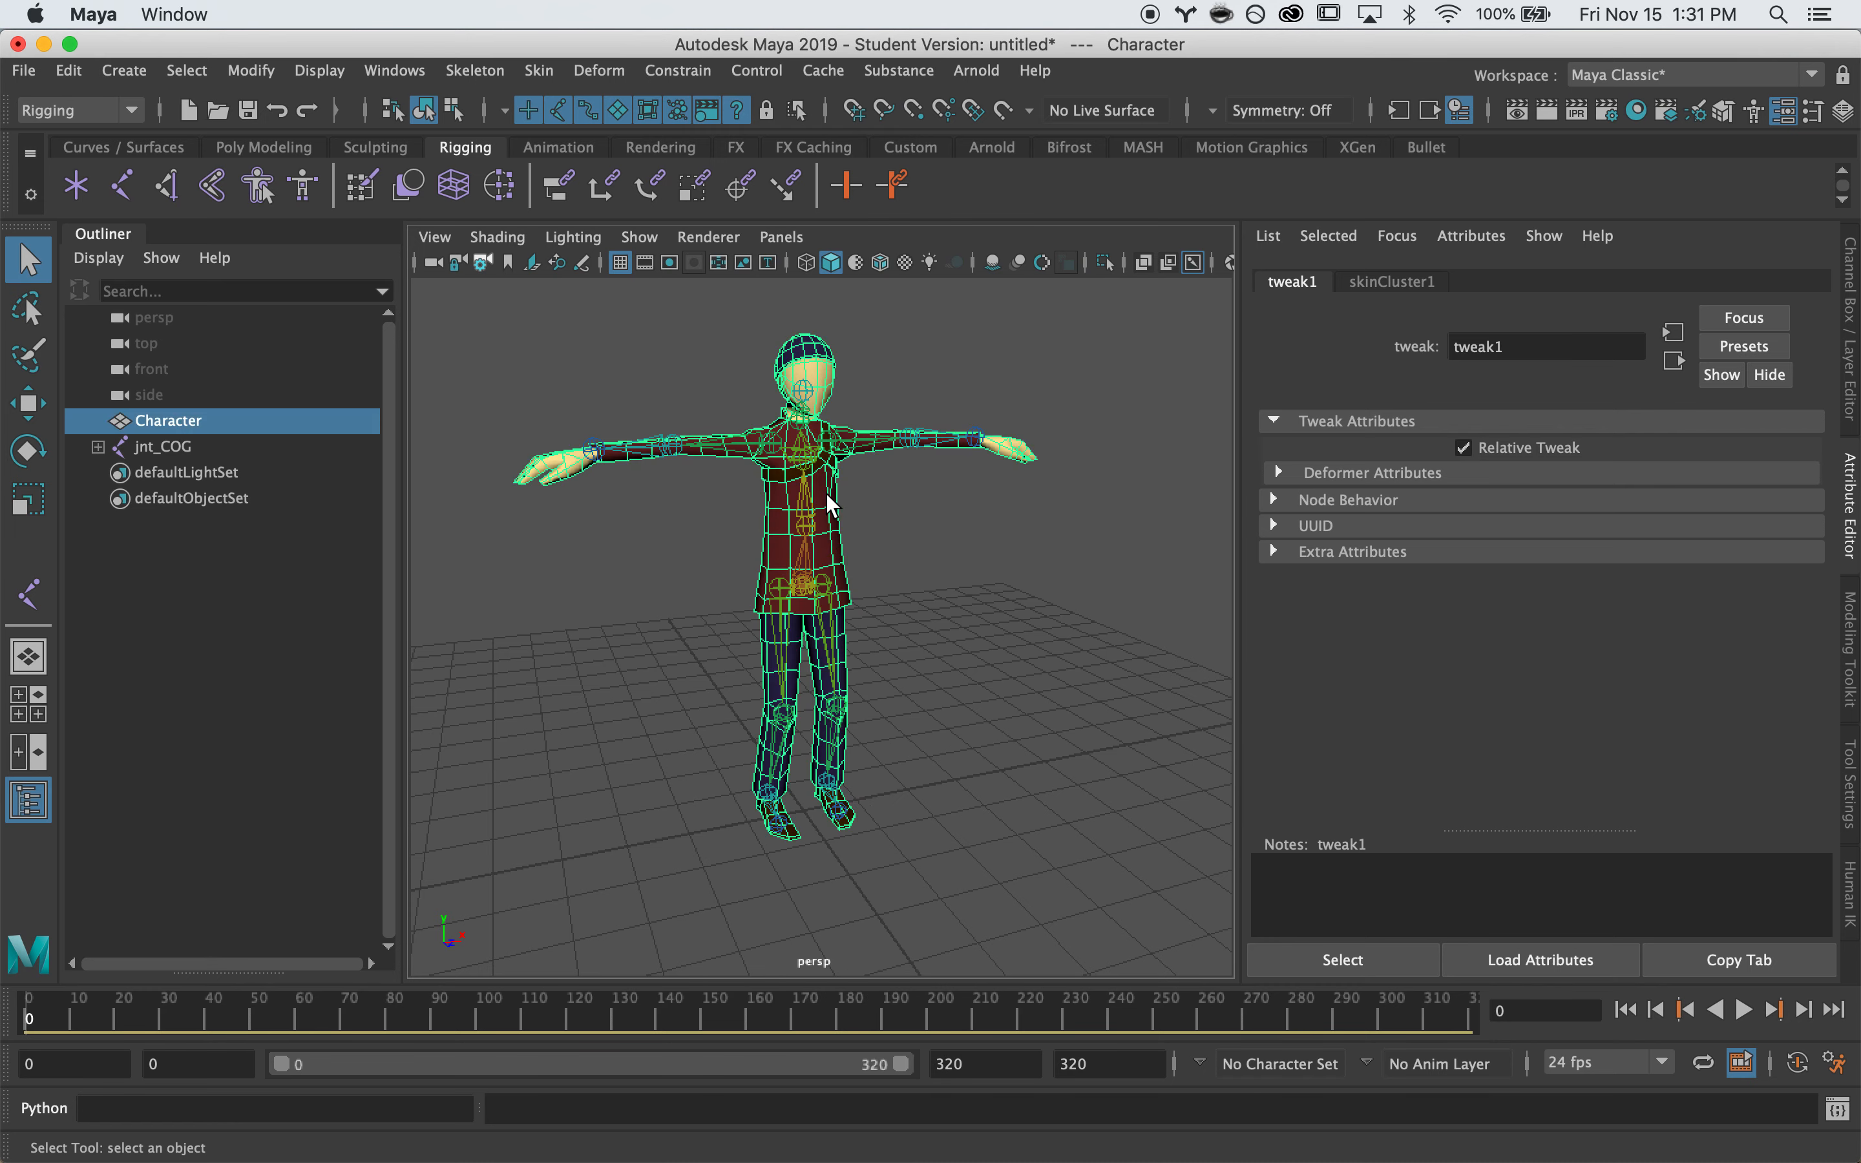
right_click_drag(831, 487, 737, 390)
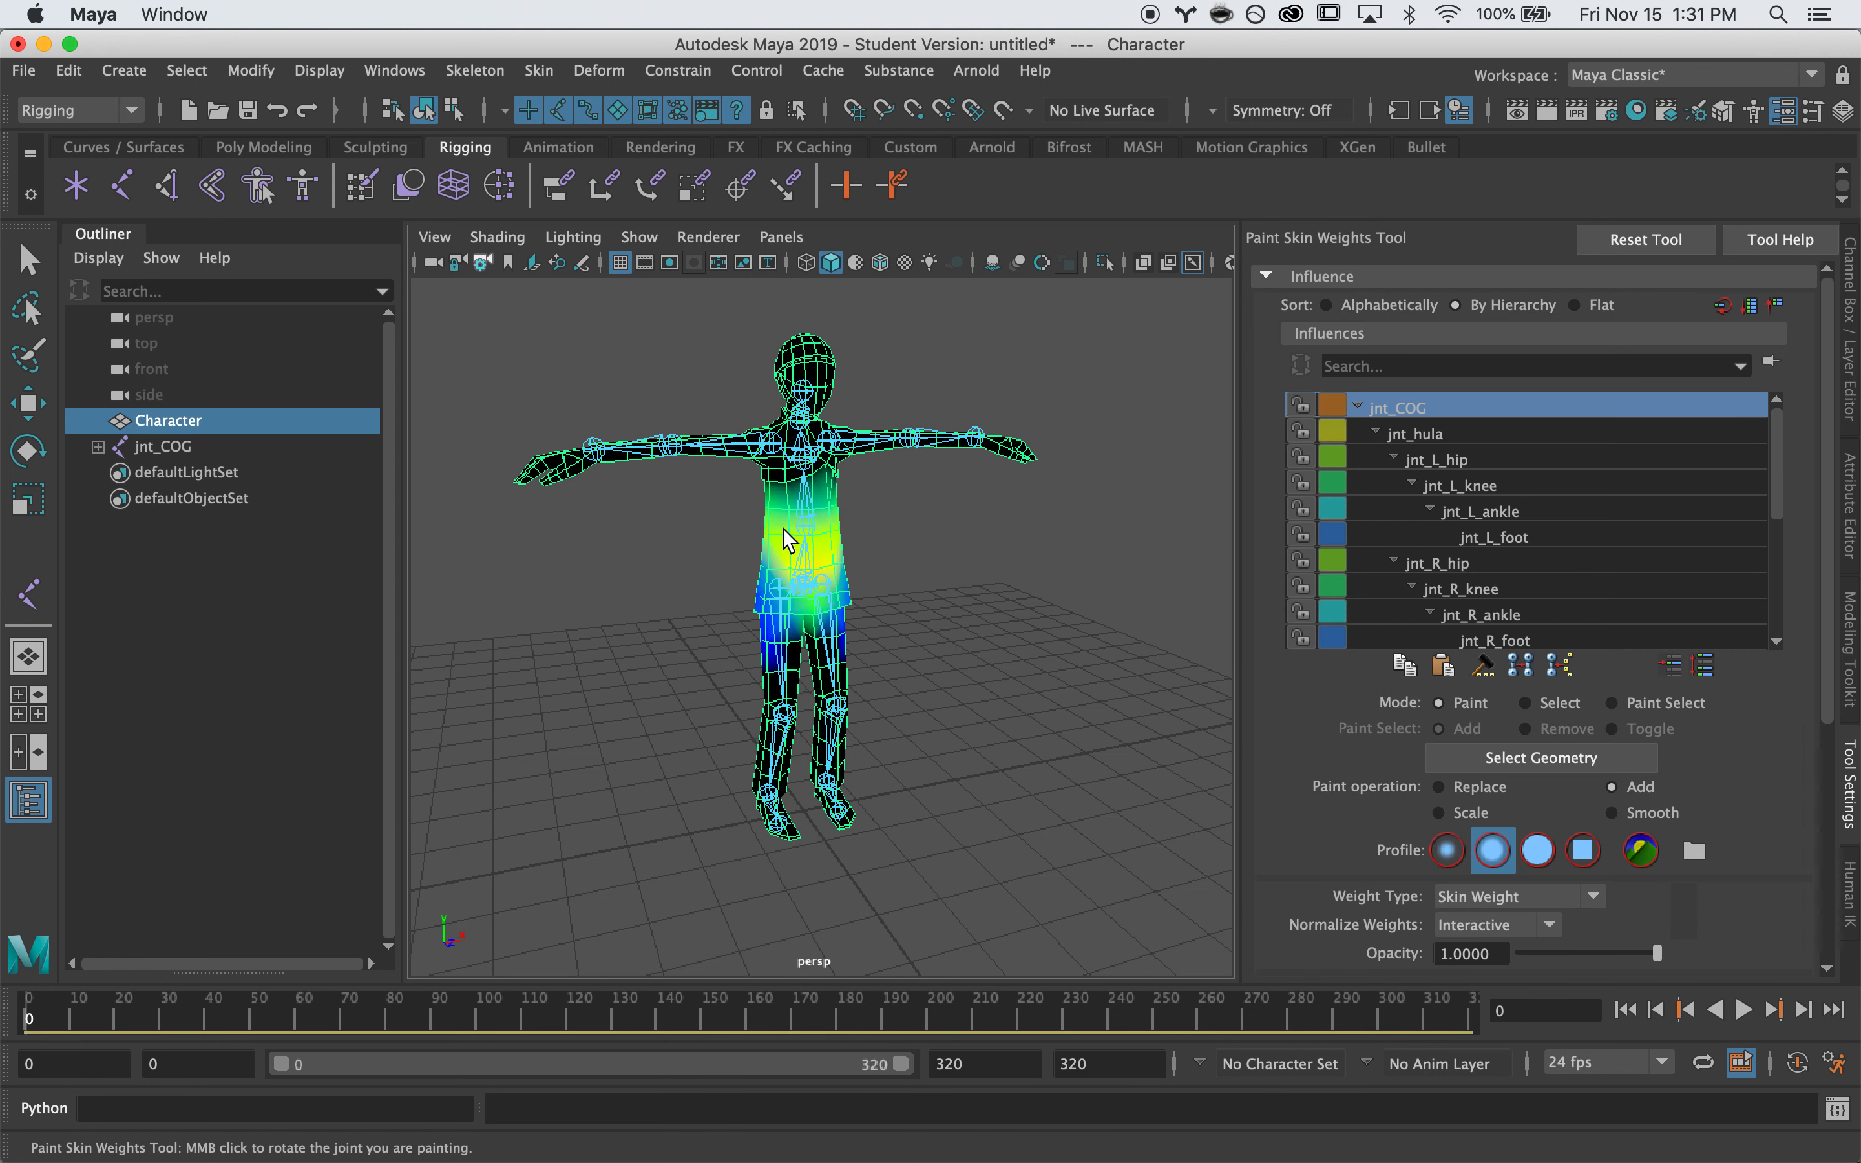
Reset the Paint Skin Weights Tool to defaults and turn on Use Color Ramp
left_click(1660, 237)
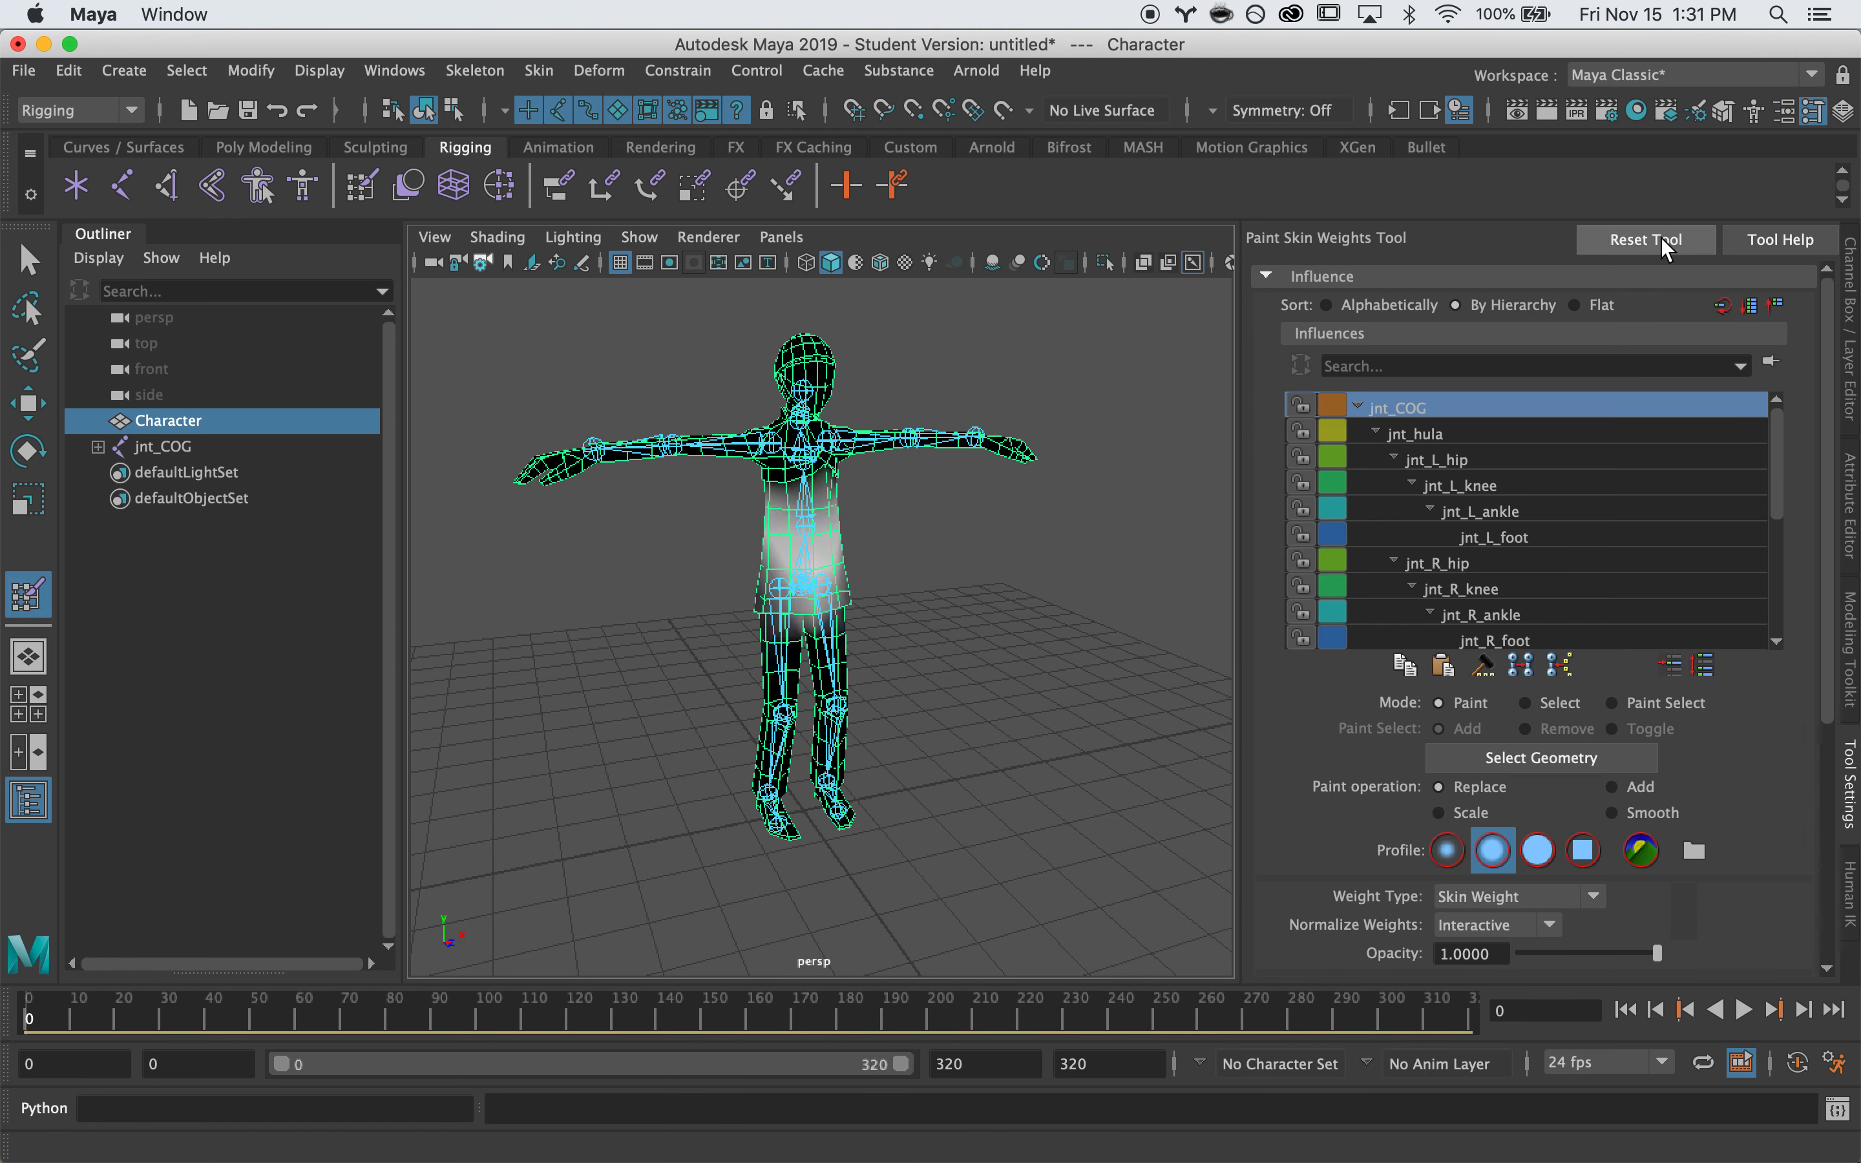
scroll(1356, 735, "down", 5)
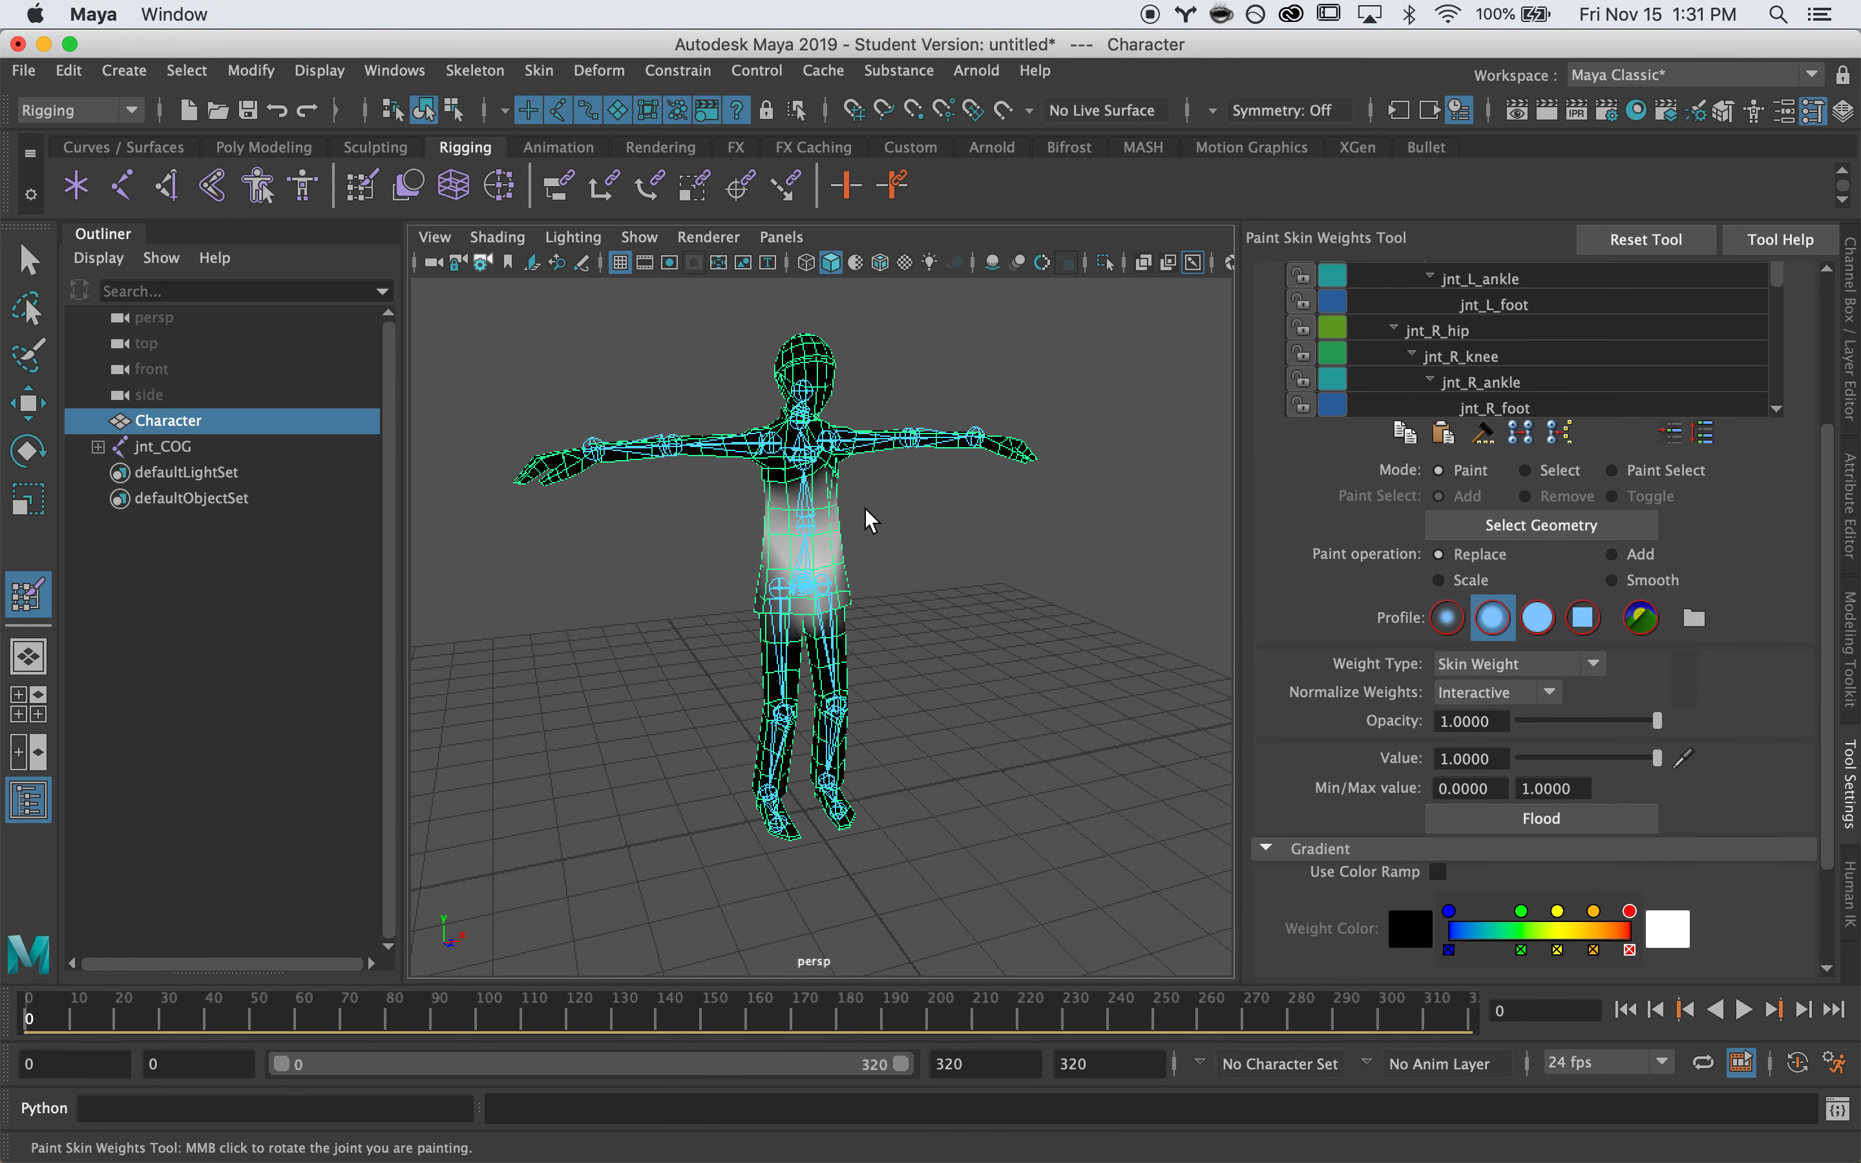
left_click(1438, 872)
mouse_move(610, 457)
right_mouse_down("alt")
mouse_move(914, 470)
mouse_move(885, 461)
right_mouse_up("alt")
middle_click_drag(1036, 538, 1083, 688, "alt")
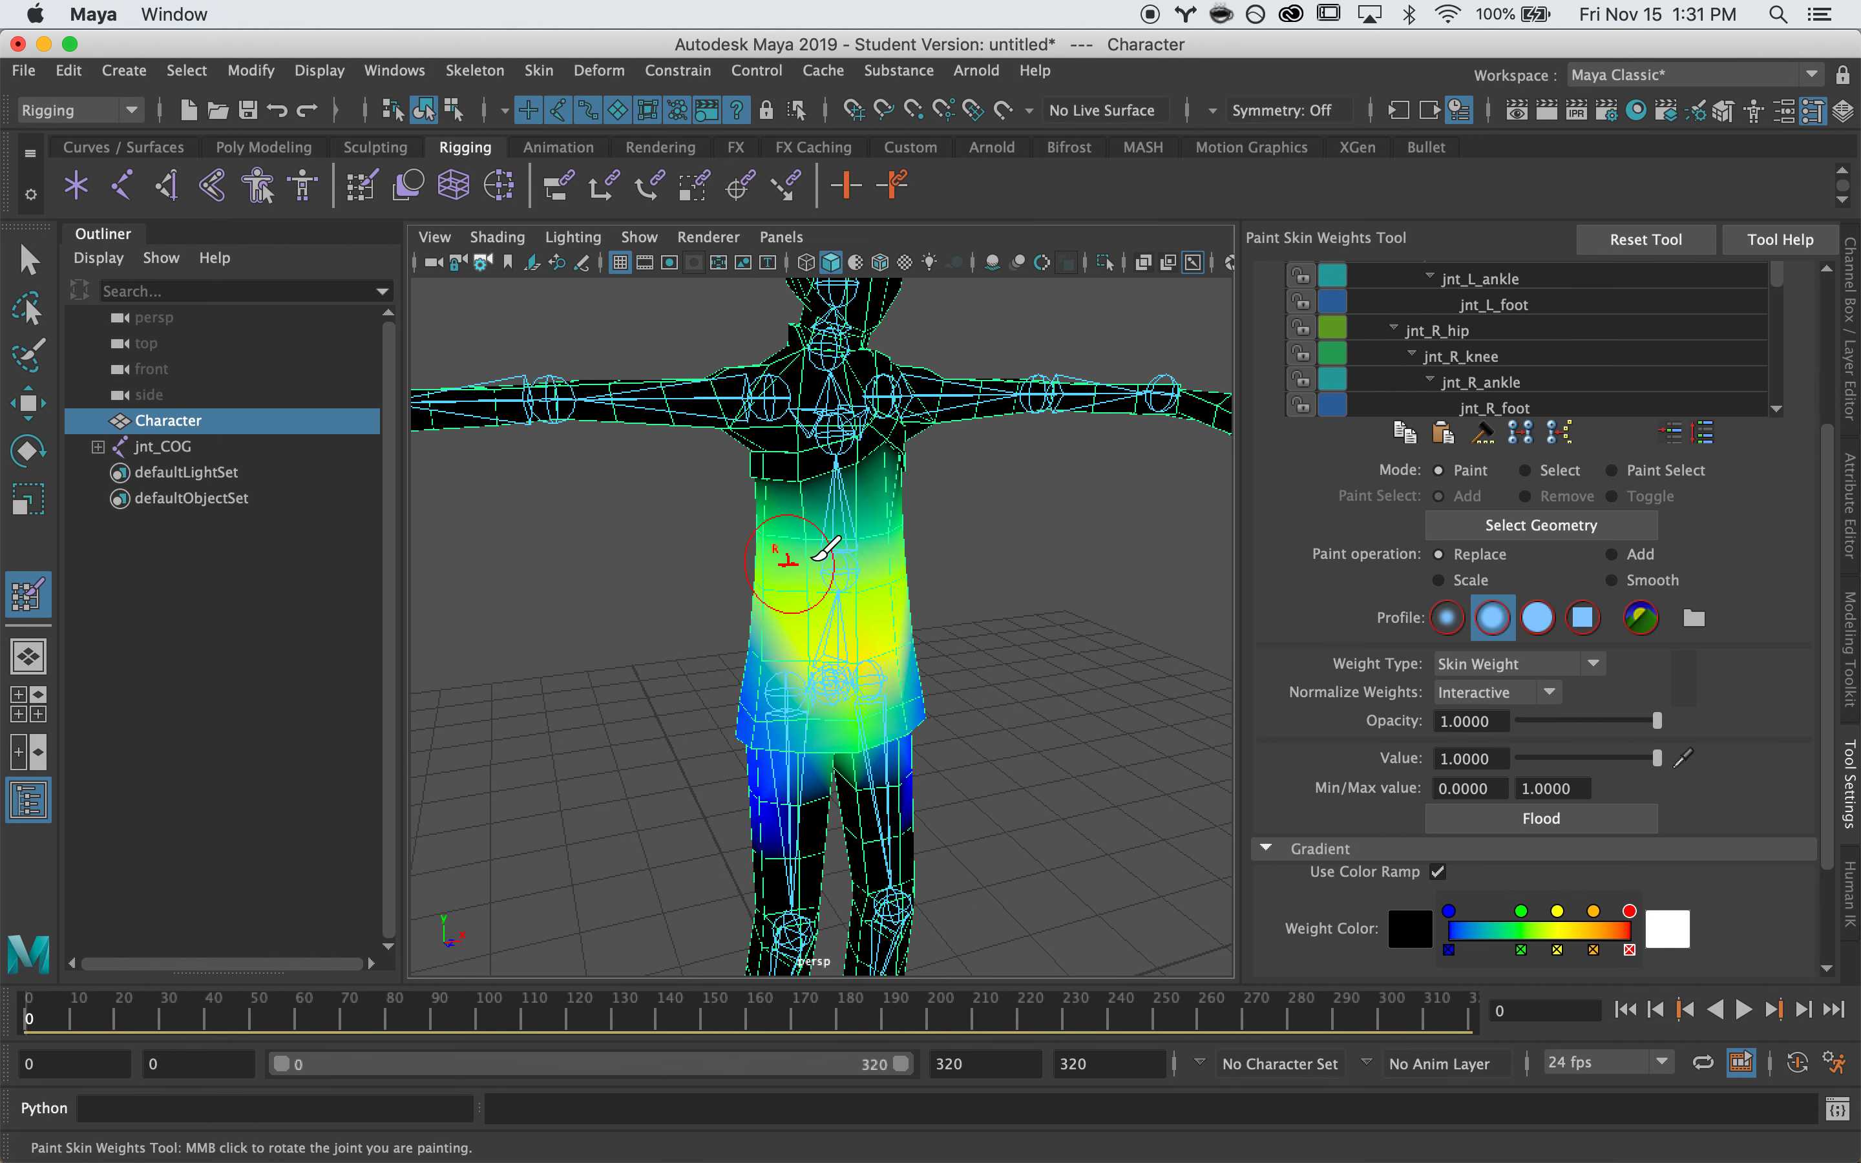
right_click_drag(1113, 490, 1042, 495, "alt")
mouse_move(1055, 499)
left_mouse_down("alt")
mouse_move(992, 507)
mouse_move(1189, 478)
left_mouse_up("alt")
Inspect the jnt_COG colour-ramp weights across the hips and torso from several angles
scroll(1271, 600, "up", 5)
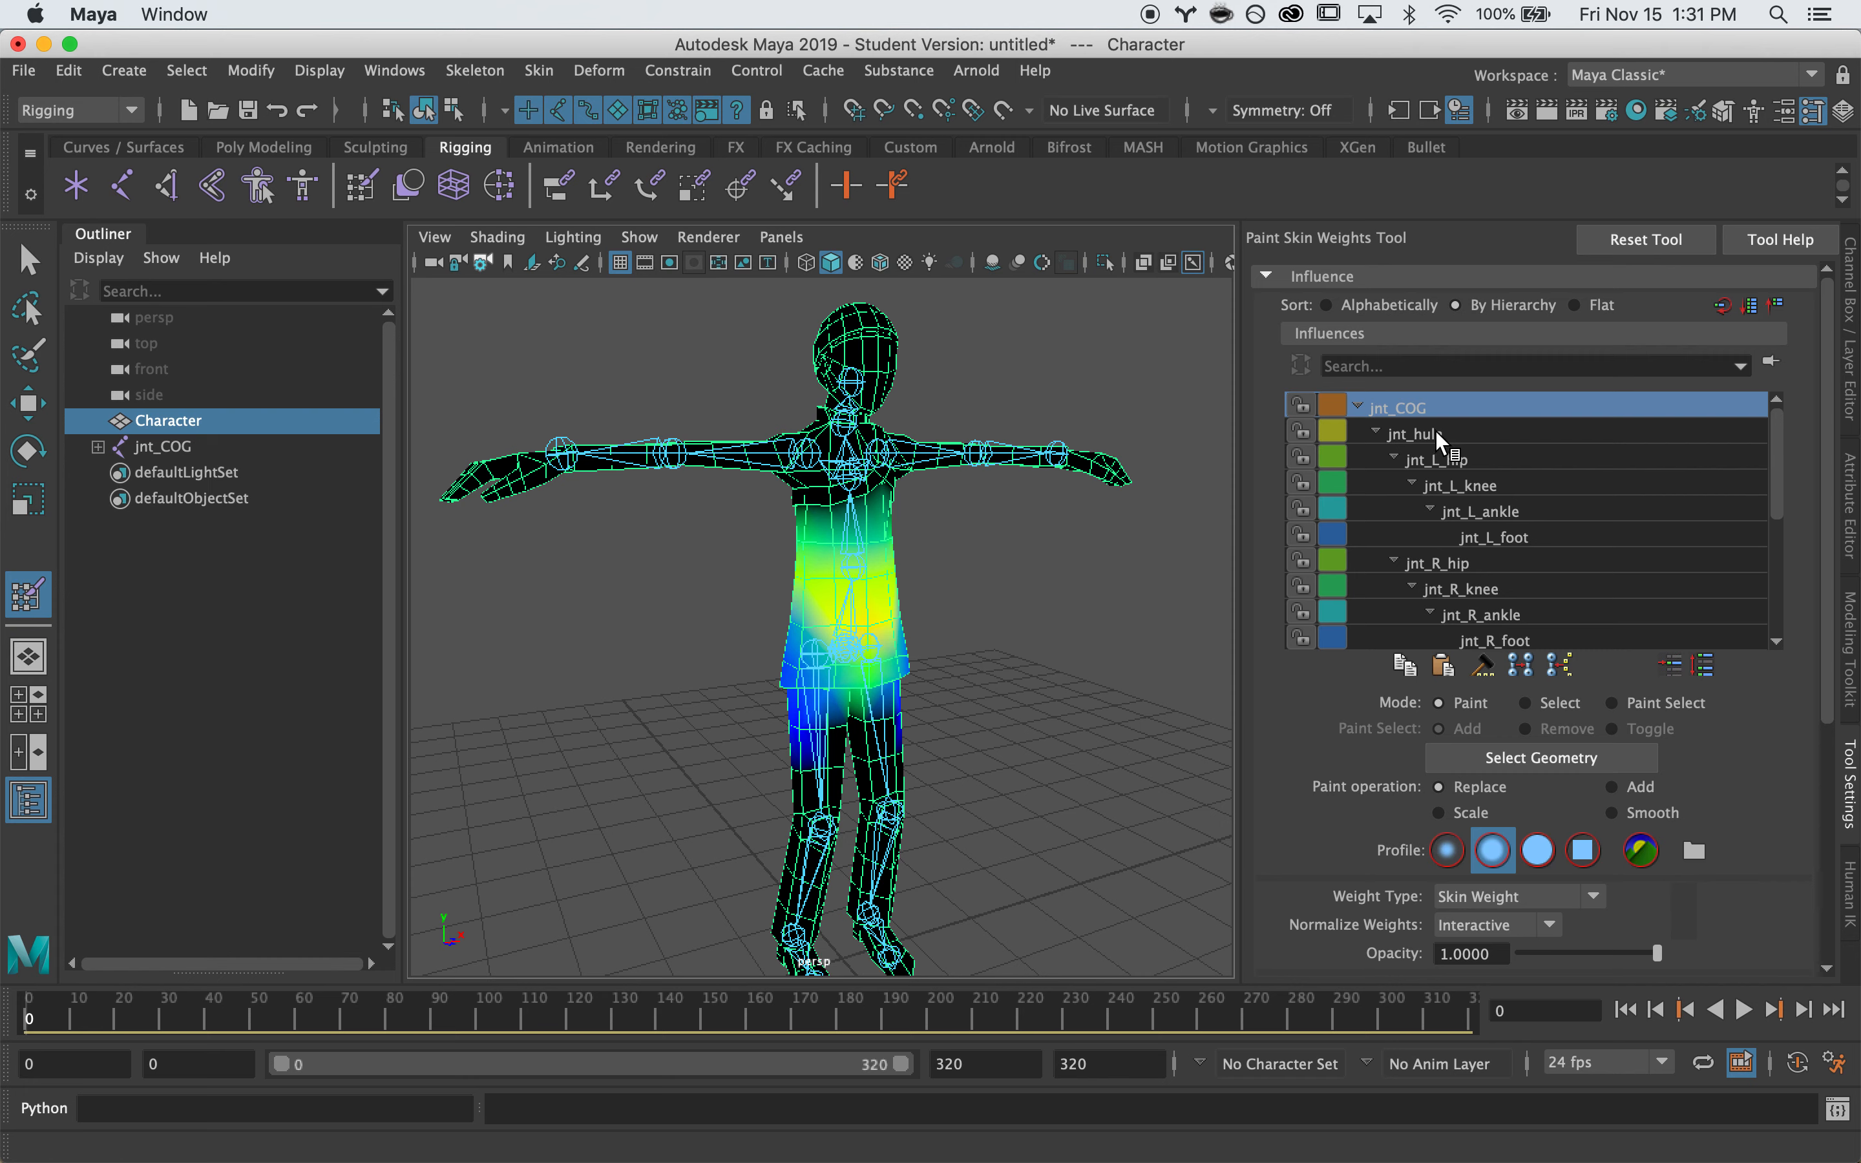
scroll(1465, 719, "down", 5)
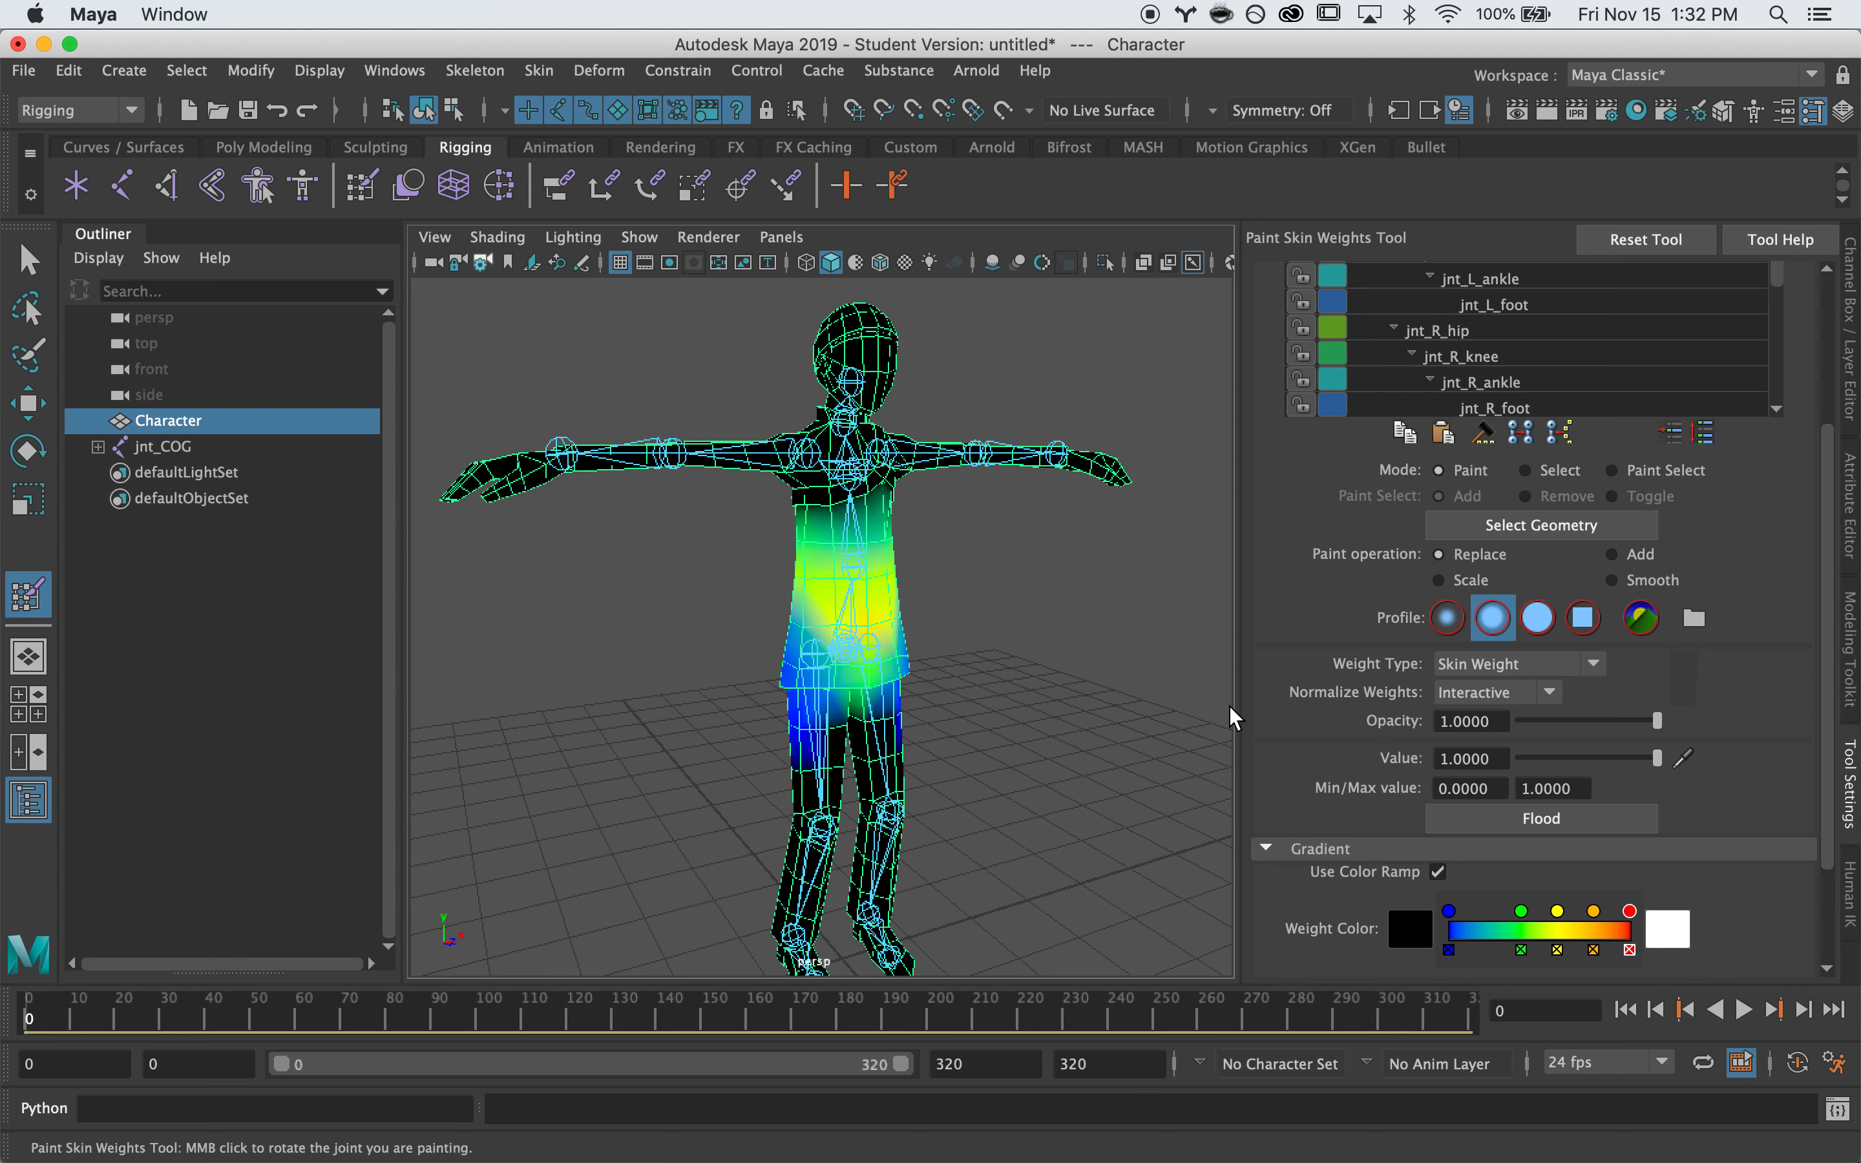
scroll(1259, 685, "down", 3)
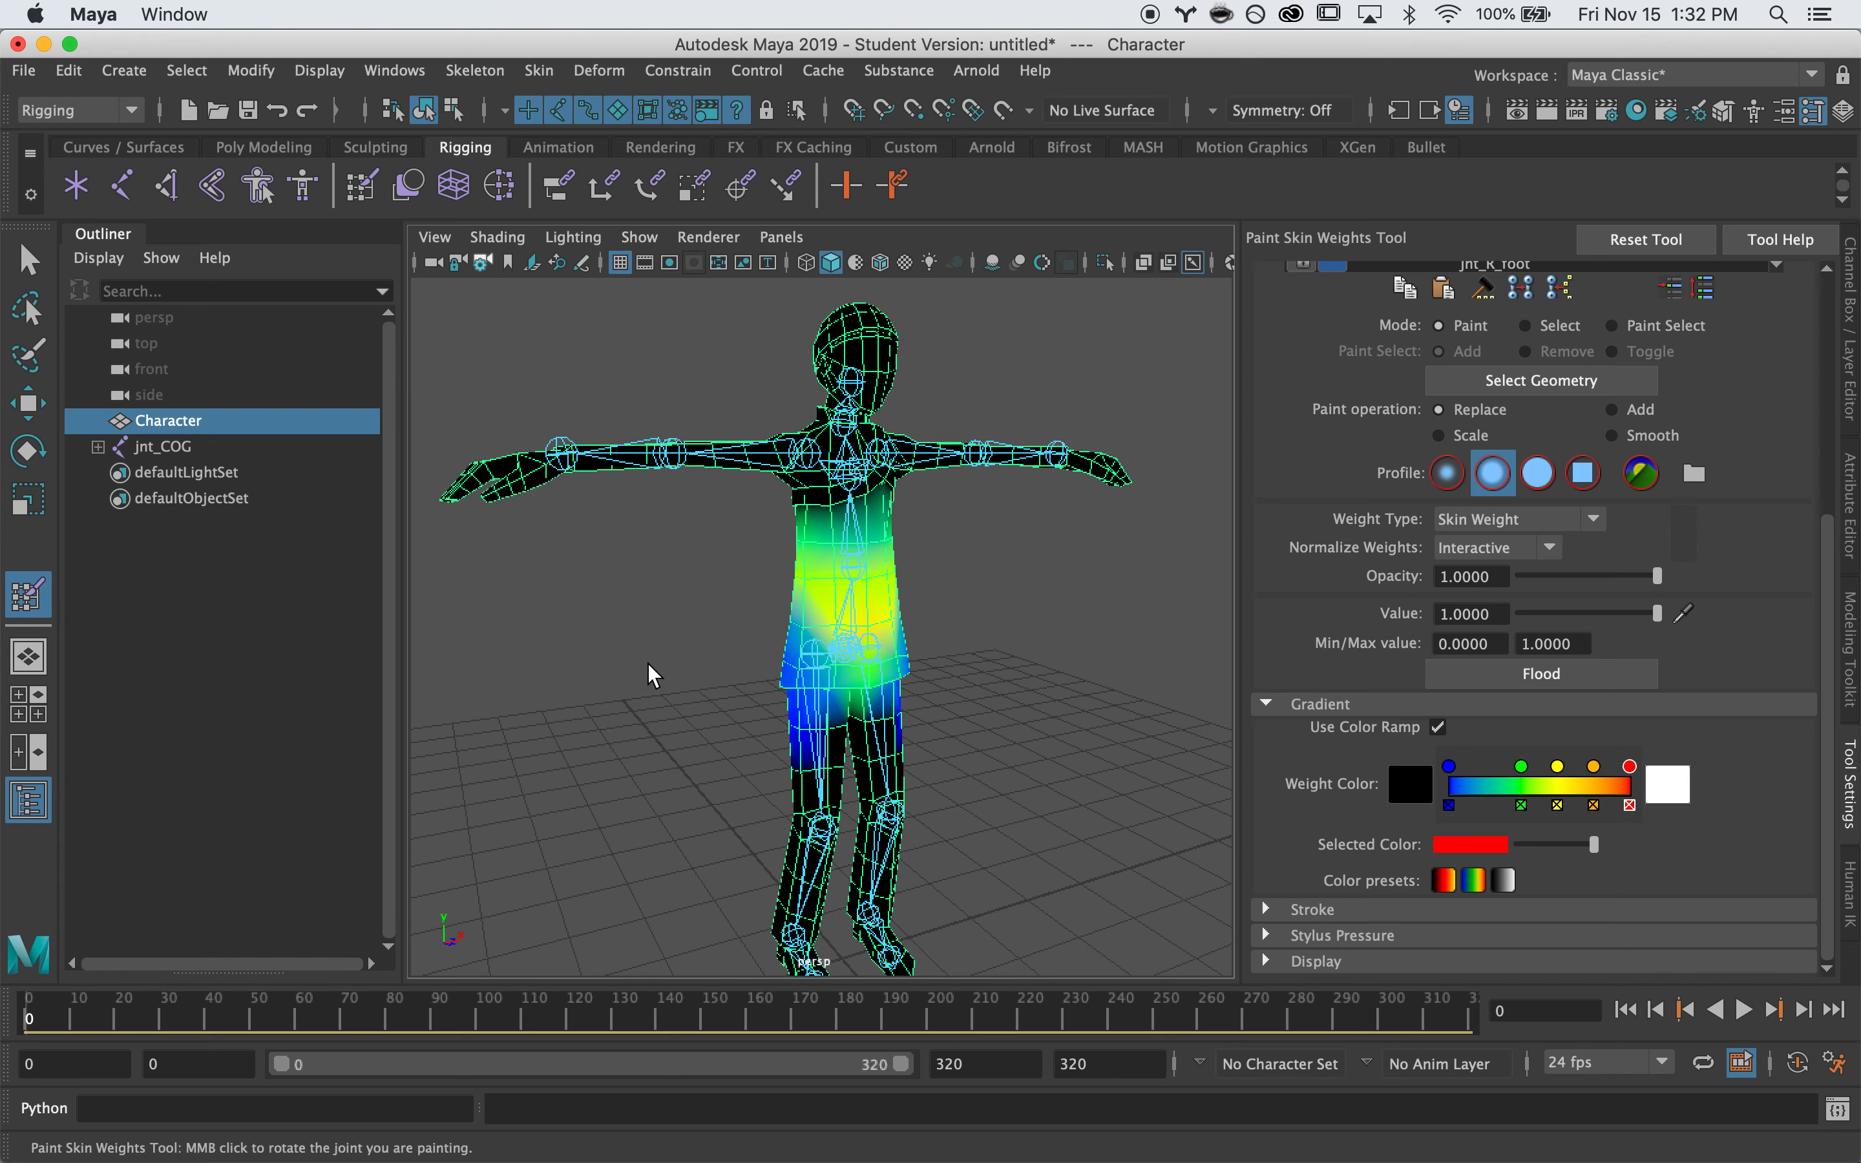
left_click_drag(1098, 635, 1029, 623, "alt")
right_click_drag(752, 650, 994, 655, "alt")
left_click_drag(994, 655, 975, 648, "alt")
right_click_drag(896, 591, 758, 589, "alt")
mouse_move(687, 601)
left_mouse_down("alt")
mouse_move(1072, 614)
mouse_move(1035, 599)
mouse_move(678, 617)
left_mouse_up("alt")
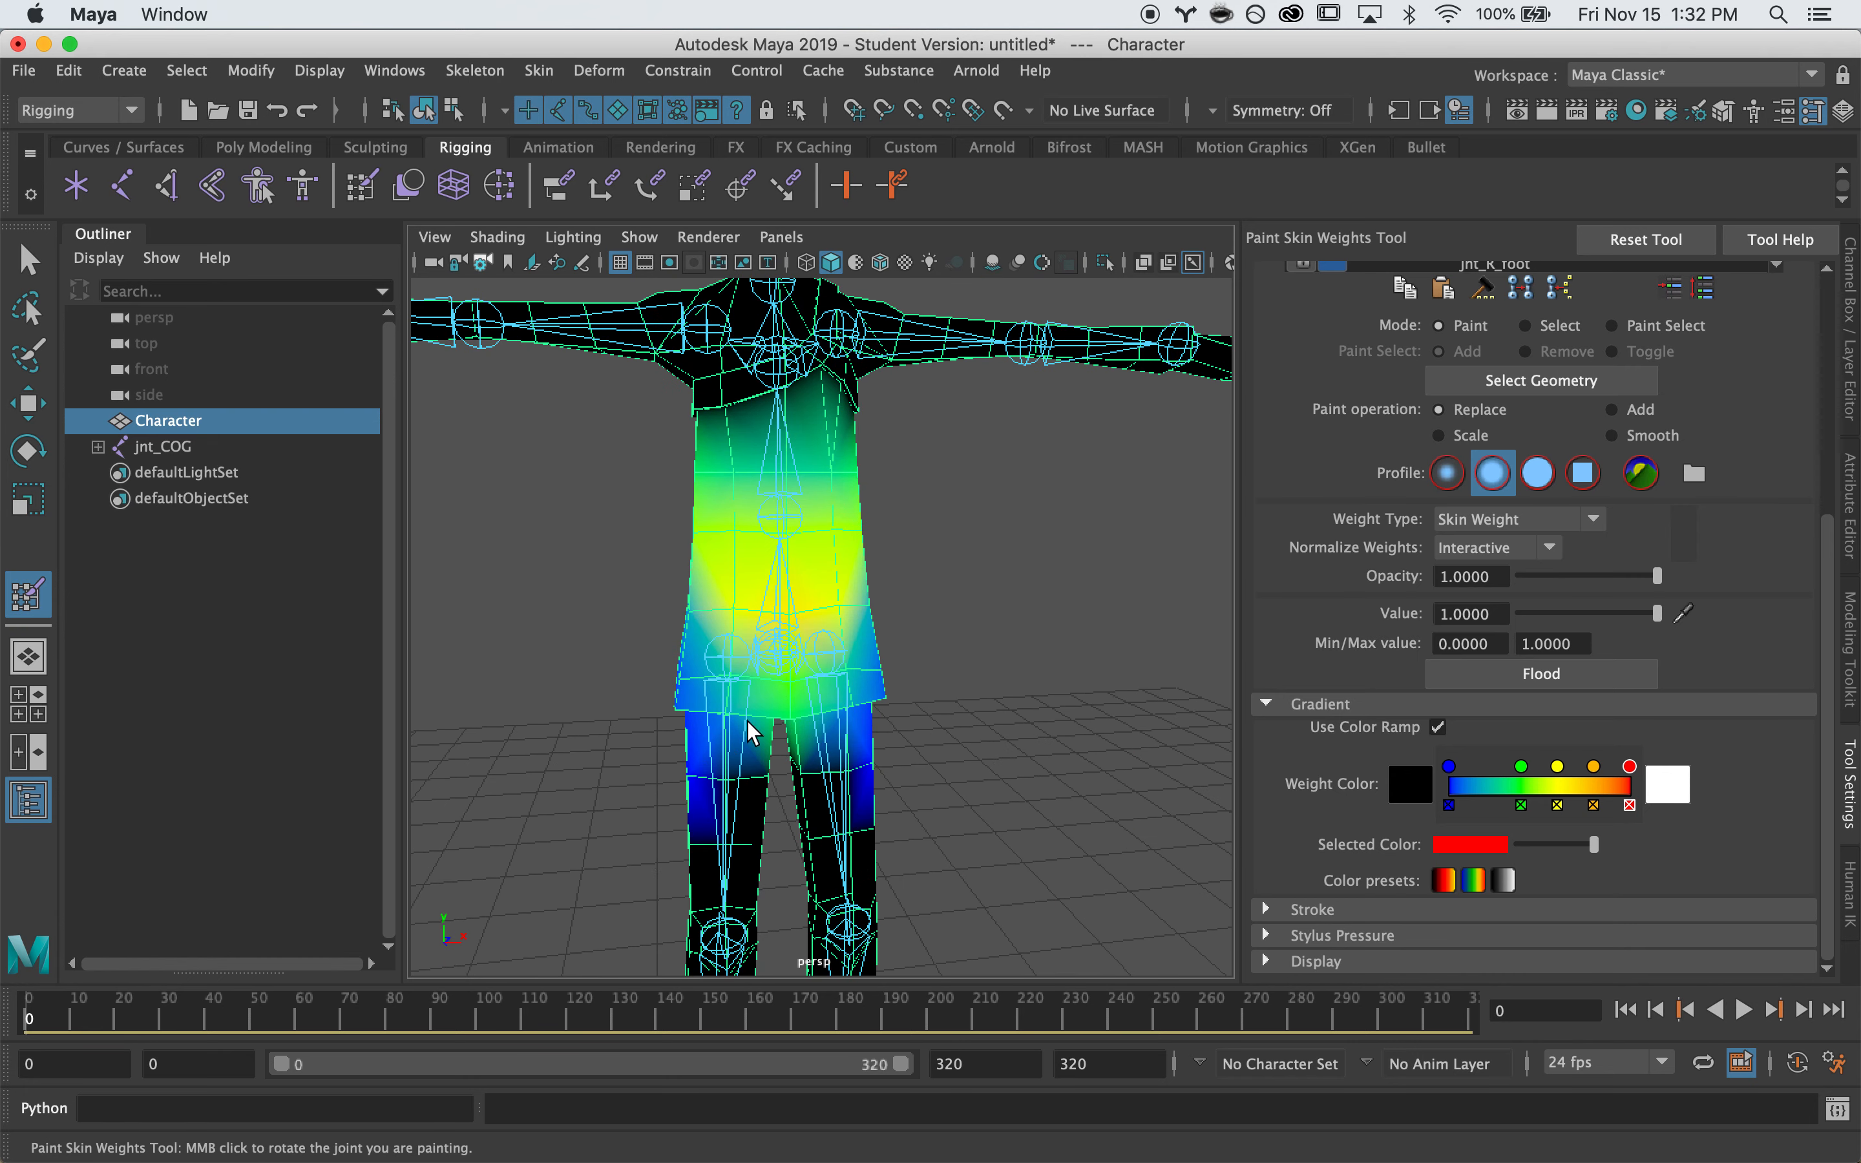
scroll(1027, 720, "down", 10)
mouse_move(1005, 694)
left_mouse_down("alt")
mouse_move(1035, 630)
mouse_move(1041, 663)
left_mouse_up("alt")
scroll(1489, 552, "up", 8)
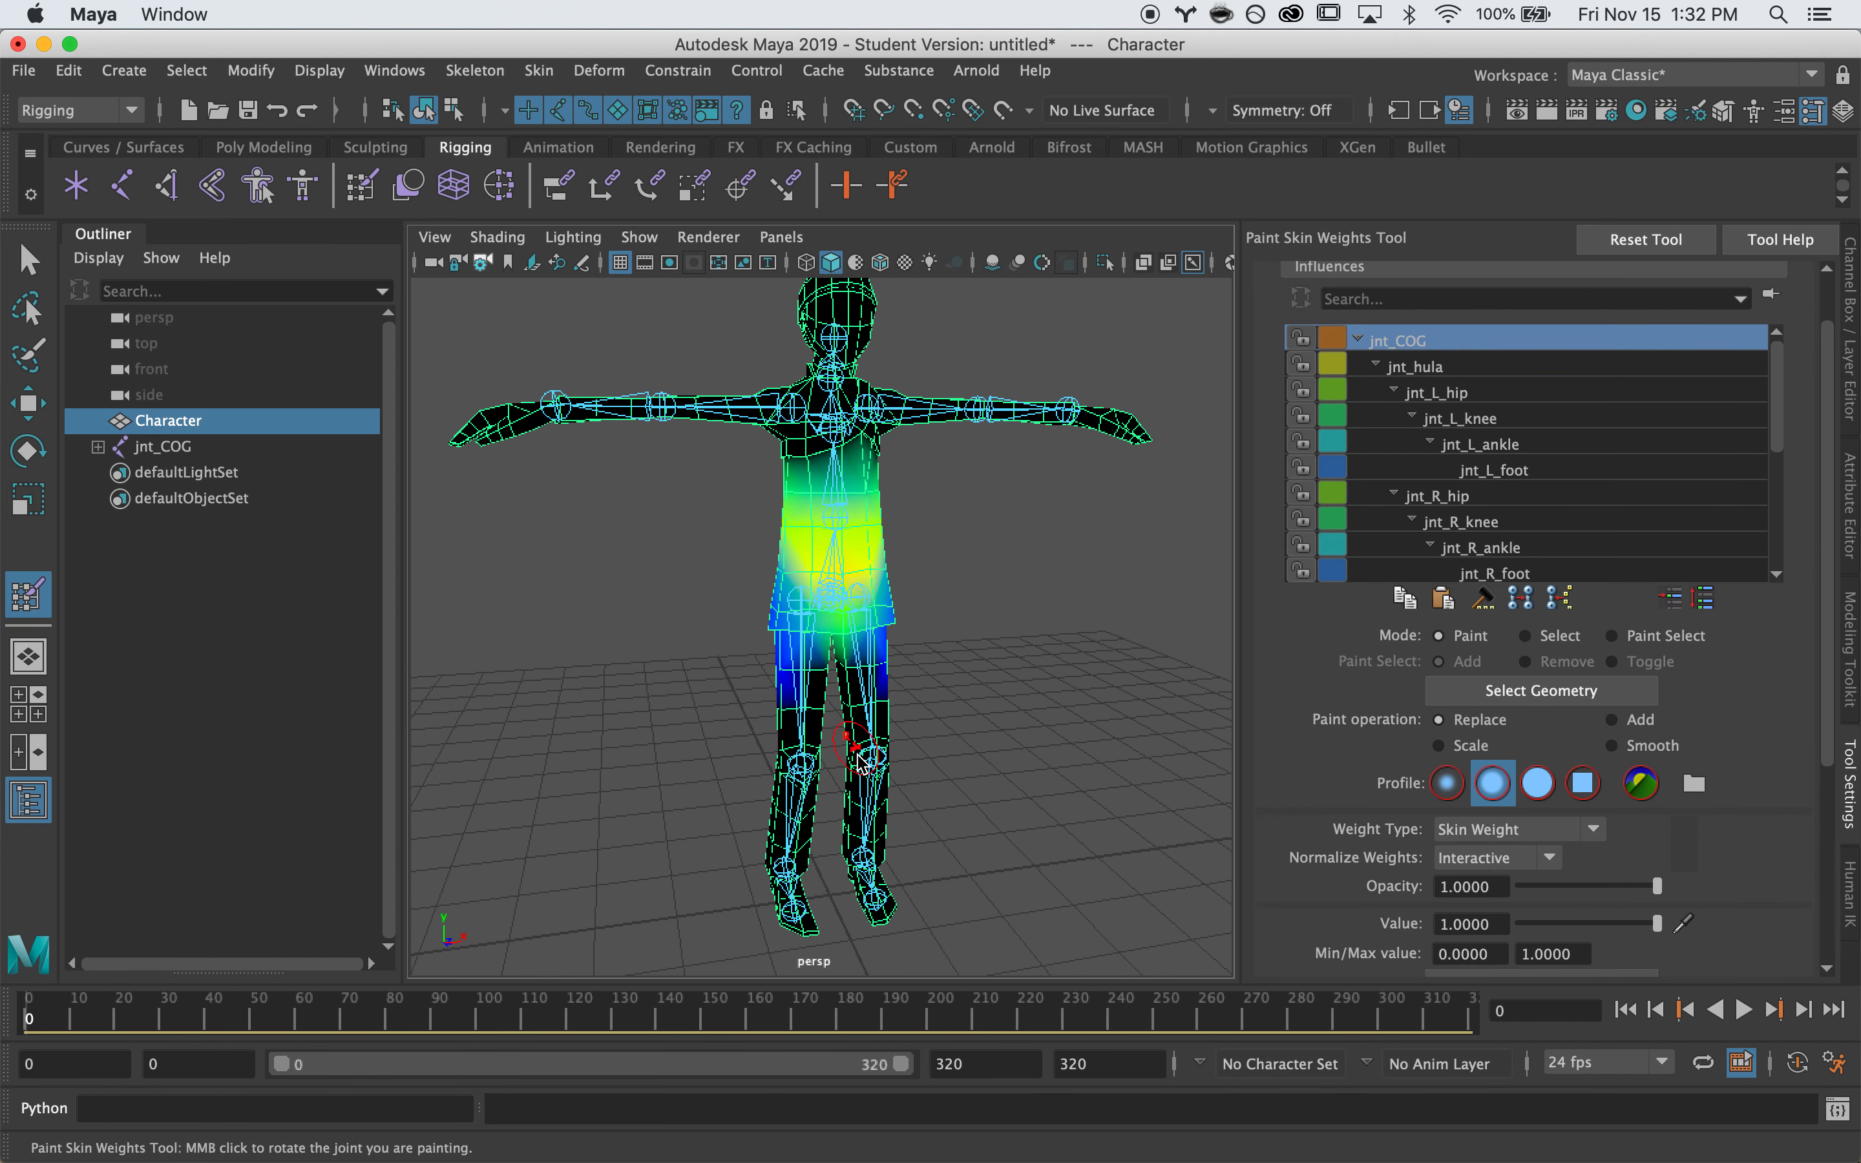
middle_click_drag(907, 769, 943, 652, "alt")
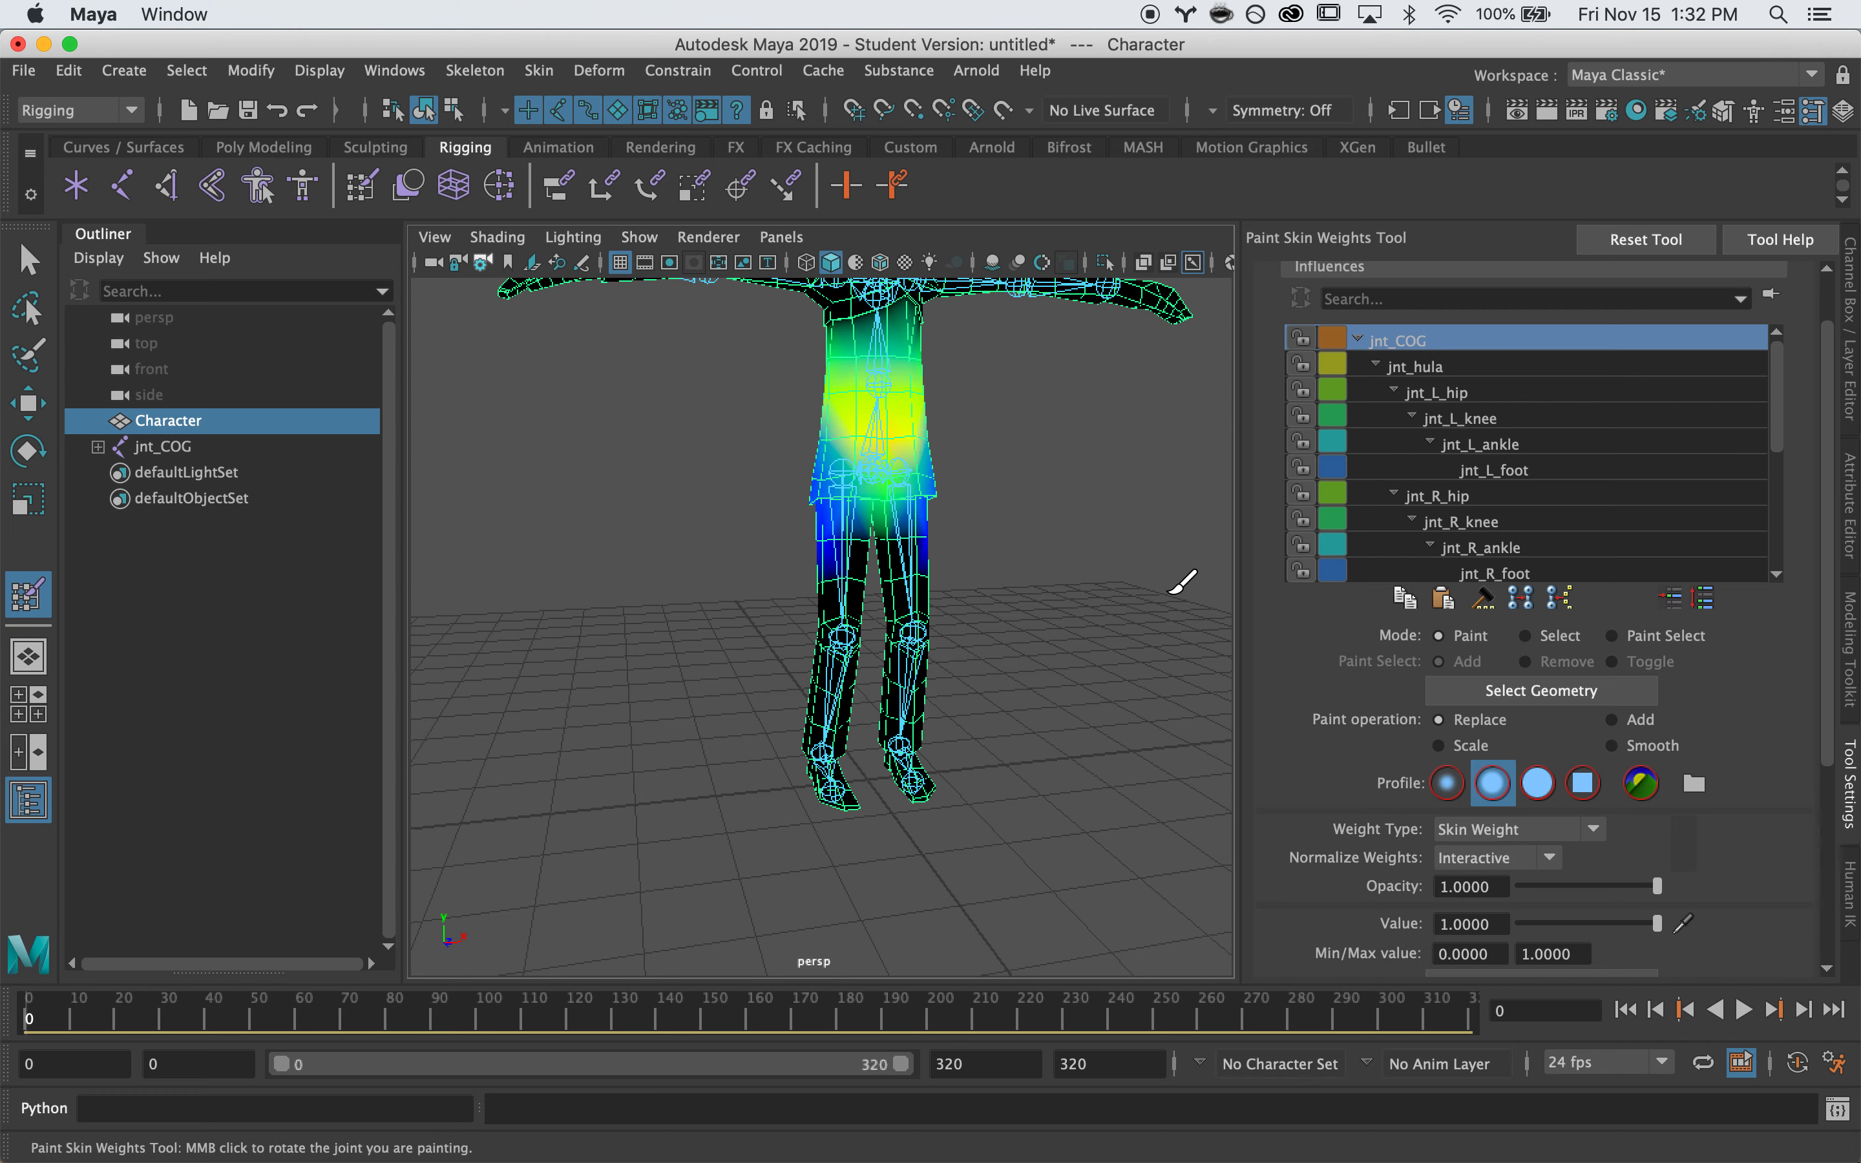
Select jnt_L_foot in the Influences list and set the paint operation to Add
left_click(1444, 396)
left_click_drag(1065, 683, 723, 742, "alt")
right_click_drag(723, 743, 1016, 608, "alt")
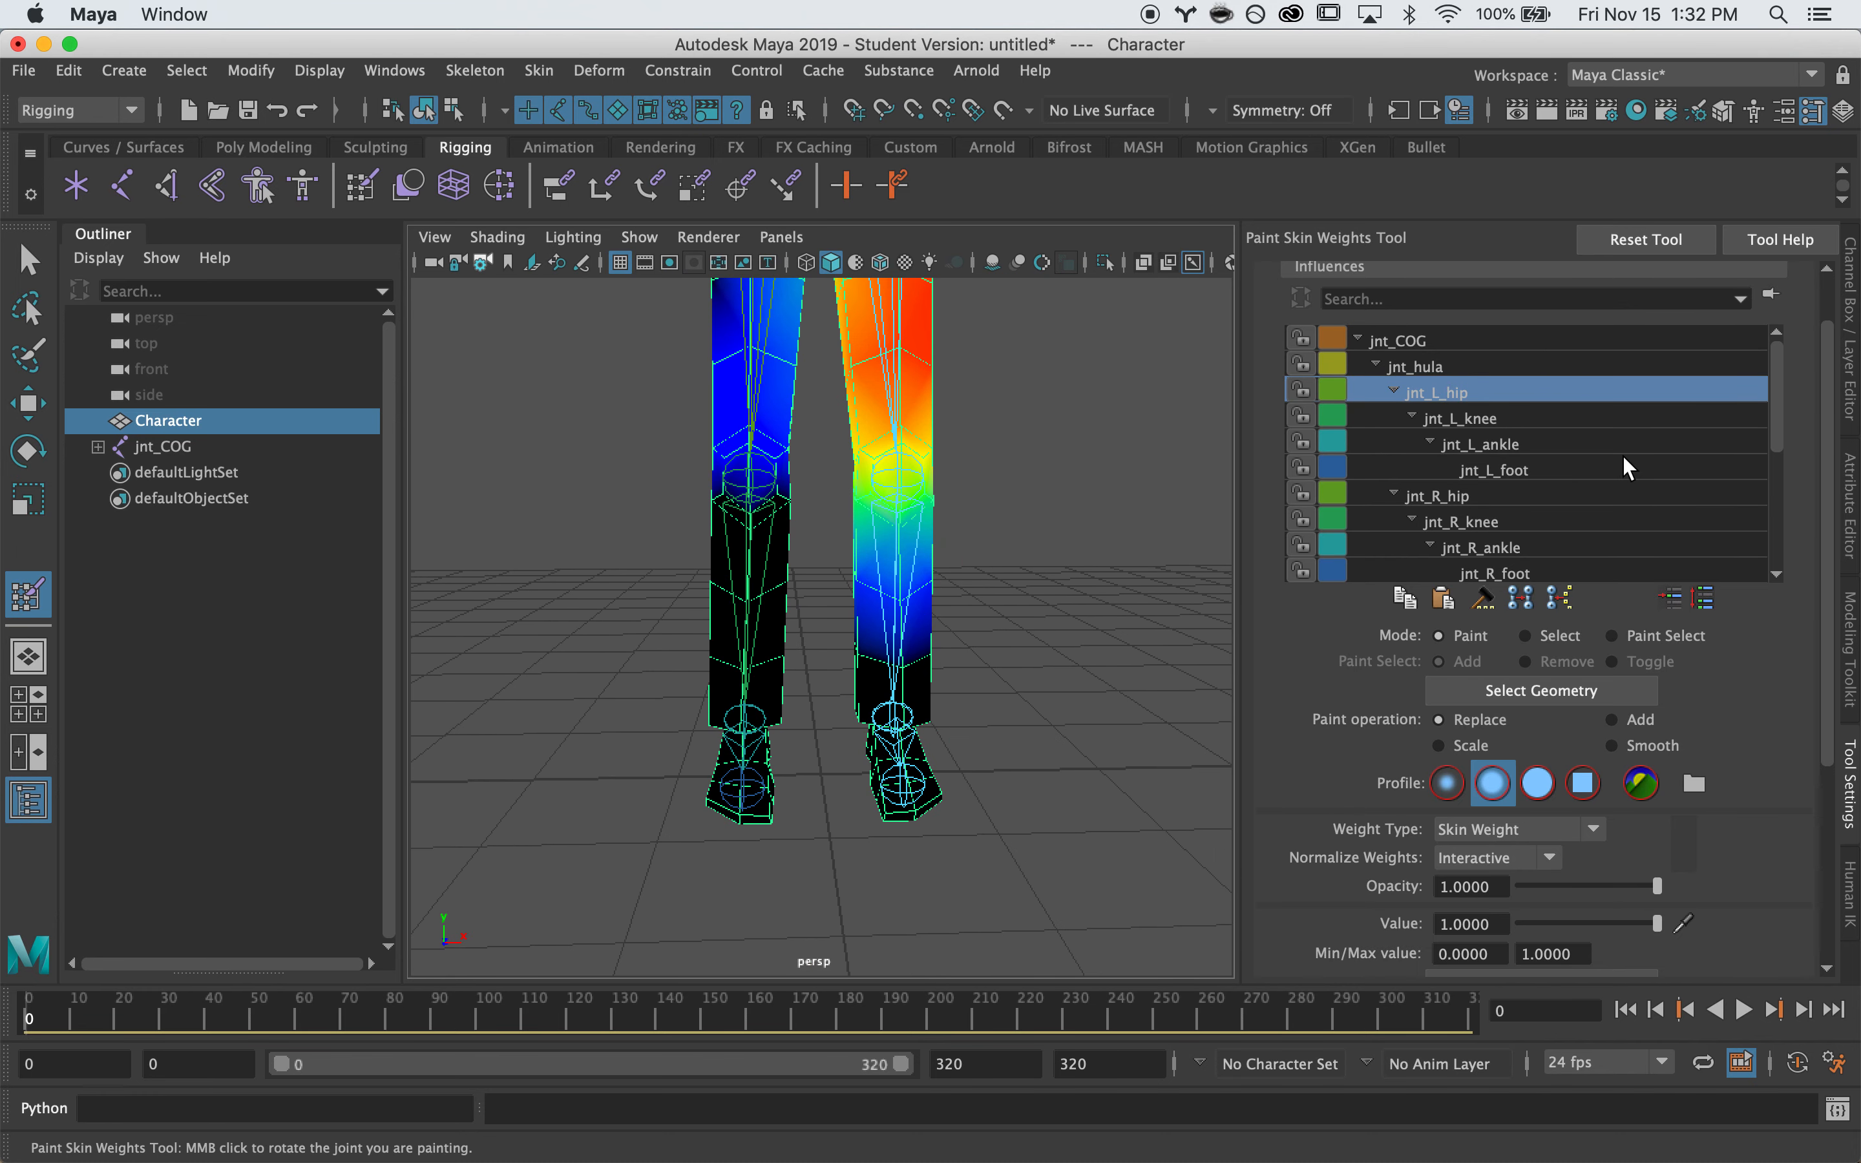
left_click(1531, 470)
left_click_drag(951, 877, 838, 696, "alt")
left_click(1613, 719)
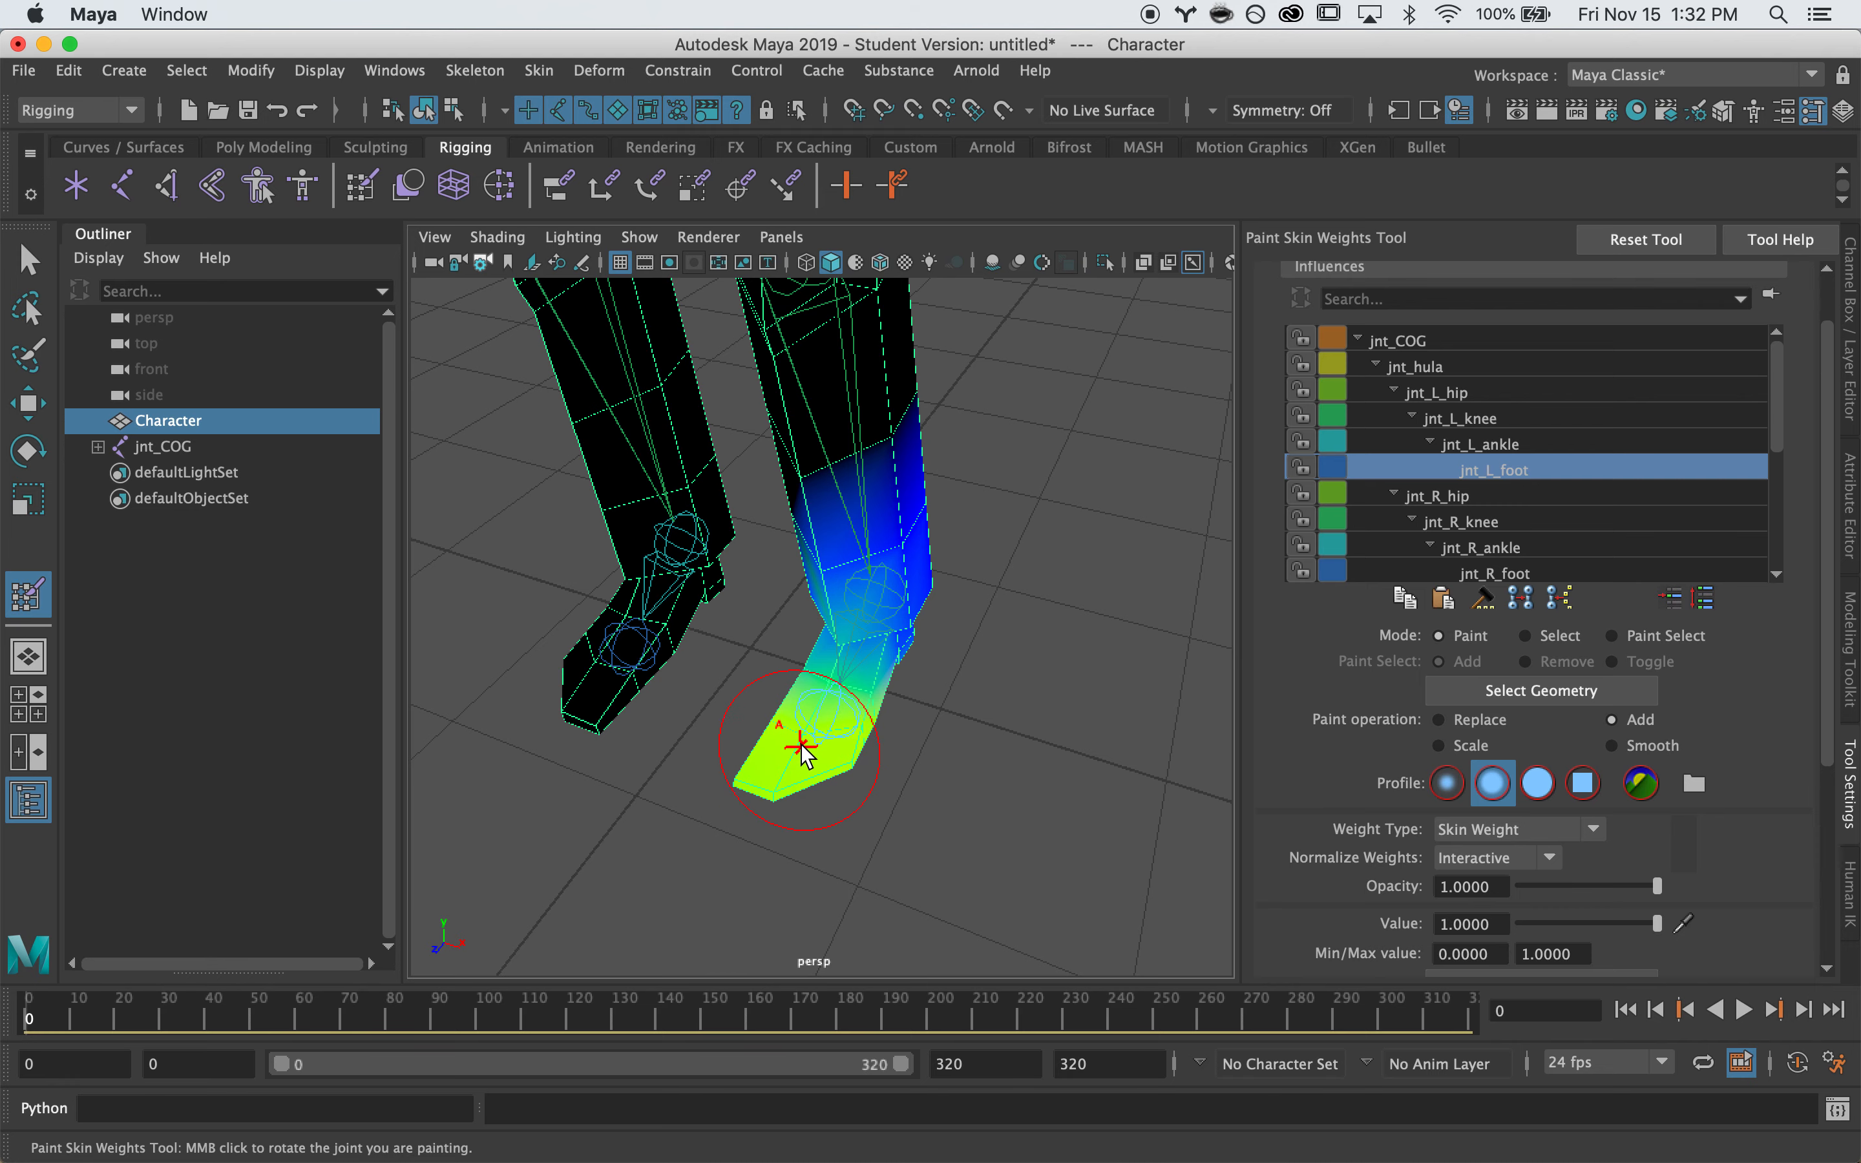
Paint the left foot to full jnt_L_foot weight at value 1.0
mouse_move(789, 740)
left_mouse_down("alt")
mouse_move(698, 709)
mouse_move(833, 762)
left_mouse_up("alt")
mouse_move(833, 762)
left_mouse_down()
mouse_move(850, 804)
mouse_move(804, 820)
mouse_move(911, 780)
mouse_move(885, 711)
left_mouse_up()
scroll(896, 783, "up", 5)
middle_click_drag(889, 711, 952, 895, "alt")
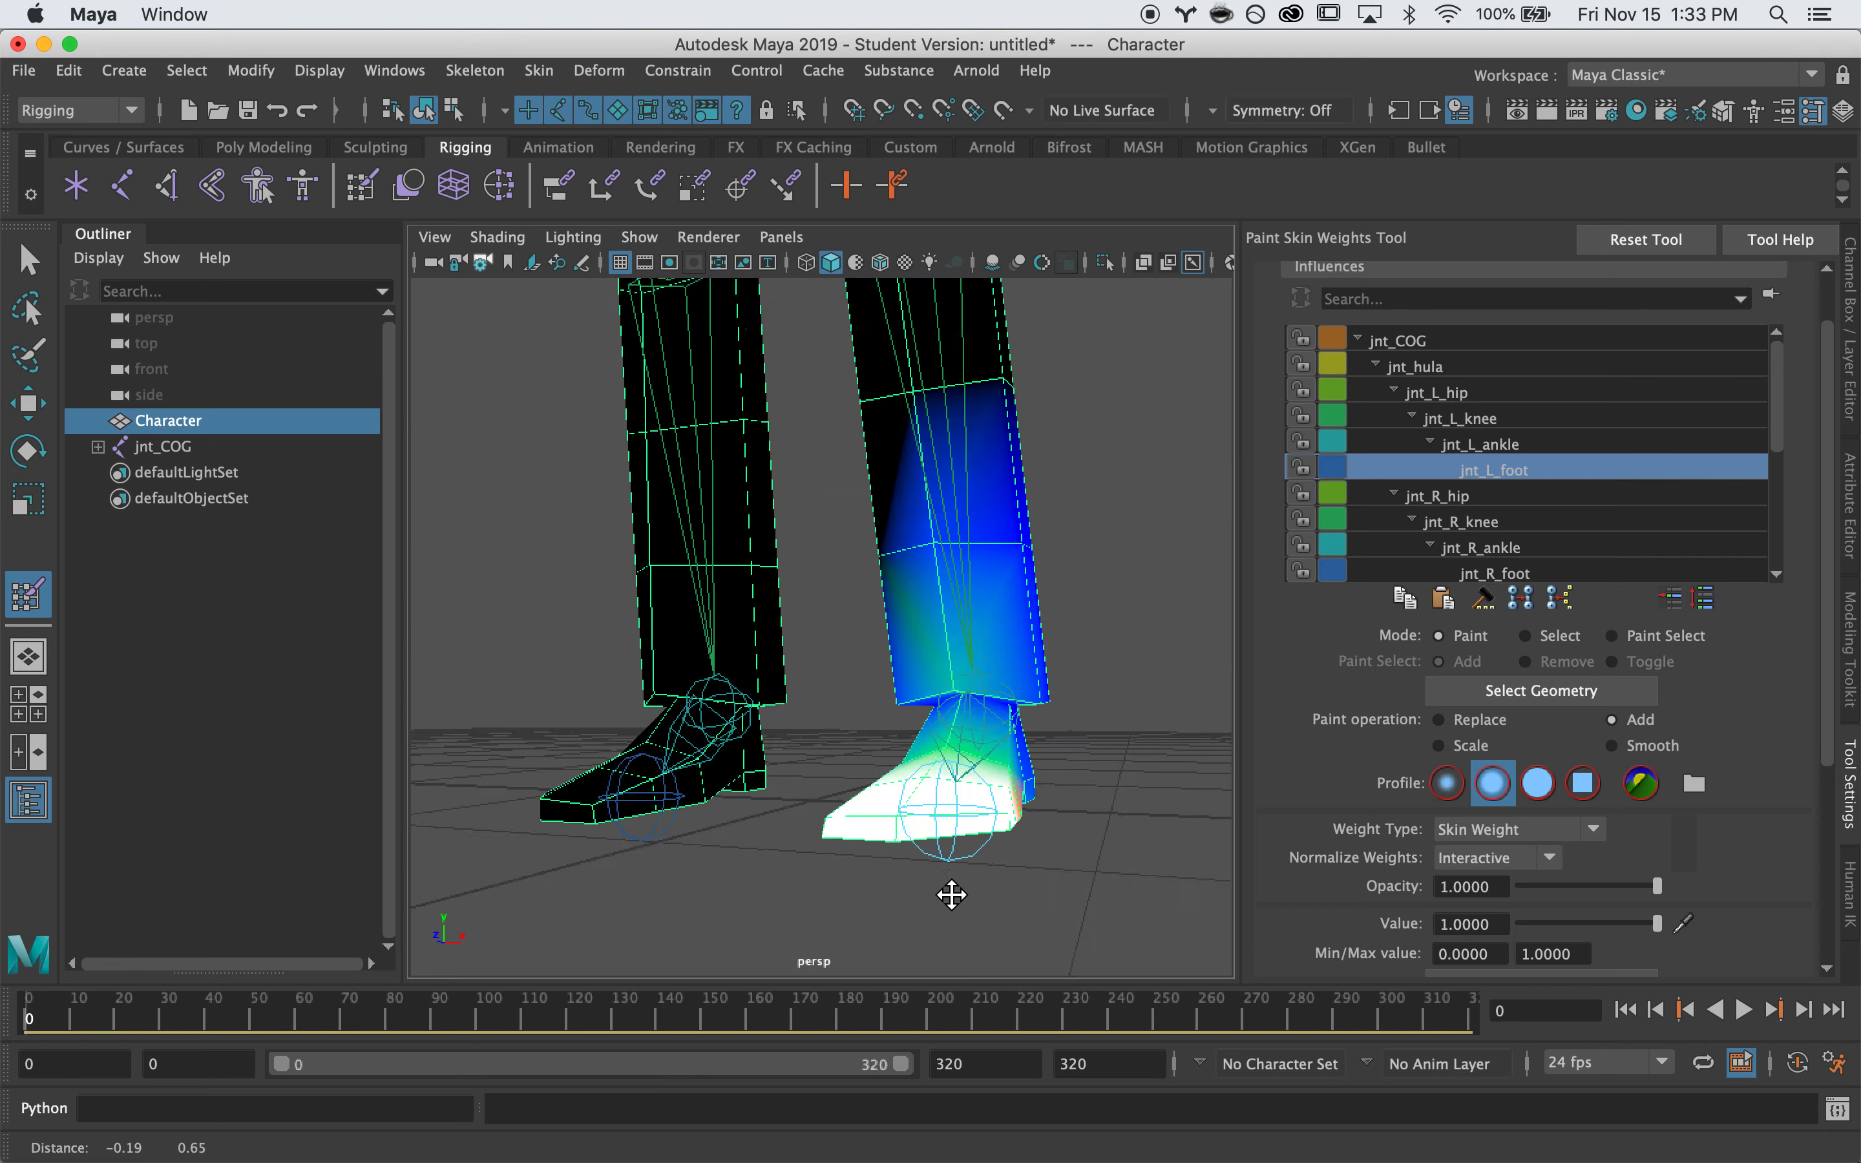
left_click_drag(952, 895, 857, 785, "alt")
scroll(861, 758, "up", 5)
middle_click_drag(866, 747, 910, 818, "alt")
scroll(912, 820, "up", 3)
left_click_drag(912, 823, 898, 654, "alt")
scroll(894, 608, "down", 2)
right_click_drag(894, 607, 735, 662, "alt")
mouse_move(800, 401)
left_mouse_down()
mouse_move(827, 447)
mouse_move(834, 566)
mouse_move(926, 470)
mouse_move(744, 706)
mouse_move(872, 553)
mouse_move(877, 843)
left_mouse_up()
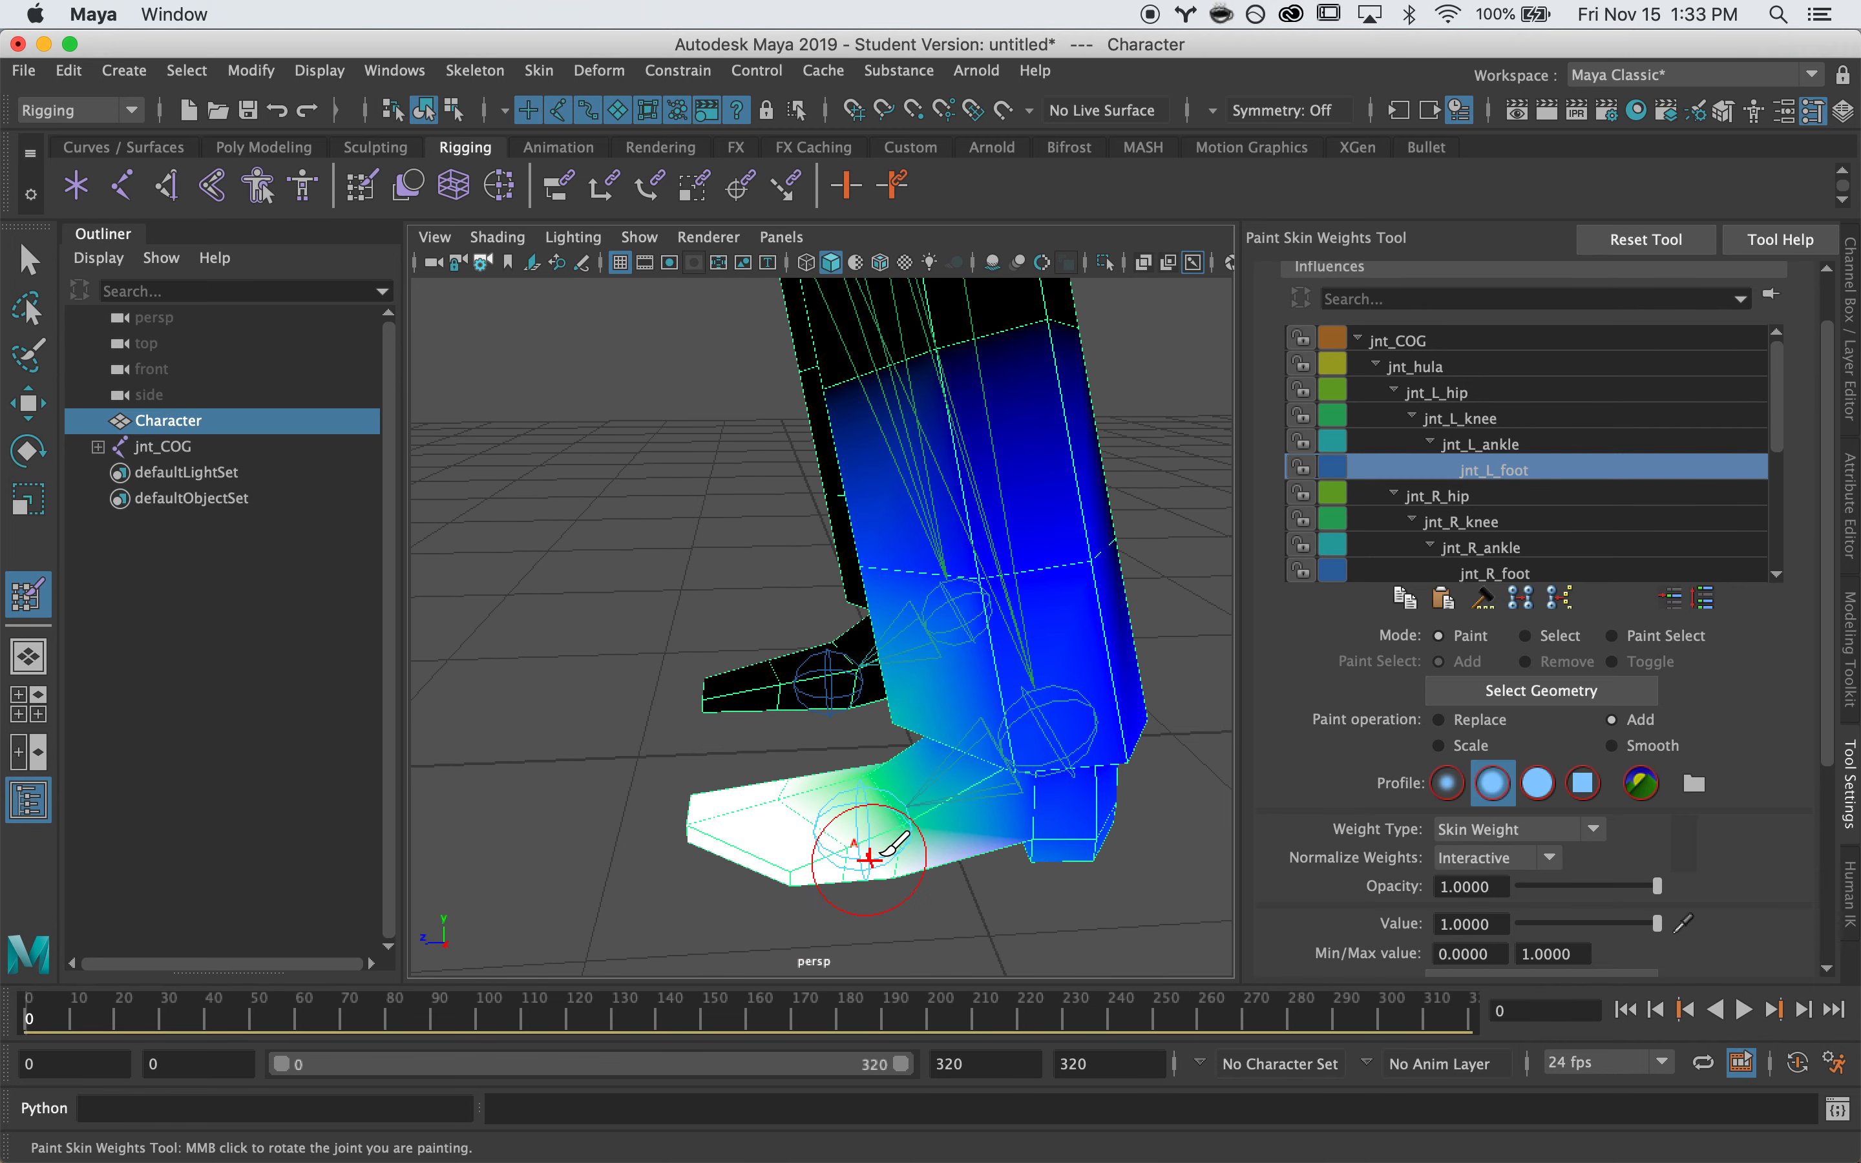
Select jnt_L_ankle, shrink the brush, and paint full weight over the ankle, heel and sole
left_click(1484, 437)
key("b")
mouse_move(1033, 811)
left_mouse_down()
mouse_move(1060, 760)
mouse_move(997, 615)
mouse_move(1071, 665)
mouse_move(1049, 650)
left_mouse_up()
left_click_drag(983, 549, 1071, 541)
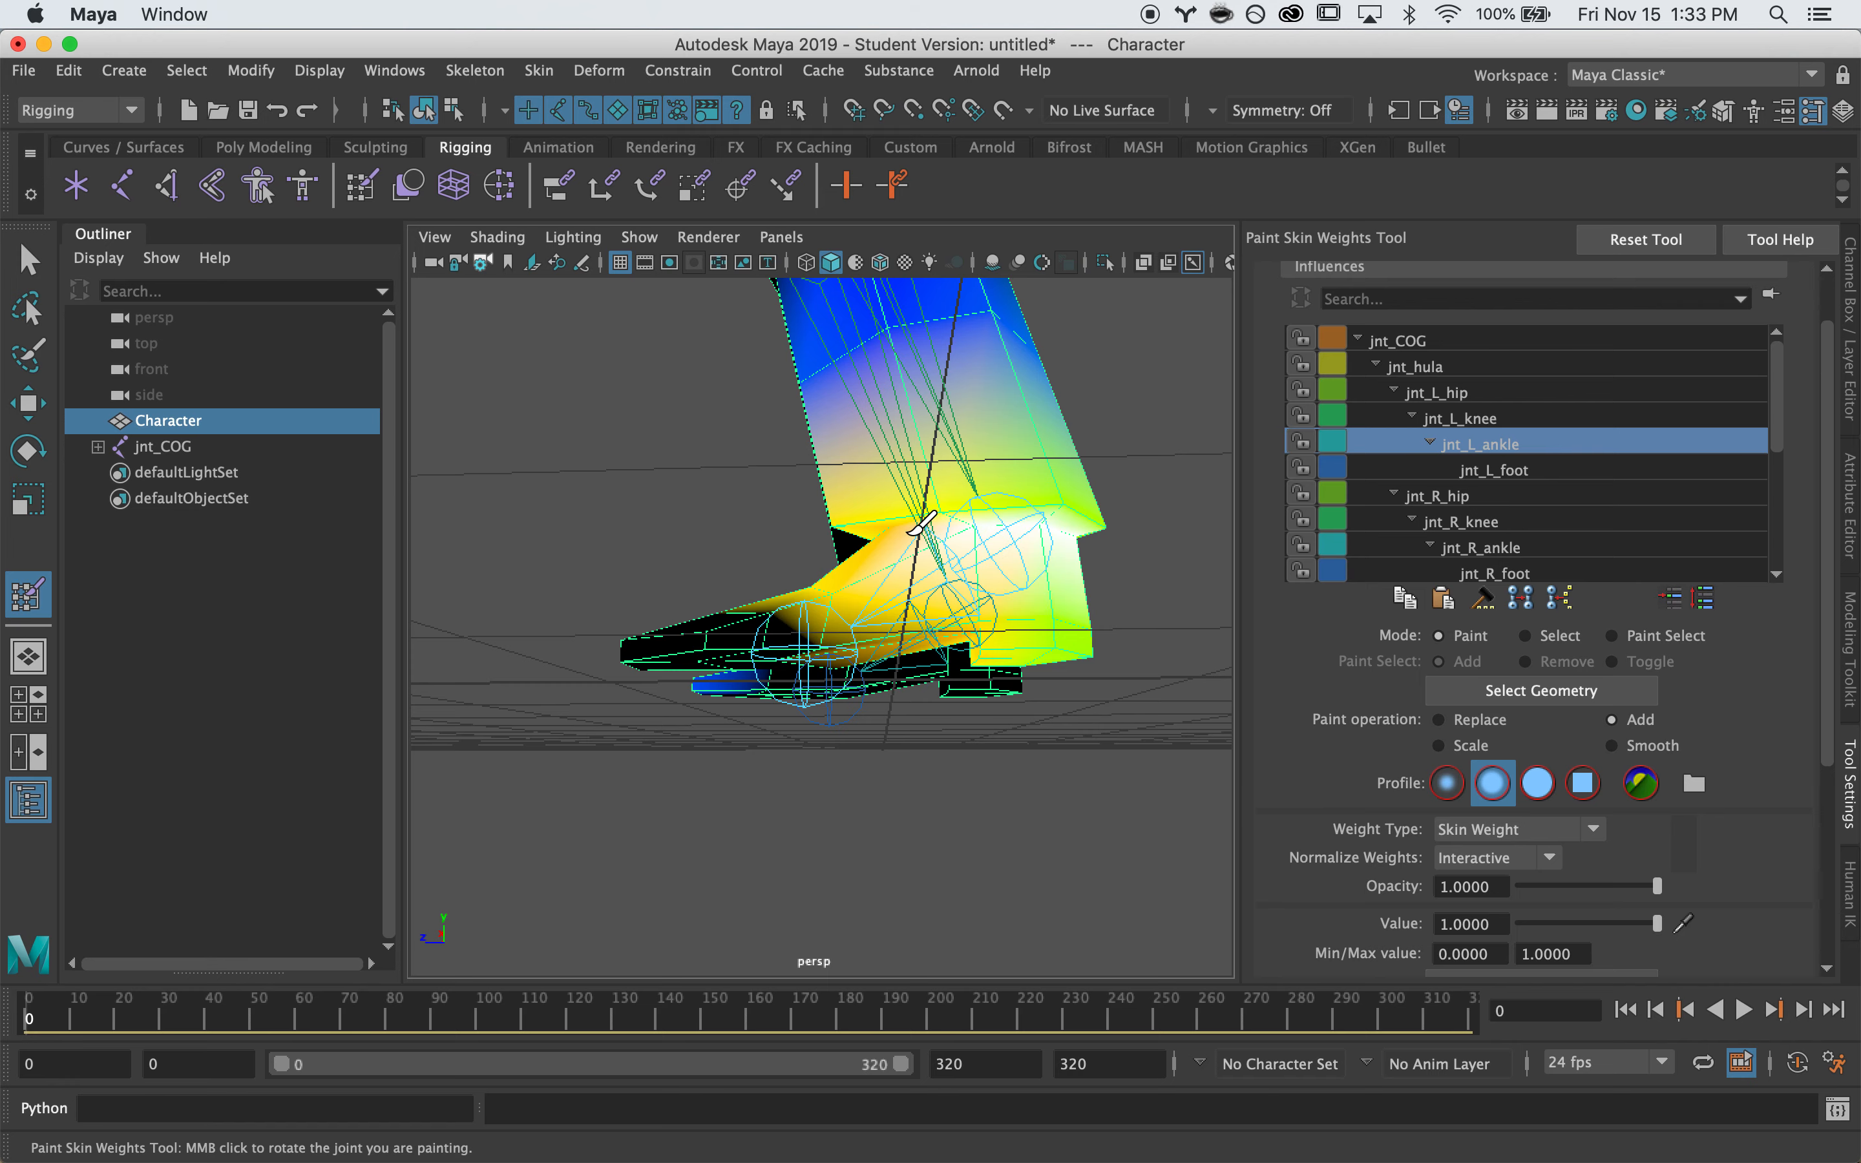
left_click_drag(939, 564, 1119, 585, "alt")
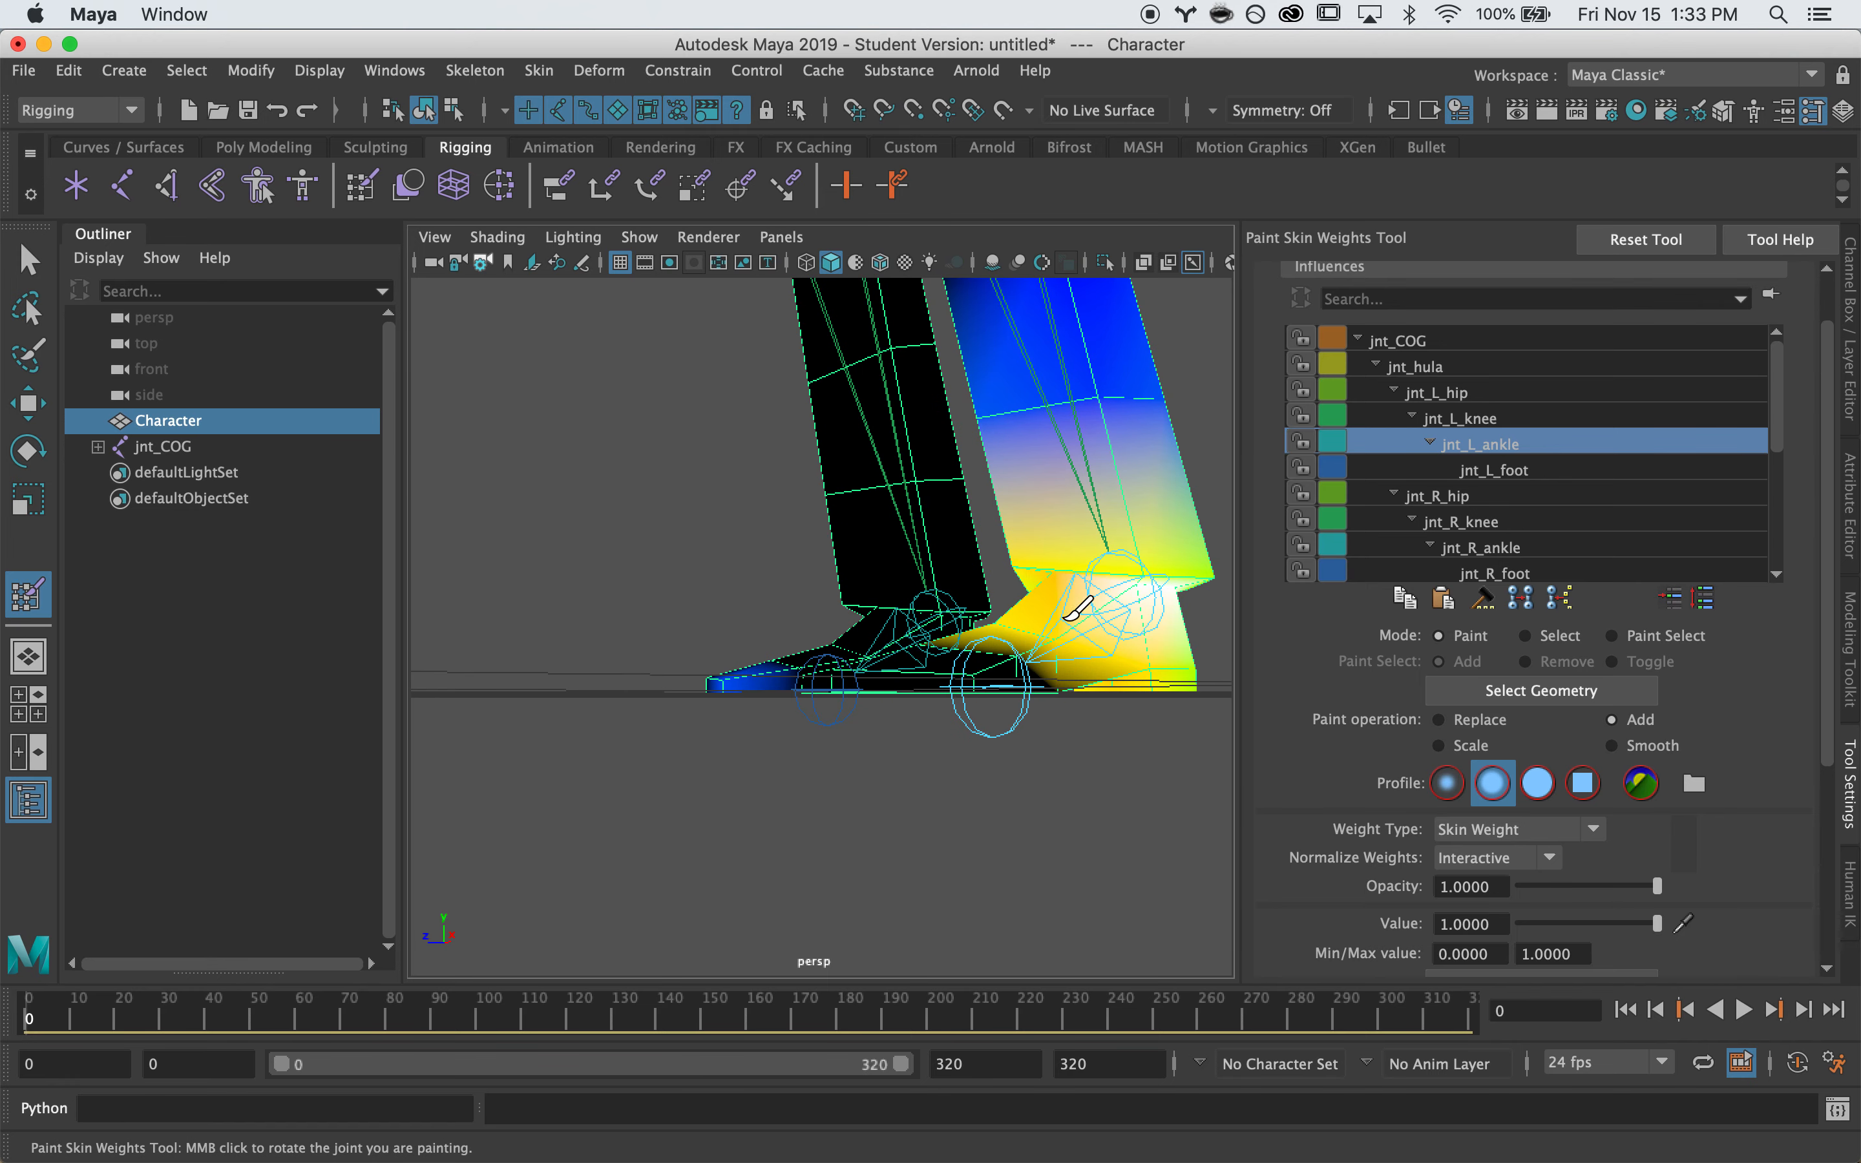
mouse_move(1137, 666)
left_mouse_down()
mouse_move(1167, 631)
mouse_move(1197, 702)
left_mouse_up()
mouse_move(1134, 610)
left_mouse_down("alt")
mouse_move(1123, 557)
mouse_move(1108, 577)
mouse_move(1164, 620)
left_mouse_up("alt")
Inspect the painted left leg from several angles, then select jnt_L_knee in Influences
mouse_move(895, 595)
left_mouse_down("alt")
mouse_move(547, 700)
mouse_move(538, 682)
mouse_move(1011, 716)
mouse_move(1080, 750)
left_mouse_up("alt")
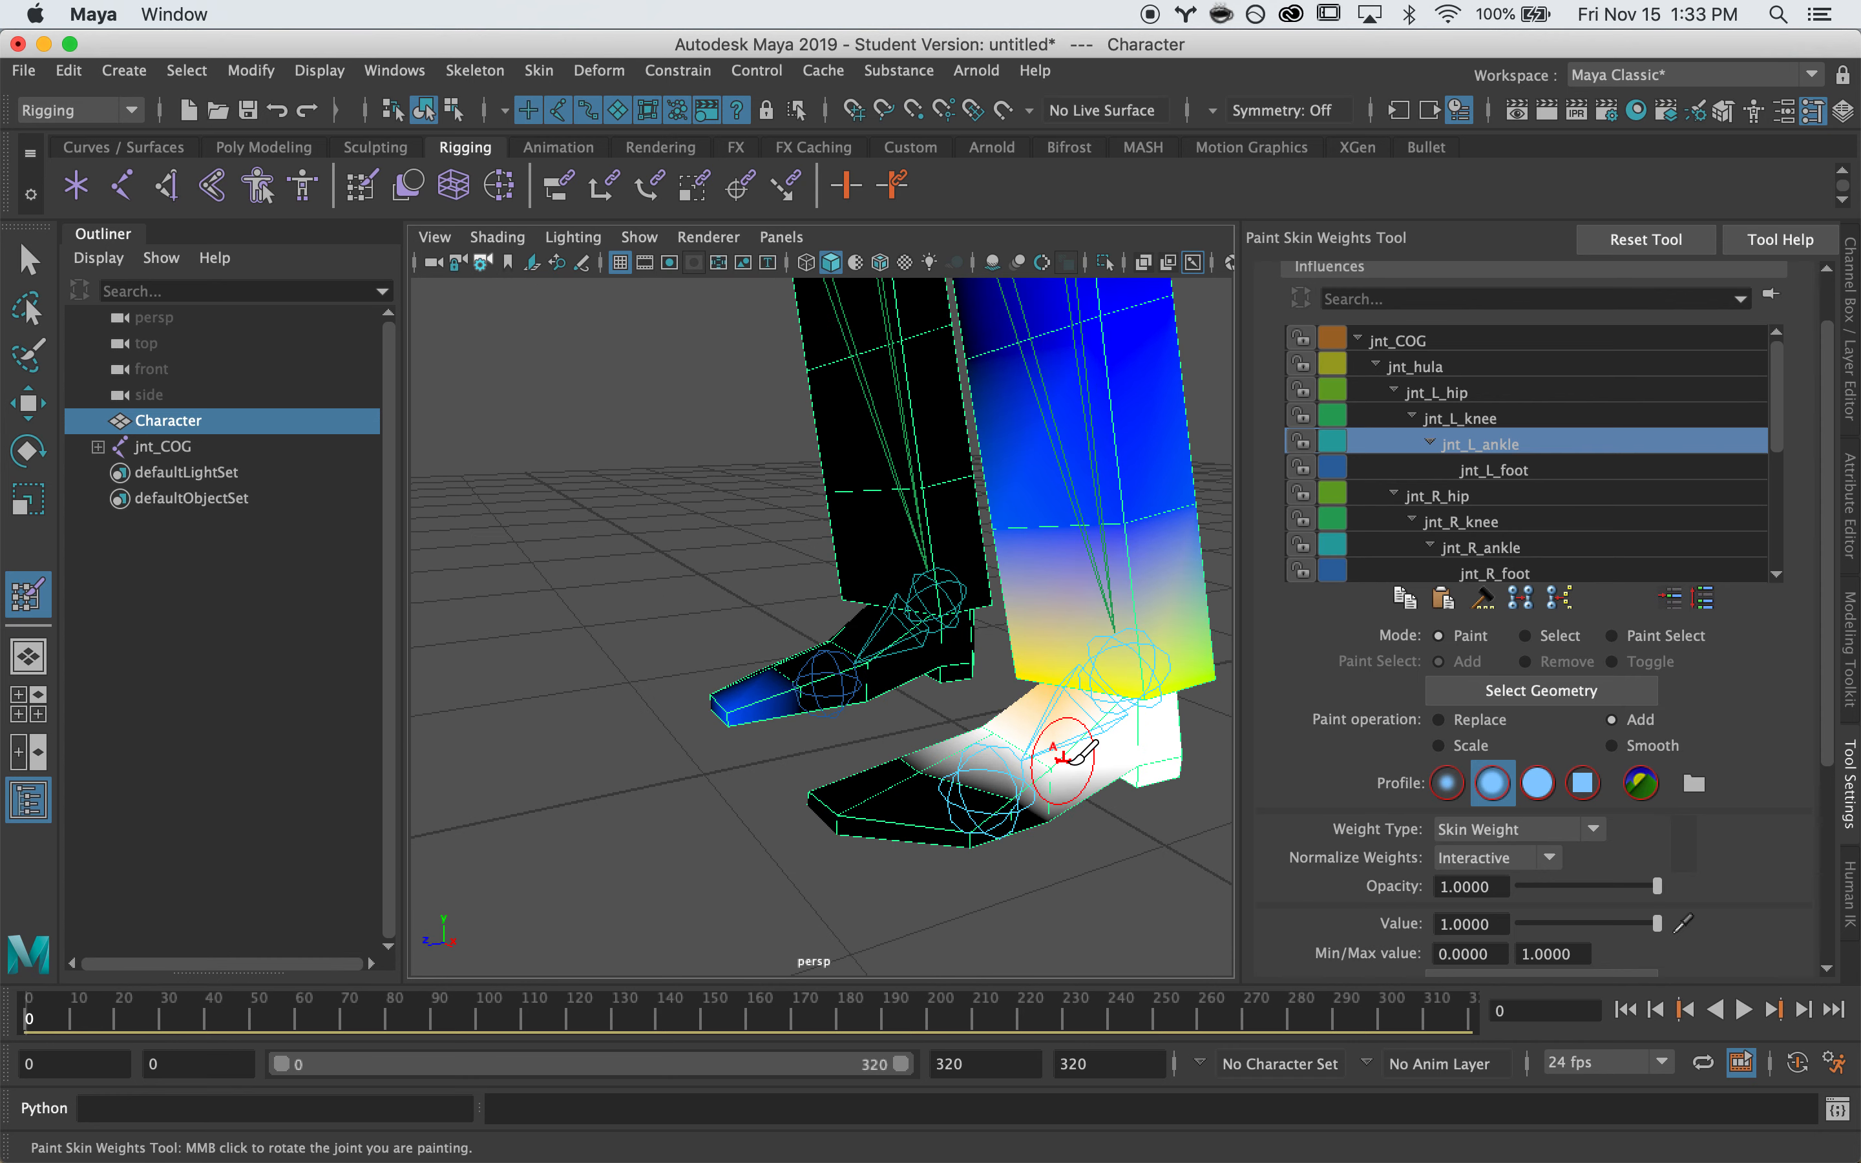
left_click_drag(1061, 677, 1165, 633, "alt")
mouse_move(1165, 633)
middle_mouse_down("alt")
mouse_move(1056, 694)
mouse_move(881, 727)
middle_mouse_up("alt")
scroll(881, 727, "up", 4)
mouse_move(881, 722)
left_mouse_down("alt")
mouse_move(919, 667)
mouse_move(965, 654)
mouse_move(932, 715)
mouse_move(885, 723)
mouse_move(896, 699)
mouse_move(900, 775)
mouse_move(967, 776)
mouse_move(843, 819)
mouse_move(884, 777)
mouse_move(792, 737)
mouse_move(773, 698)
left_mouse_up("alt")
left_click_drag(885, 635, 1315, 822, "alt")
left_click(1478, 420)
Paint jnt_L_knee weight on the upper left shin, then undo the bad stroke with Ctrl+Z
left_click_drag(967, 575, 926, 528, "alt")
middle_click_drag(926, 528, 919, 651, "alt")
right_click_drag(919, 650, 615, 654, "alt")
mouse_move(870, 577)
left_mouse_down("alt")
mouse_move(847, 504)
mouse_move(887, 506)
left_mouse_up("alt")
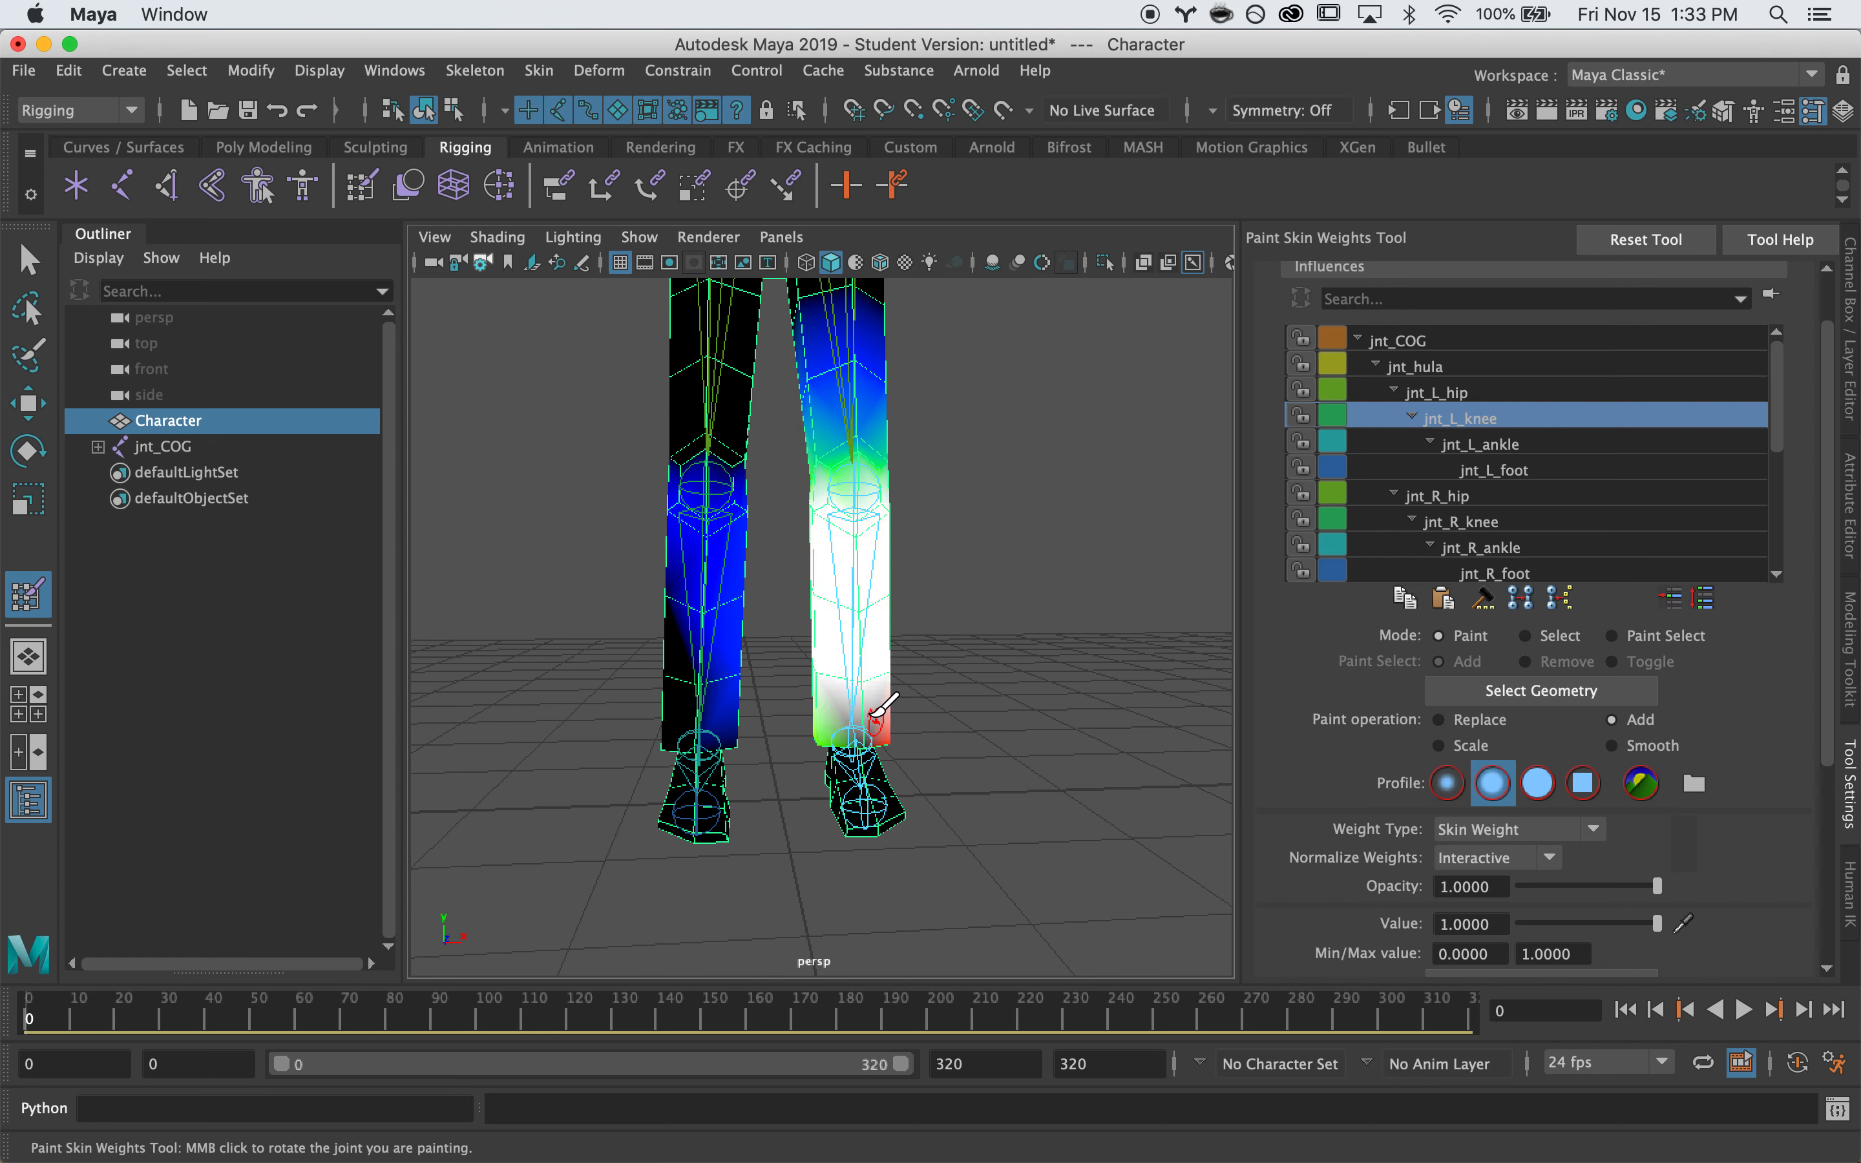
left_click_drag(800, 727, 778, 727, "alt")
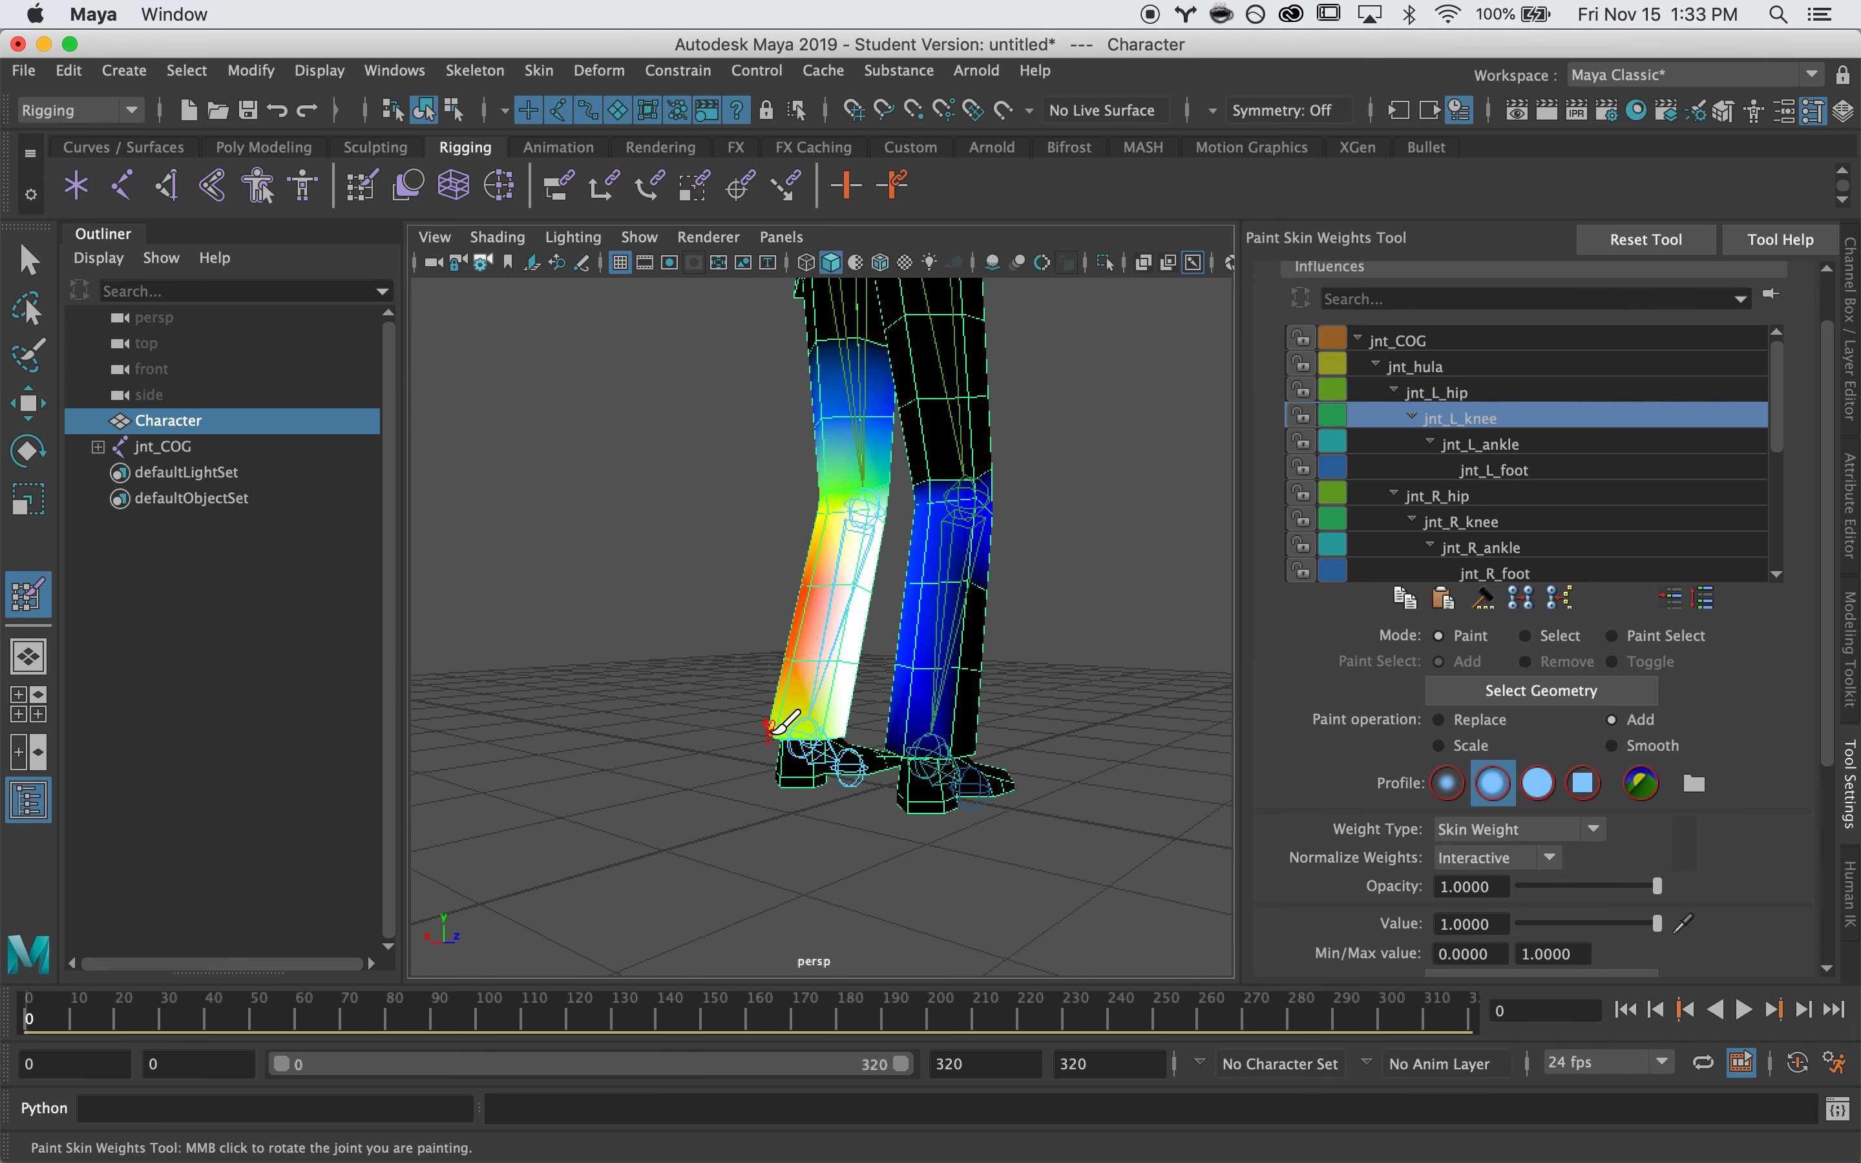
right_click_drag(778, 690, 781, 665, "alt")
left_click_drag(781, 665, 838, 654, "alt")
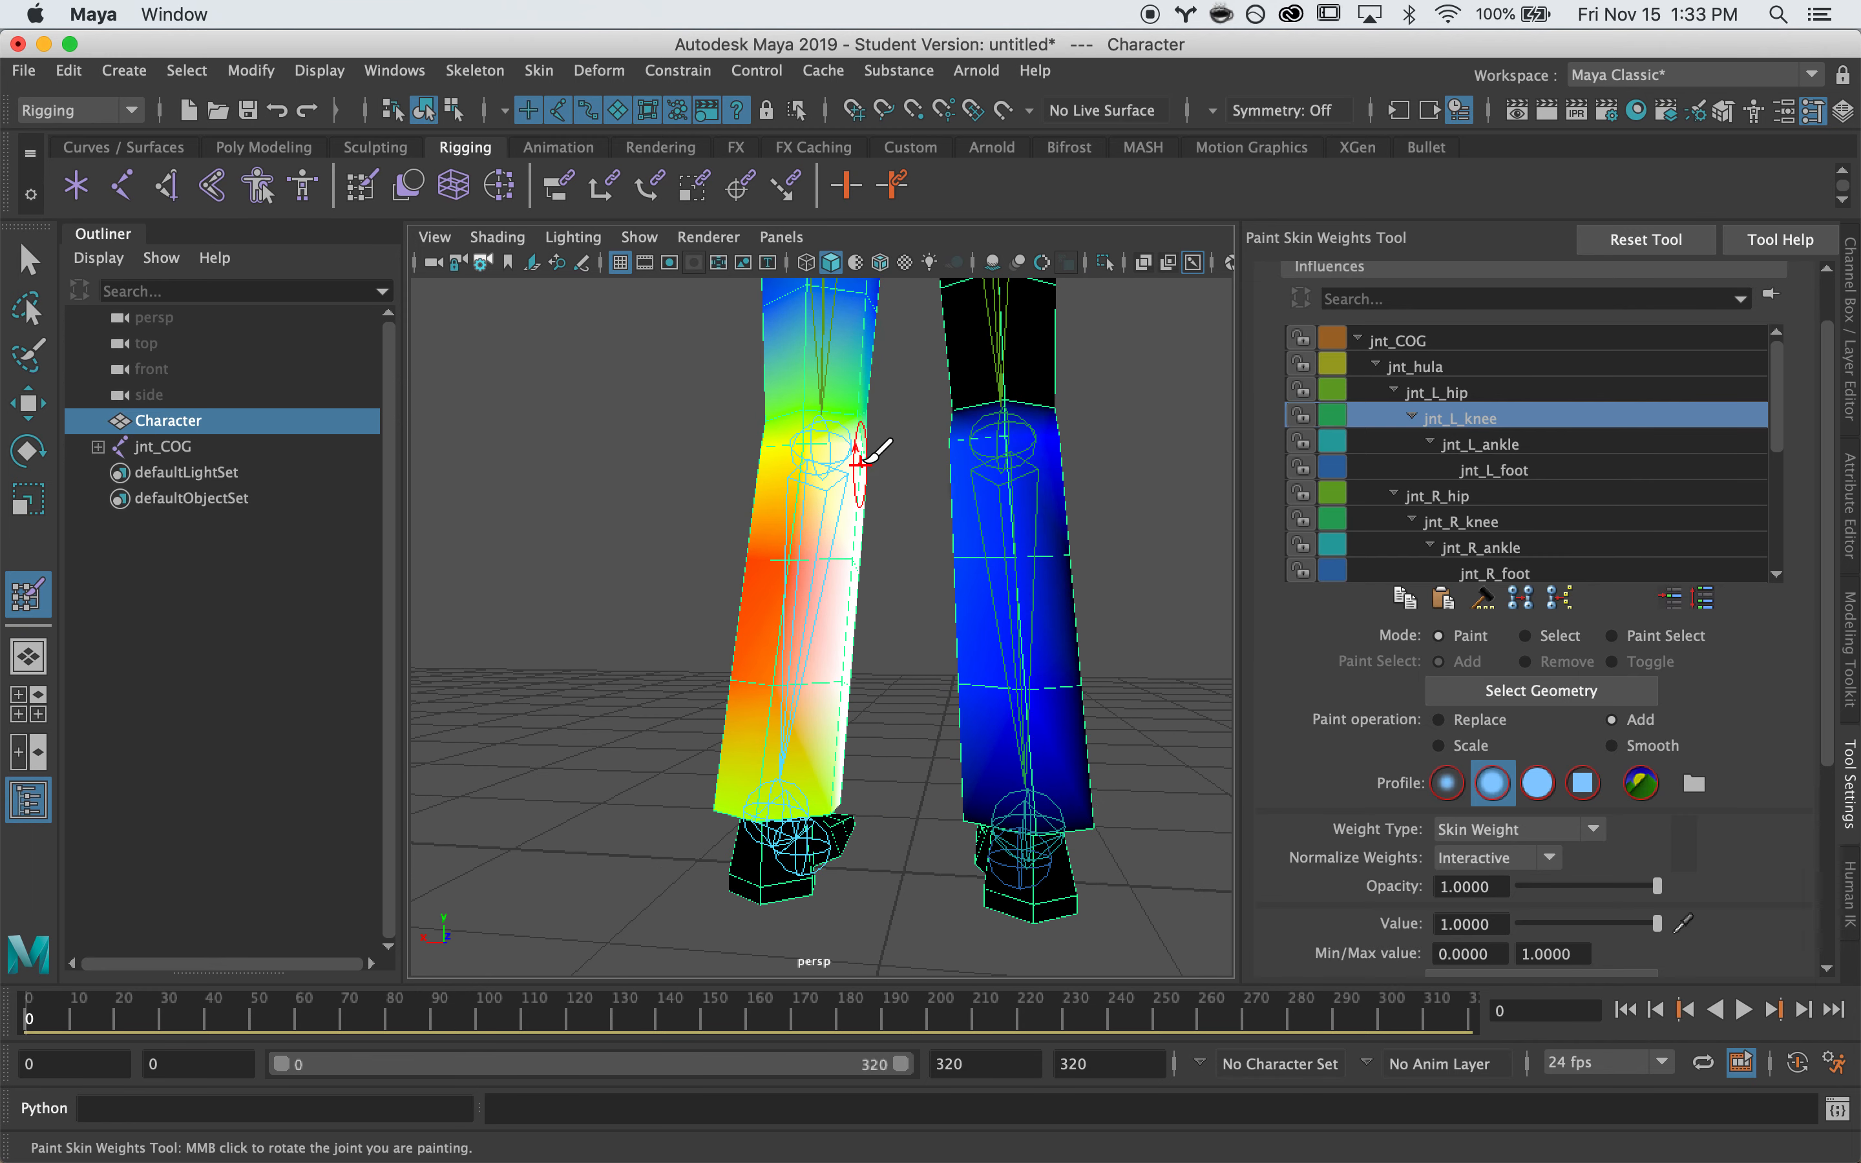
left_click_drag(861, 464, 753, 489)
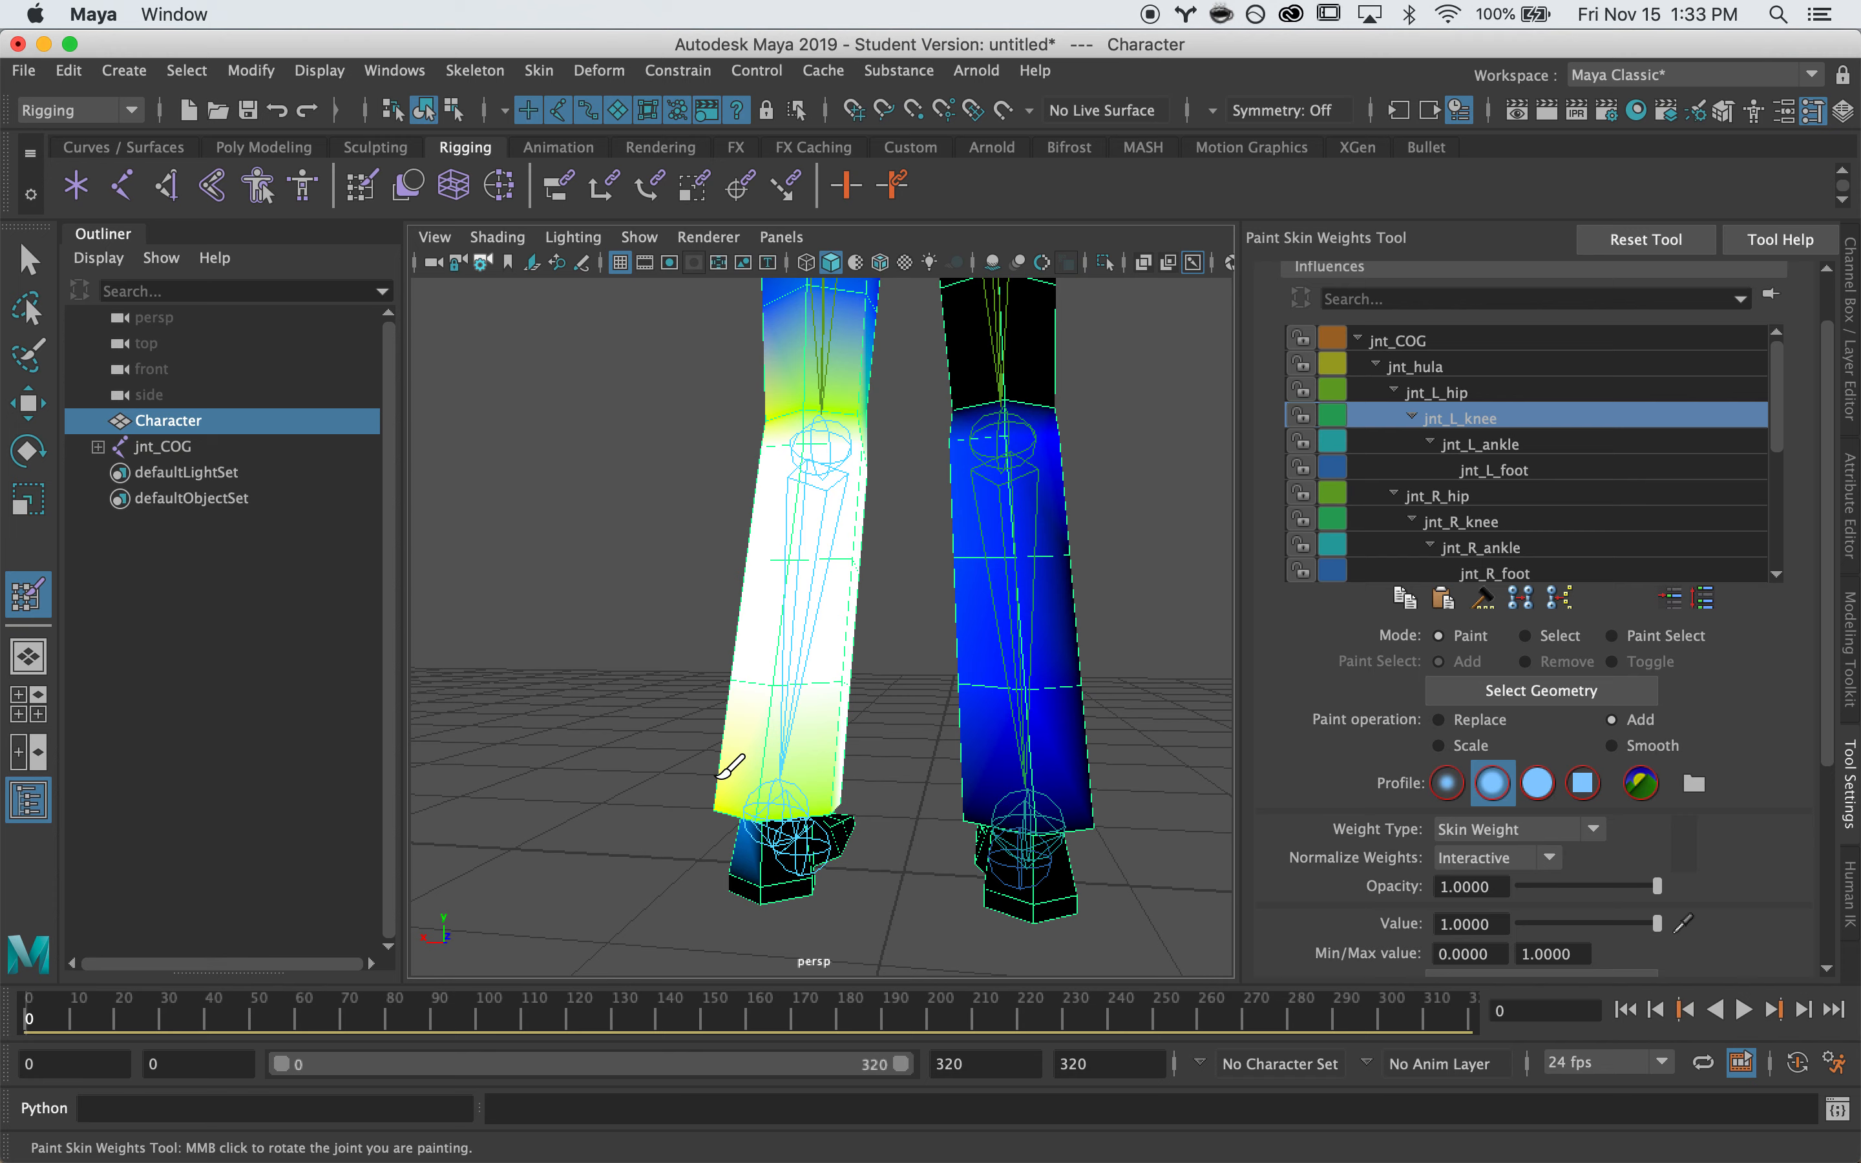
key("z")
Repaint the left knee and whole shin down to the ankle at full jnt_L_knee weight
mouse_move(798, 589)
left_mouse_down()
mouse_move(752, 471)
mouse_move(784, 498)
mouse_move(859, 438)
left_mouse_up()
mouse_move(784, 663)
left_mouse_down()
mouse_move(673, 752)
mouse_move(789, 615)
mouse_move(1017, 615)
mouse_move(1103, 577)
left_mouse_up()
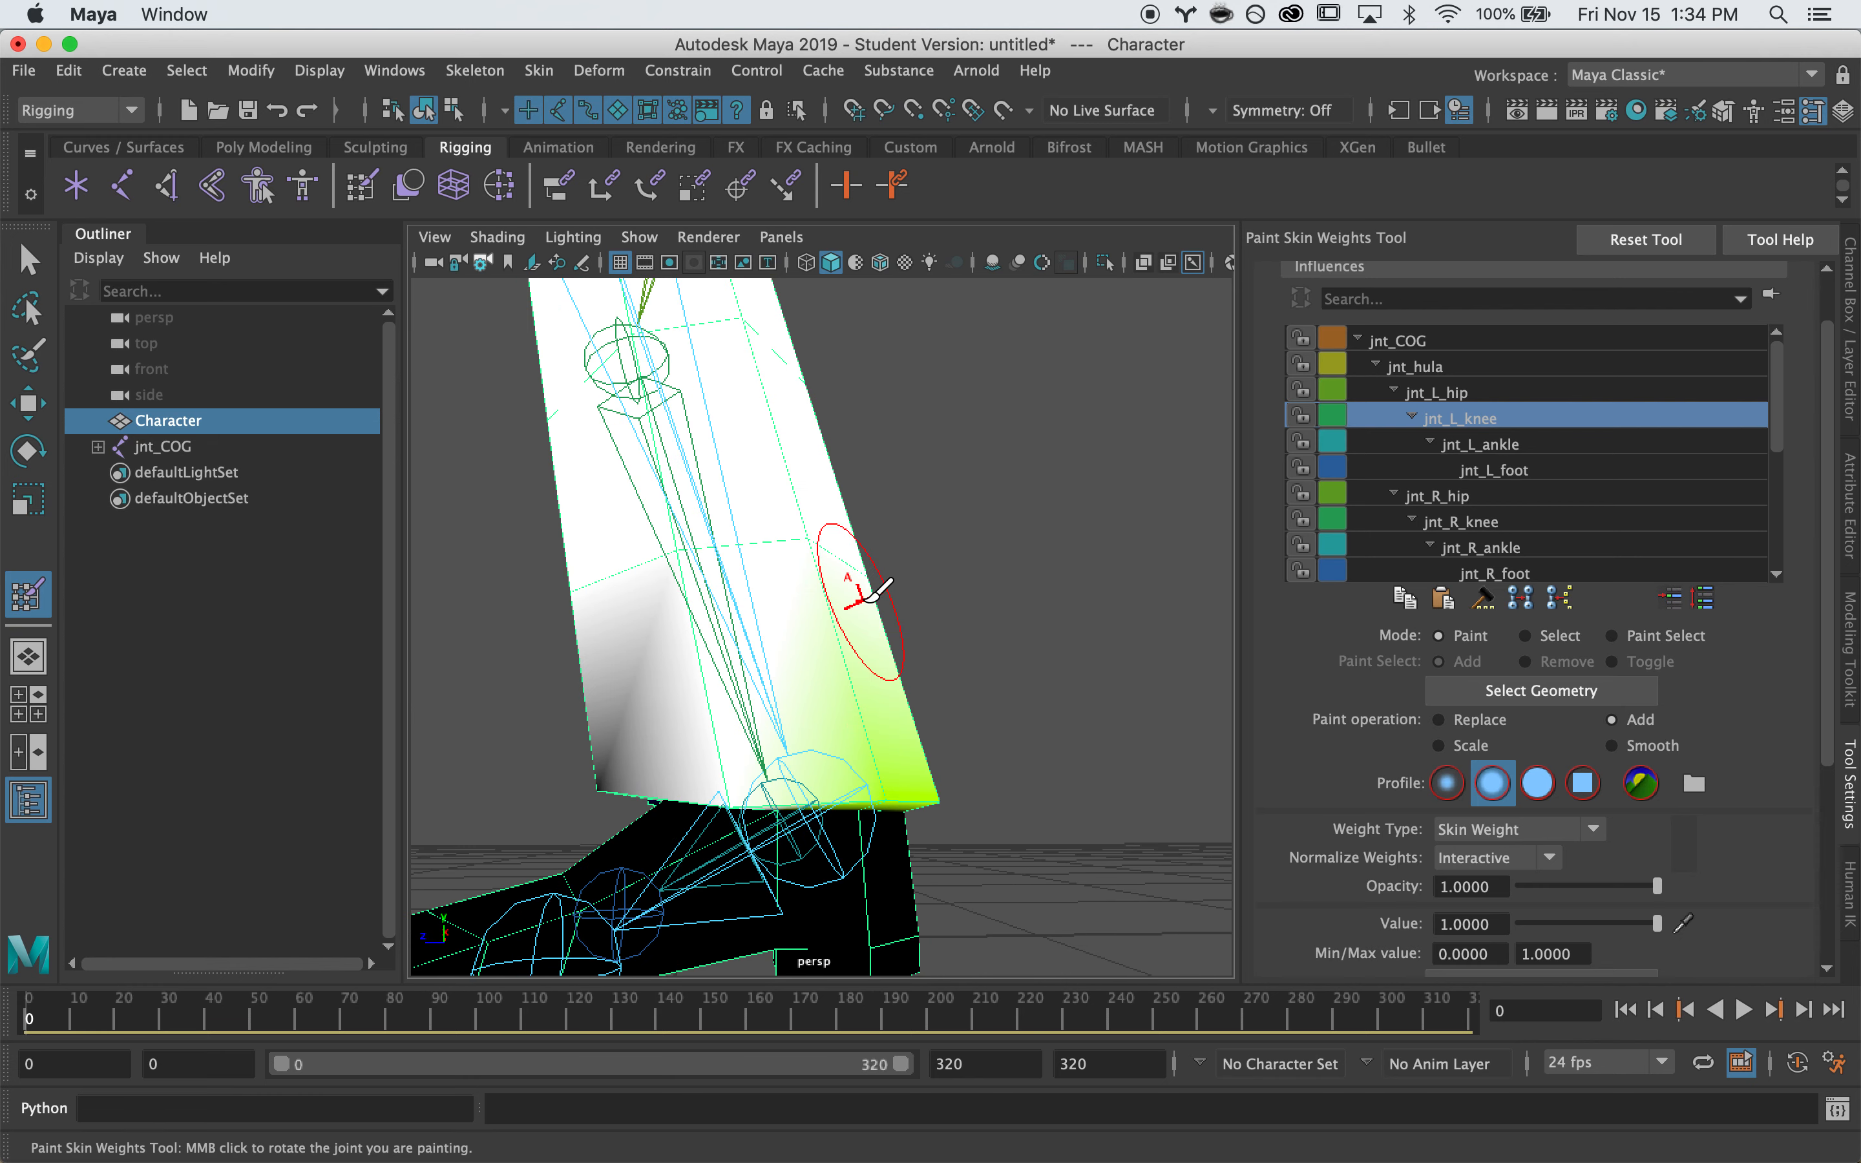
mouse_move(896, 681)
left_mouse_down("alt")
mouse_move(895, 704)
mouse_move(916, 658)
mouse_move(732, 653)
mouse_move(715, 697)
mouse_move(800, 750)
left_mouse_up("alt")
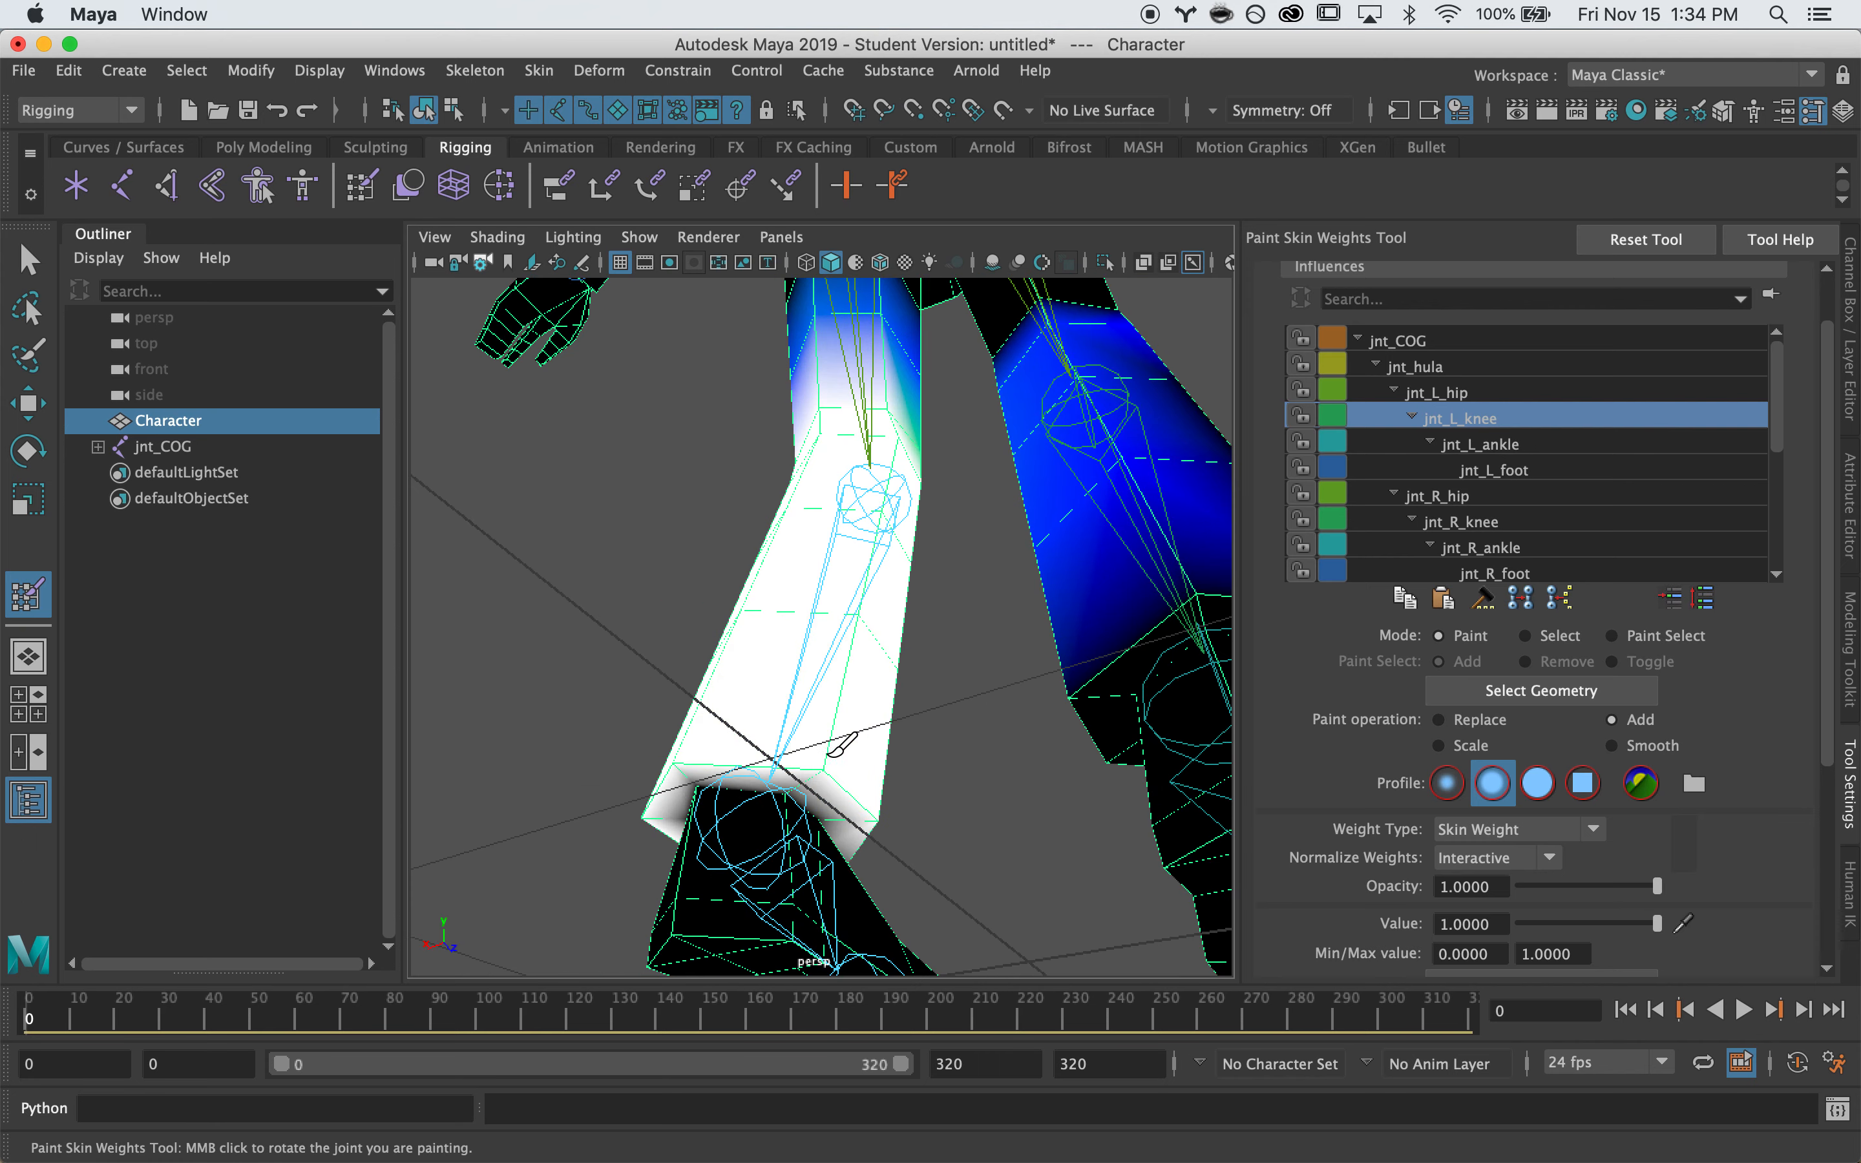
mouse_move(889, 640)
left_mouse_down("alt")
mouse_move(746, 645)
mouse_move(881, 552)
mouse_move(946, 777)
mouse_move(997, 685)
mouse_move(978, 773)
left_mouse_up("alt")
right_click_drag(1046, 601, 947, 552, "alt")
middle_click_drag(947, 553, 987, 596, "alt")
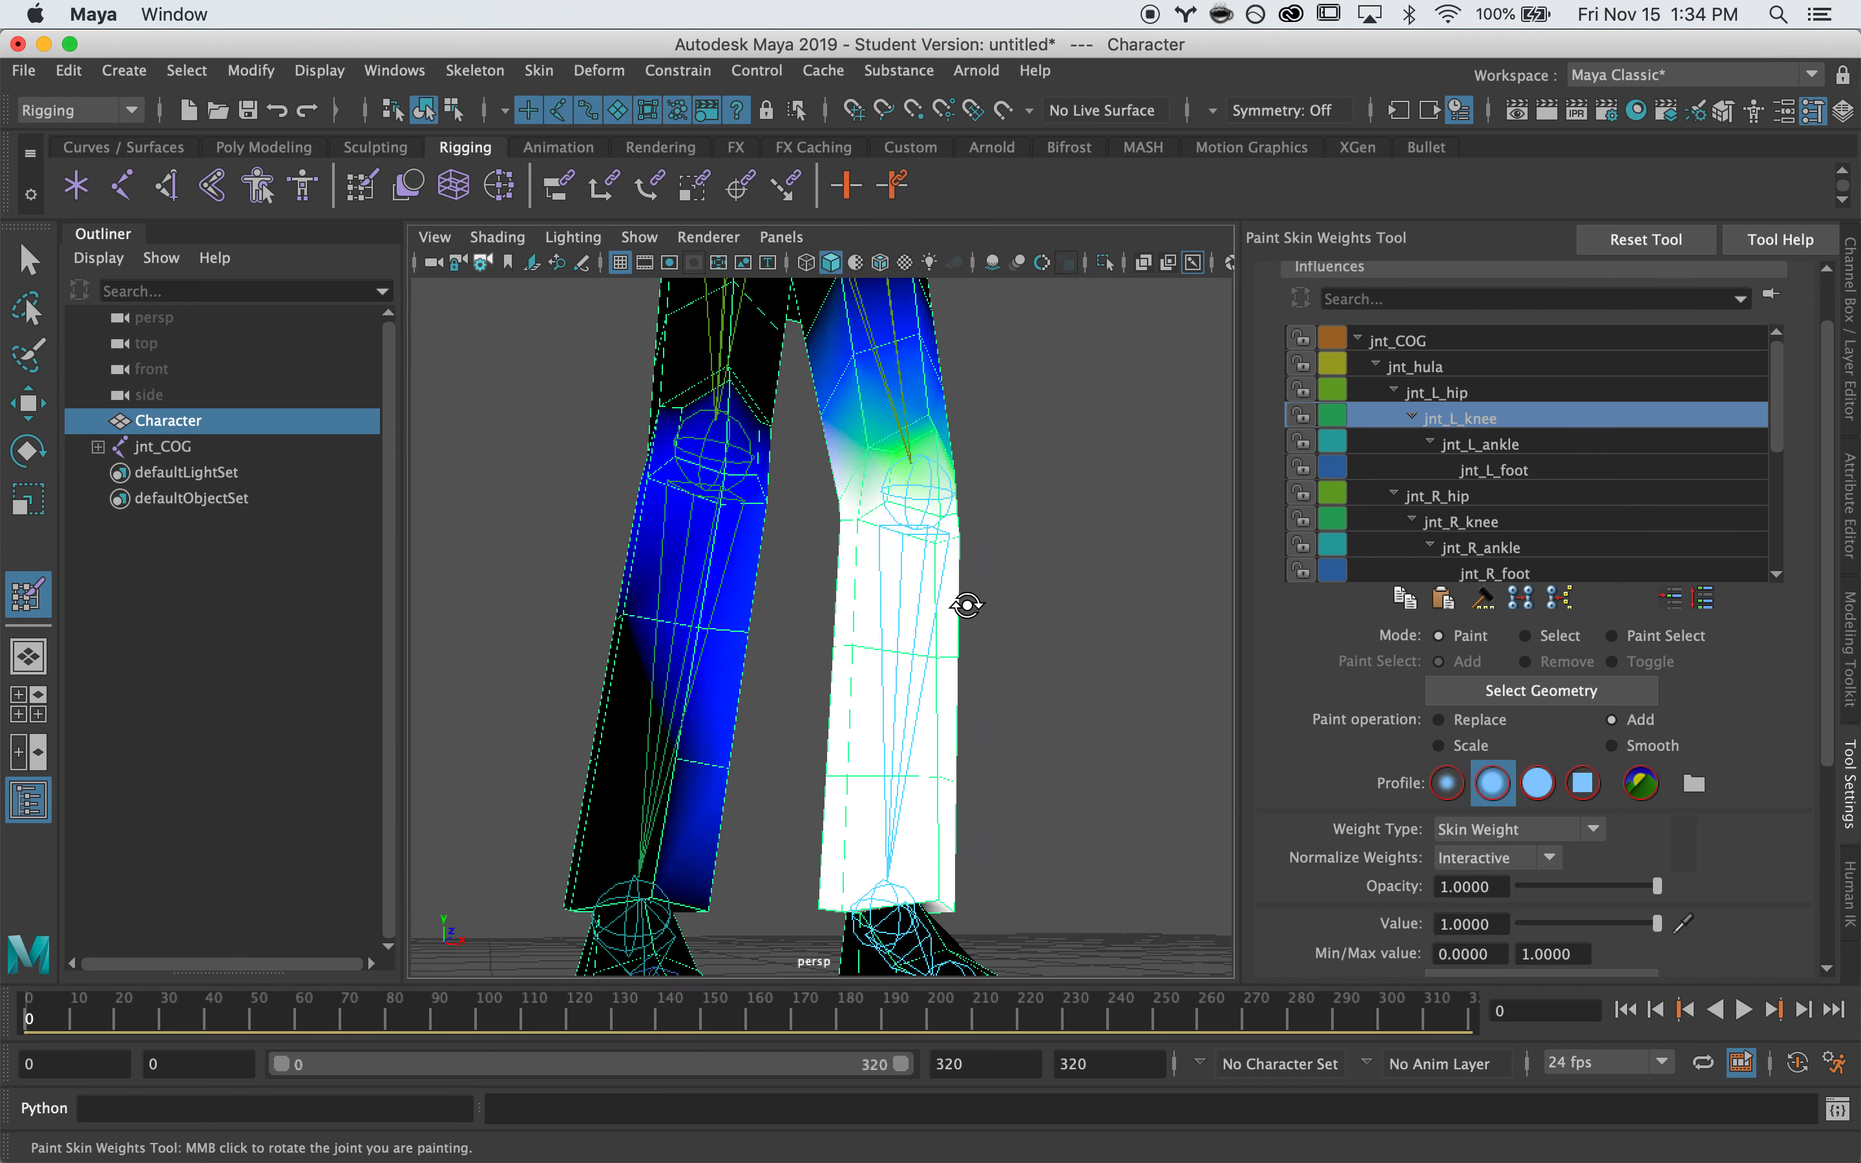
left_click_drag(987, 596, 673, 646, "alt")
right_click_drag(673, 646, 781, 633, "alt")
left_click_drag(781, 633, 1022, 627, "alt")
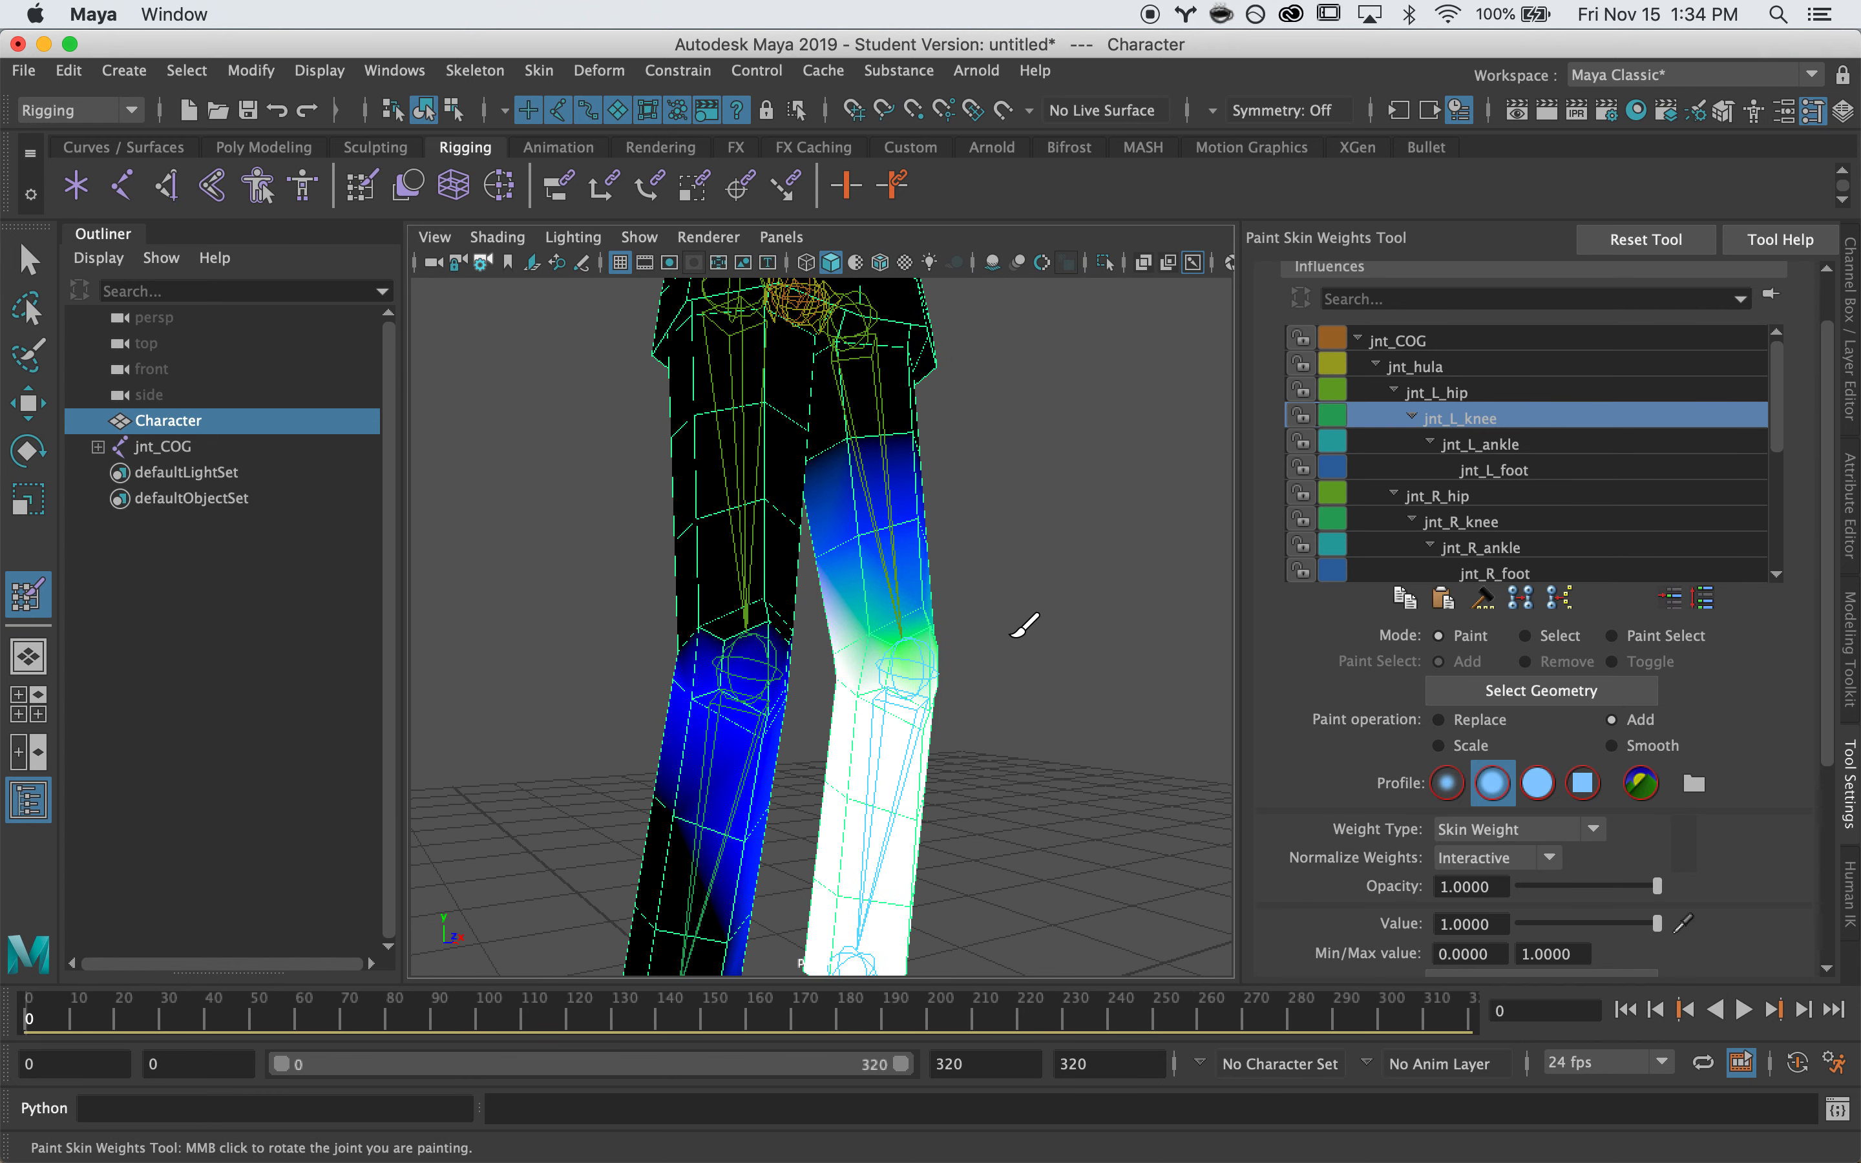
Select jnt_L_hip and paint the left thigh and hip area to full weight with Add 1.0
left_click(1449, 394)
left_click_drag(861, 539, 893, 561, "alt")
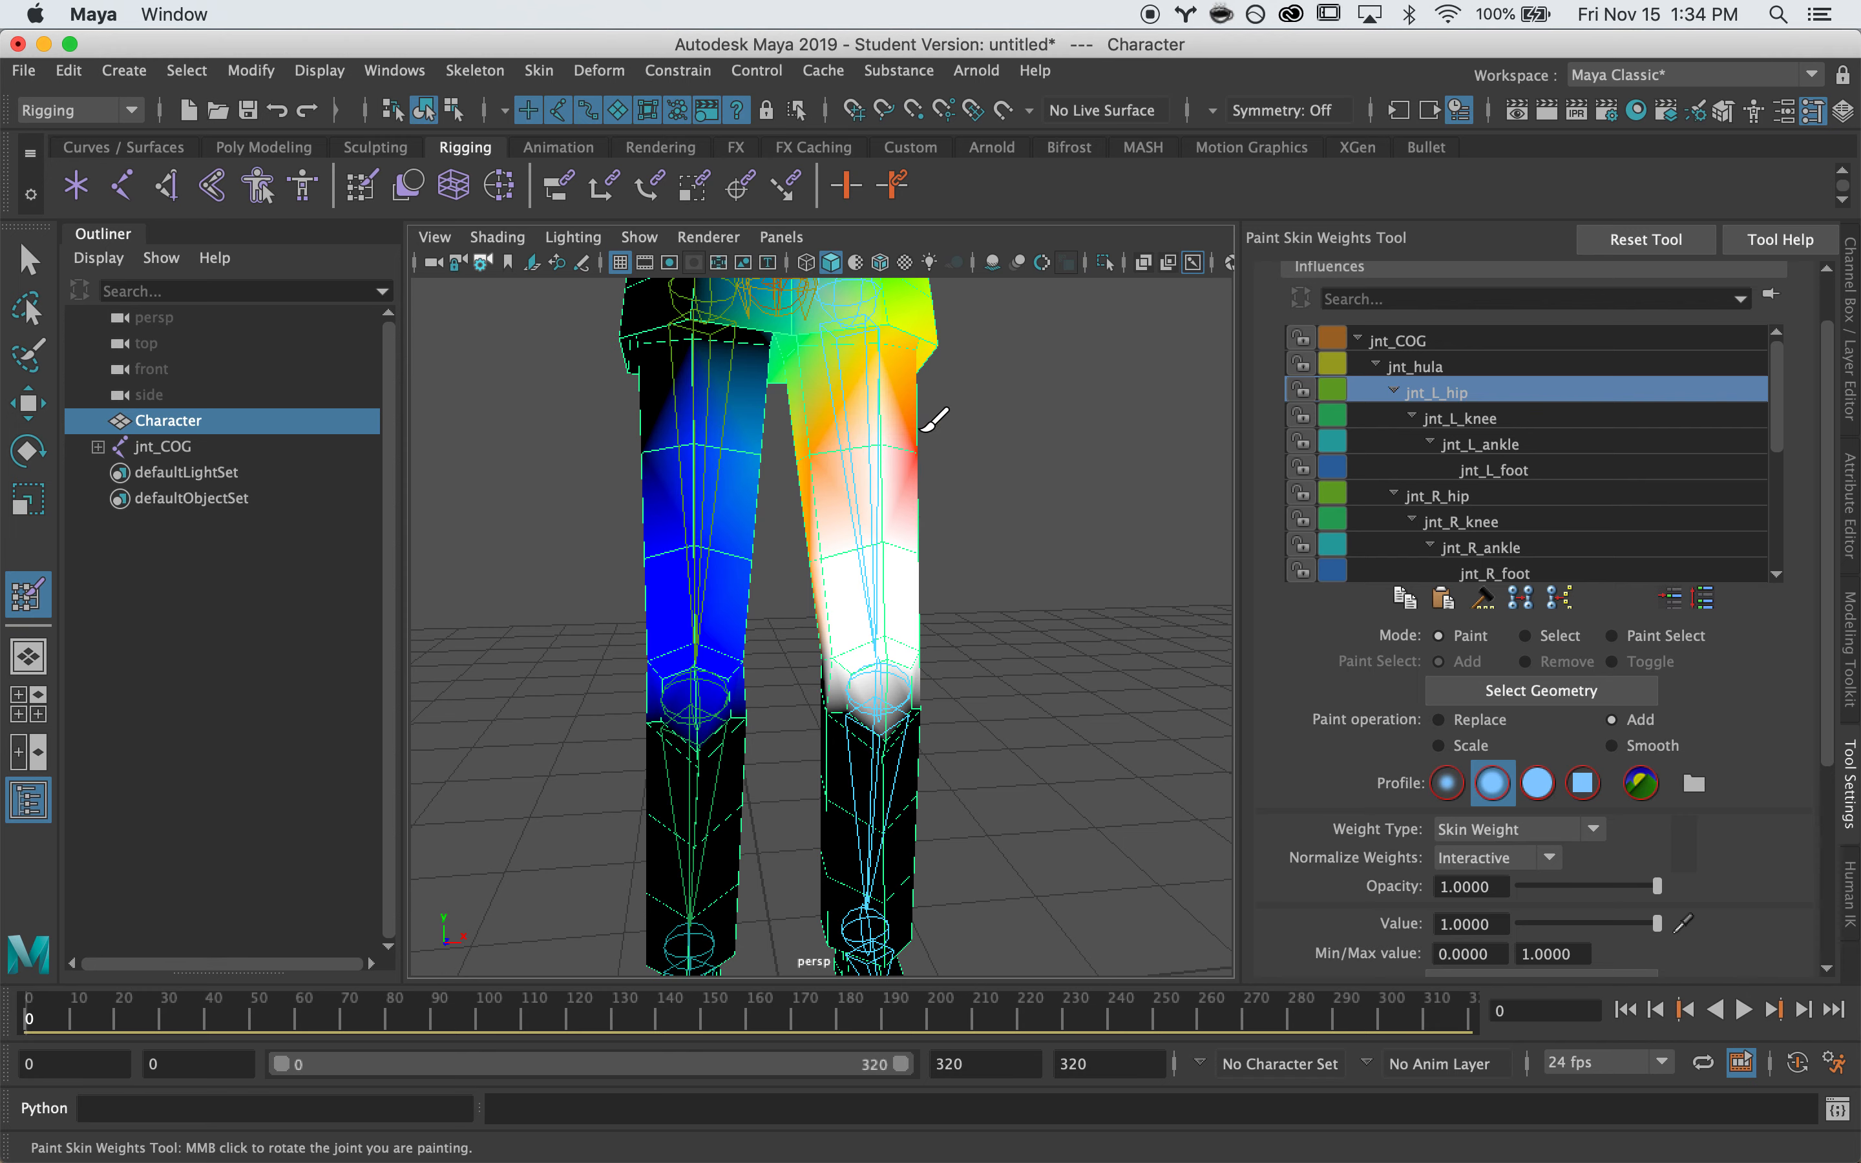
left_click_drag(923, 429, 889, 409)
left_click_drag(800, 455, 768, 556, "alt")
left_click_drag(798, 445, 881, 545, "alt")
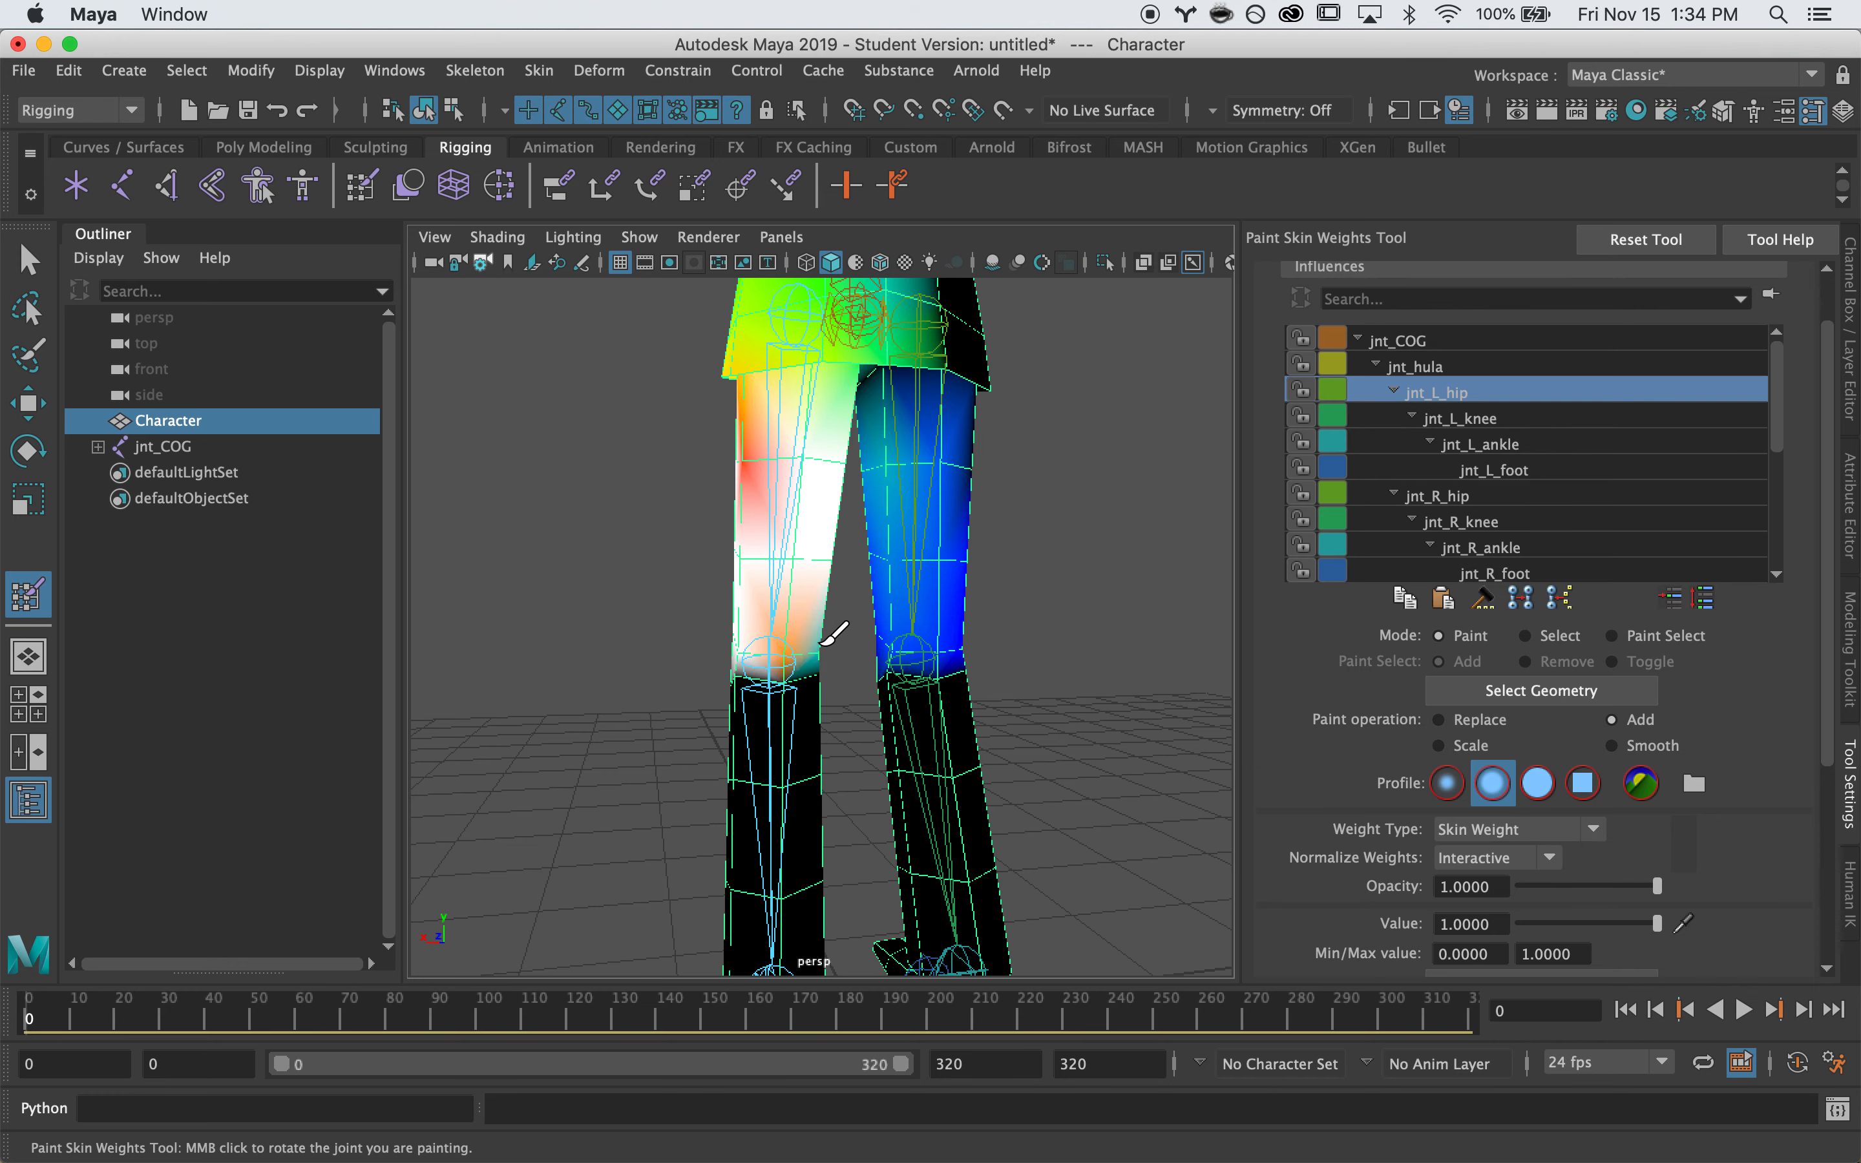
left_click_drag(755, 425, 748, 466)
left_click_drag(748, 465, 768, 494, "alt")
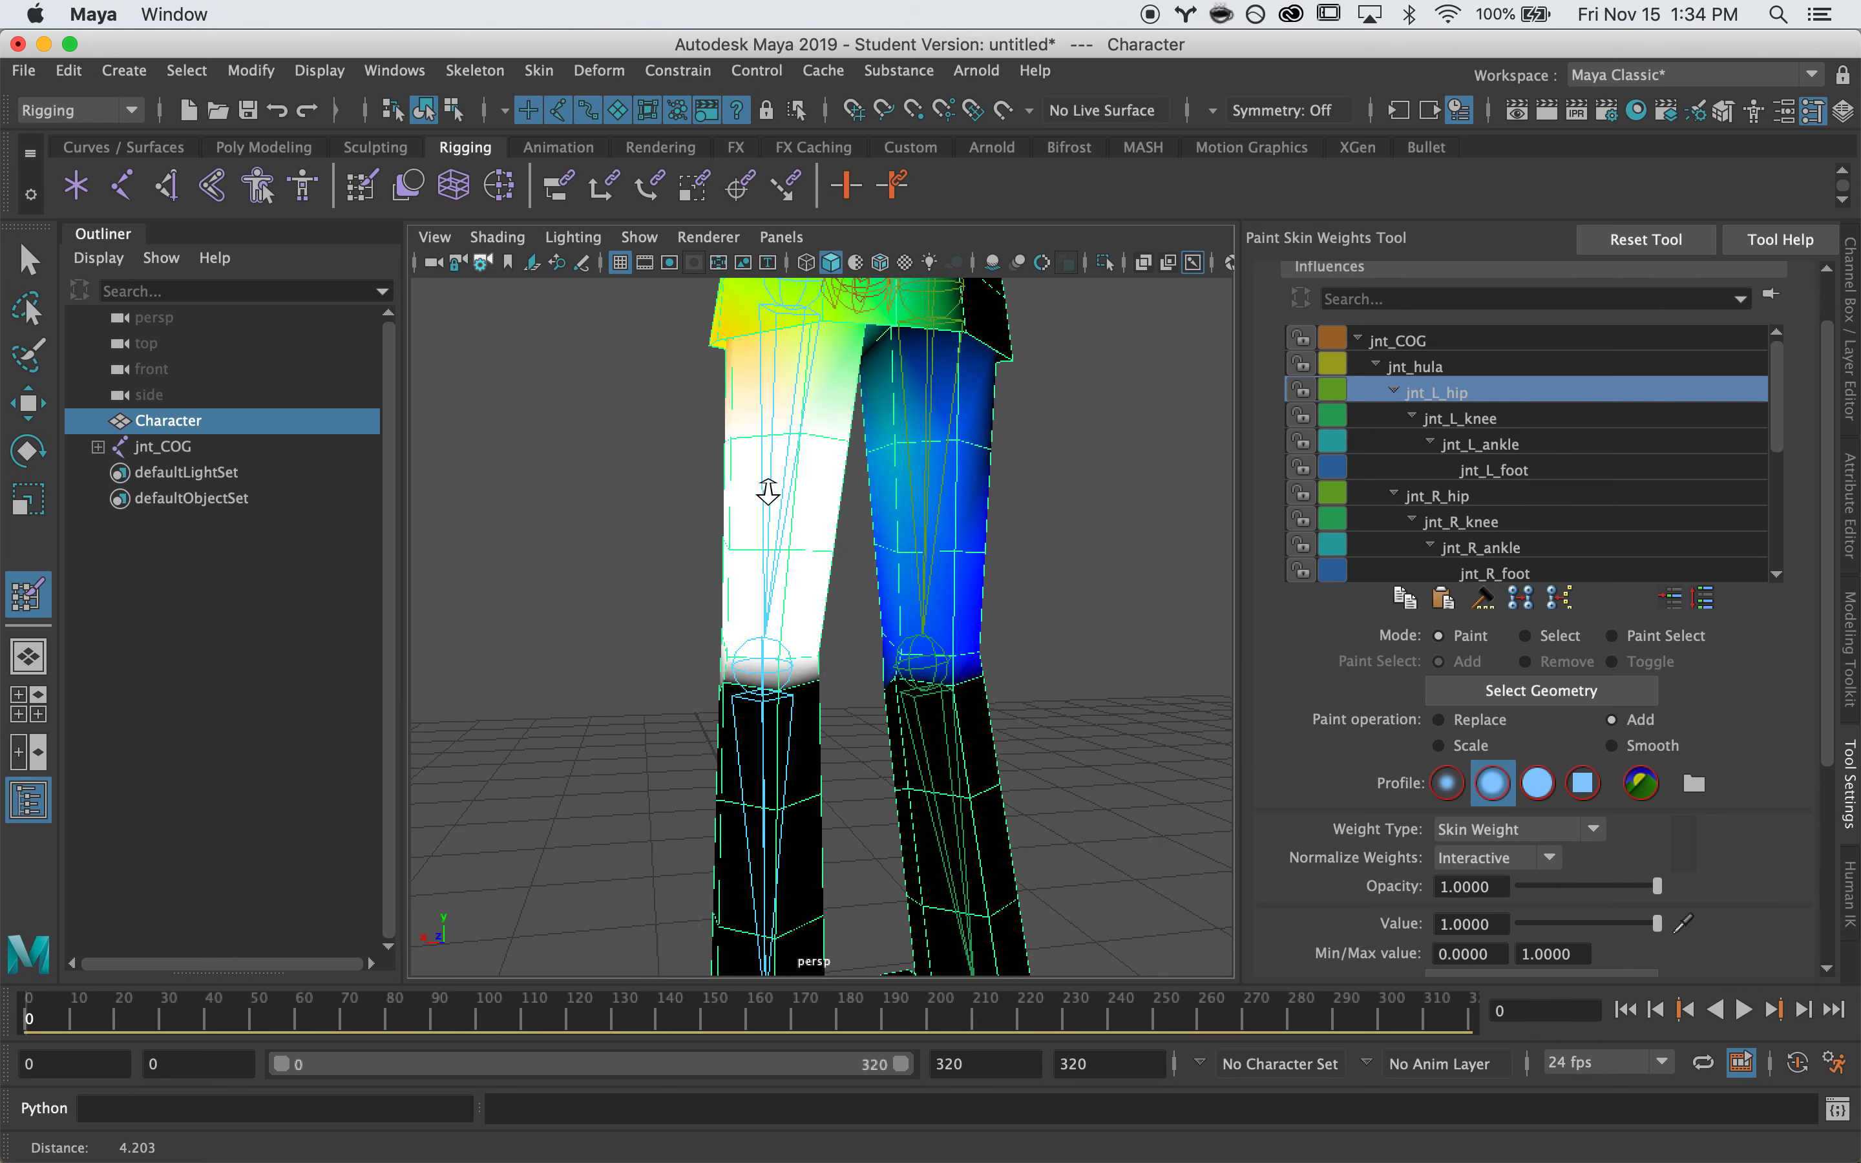
middle_click_drag(769, 494, 745, 707, "alt")
scroll(748, 704, "up", 2)
left_click_drag(792, 537, 742, 607, "alt")
left_click_drag(663, 680, 663, 645, "alt")
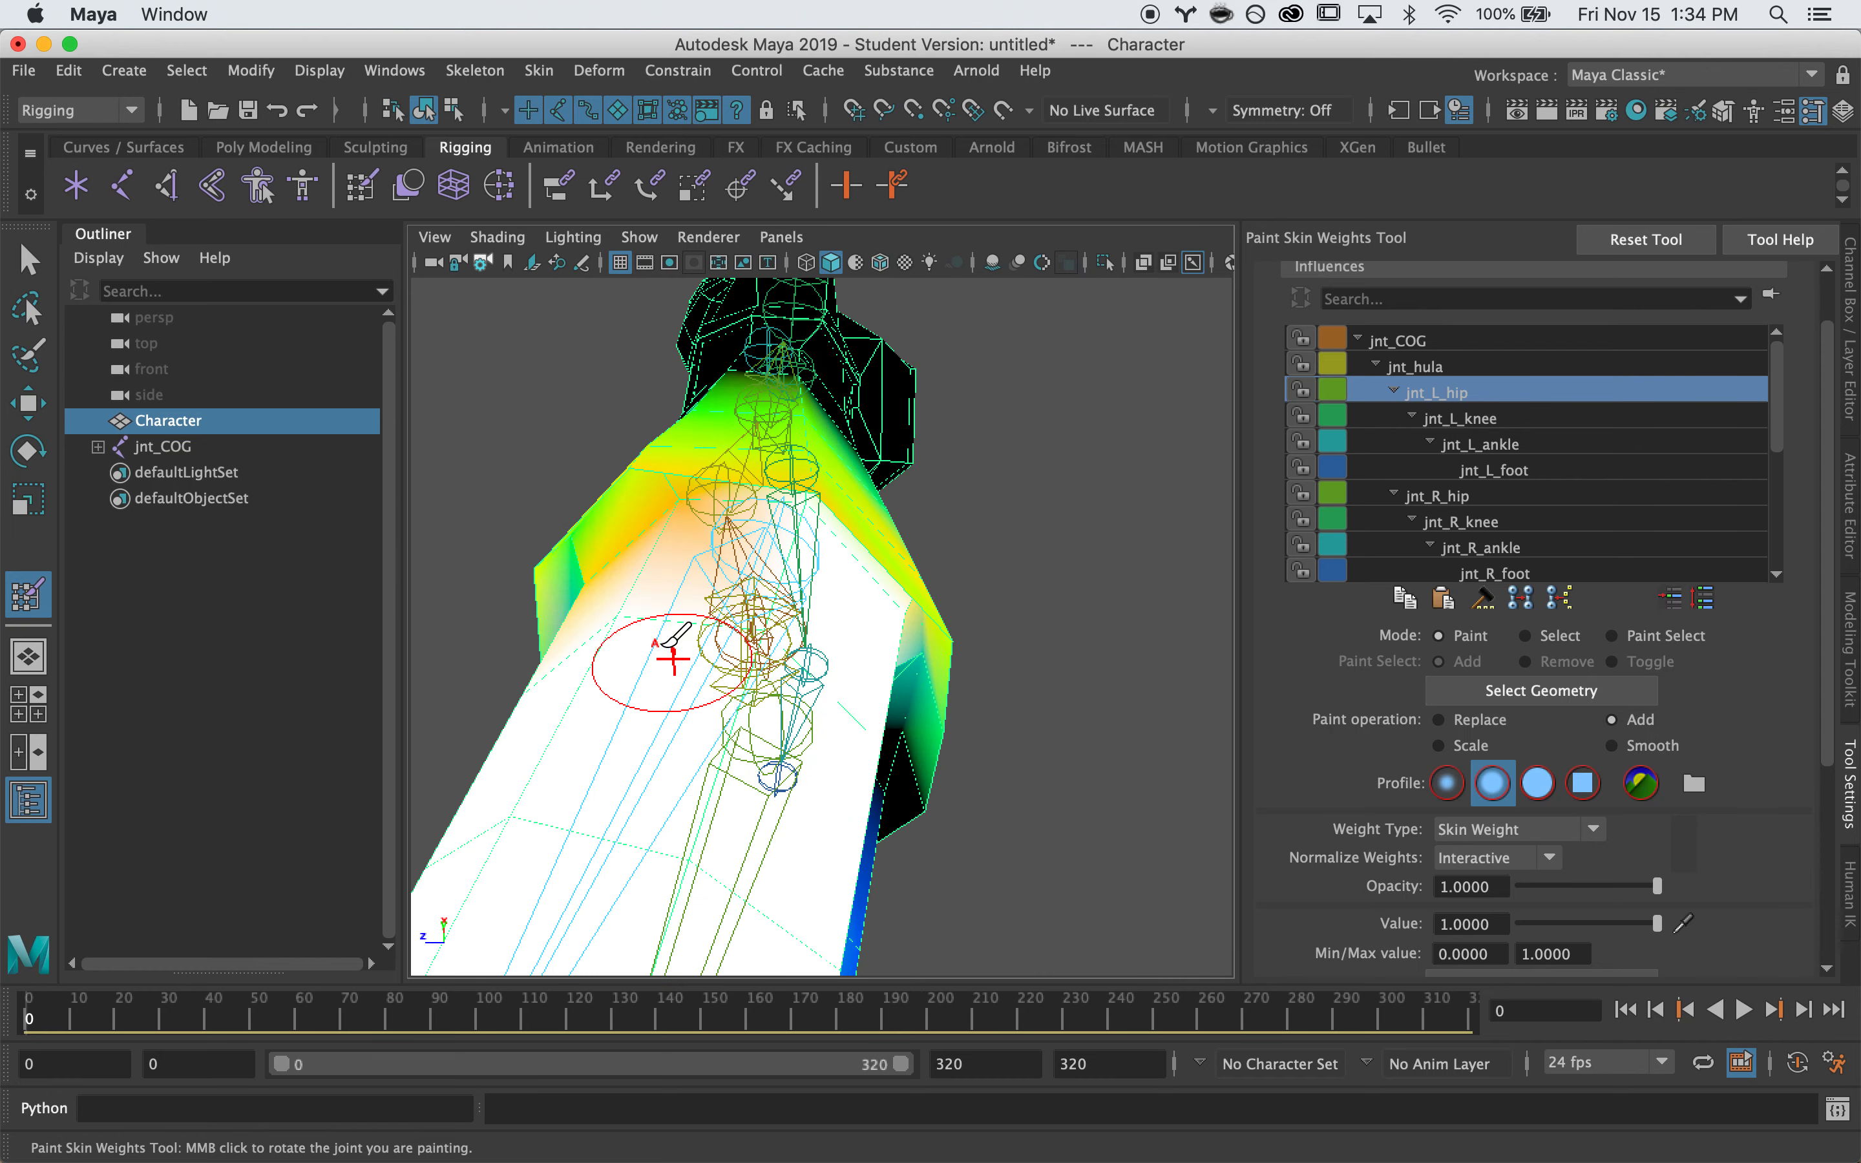
mouse_move(677, 515)
left_mouse_down()
mouse_move(620, 600)
mouse_move(778, 622)
left_mouse_up()
Orbit around the torso and hip to inspect the painted jnt_L_hip weights
left_click_drag(932, 633, 740, 671, "alt")
right_click_drag(740, 670, 820, 658, "alt")
middle_click_drag(821, 658, 900, 788, "alt")
mouse_move(903, 782)
left_mouse_down("alt")
mouse_move(1005, 649)
mouse_move(1003, 773)
left_mouse_up("alt")
mouse_move(753, 744)
left_mouse_down("alt")
mouse_move(830, 777)
mouse_move(838, 731)
left_mouse_up("alt")
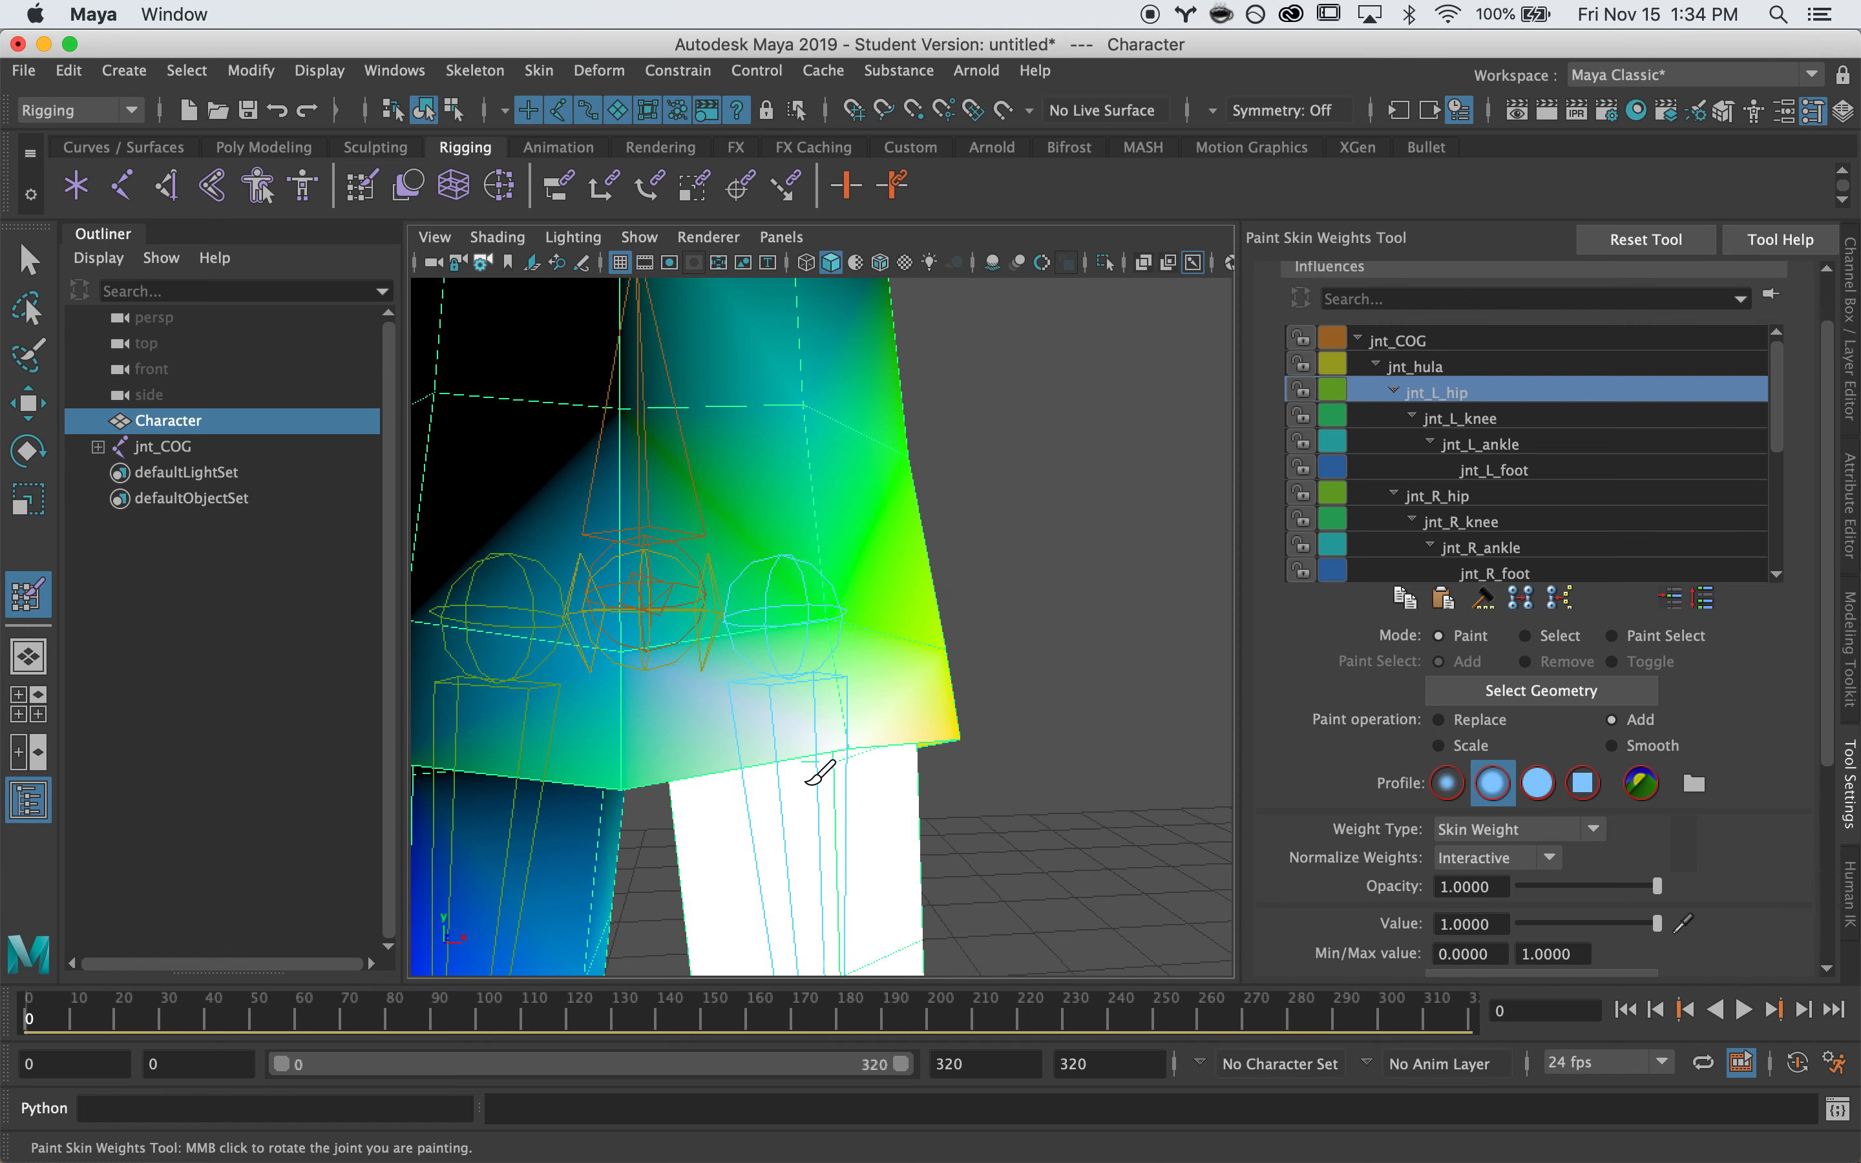
mouse_move(709, 762)
left_mouse_down("alt")
mouse_move(847, 773)
mouse_move(781, 768)
mouse_move(923, 748)
mouse_move(709, 733)
left_mouse_up("alt")
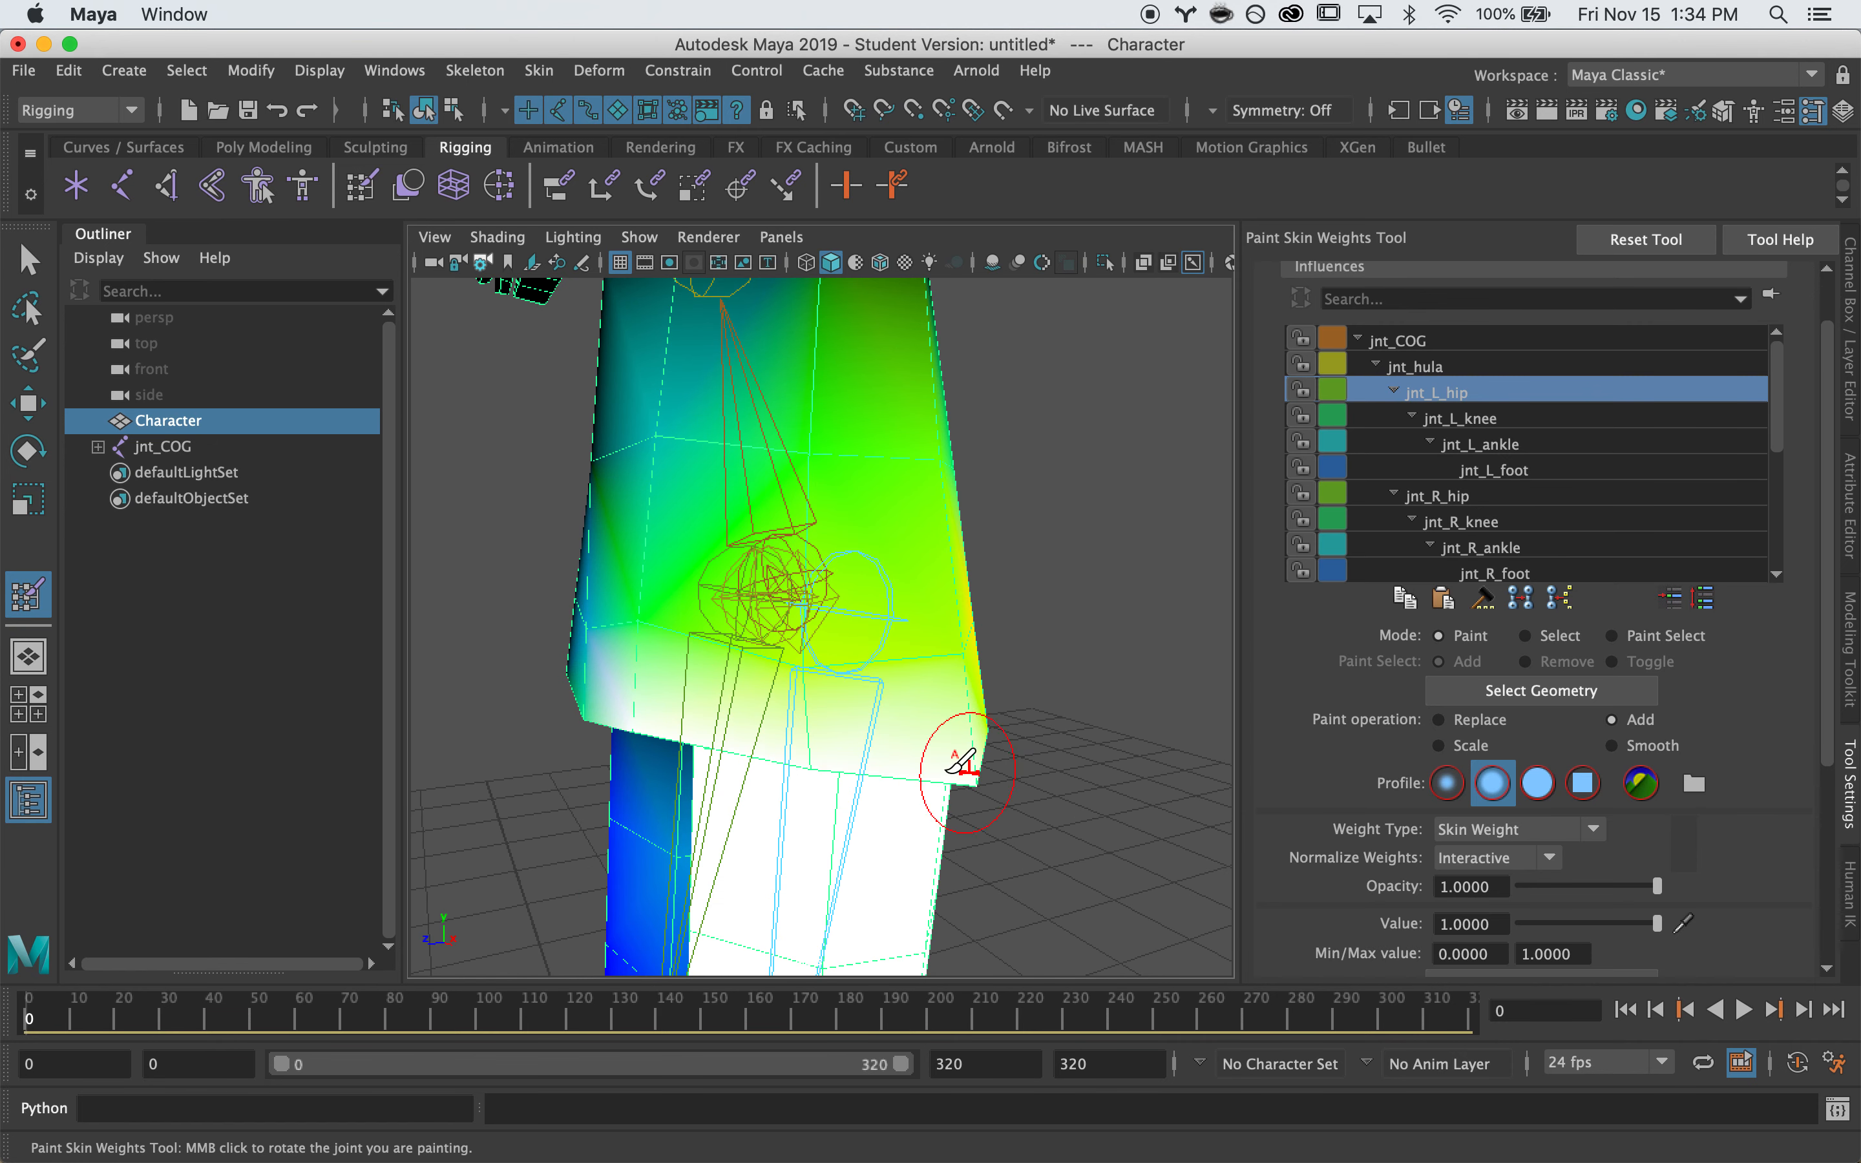
left_click_drag(934, 772, 590, 727, "alt")
left_click_drag(947, 718, 790, 631, "alt")
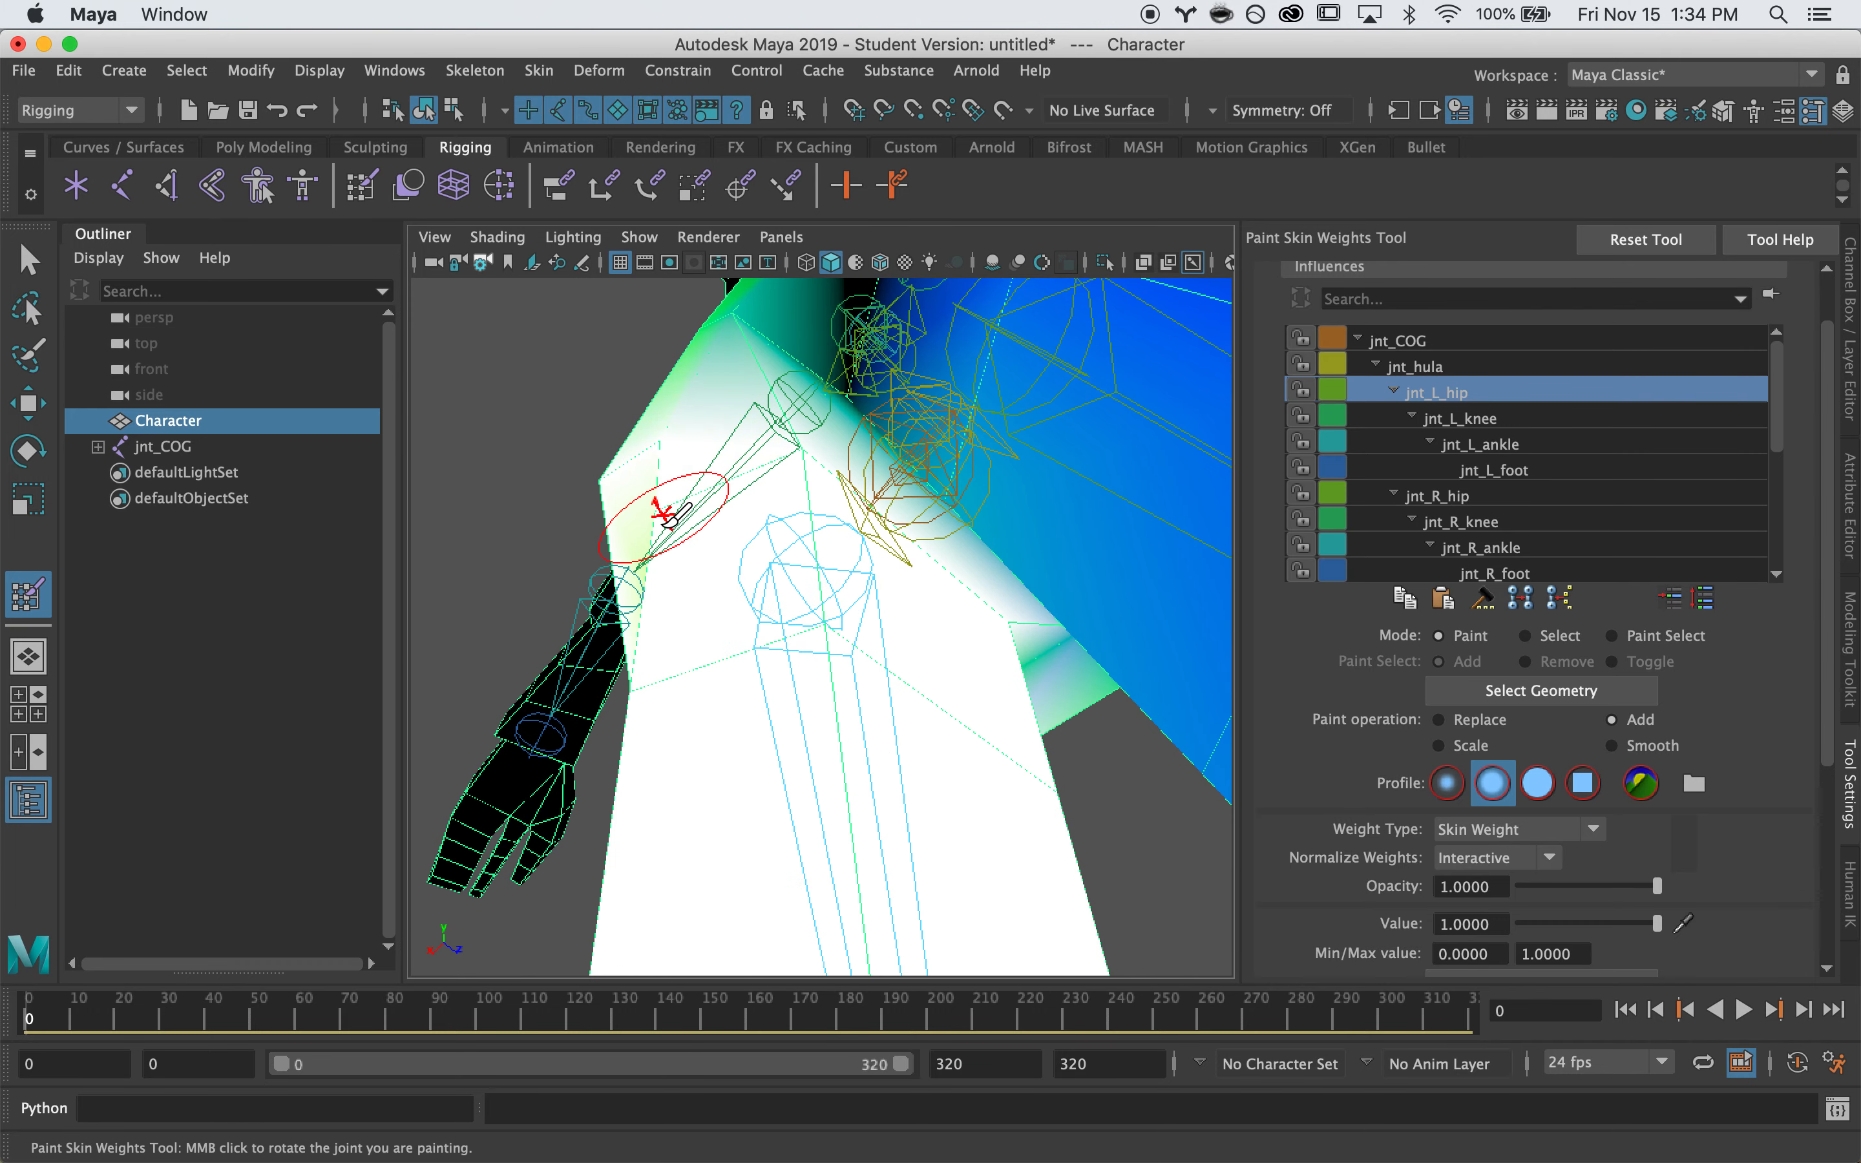
left_click_drag(668, 517, 731, 529, "alt")
mouse_move(676, 636)
left_mouse_down("alt")
mouse_move(790, 590)
mouse_move(723, 517)
mouse_move(727, 550)
mouse_move(769, 512)
mouse_move(808, 603)
mouse_move(809, 685)
mouse_move(768, 519)
mouse_move(789, 623)
mouse_move(740, 595)
mouse_move(731, 554)
mouse_move(761, 524)
left_mouse_up("alt")
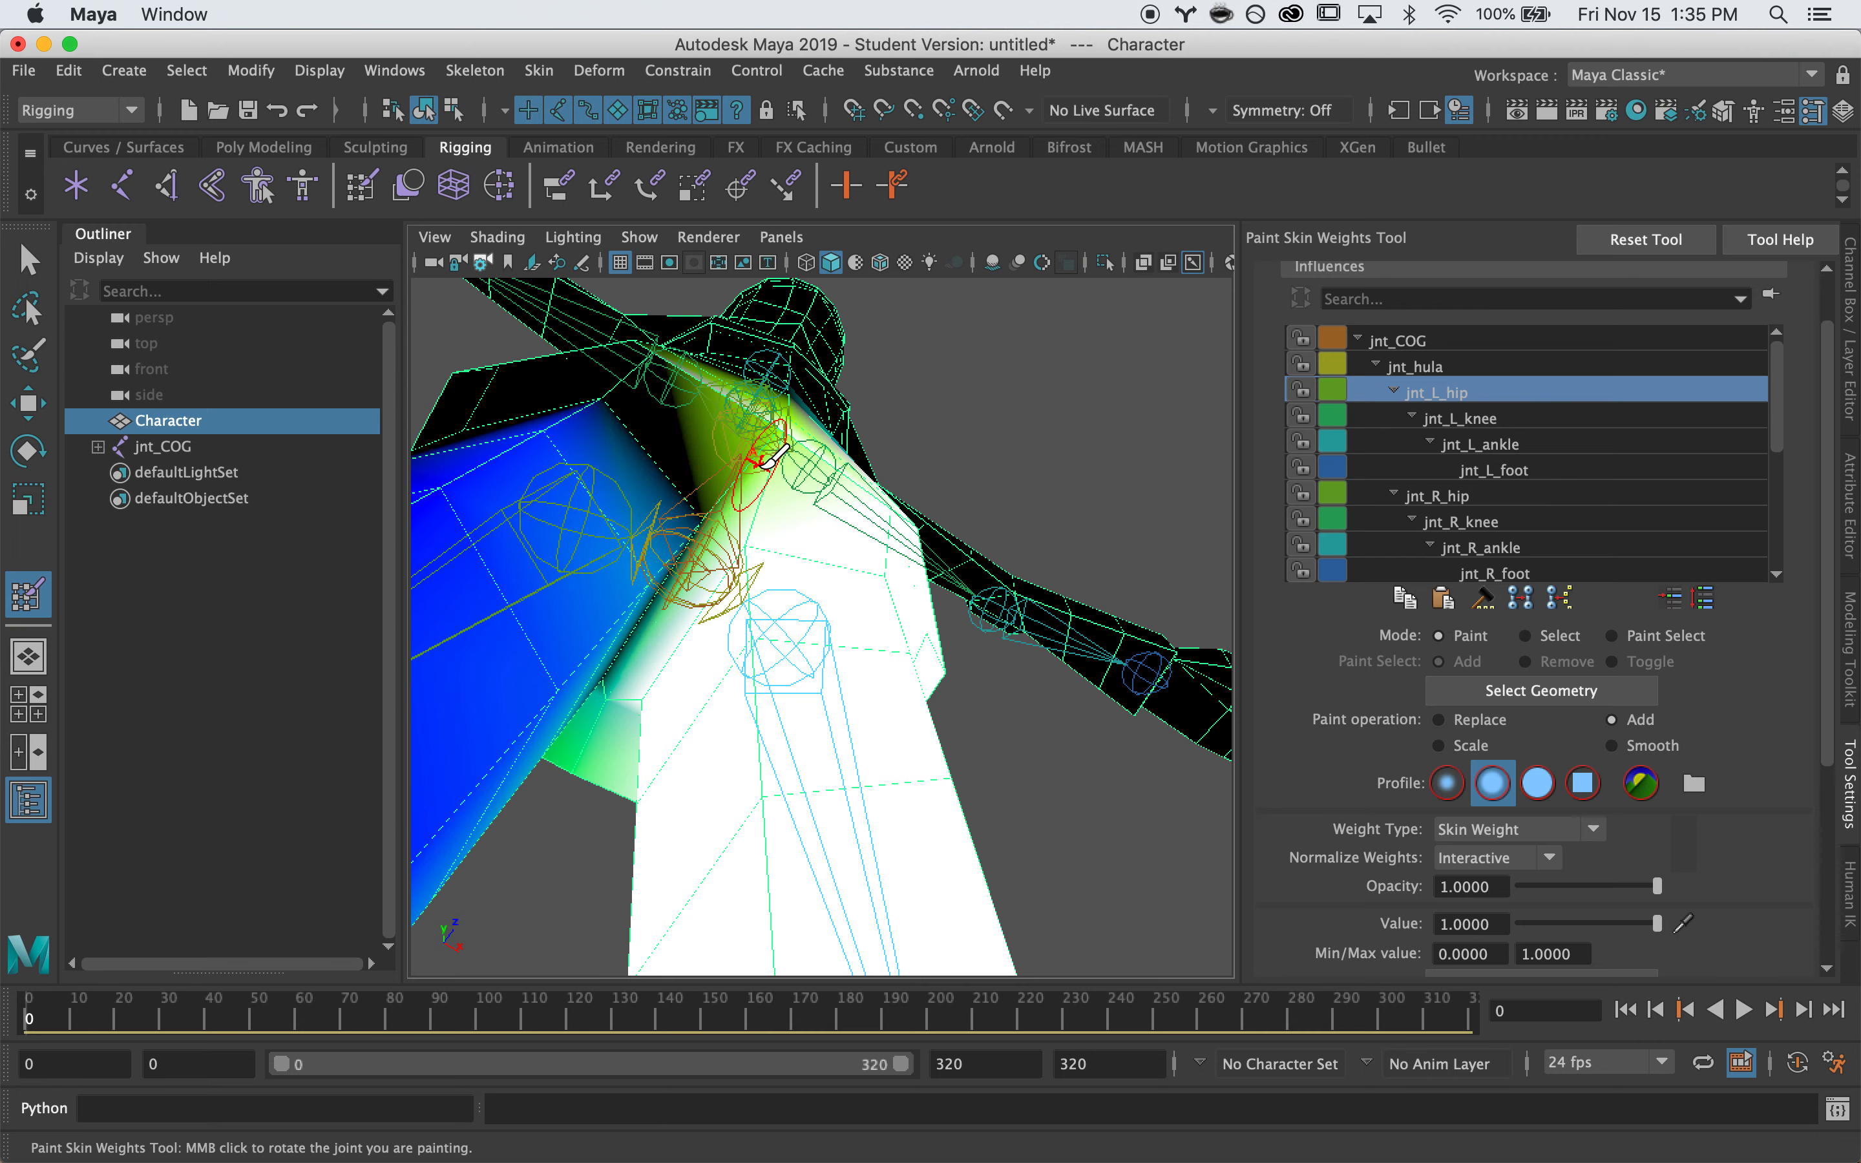
mouse_move(778, 444)
left_mouse_down("alt")
mouse_move(764, 549)
mouse_move(715, 545)
mouse_move(860, 565)
mouse_move(849, 550)
left_mouse_up("alt")
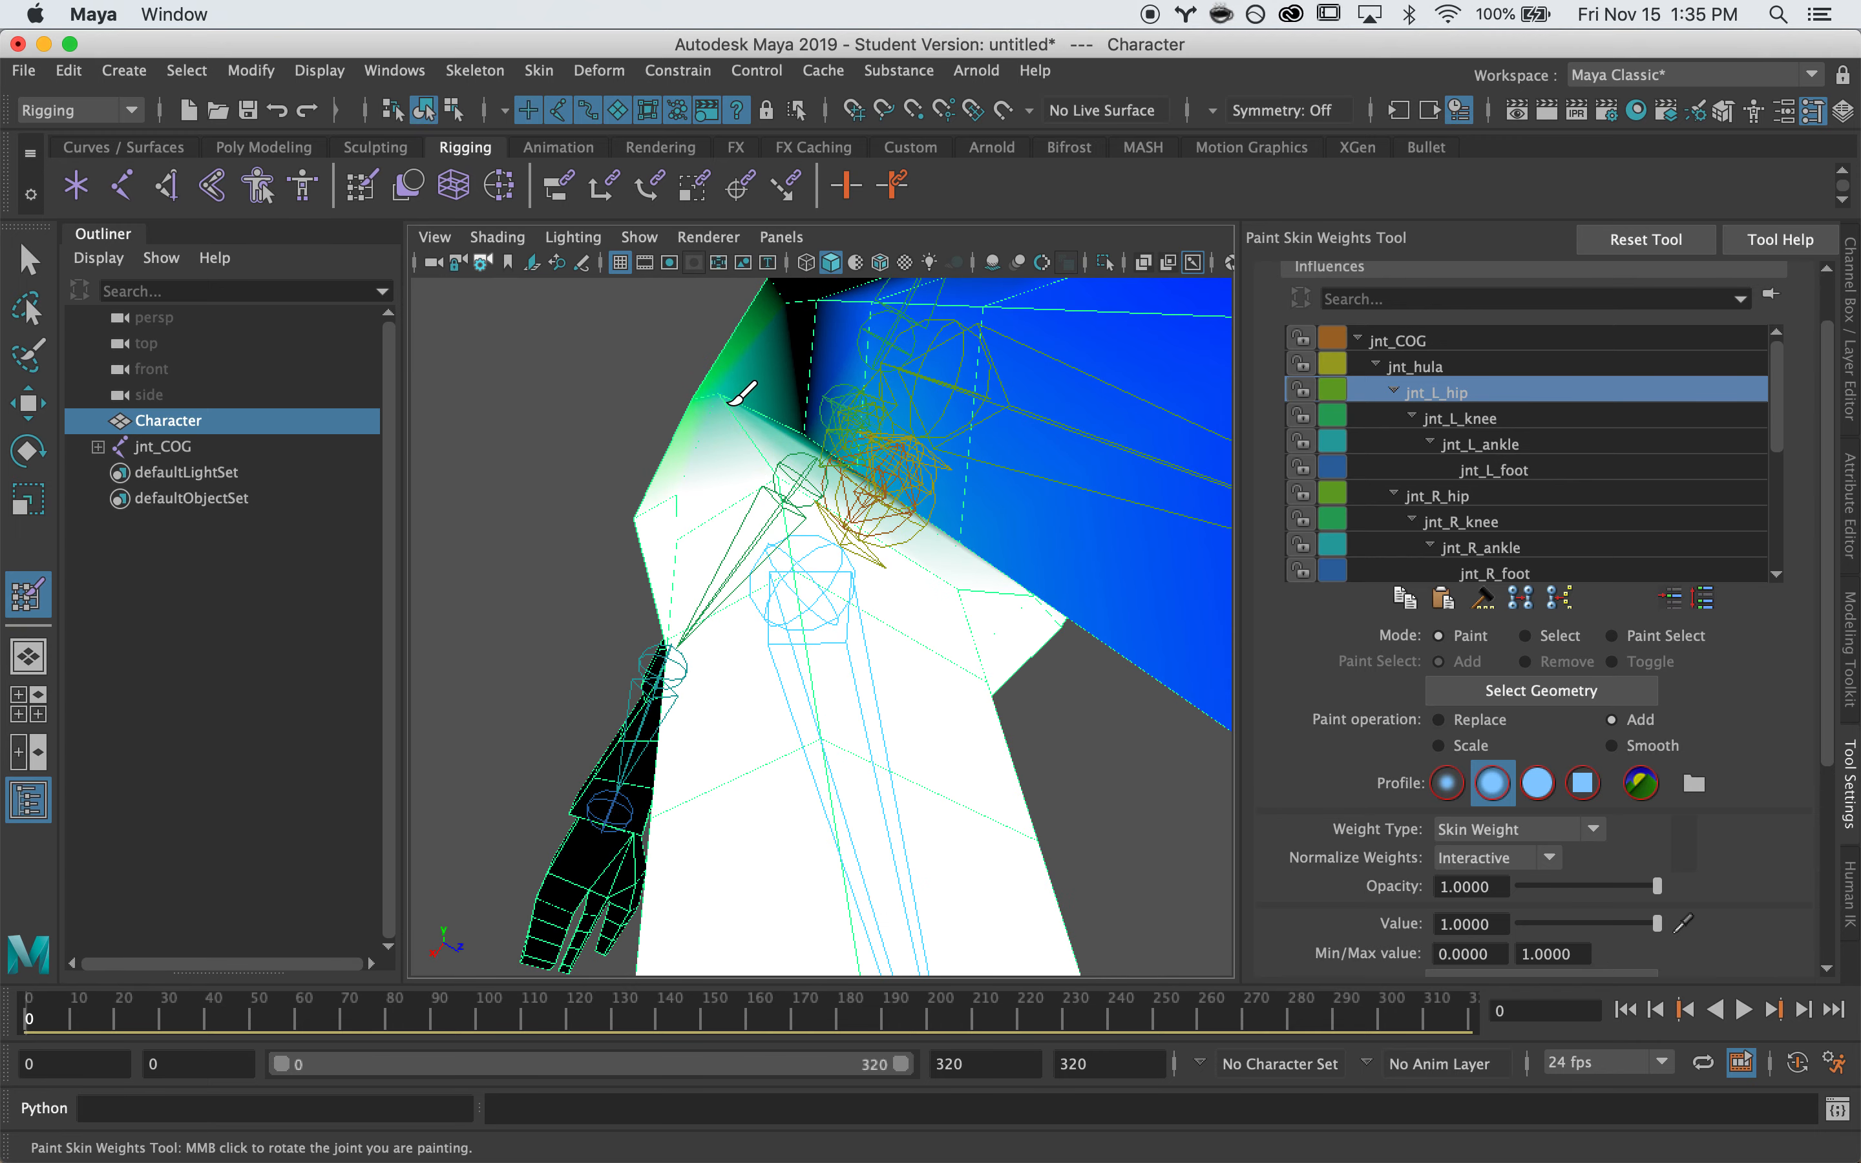
mouse_move(701, 388)
left_mouse_down("alt")
mouse_move(822, 573)
mouse_move(881, 607)
mouse_move(822, 652)
mouse_move(760, 615)
mouse_move(769, 654)
mouse_move(624, 653)
mouse_move(952, 607)
mouse_move(714, 706)
mouse_move(854, 695)
mouse_move(705, 686)
mouse_move(860, 712)
mouse_move(792, 722)
left_mouse_up("alt")
Check the jnt_hula weights, then select jnt_COG in the Influences list
left_click(1416, 367)
scroll(838, 688, "down", 5)
left_click(1396, 341)
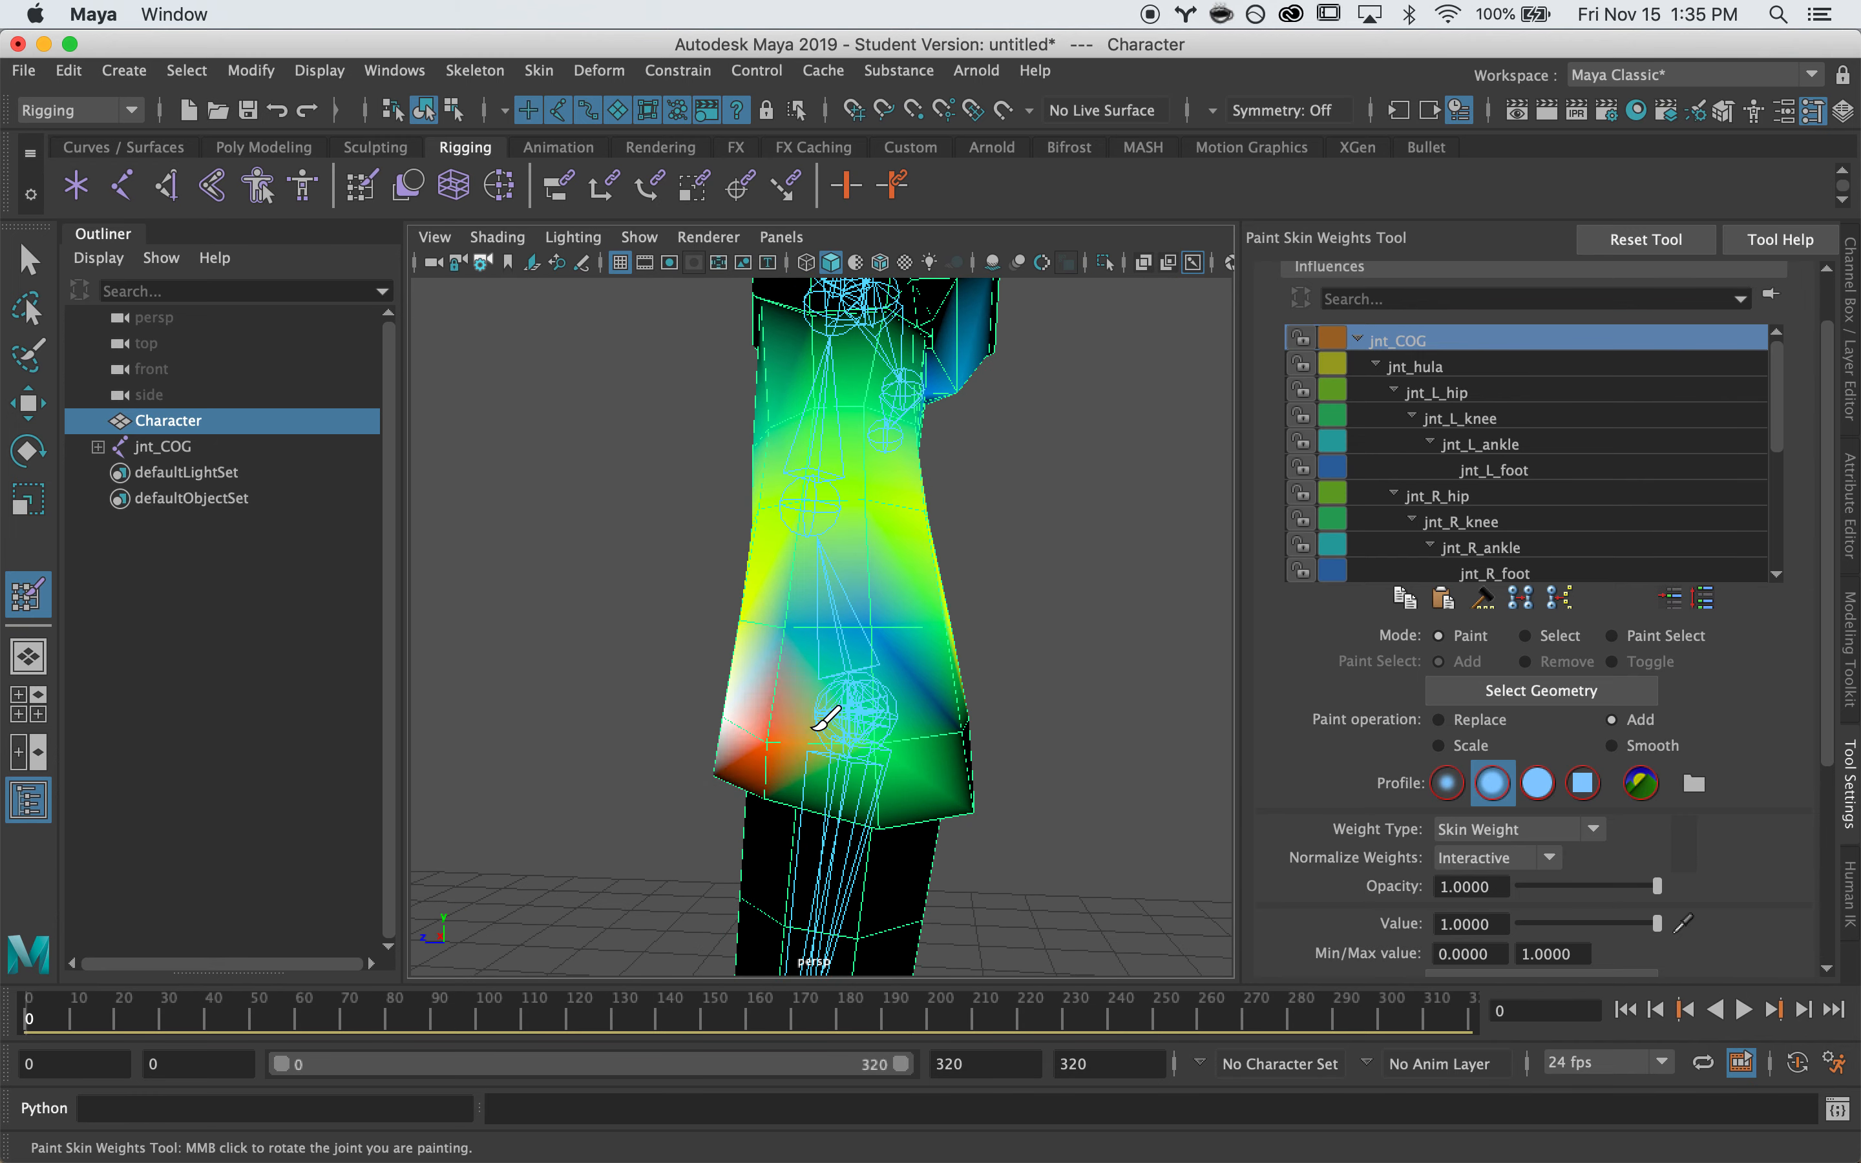
Orbit and zoom to frame the character's hips and lower torso
left_click_drag(940, 712, 827, 700, "alt")
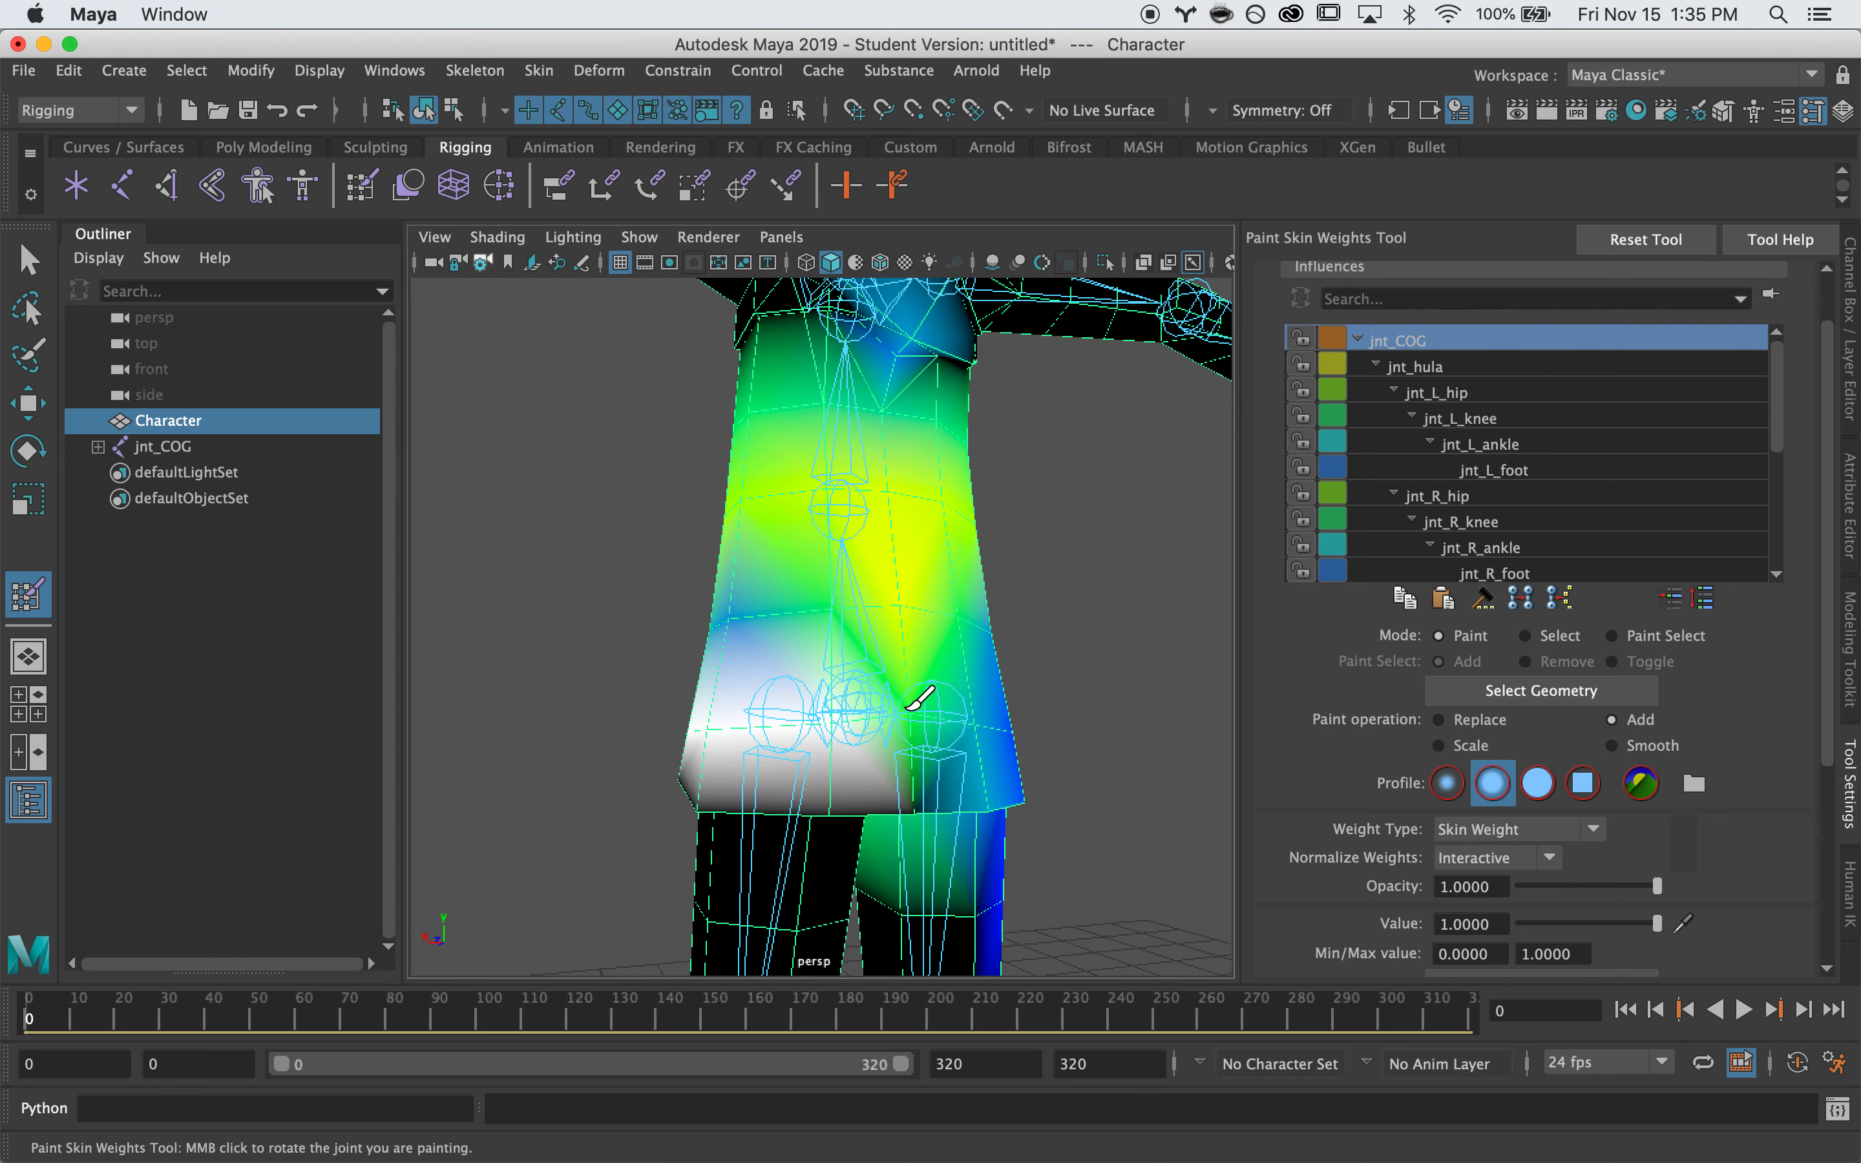
left_click_drag(679, 658, 904, 642, "alt")
left_click_drag(769, 627, 769, 581, "alt")
mouse_move(885, 542)
left_mouse_down("alt")
mouse_move(802, 534)
mouse_move(870, 518)
left_mouse_up("alt")
mouse_move(792, 592)
left_mouse_down("alt")
mouse_move(872, 615)
mouse_move(801, 632)
mouse_move(747, 614)
mouse_move(831, 500)
mouse_move(769, 536)
mouse_move(1070, 554)
left_mouse_up("alt")
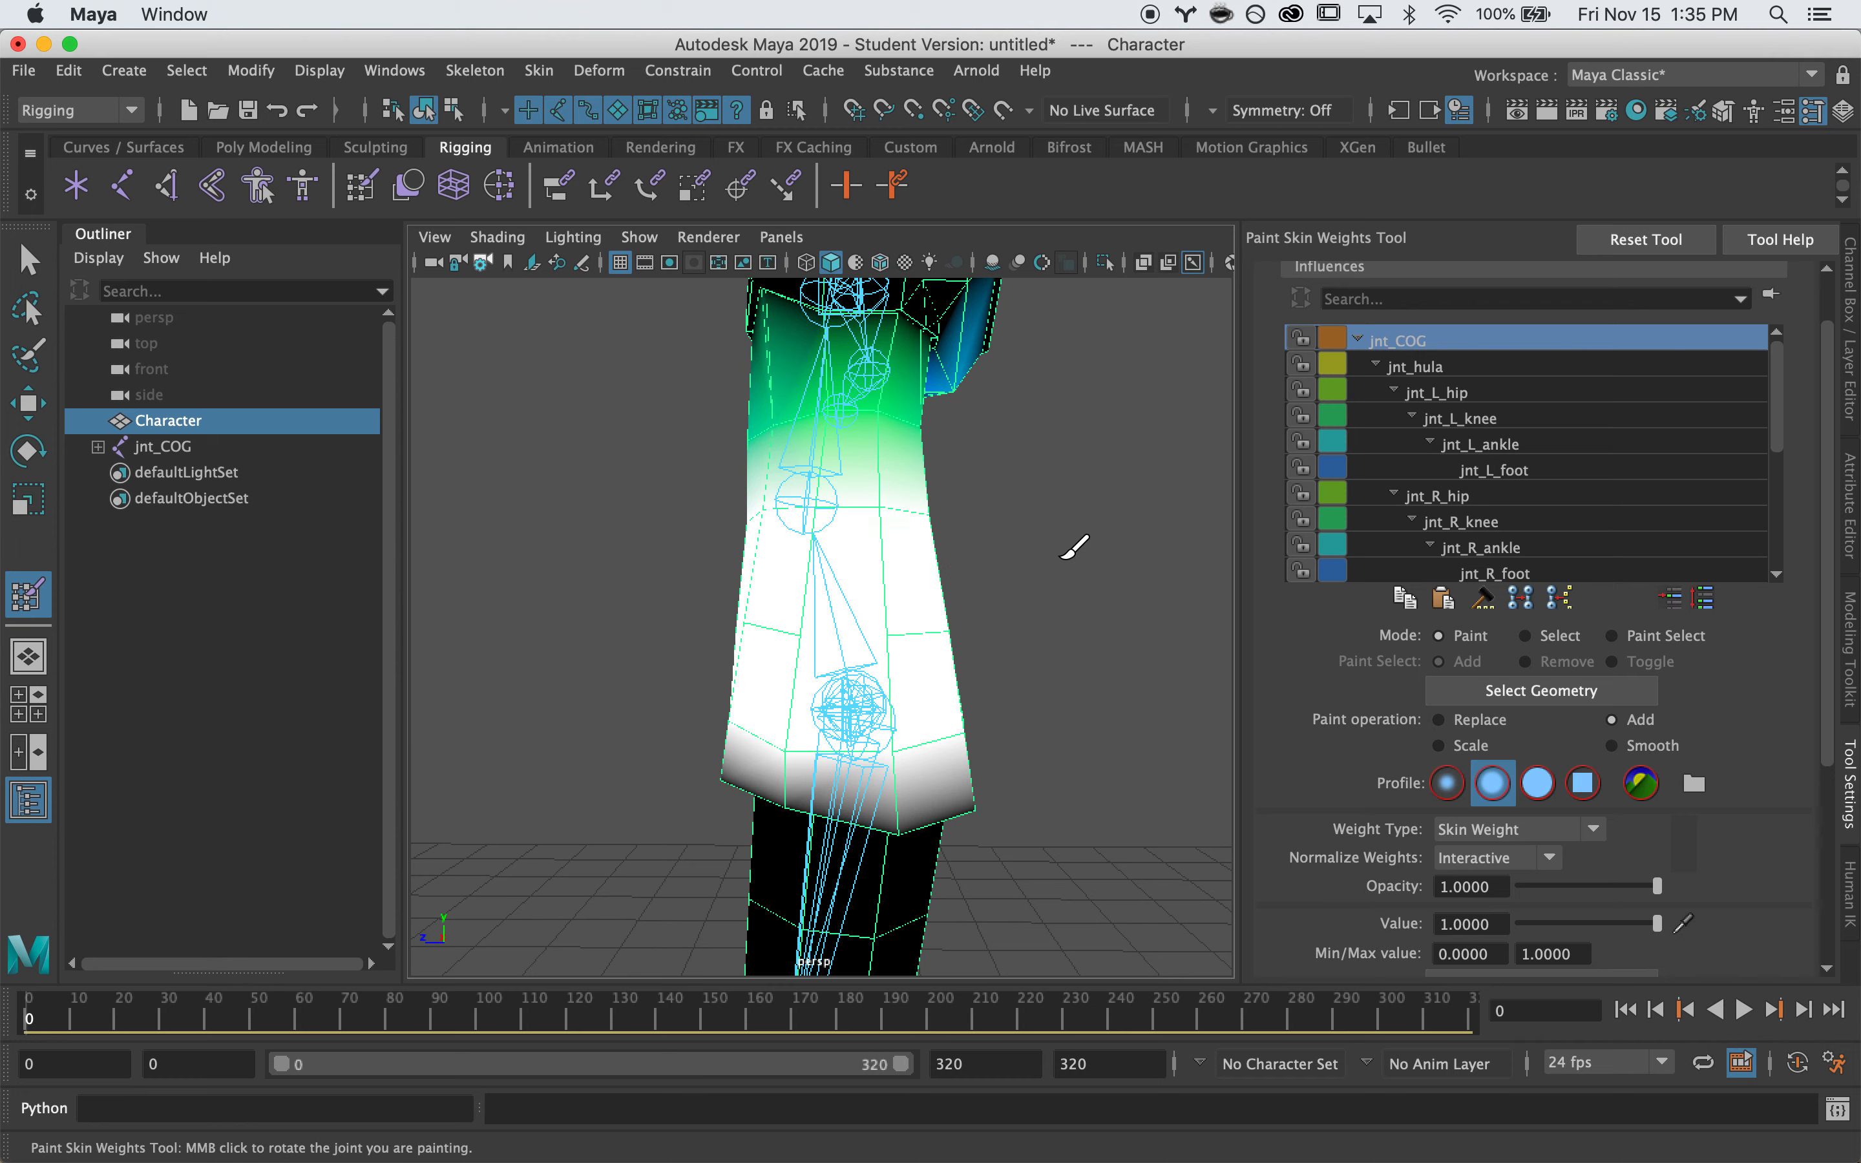
right_click_drag(1070, 554, 703, 606, "alt")
left_click_drag(702, 607, 890, 605, "alt")
middle_click_drag(890, 605, 881, 677, "alt")
right_click_drag(882, 677, 851, 703, "alt")
left_click_drag(851, 703, 805, 704, "alt")
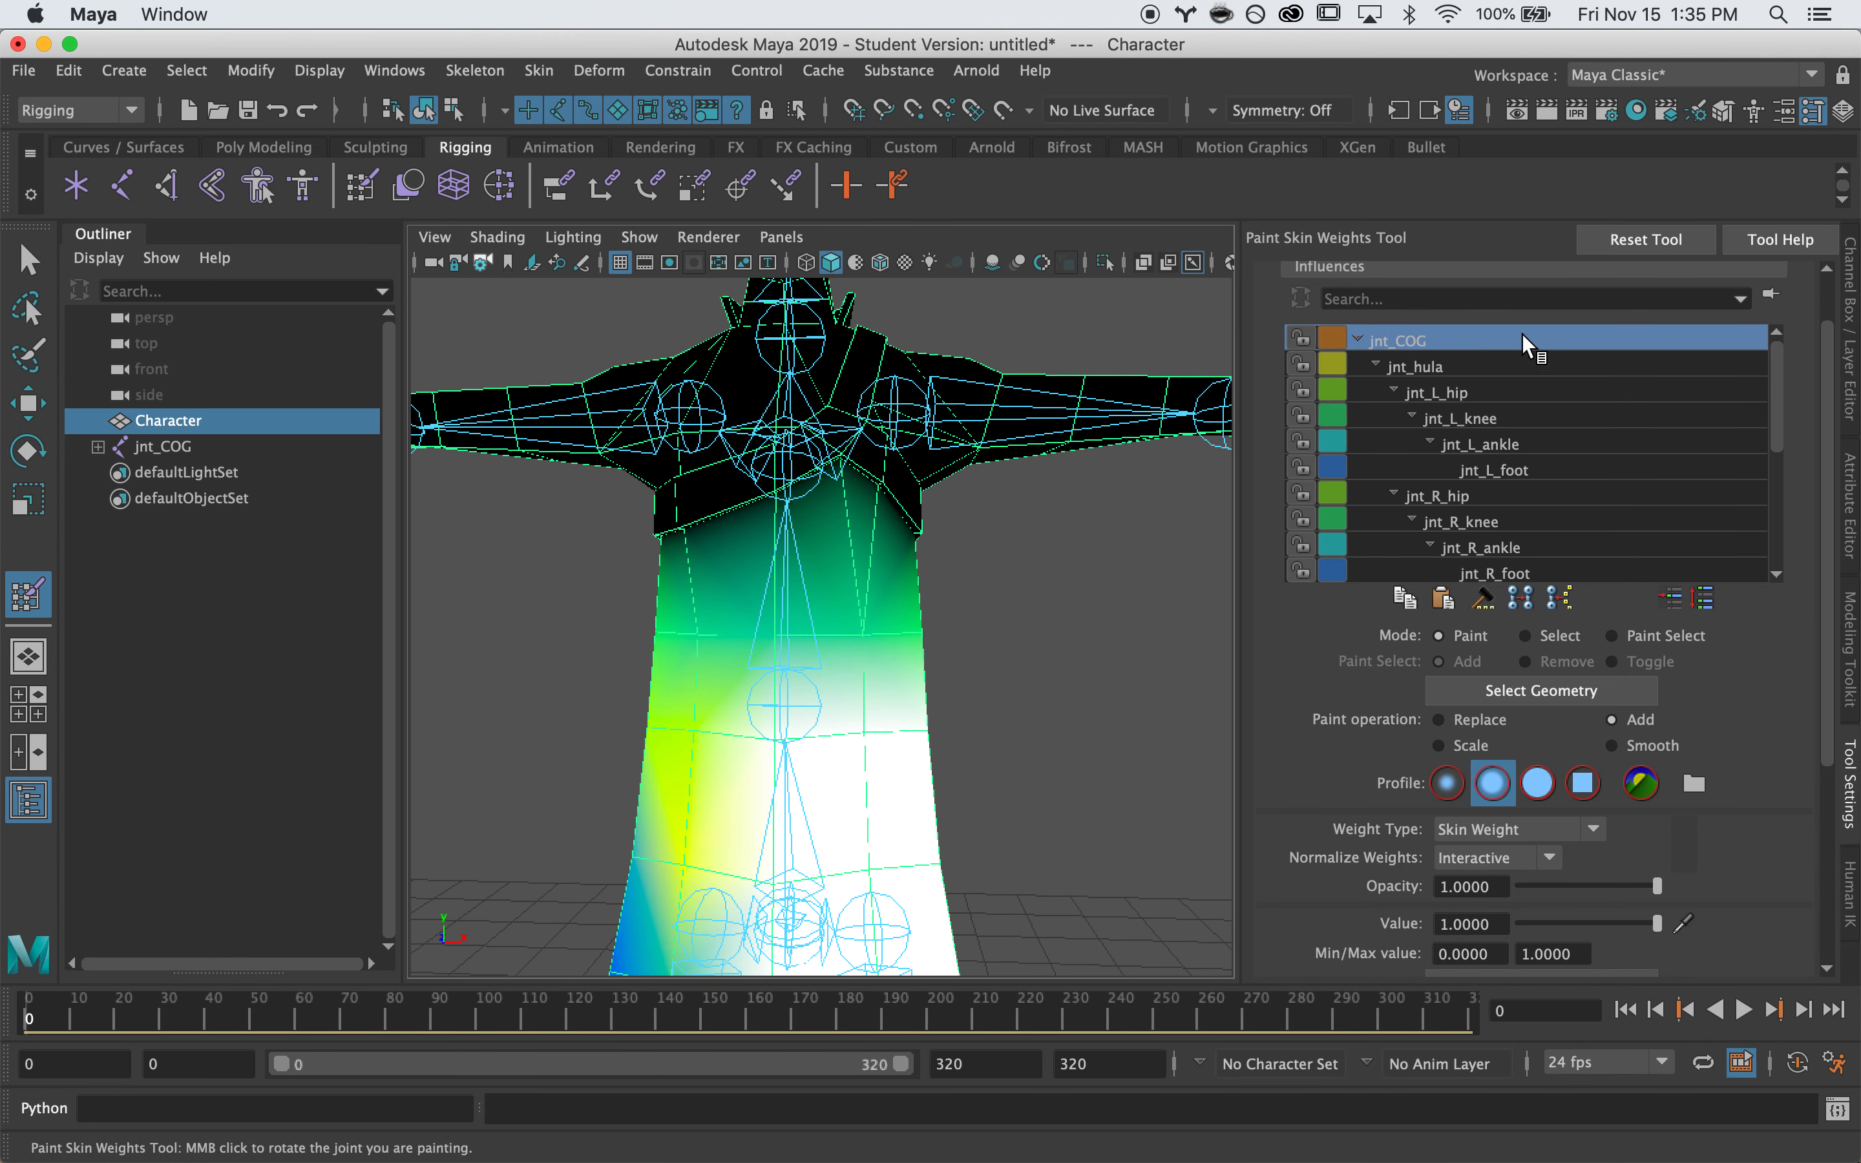
left_click_drag(1775, 403, 1776, 481)
Check jnt_spine, paint jnt_COG weight down the lower coat at Add 1.0, then select jnt_spine
left_click(1456, 413)
mouse_move(864, 632)
left_mouse_down("alt")
mouse_move(619, 603)
mouse_move(851, 603)
mouse_move(815, 589)
mouse_move(804, 662)
left_mouse_up("alt")
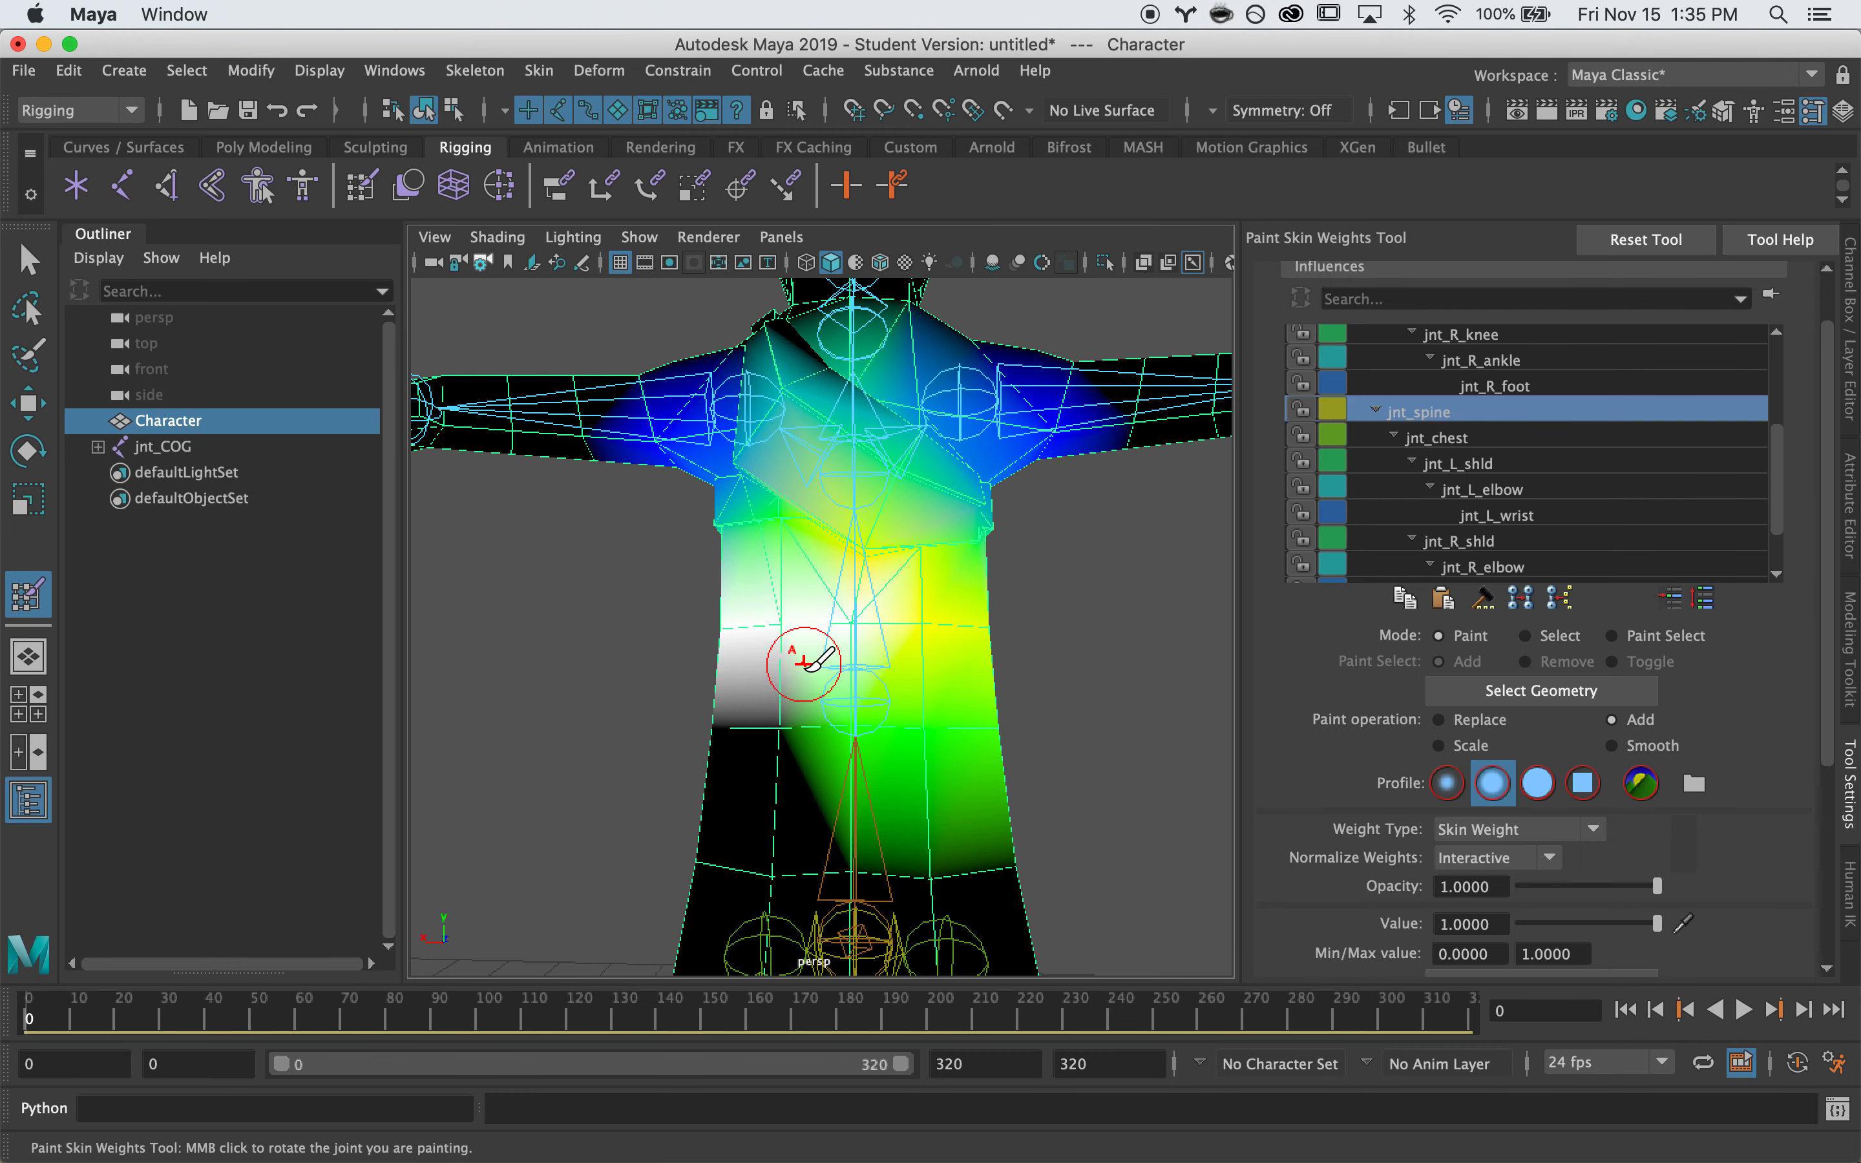
scroll(1445, 416, "up", 5)
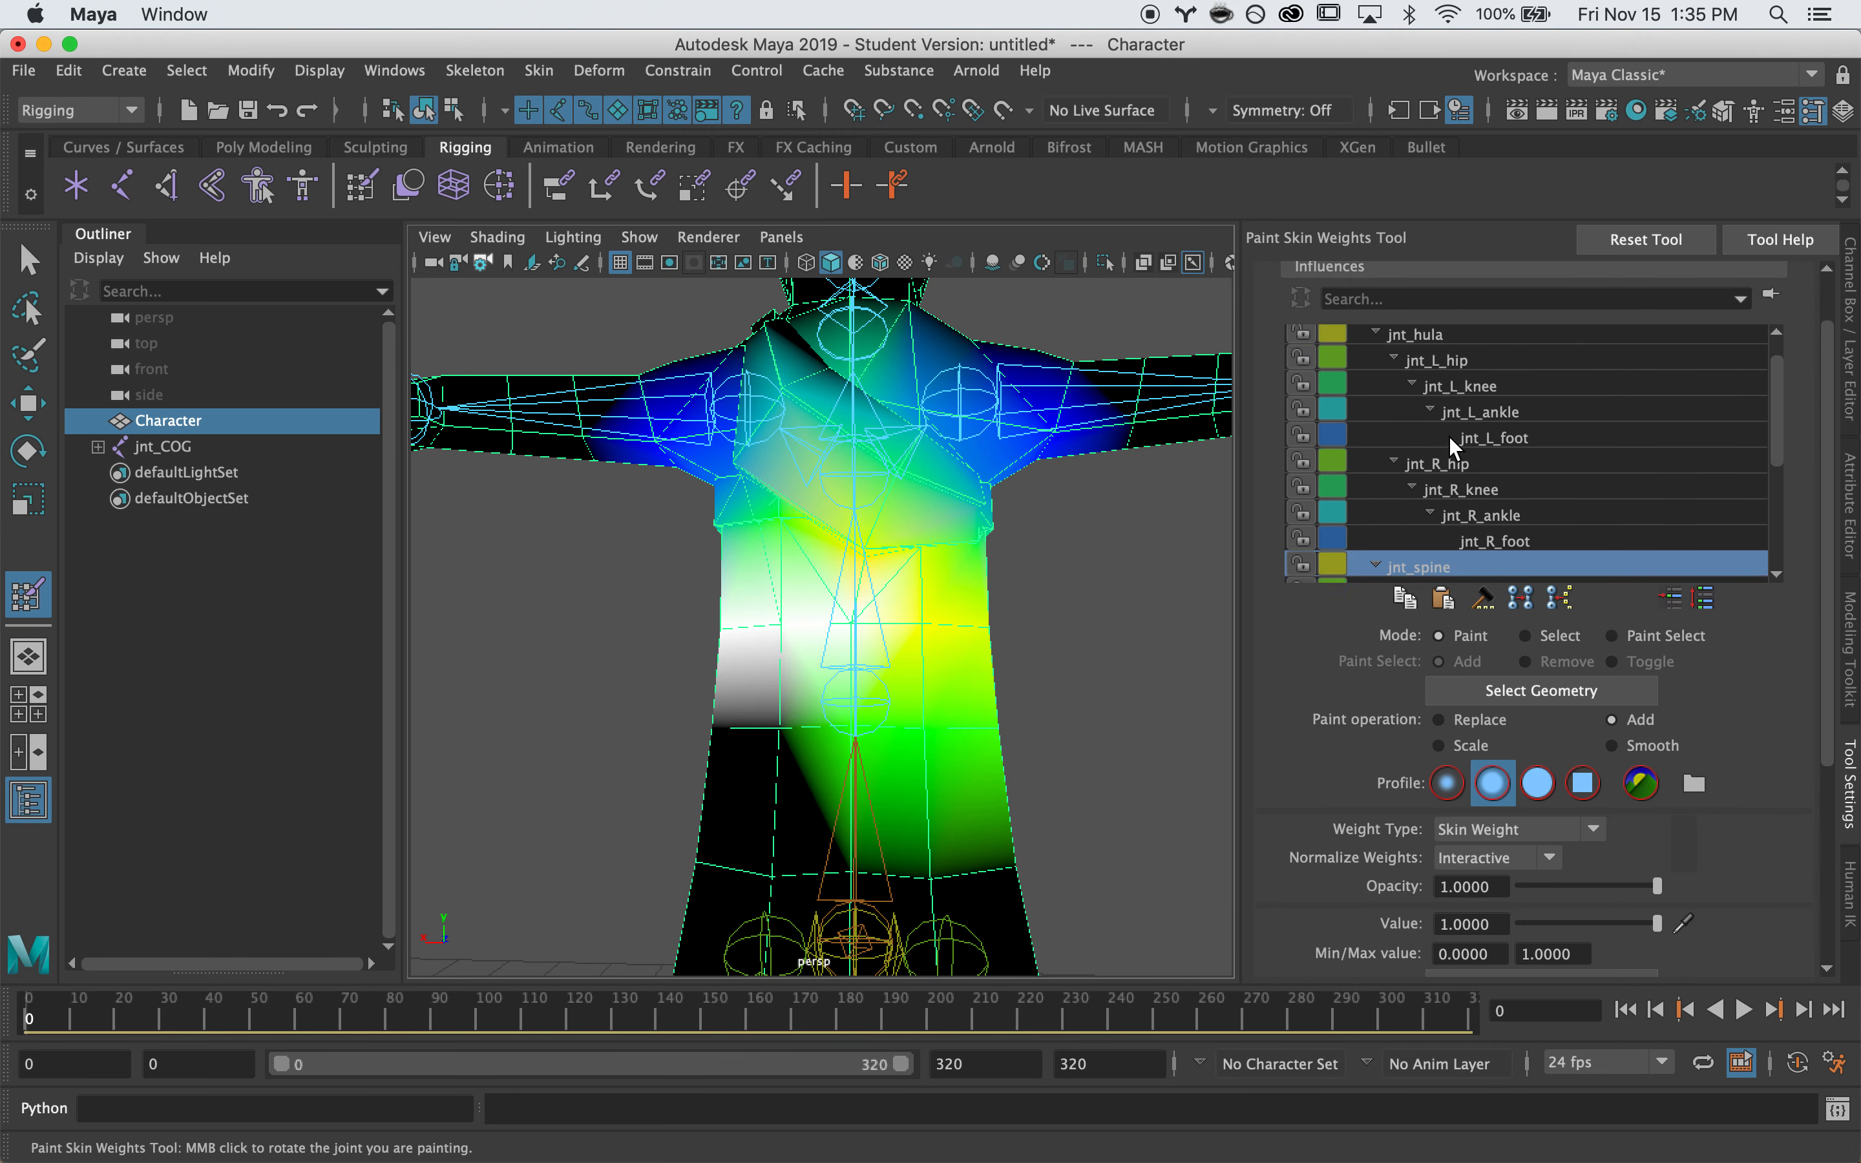
left_click(1395, 343)
left_click_drag(898, 663, 831, 765)
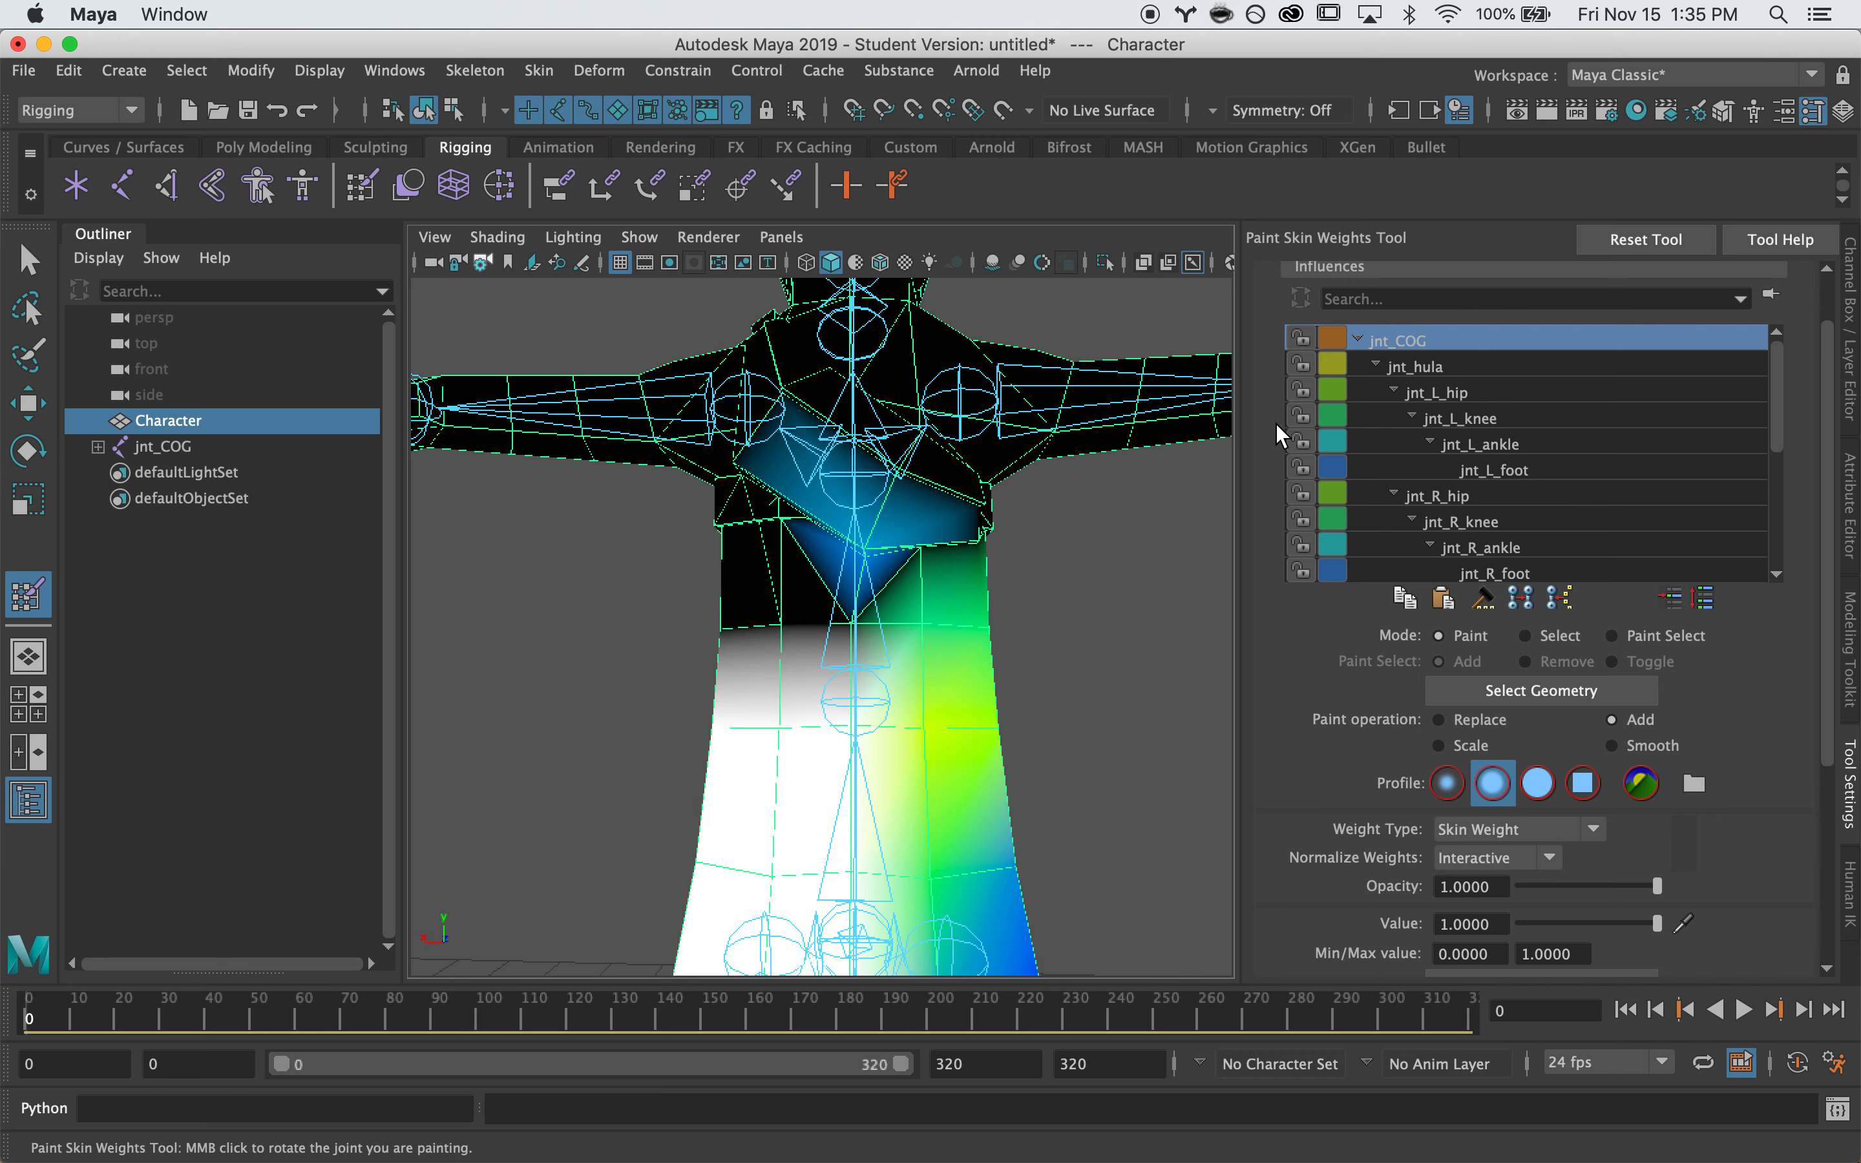
scroll(1419, 464, "down", 4)
left_click(1434, 494)
Select jnt_chest and paint more chest weight across the upper chest
mouse_move(573, 678)
left_mouse_down("alt")
mouse_move(922, 653)
mouse_move(831, 570)
mouse_move(839, 445)
left_mouse_up("alt")
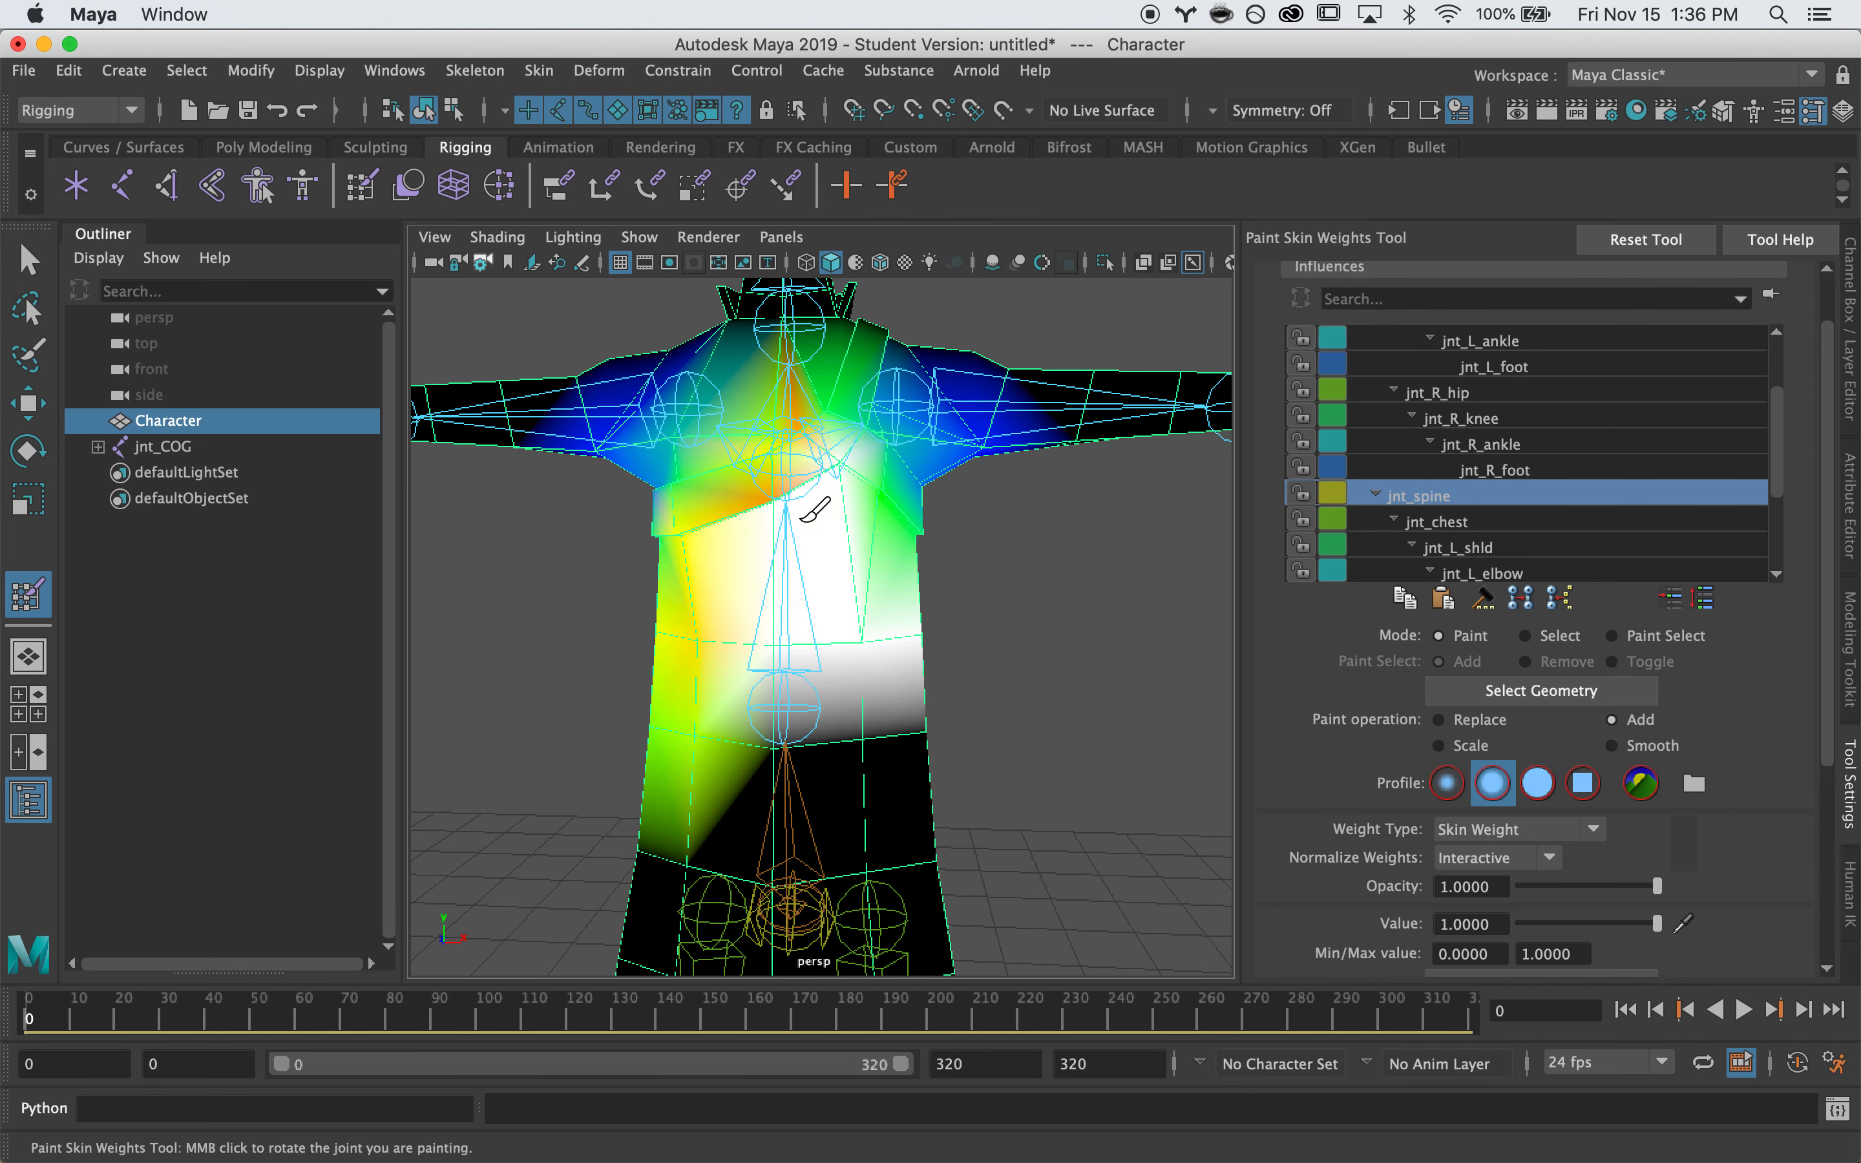
left_click_drag(912, 557, 715, 523, "alt")
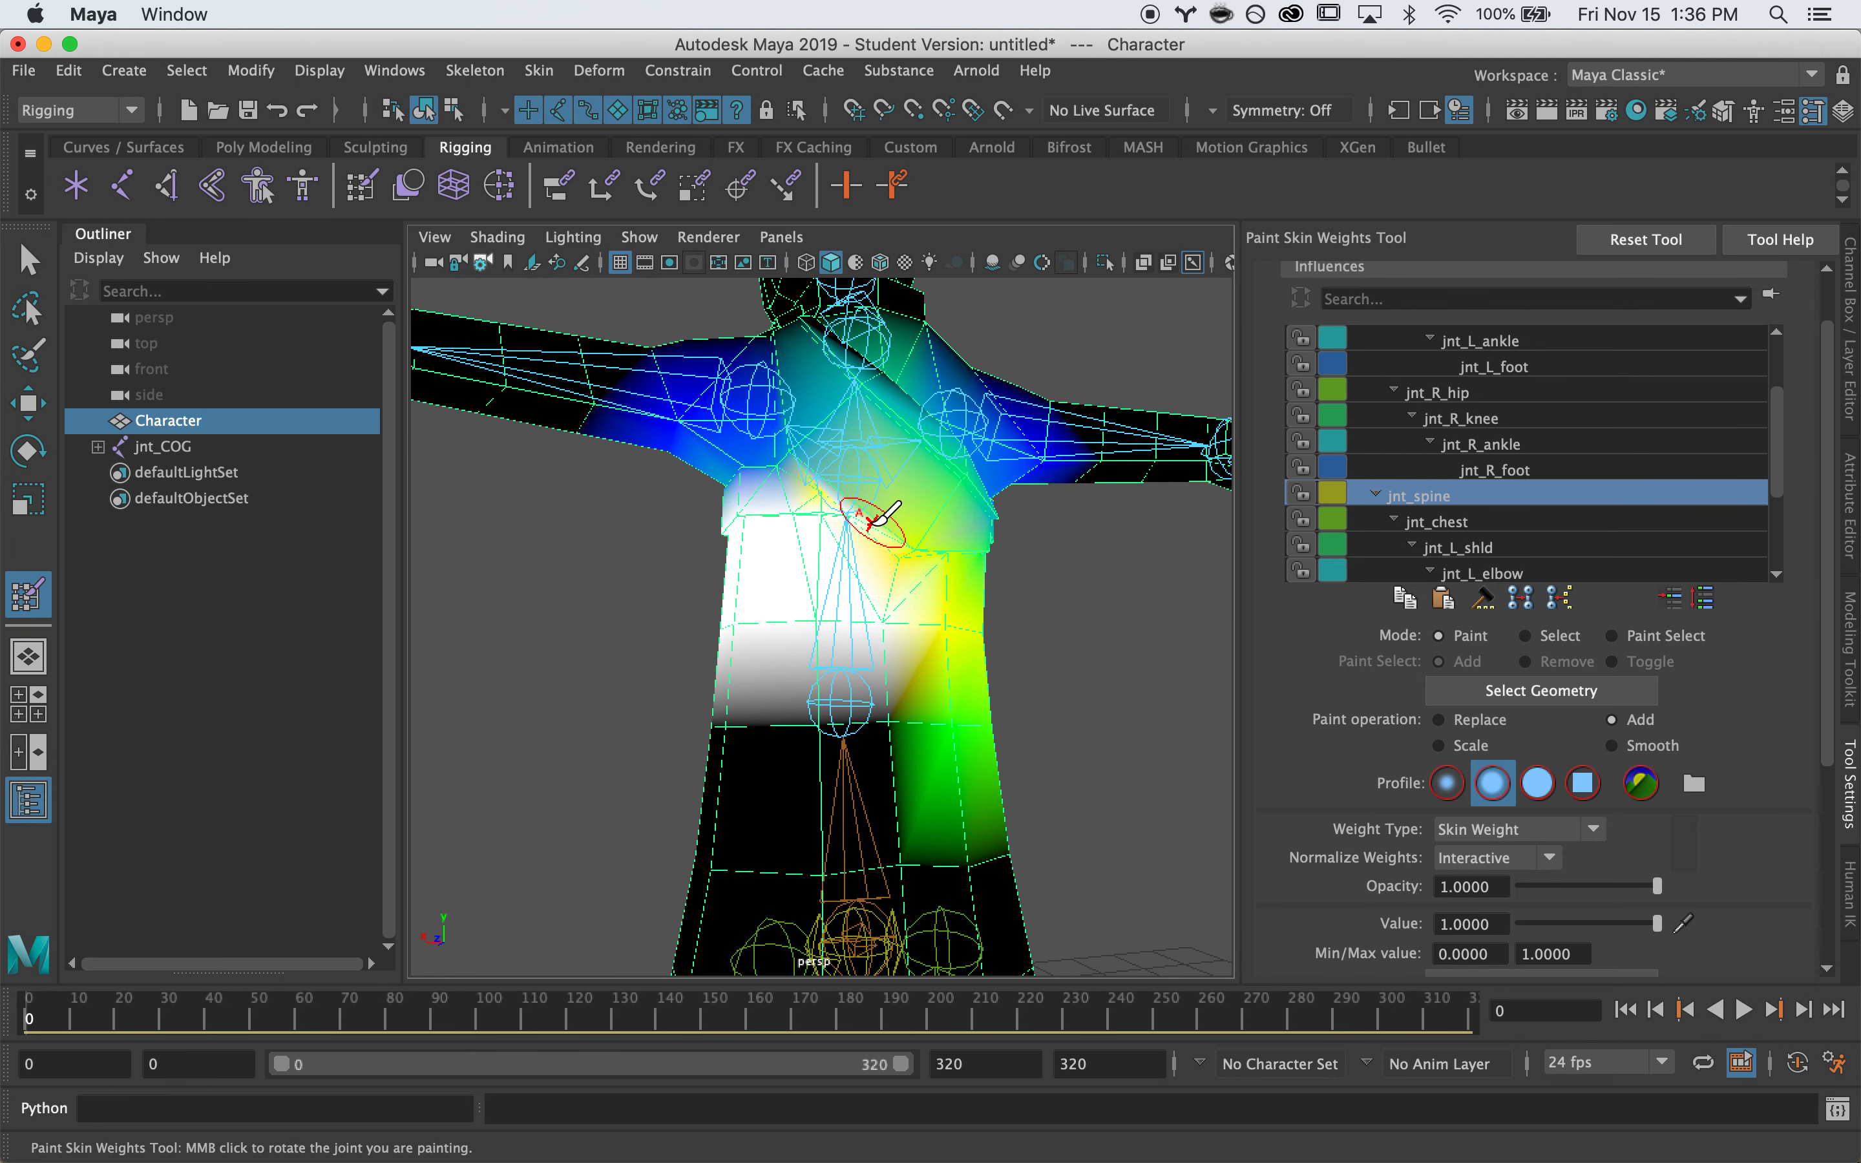
left_click_drag(902, 565, 974, 530, "alt")
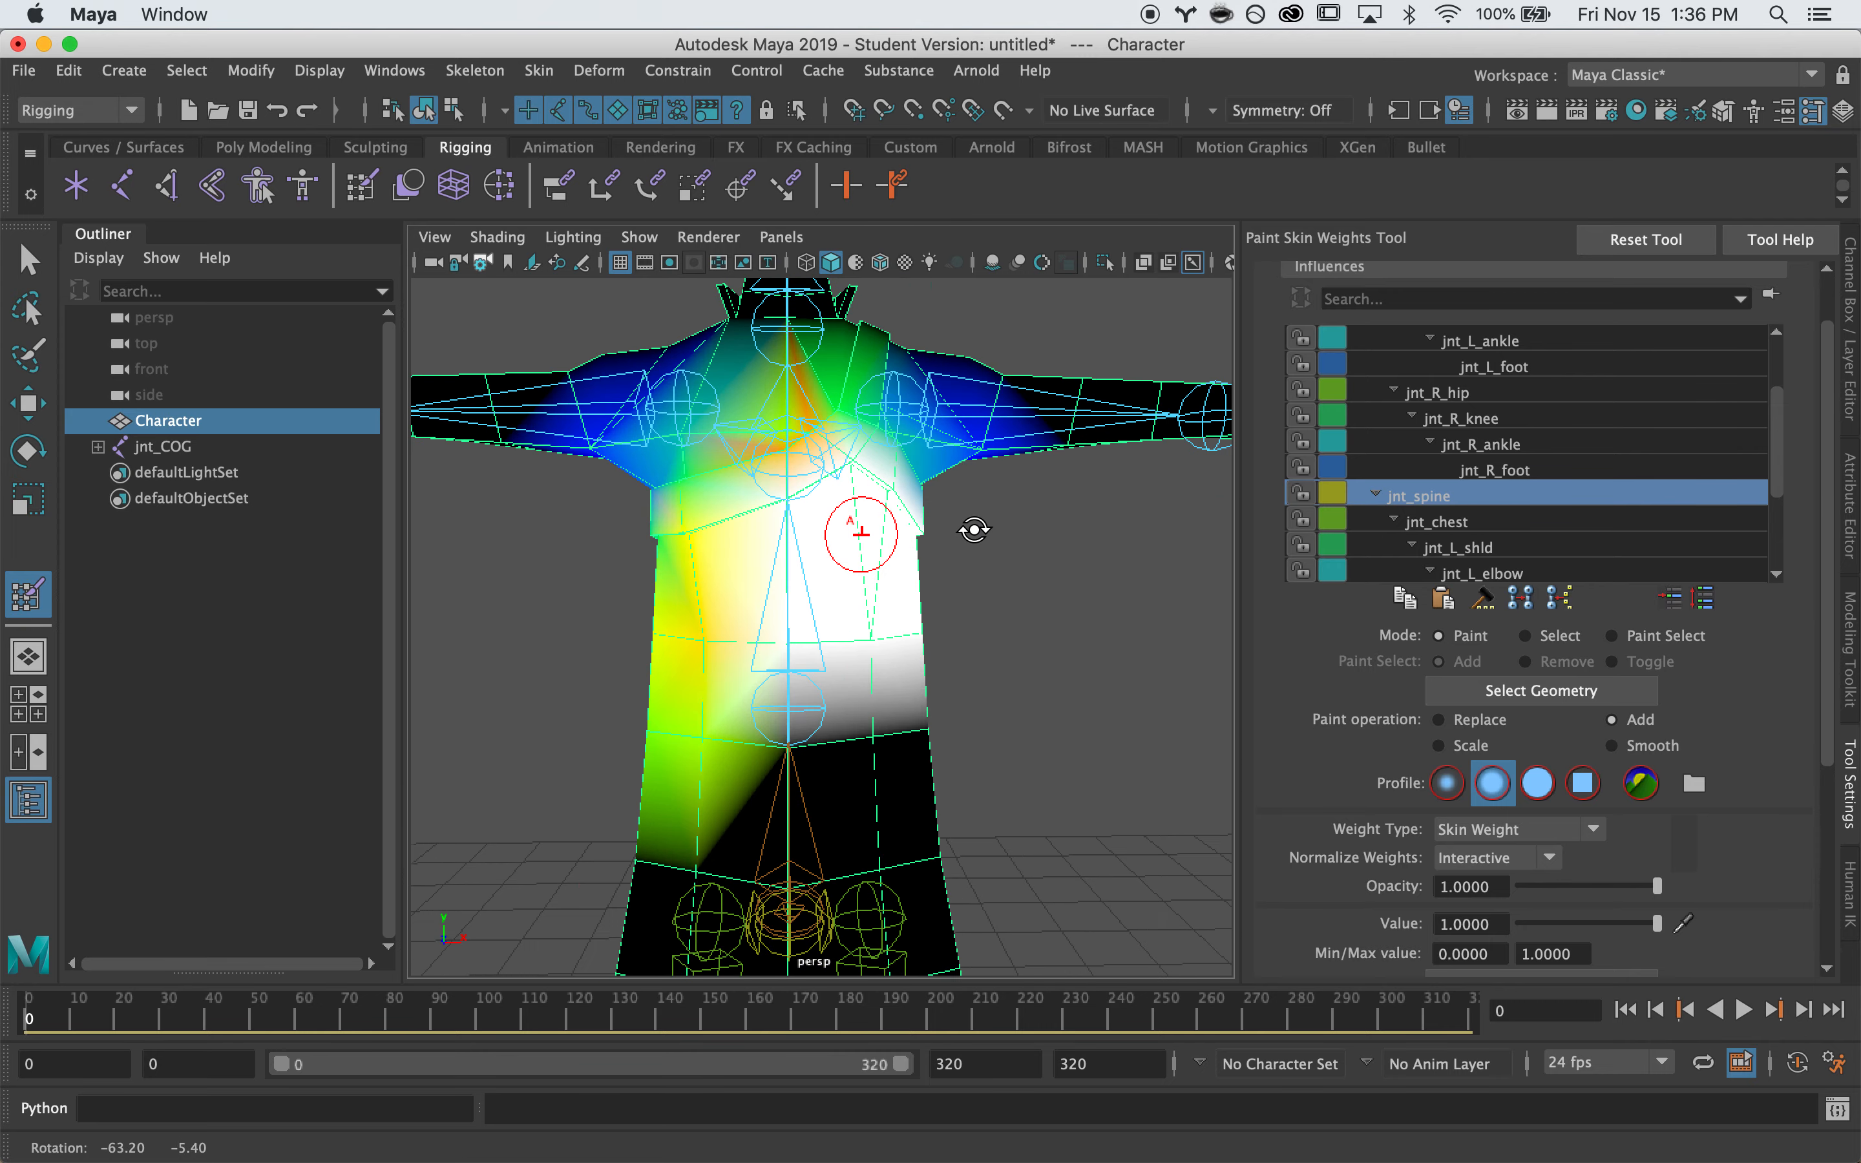
left_click(1432, 519)
mouse_move(781, 450)
left_mouse_down()
mouse_move(802, 435)
mouse_move(834, 477)
mouse_move(880, 458)
left_mouse_up()
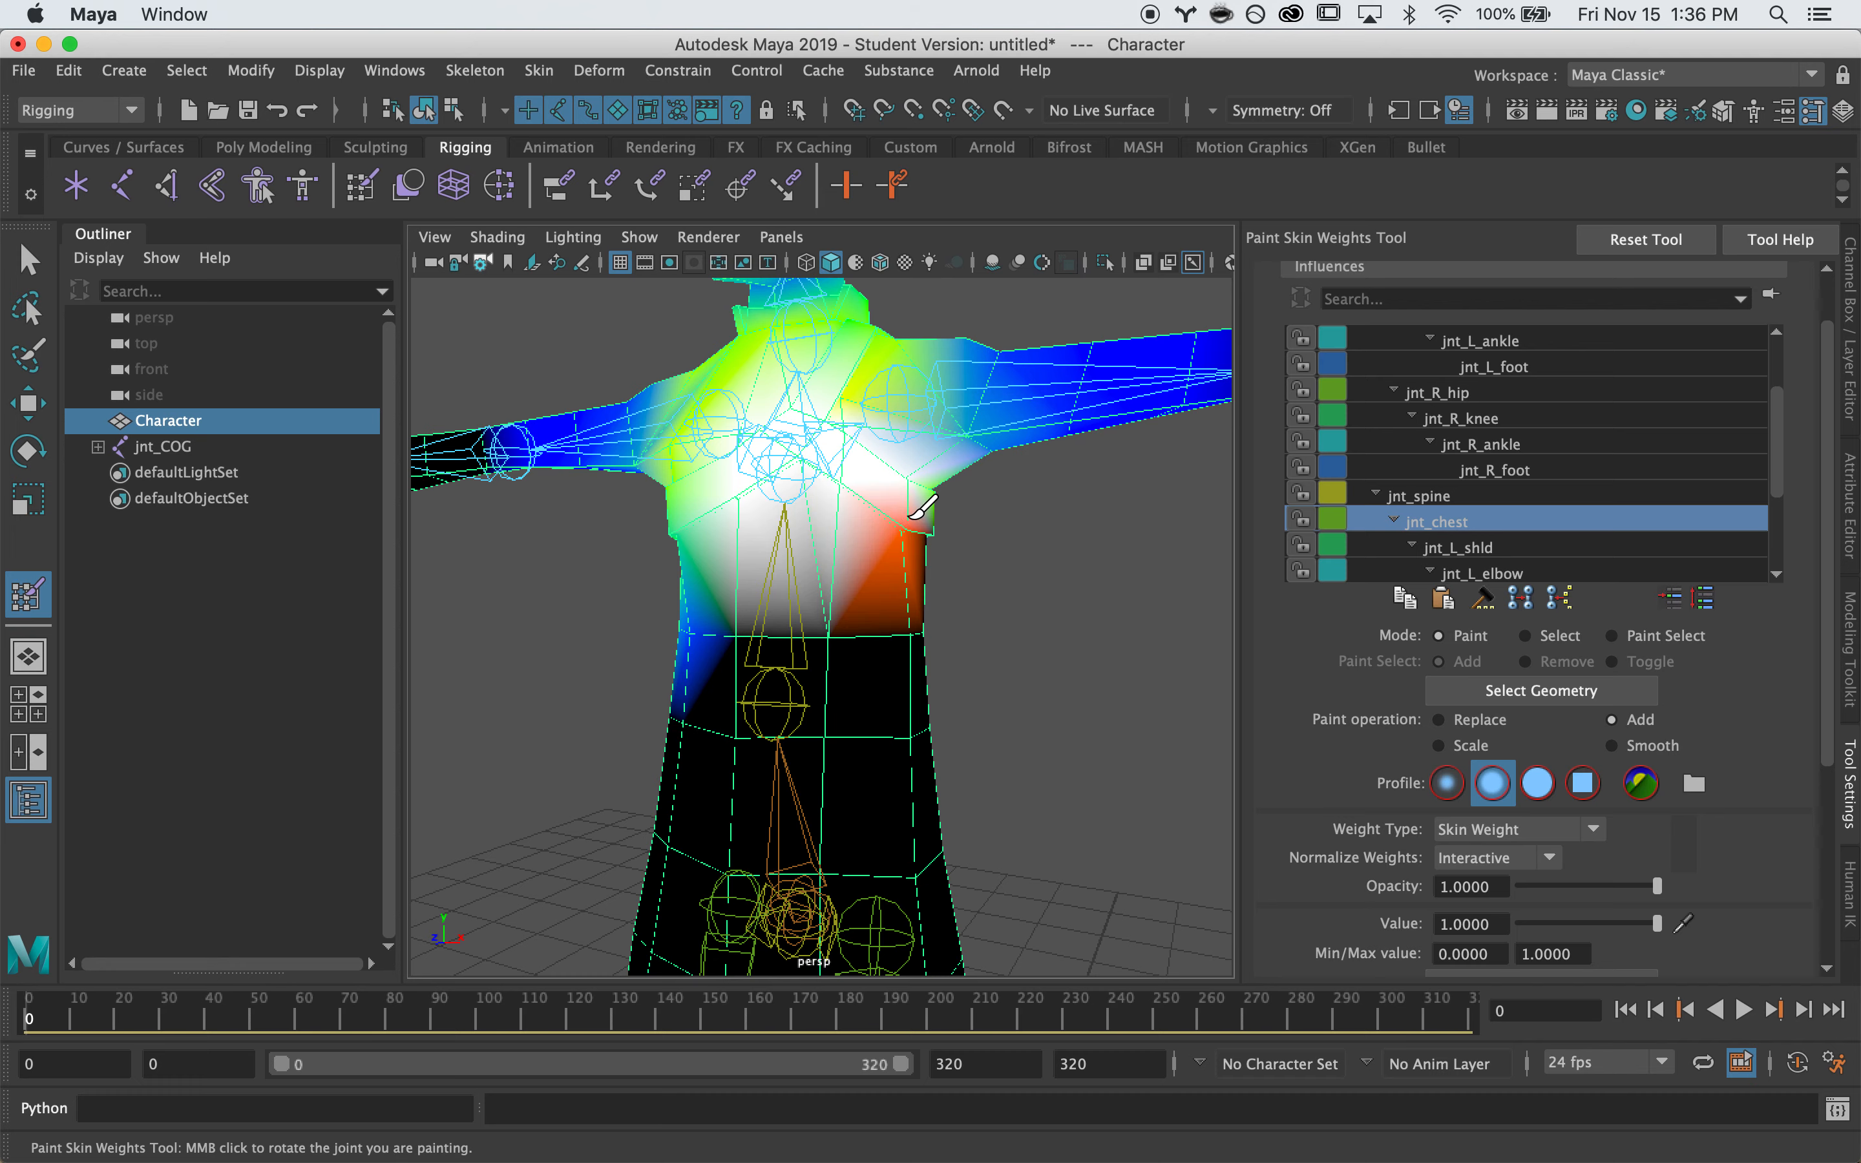
From a near-front view, paint the upper chest and neck area to full jnt_chest weight
left_click_drag(906, 512, 806, 478, "alt")
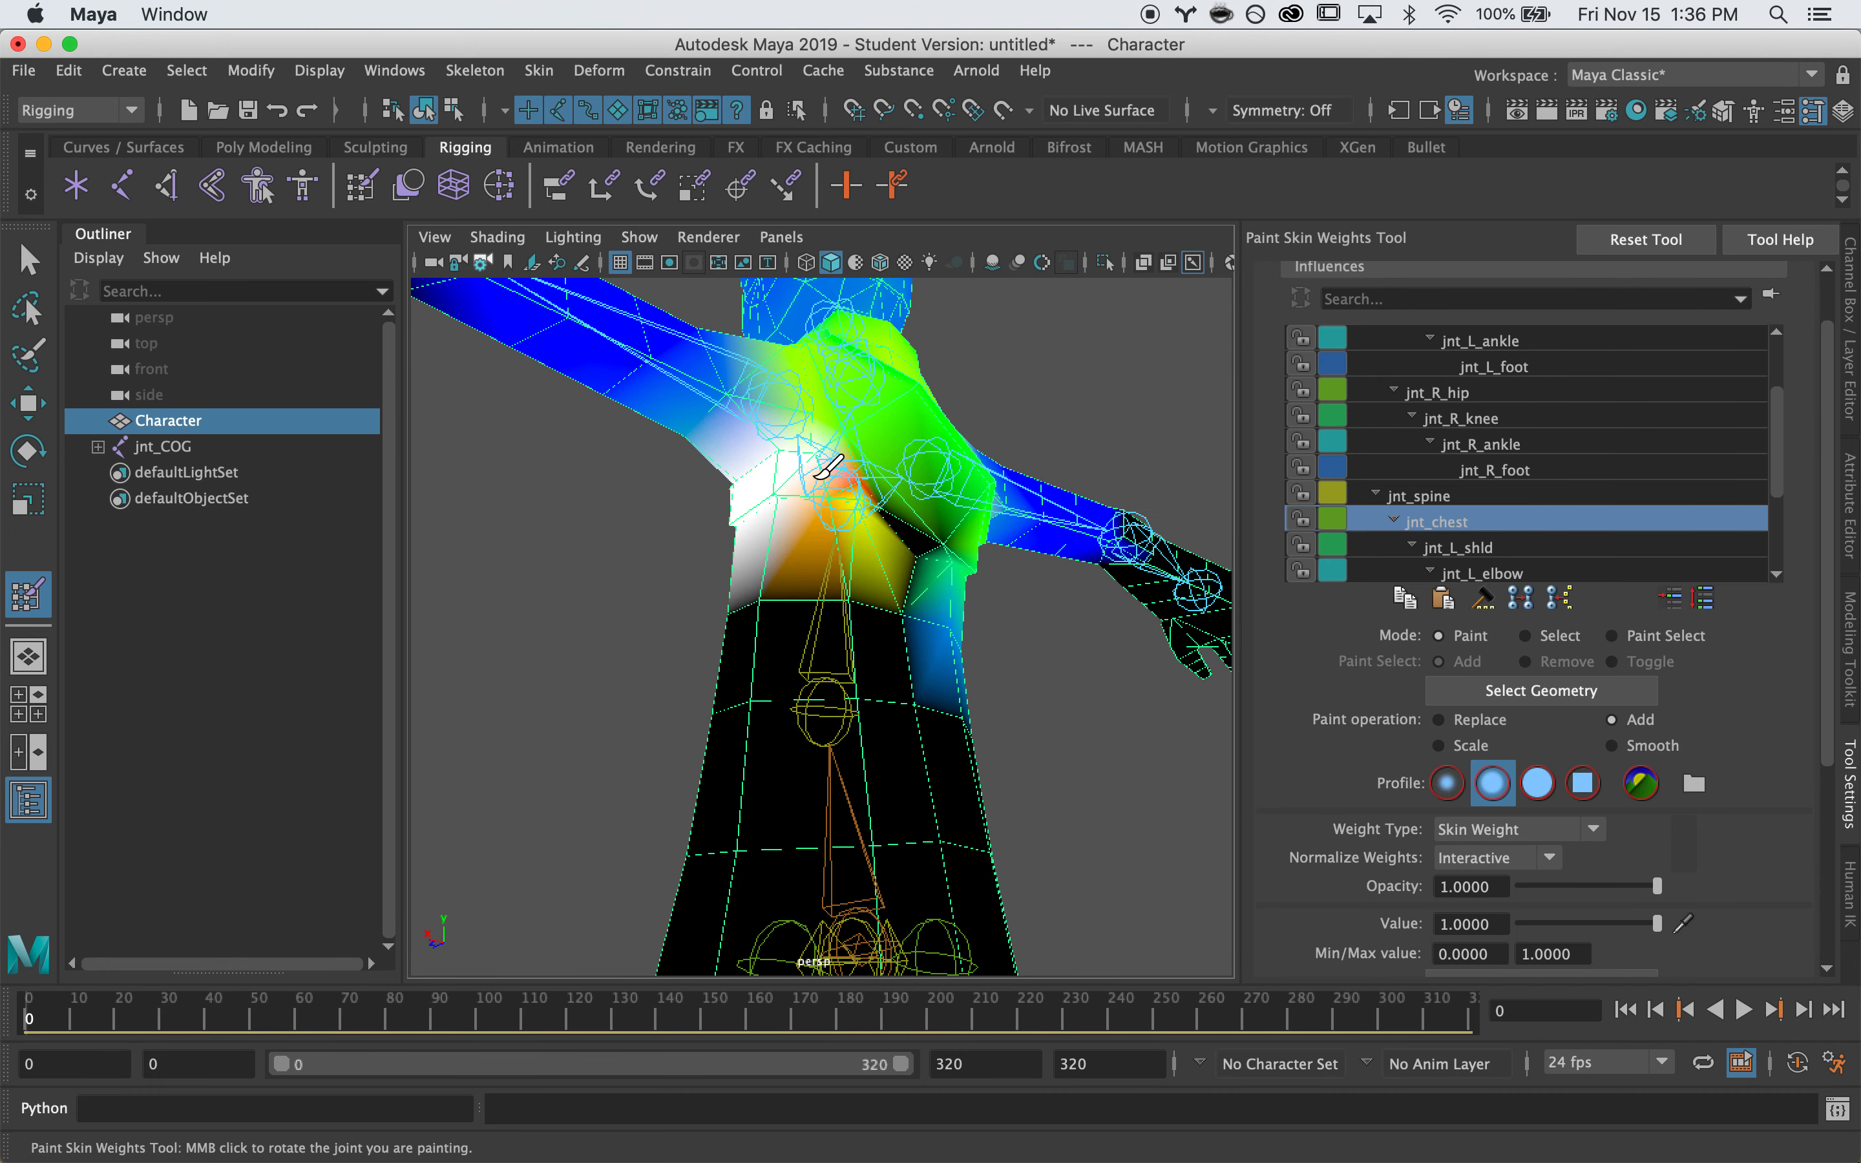
mouse_move(891, 486)
left_mouse_down("alt")
mouse_move(851, 482)
mouse_move(802, 428)
mouse_move(756, 498)
mouse_move(813, 510)
left_mouse_up("alt")
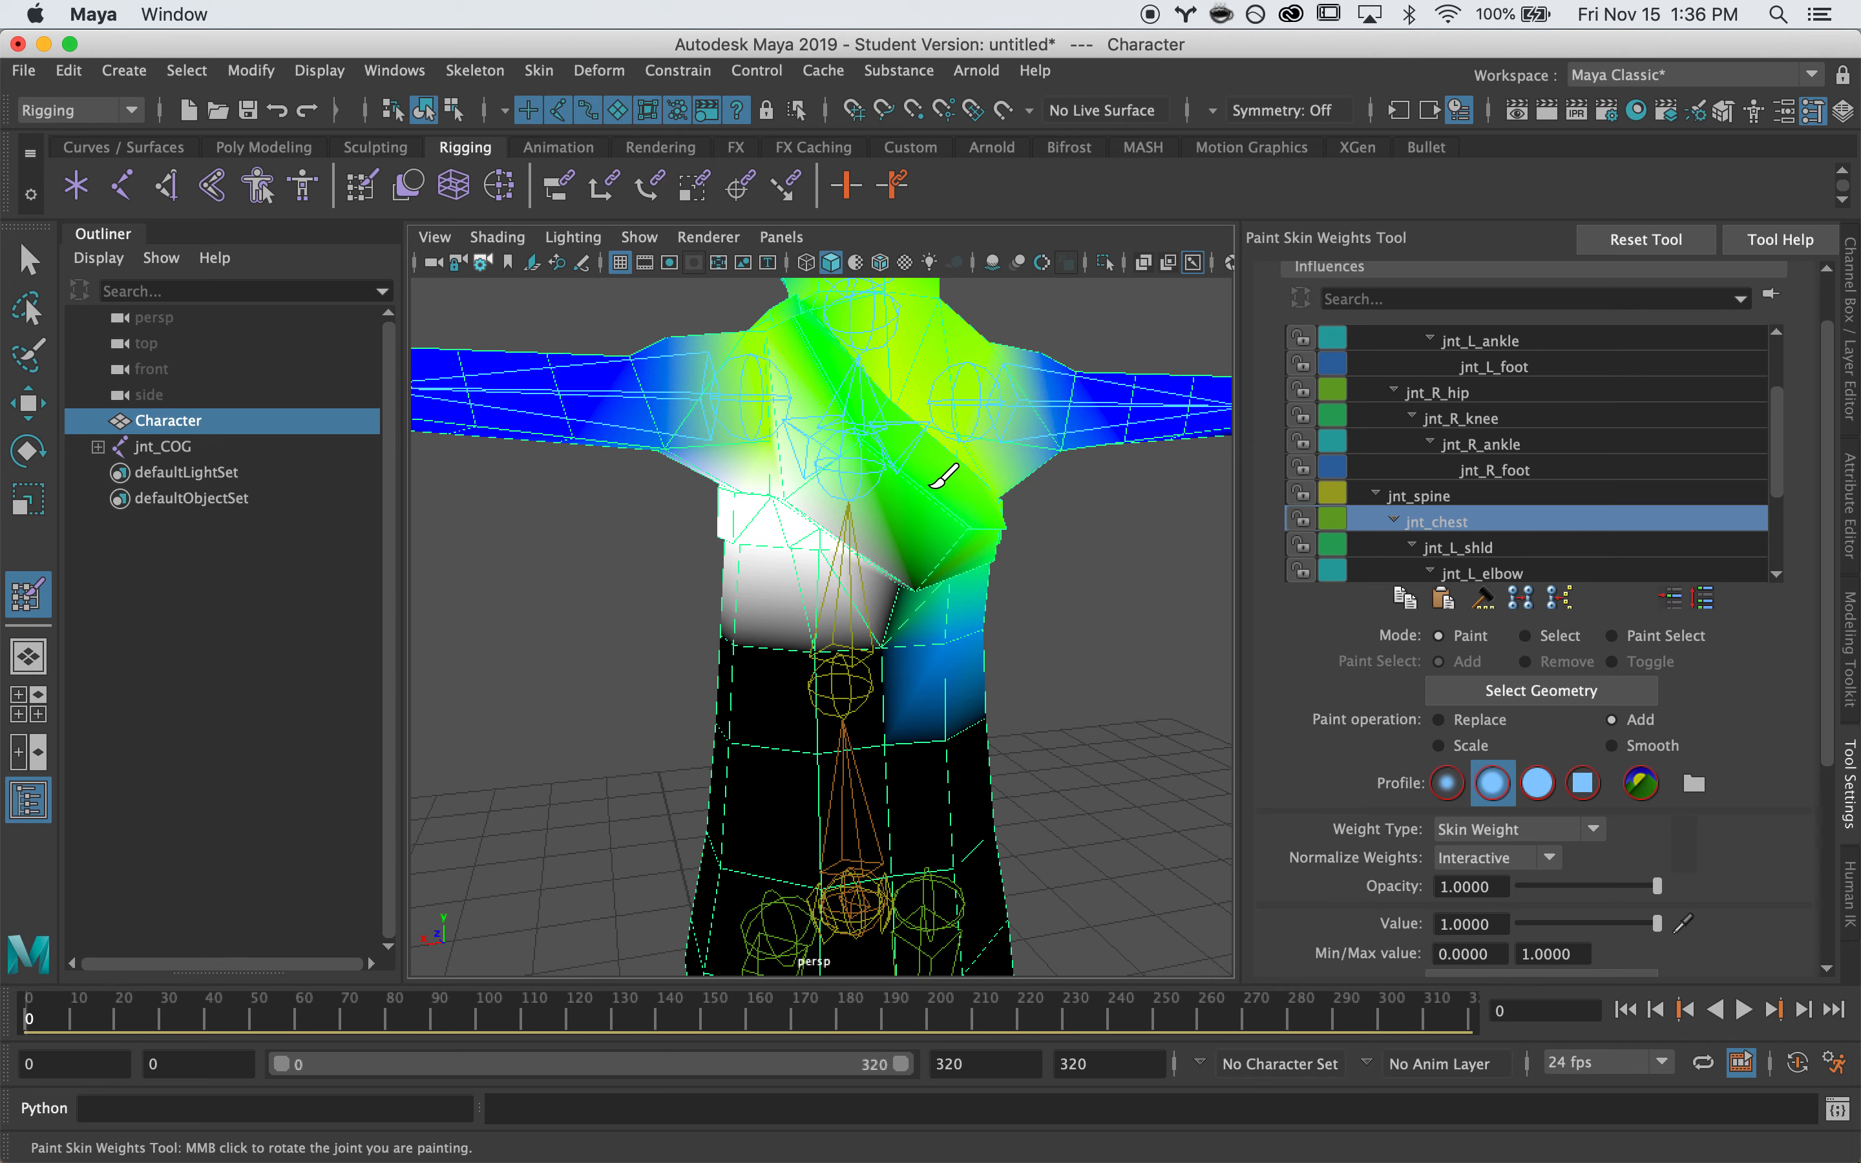
left_click_drag(844, 383, 861, 428, "alt")
mouse_move(889, 549)
left_mouse_down("alt")
mouse_move(862, 476)
mouse_move(881, 497)
mouse_move(831, 490)
mouse_move(851, 440)
left_mouse_up("alt")
left_click_drag(803, 350, 805, 379)
mouse_move(804, 392)
left_mouse_down("alt")
mouse_move(809, 423)
mouse_move(819, 410)
left_mouse_up("alt")
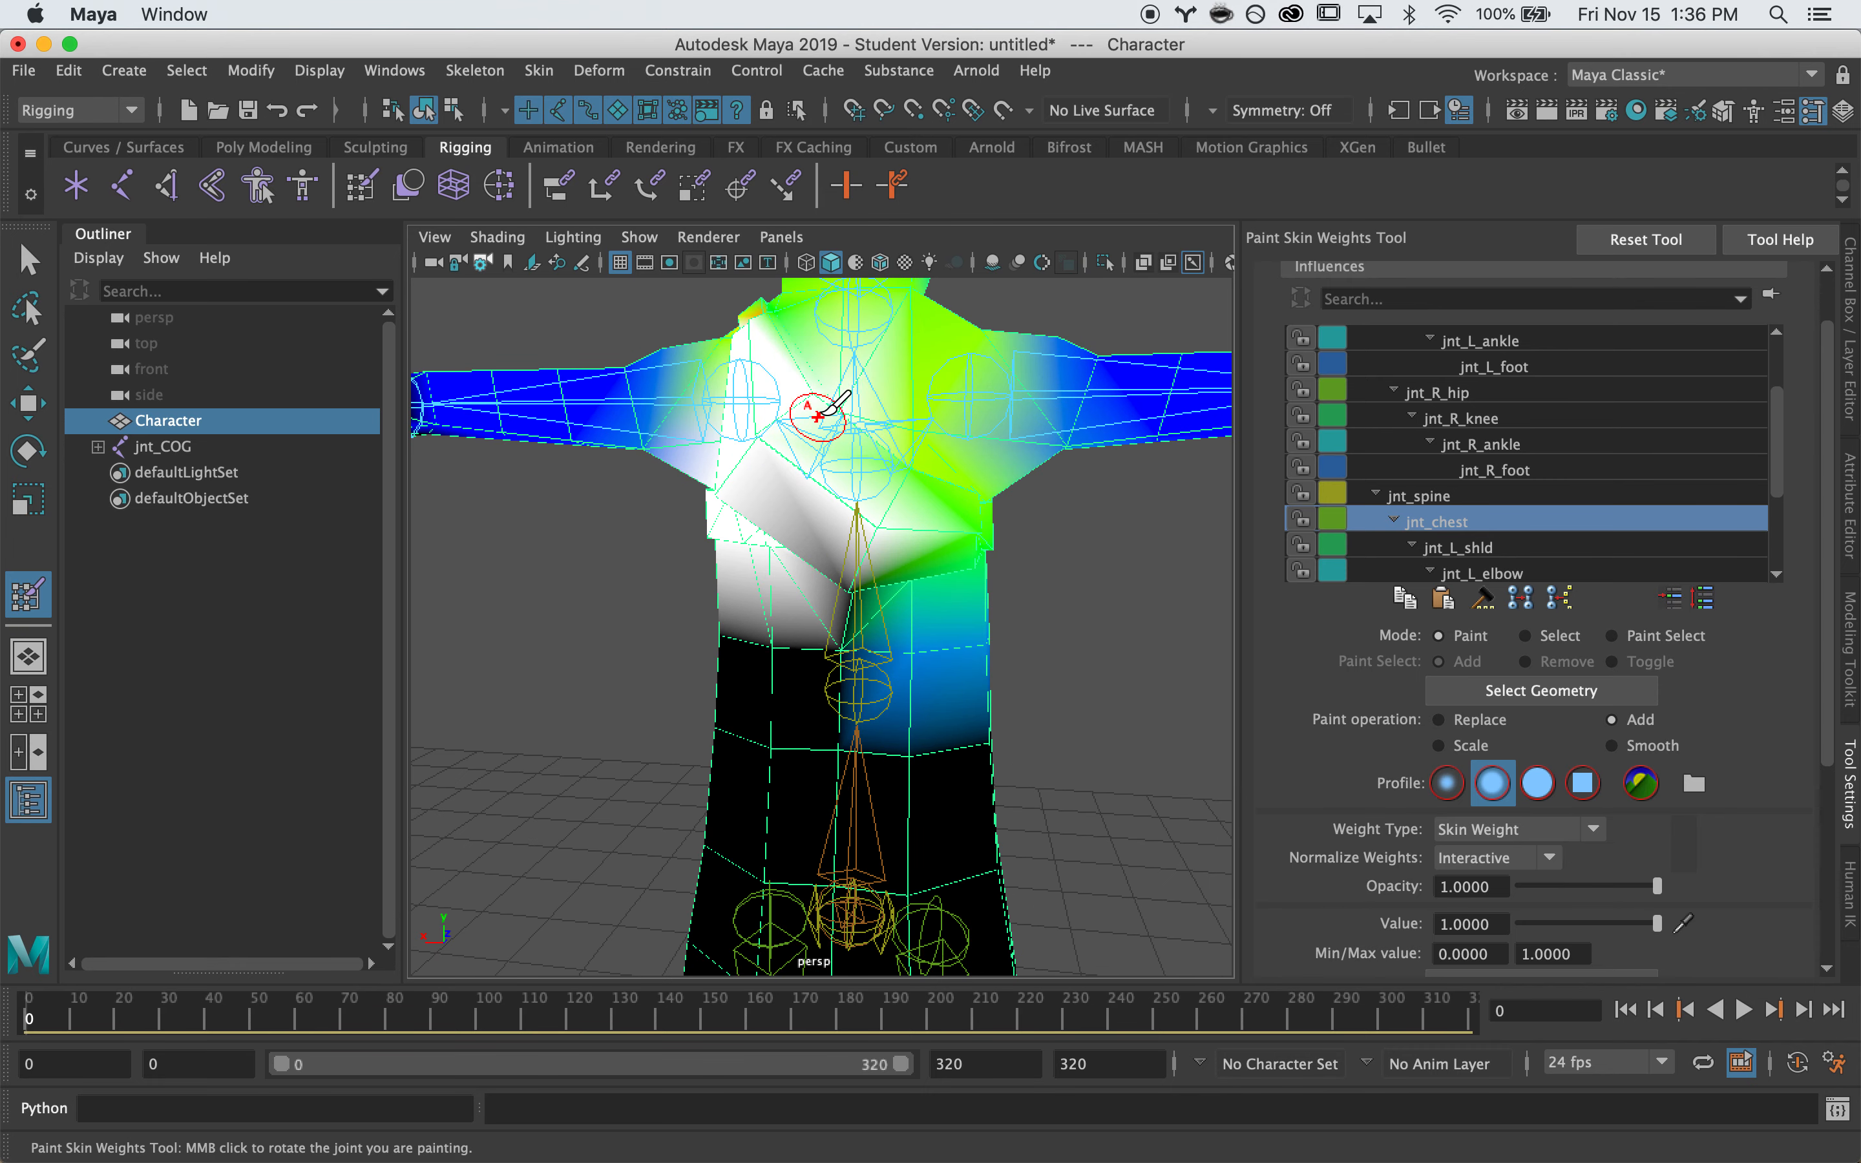
left_click_drag(792, 335, 778, 376)
left_click_drag(761, 388, 873, 356, "alt")
Review the chest weights around the character, then bring up jnt_L_shld's weight map
right_click_drag(865, 352, 882, 469, "alt")
mouse_move(831, 513)
left_mouse_down("alt")
mouse_move(835, 420)
mouse_move(851, 449)
mouse_move(614, 465)
mouse_move(756, 460)
mouse_move(858, 514)
mouse_move(867, 466)
mouse_move(740, 433)
left_mouse_up("alt")
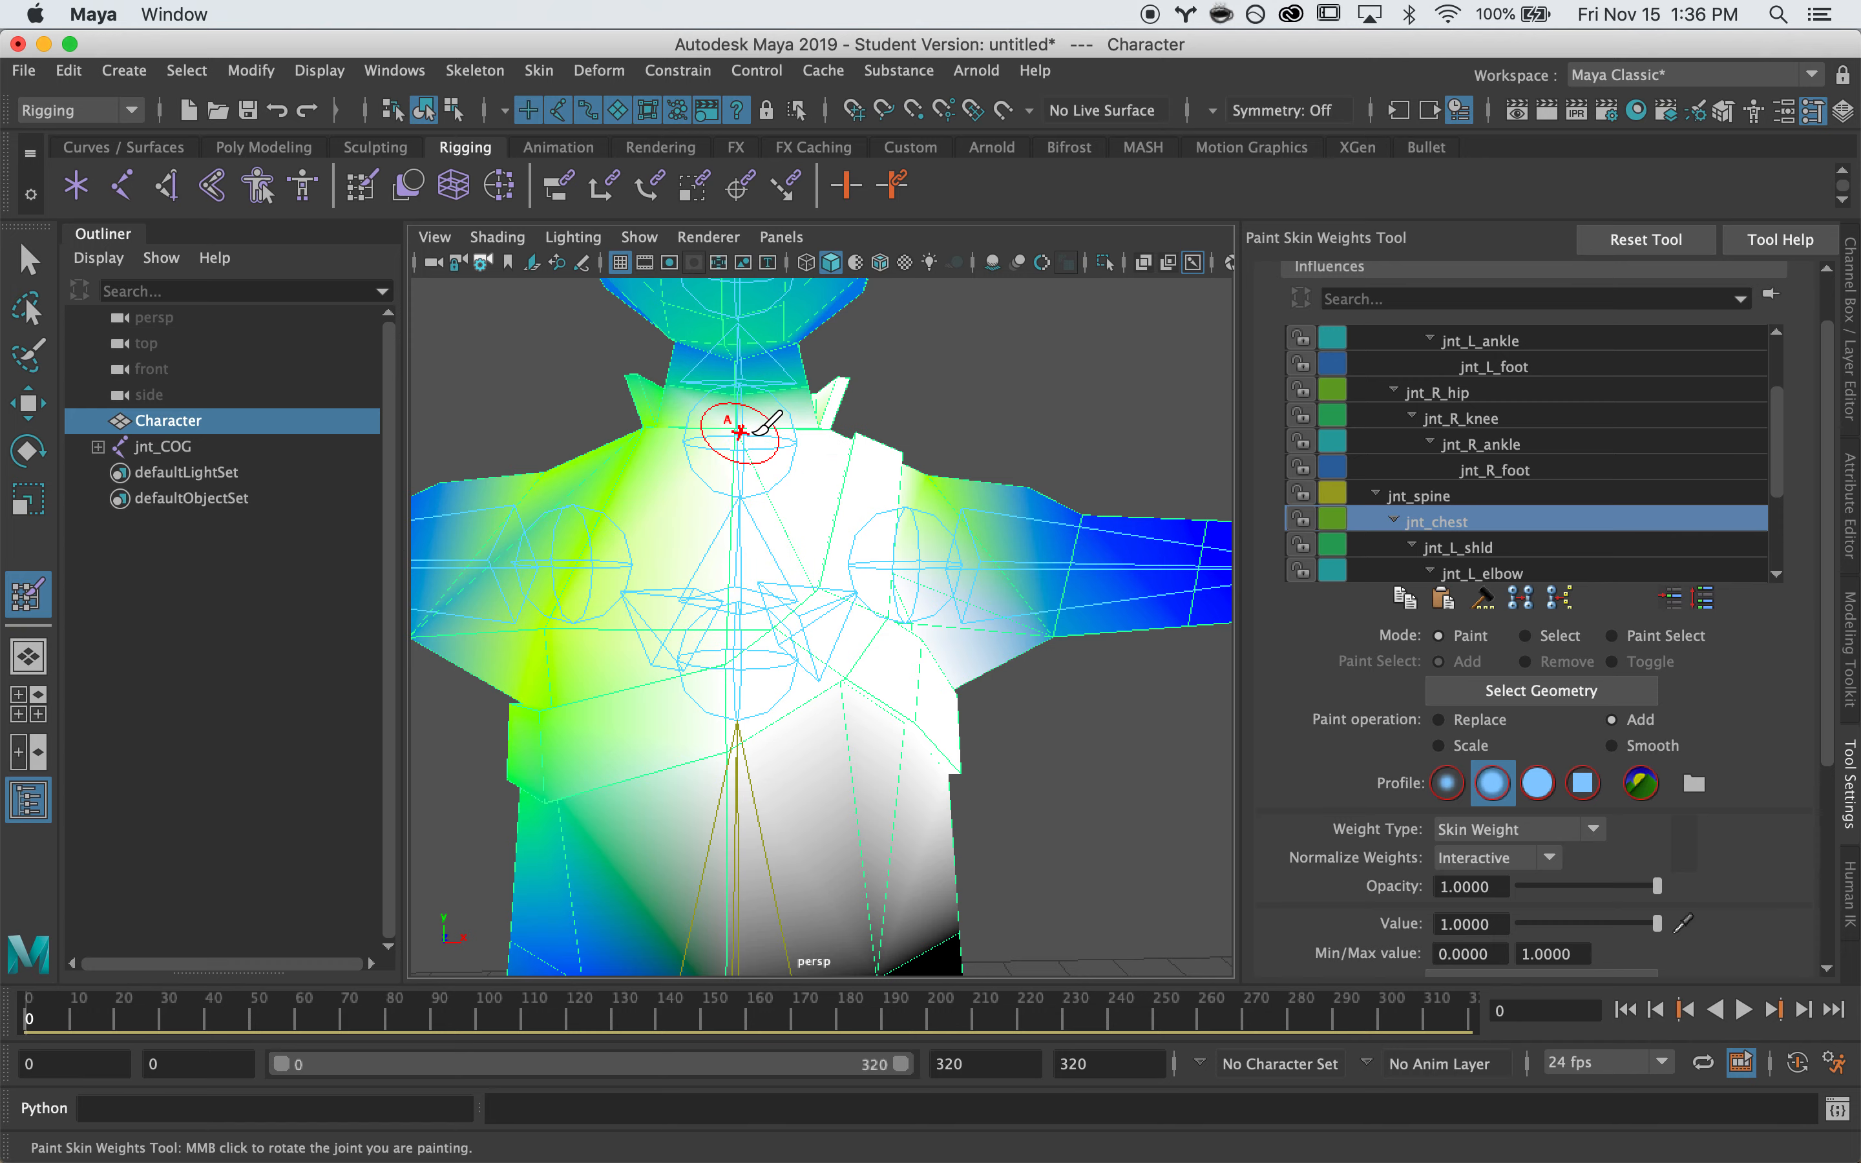
mouse_move(777, 752)
left_mouse_down("alt")
mouse_move(749, 715)
mouse_move(590, 690)
mouse_move(867, 666)
mouse_move(877, 714)
mouse_move(885, 701)
left_mouse_up("alt")
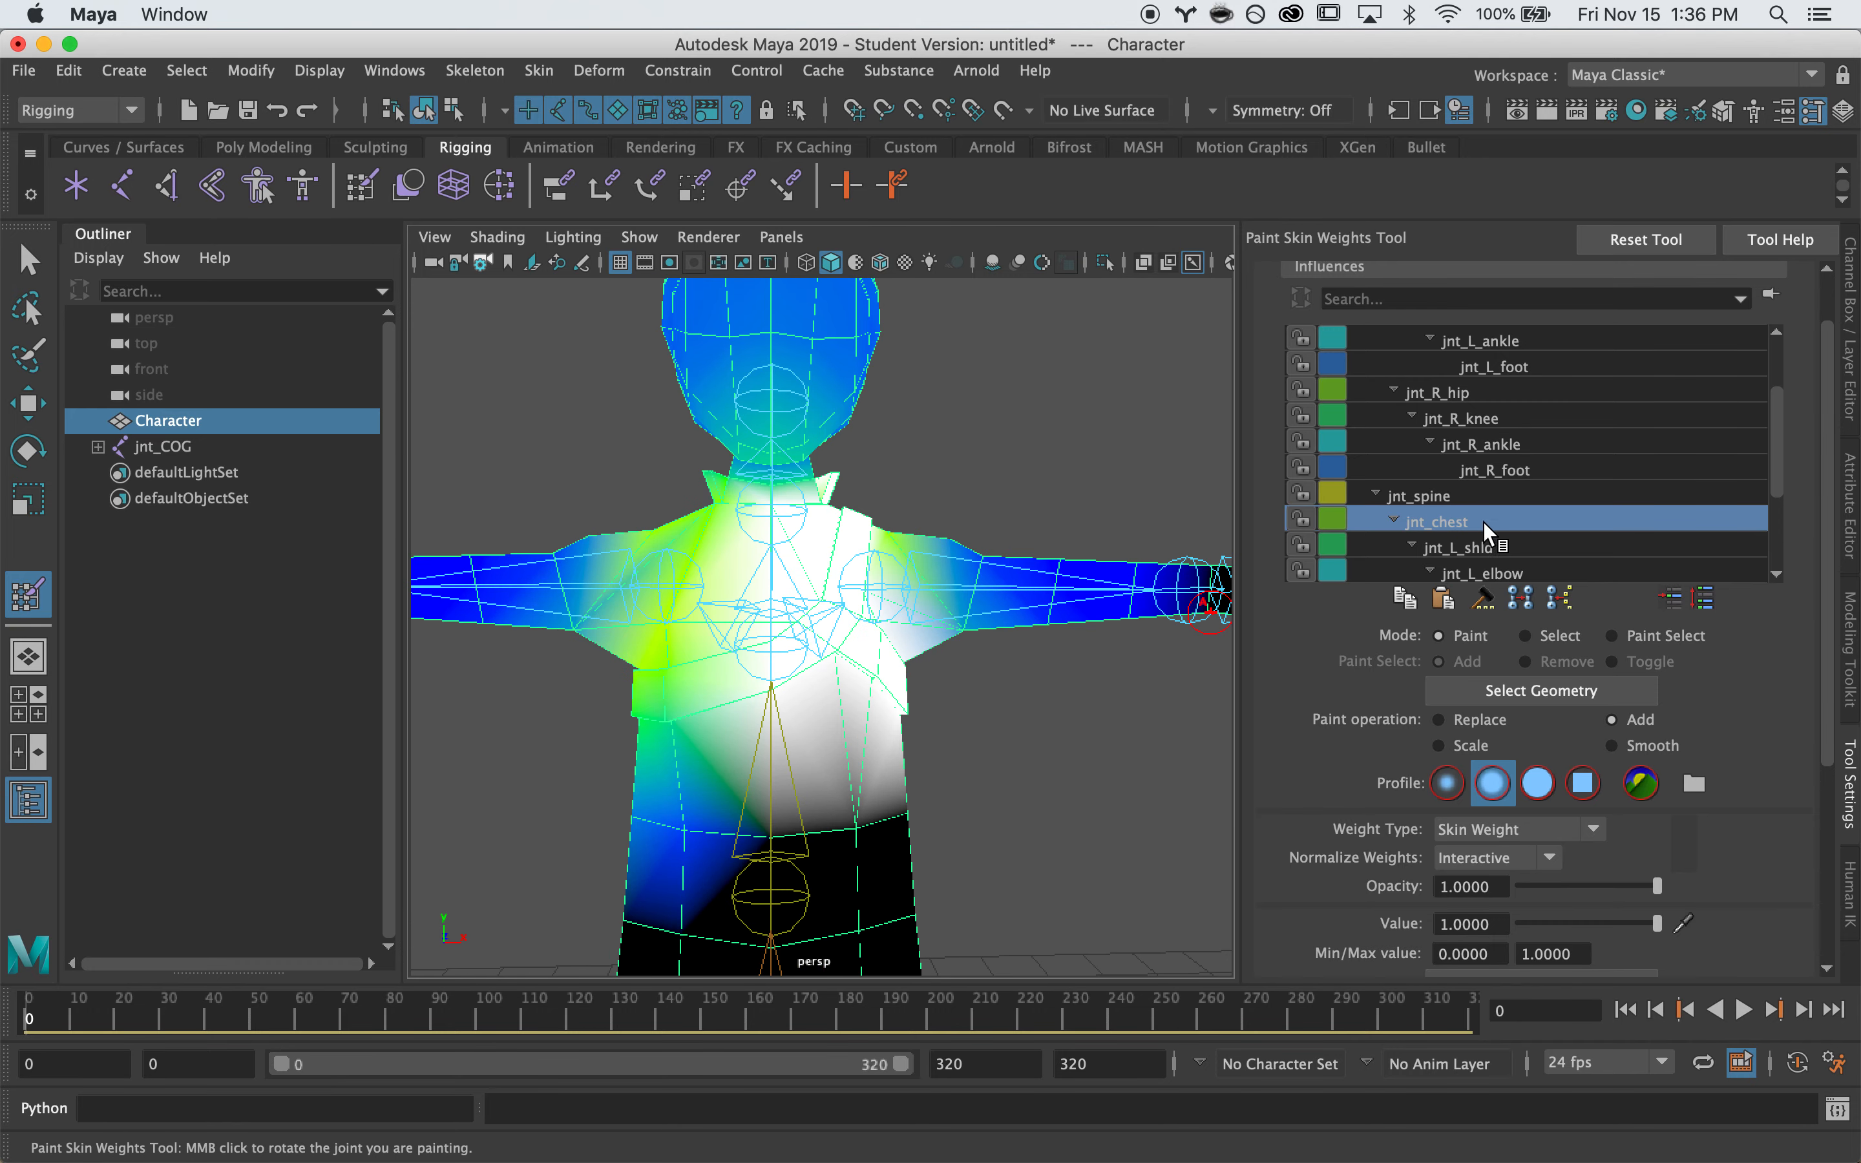
left_click(1487, 550)
left_click_drag(1042, 577, 854, 595, "alt")
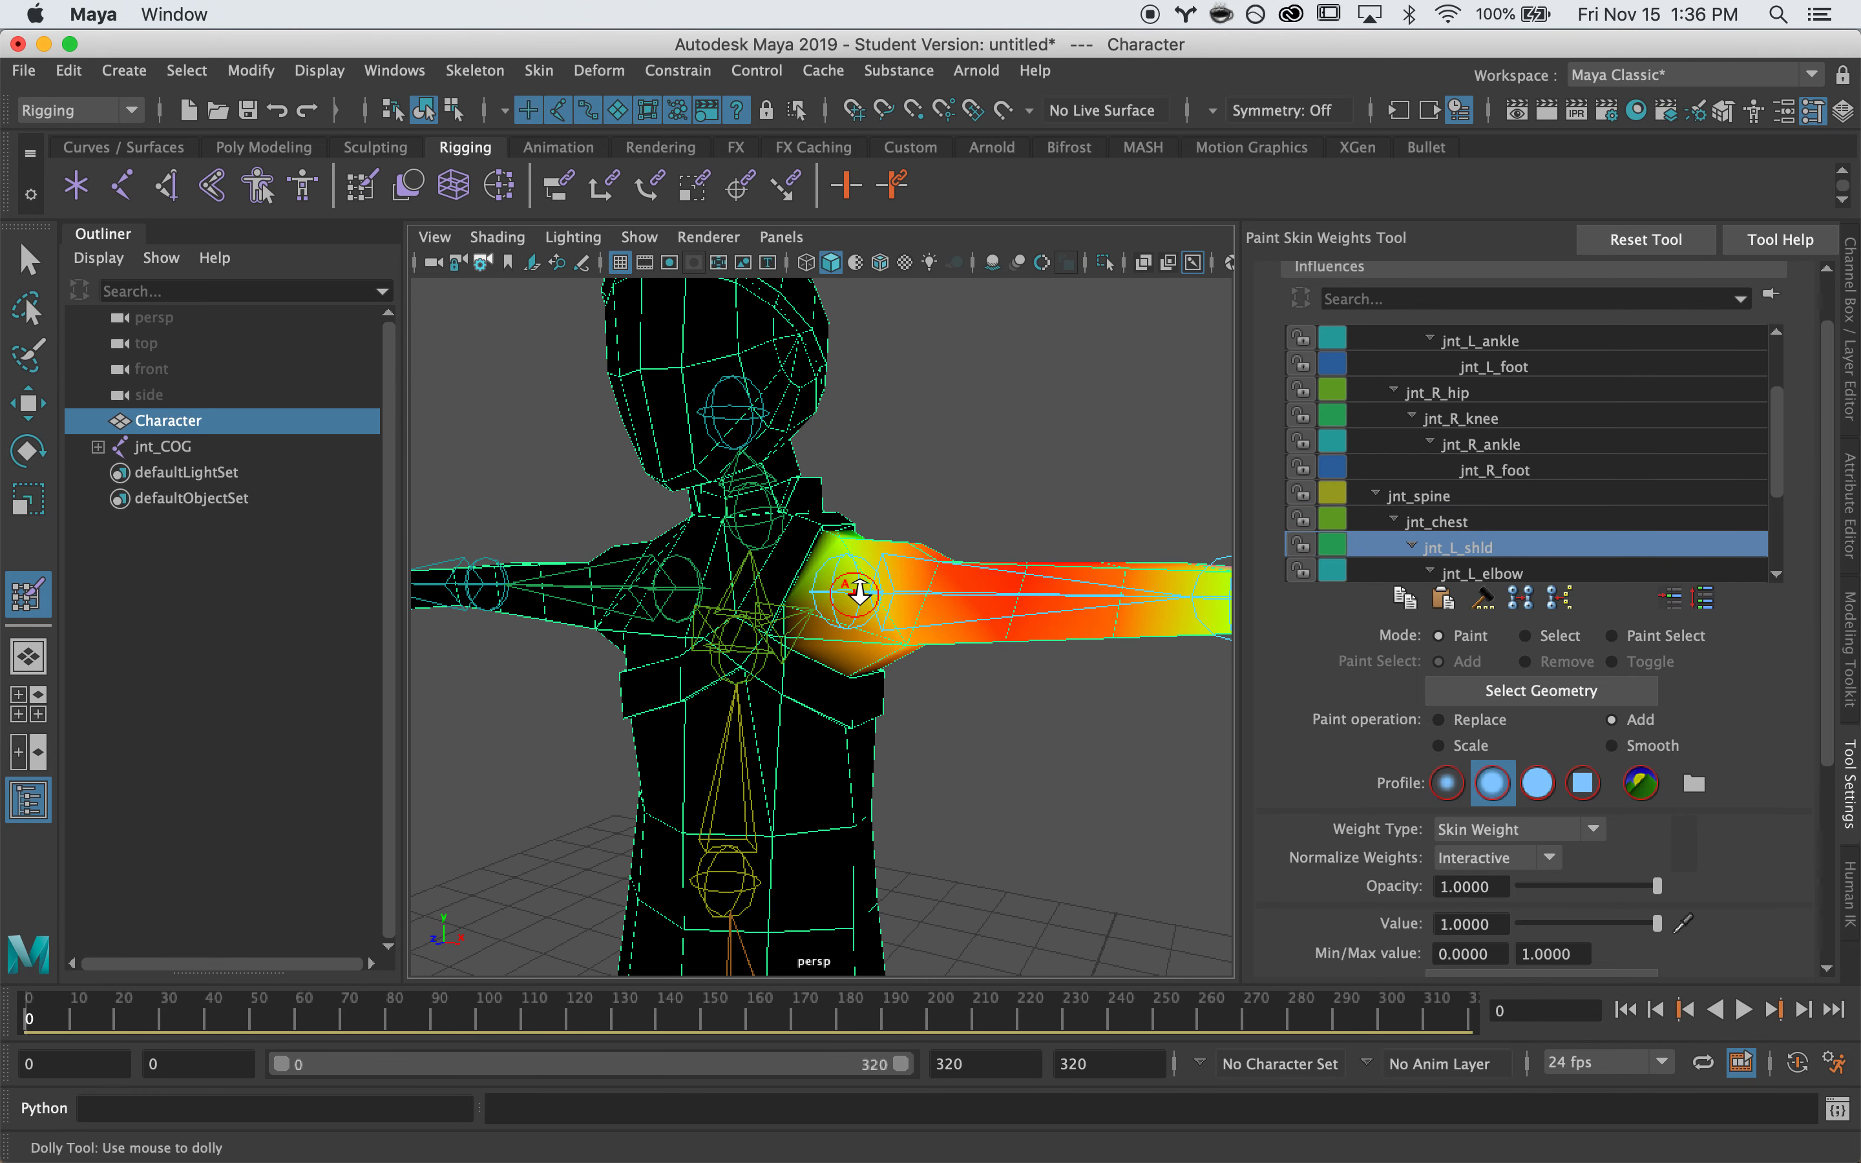
Paint jnt_L_shld weight fully over the upper arm, armpit and underarm
right_click_drag(854, 595, 963, 578, "alt")
left_click_drag(963, 573, 842, 619, "alt")
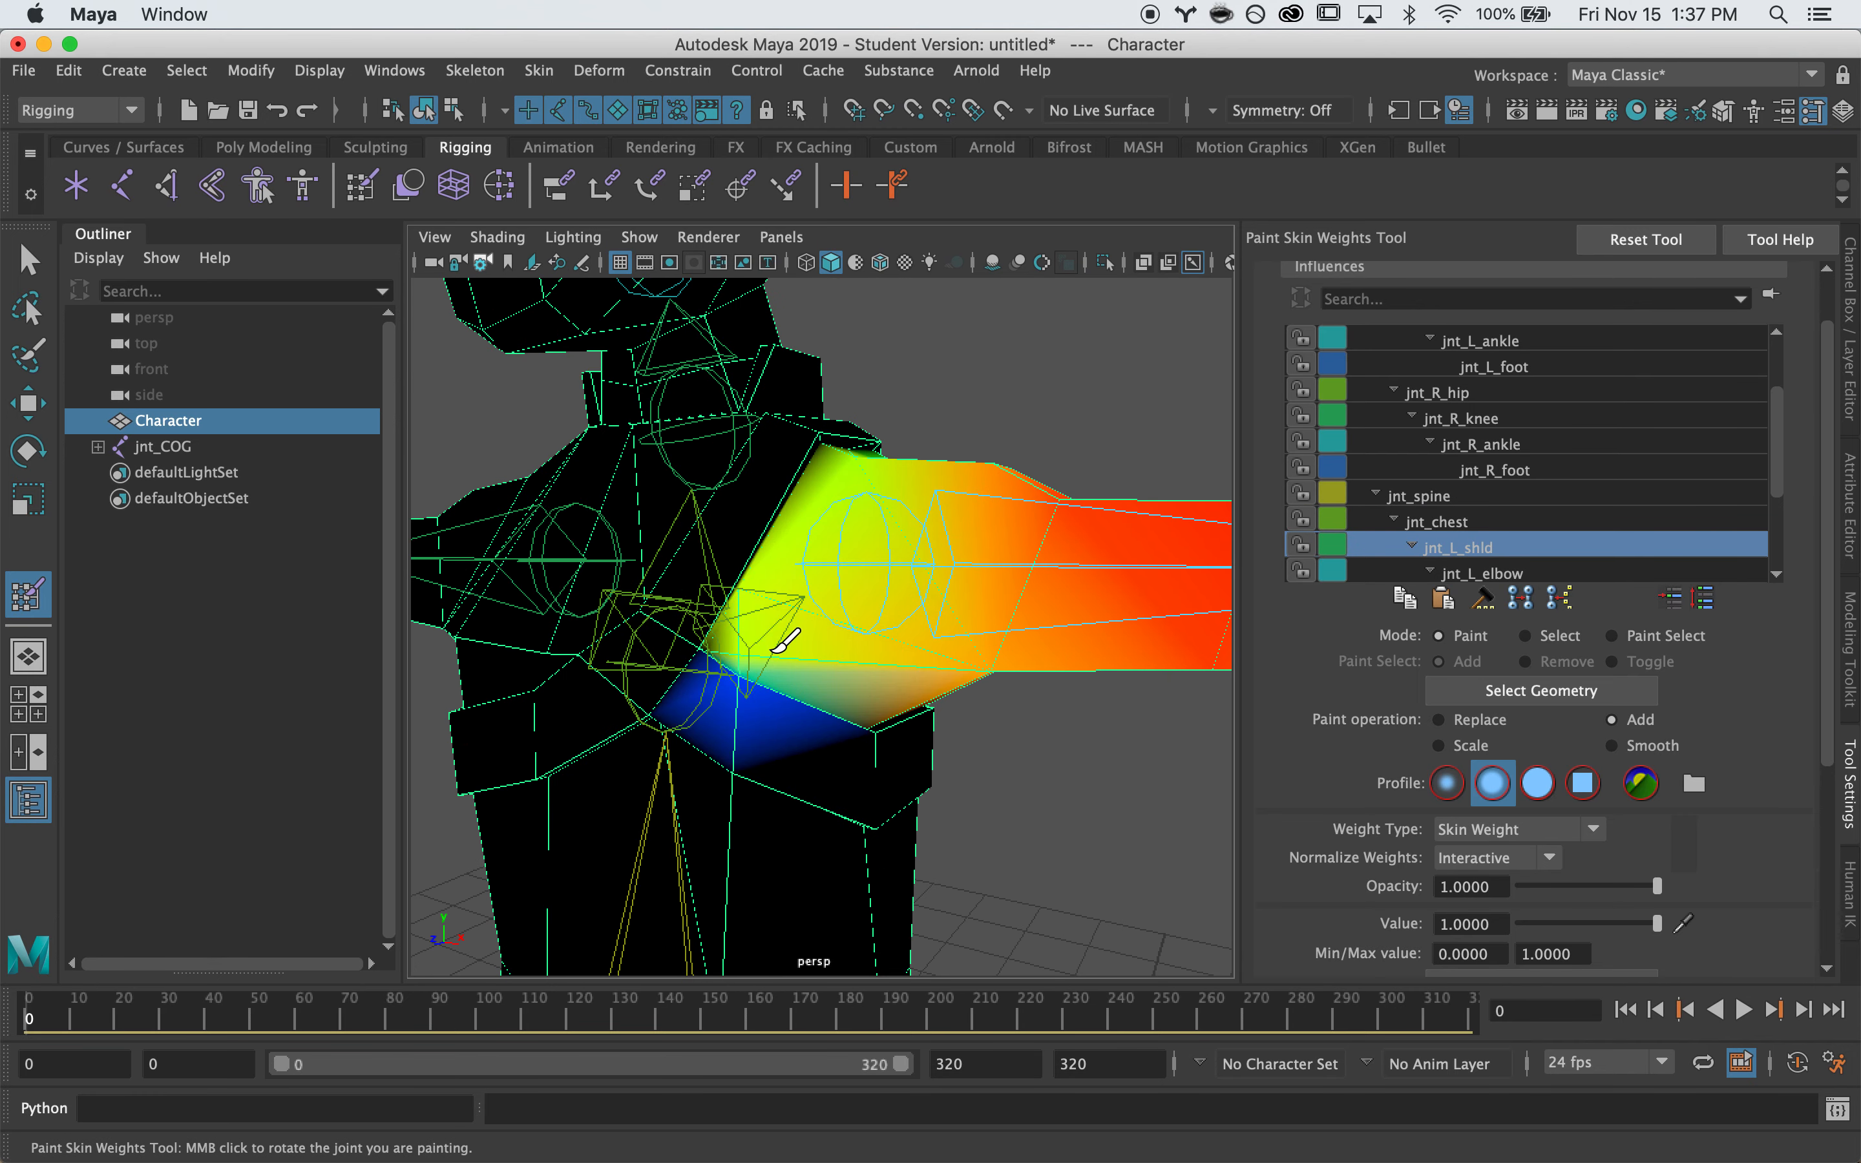
key("super+z")
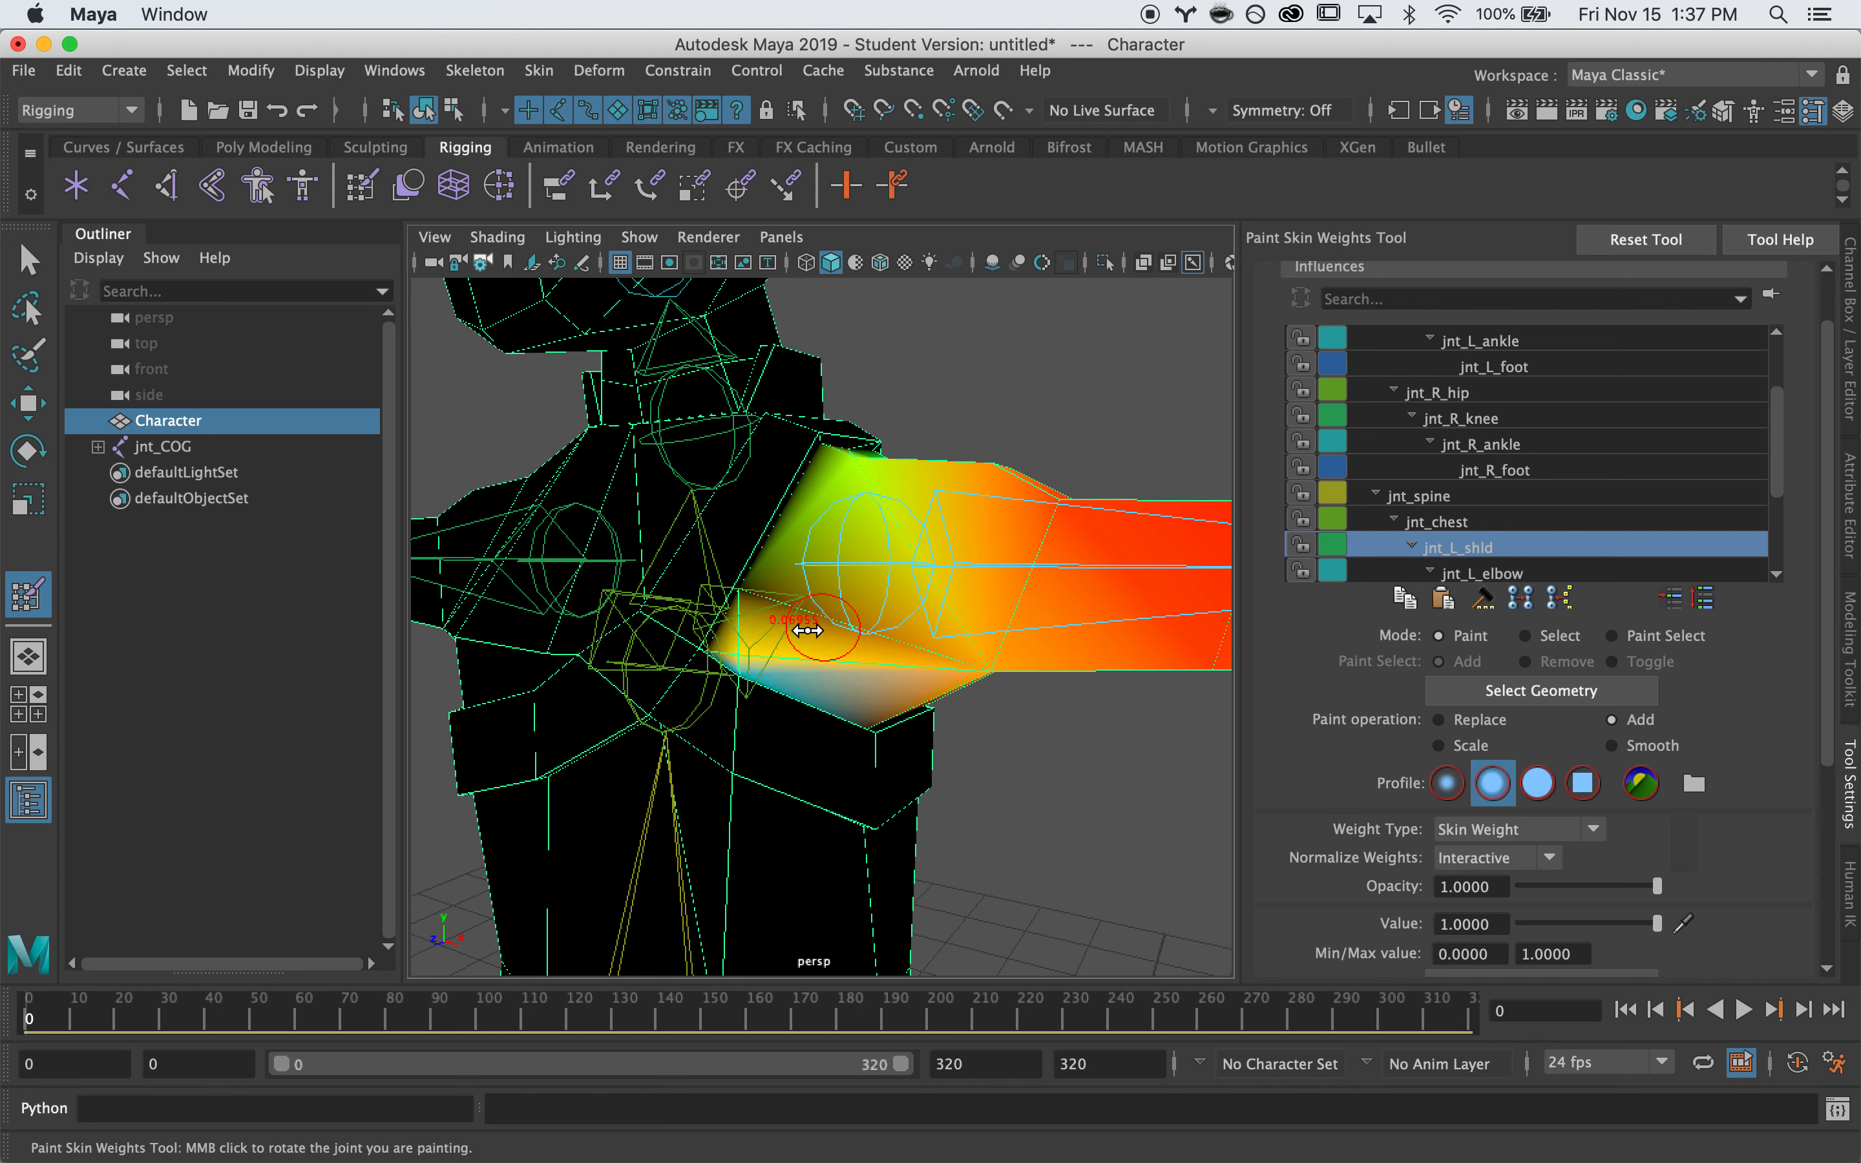
mouse_move(805, 641)
left_mouse_down()
mouse_move(754, 651)
mouse_move(785, 565)
left_mouse_up()
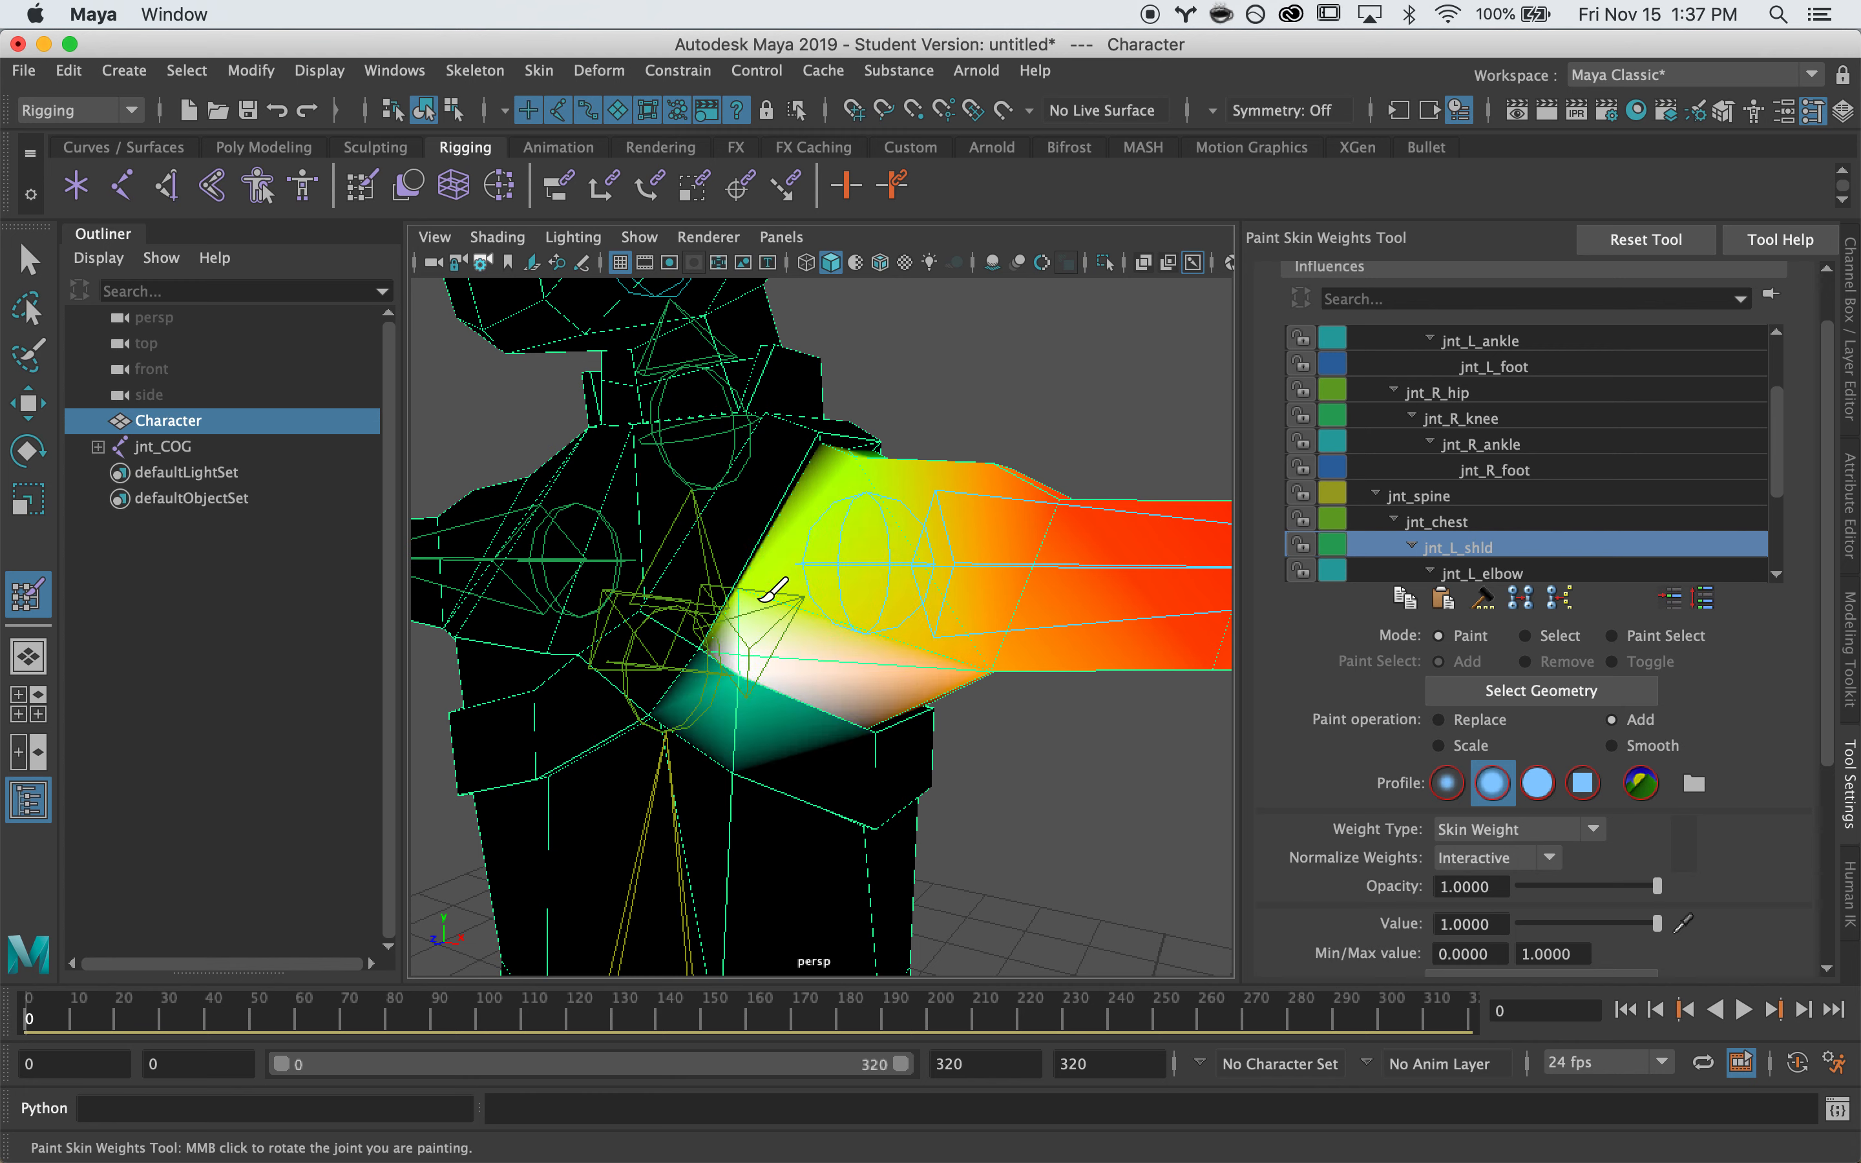
mouse_move(923, 631)
left_mouse_down()
mouse_move(1022, 672)
mouse_move(1026, 549)
mouse_move(1003, 514)
left_mouse_up()
mouse_move(923, 567)
left_mouse_down()
mouse_move(978, 588)
mouse_move(818, 582)
mouse_move(703, 608)
mouse_move(733, 621)
mouse_move(729, 605)
left_mouse_up()
left_click_drag(751, 496, 737, 604)
left_click_drag(682, 526, 669, 532)
mouse_move(608, 646)
left_mouse_down()
mouse_move(712, 659)
mouse_move(716, 565)
left_mouse_up()
mouse_move(622, 603)
left_mouse_down()
mouse_move(606, 609)
mouse_move(623, 590)
mouse_move(687, 615)
mouse_move(757, 573)
left_mouse_up()
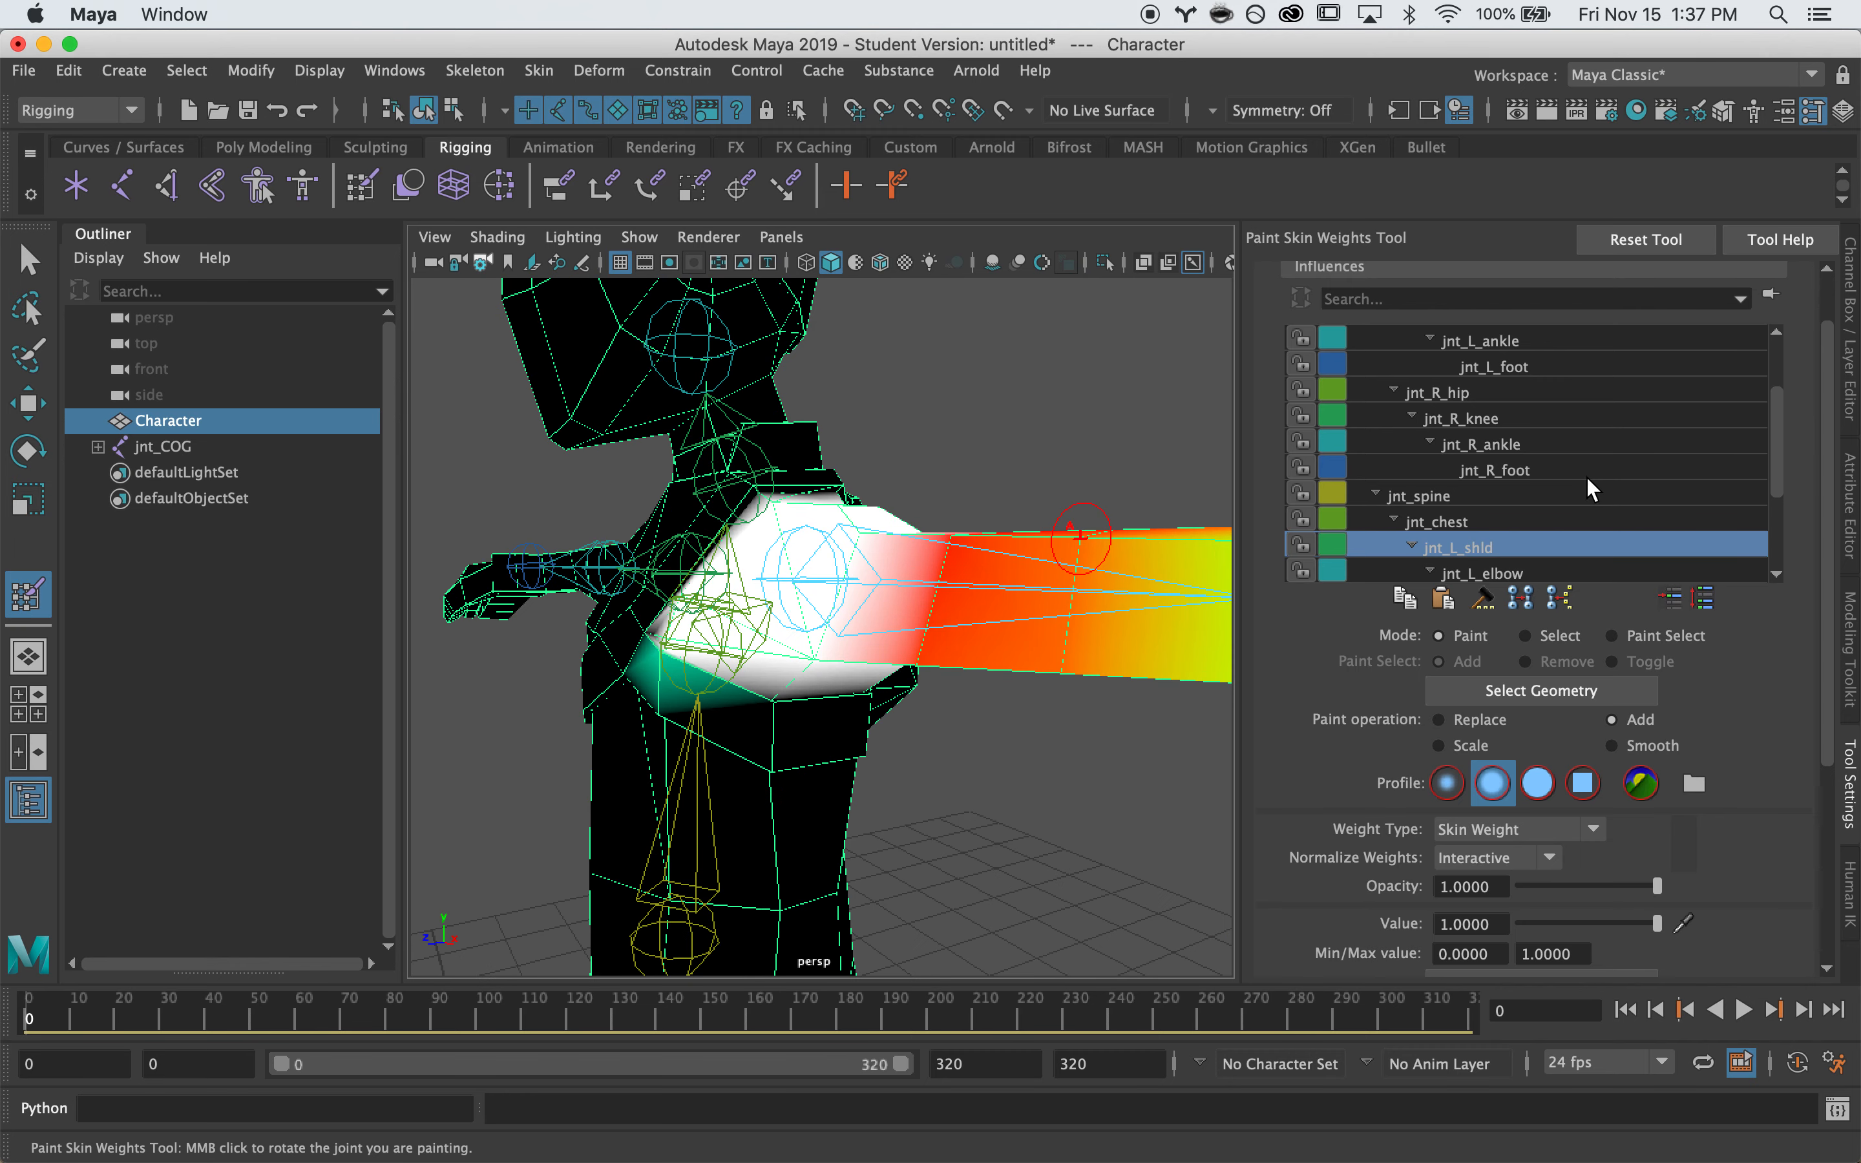
Cover the orange smear with jnt_chest weight, then return to jnt_L_shld
left_click(1471, 519)
left_click_drag(660, 677, 663, 671)
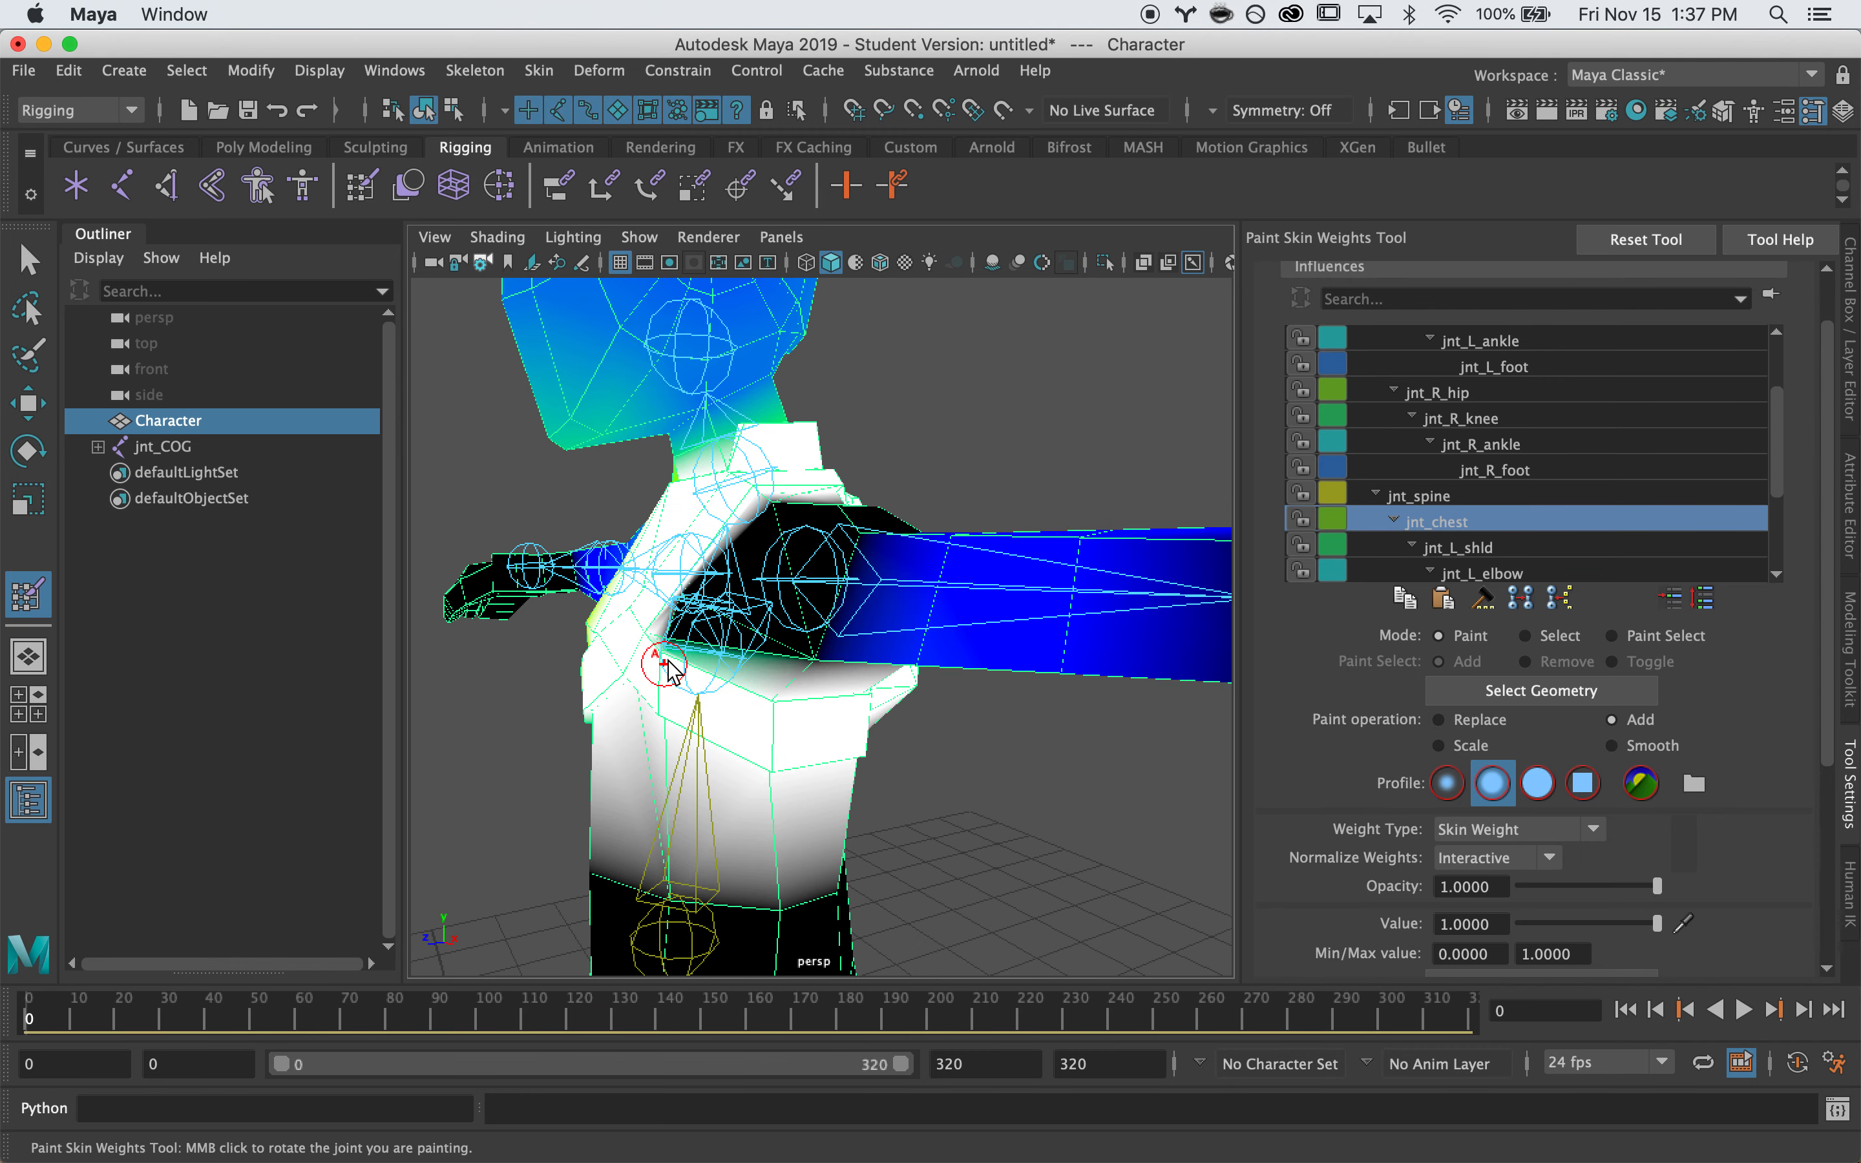
left_click(1457, 547)
Set brush radius to about 0.0638 and whiten the left arm down to the elbow
mouse_move(704, 695)
right_mouse_down("alt")
mouse_move(1014, 613)
mouse_move(815, 647)
right_mouse_up("alt")
mouse_move(815, 646)
left_mouse_down("alt")
mouse_move(960, 661)
mouse_move(1065, 731)
mouse_move(1128, 622)
left_mouse_up("alt")
middle_click_drag(1129, 622, 819, 625, "alt")
mouse_move(889, 537)
left_mouse_down()
mouse_move(805, 775)
mouse_move(847, 645)
left_mouse_up()
key("b")
left_click_drag(847, 645, 975, 762)
mouse_move(944, 548)
left_mouse_down()
mouse_move(995, 723)
mouse_move(947, 419)
left_mouse_up()
mouse_move(948, 420)
left_mouse_down()
mouse_move(872, 484)
mouse_move(785, 477)
mouse_move(727, 498)
mouse_move(781, 357)
mouse_move(919, 745)
mouse_move(955, 557)
mouse_move(980, 670)
mouse_move(872, 698)
mouse_move(1137, 644)
left_mouse_up()
Select jnt_L_elbow and paint its weight over the red forearm area
left_click(1509, 575)
right_click_drag(922, 632, 885, 674, "alt")
mouse_move(885, 674)
left_mouse_down("alt")
mouse_move(947, 656)
mouse_move(796, 607)
mouse_move(860, 686)
mouse_move(976, 561)
mouse_move(983, 681)
mouse_move(988, 521)
mouse_move(826, 573)
left_mouse_up("alt")
mouse_move(836, 491)
left_mouse_down()
mouse_move(998, 546)
mouse_move(935, 494)
mouse_move(869, 315)
left_mouse_up()
left_click_drag(885, 615, 915, 739, "alt")
scroll(1472, 537, "down", 3)
Select jnt_L_wrist and paint wrist weight over the left hand
left_click(1500, 518)
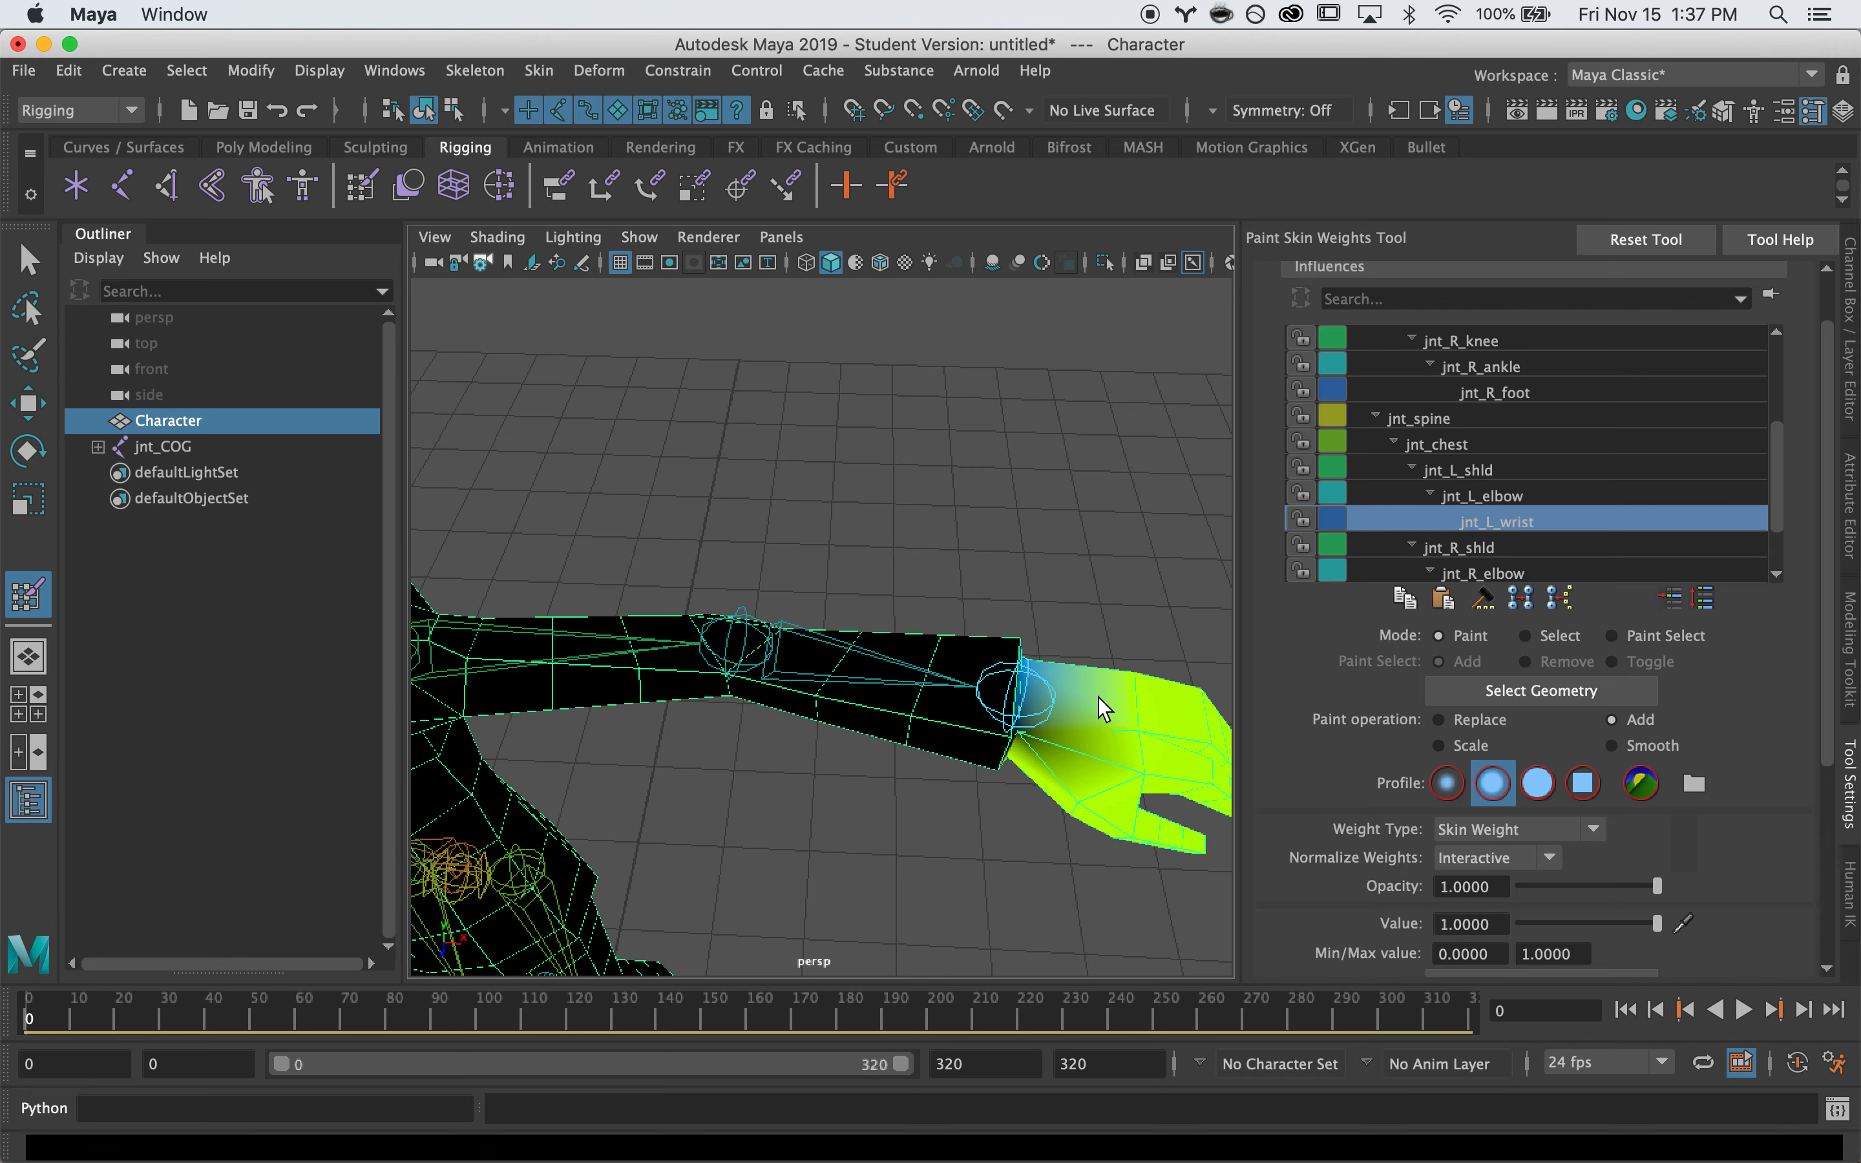
middle_click_drag(1007, 738, 801, 665, "alt")
right_click_drag(802, 665, 941, 629, "alt")
middle_click_drag(942, 629, 935, 622, "alt")
right_click_drag(934, 622, 883, 625, "alt")
mouse_move(882, 625)
left_mouse_down("alt")
mouse_move(640, 412)
mouse_move(831, 627)
mouse_move(768, 613)
left_mouse_up("alt")
key("super+z")
right_click_drag(845, 647, 1019, 640, "alt")
middle_click_drag(1019, 640, 1005, 565, "alt")
mouse_move(735, 540)
left_mouse_down()
mouse_move(704, 528)
mouse_move(769, 461)
mouse_move(815, 625)
mouse_move(771, 682)
left_mouse_up()
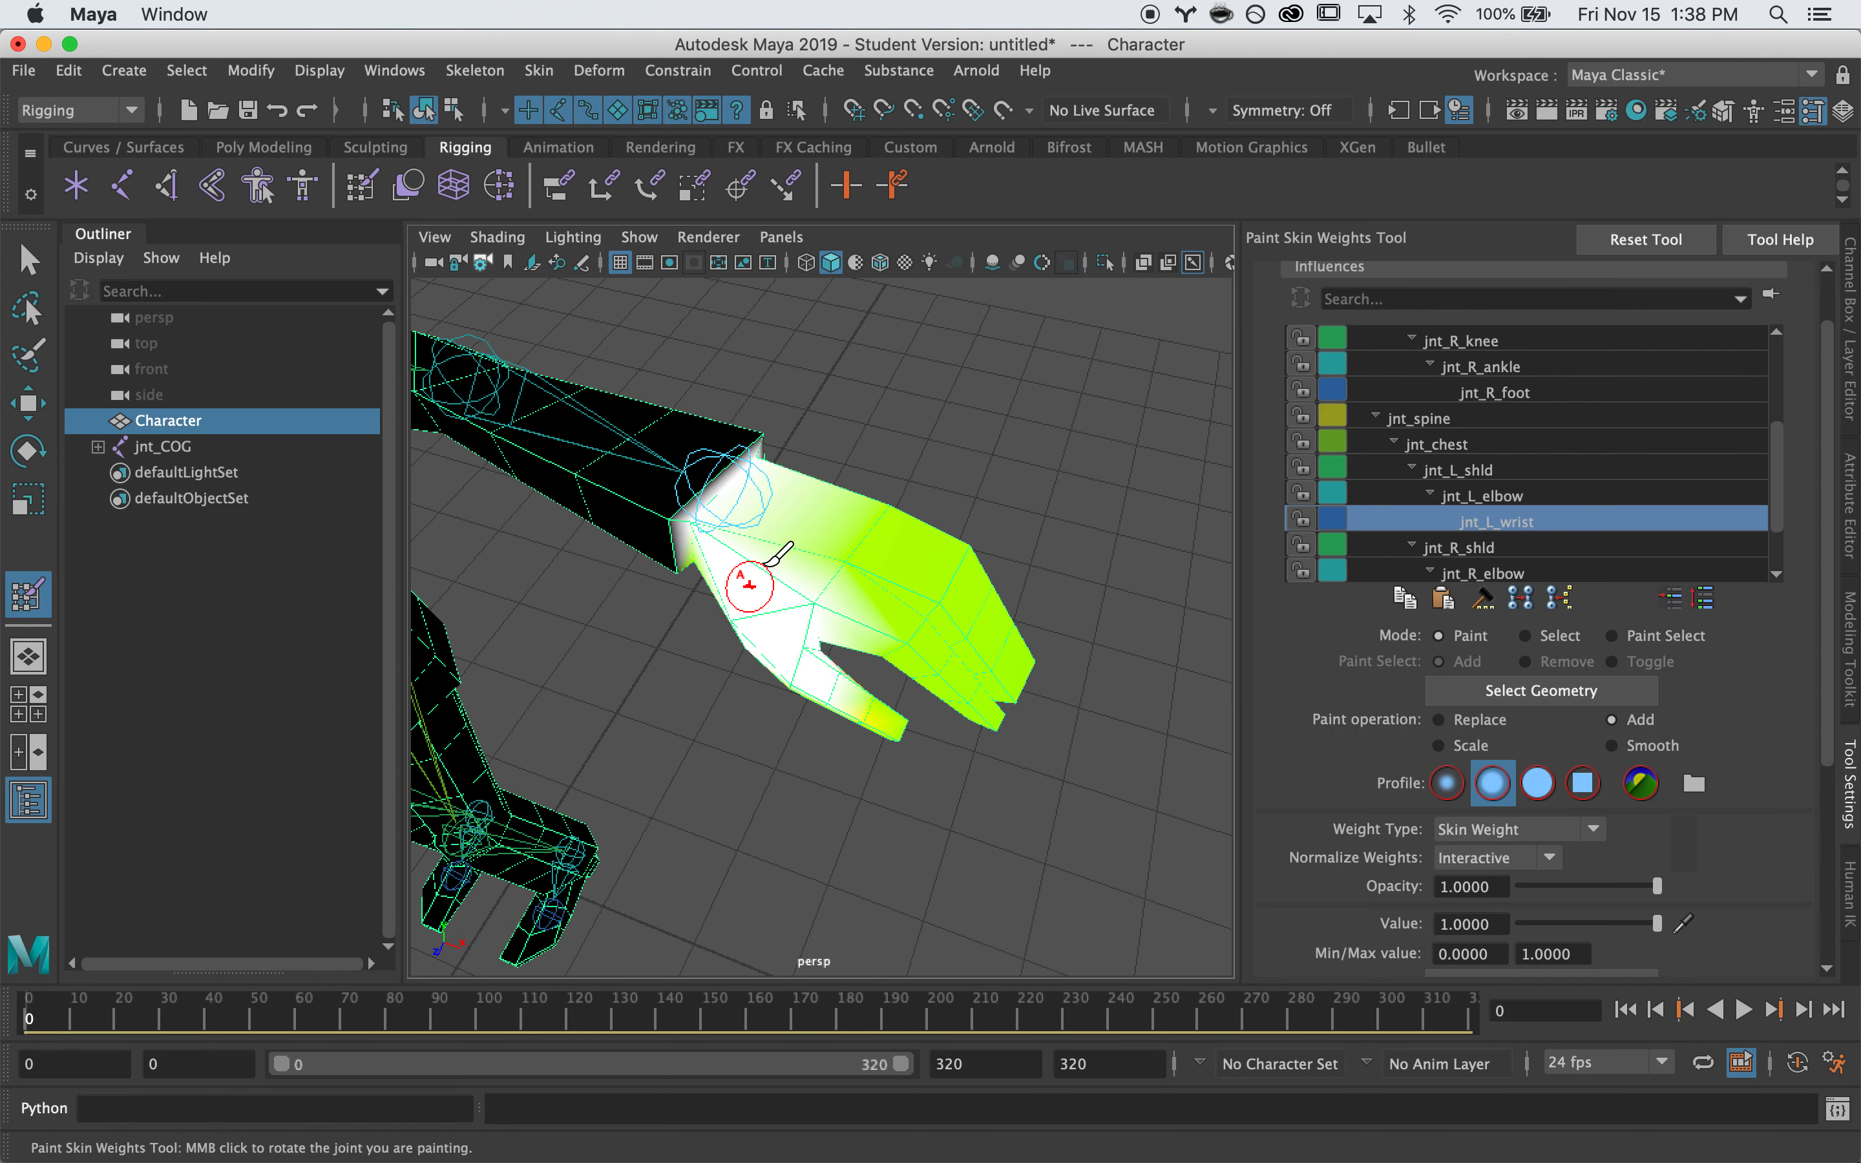
Paint the palm near the wrist and the hand out to the fingertips fully white
mouse_move(765, 563)
left_mouse_down("alt")
mouse_move(744, 503)
mouse_move(826, 418)
left_mouse_up("alt")
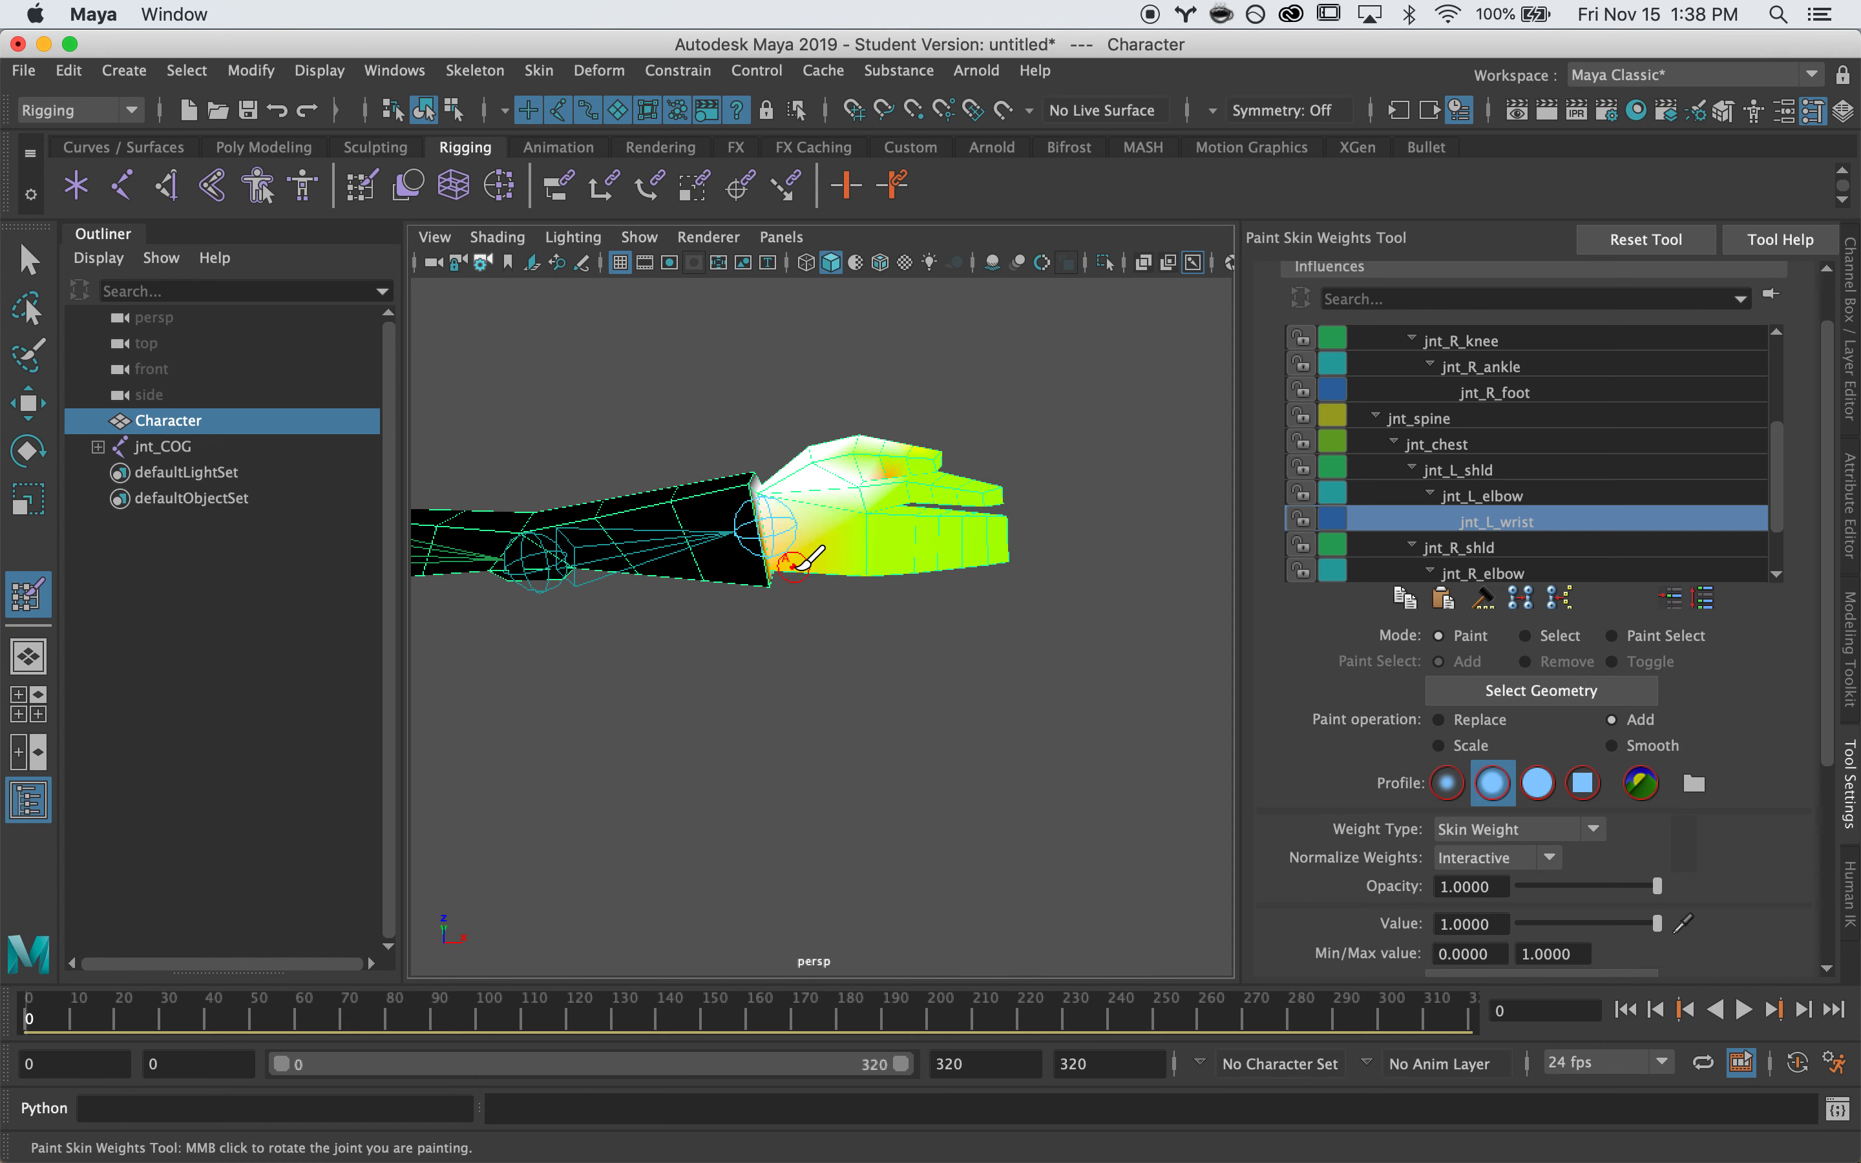
mouse_move(872, 496)
left_mouse_down()
mouse_move(862, 552)
mouse_move(963, 519)
left_mouse_up()
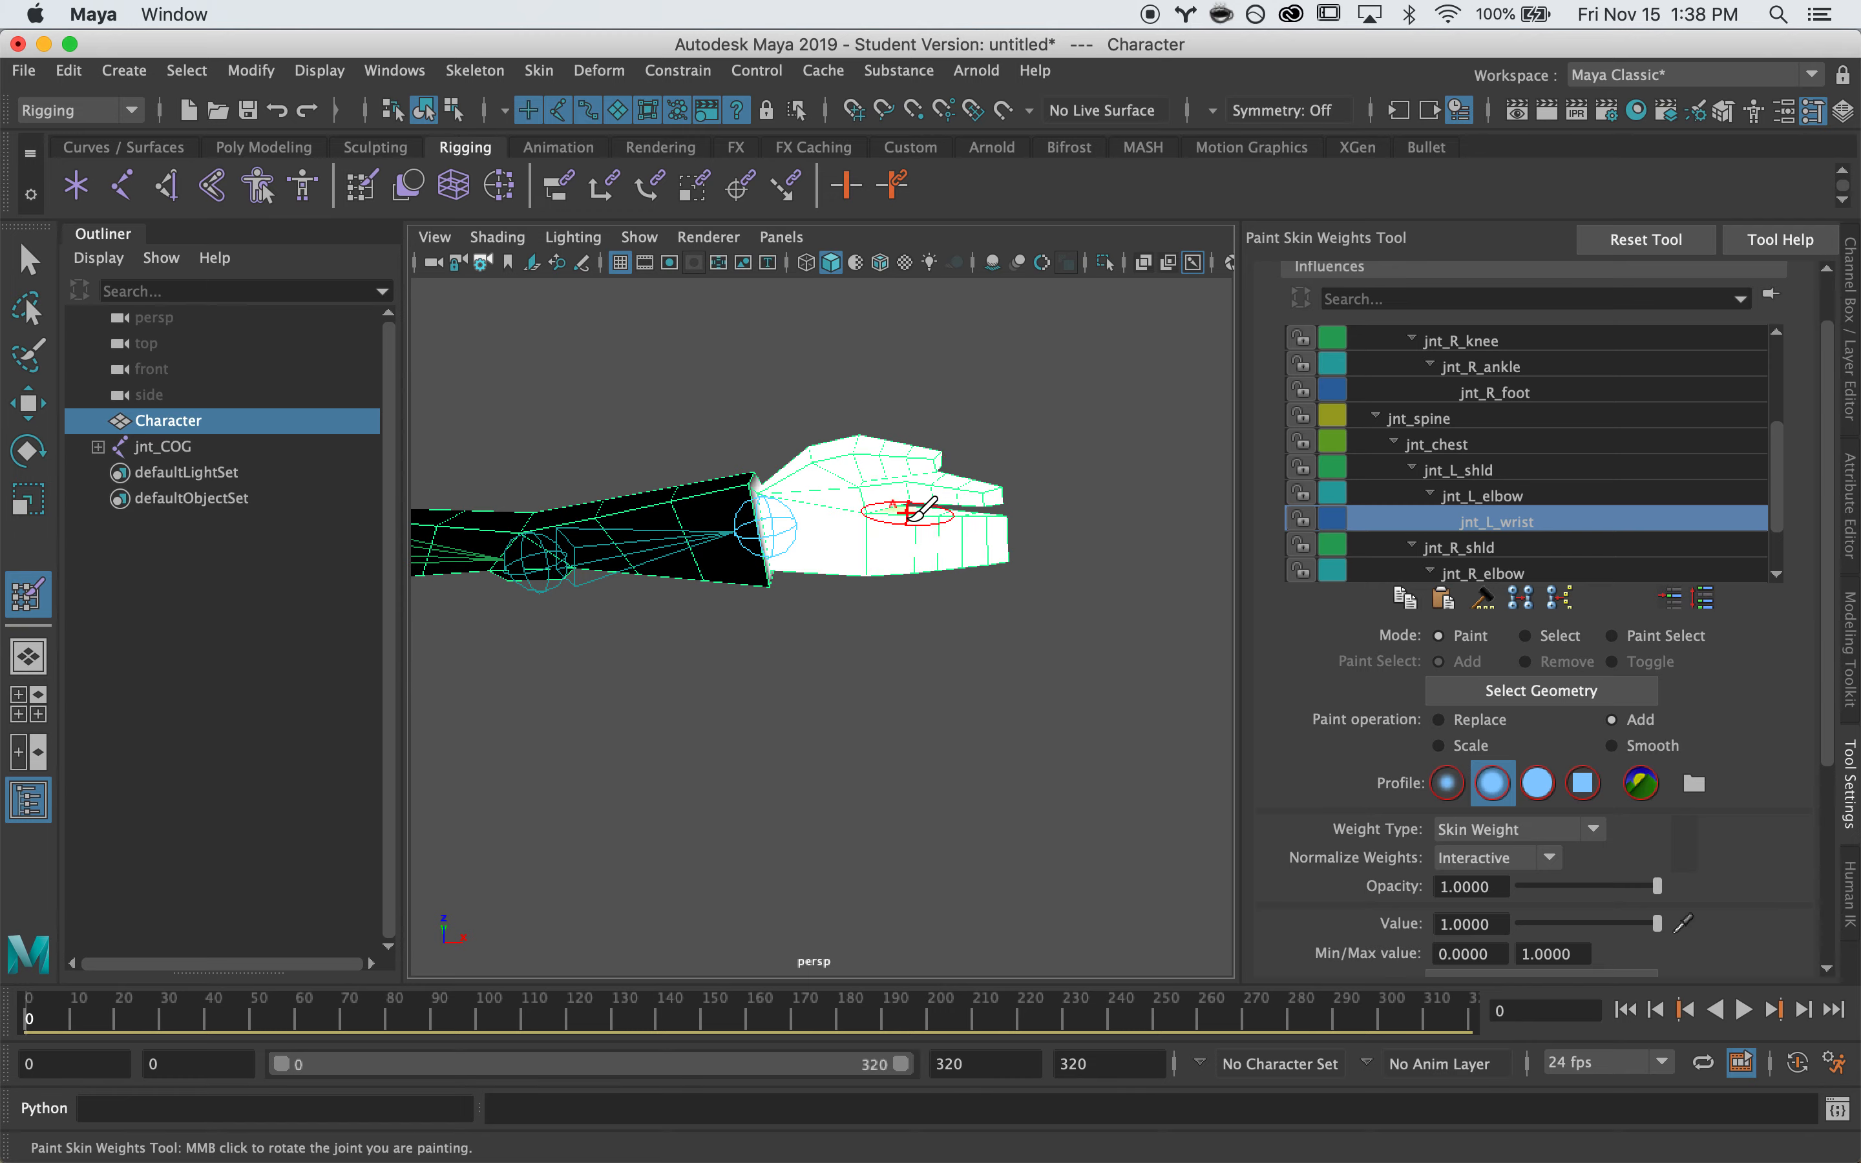
mouse_move(931, 627)
left_mouse_down("alt")
mouse_move(561, 694)
mouse_move(570, 777)
left_mouse_up("alt")
mouse_move(615, 536)
left_mouse_down()
mouse_move(738, 600)
mouse_move(651, 723)
mouse_move(510, 698)
mouse_move(1056, 573)
left_mouse_up()
right_click_drag(1055, 573, 863, 677, "alt")
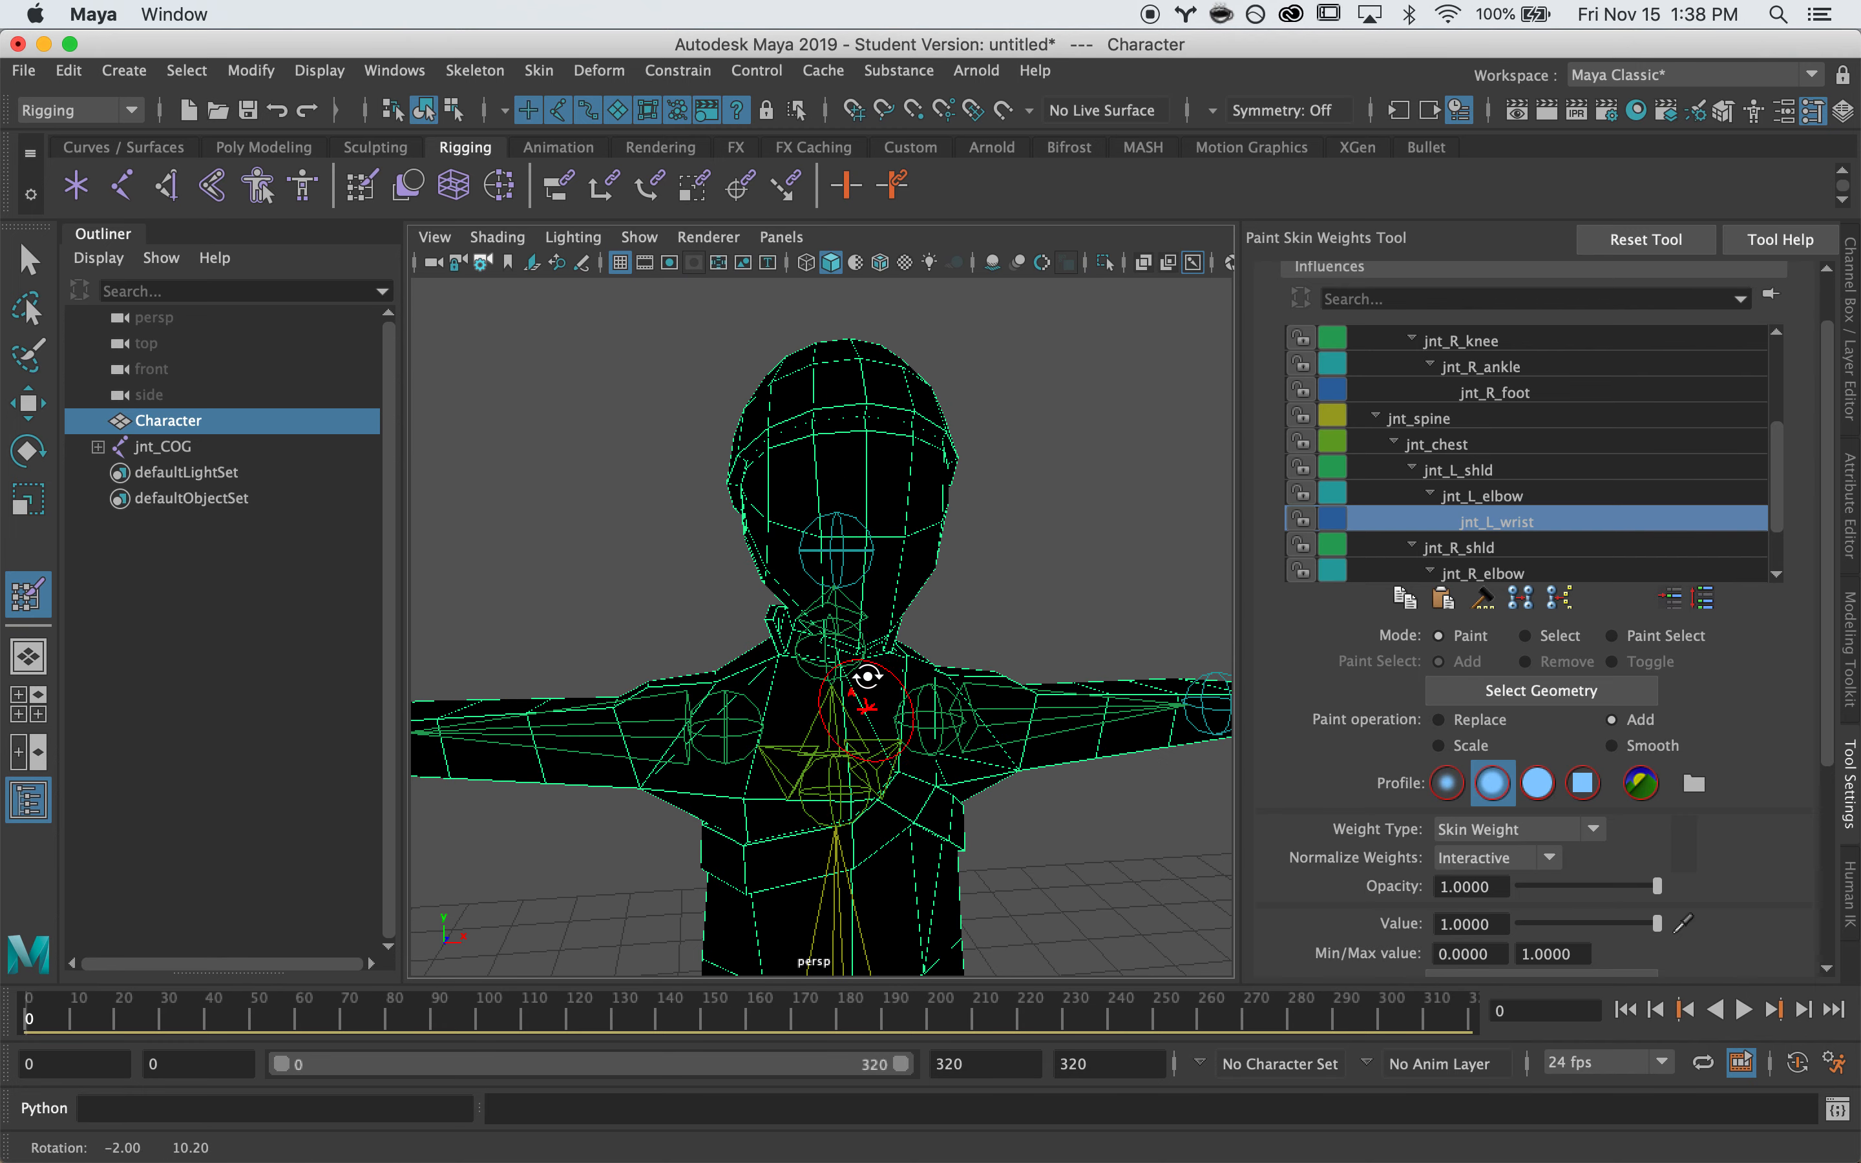
scroll(1435, 494, "down", 3)
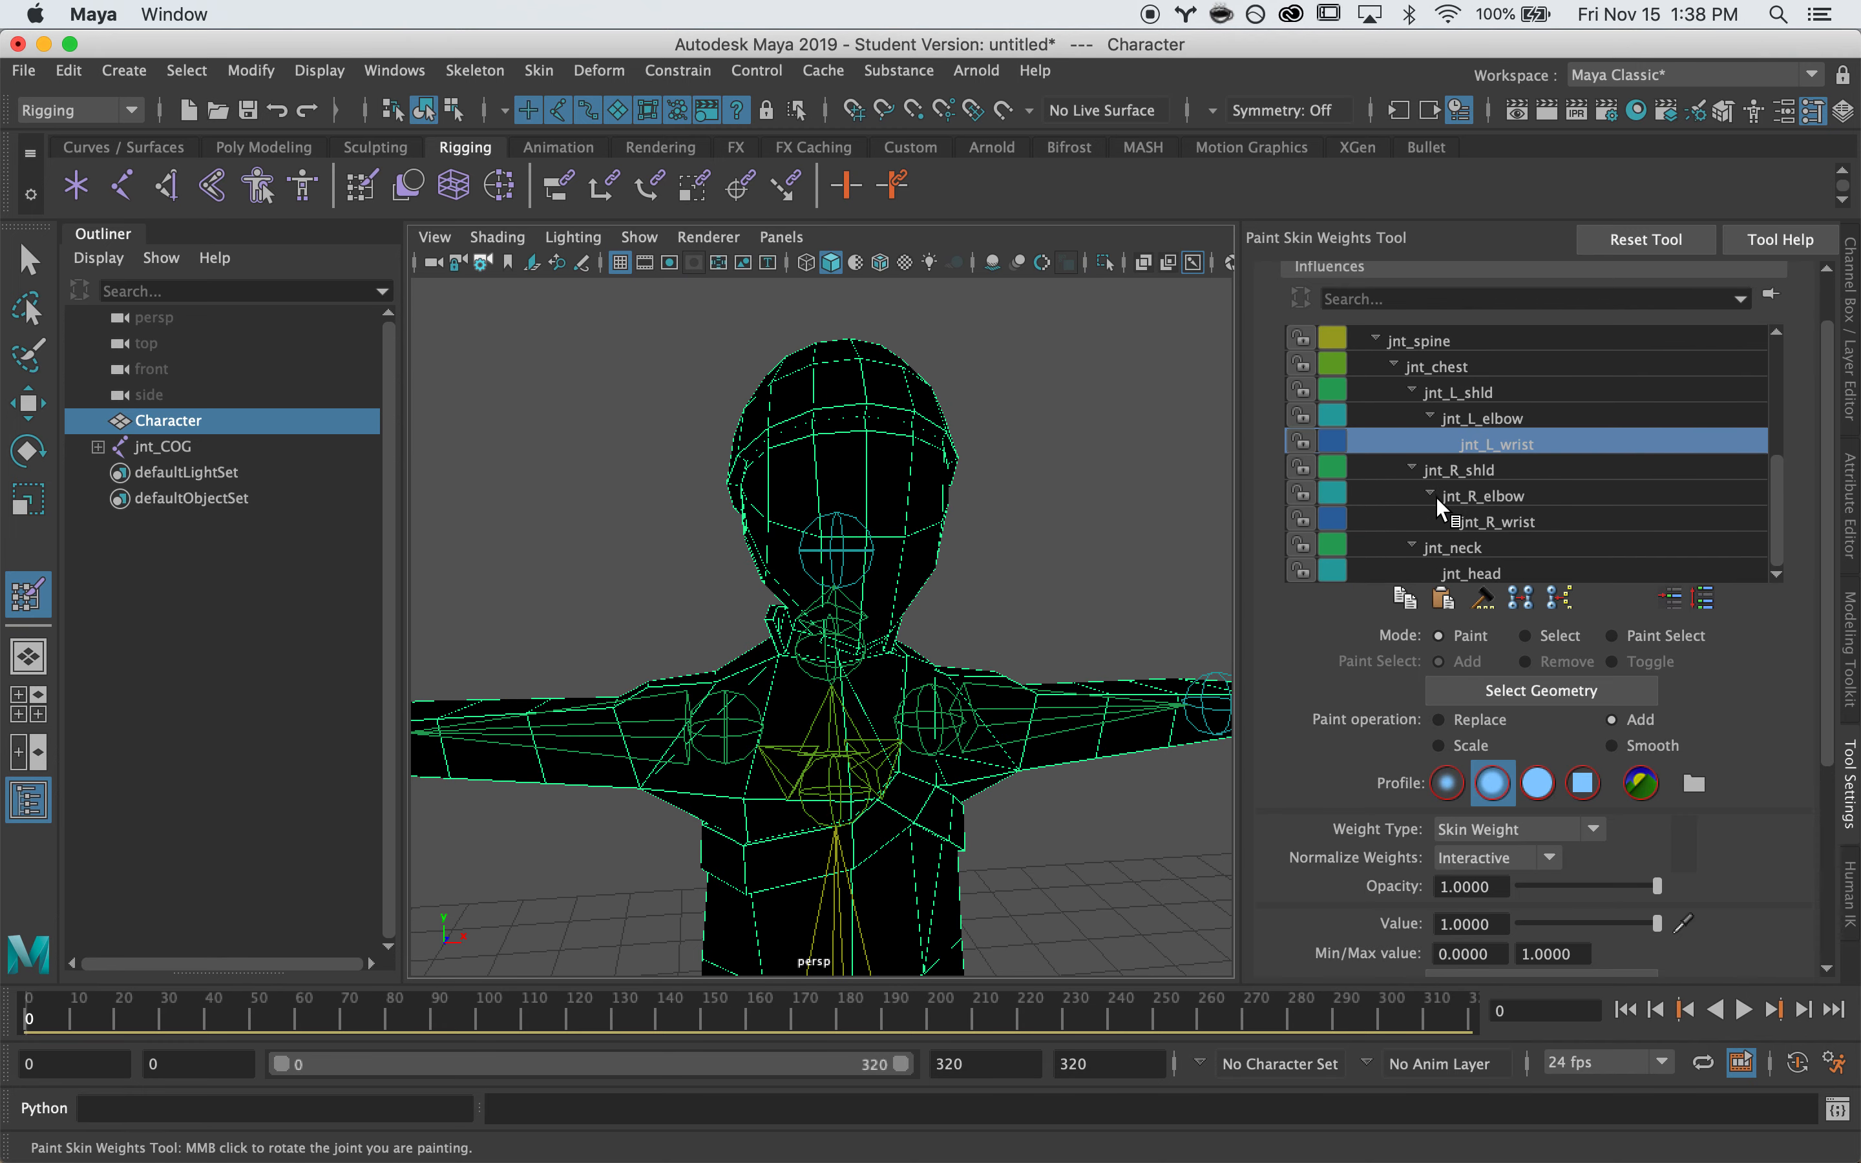
left_click(1437, 549)
Work jnt_neck's weights around the collar, viewing the neck from front, side and above
mouse_move(646, 652)
right_mouse_down("alt")
mouse_move(946, 562)
mouse_move(892, 450)
right_mouse_up("alt")
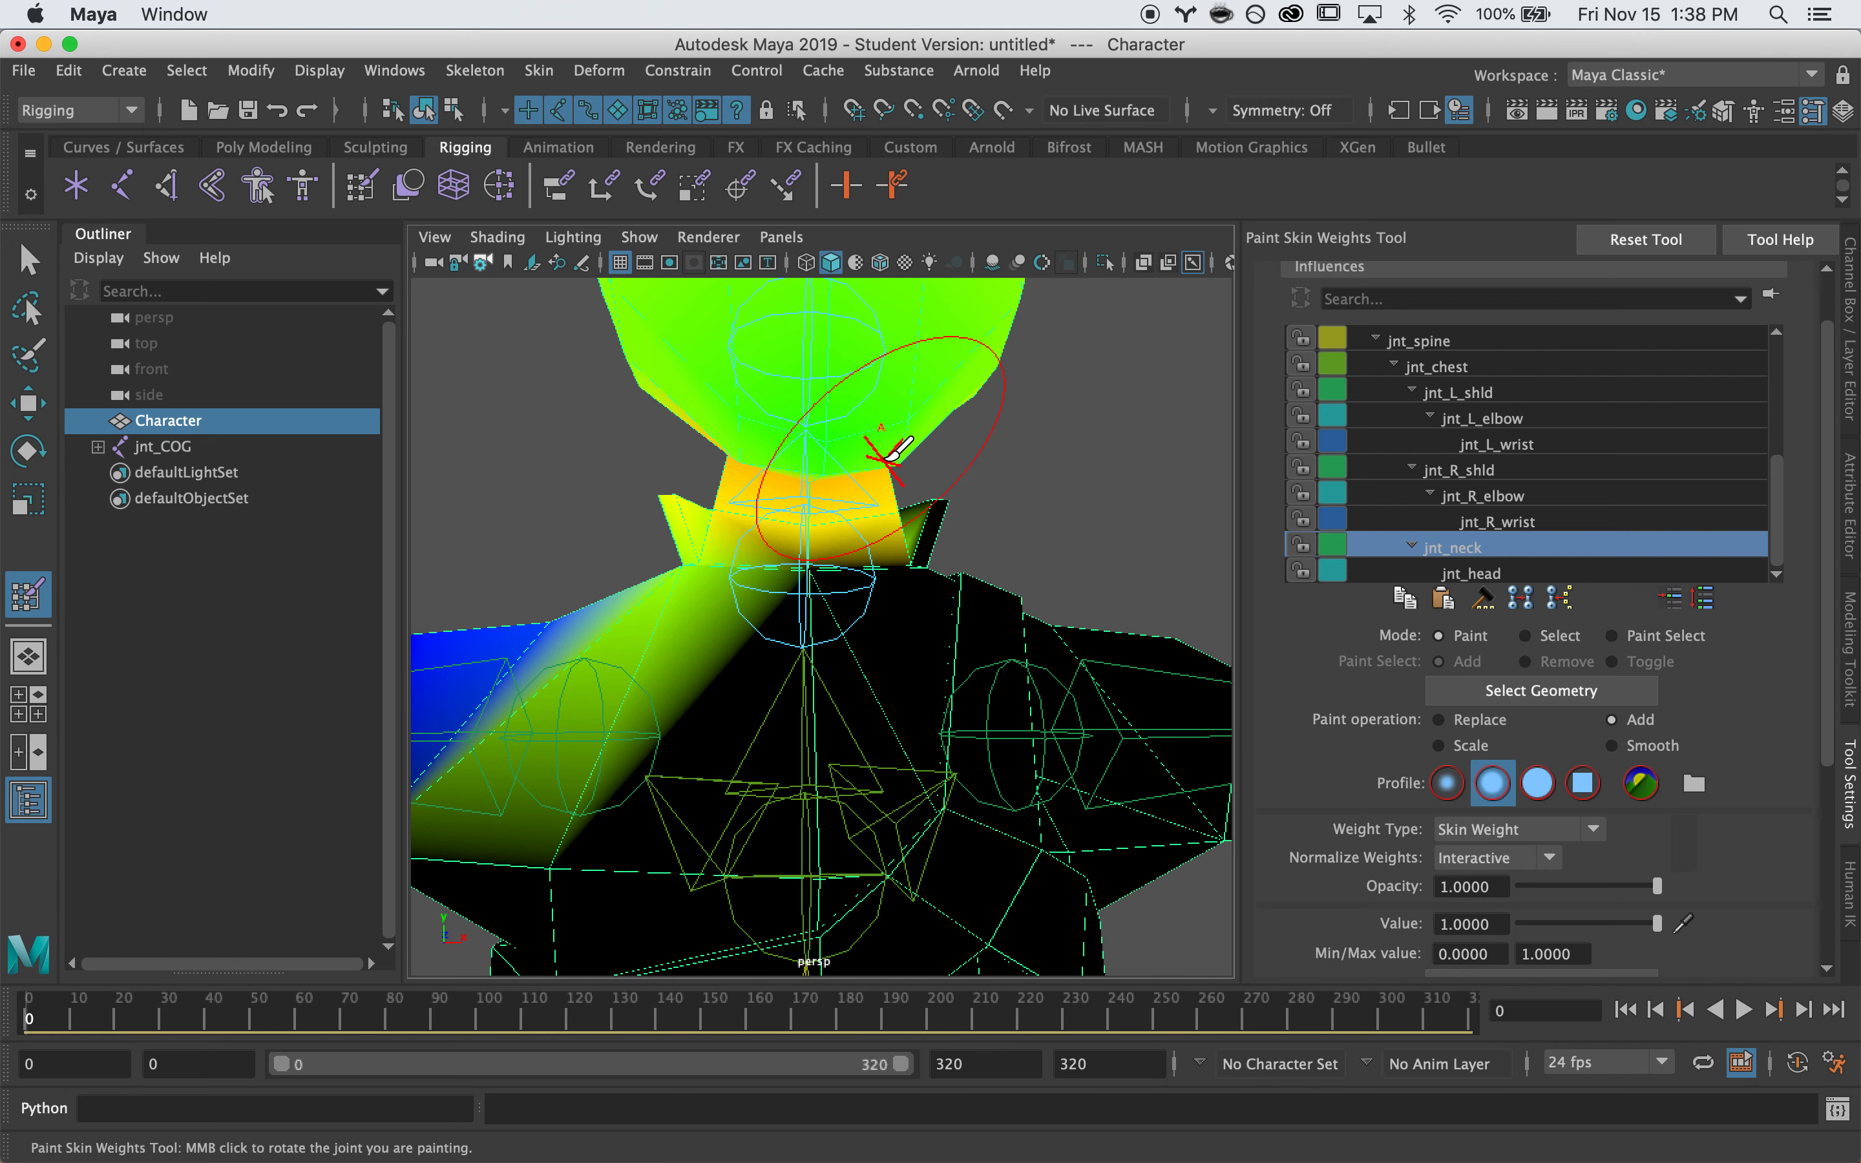
left_click_drag(767, 483, 804, 486, "alt")
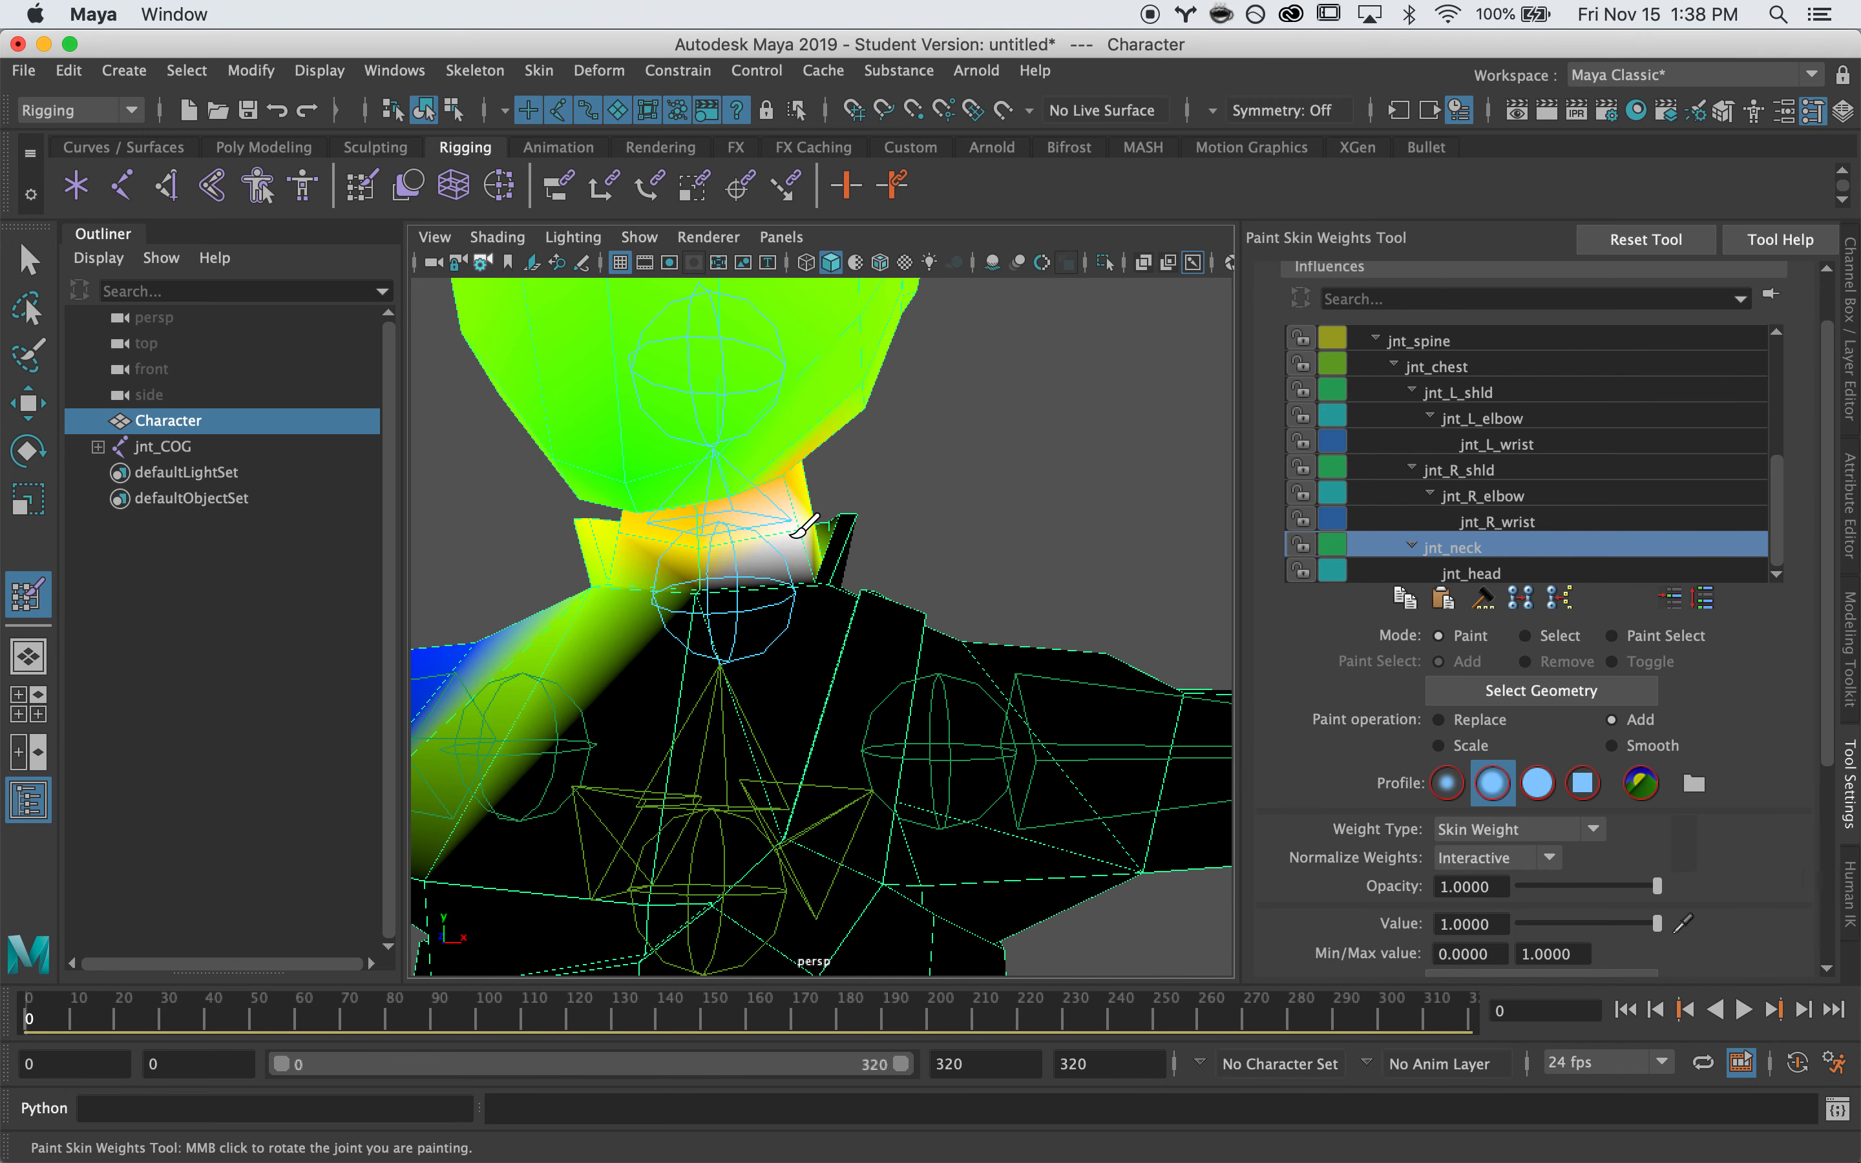
mouse_move(677, 548)
left_mouse_down("alt")
mouse_move(462, 665)
mouse_move(810, 582)
mouse_move(669, 638)
mouse_move(644, 680)
left_mouse_up("alt")
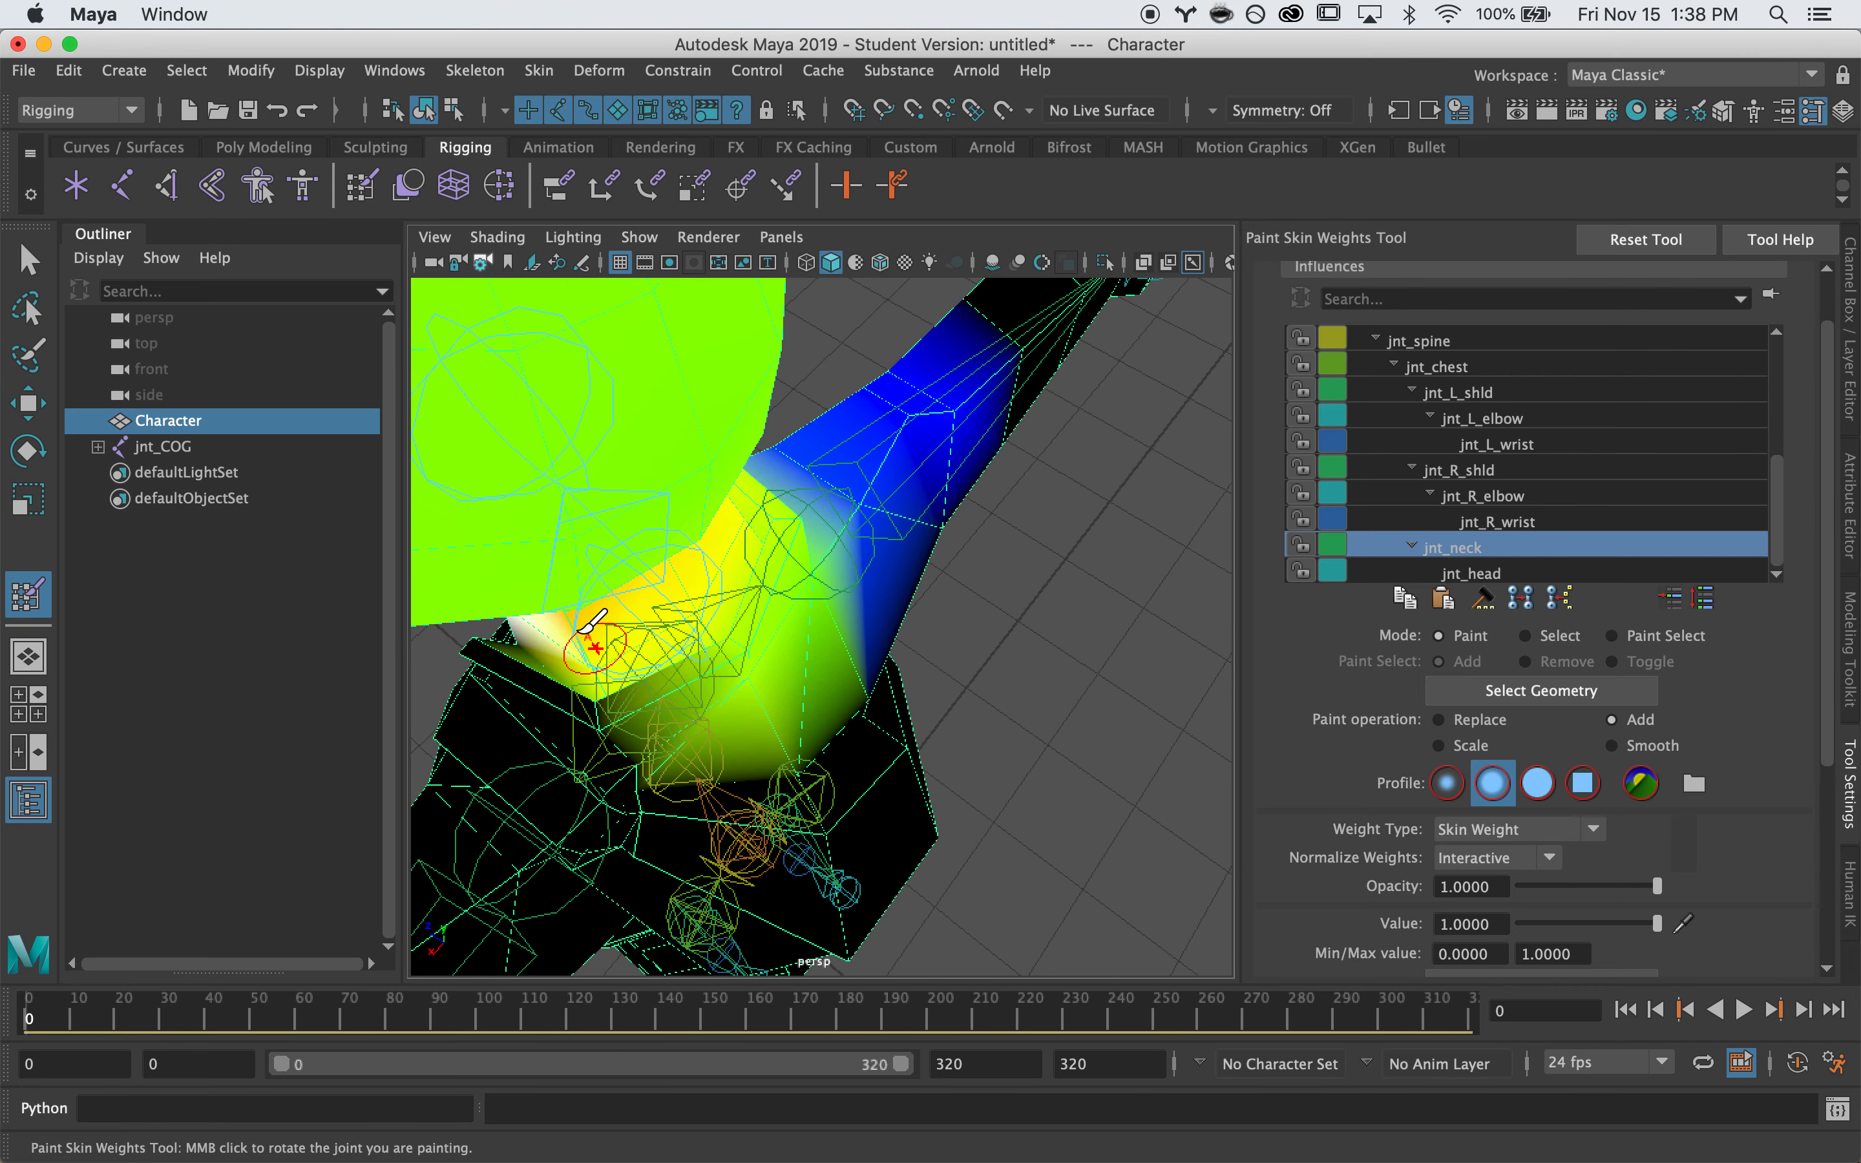
mouse_move(658, 578)
left_mouse_down("alt")
mouse_move(731, 550)
mouse_move(755, 567)
mouse_move(850, 526)
left_mouse_up("alt")
mouse_move(879, 631)
left_mouse_down("alt")
mouse_move(1043, 532)
mouse_move(922, 540)
mouse_move(851, 594)
mouse_move(785, 607)
mouse_move(919, 594)
mouse_move(919, 649)
left_mouse_up("alt")
scroll(919, 649, "up", 5)
scroll(1031, 656, "up", 10)
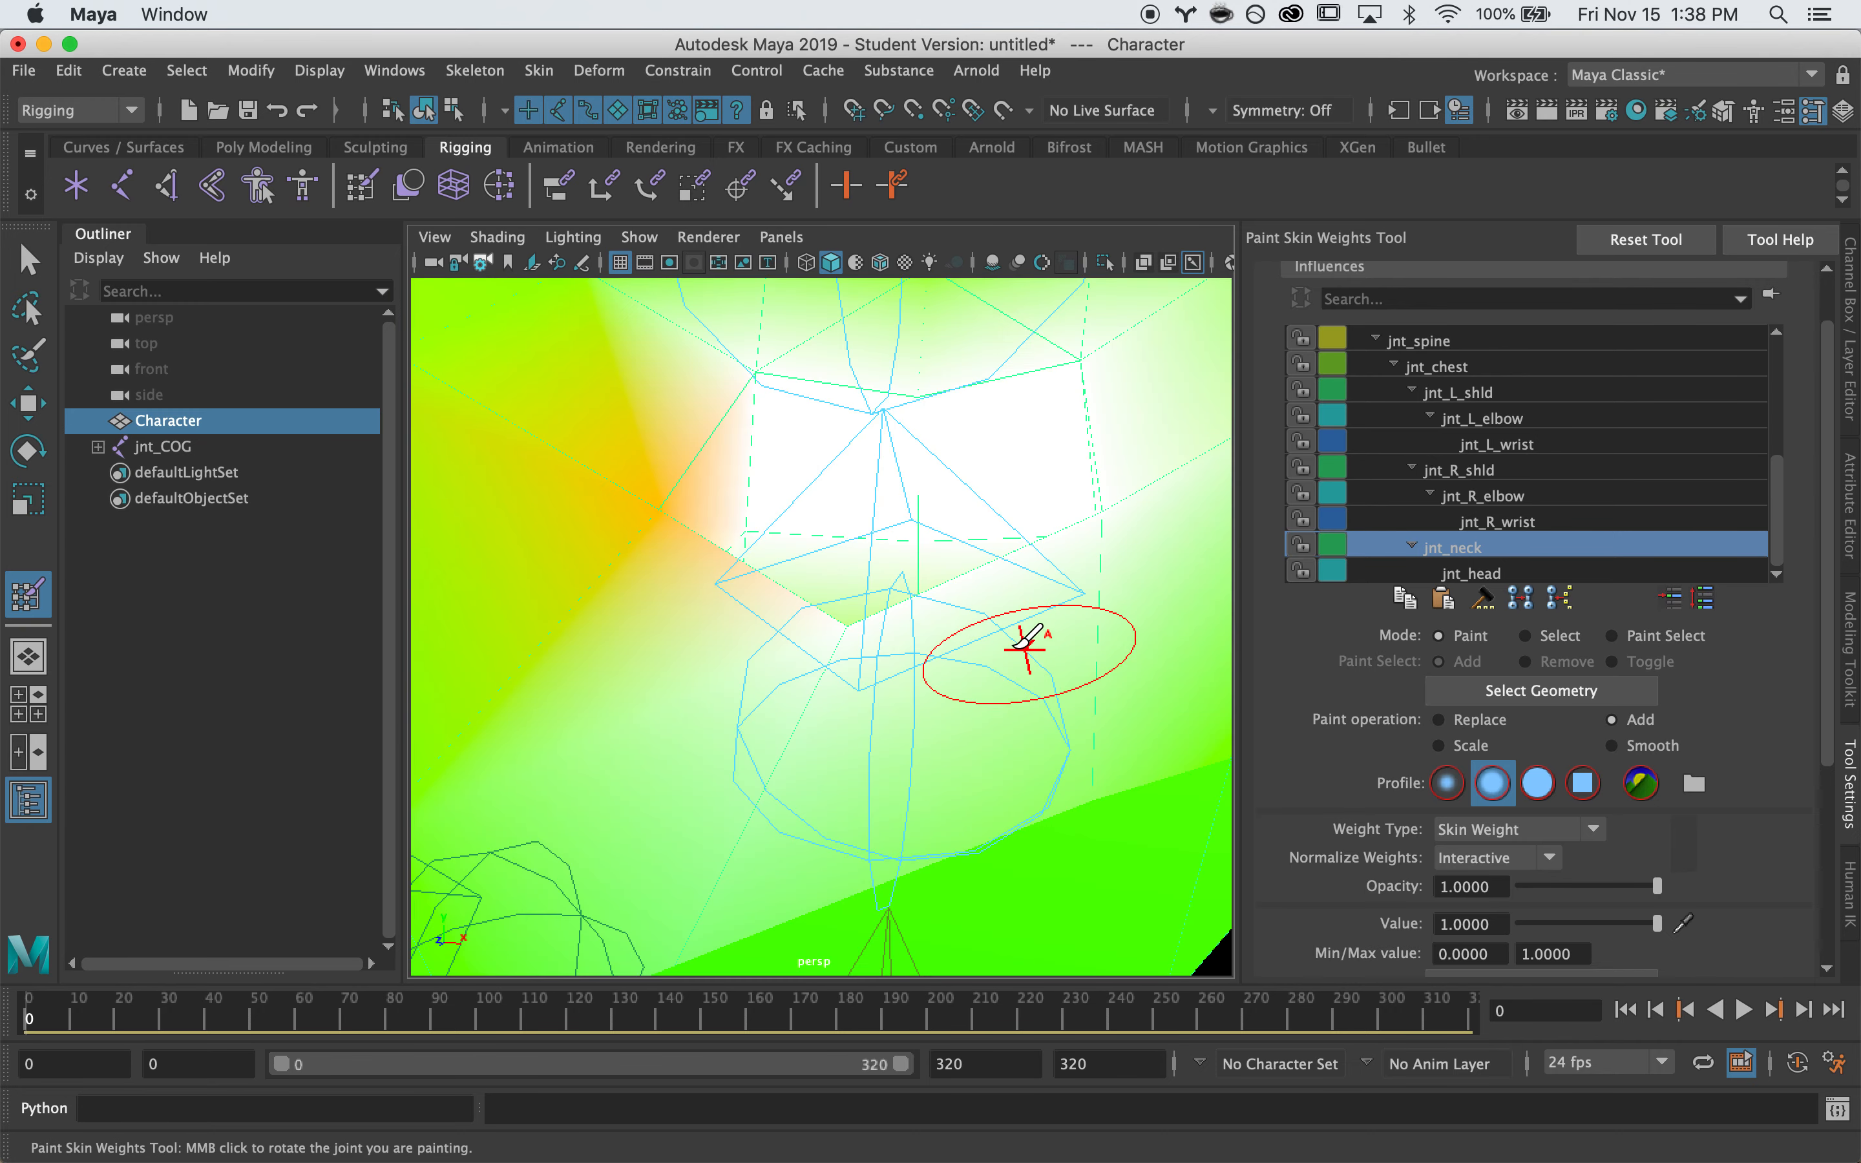
middle_click_drag(826, 619, 1001, 621, "alt")
mouse_move(1000, 615)
left_mouse_down("alt")
mouse_move(931, 632)
mouse_move(922, 671)
mouse_move(868, 633)
left_mouse_up("alt")
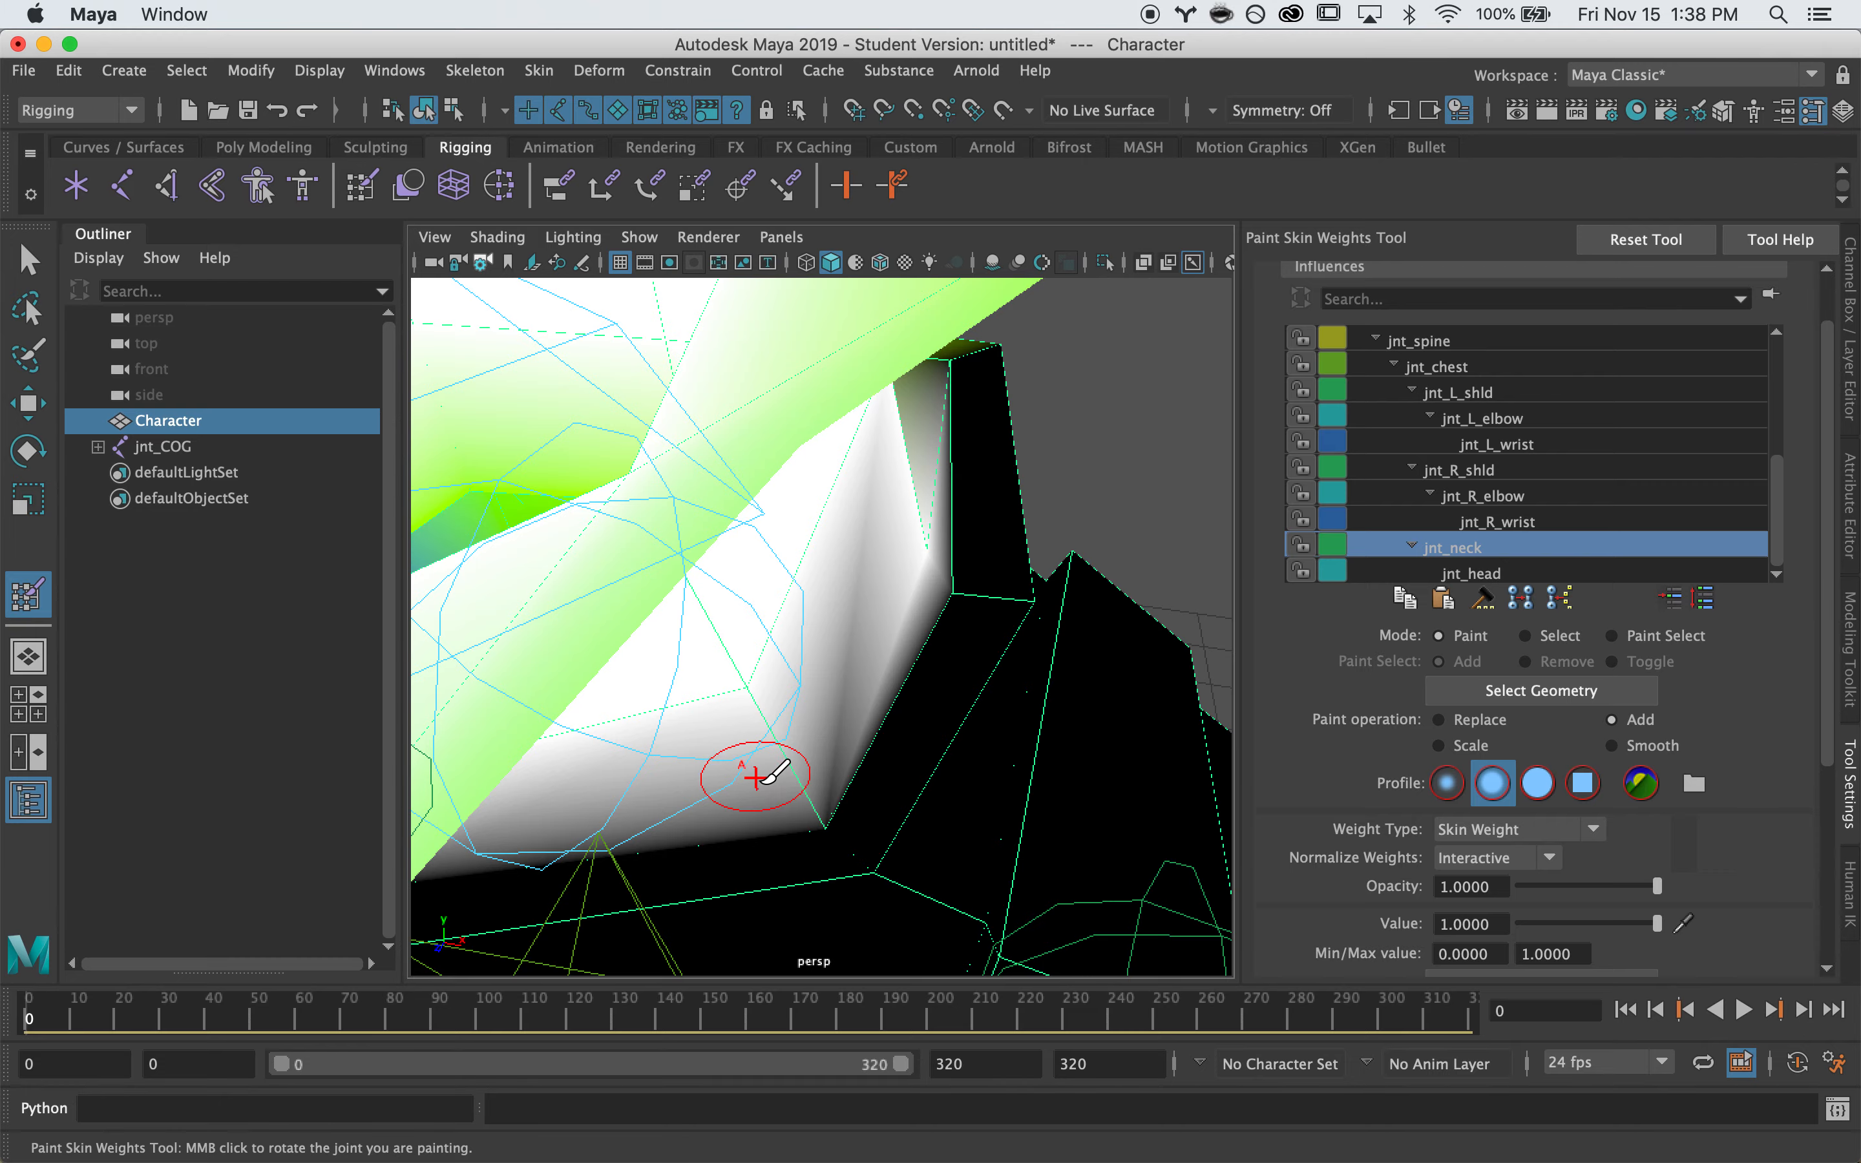
left_click_drag(822, 814, 1154, 489, "alt")
right_click_drag(1153, 489, 997, 492, "alt")
left_click_drag(996, 492, 677, 645, "alt")
mouse_move(602, 643)
right_mouse_down("alt")
mouse_move(1017, 604)
mouse_move(896, 614)
mouse_move(835, 649)
right_mouse_up("alt")
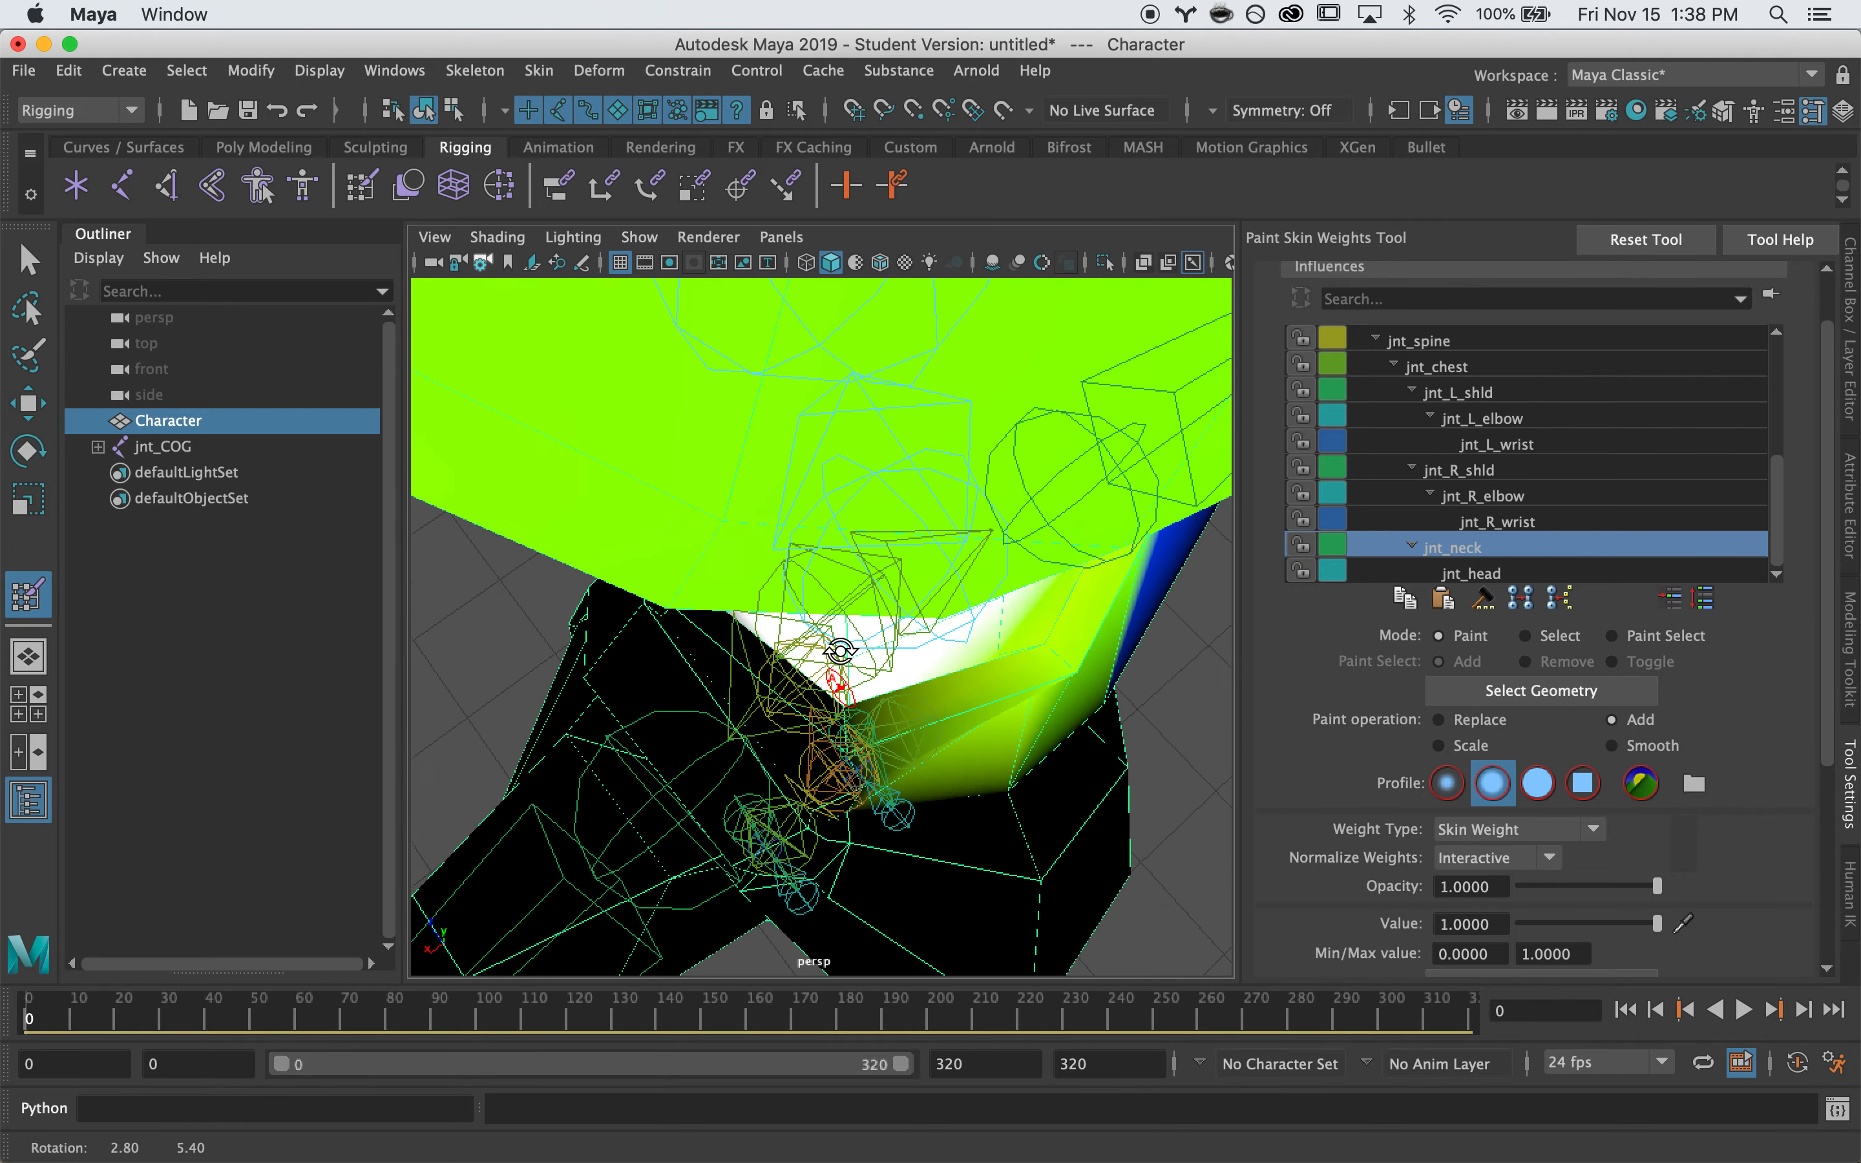
left_click_drag(835, 649, 1004, 524, "alt")
right_click_drag(1003, 525, 719, 642, "alt")
left_click_drag(719, 642, 831, 501, "alt")
Select jnt_head and paint the front, back, sides and top of the head white
left_click(1471, 573)
right_click_drag(885, 520, 975, 488, "alt")
mouse_move(989, 413)
left_mouse_down()
mouse_move(1031, 387)
mouse_move(1149, 425)
mouse_move(842, 471)
mouse_move(873, 407)
mouse_move(773, 431)
left_mouse_up()
left_click_drag(570, 496, 704, 363)
left_click_drag(643, 382, 869, 400, "alt")
mouse_move(723, 421)
left_mouse_down()
mouse_move(837, 346)
mouse_move(541, 393)
mouse_move(951, 393)
left_mouse_up()
mouse_move(812, 362)
left_mouse_down("alt")
mouse_move(1037, 394)
mouse_move(768, 308)
mouse_move(867, 313)
mouse_move(838, 409)
mouse_move(905, 469)
mouse_move(909, 419)
left_mouse_up("alt")
mouse_move(909, 419)
left_mouse_down()
mouse_move(906, 509)
mouse_move(845, 528)
left_mouse_up()
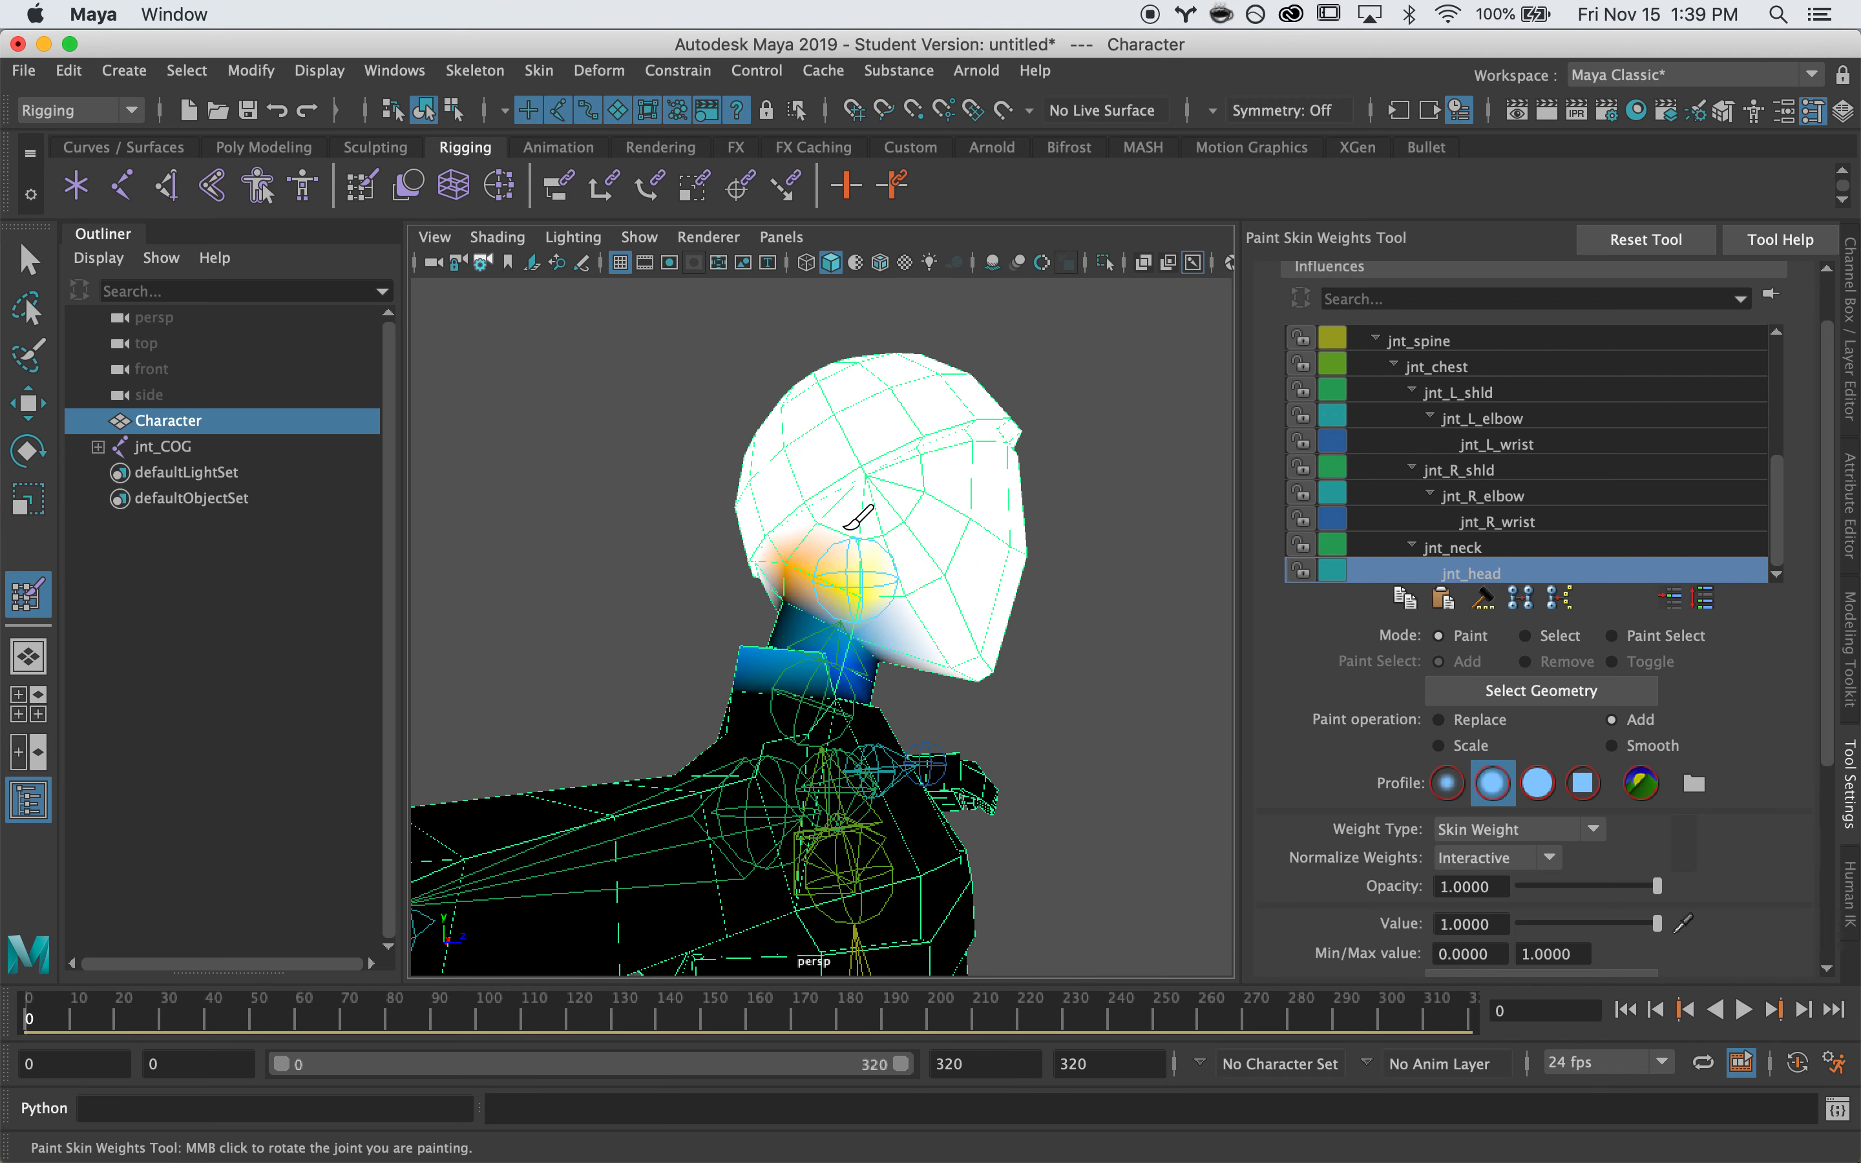
Move around to the back of the neck and reselect jnt_neck's weights
left_click_drag(954, 493, 761, 640, "alt")
scroll(731, 462, "down", 5)
left_click_drag(871, 658, 696, 489, "alt")
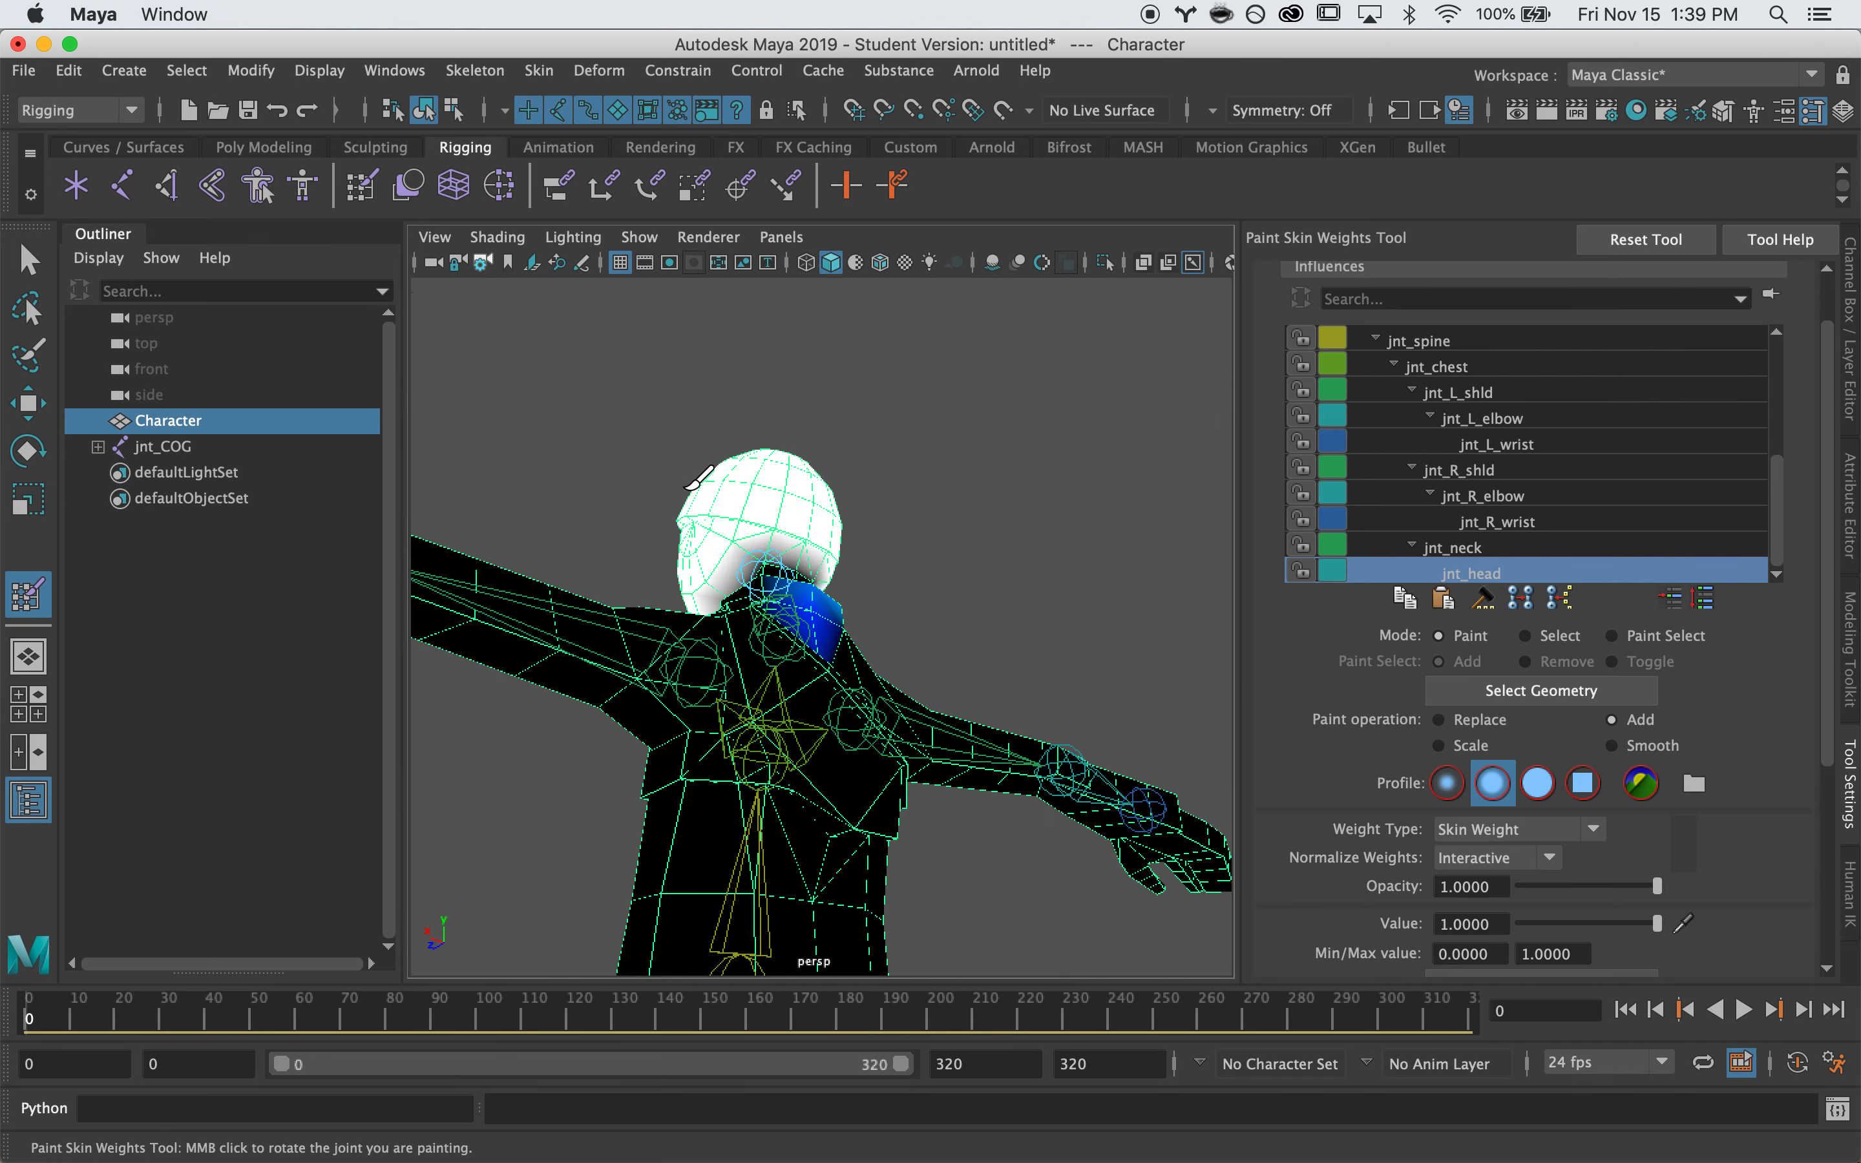
right_click_drag(696, 488, 818, 541, "alt")
left_click_drag(818, 540, 590, 649, "alt")
right_click_drag(590, 648, 619, 650, "alt")
middle_click_drag(619, 650, 697, 506, "alt")
left_click_drag(696, 502, 800, 676, "alt")
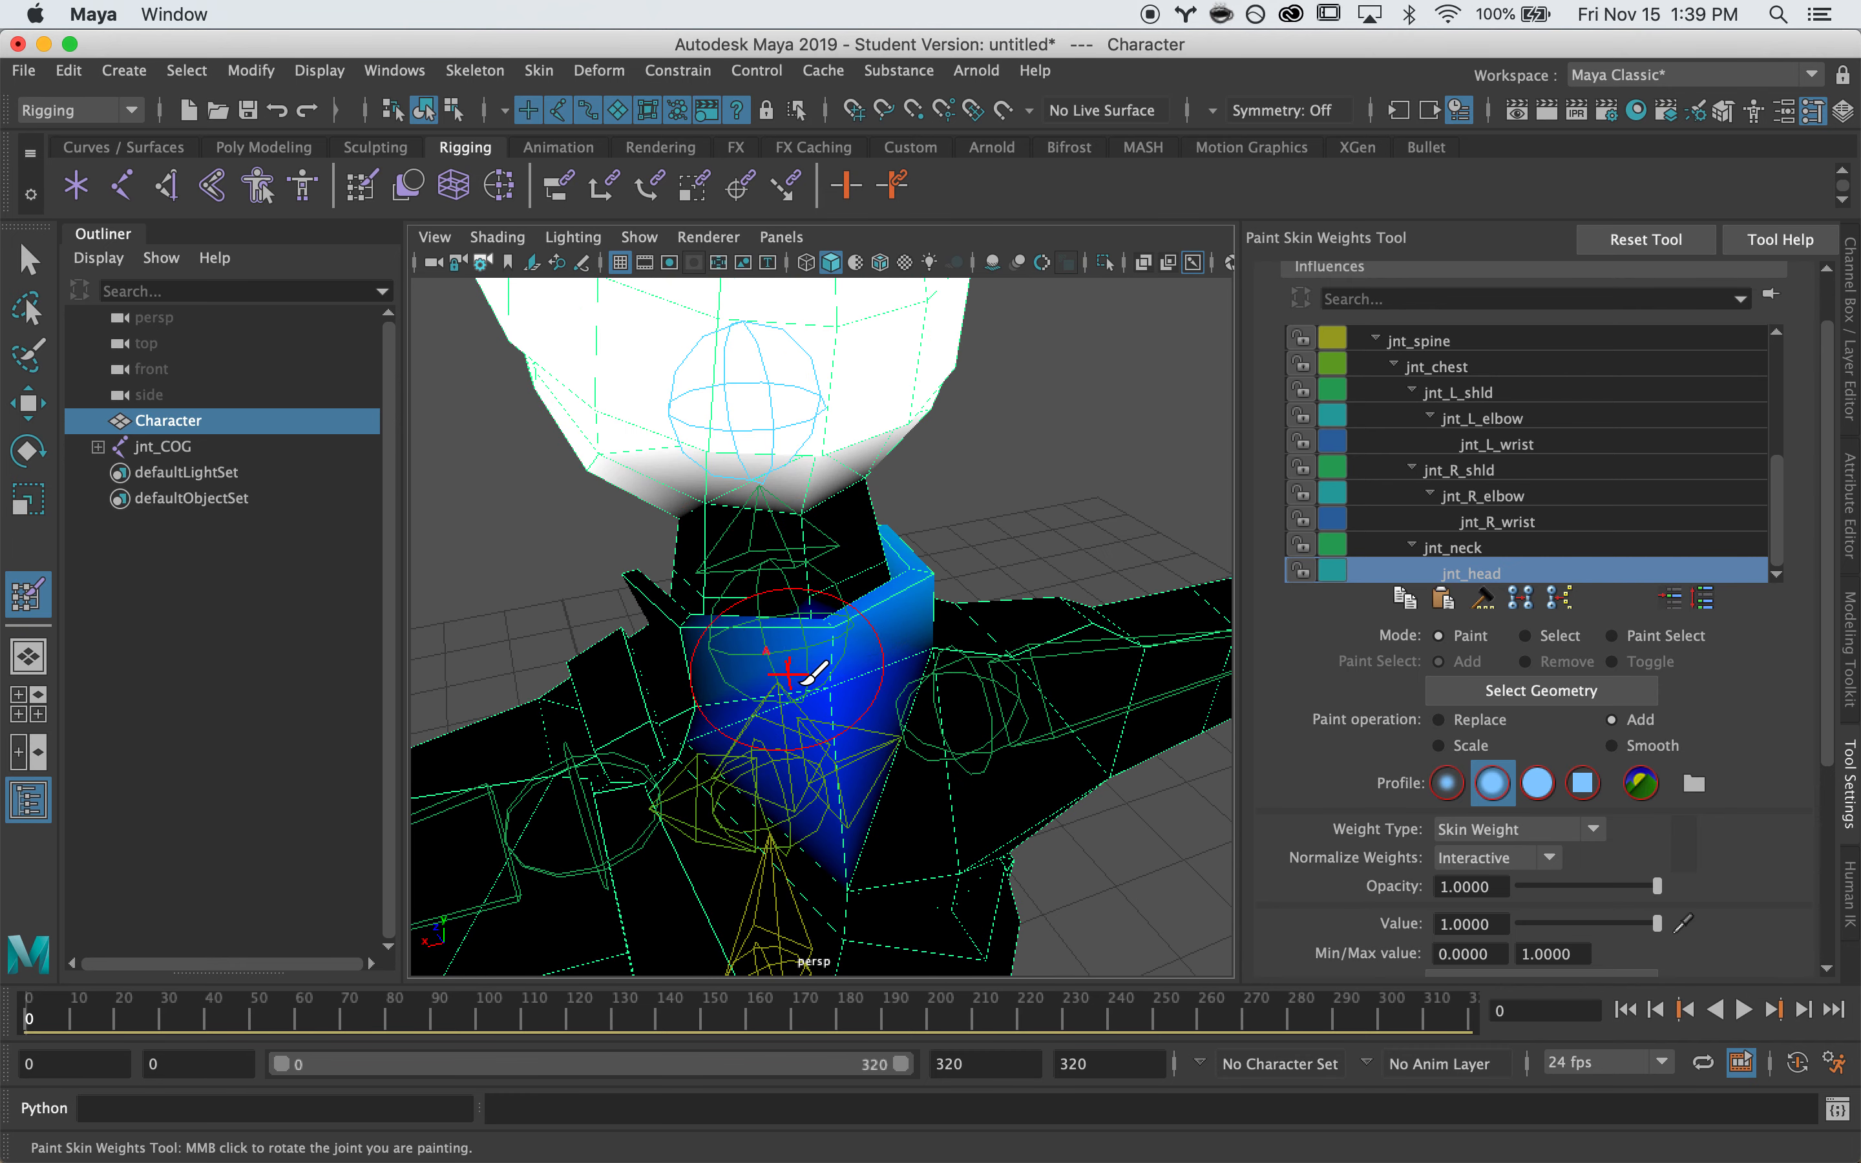
left_click(1522, 542)
scroll(1480, 494, "up", 3)
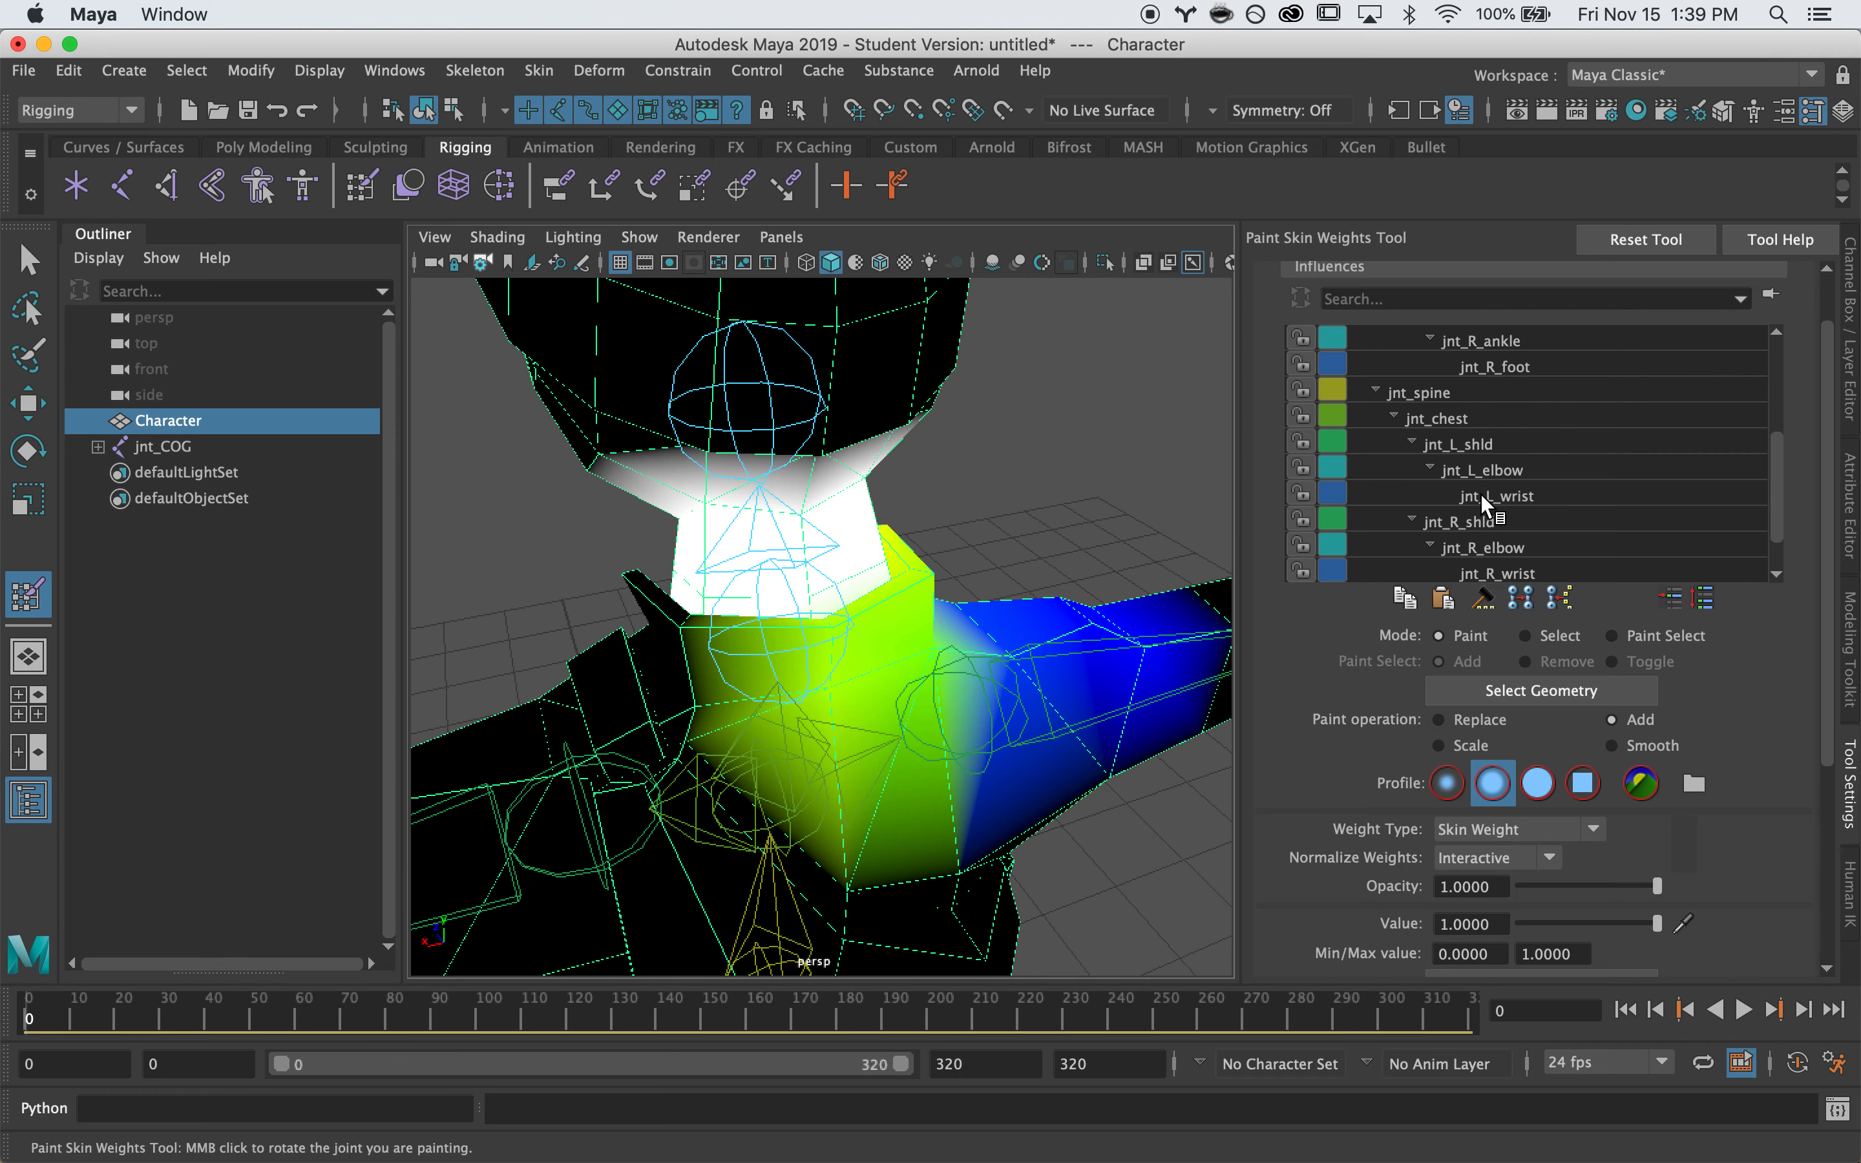
Inspect jnt_chest and jnt_spine weight maps around the torso, ending on jnt_chest
left_click(1482, 495)
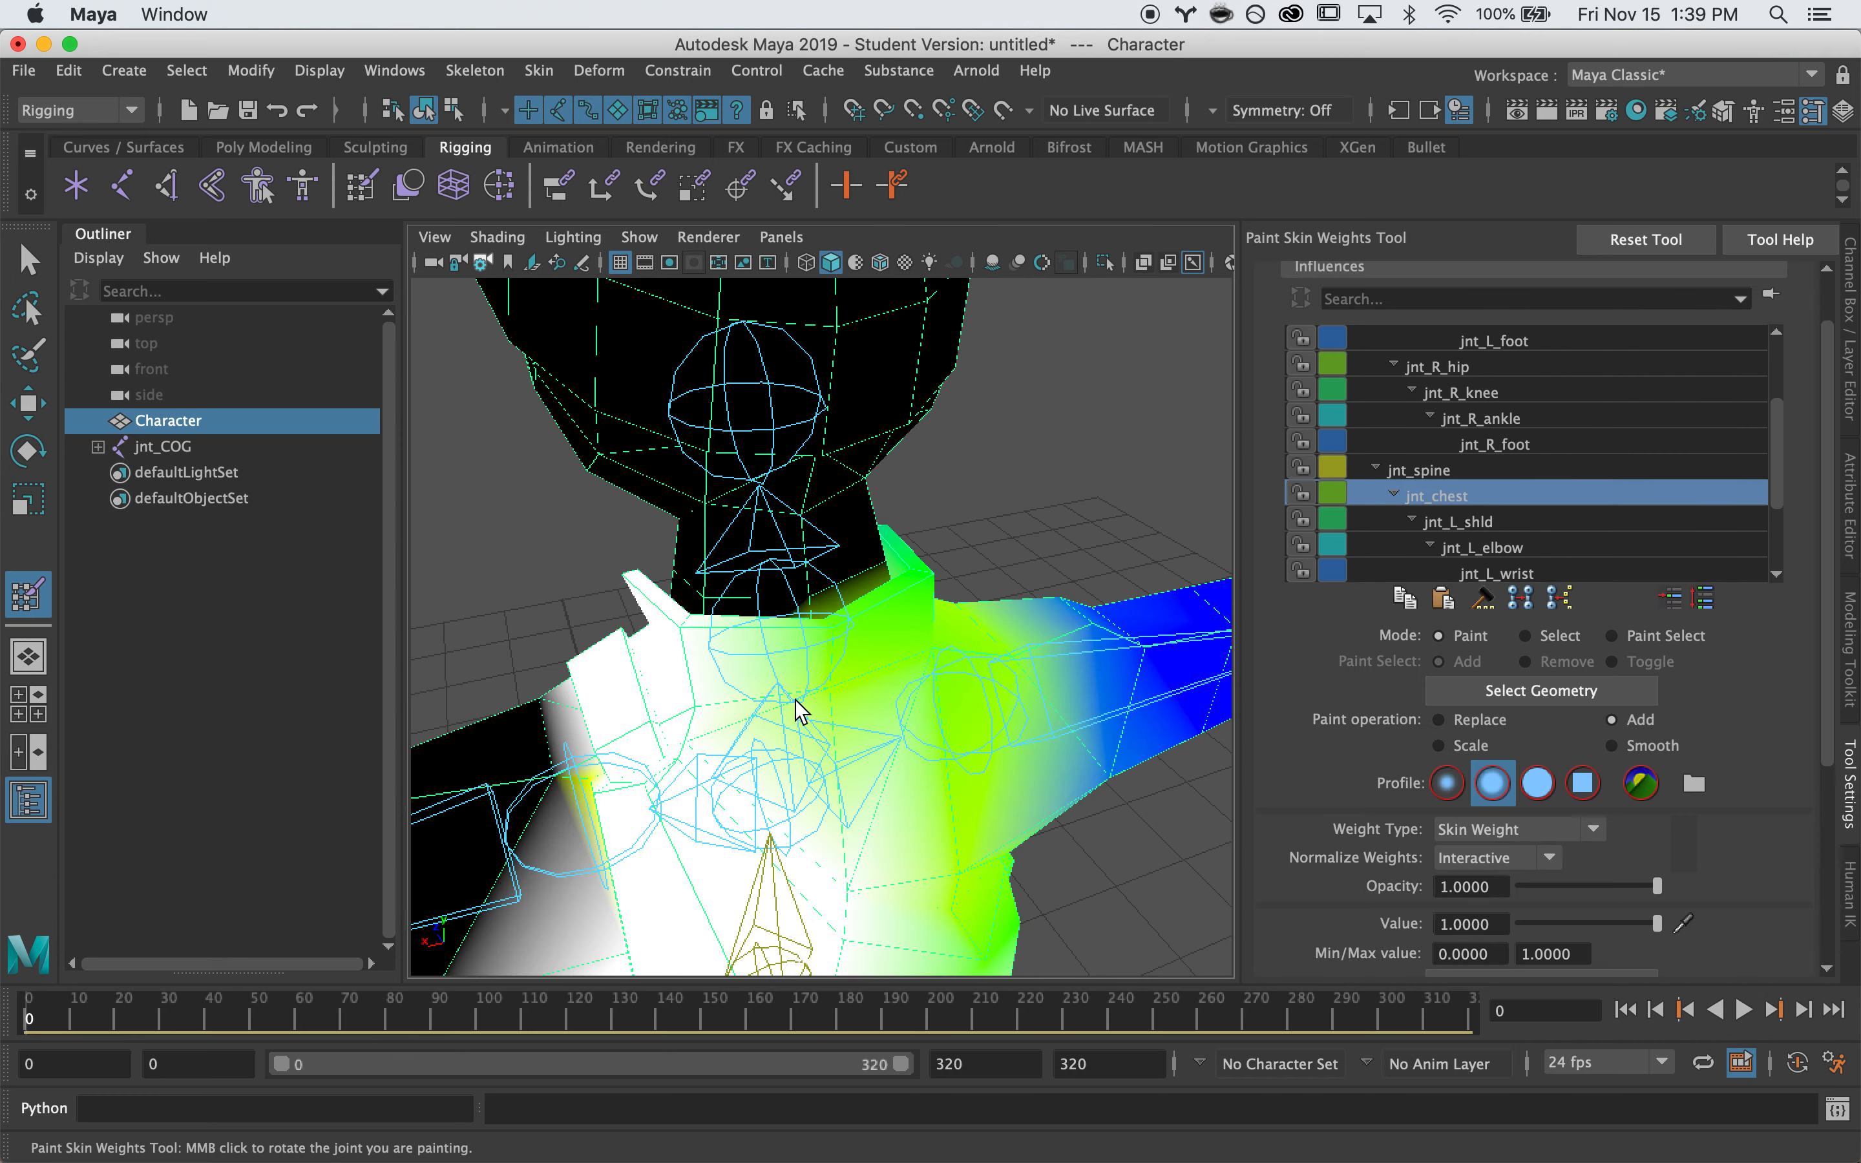
mouse_move(819, 712)
left_mouse_down("alt")
mouse_move(777, 748)
mouse_move(826, 732)
left_mouse_up("alt")
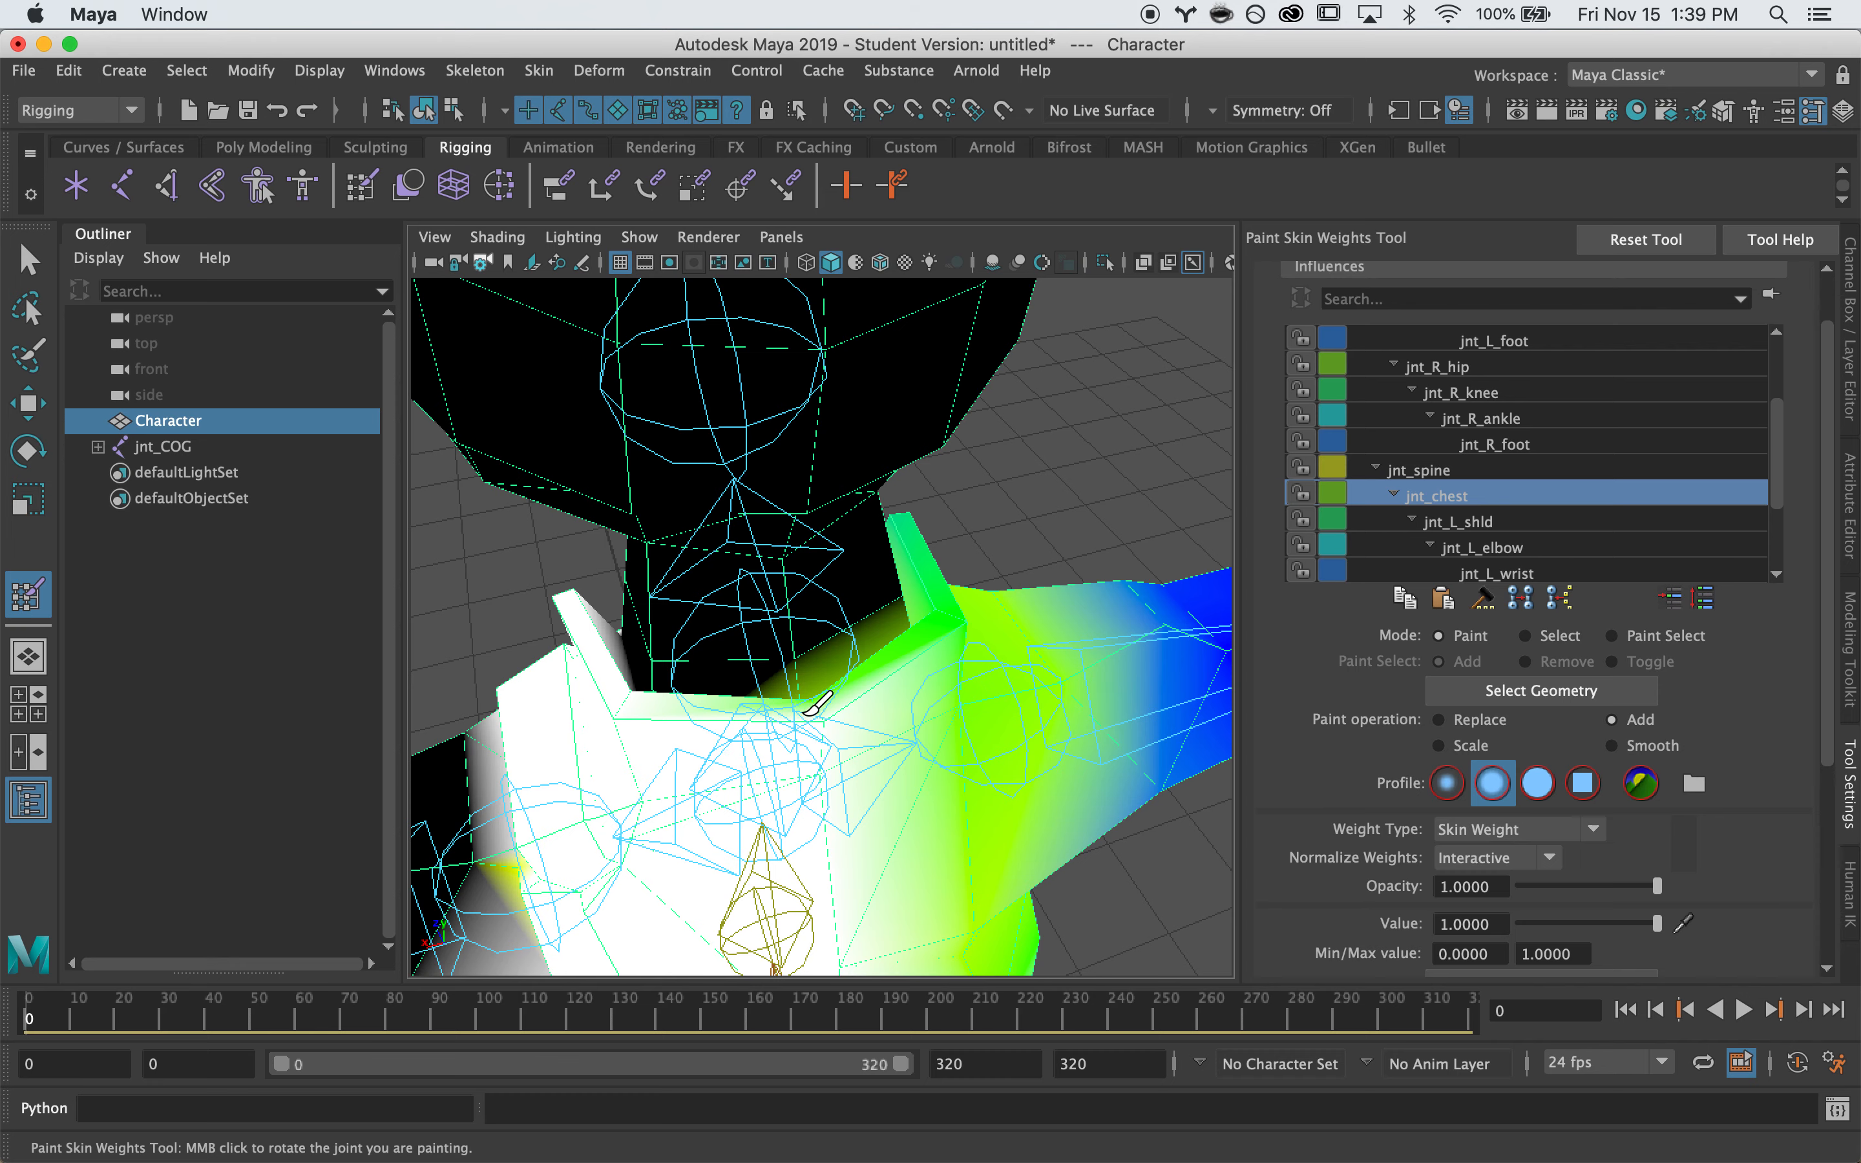
mouse_move(792, 696)
left_mouse_down("alt")
mouse_move(781, 760)
mouse_move(878, 661)
mouse_move(782, 673)
mouse_move(1121, 632)
mouse_move(992, 877)
mouse_move(781, 912)
mouse_move(765, 836)
mouse_move(964, 819)
mouse_move(914, 635)
mouse_move(826, 643)
left_mouse_up("alt")
right_click_drag(825, 643, 952, 756, "alt")
left_click_drag(951, 756, 996, 748, "alt")
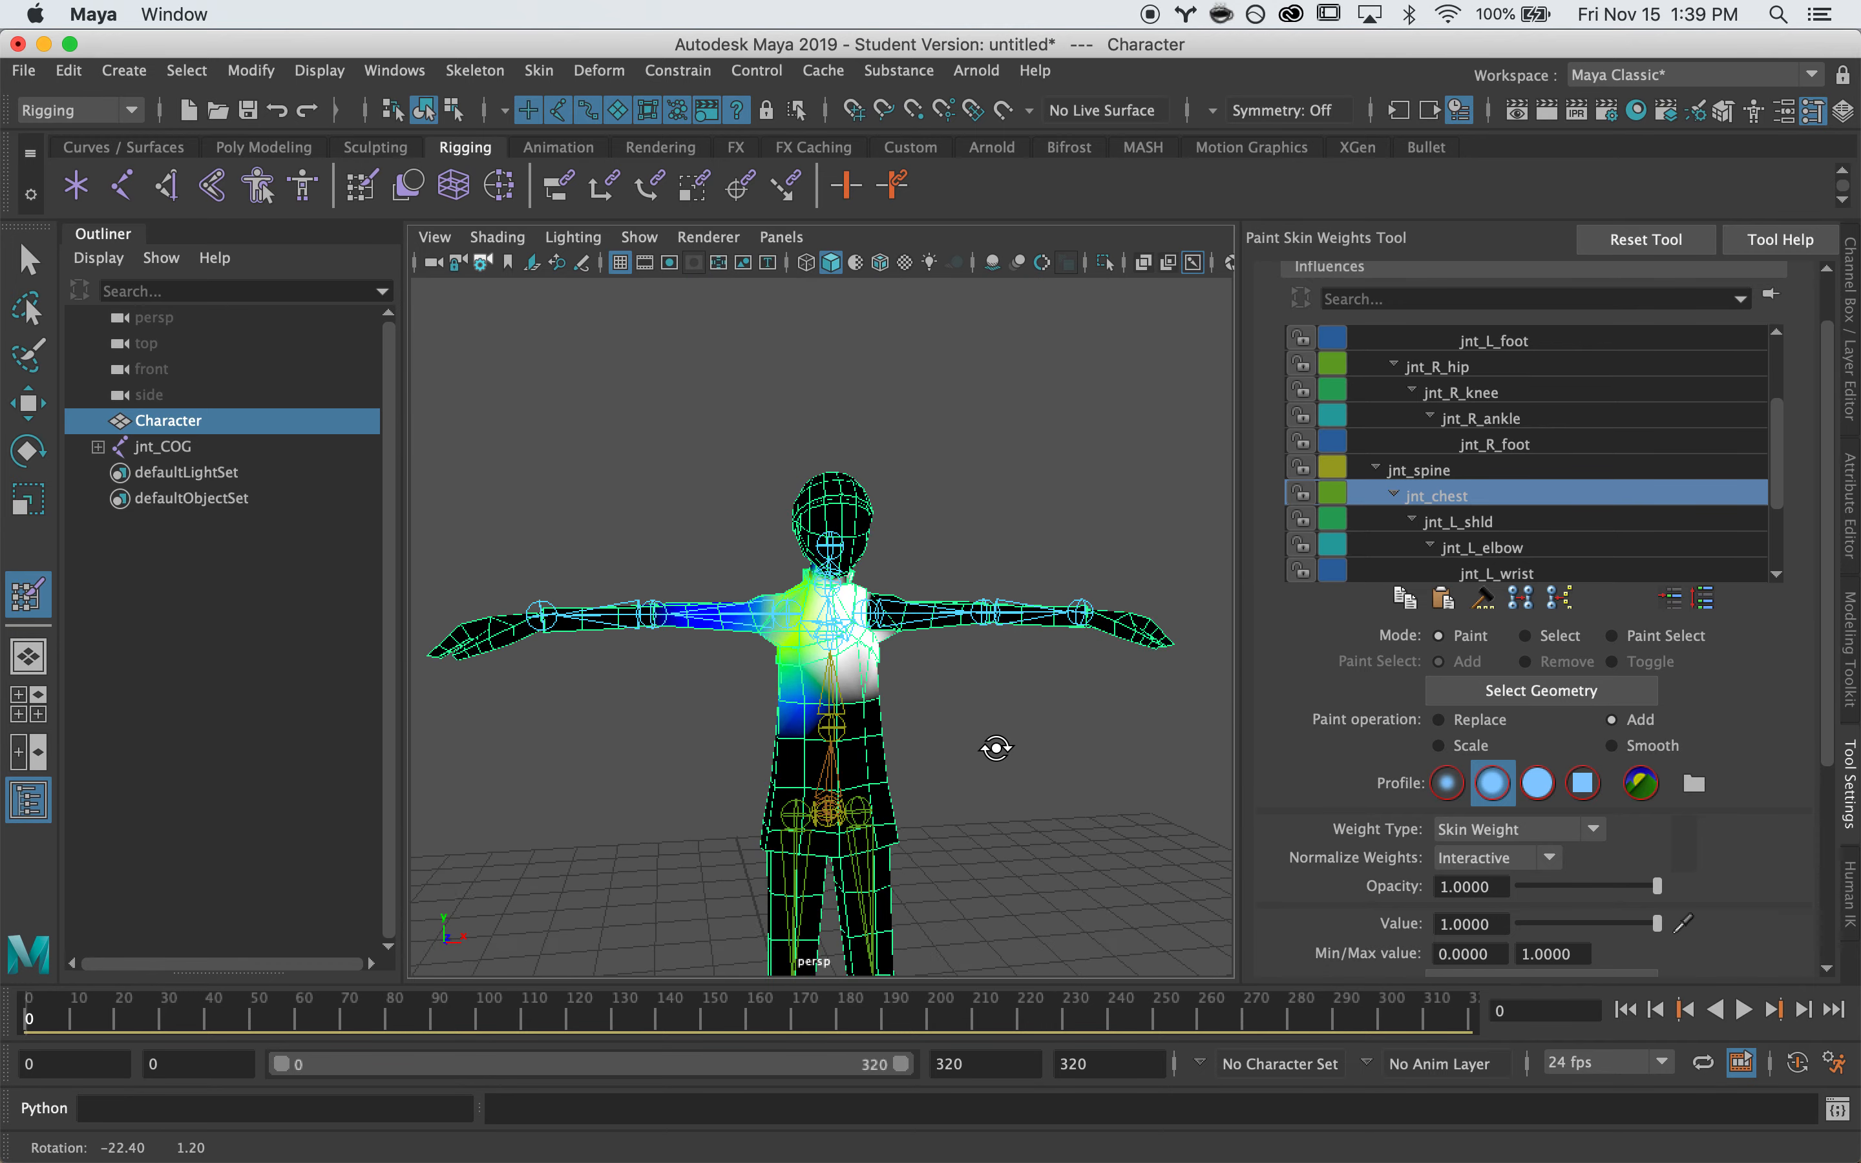
right_click_drag(717, 669, 1242, 615, "alt")
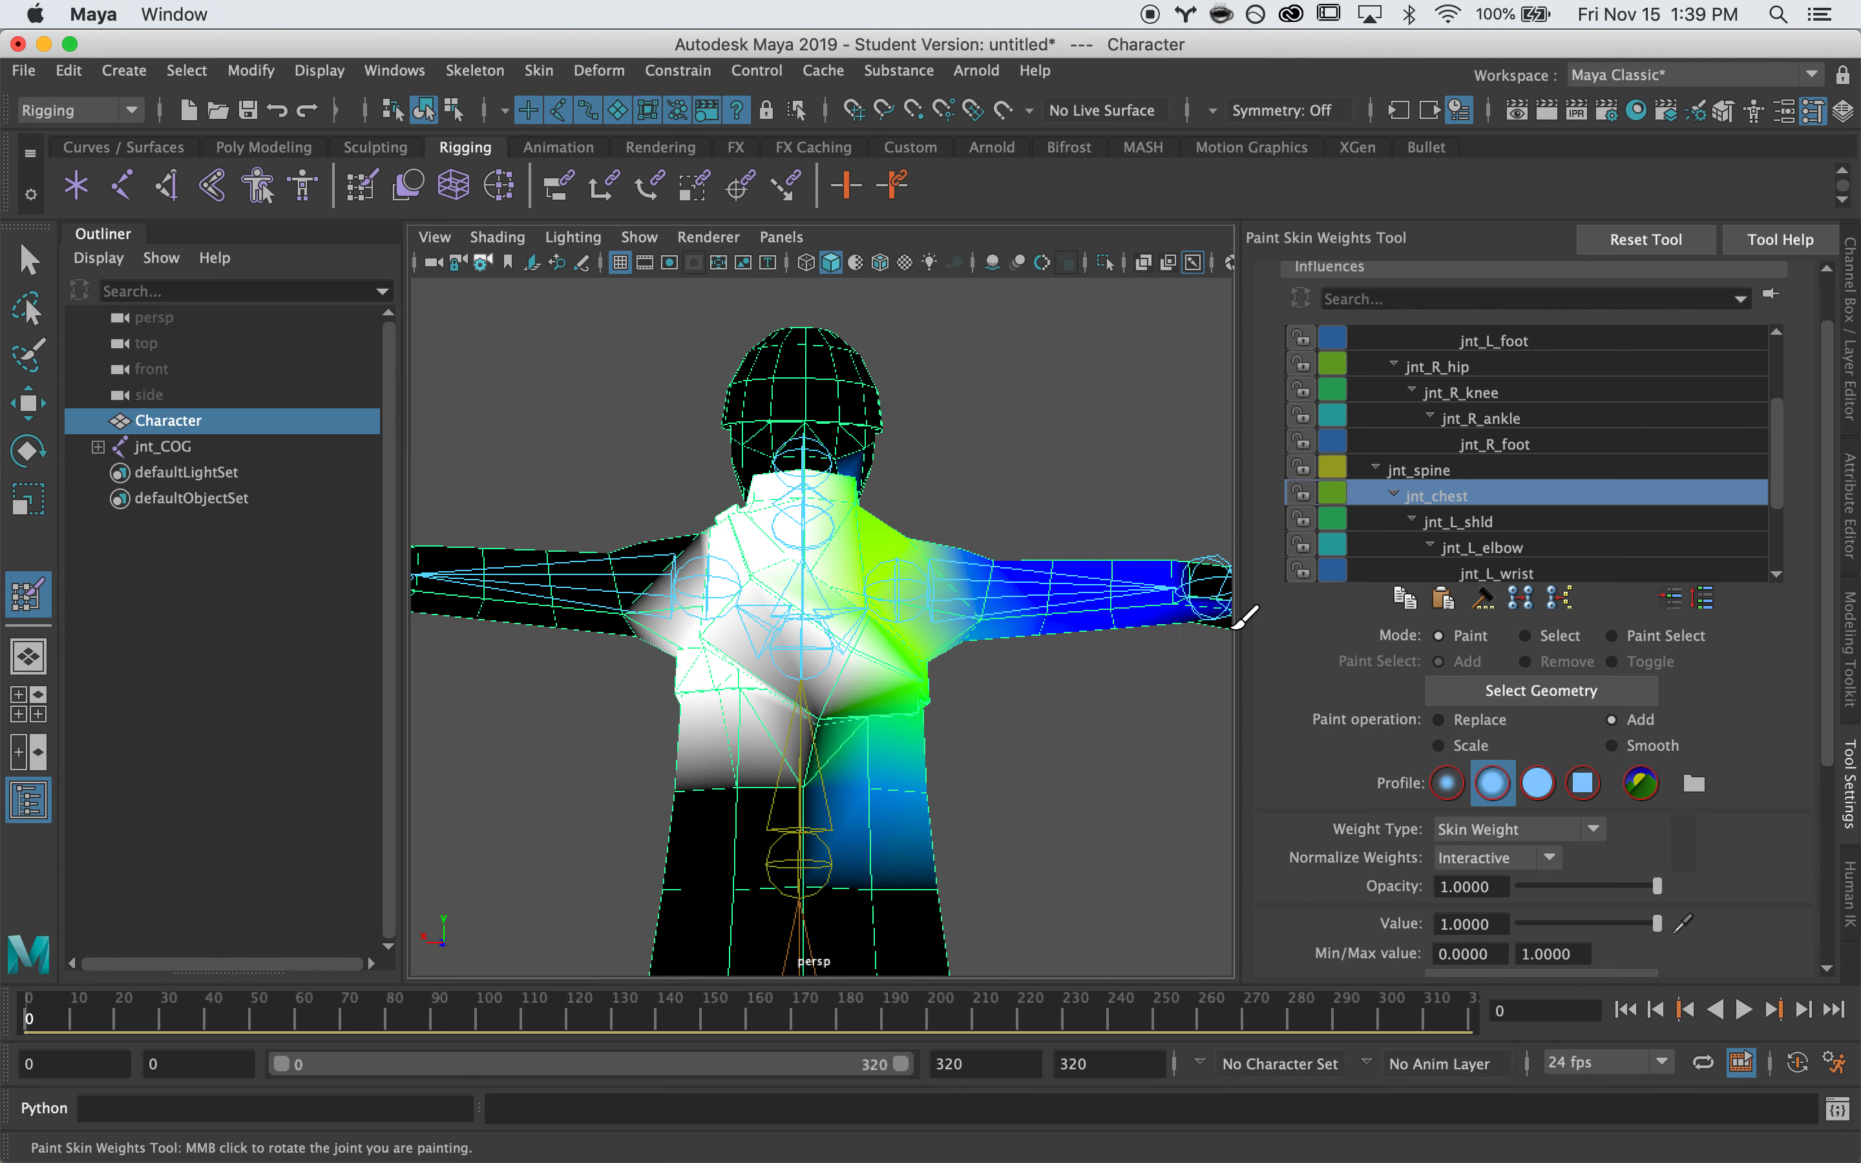
left_click(1464, 471)
mouse_move(821, 722)
left_mouse_down("alt")
mouse_move(856, 723)
mouse_move(674, 748)
mouse_move(862, 691)
mouse_move(840, 740)
mouse_move(860, 764)
left_mouse_up("alt")
left_click(1504, 498)
Switch to the Select Tool with Q and frame the whole T-posed character
right_click_drag(861, 764, 777, 777, "alt")
mouse_move(777, 777)
left_mouse_down("alt")
mouse_move(963, 815)
mouse_move(1024, 800)
left_mouse_up("alt")
key("q")
right_click_drag(1023, 800, 881, 763, "alt")
mouse_move(881, 764)
middle_mouse_down("alt")
mouse_move(905, 659)
mouse_move(893, 714)
middle_mouse_up("alt")
left_click_drag(873, 665, 890, 541, "alt")
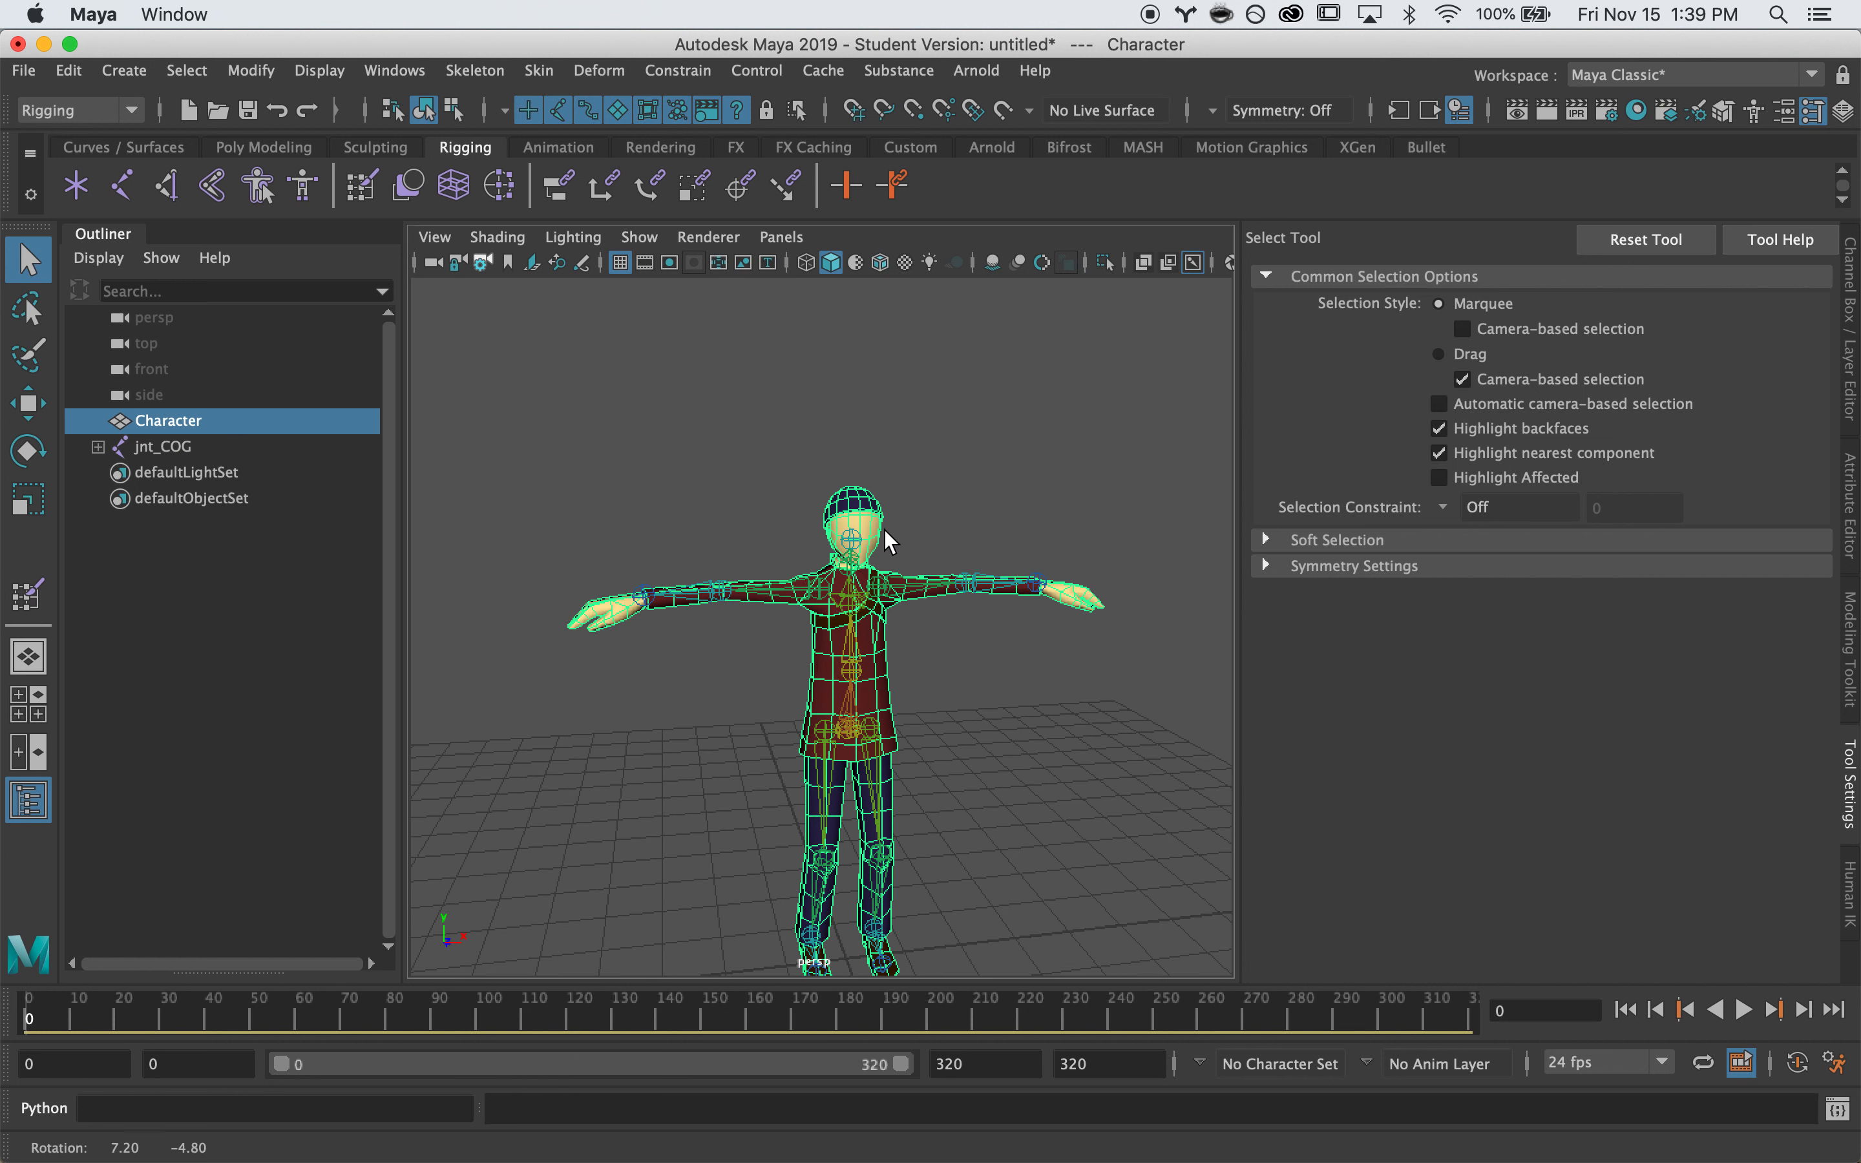
Open Mirror Skin Weights Options from the Skin menu and reset its settings
middle_click_drag(933, 625, 937, 560, "alt")
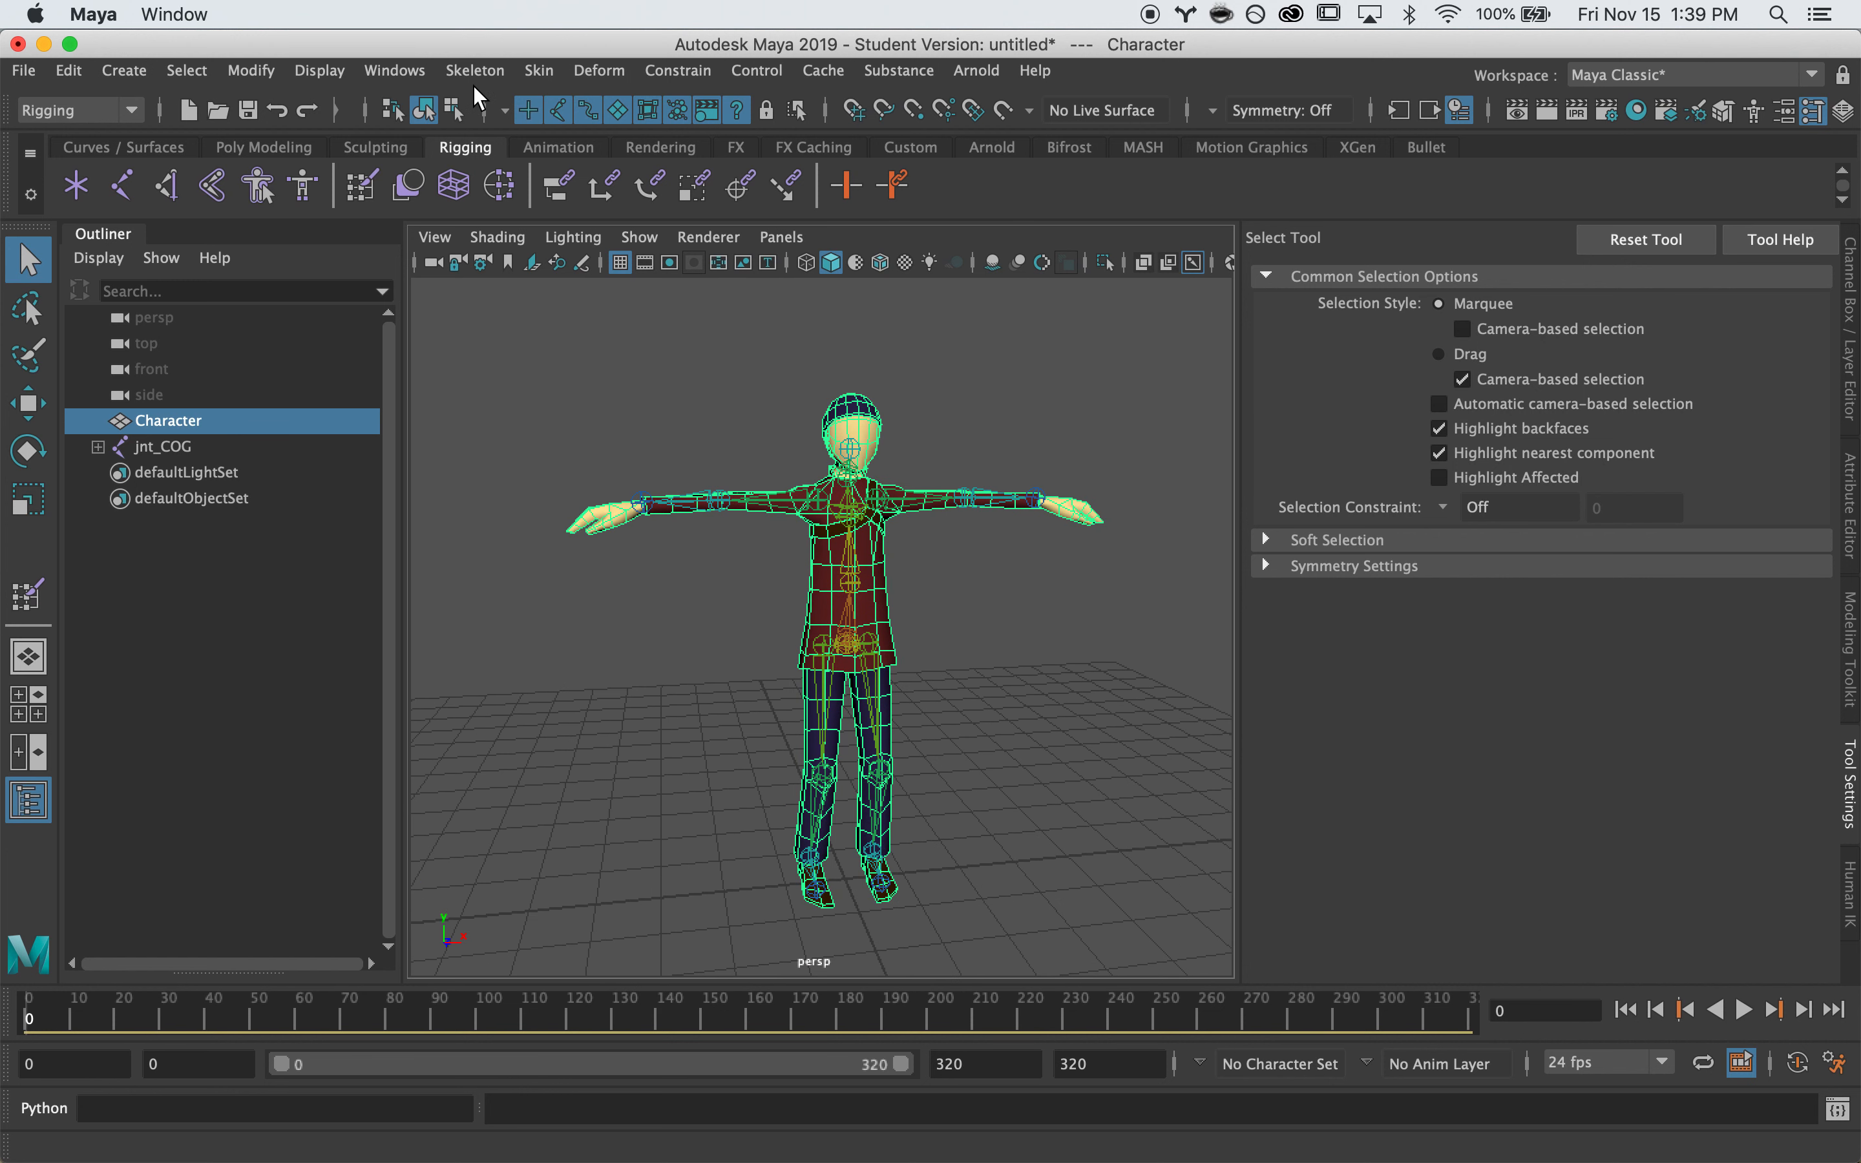
left_click(535, 73)
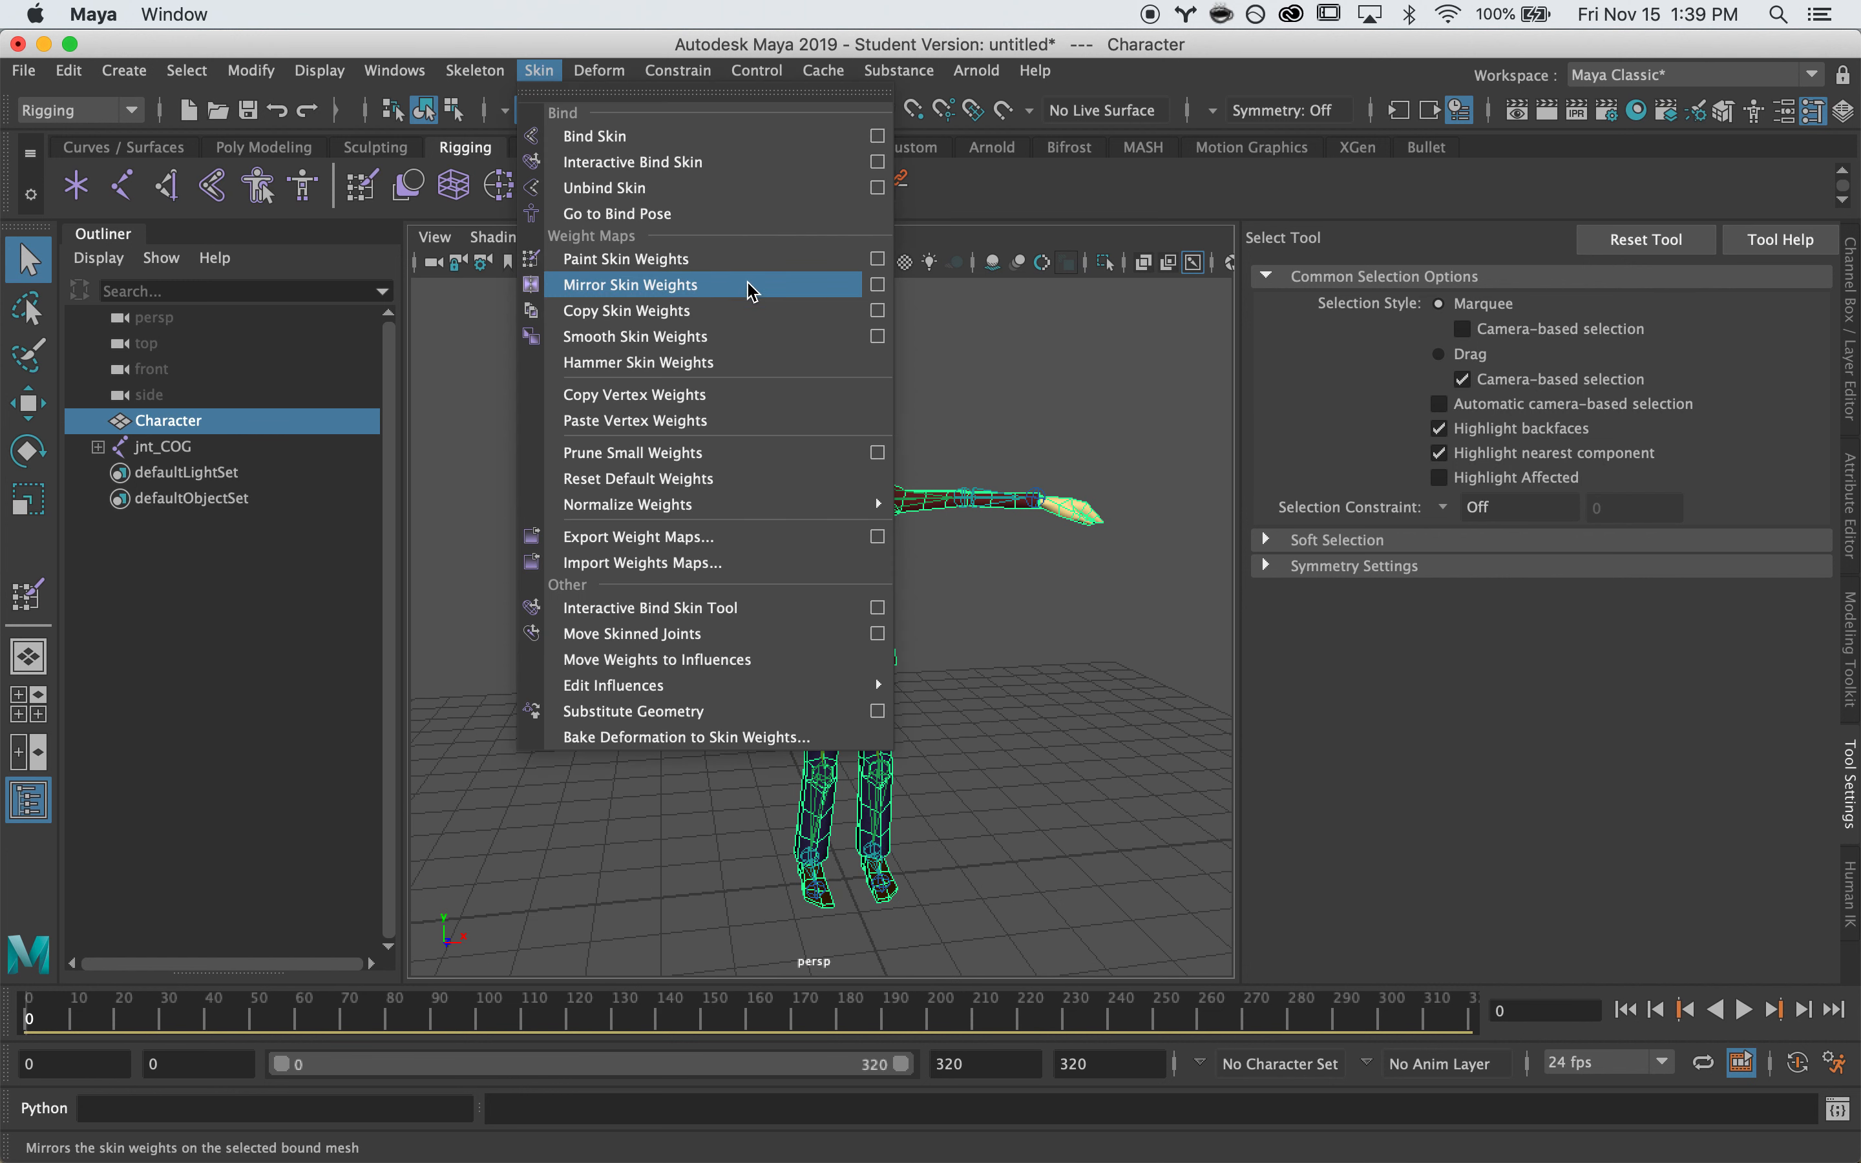
left_click(878, 286)
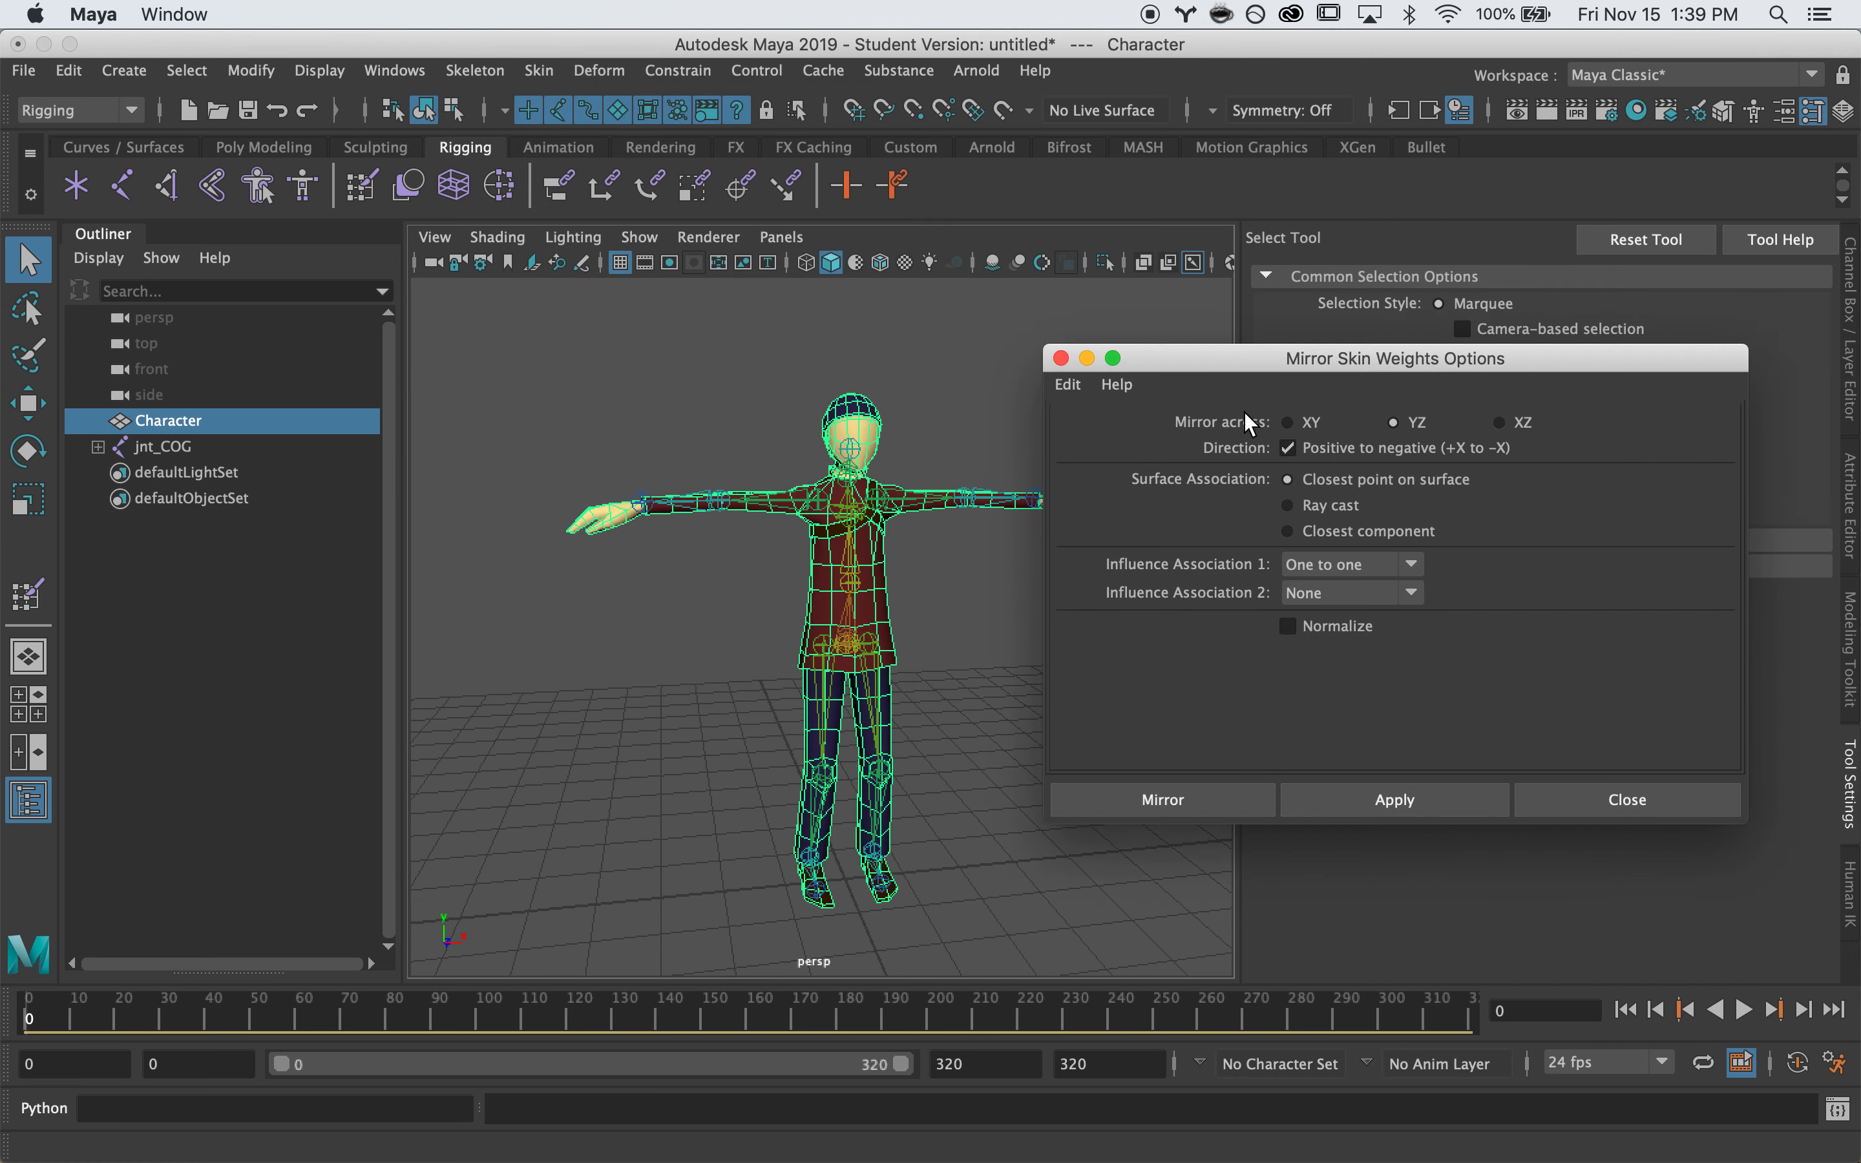
left_click(1068, 384)
left_click(1142, 435)
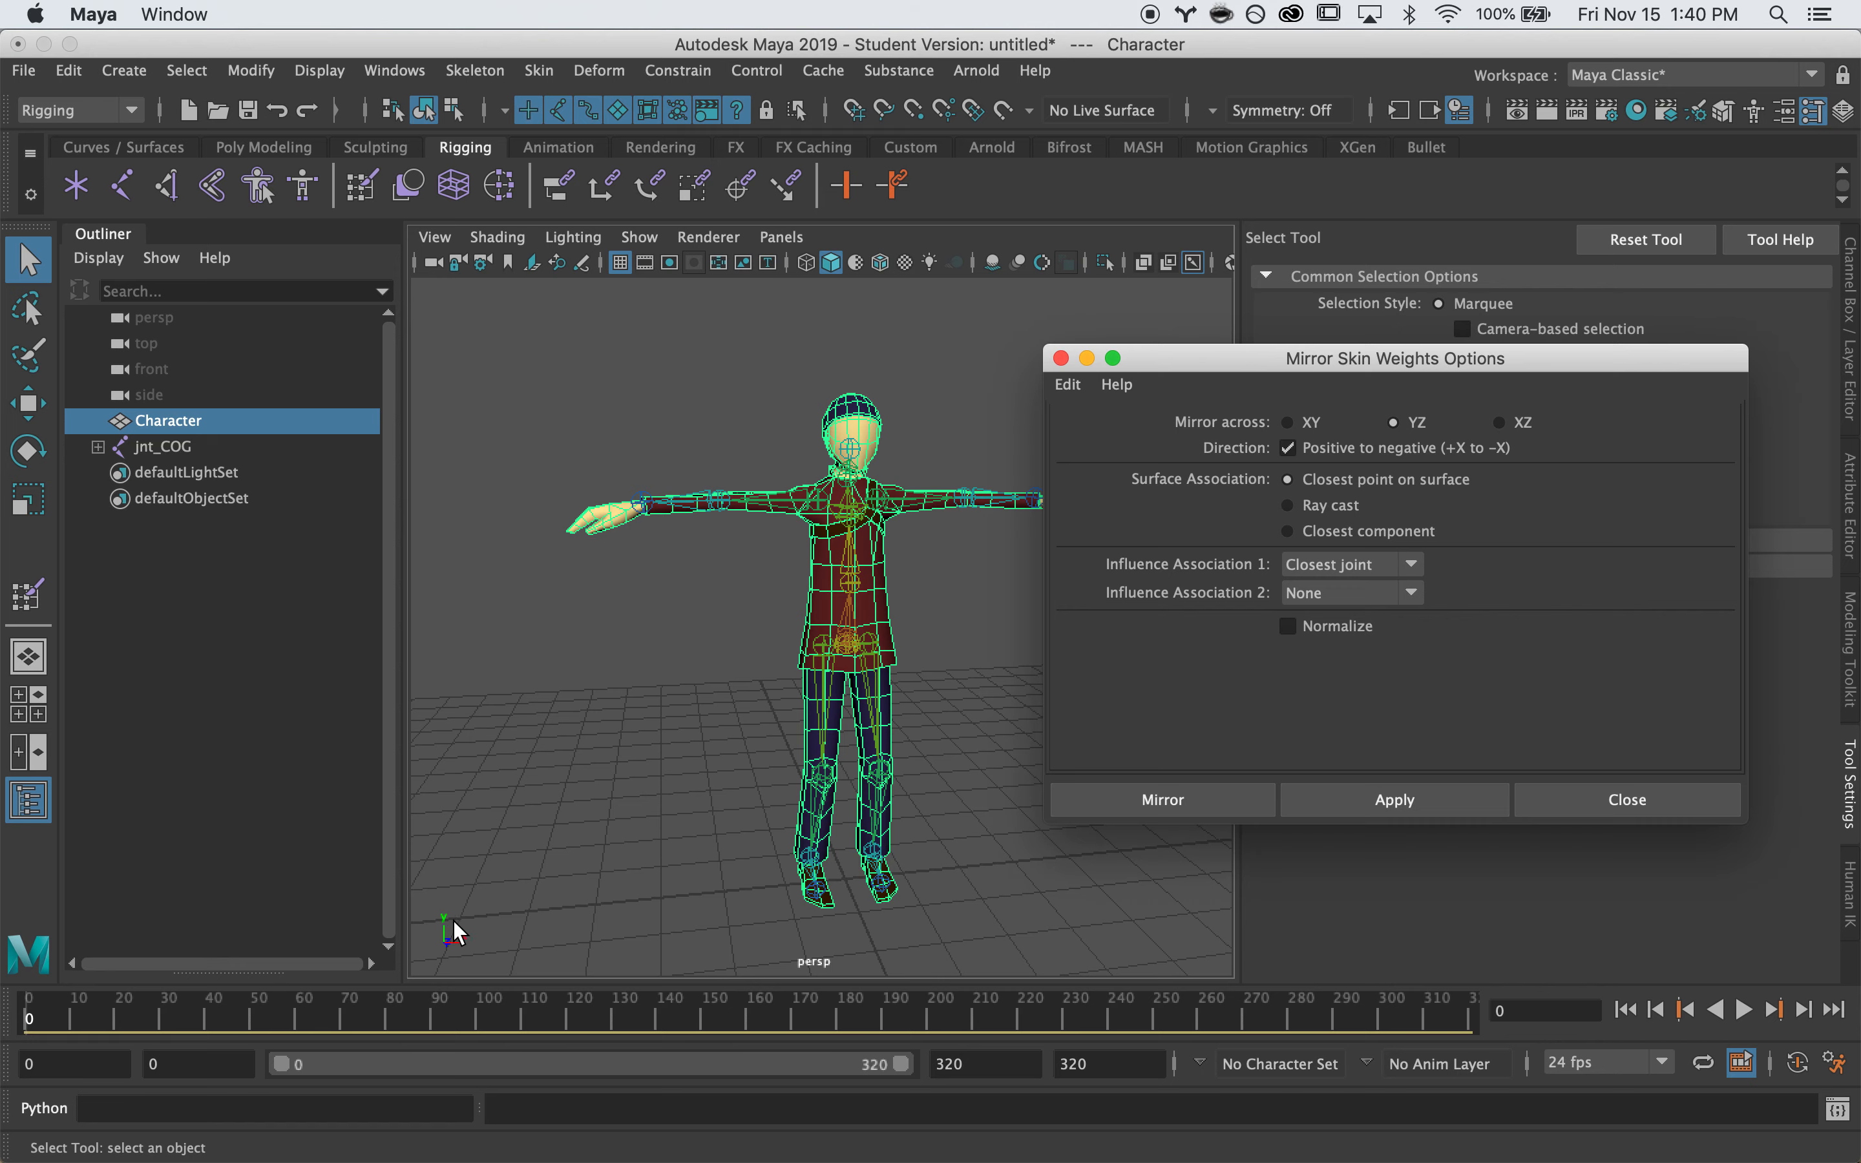
Mirror across YZ, positive to negative, with Influence Association set to Closest joint
left_click_drag(648, 665, 800, 631, "alt")
middle_click_drag(815, 598, 668, 599, "alt")
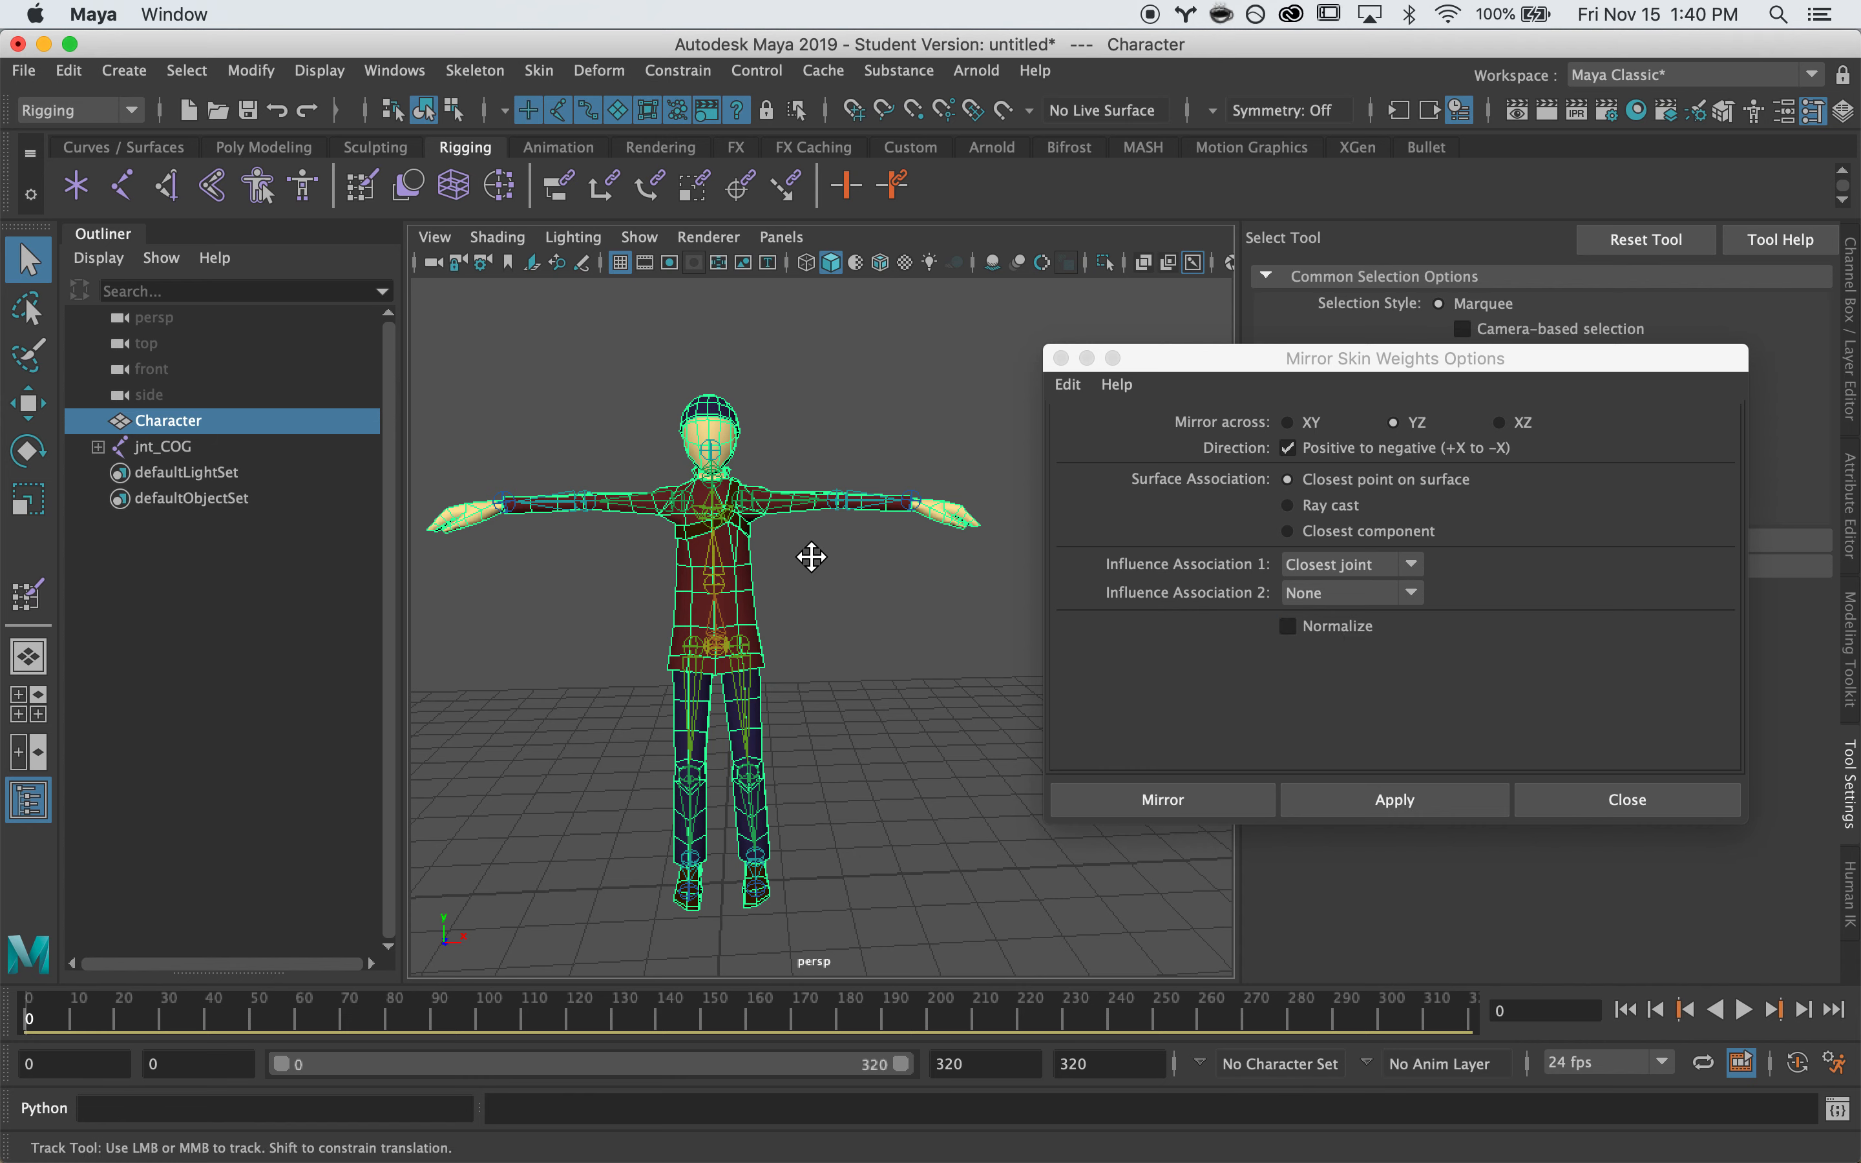
middle_click_drag(812, 556, 827, 550, "alt")
mouse_move(934, 600)
left_mouse_down("alt")
mouse_move(893, 582)
mouse_move(543, 606)
mouse_move(942, 620)
mouse_move(843, 622)
mouse_move(947, 597)
left_mouse_up("alt")
right_click_drag(793, 601, 857, 597, "alt")
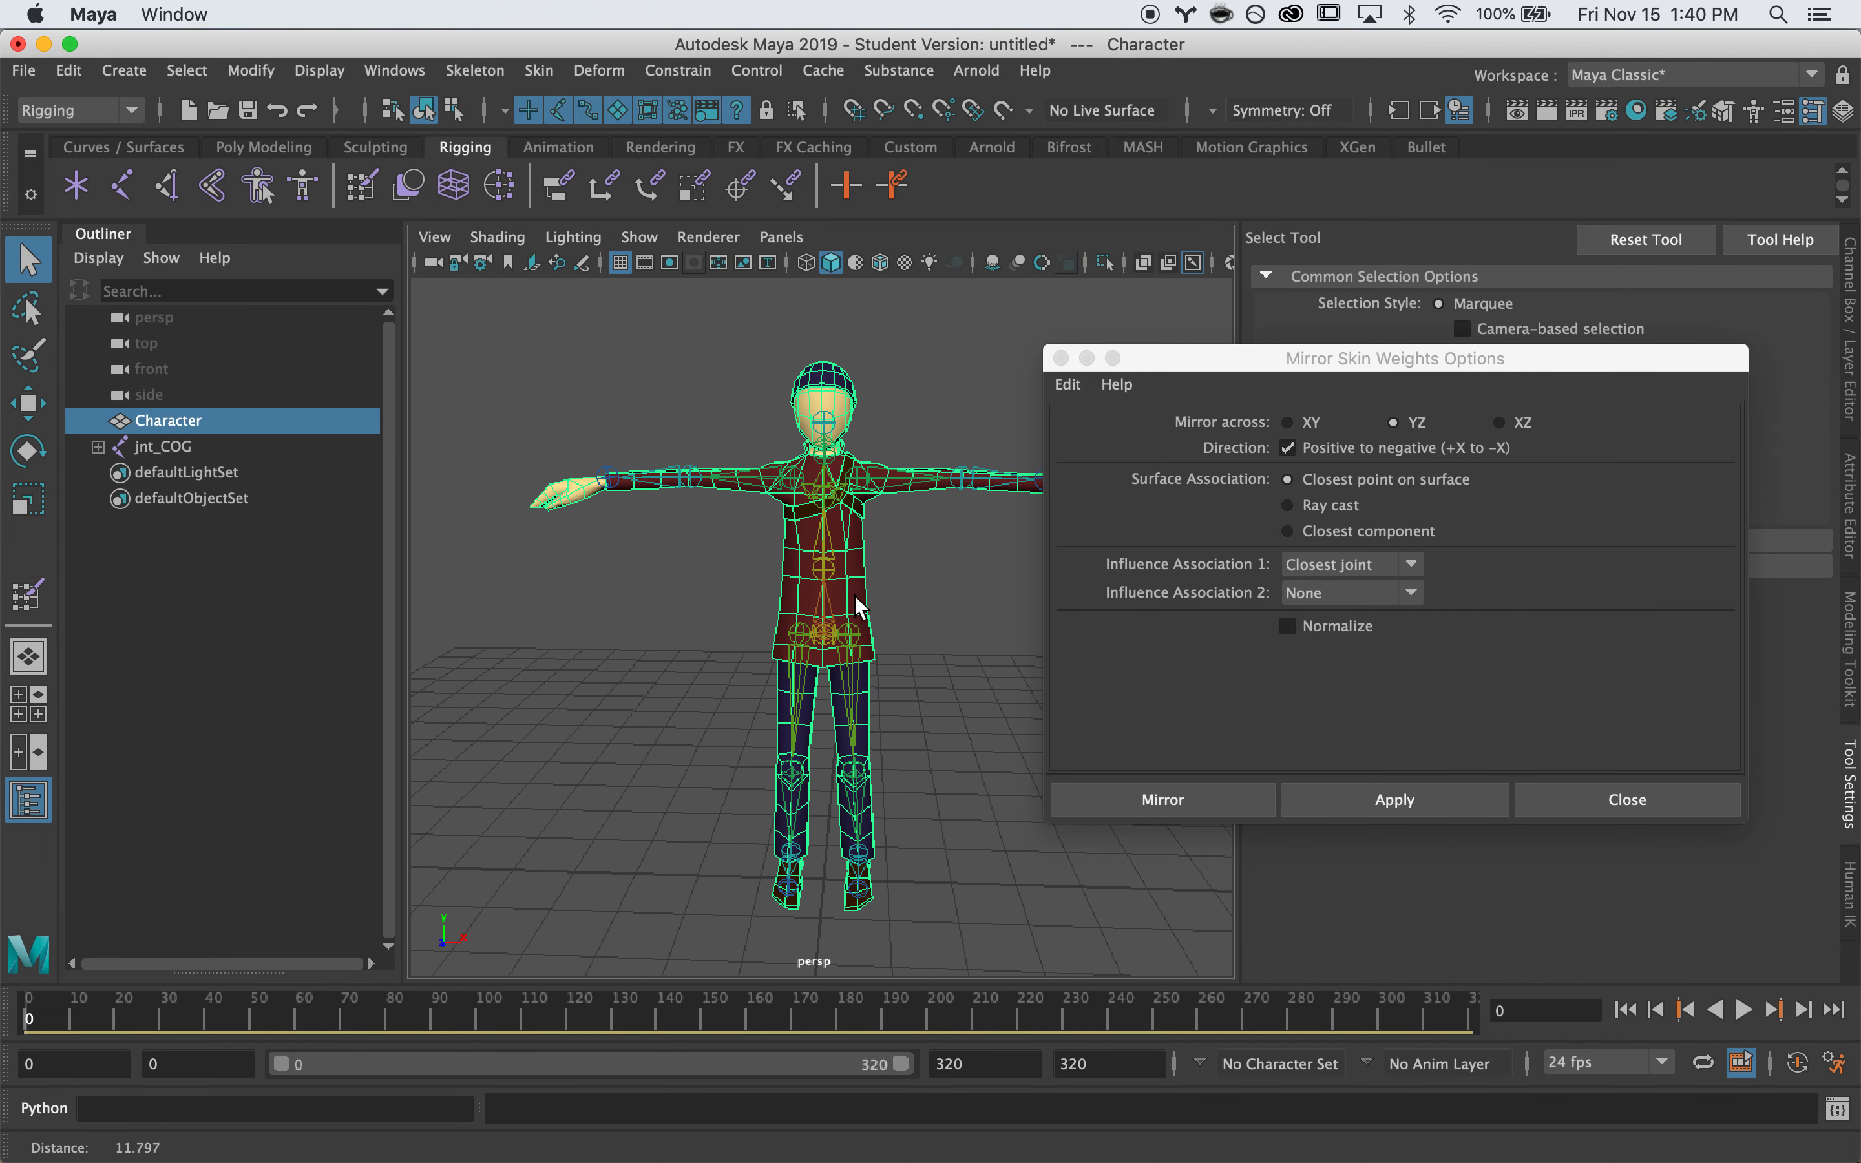
left_click(1340, 569)
left_click(1356, 621)
mouse_move(790, 631)
left_mouse_down("alt")
mouse_move(979, 620)
mouse_move(808, 625)
left_mouse_up("alt")
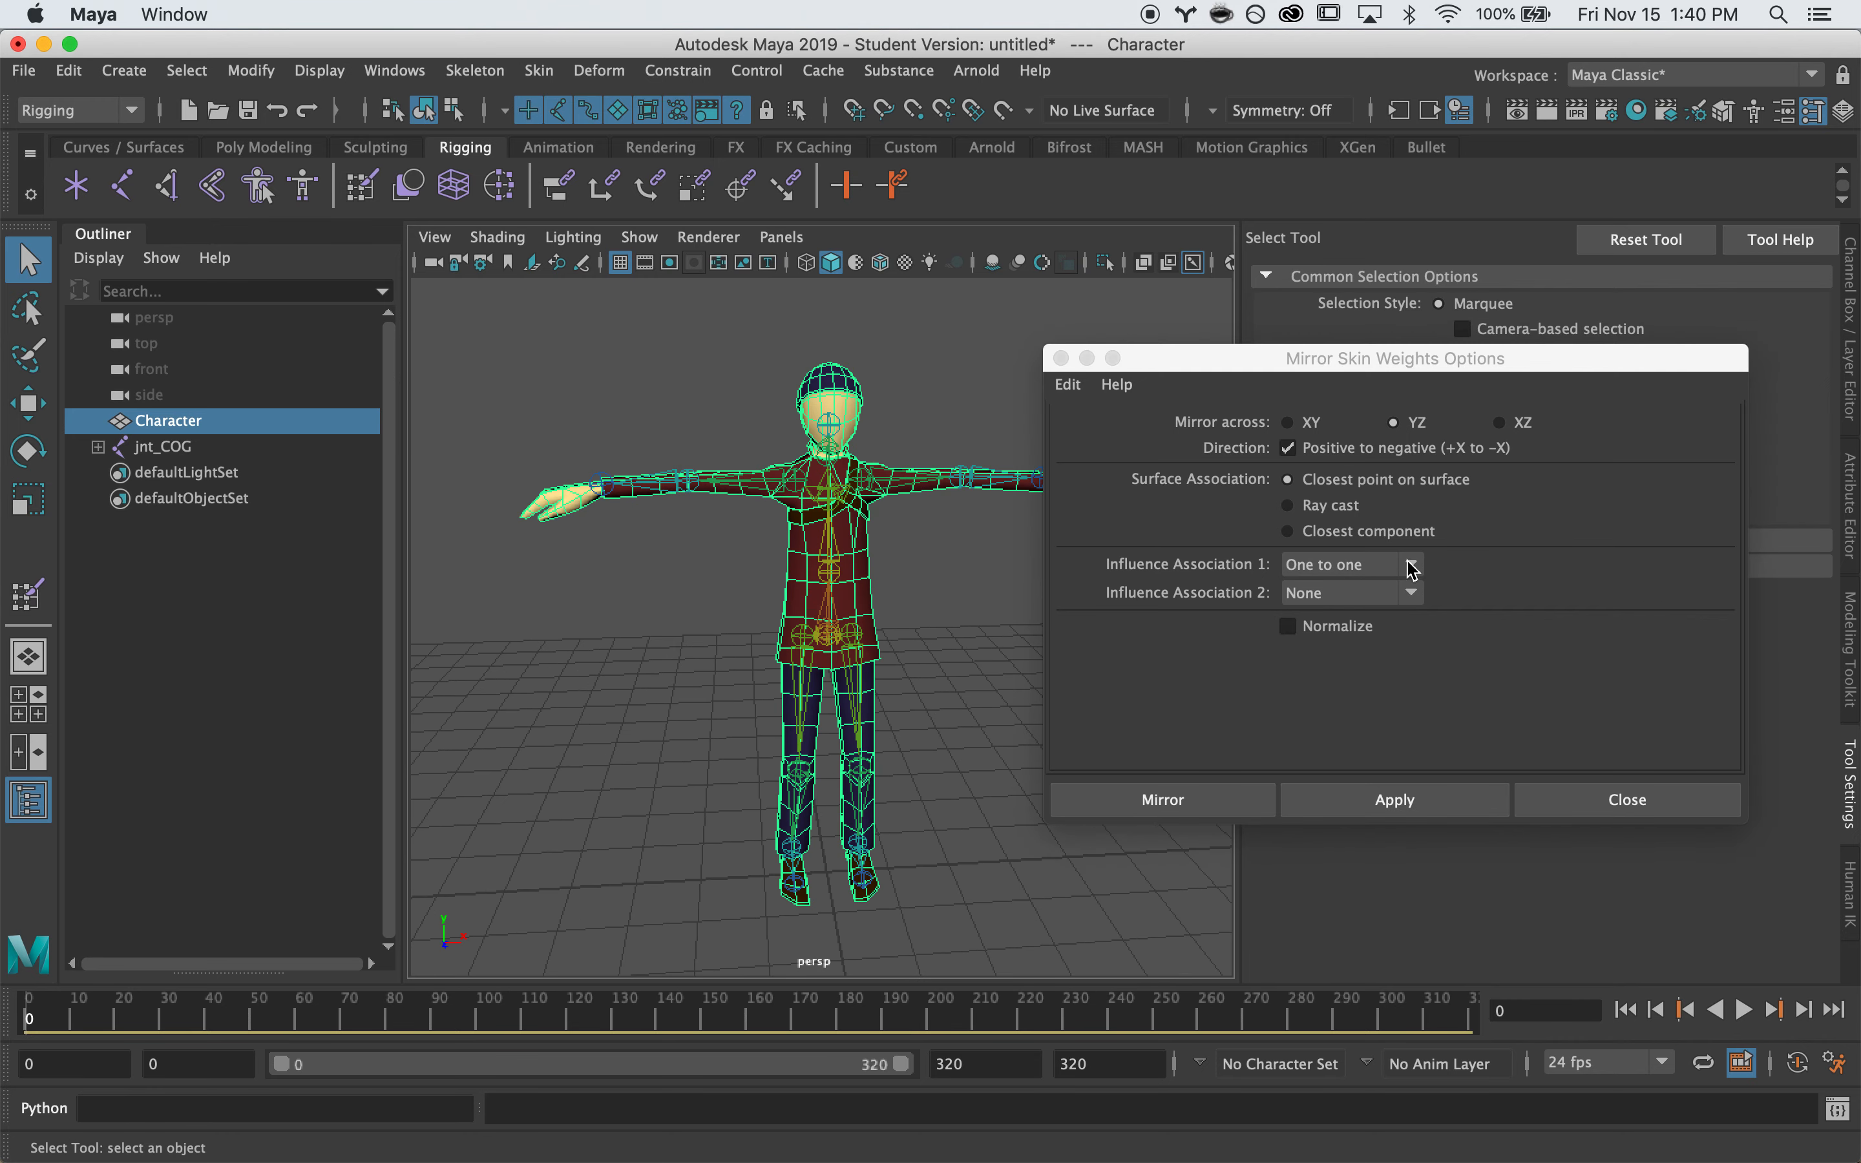
left_click(1384, 569)
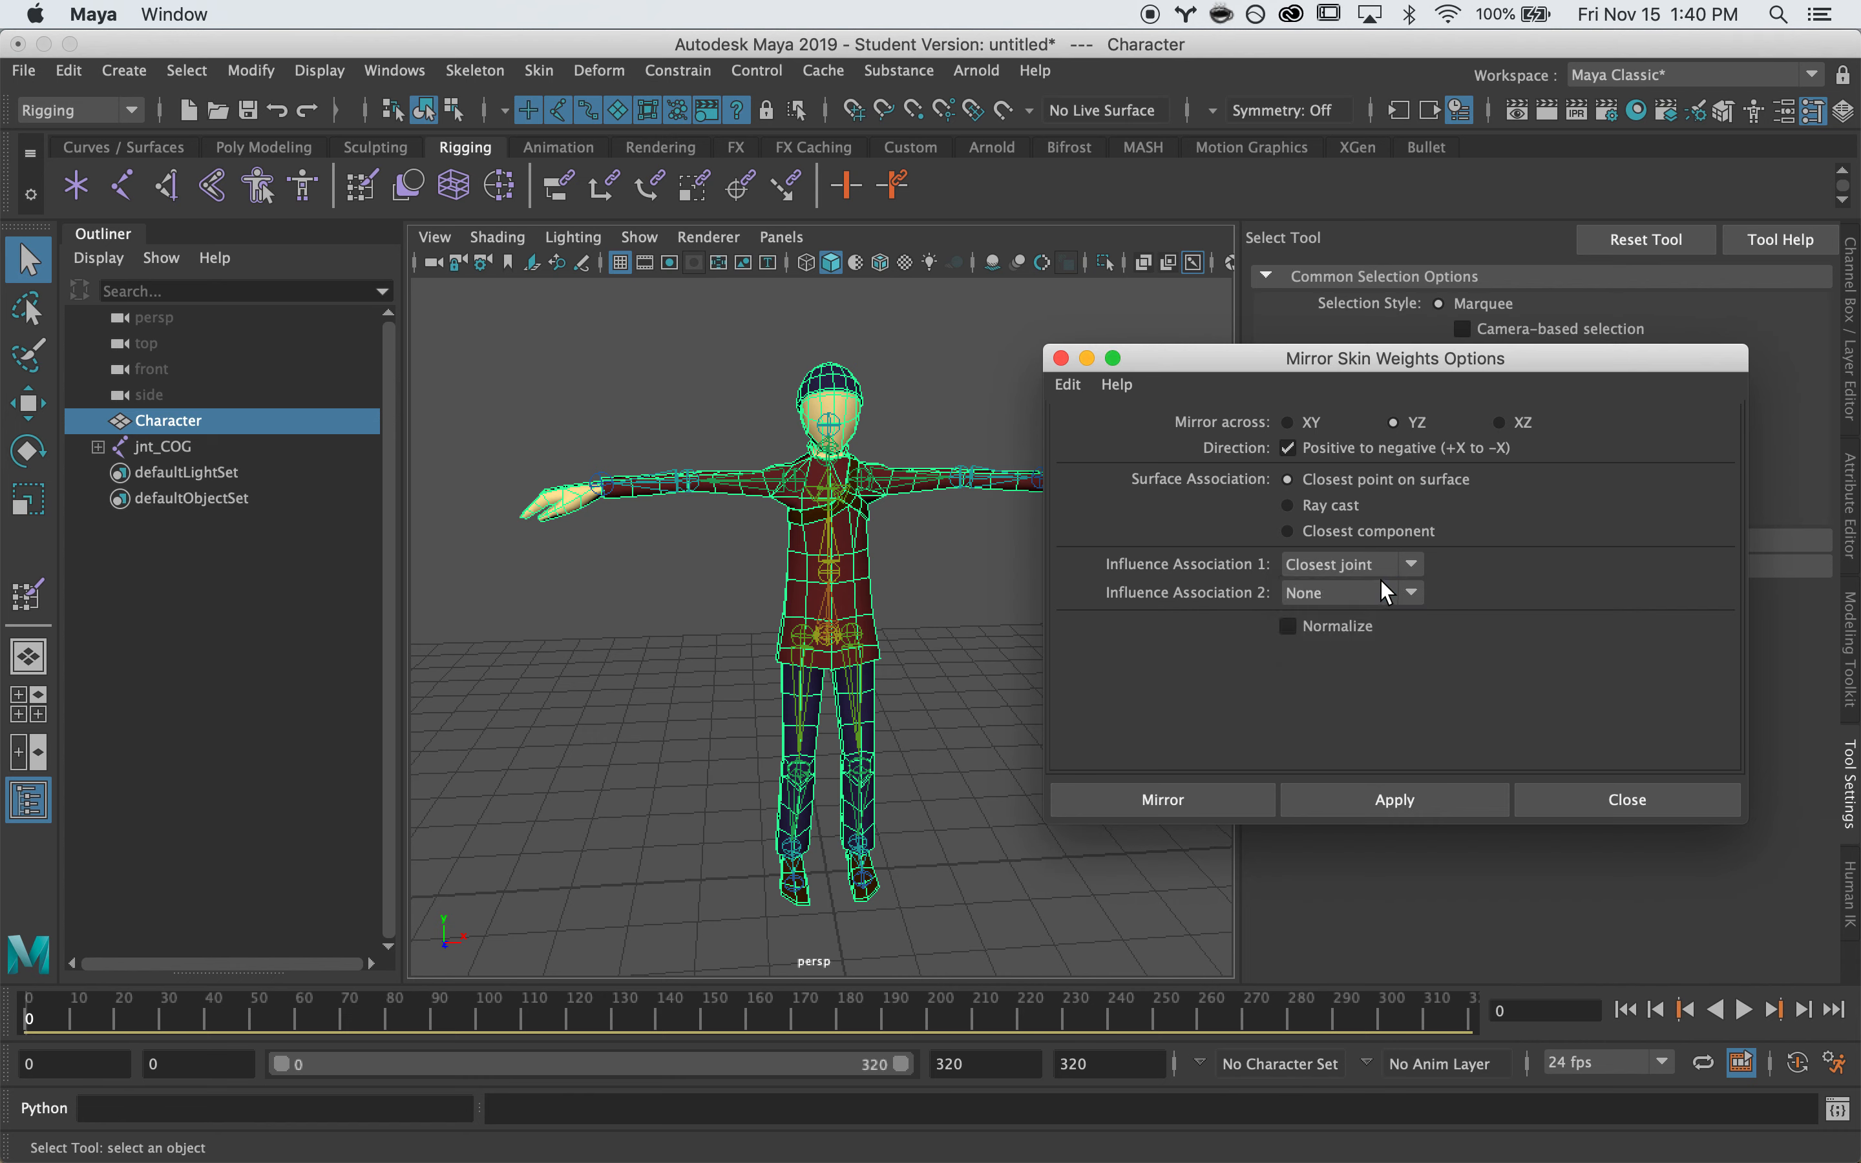
left_click(1129, 799)
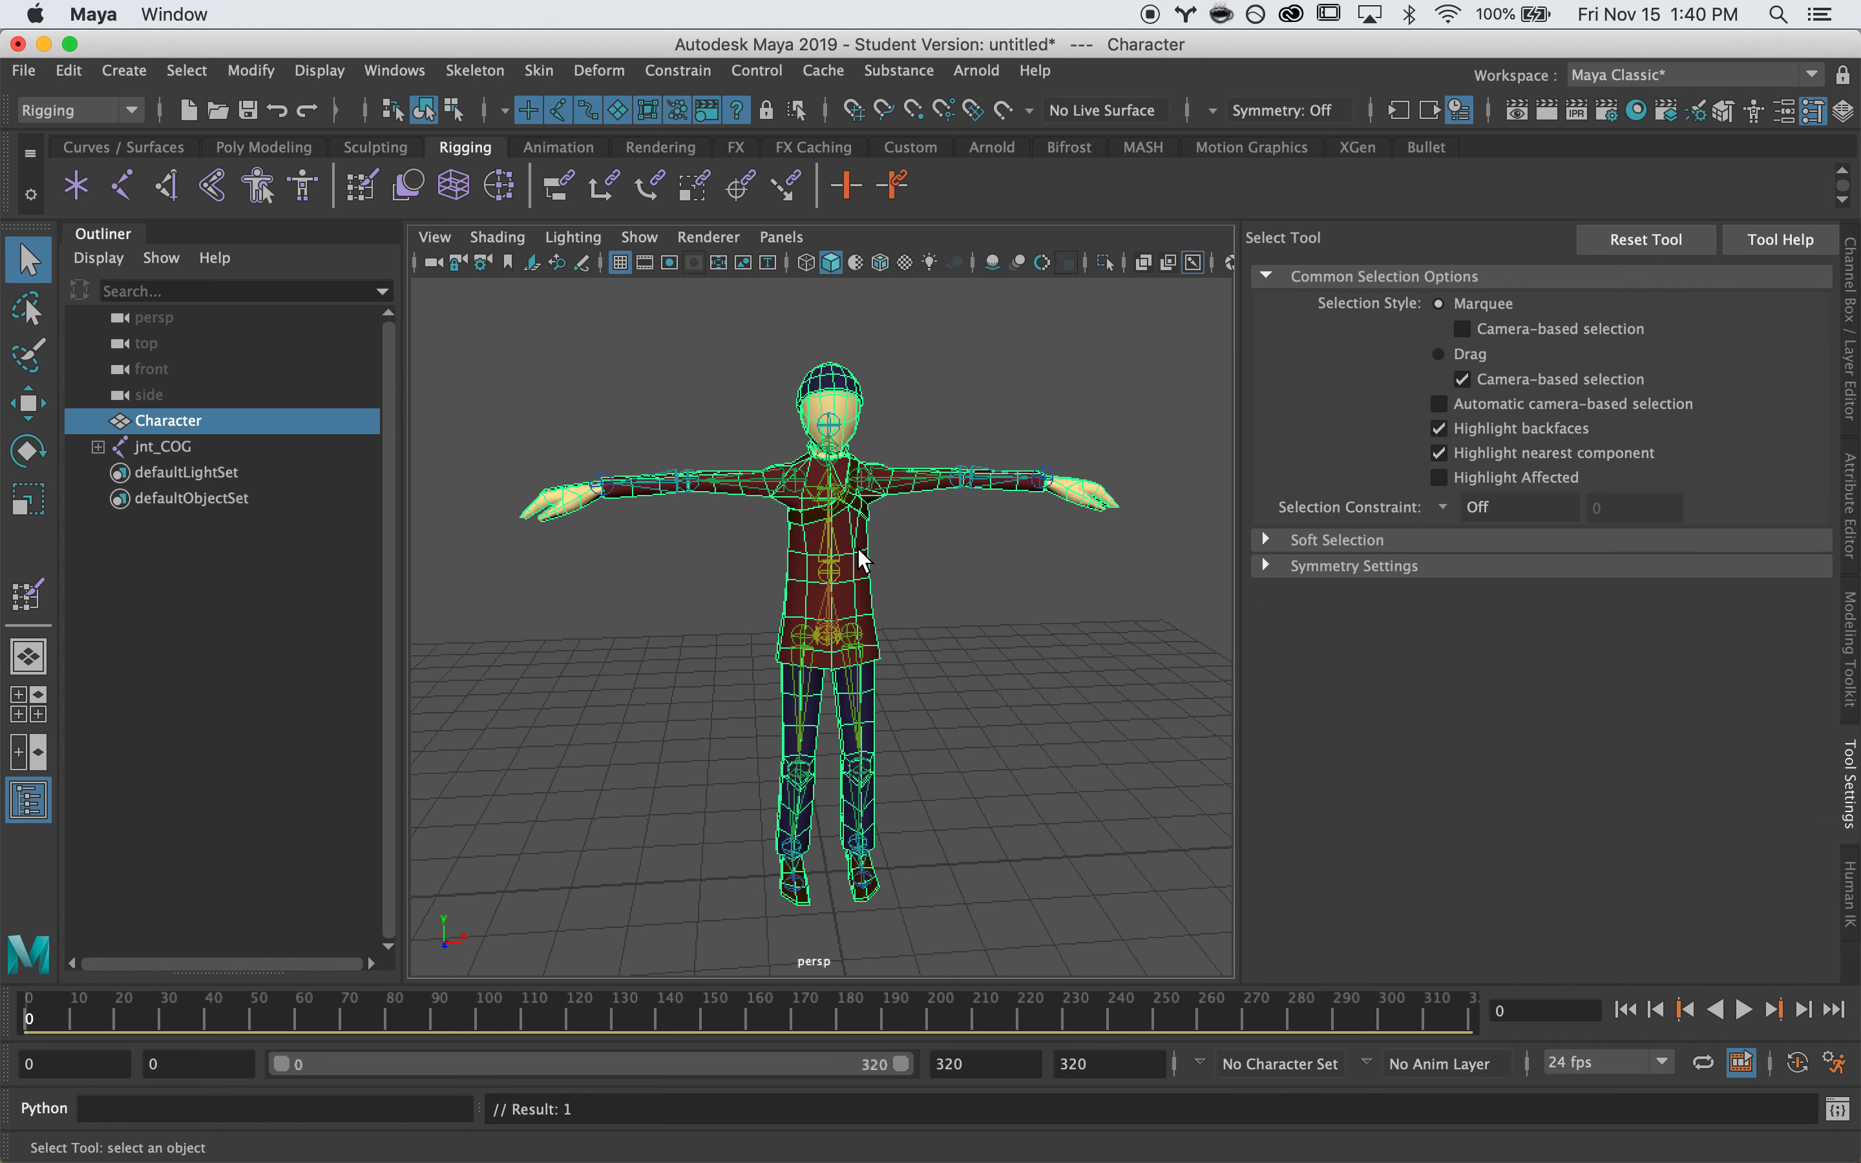
Open Paint Skin Weights on the character and inspect the hip, right knee, ankle and foot weights
right_click(844, 386)
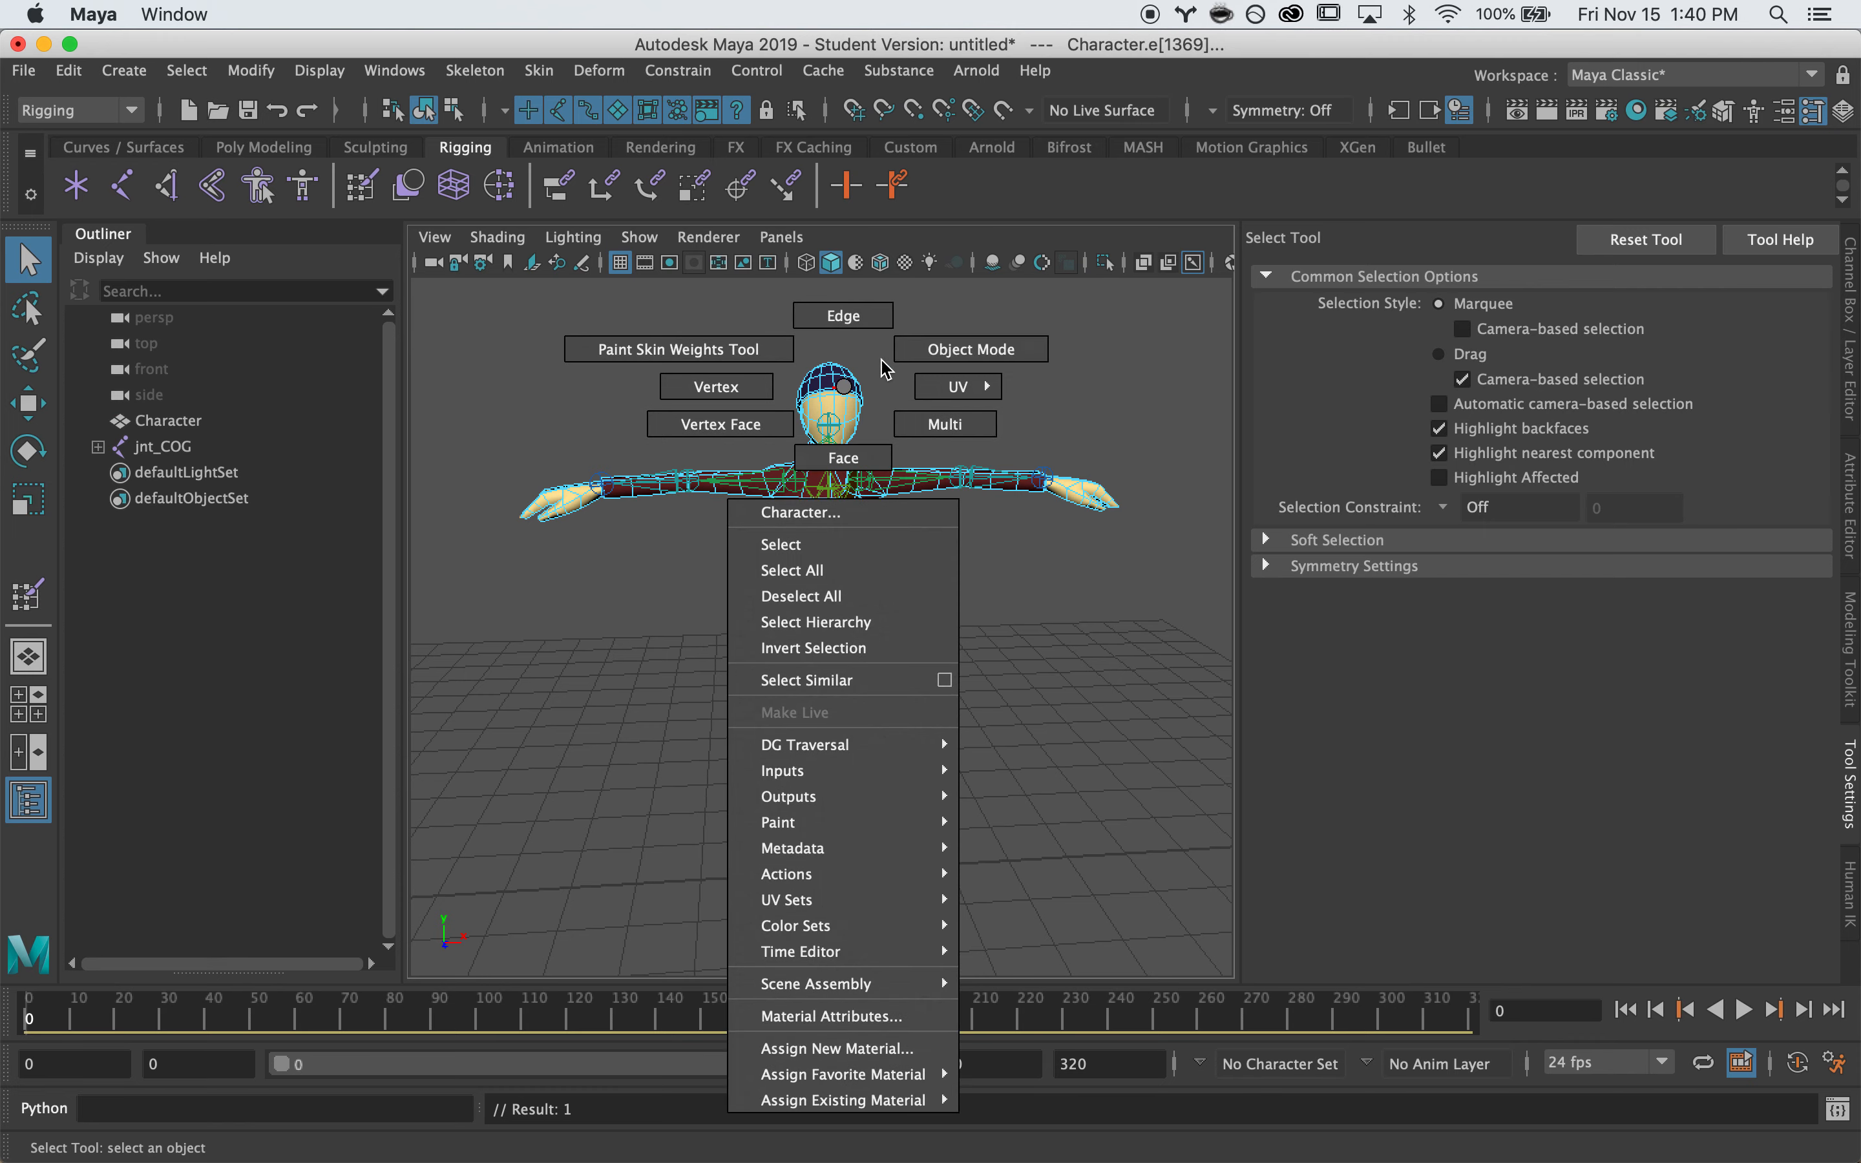
right_click(849, 395)
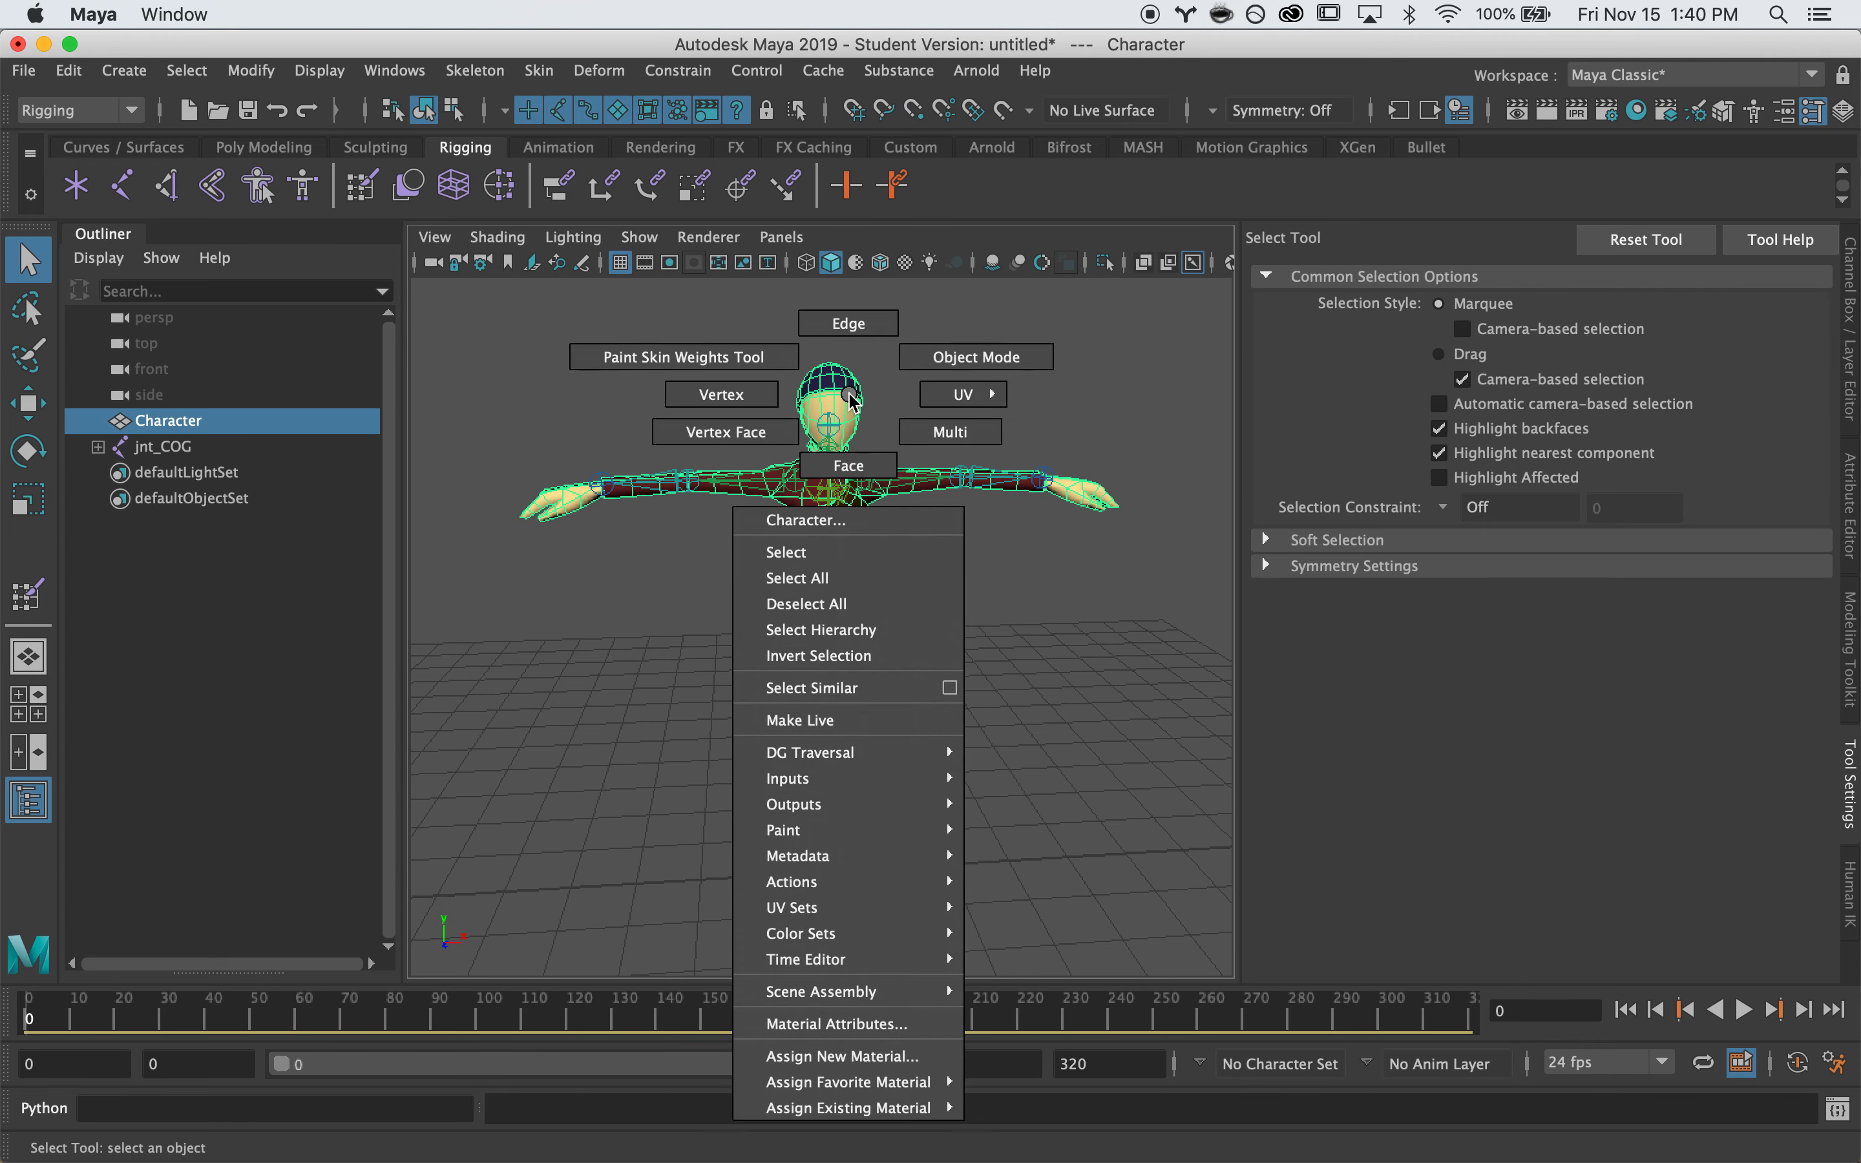
left_click(766, 358)
key("f")
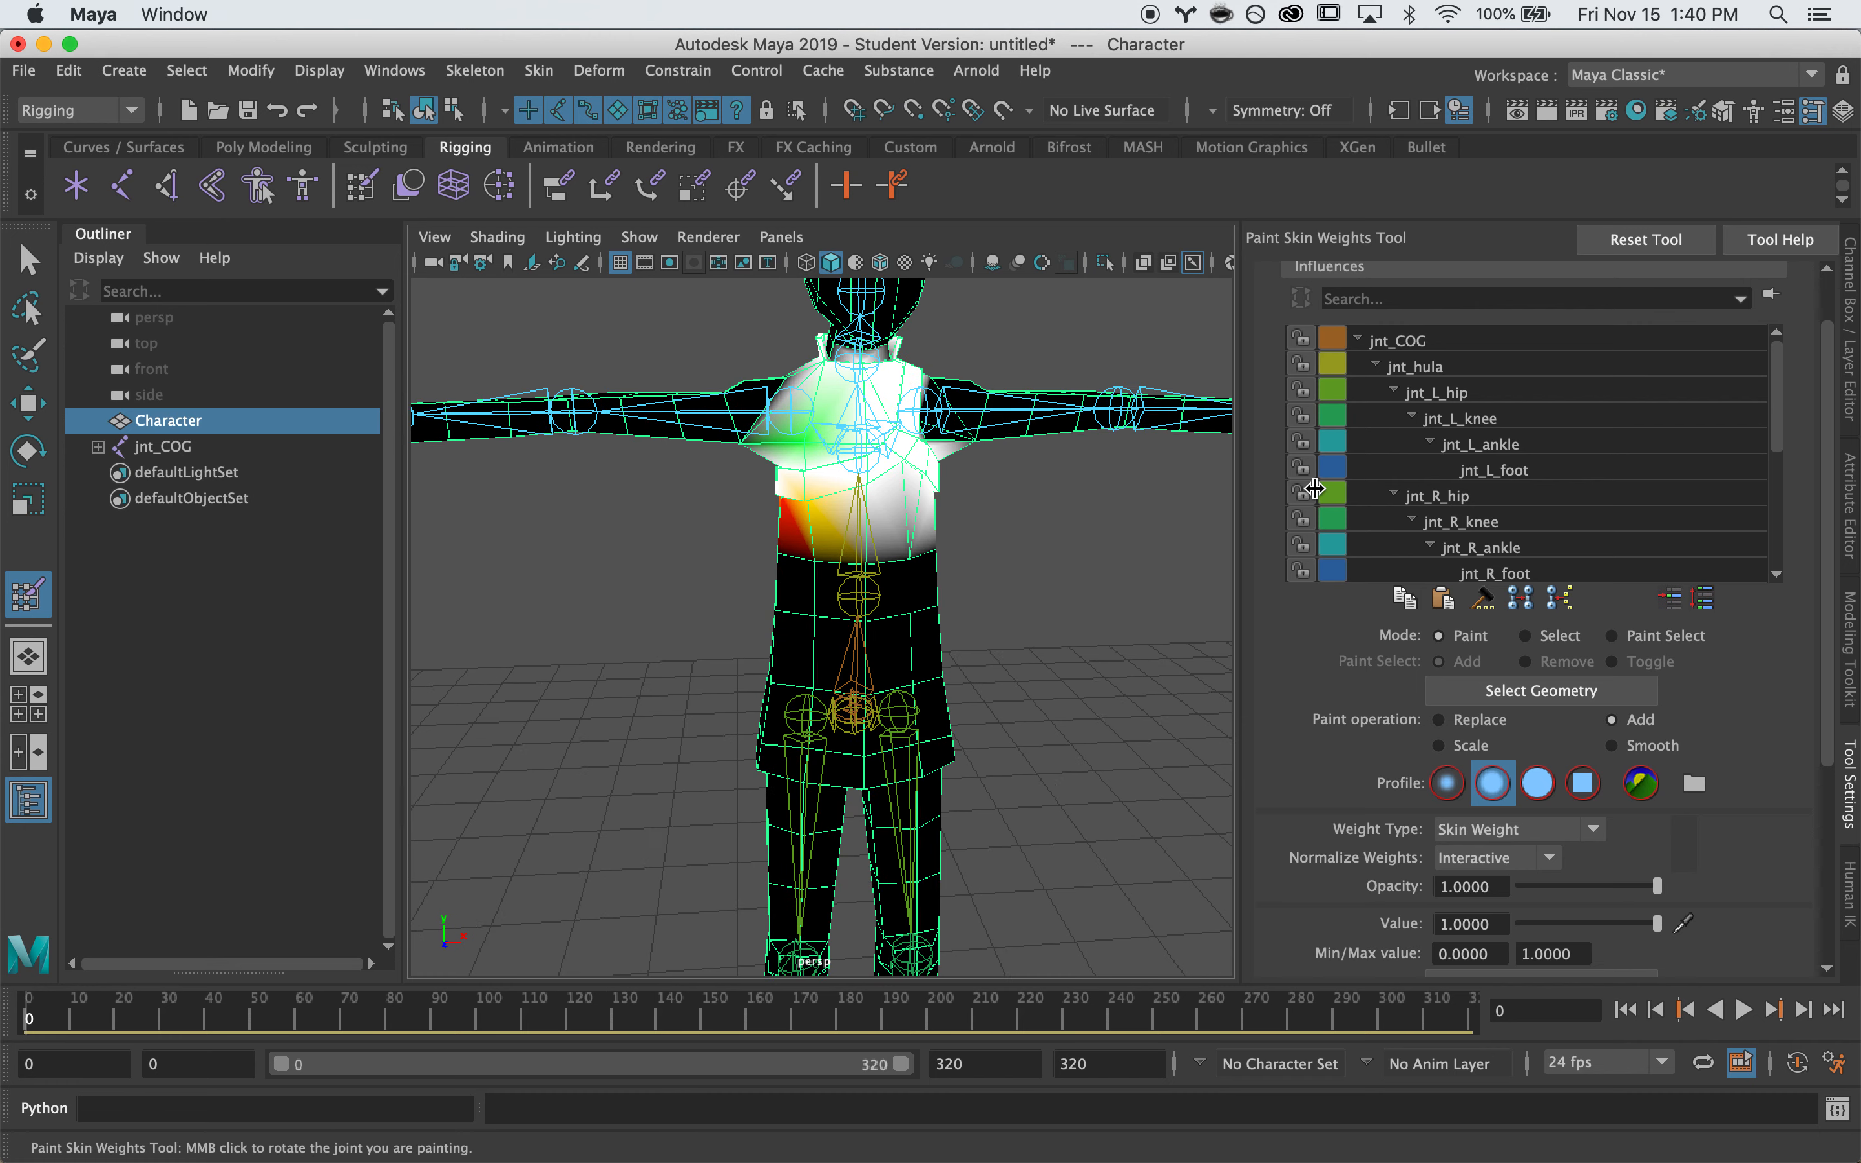
left_click(1422, 390)
middle_click_drag(885, 654, 917, 416, "alt")
left_click(1469, 493)
mouse_move(973, 615)
left_mouse_down("alt")
mouse_move(1149, 566)
mouse_move(1061, 562)
left_mouse_up("alt")
left_click(1460, 523)
mouse_move(940, 693)
left_mouse_down("alt")
mouse_move(1088, 555)
mouse_move(1154, 545)
left_mouse_up("alt")
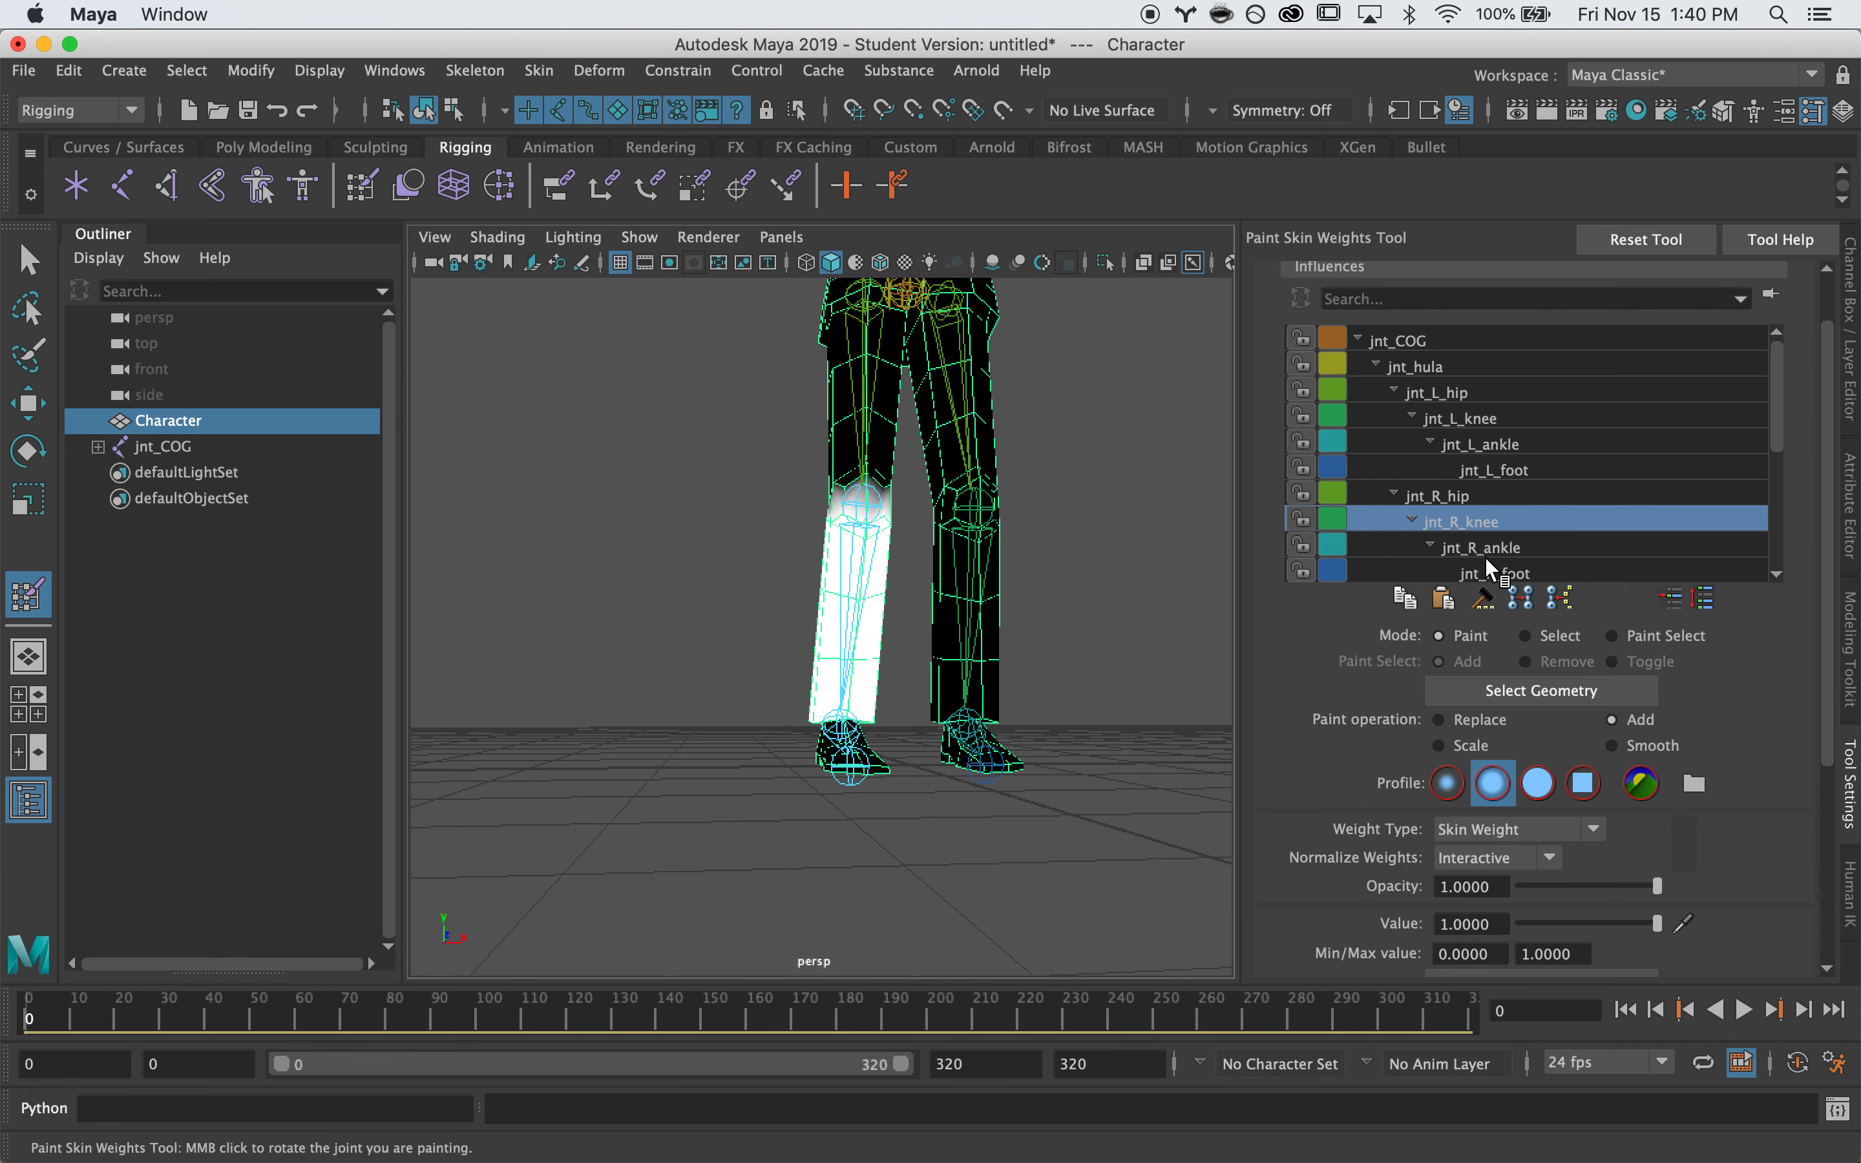
left_click(1486, 548)
left_click_drag(948, 727, 1200, 739, "alt")
left_click(1494, 573)
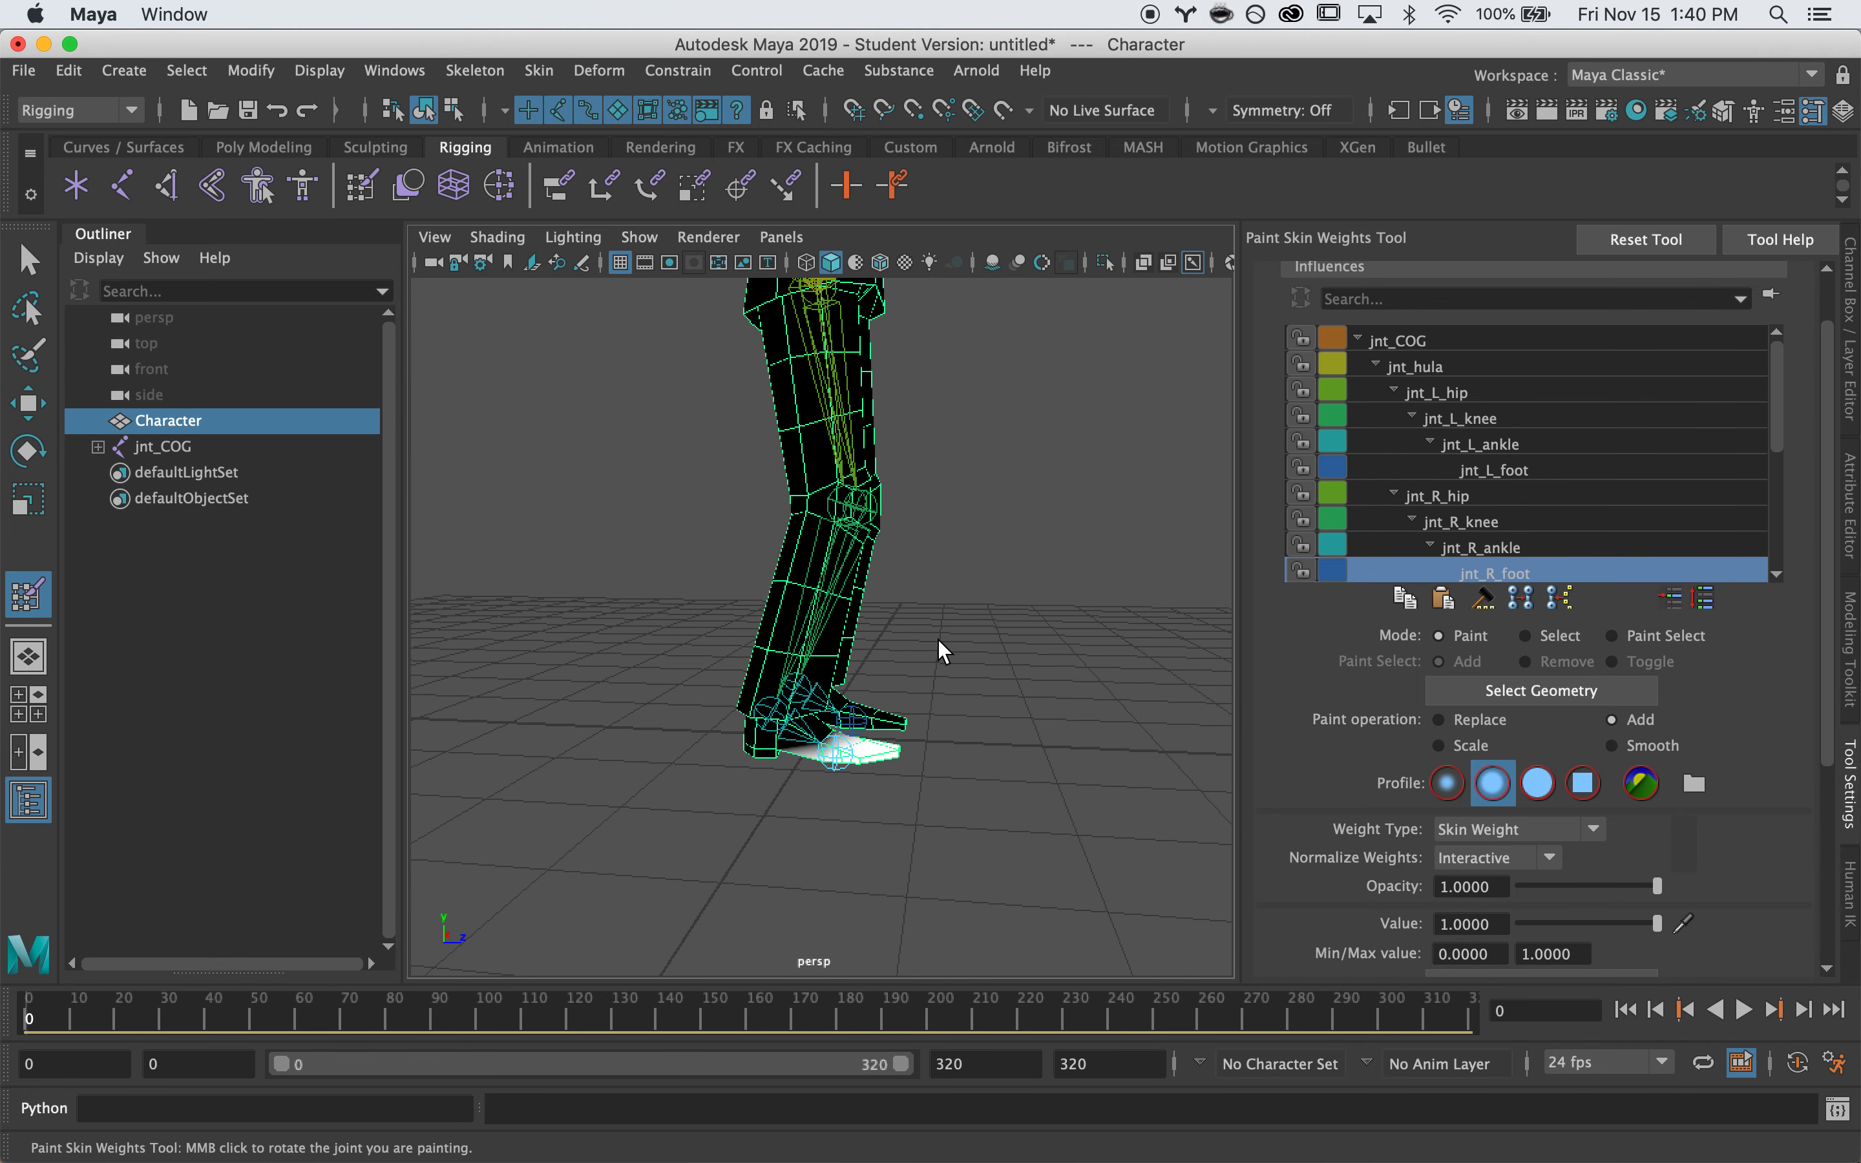
left_click_drag(947, 644, 889, 538, "alt")
Collapse the jnt_hula branch in the influence list and bring the chest into view
middle_click_drag(877, 551, 898, 727, "alt")
left_click_drag(898, 727, 900, 772, "alt")
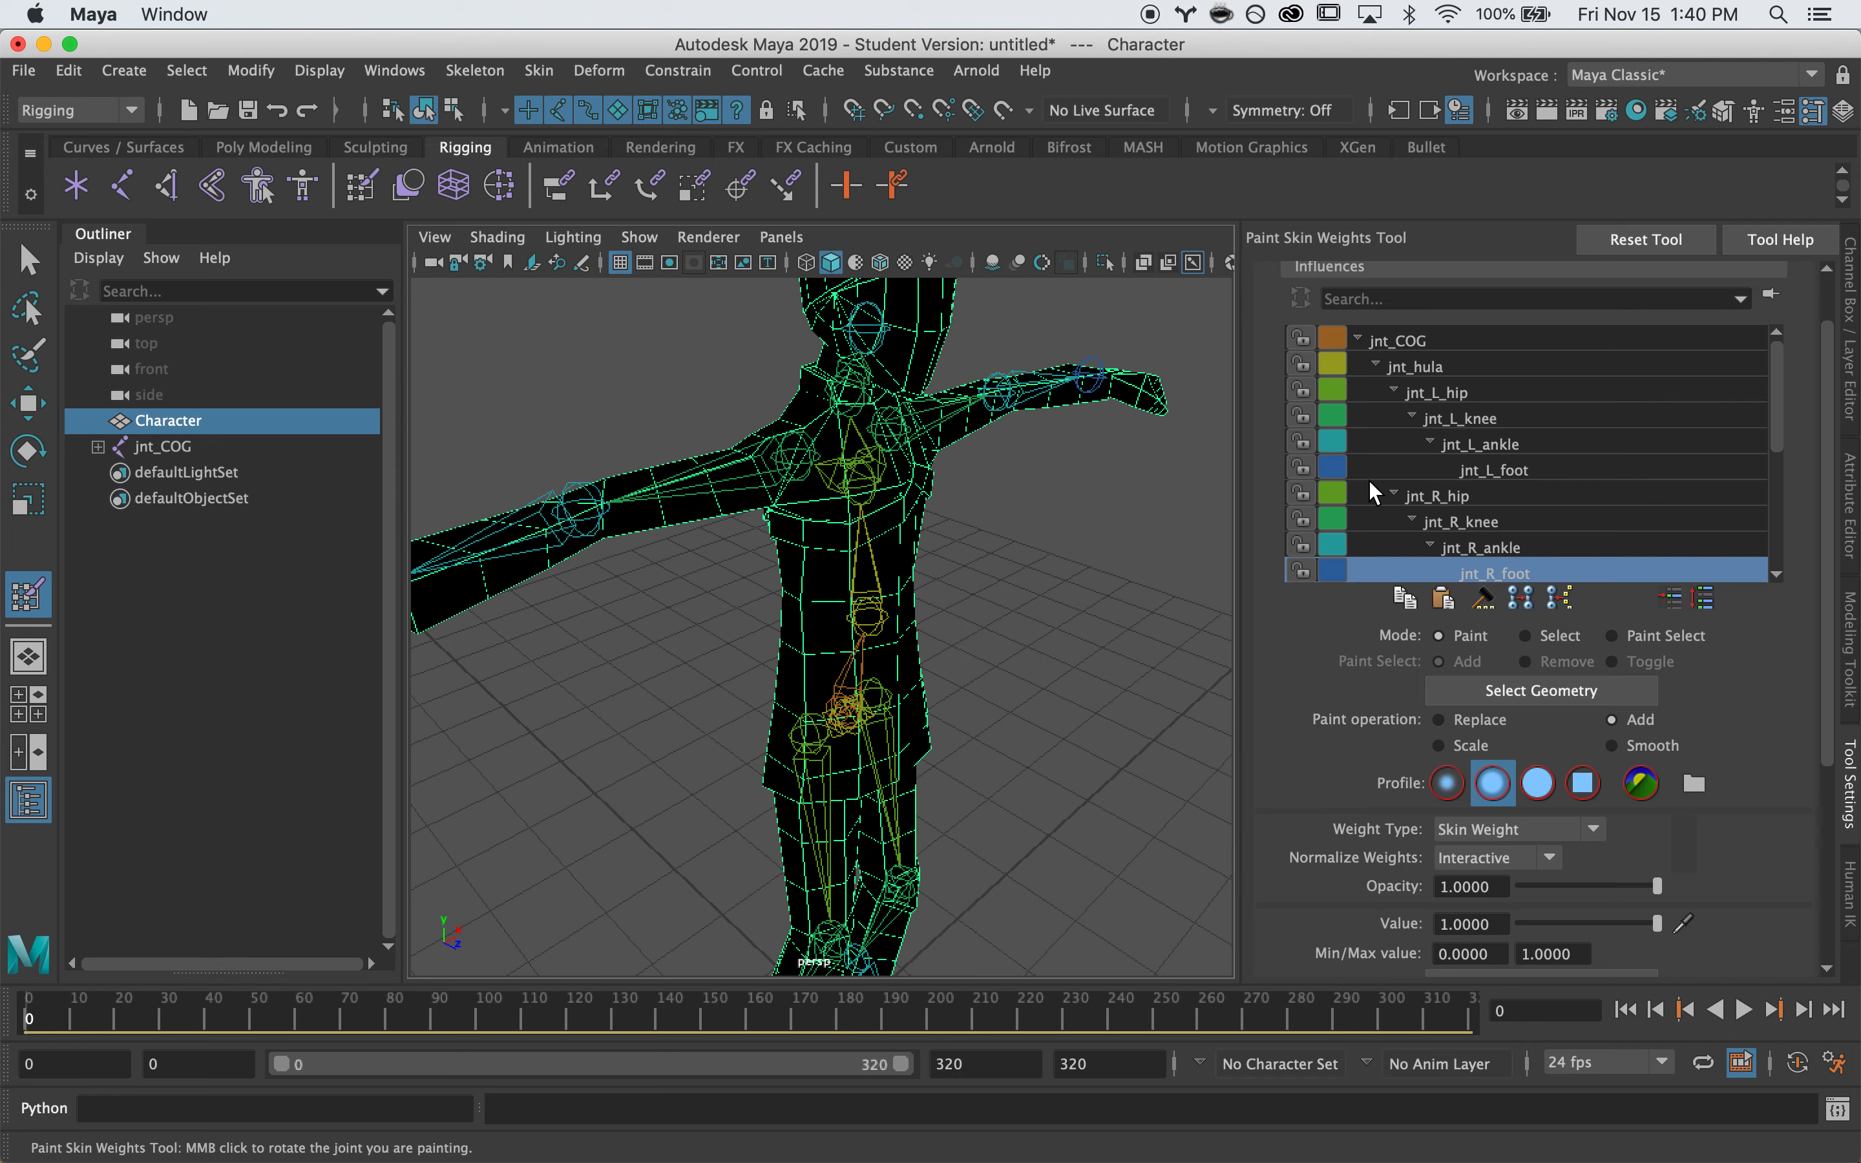
left_click(1376, 363)
left_click(1376, 388)
left_click(1376, 389)
mouse_move(861, 553)
left_mouse_down("alt")
mouse_move(842, 561)
mouse_move(862, 594)
mouse_move(885, 553)
mouse_move(862, 544)
left_mouse_up("alt")
right_click_drag(861, 544, 894, 549, "alt")
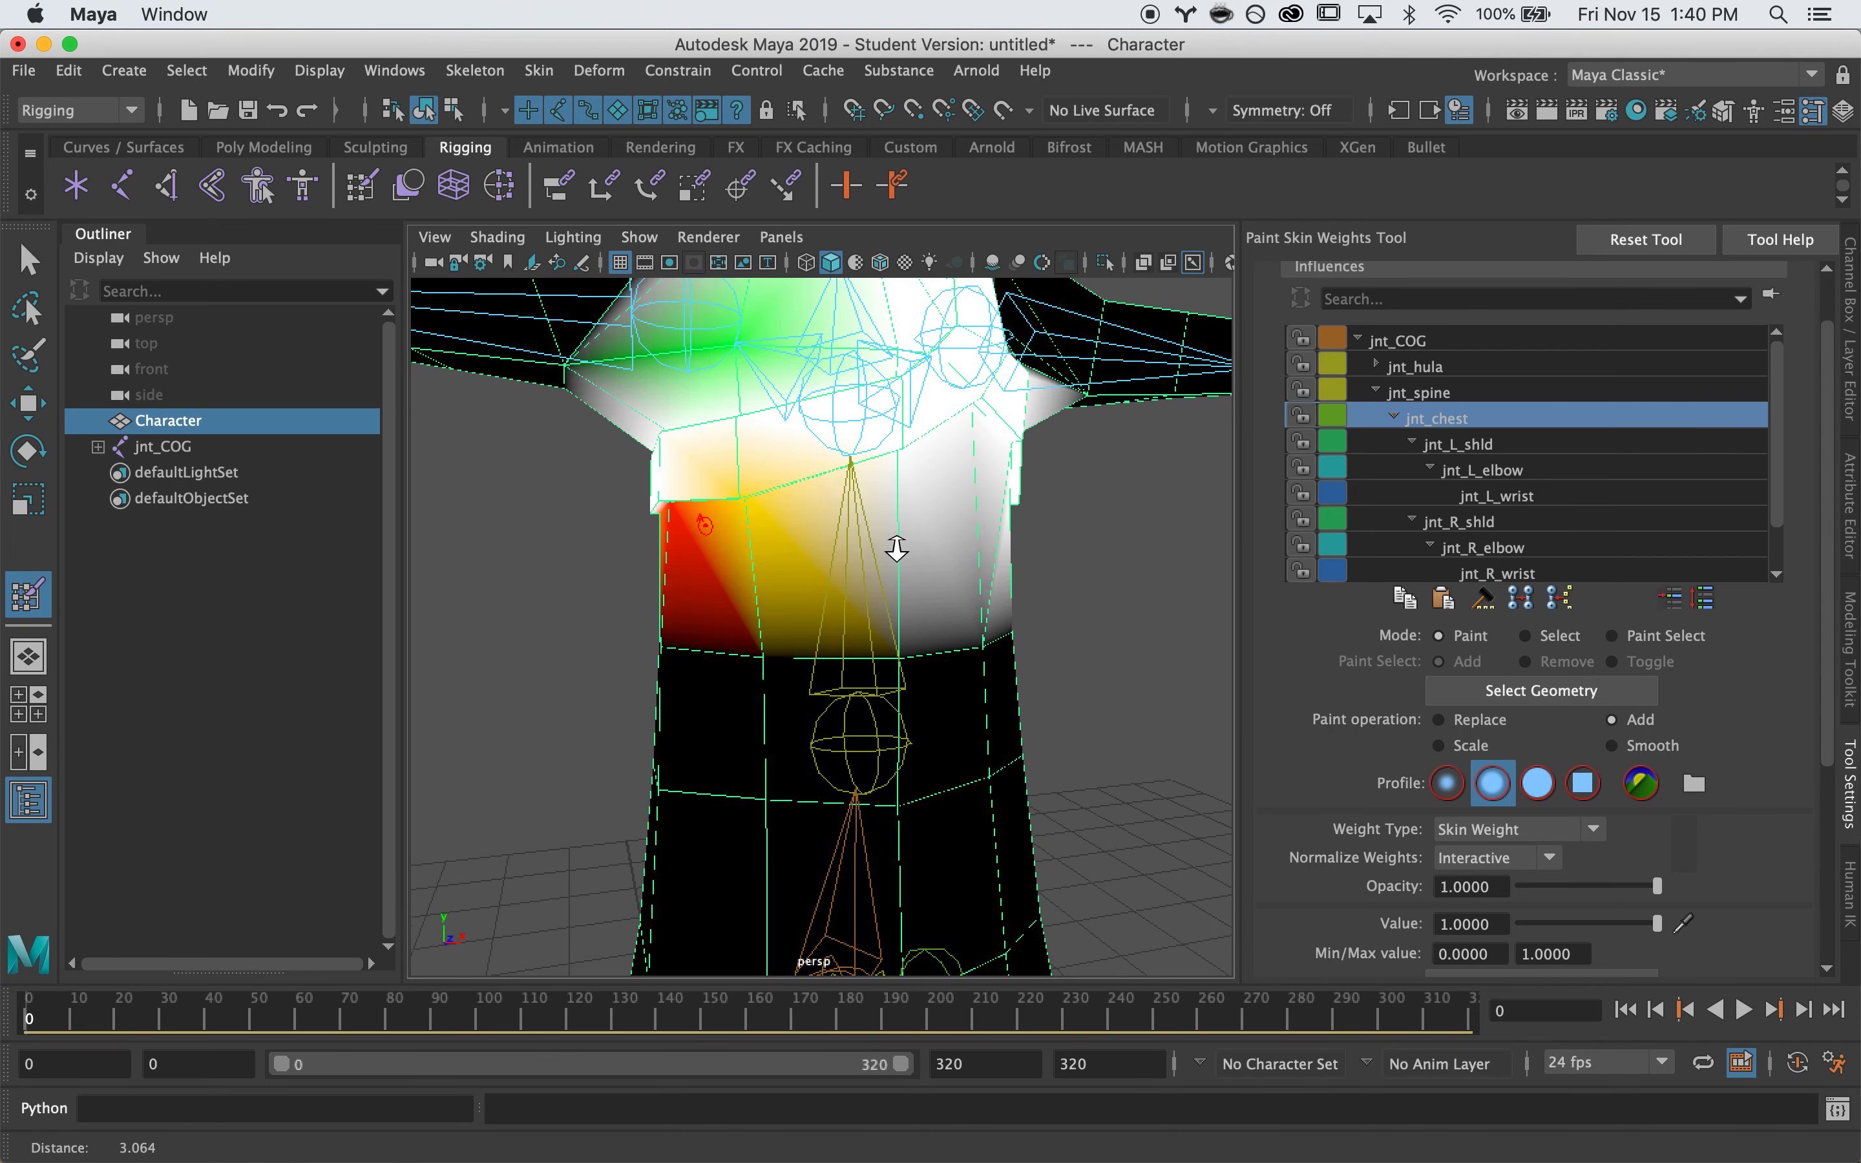
middle_click_drag(894, 550, 901, 637, "alt")
mouse_move(900, 637)
left_mouse_down("alt")
mouse_move(719, 531)
mouse_move(830, 532)
mouse_move(889, 443)
mouse_move(922, 467)
mouse_move(810, 528)
mouse_move(838, 595)
mouse_move(869, 573)
left_mouse_up("alt")
Inspect the jnt_L_shld, jnt_R_shld, jnt_R_elbow and jnt_R_wrist weights along the arms
left_click(1443, 445)
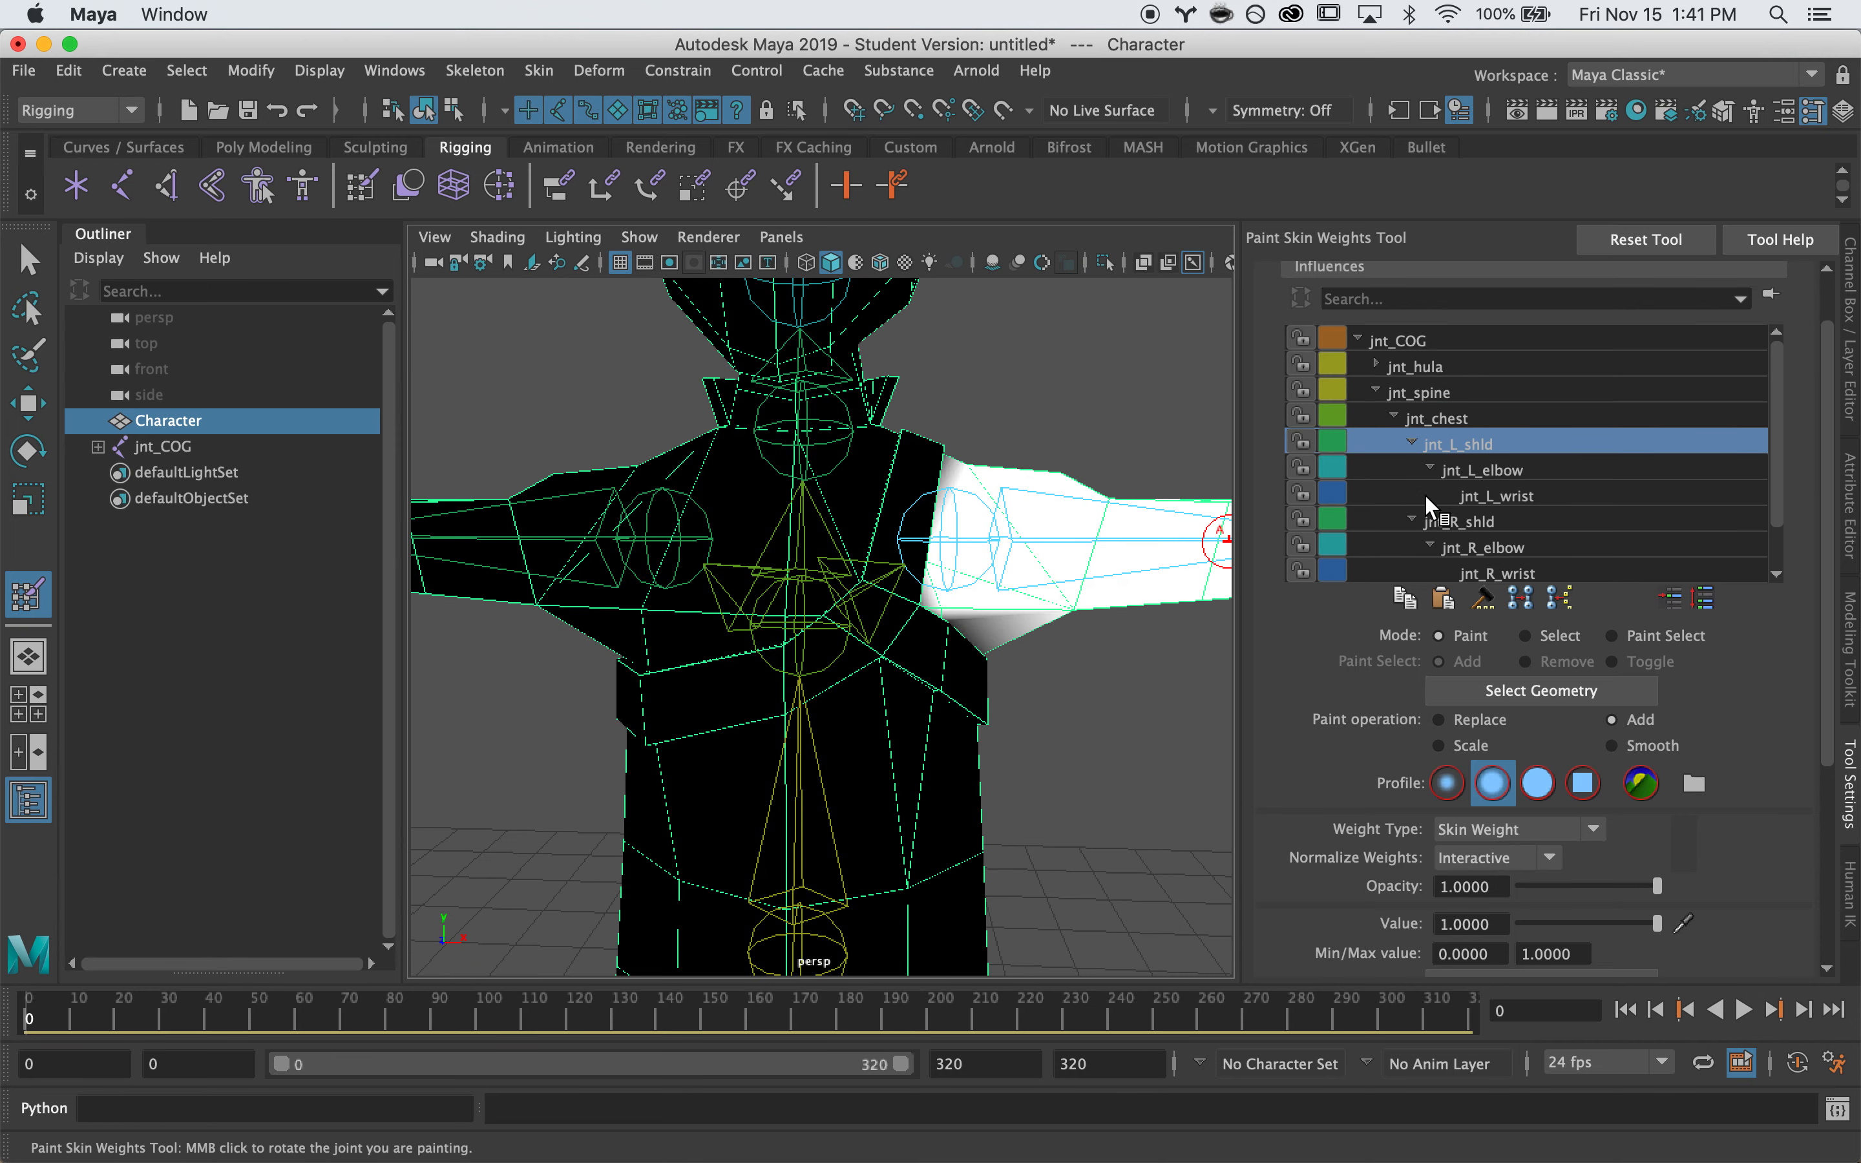
left_click(1457, 522)
mouse_move(538, 553)
left_mouse_down("alt")
mouse_move(1023, 465)
mouse_move(752, 552)
mouse_move(539, 542)
left_mouse_up("alt")
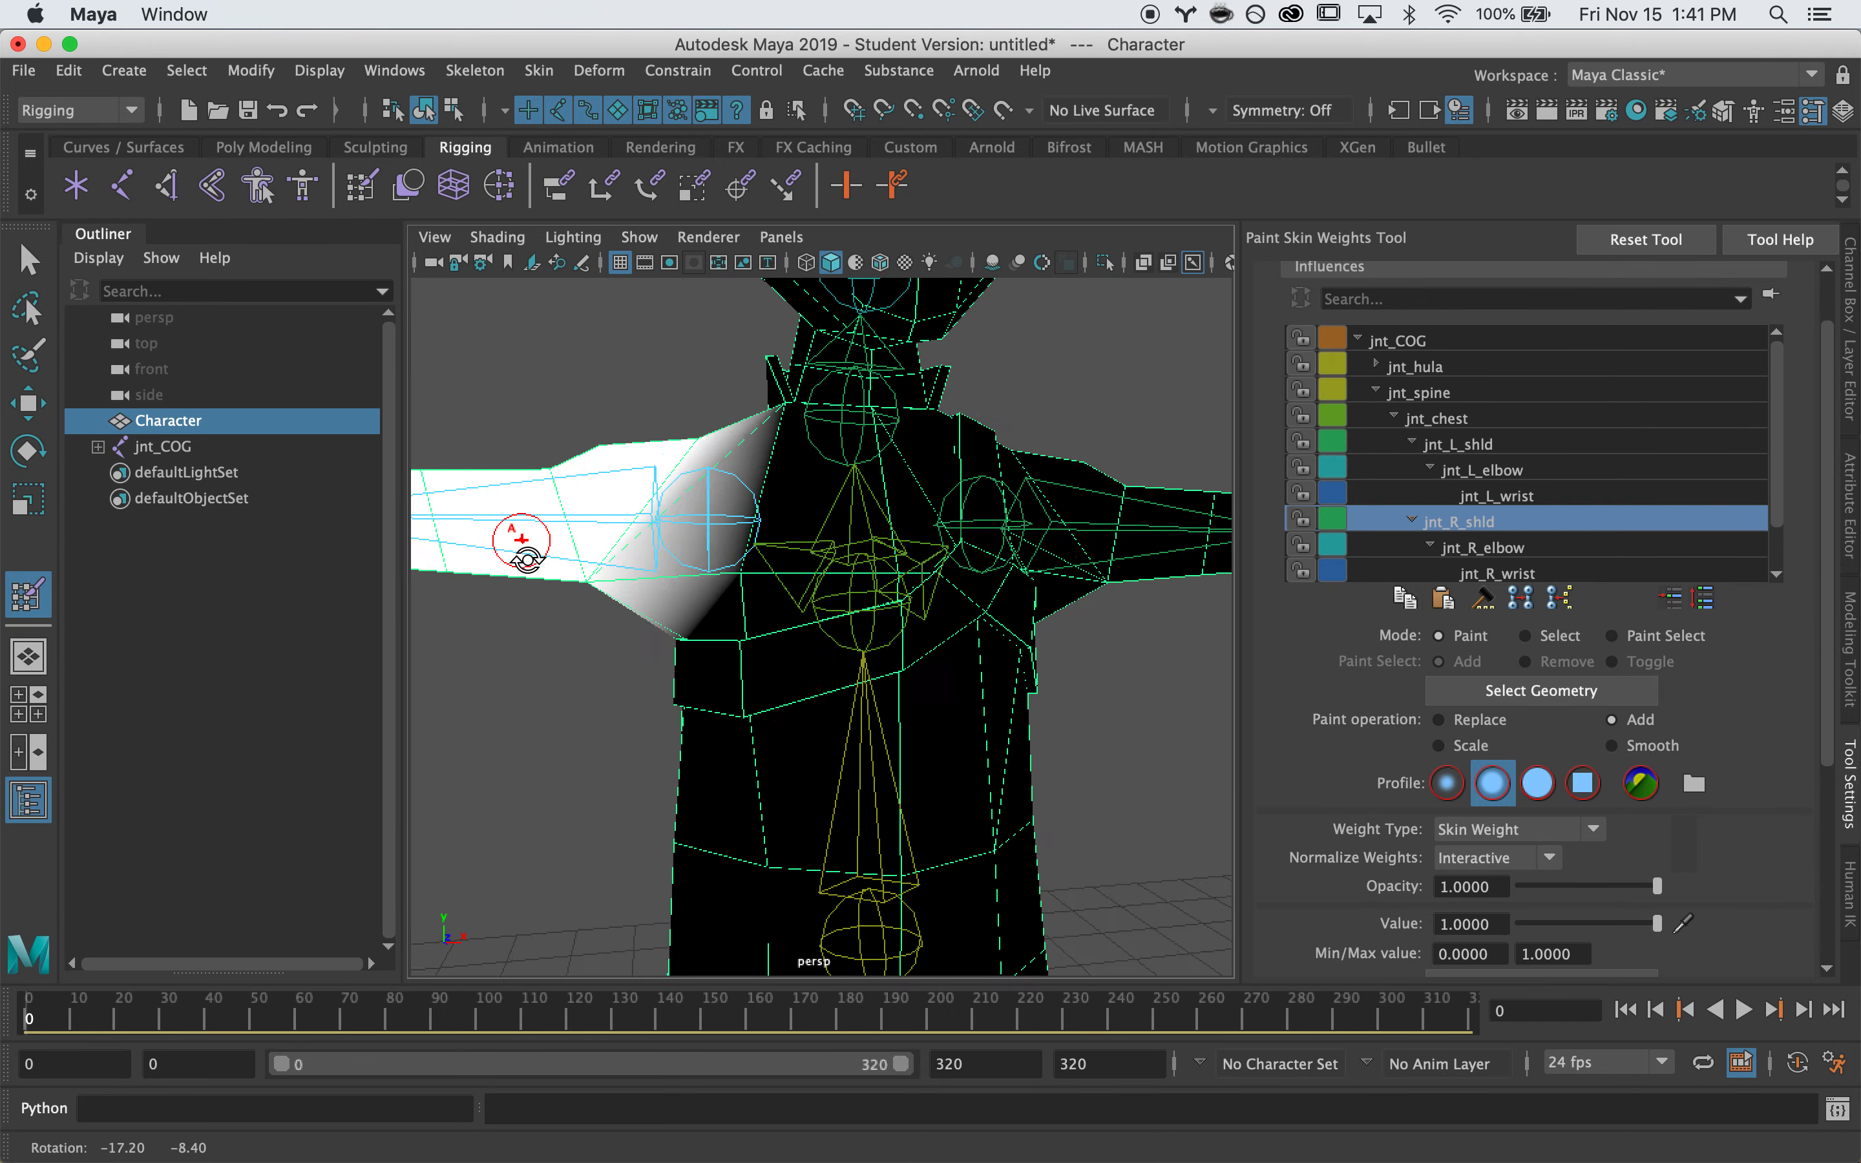
left_click(1496, 548)
left_click_drag(830, 611, 997, 724, "alt")
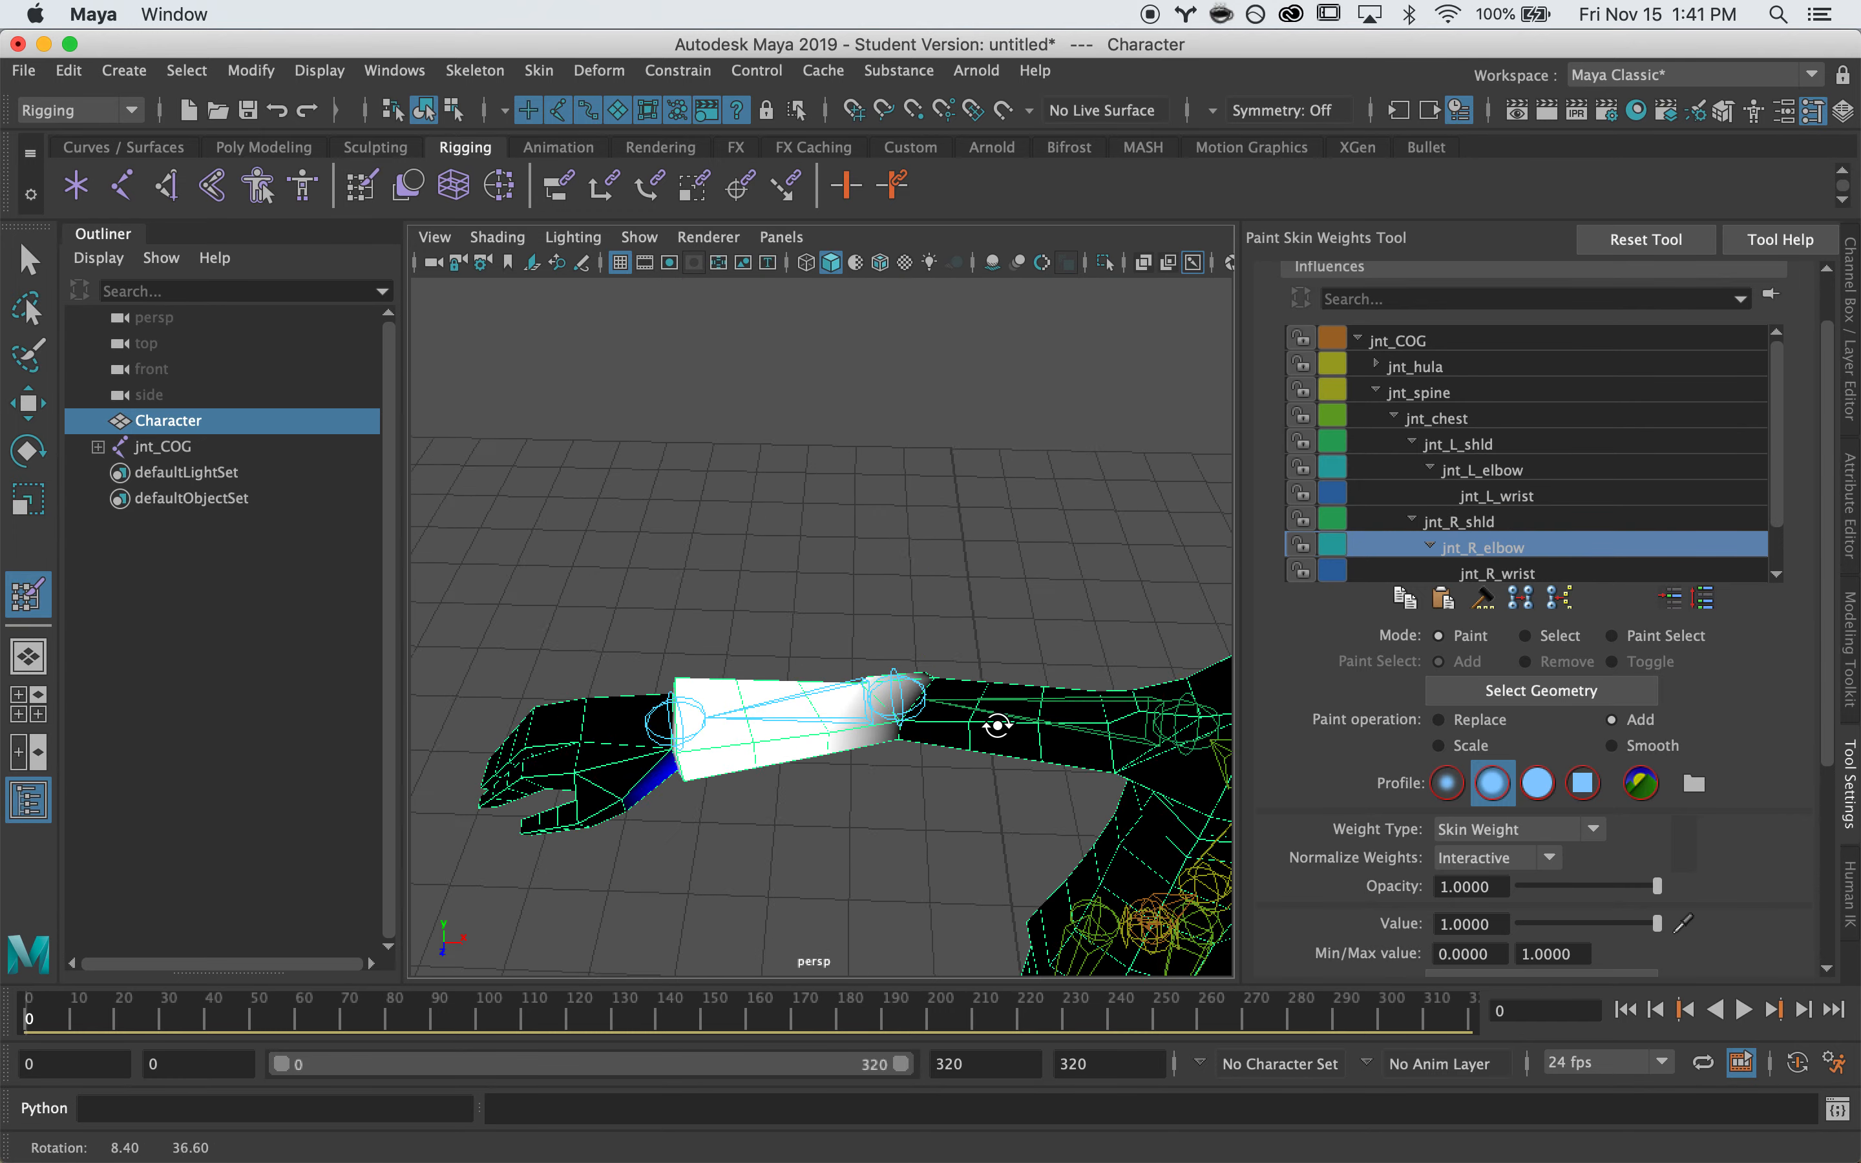
right_click_drag(608, 739, 777, 751, "alt")
middle_click_drag(777, 752, 989, 703, "alt")
right_click_drag(602, 764, 757, 739, "alt")
left_click_drag(769, 654, 800, 628, "alt")
left_click(1473, 575)
scroll(800, 628, "up", 3)
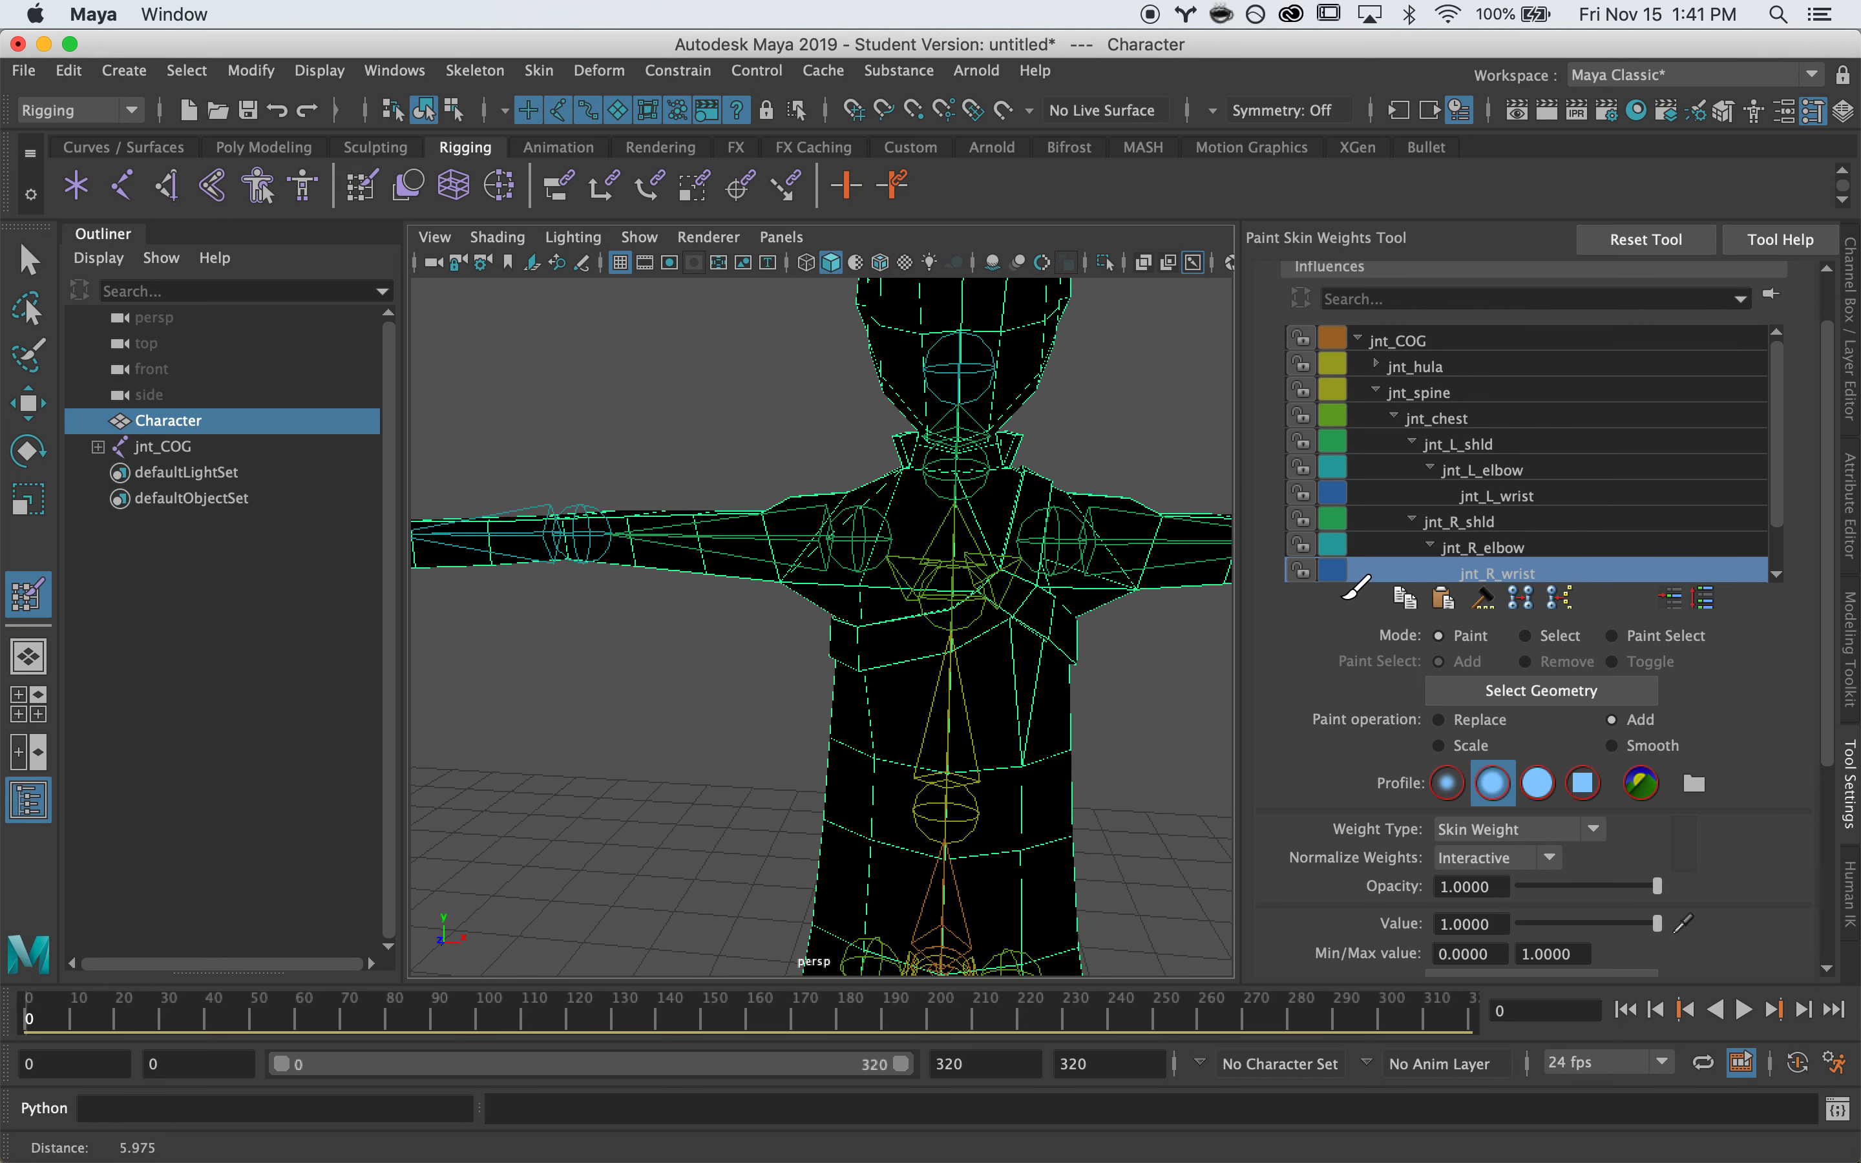
scroll(1530, 546, "down", 1)
Inspect the jnt_neck and jnt_head weights around the neck collar and head
left_click(1495, 542)
middle_click_drag(951, 537, 792, 670, "alt")
mouse_move(793, 669)
left_mouse_down("alt")
mouse_move(723, 677)
mouse_move(773, 690)
mouse_move(761, 661)
mouse_move(854, 653)
left_mouse_up("alt")
scroll(833, 696, "up", 5)
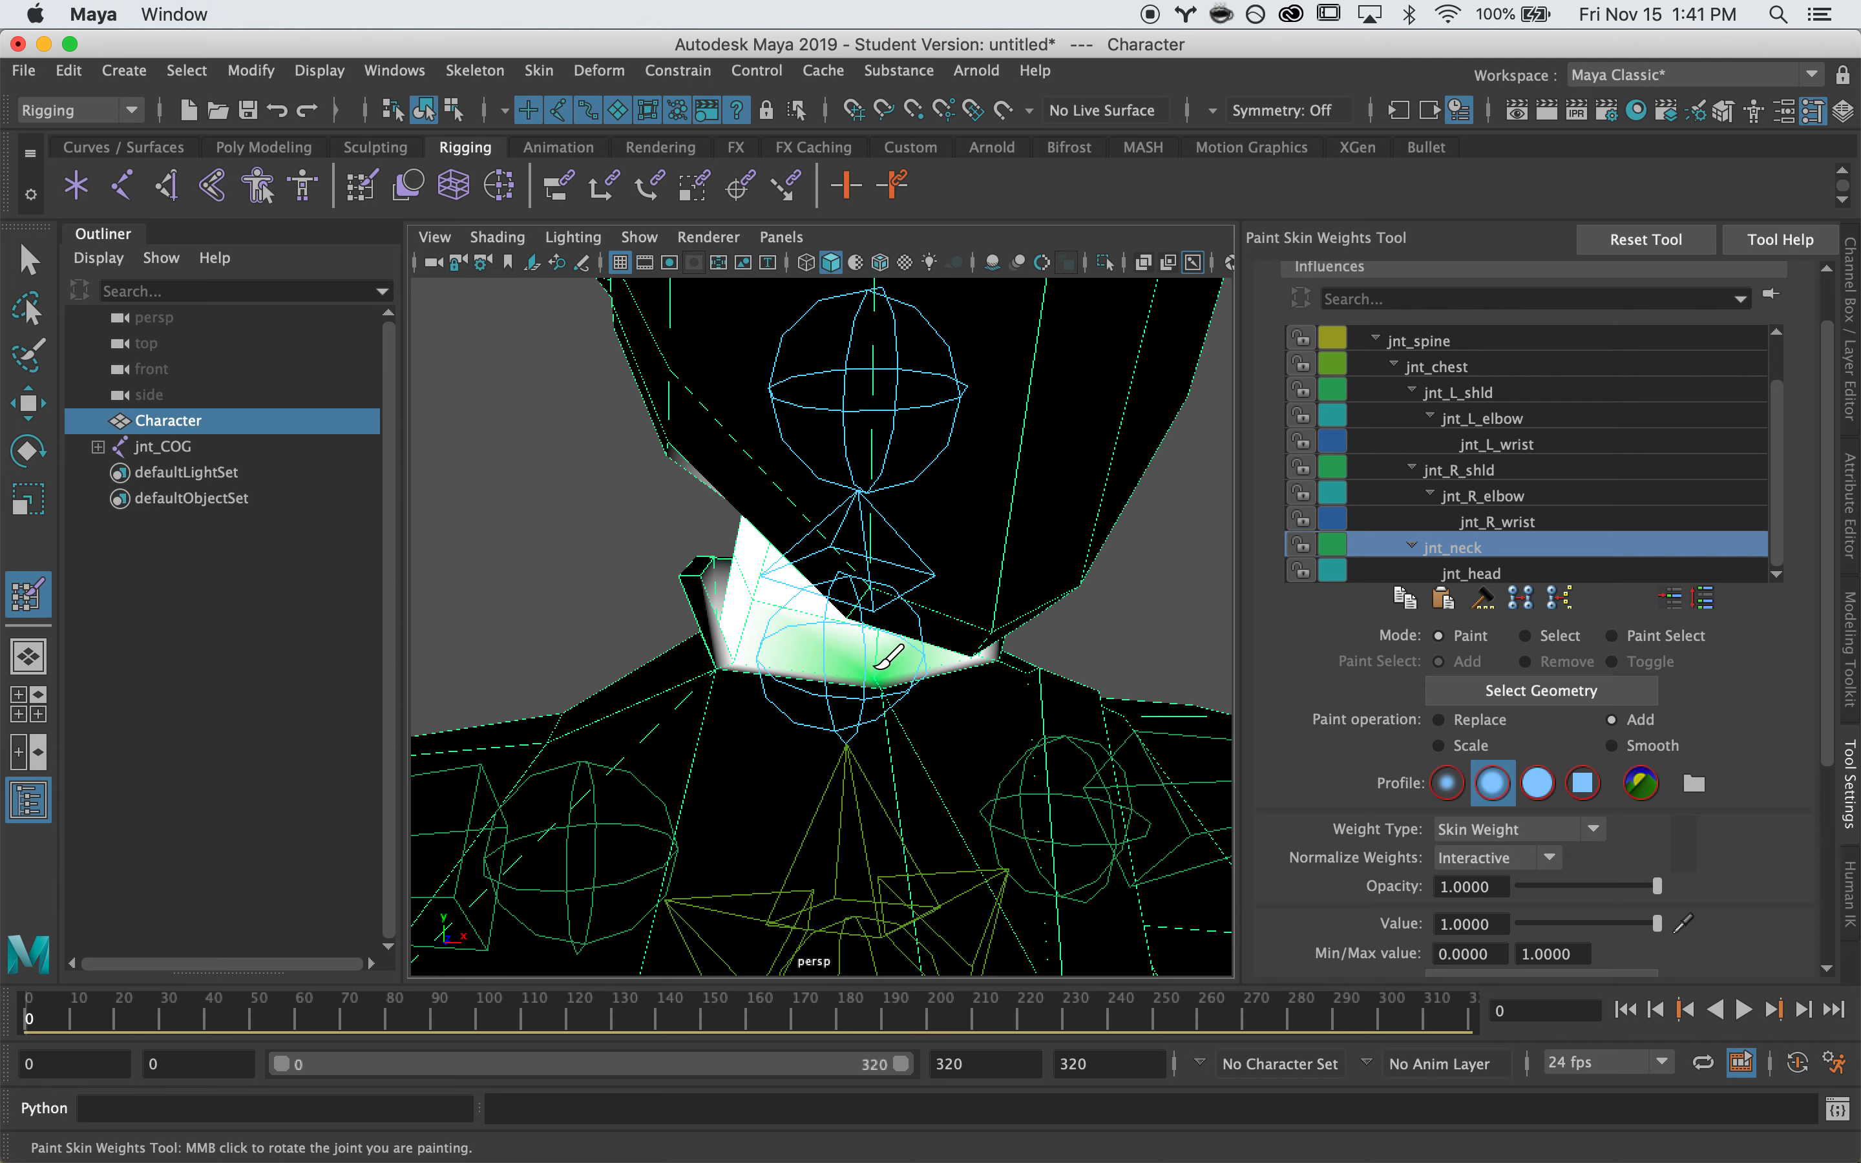
scroll(881, 666, "down", 5)
left_click_drag(753, 670, 852, 665, "alt")
left_click(1470, 574)
scroll(1000, 631, "down", 10)
middle_click_drag(781, 692, 790, 604, "alt")
scroll(830, 669, "up", 5)
Exit the paint tool, deselect the character and select the left hip joint
key("q")
left_click(1035, 683)
scroll(907, 663, "down", 5)
scroll(913, 675, "up", 5)
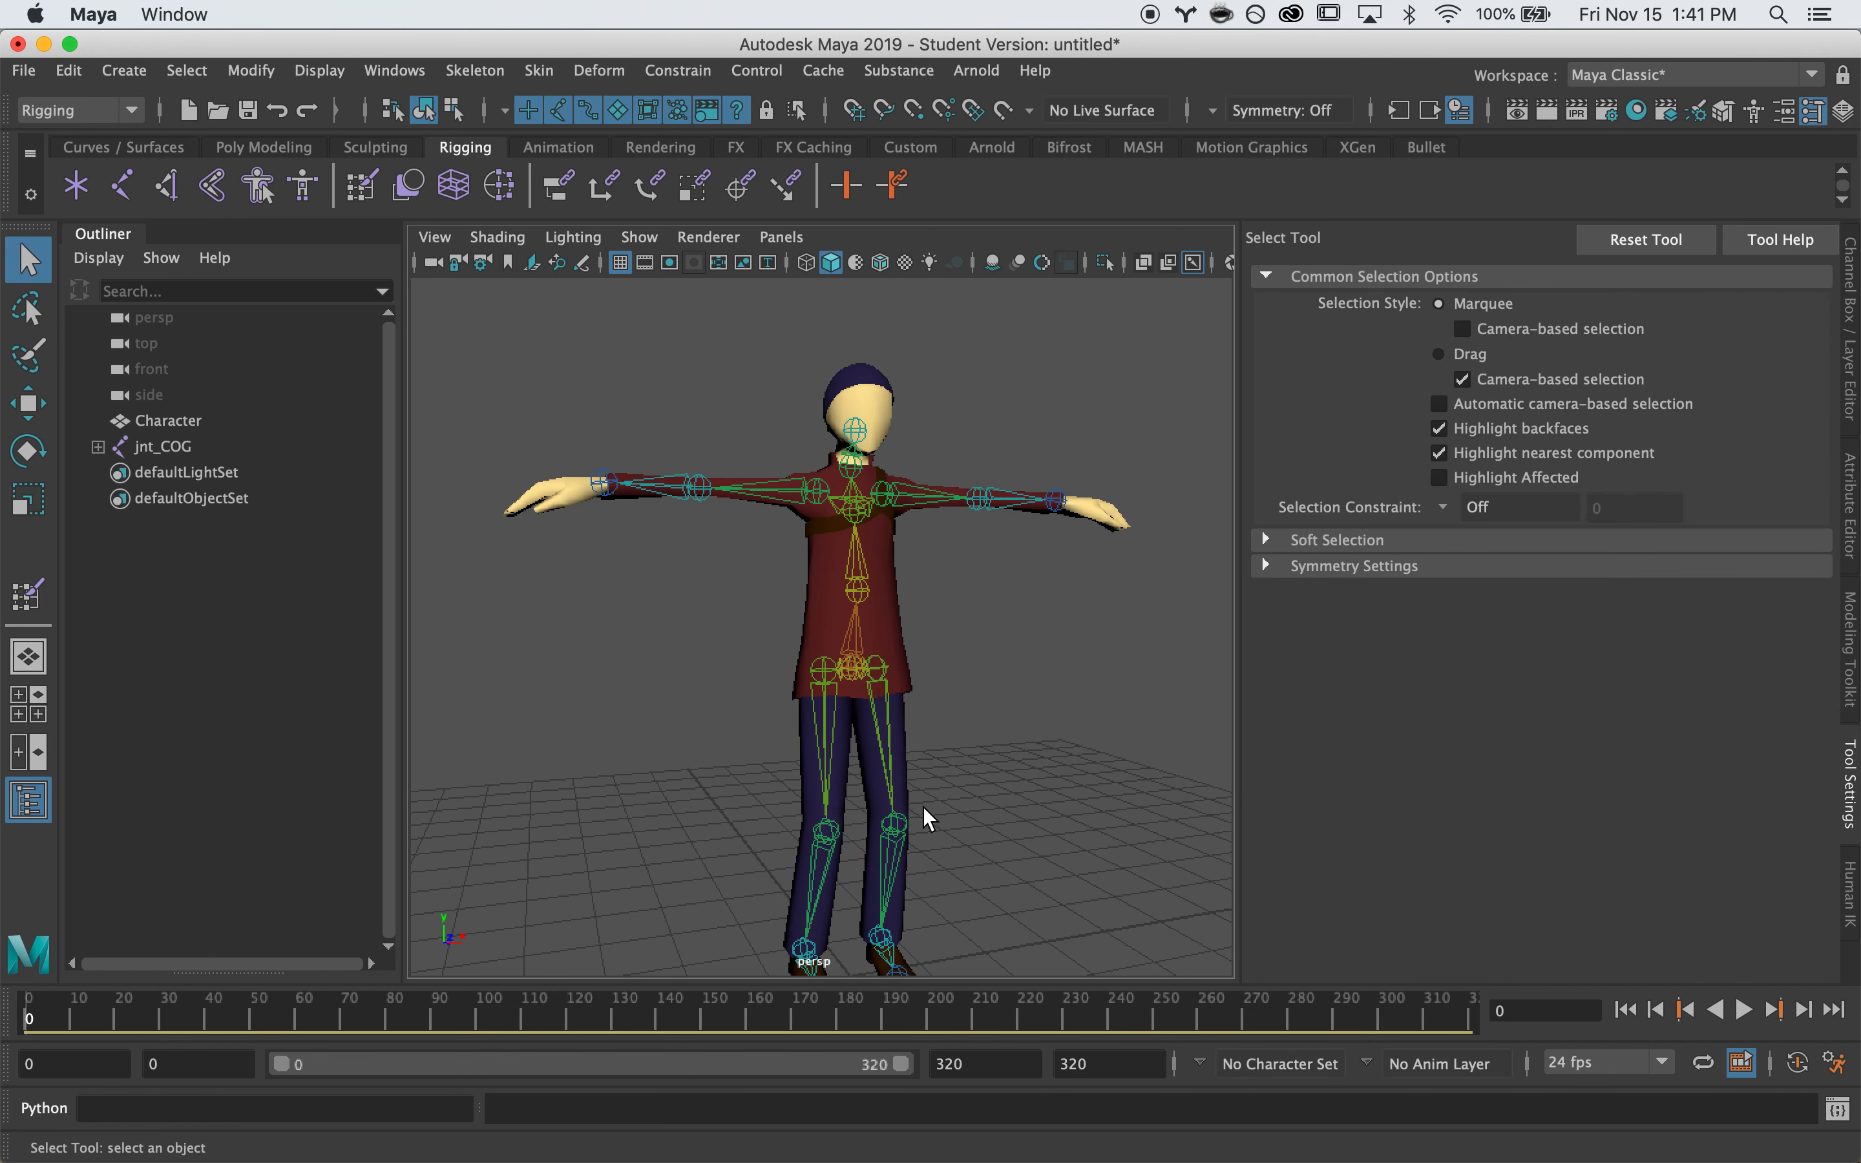
left_click(896, 766)
Rotate the left hip joint to swing the leg, then undo back to T-pose
left_click_drag(946, 808, 584, 477, "alt")
key("e")
right_click_drag(623, 500, 938, 646, "alt")
middle_click_drag(939, 646, 1100, 720, "alt")
right_click_drag(1101, 721, 838, 743, "alt")
middle_click_drag(838, 743, 938, 785, "alt")
left_click_drag(938, 784, 930, 742, "alt")
left_click_drag(756, 506, 728, 682)
key("super+z")
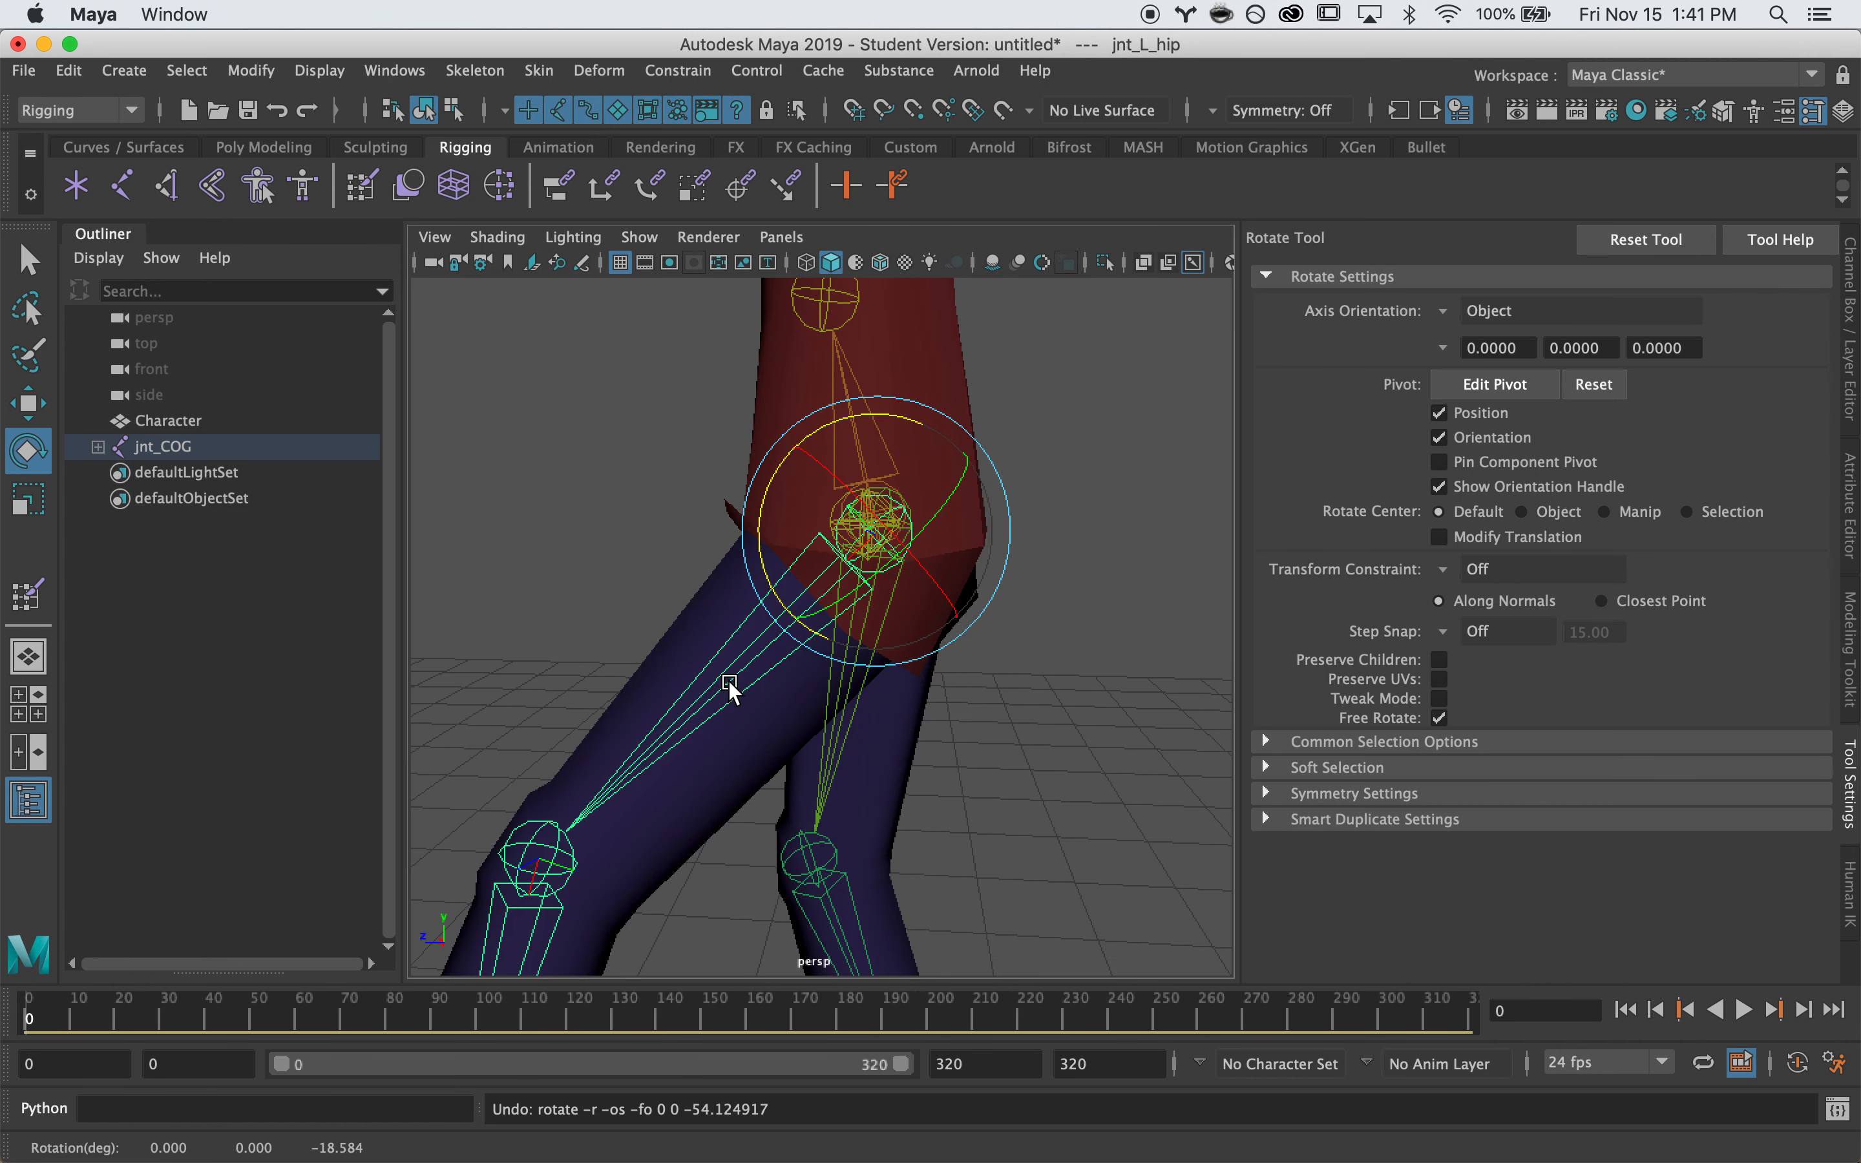
key("super+z")
right_click_drag(922, 763, 832, 831, "alt")
middle_click_drag(832, 832, 818, 752, "alt")
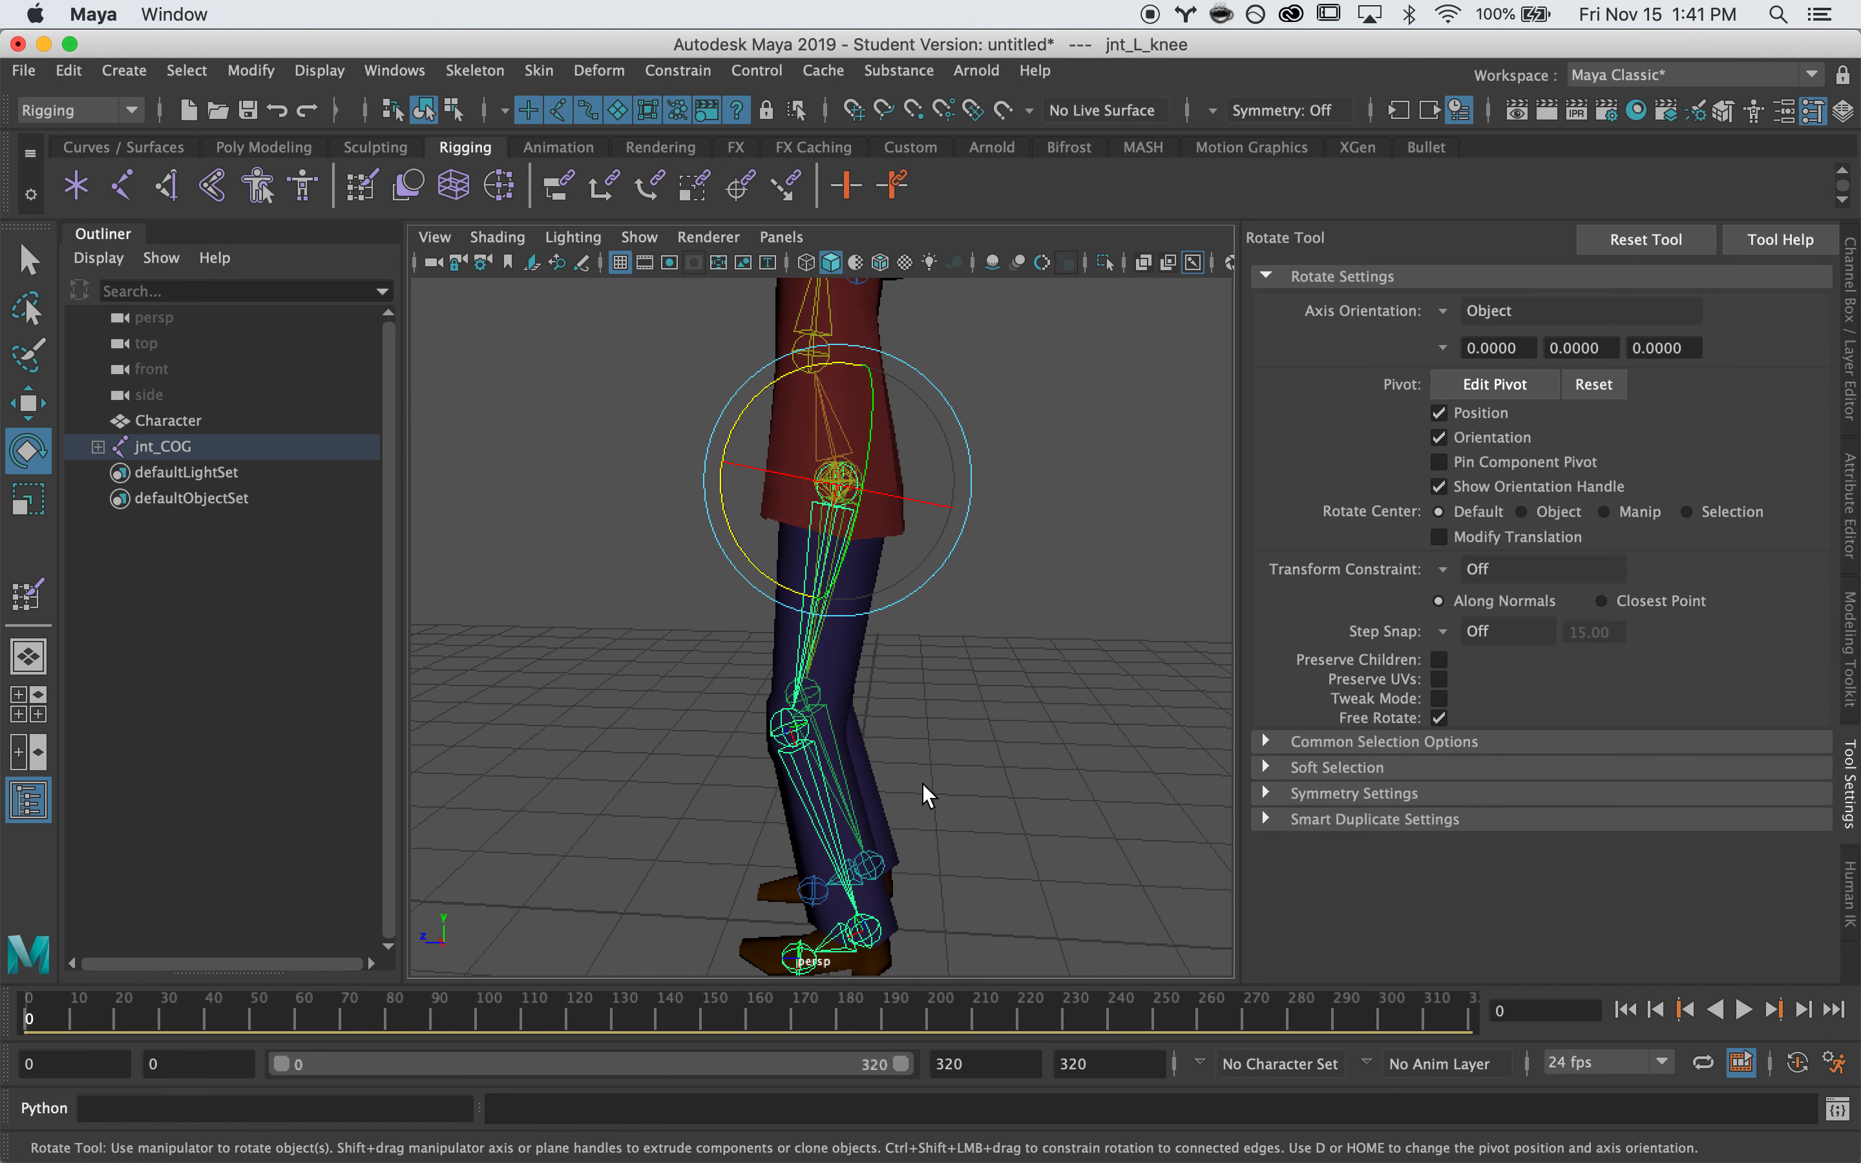
Bend the left knee and rotate the left ankle, undoing each test rotation
key("Down")
left_click_drag(926, 784, 892, 769, "alt")
left_click_drag(837, 640, 781, 511)
key("super+z")
middle_click_drag(968, 774, 976, 623, "alt")
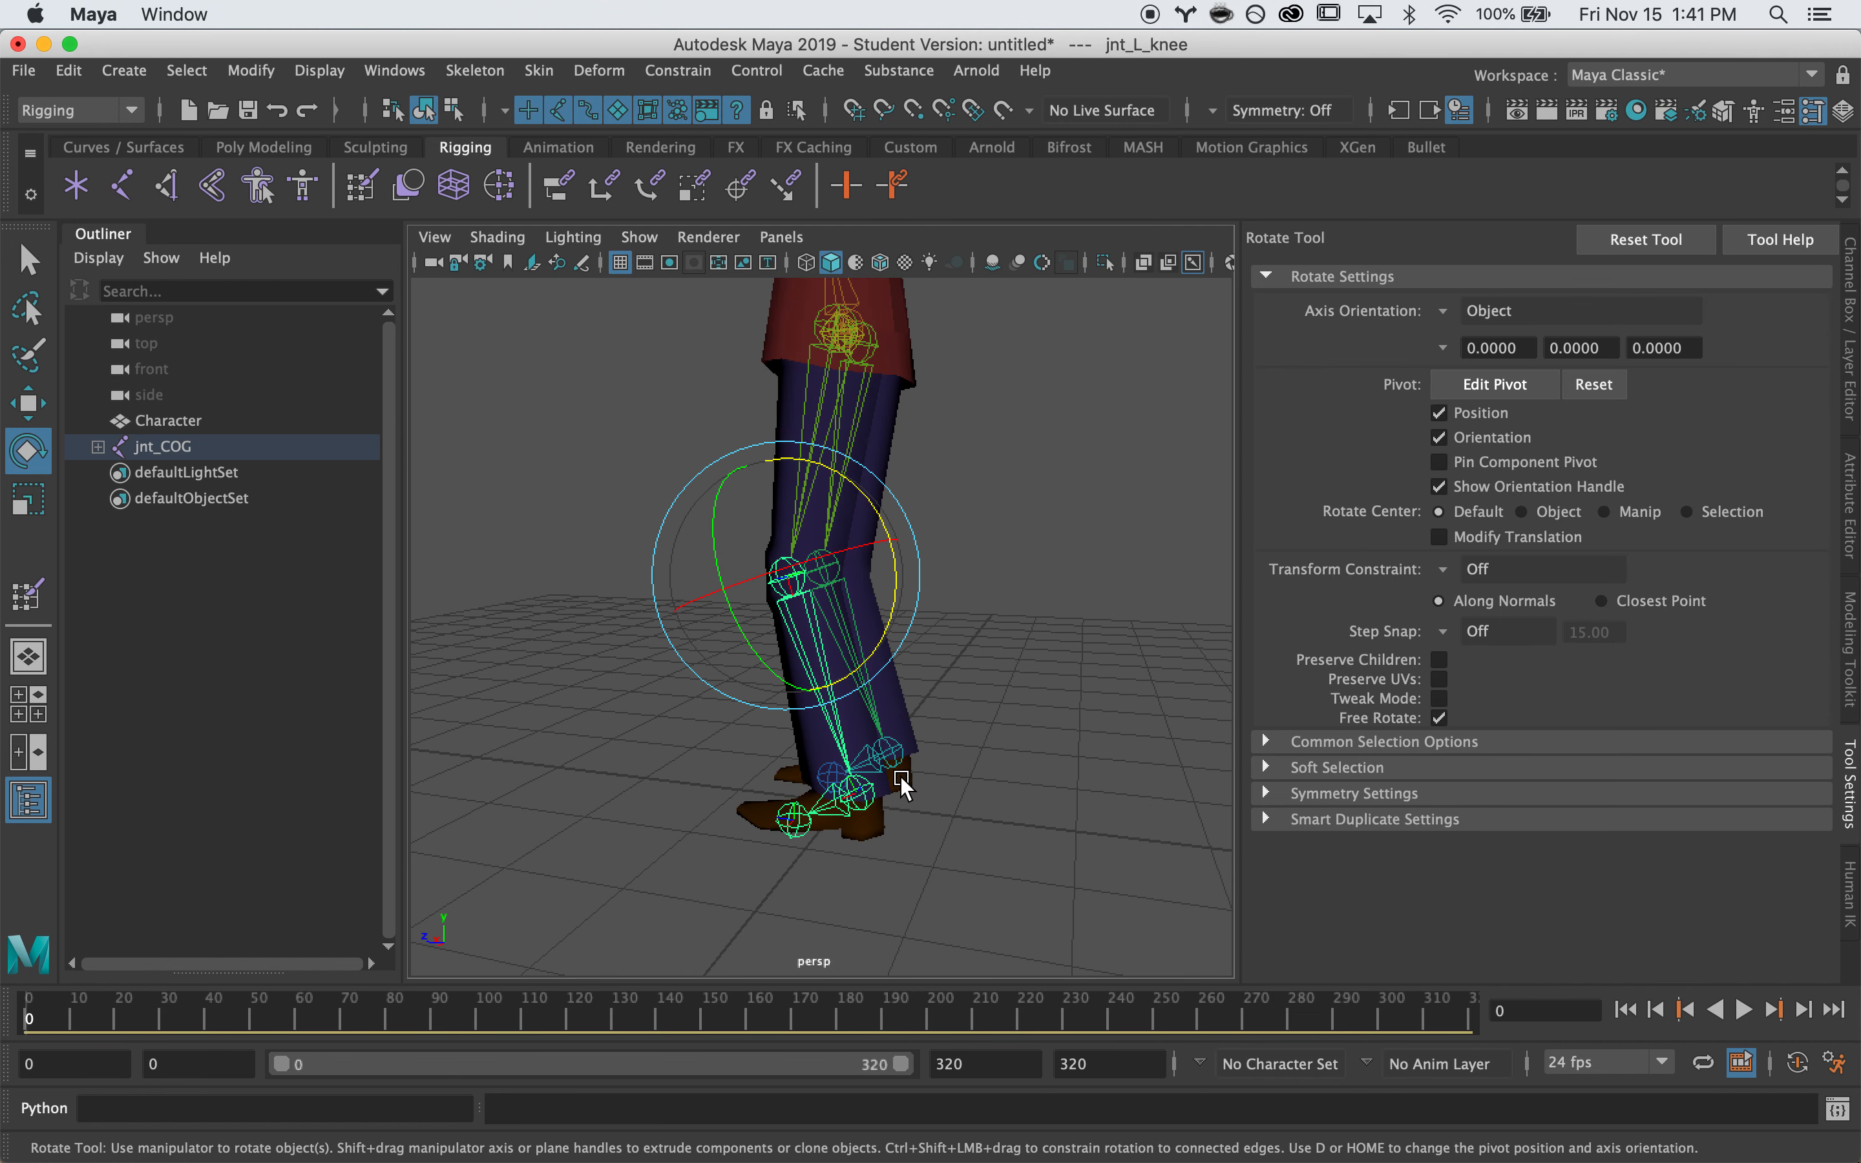
key("Down")
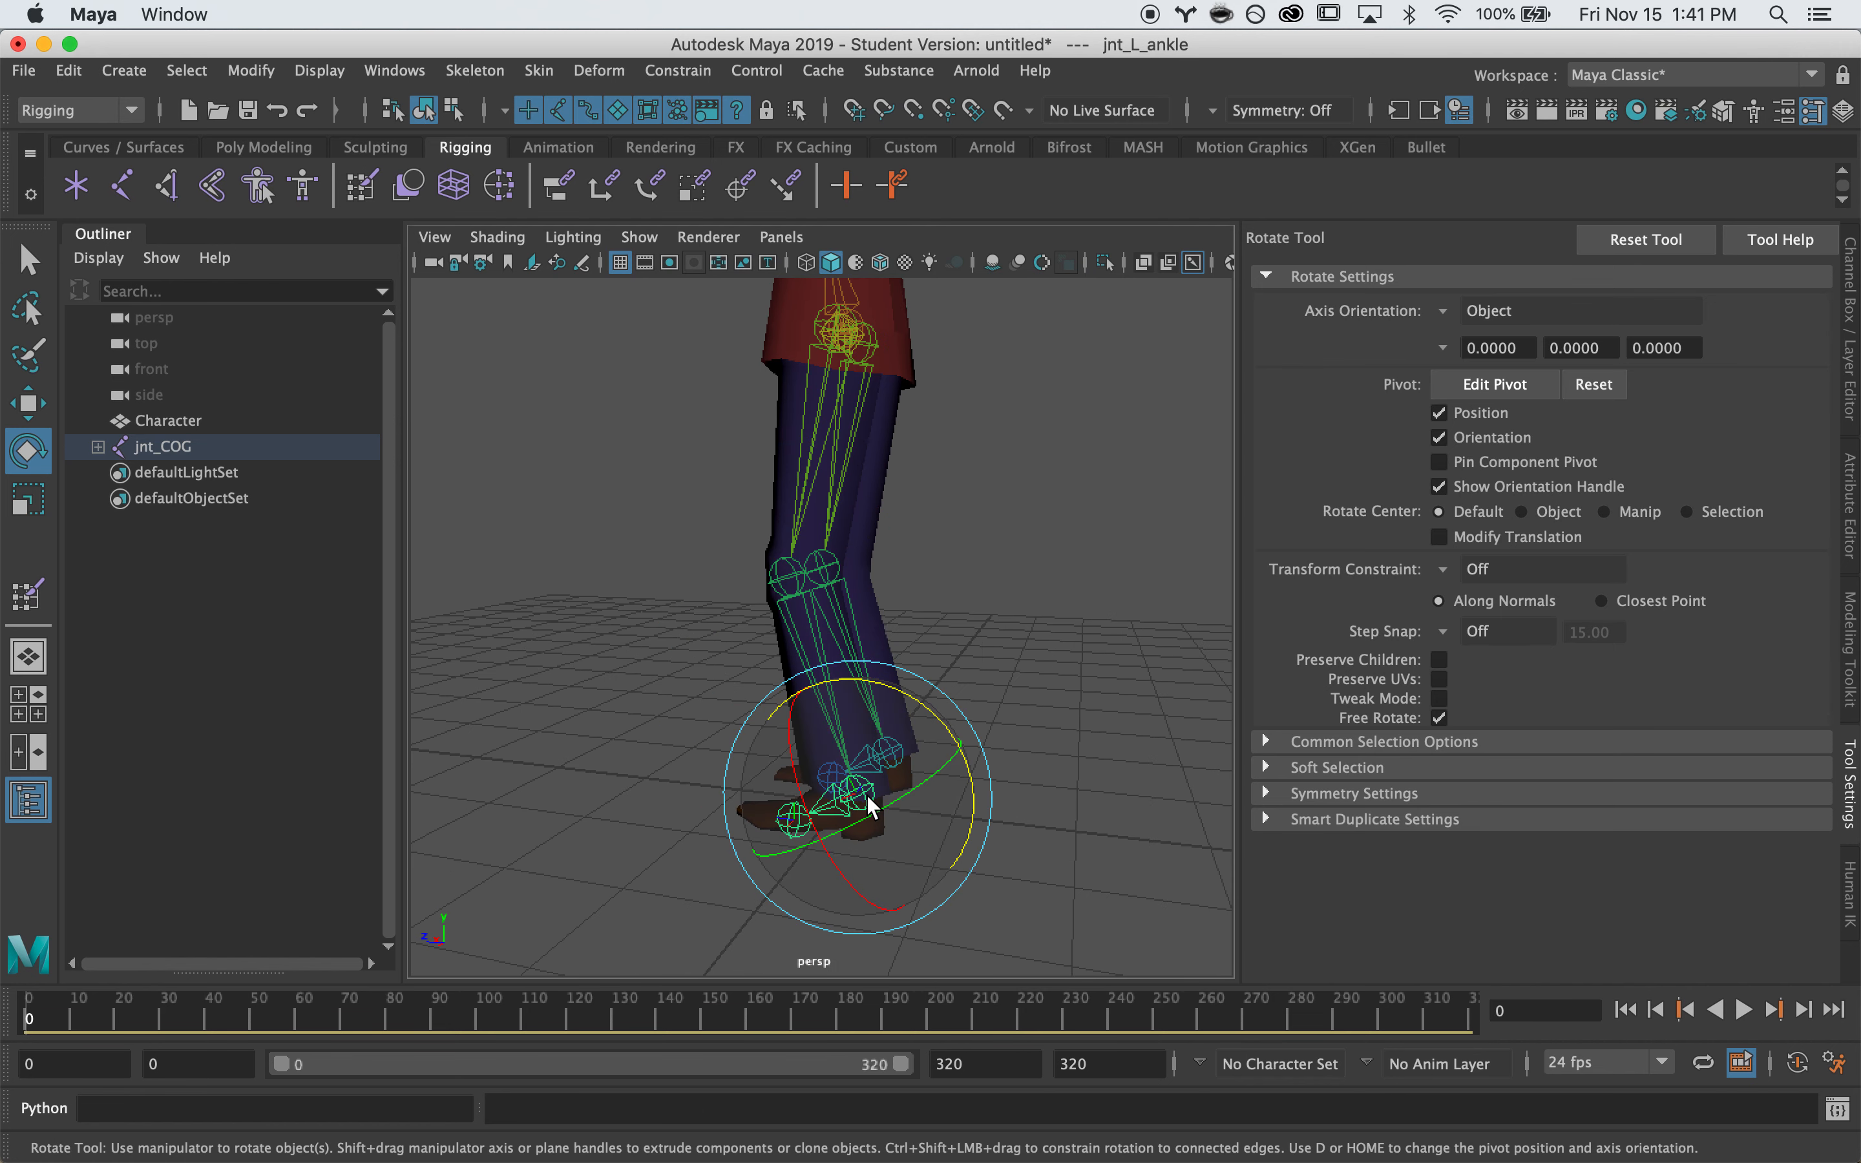
left_click_drag(958, 751, 974, 773)
key("f")
right_click_drag(649, 815, 923, 808, "alt")
left_click_drag(922, 808, 1107, 731, "alt")
left_click_drag(967, 530, 907, 506)
key("super+z")
key("super+z")
right_click_drag(1027, 699, 852, 635, "alt")
Rotate the spine and chest joints to test the torso, undoing each
left_click(870, 558)
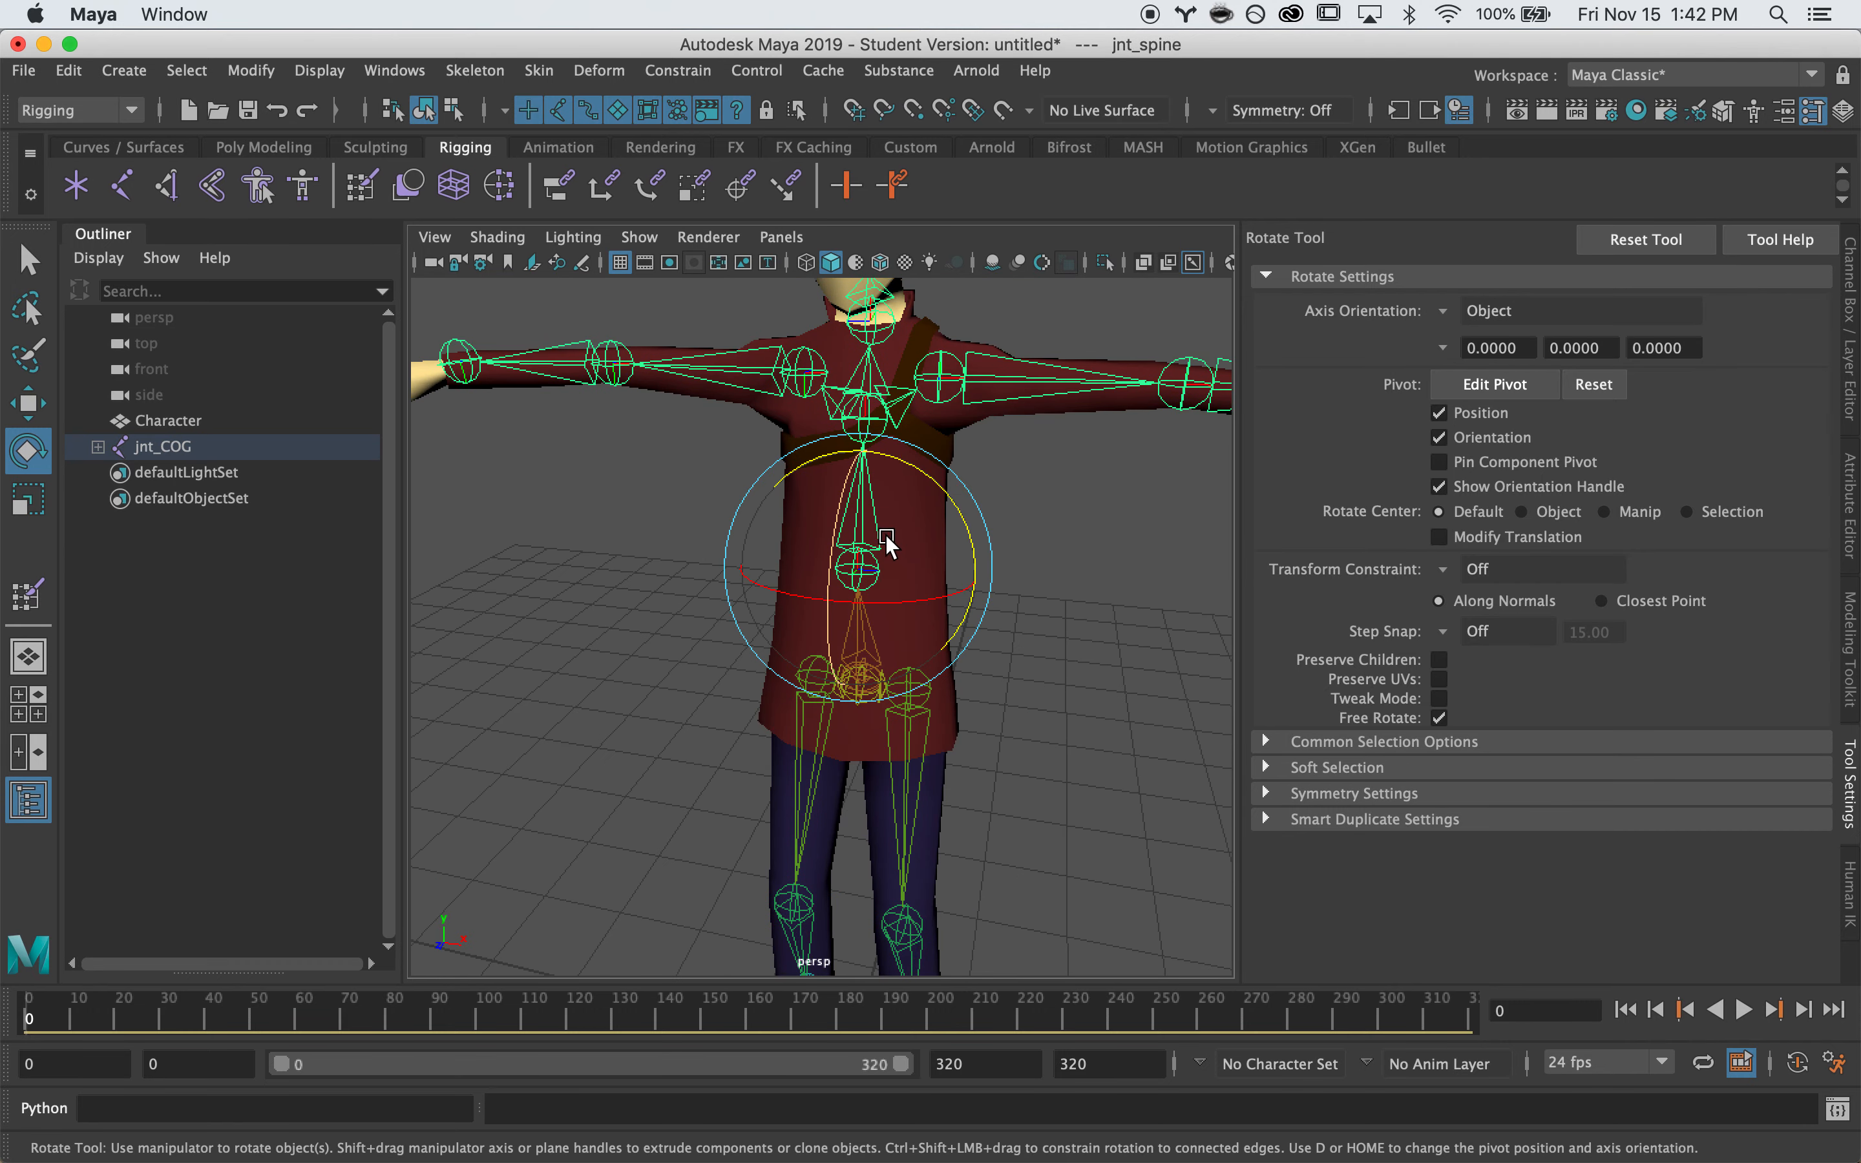
middle_click_drag(885, 541, 835, 671, "alt")
left_click_drag(835, 671, 923, 631, "alt")
key("super+z")
left_click(833, 548)
left_click_drag(885, 549, 615, 435)
key("super+z")
key("super+z")
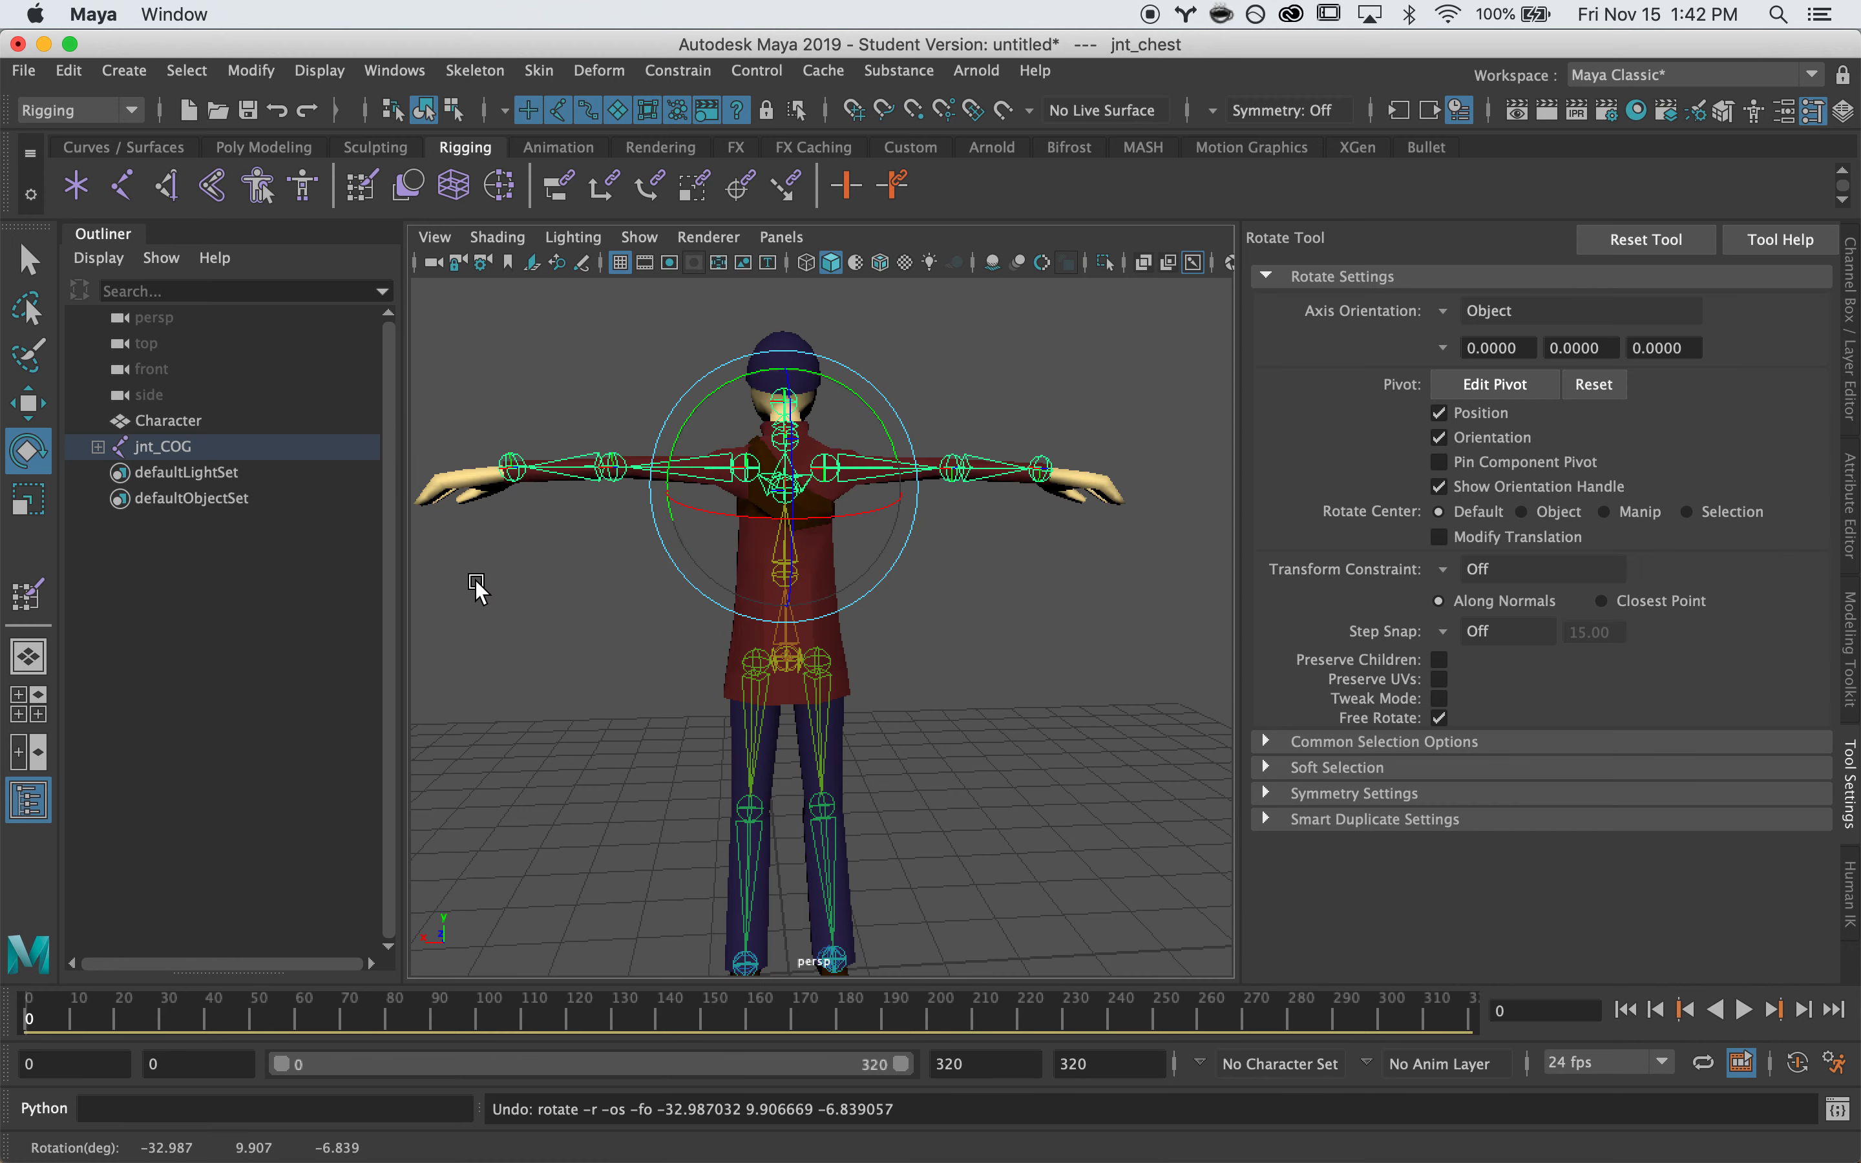
Tilt the neck and turn the head joint, then undo both rotations
right_click_drag(461, 582, 738, 662, "alt")
middle_click_drag(765, 673, 839, 789, "alt")
left_click_drag(839, 789, 868, 731, "alt")
key("q")
left_click(615, 425)
left_click_drag(615, 425, 827, 571, "alt")
key("e")
key("z")
left_click_drag(669, 597, 733, 586)
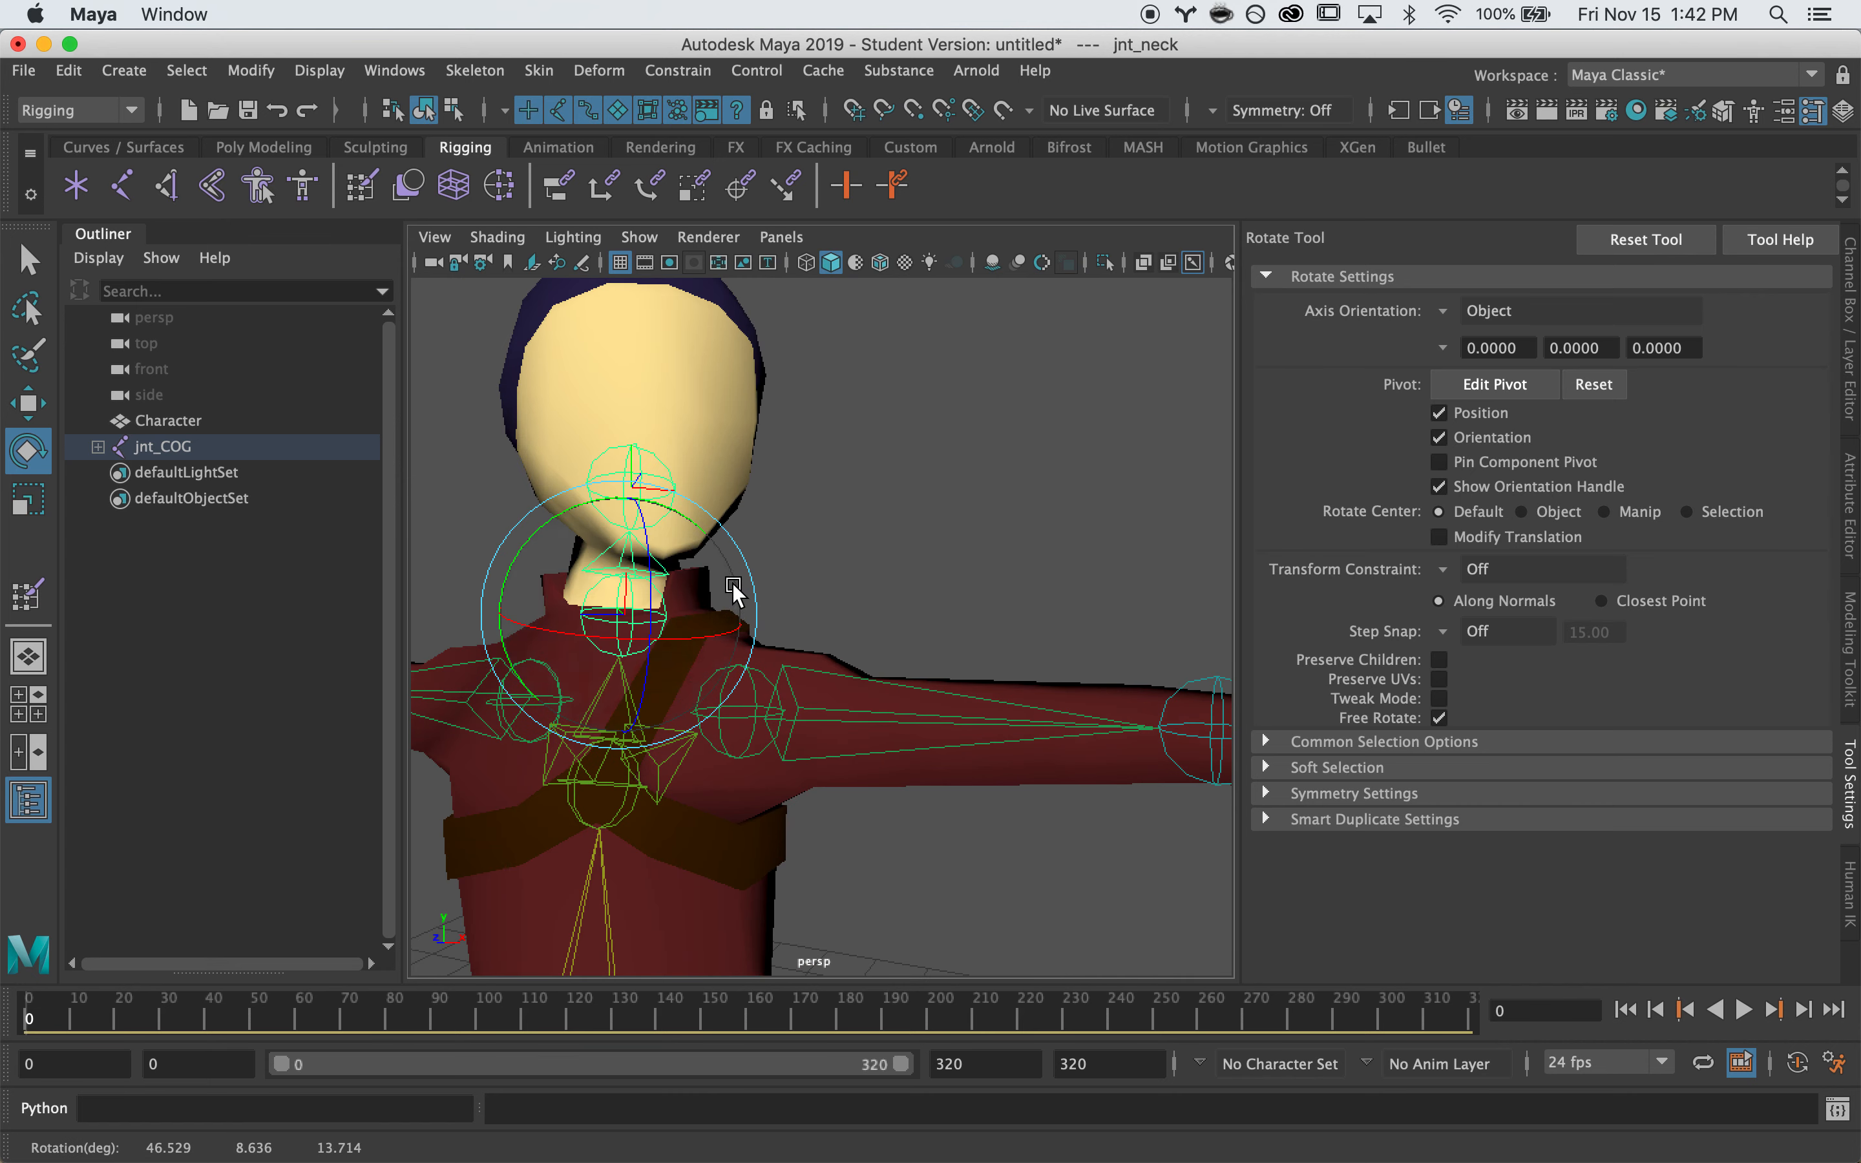
left_click(652, 485)
left_click_drag(623, 508, 552, 528)
key("z")
left_click(939, 601)
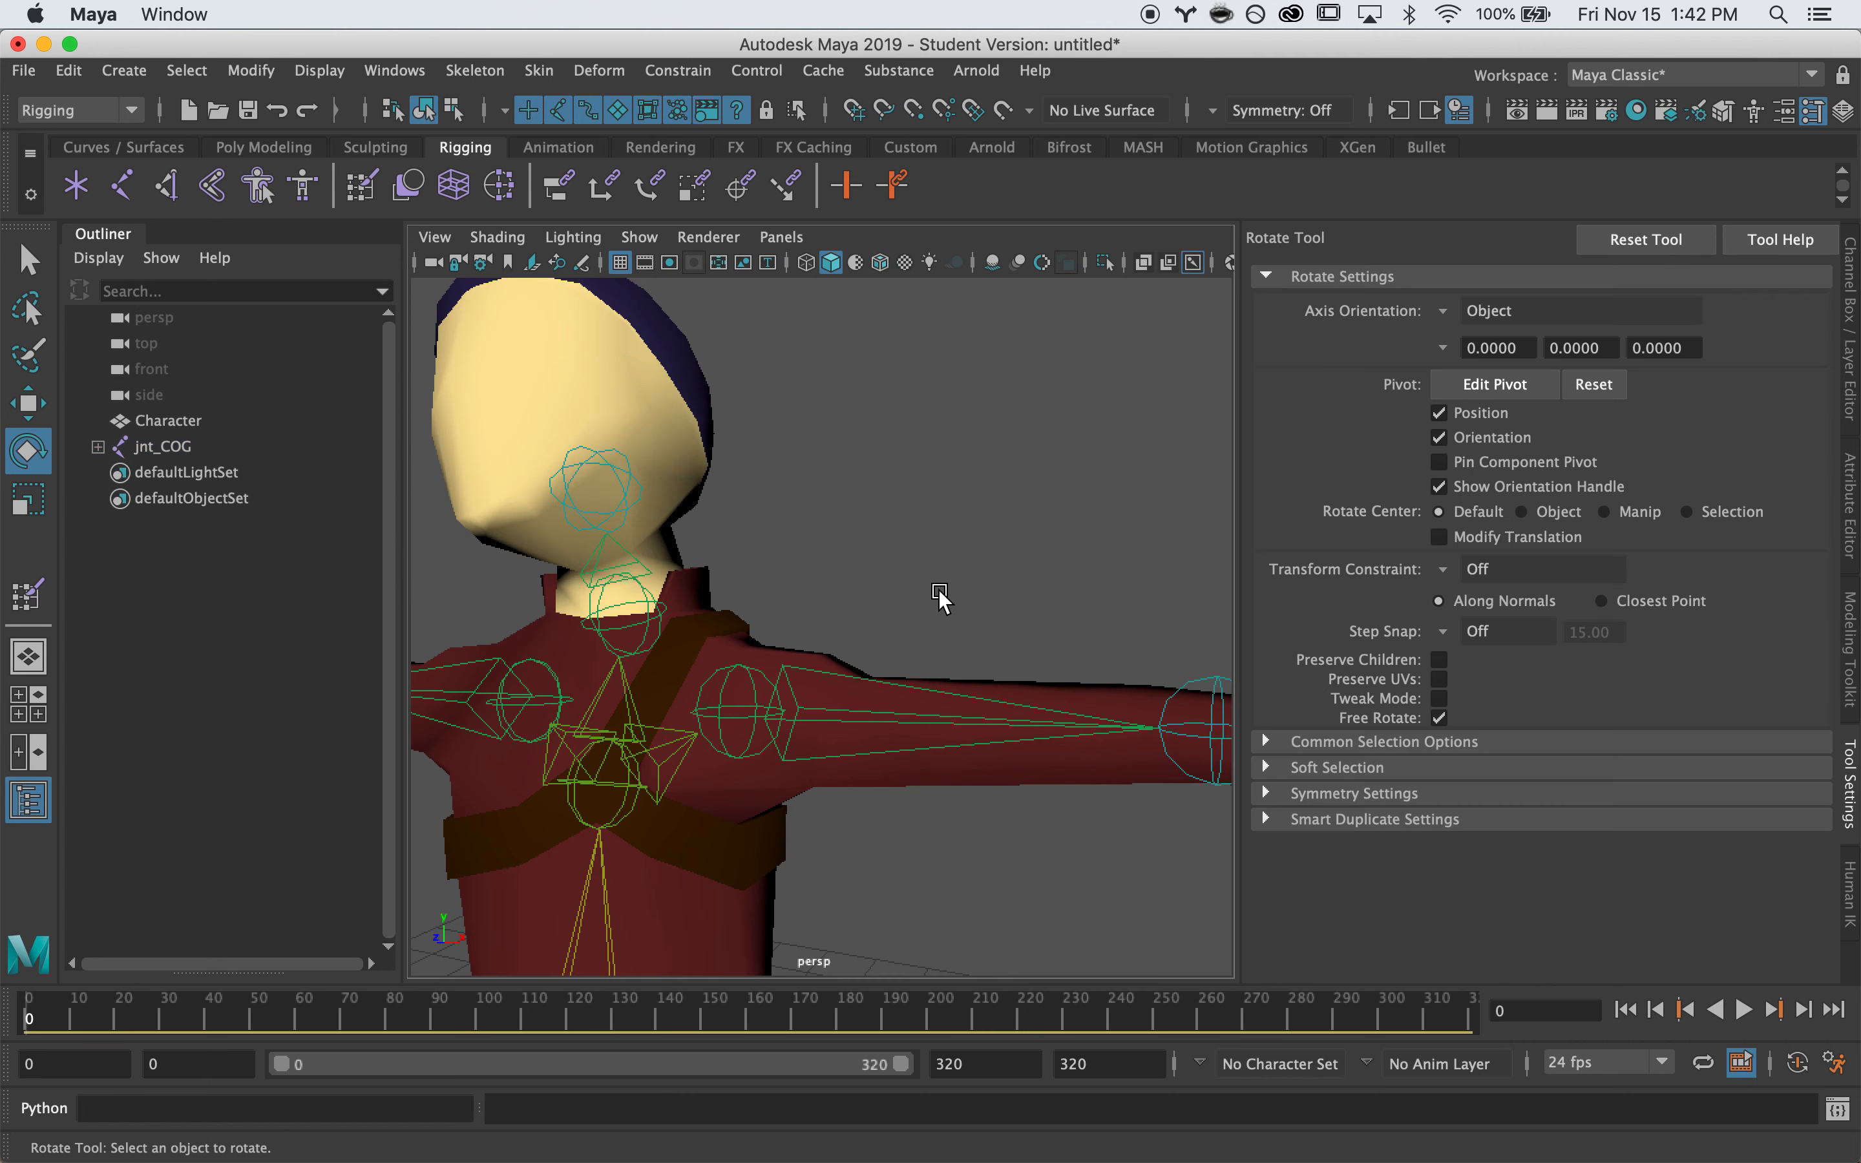
key("z")
key("z")
Box-select the left arm joints, lower the arm by rotating it, and undo
right_click_drag(990, 620, 777, 622, "alt")
left_click_drag(777, 622, 845, 622, "alt")
right_click_drag(845, 622, 919, 671, "alt")
middle_click_drag(919, 671, 838, 591, "alt")
key("q")
left_click_drag(831, 569, 746, 700)
key("e")
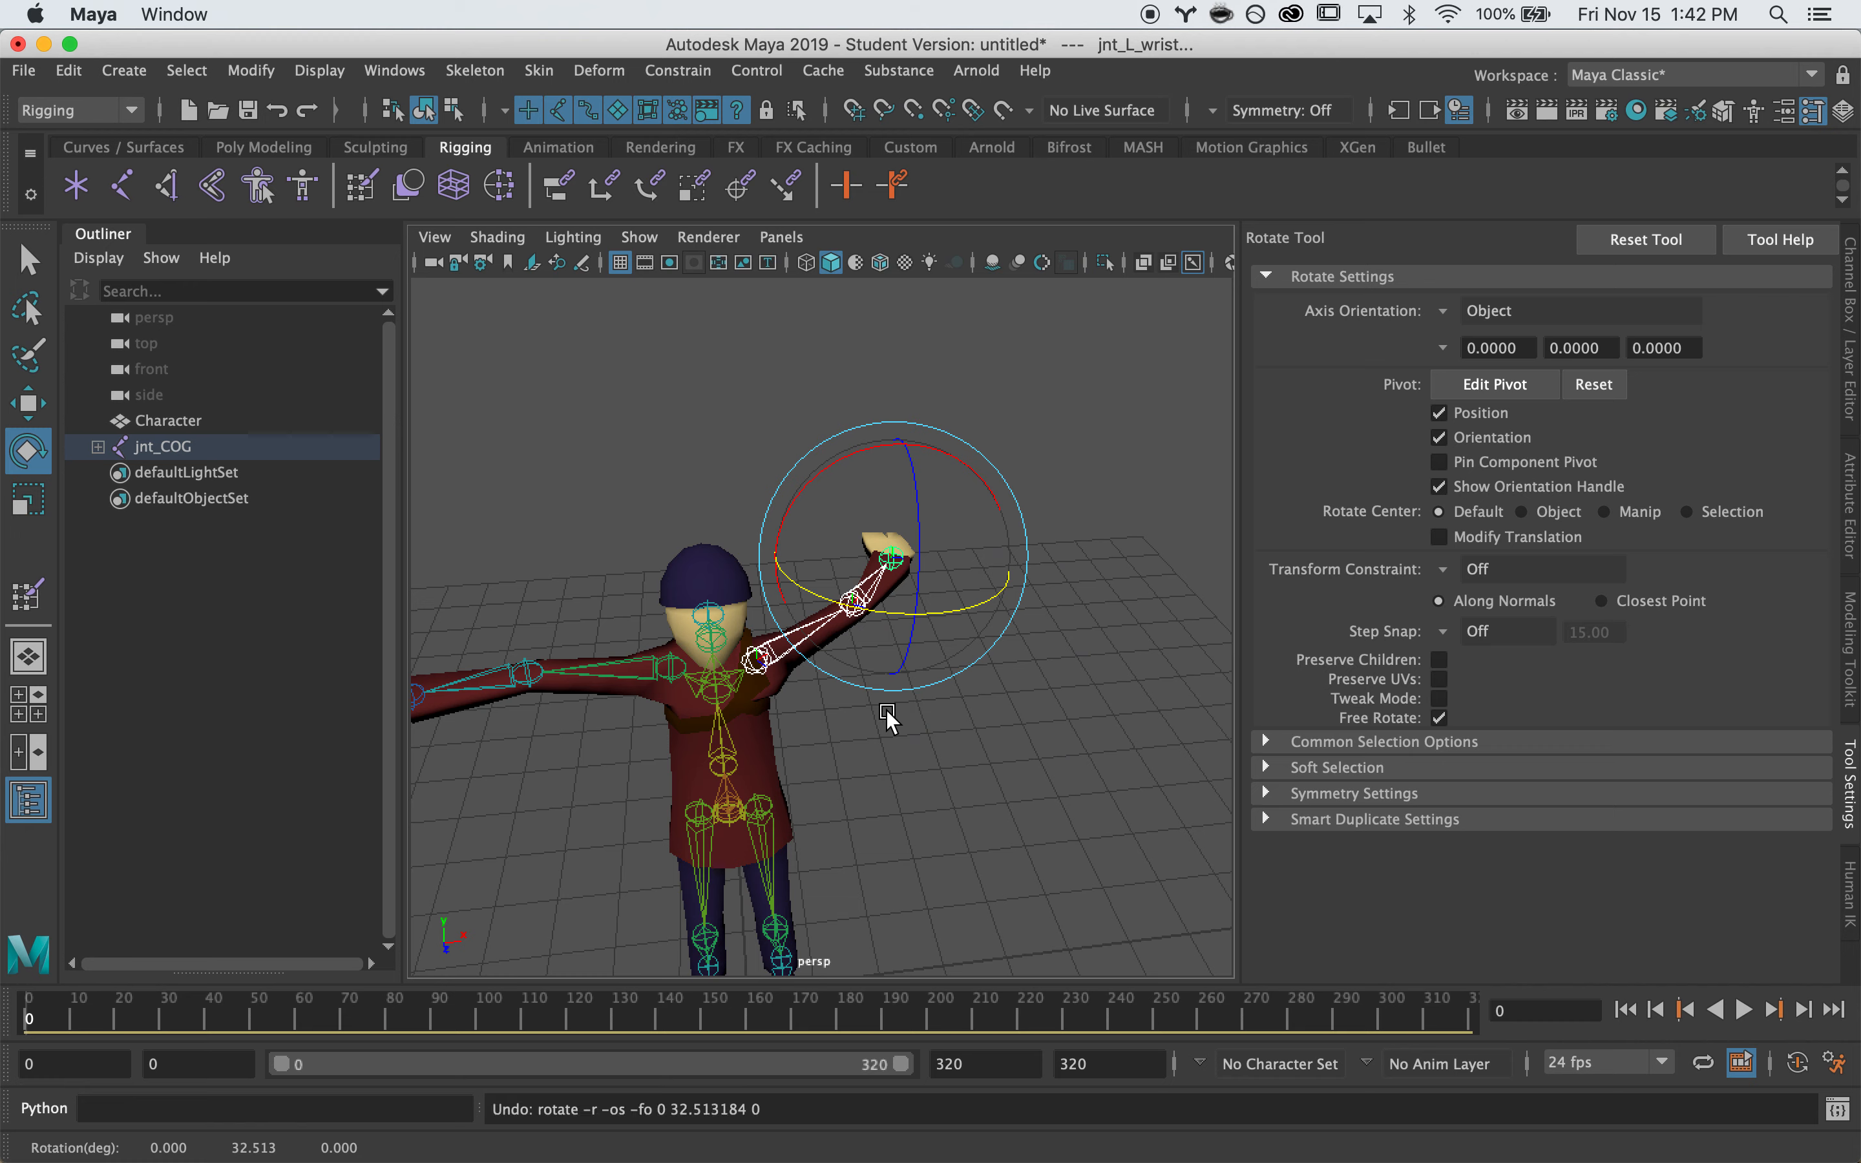
left_click_drag(948, 708, 873, 689)
key("ctrl+z")
key("q")
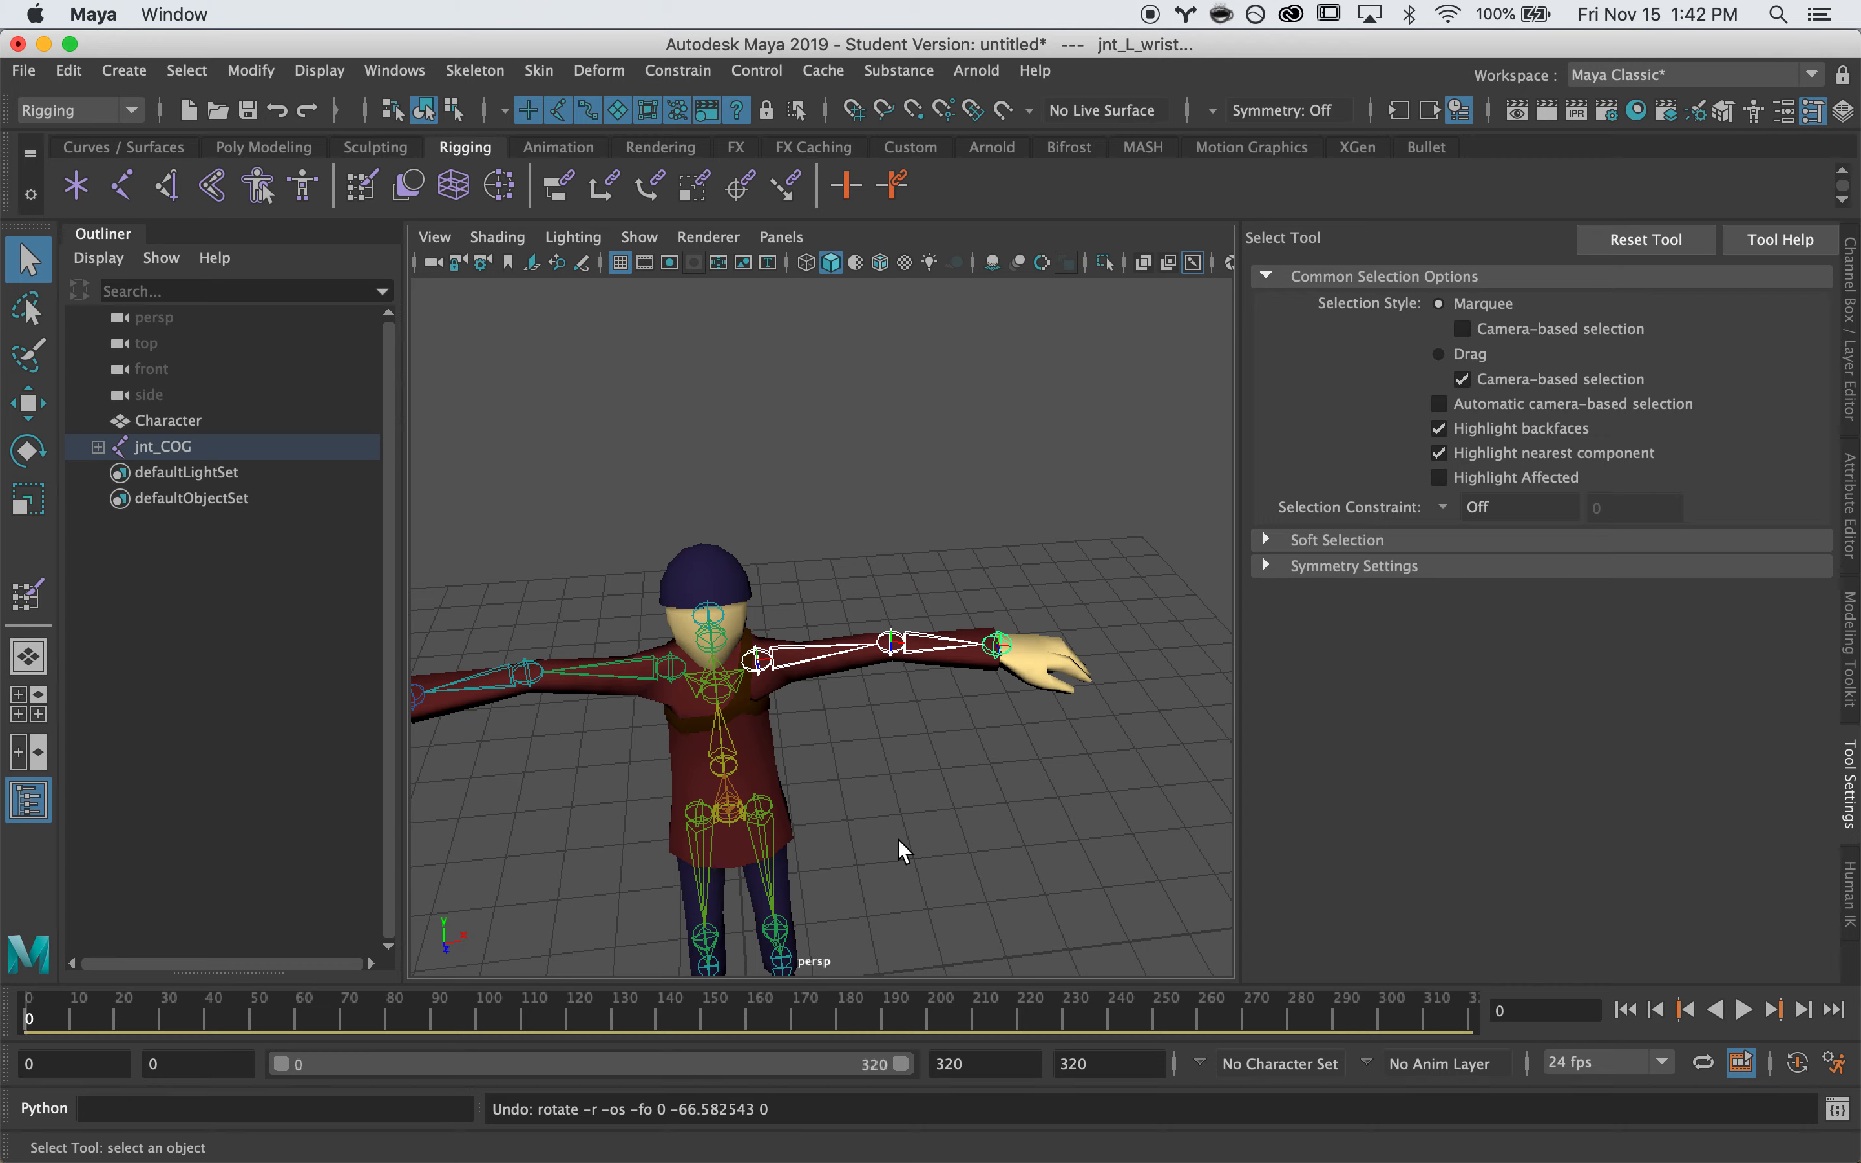
left_click(931, 815)
left_click(764, 734)
Start Paint Skin Weights on the character with jnt_L_hip as the painted influence
key("f")
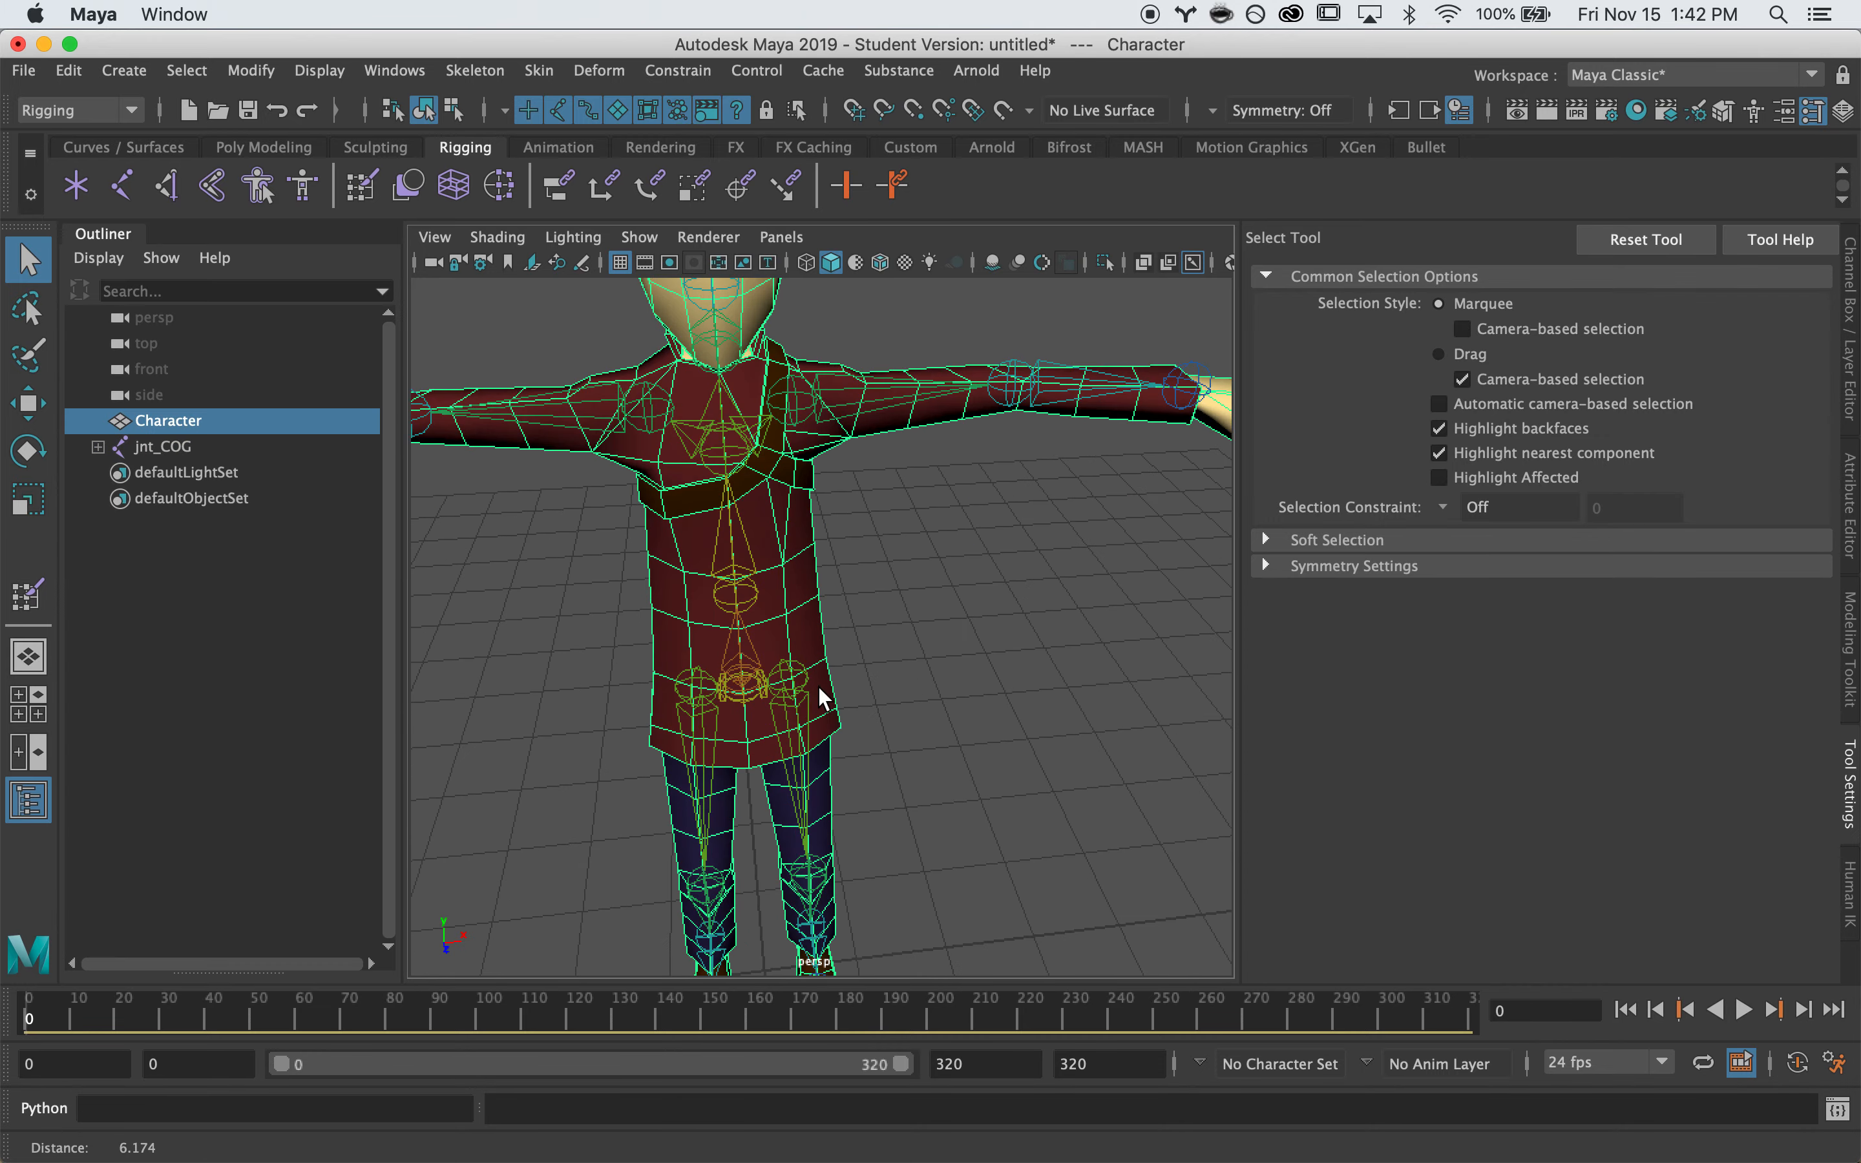
right_click_drag(862, 591, 892, 581, "alt")
middle_click_drag(892, 581, 878, 498, "alt")
right_click_drag(878, 498, 838, 537, "alt")
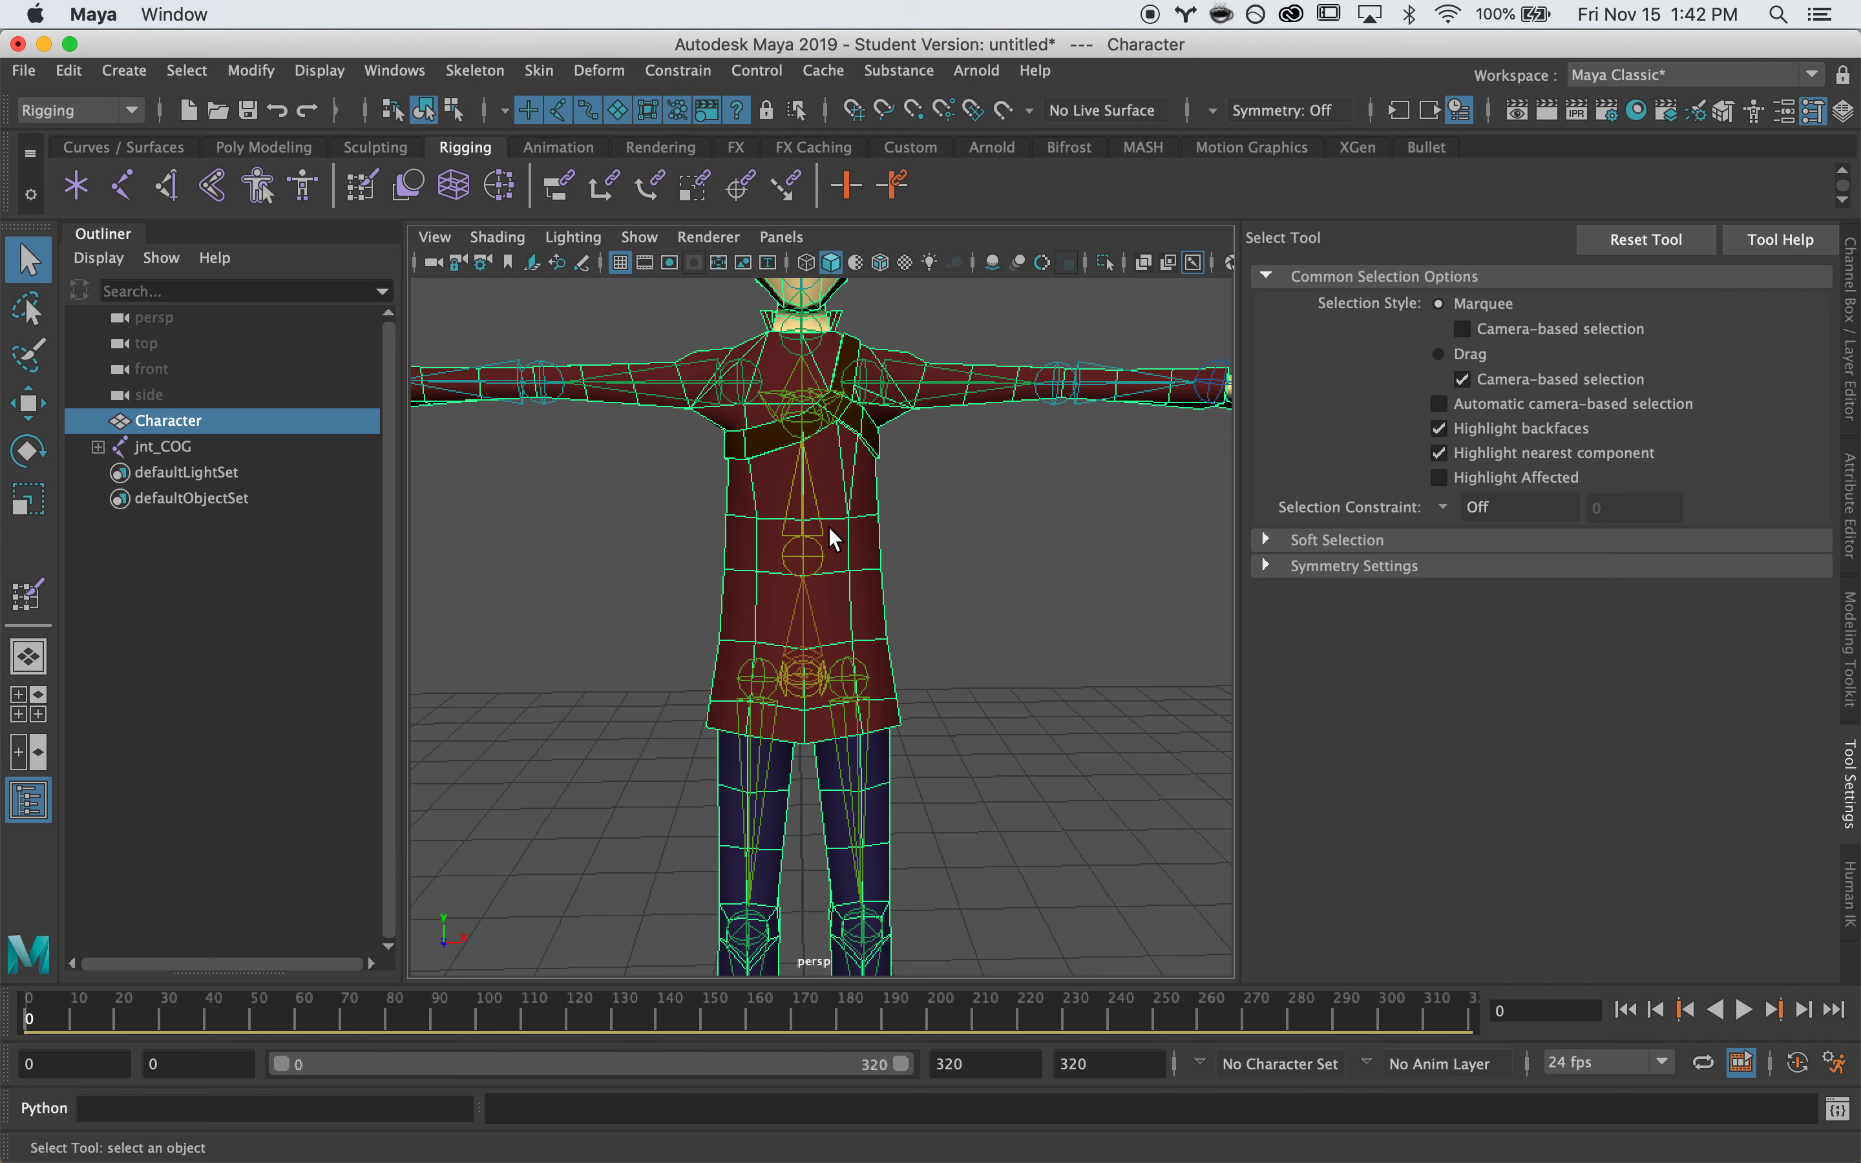
right_click_drag(857, 424, 793, 464)
right_click_drag(737, 388, 737, 388)
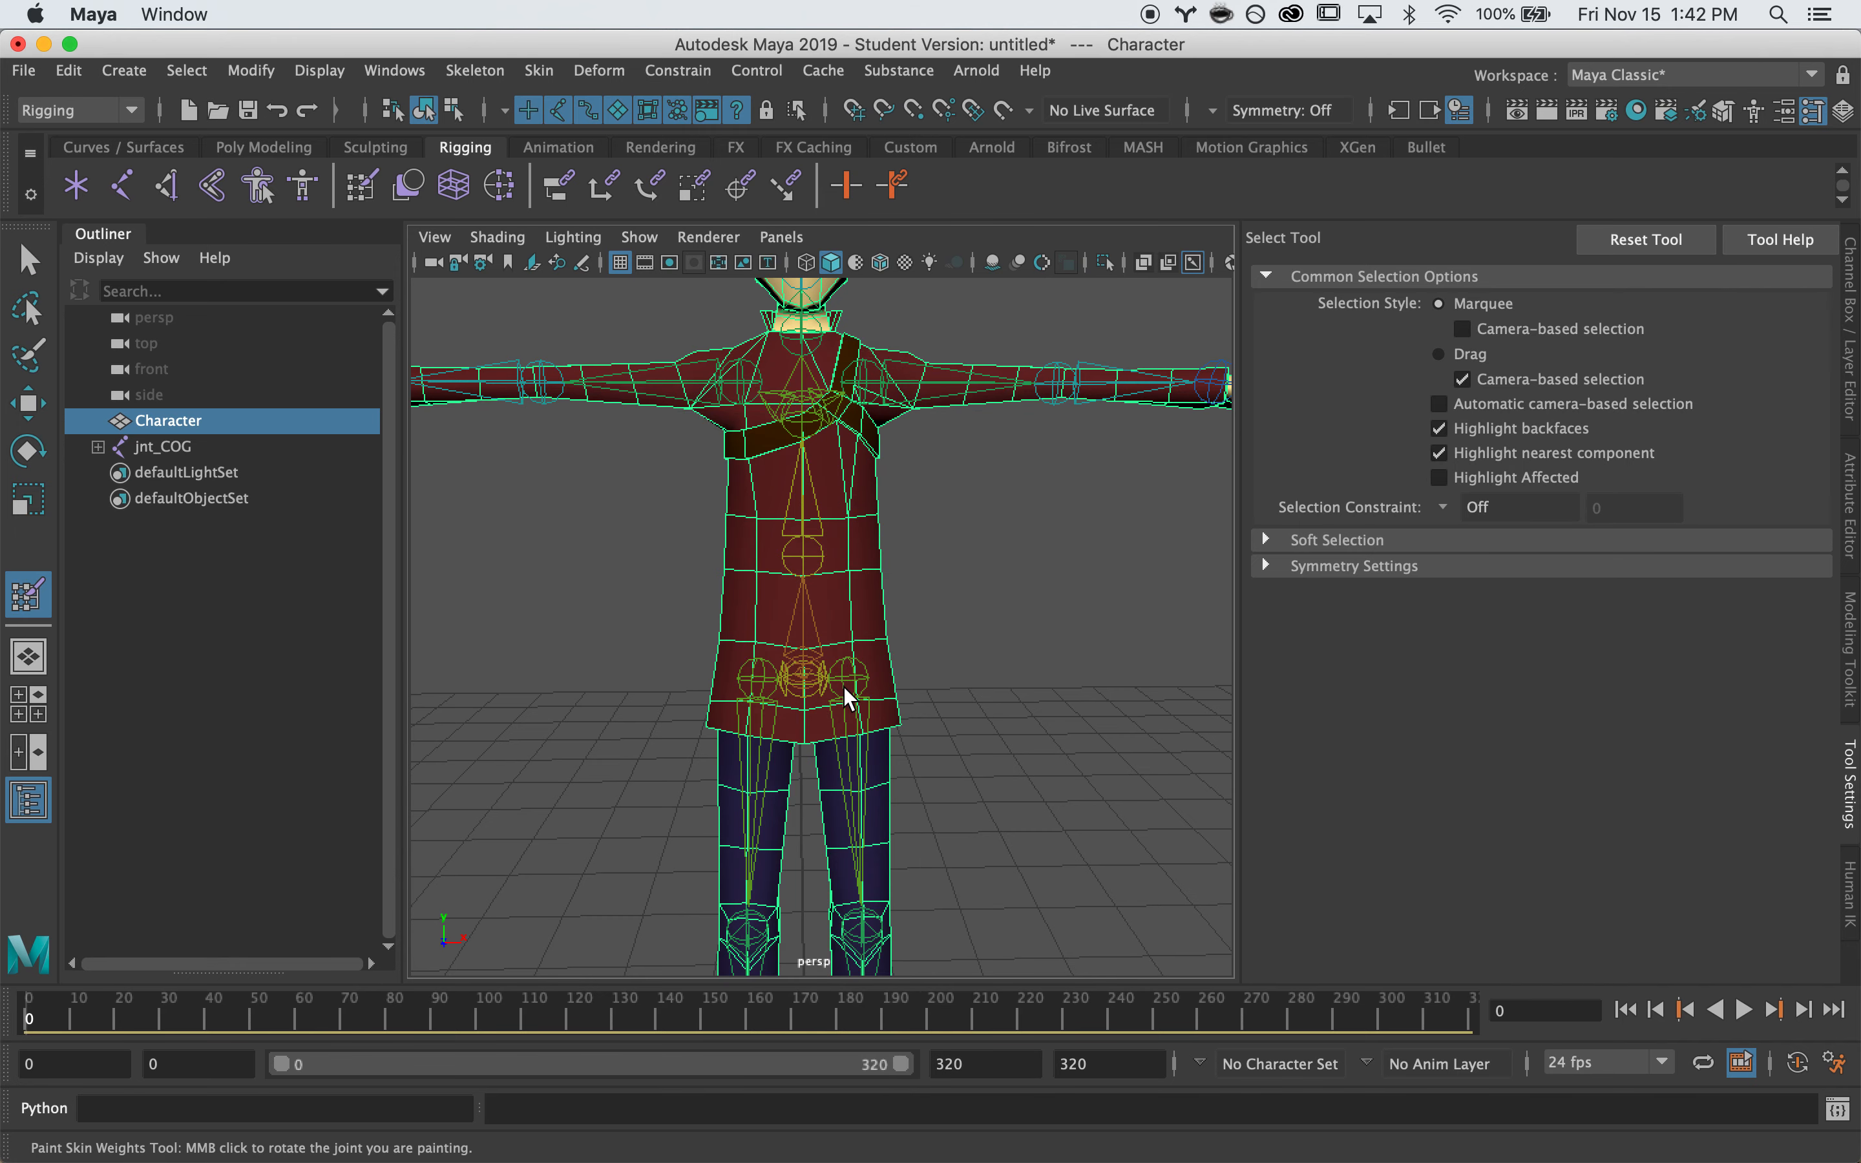
right_click(856, 677)
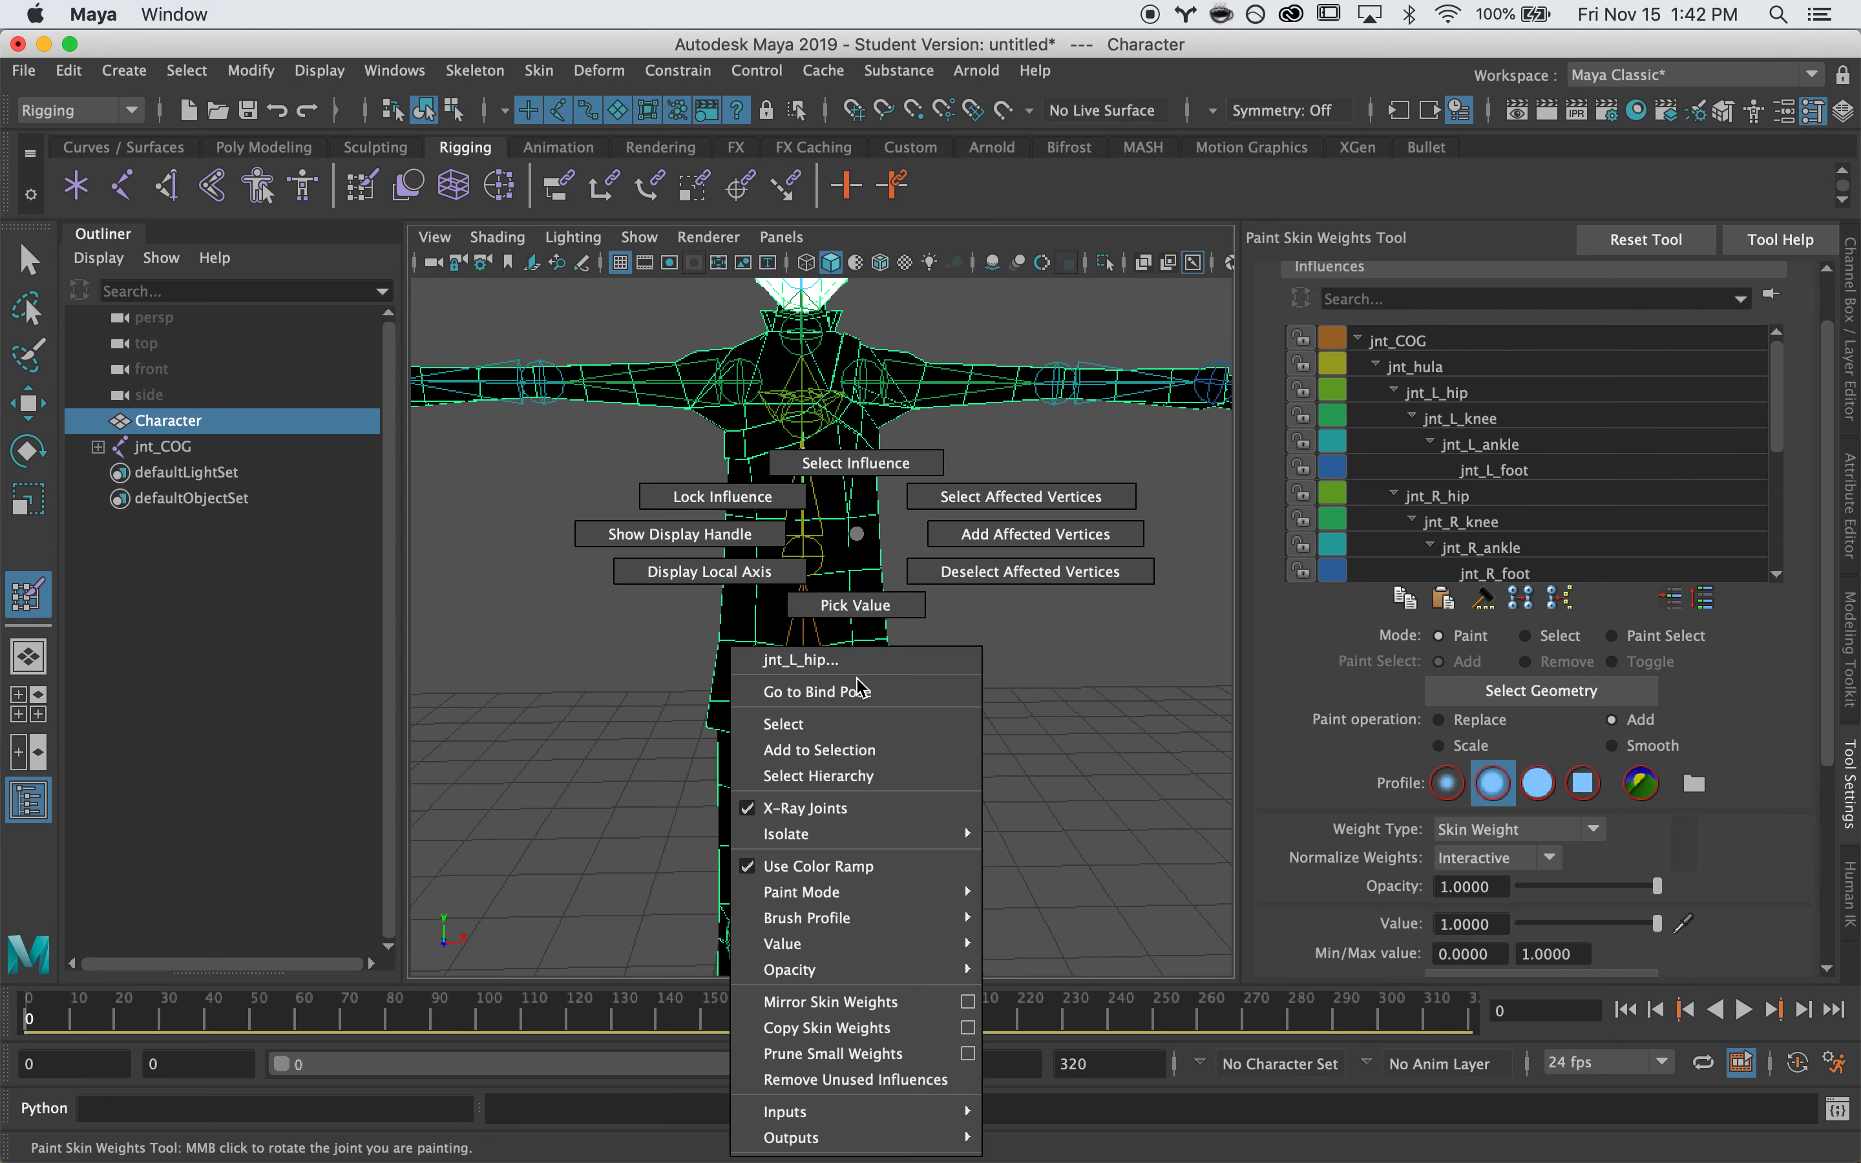
left_click(812, 472)
Paint jnt_L_hip weight onto the coat and skirt around the left hip
mouse_move(1215, 700)
left_mouse_down("alt")
mouse_move(964, 715)
mouse_move(948, 696)
mouse_move(613, 676)
mouse_move(806, 636)
left_mouse_up("alt")
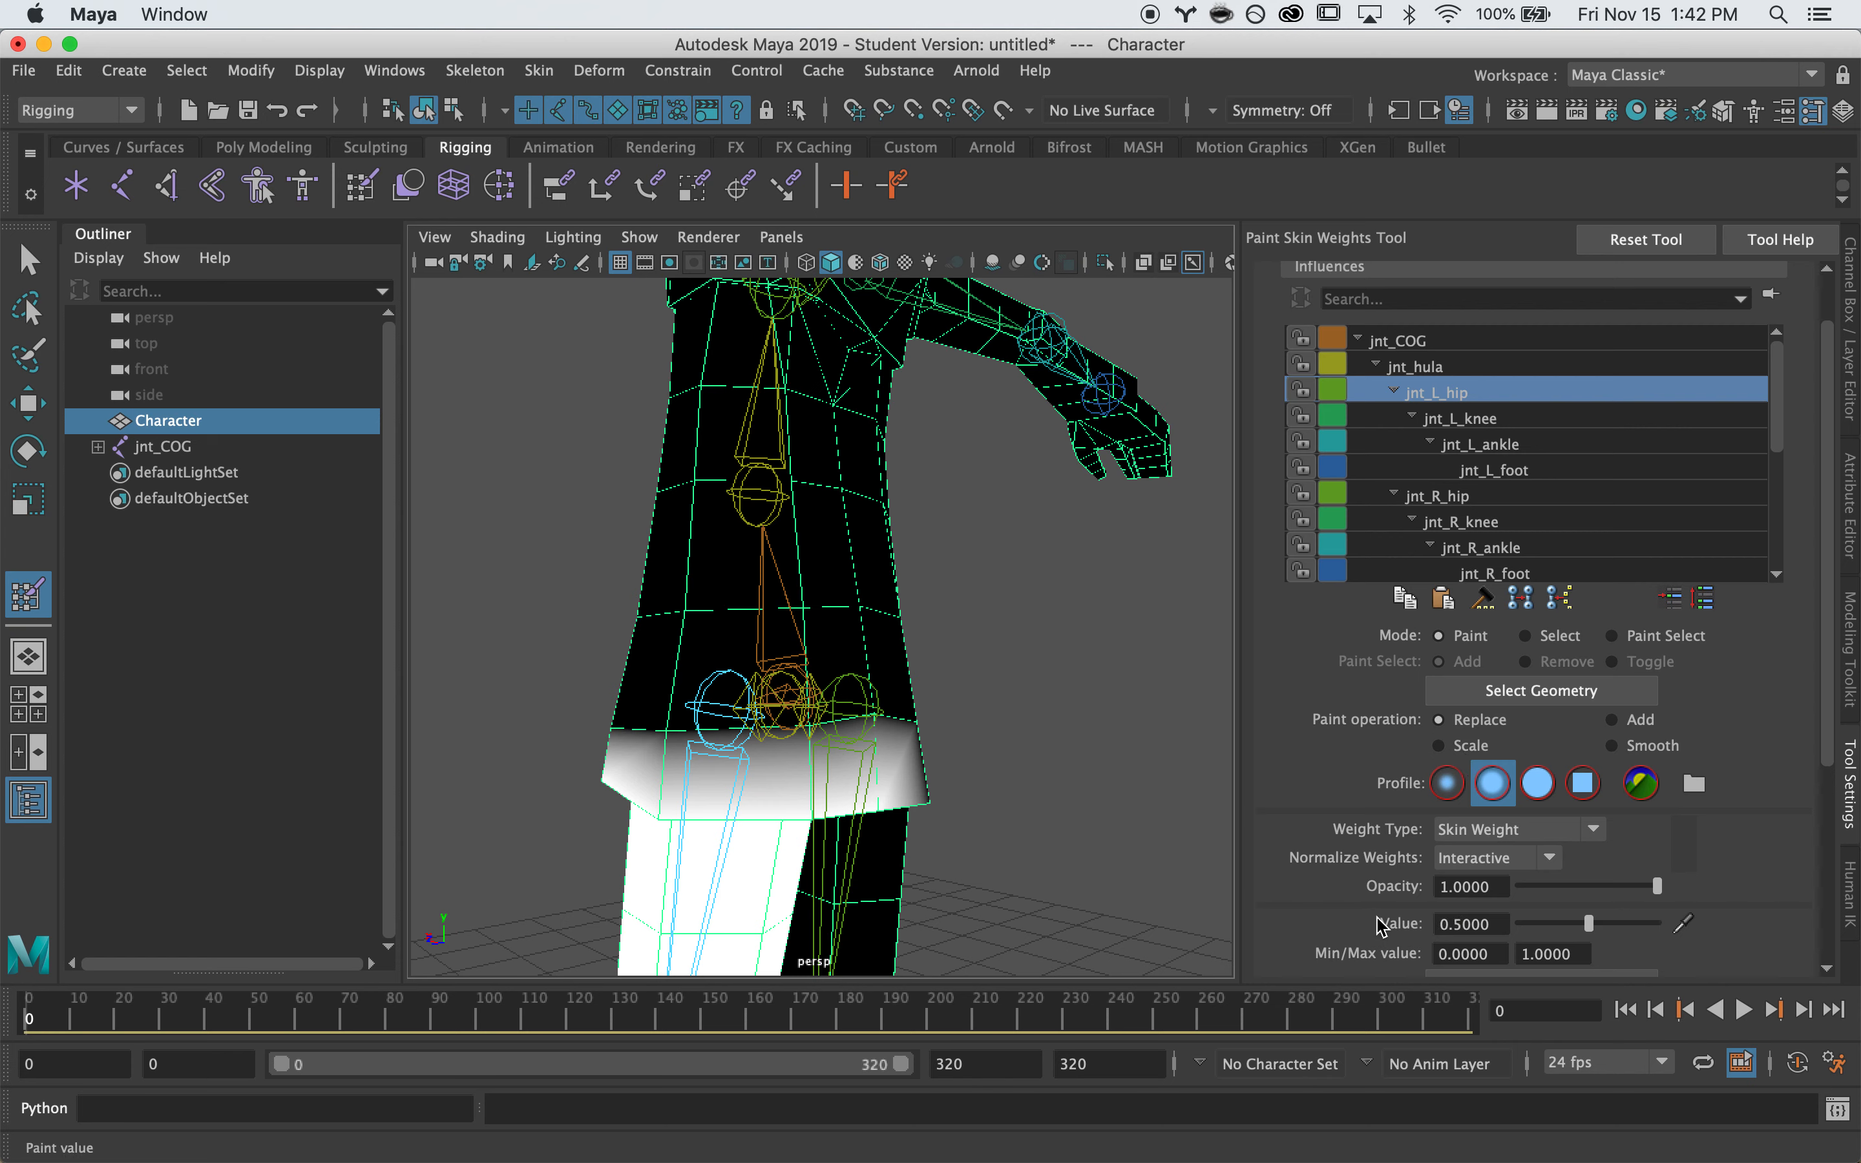
left_click_drag(599, 737, 766, 716, "alt")
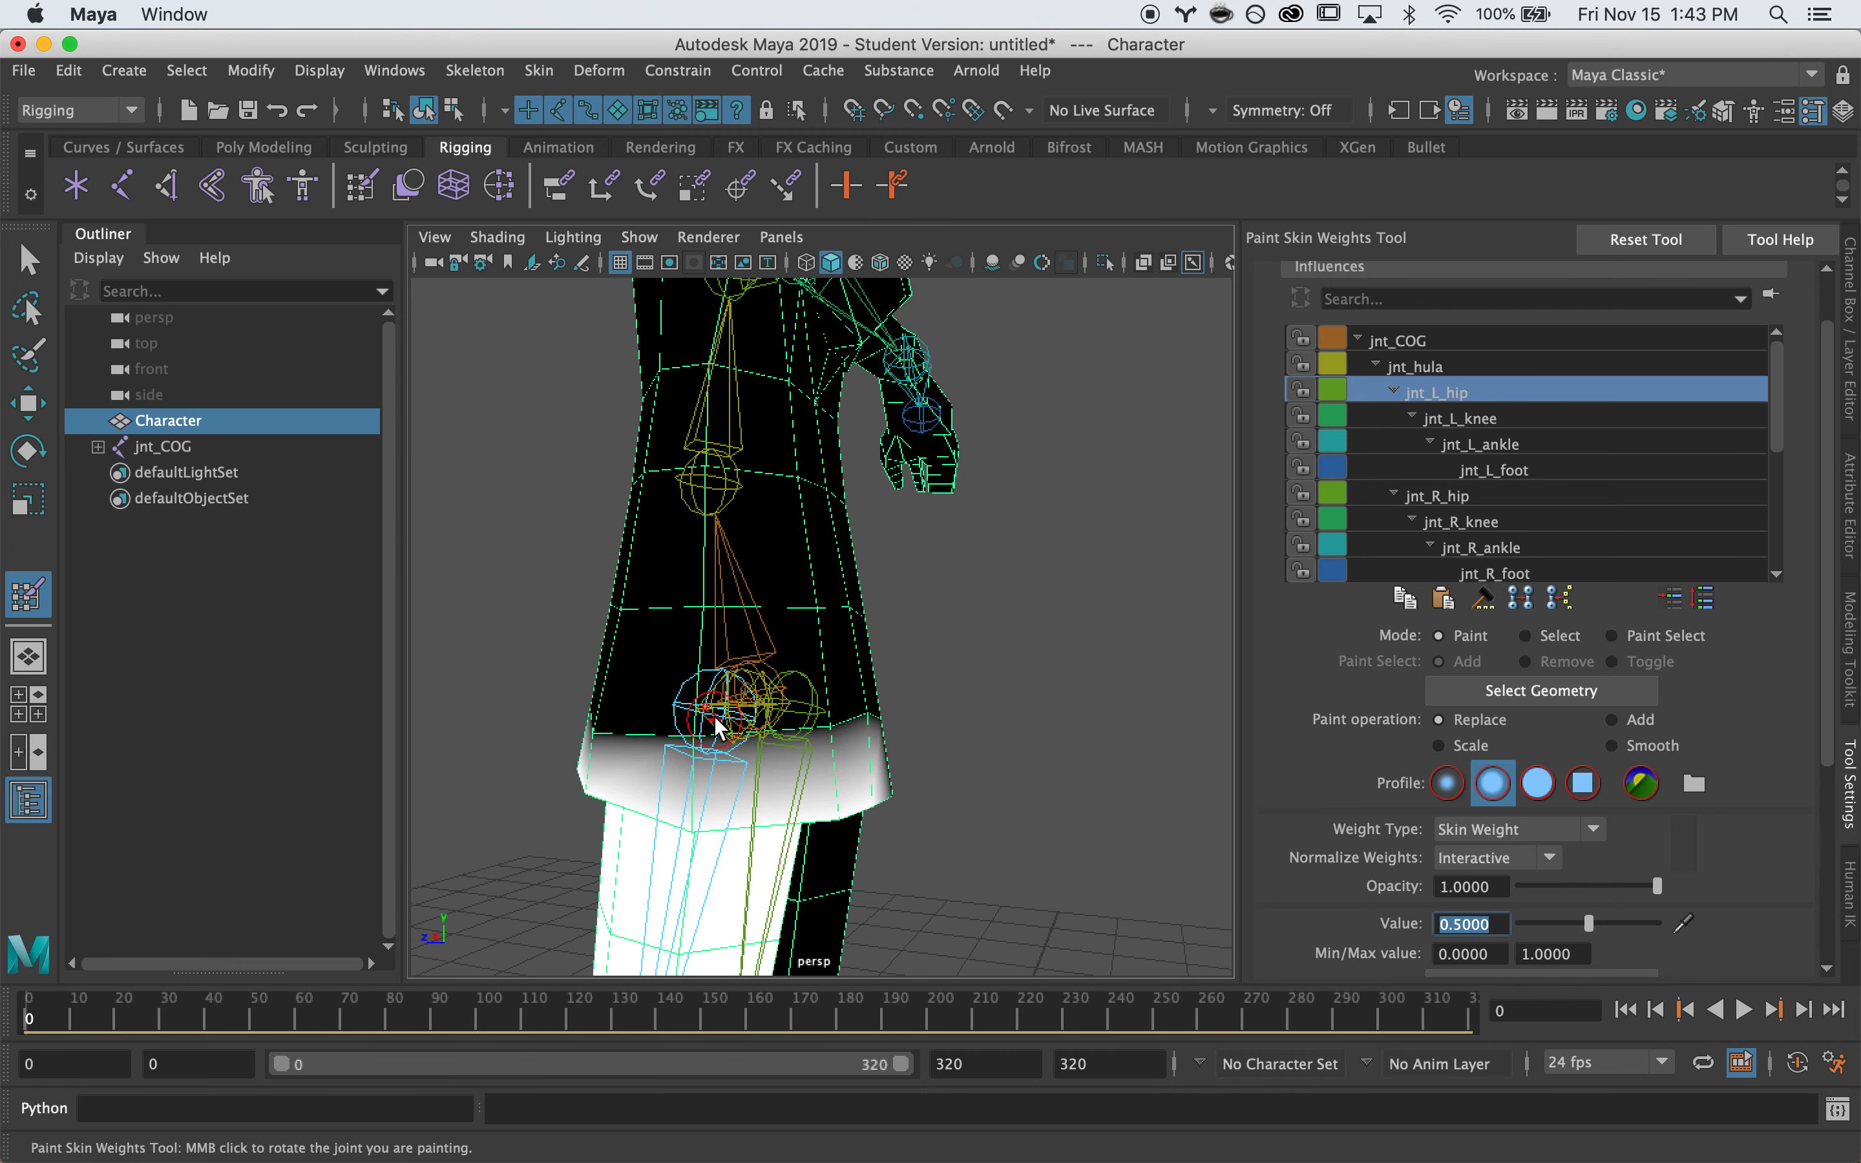
left_click(703, 715)
mouse_move(714, 707)
left_mouse_down("alt")
mouse_move(772, 680)
mouse_move(800, 702)
mouse_move(896, 704)
mouse_move(704, 717)
mouse_move(854, 707)
mouse_move(477, 685)
mouse_move(854, 696)
mouse_move(706, 685)
mouse_move(906, 665)
mouse_move(757, 690)
left_mouse_up("alt")
left_click(797, 707)
left_click(798, 707)
left_click(847, 706)
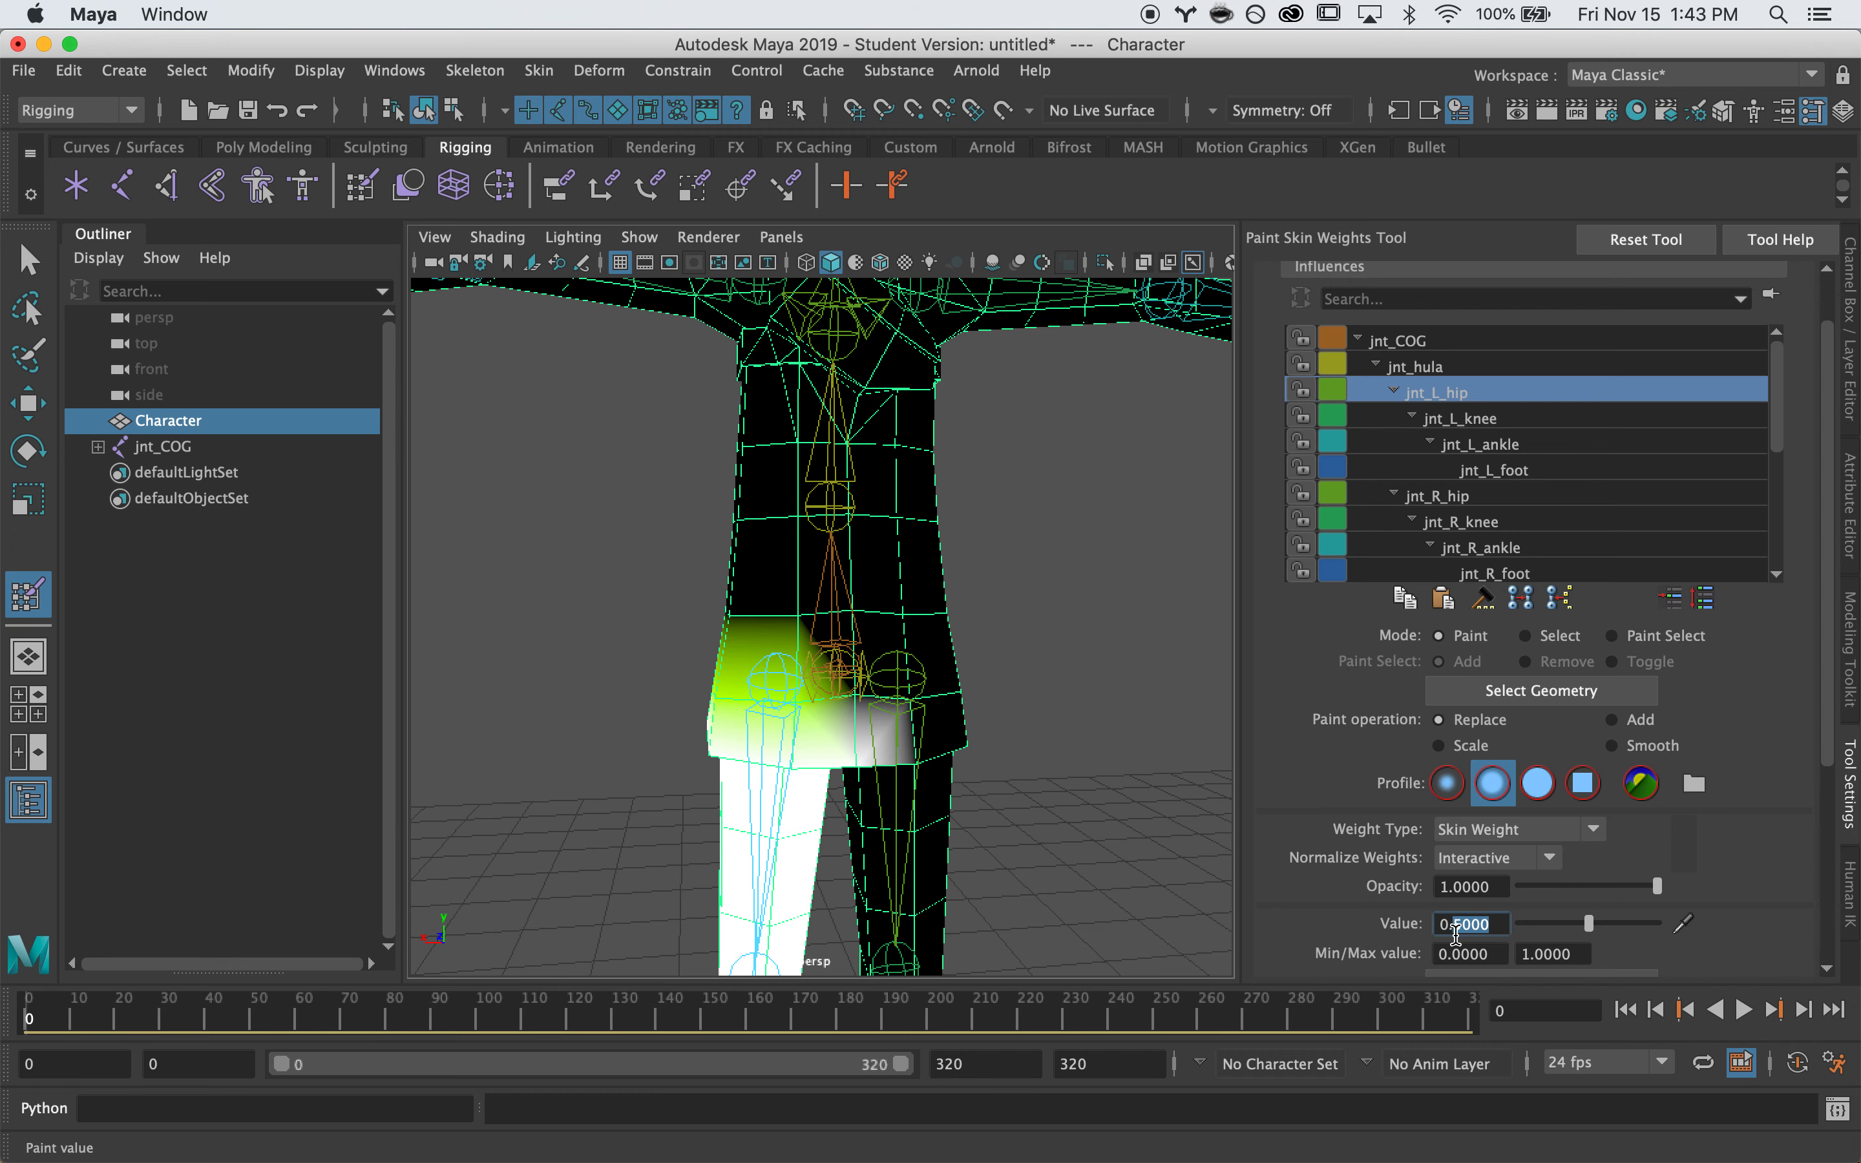
mouse_move(852, 687)
left_mouse_down("alt")
mouse_move(1168, 703)
mouse_move(818, 709)
left_mouse_up("alt")
left_click_drag(727, 722, 738, 744)
mouse_move(577, 663)
left_mouse_down("alt")
mouse_move(831, 675)
mouse_move(1196, 623)
mouse_move(922, 727)
left_mouse_up("alt")
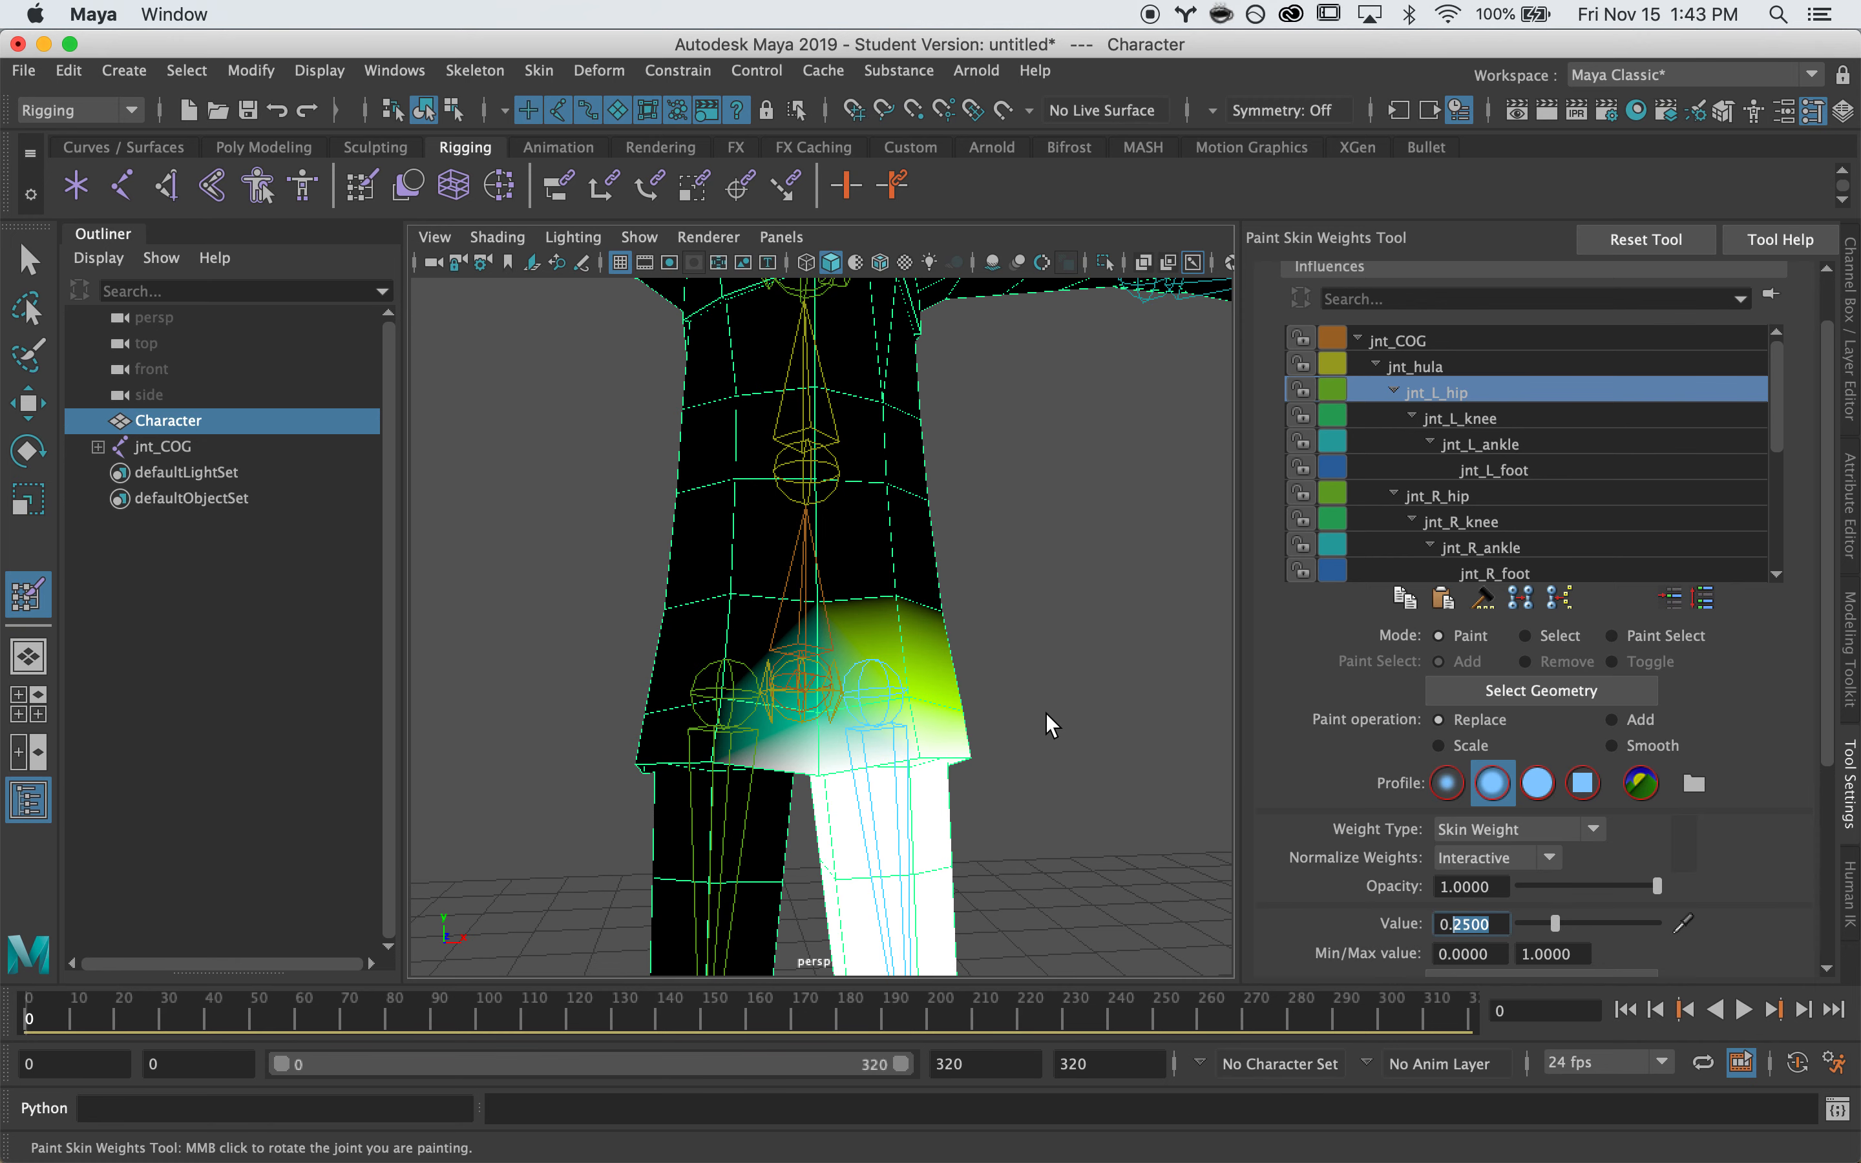
Select jnt_L_hip and rotate it about 35 degrees to swing the left leg outward
key("q")
left_click(1073, 740)
left_click(877, 794)
left_click_drag(877, 794, 776, 689, "alt")
key("e")
left_click_drag(896, 634, 910, 600, "alt")
left_click_drag(672, 608, 597, 599)
key("super+z")
left_click_drag(875, 695, 992, 711, "alt")
left_click_drag(865, 786, 952, 792)
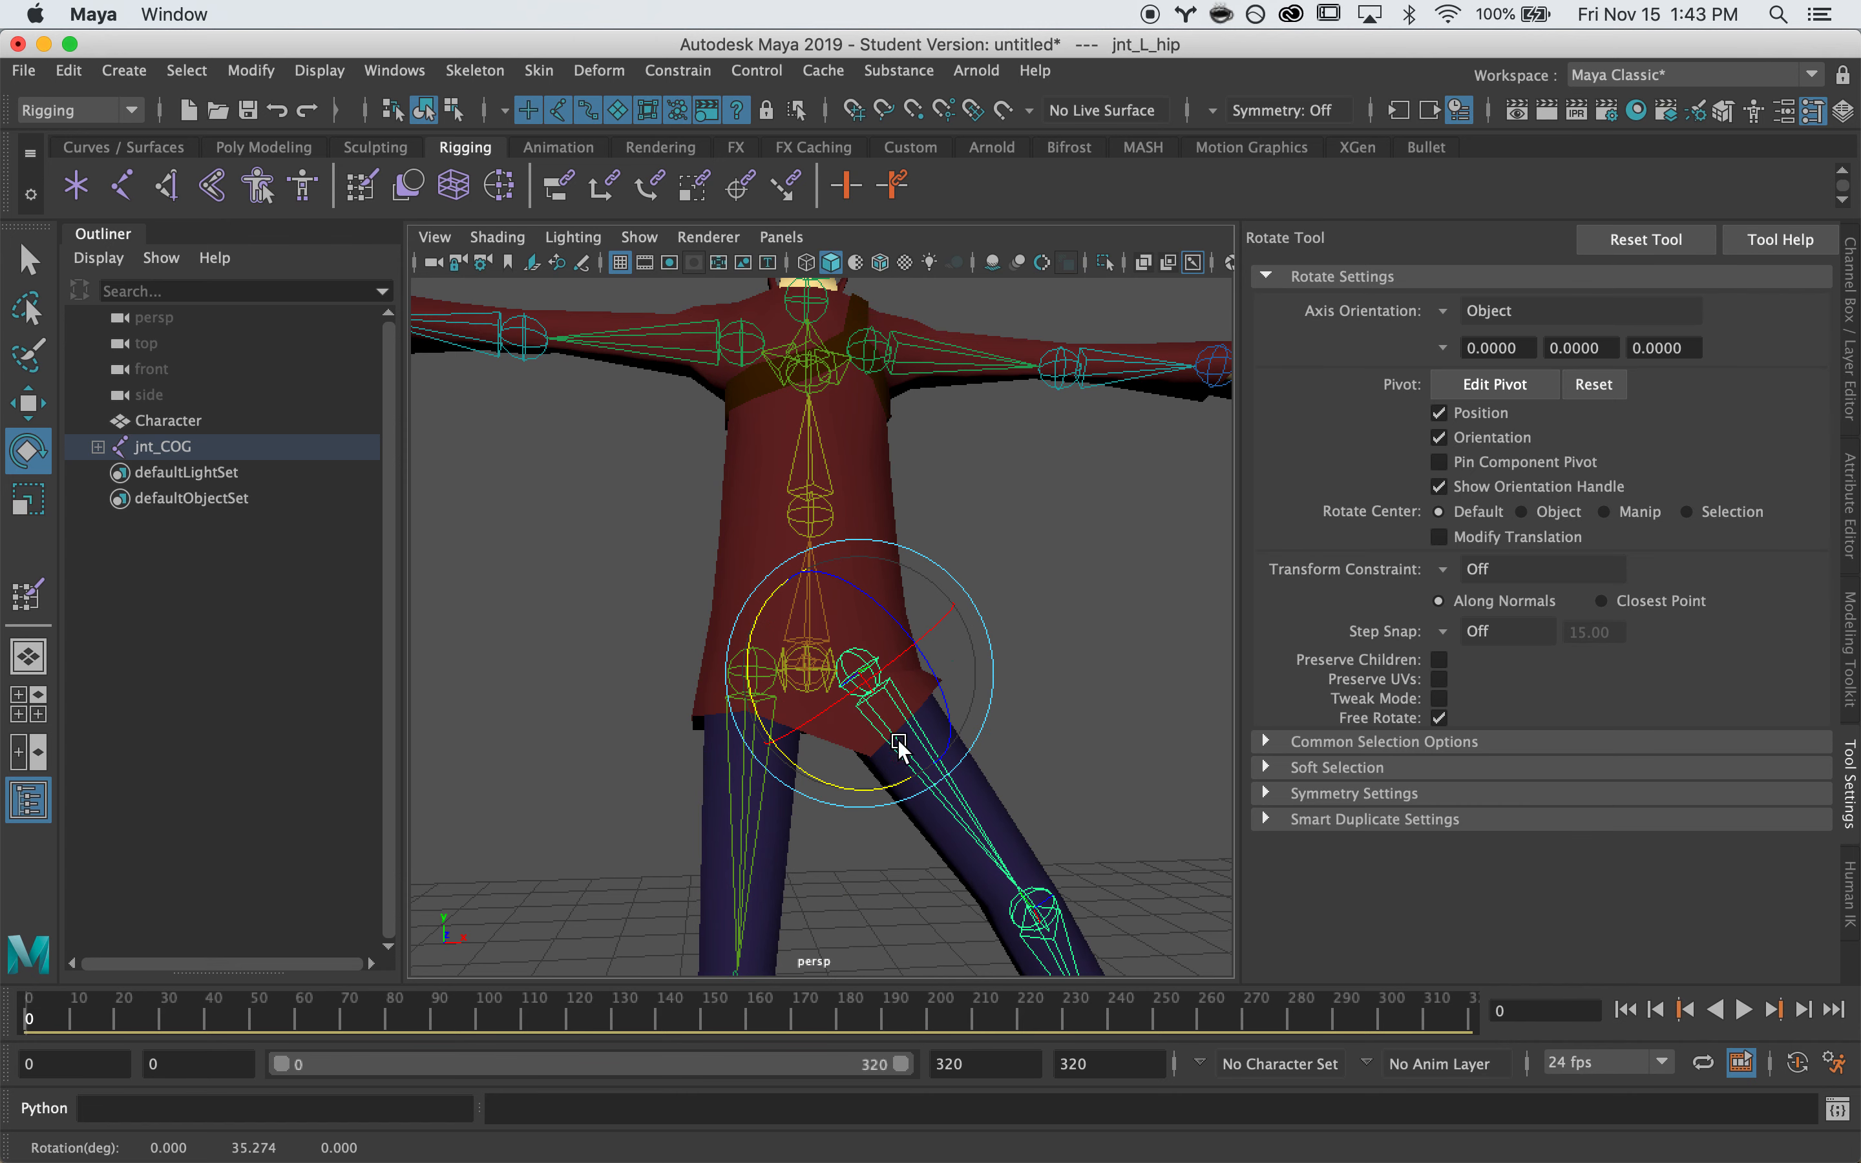
Undo the hip rotation to straighten the left leg, then resume skin weight painting on Character
key("super+z")
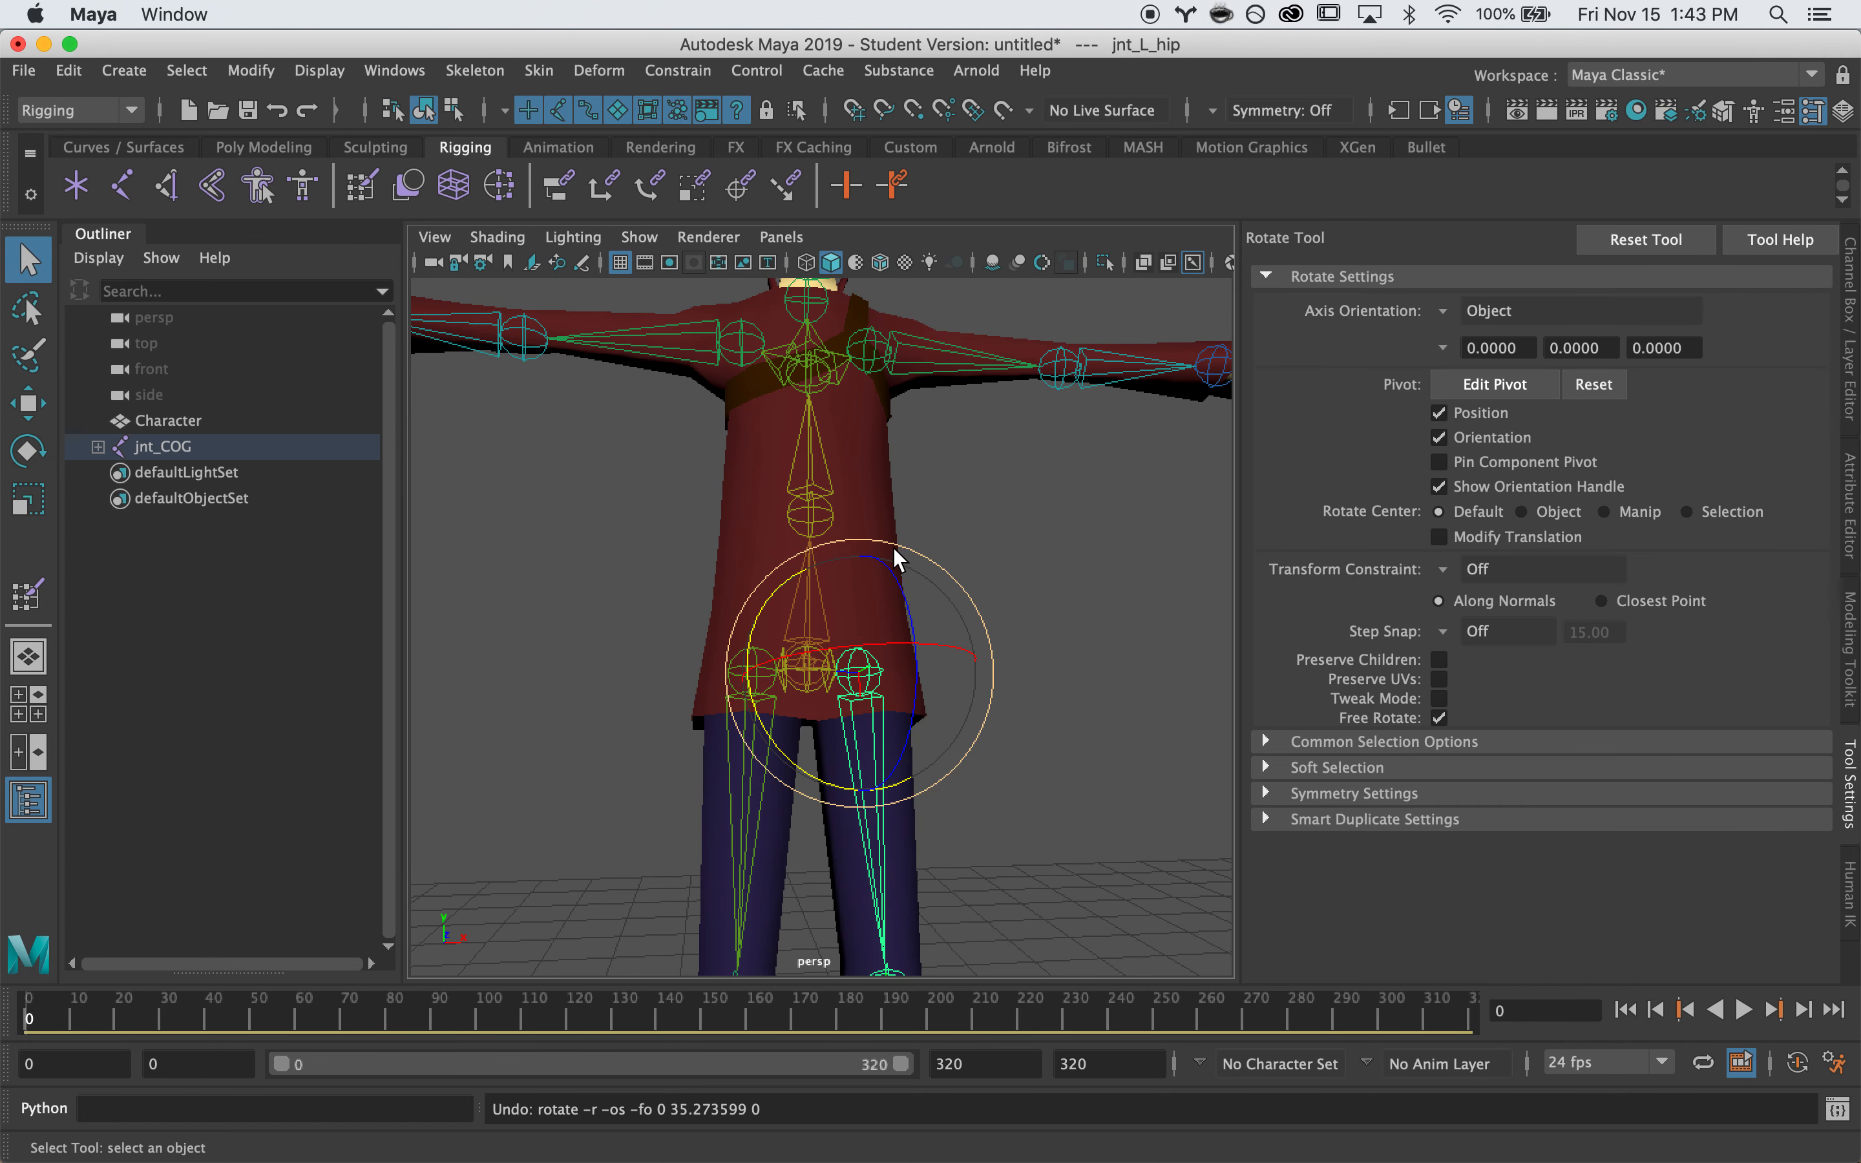
key("q")
left_click(895, 553)
right_click_drag(895, 552, 769, 381)
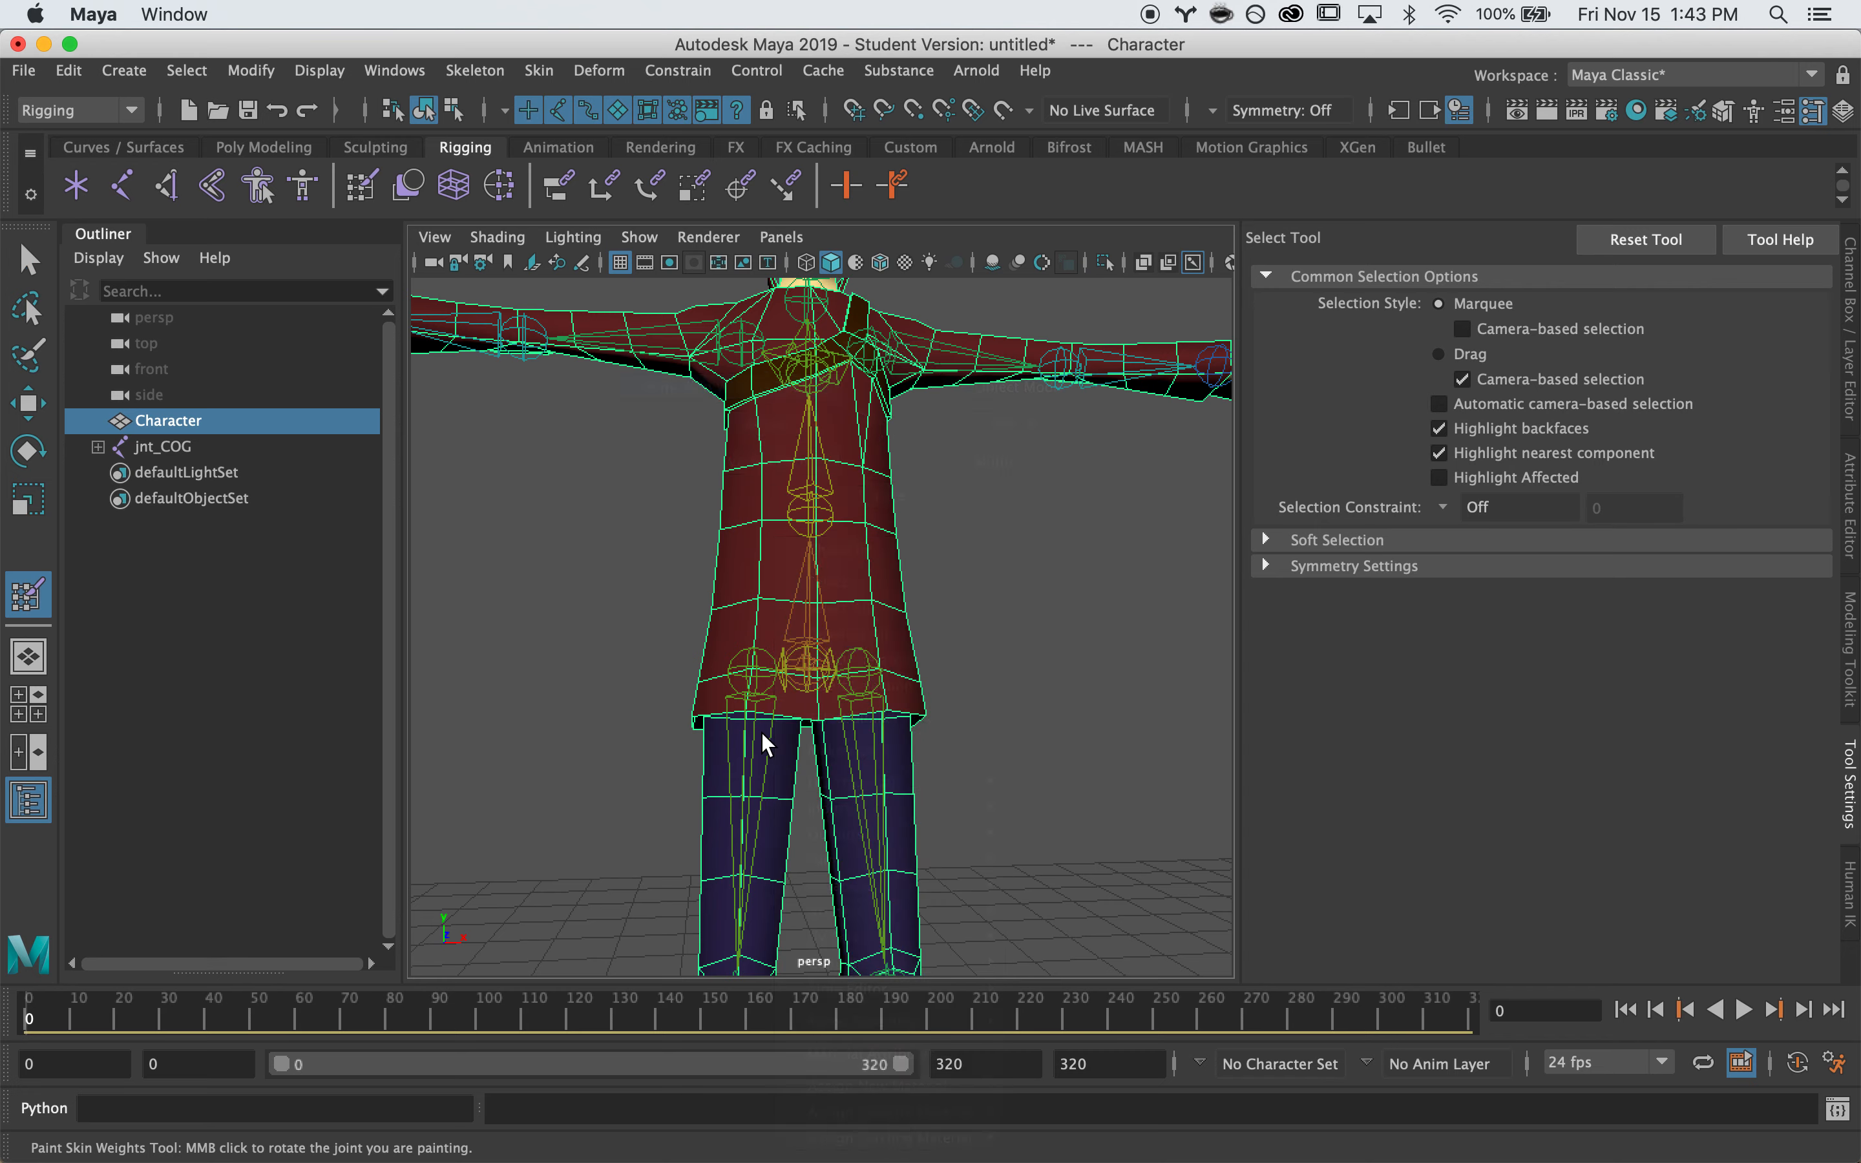
right_click_drag(683, 743, 1055, 735, "alt")
left_click_drag(1058, 734, 1036, 600, "alt")
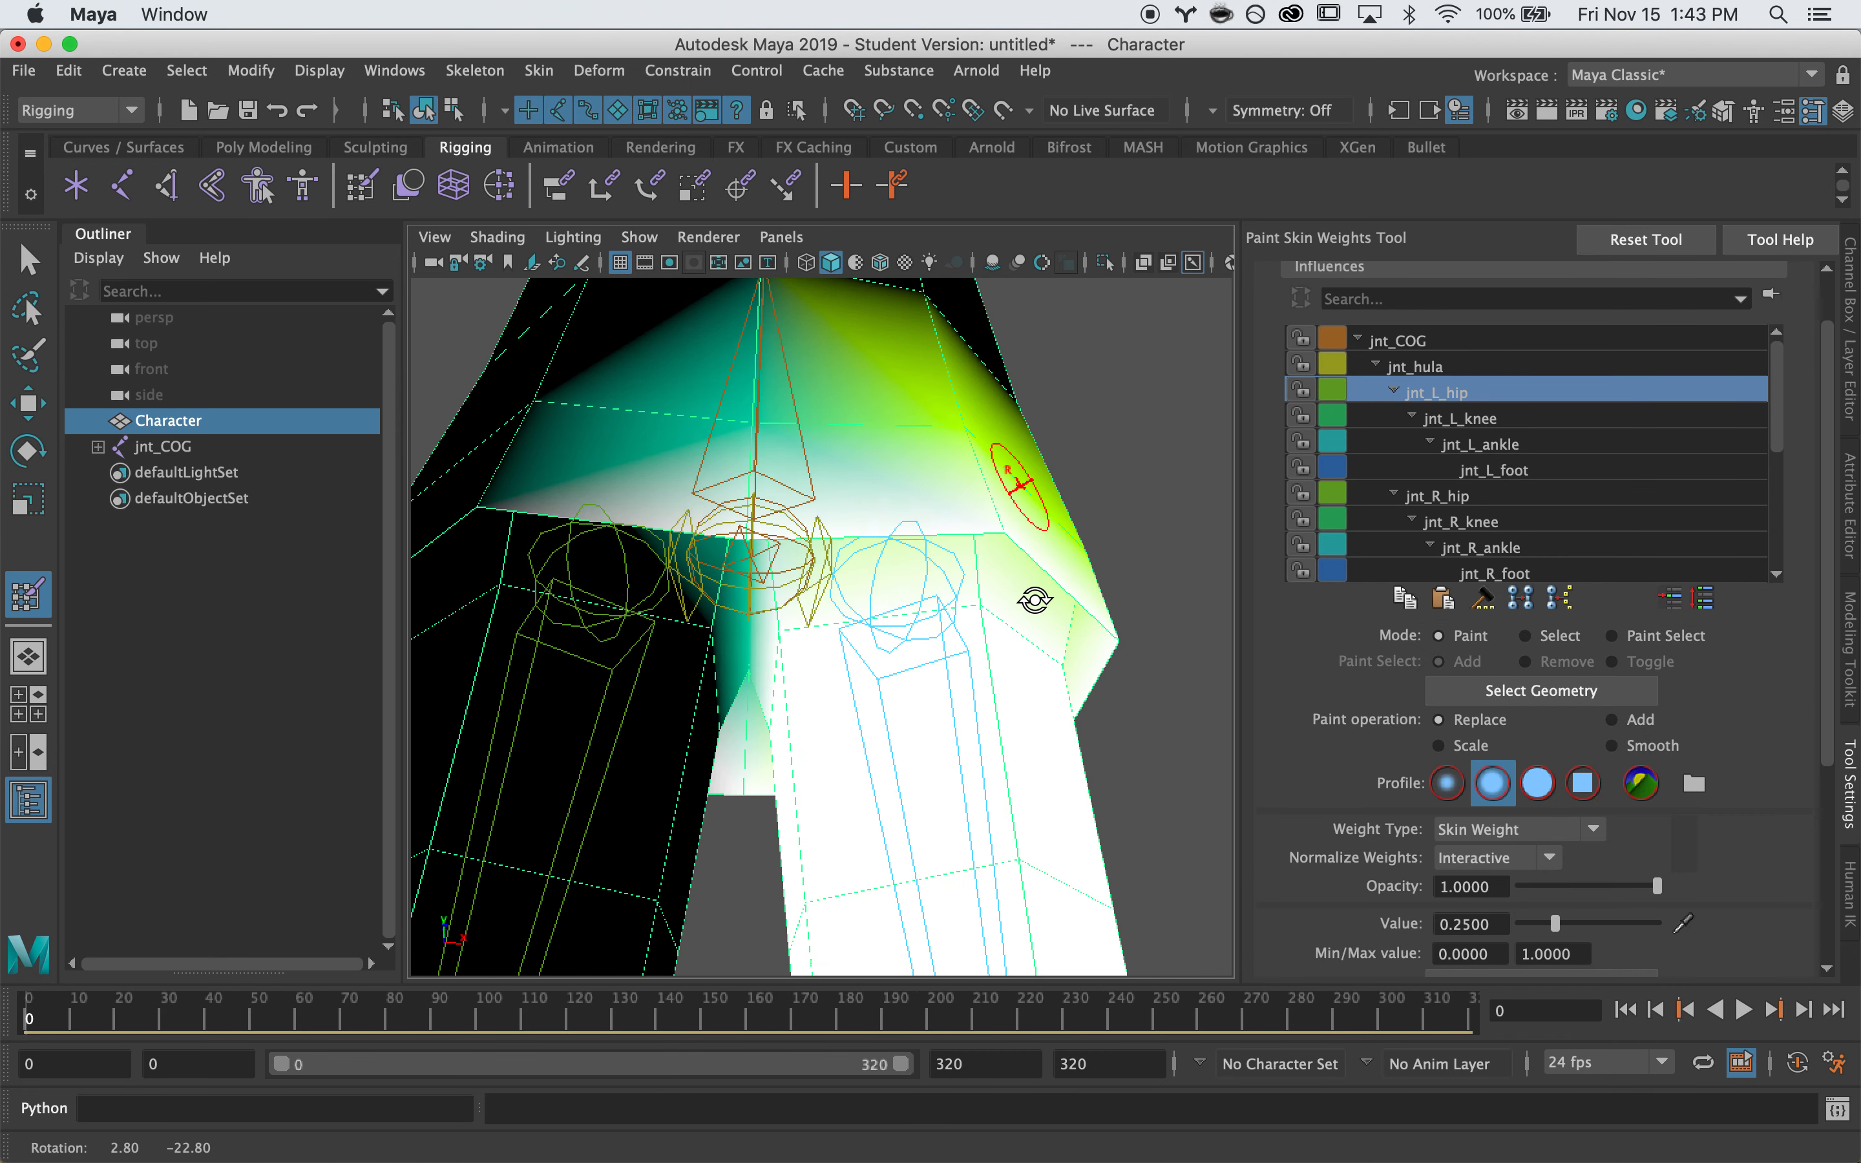
With a half-size brush, paint jnt_COG weight at 0.5 along the coat hem between the legs
left_click(1411, 346)
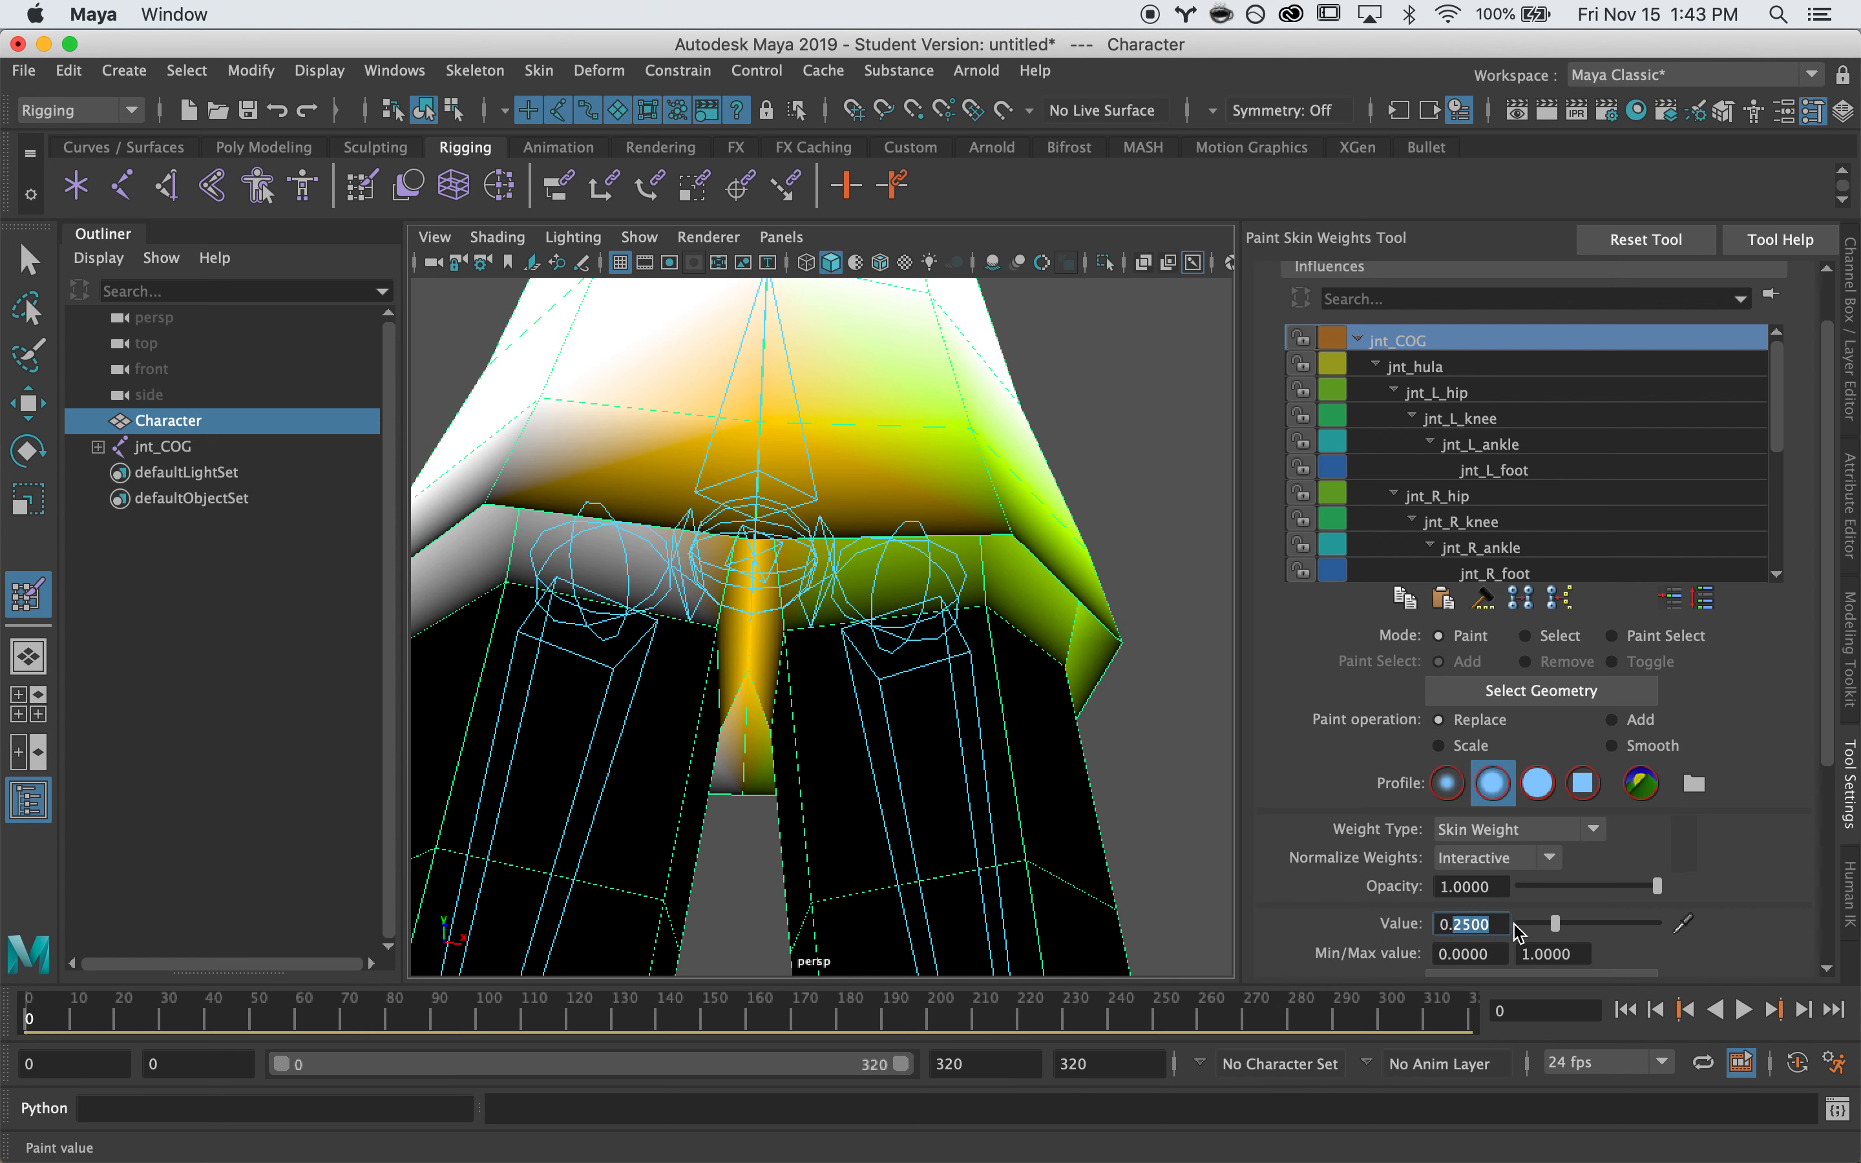
left_click_drag(766, 510, 731, 518)
left_click_drag(1052, 516, 772, 556, "alt")
left_click(741, 657)
left_click_drag(847, 637, 592, 654, "alt")
left_click_drag(758, 709, 792, 760)
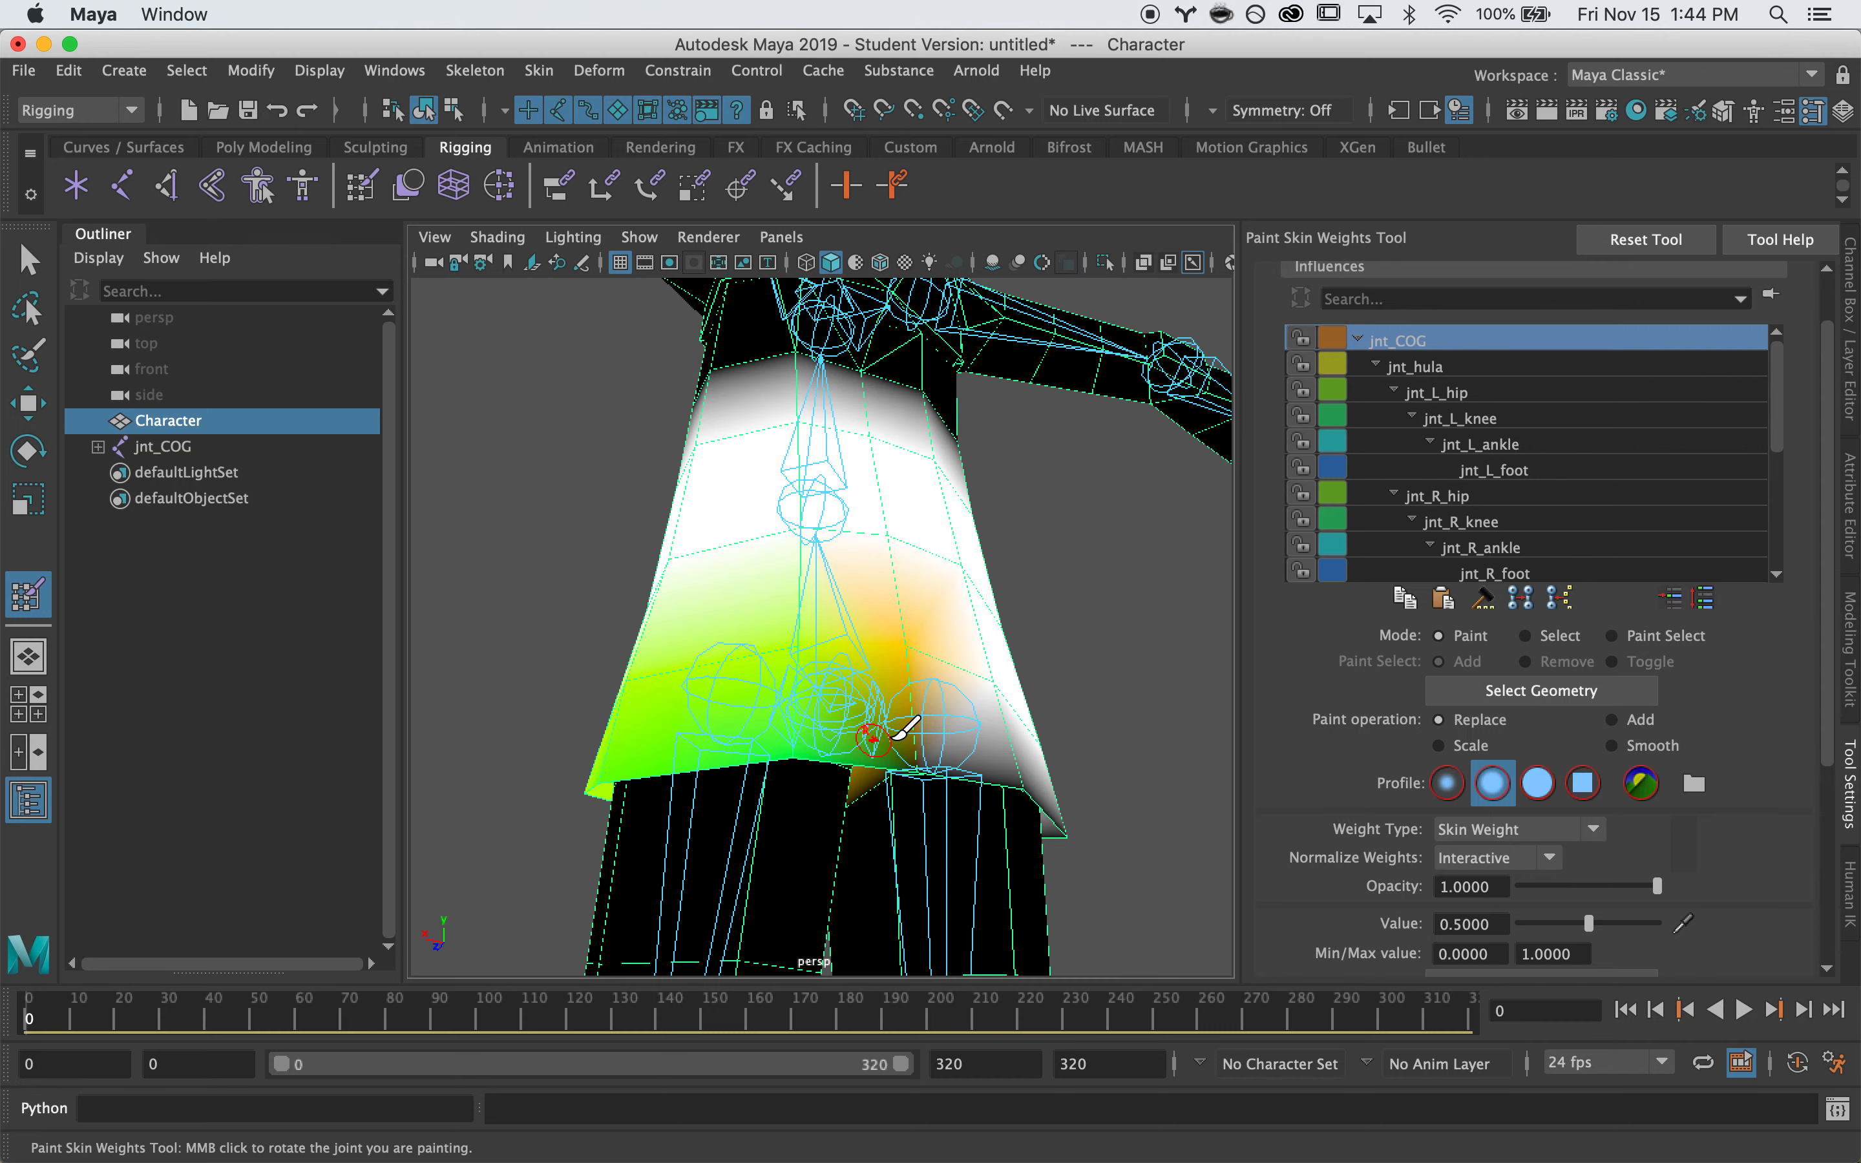
mouse_move(922, 743)
left_mouse_down()
mouse_move(988, 727)
mouse_move(809, 571)
mouse_move(885, 623)
mouse_move(826, 581)
left_mouse_up()
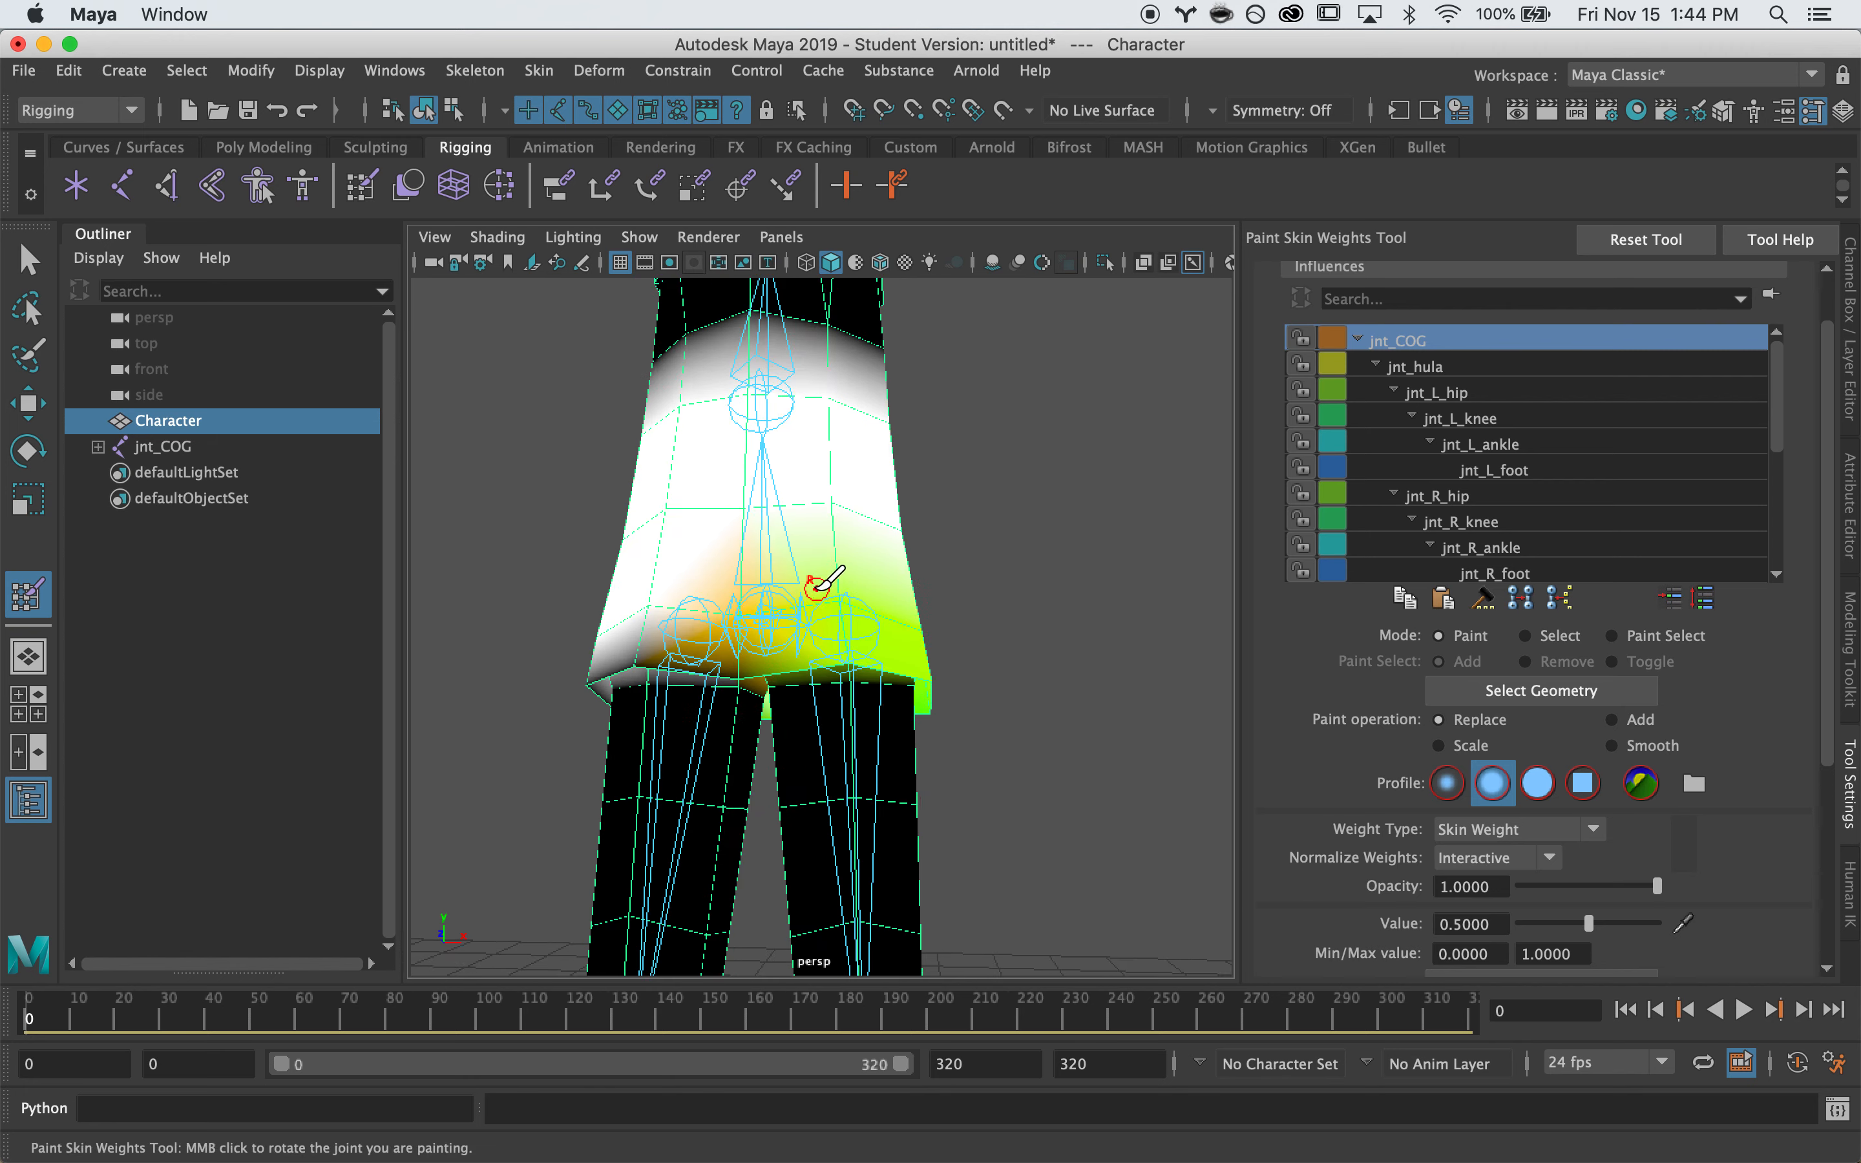
key("q")
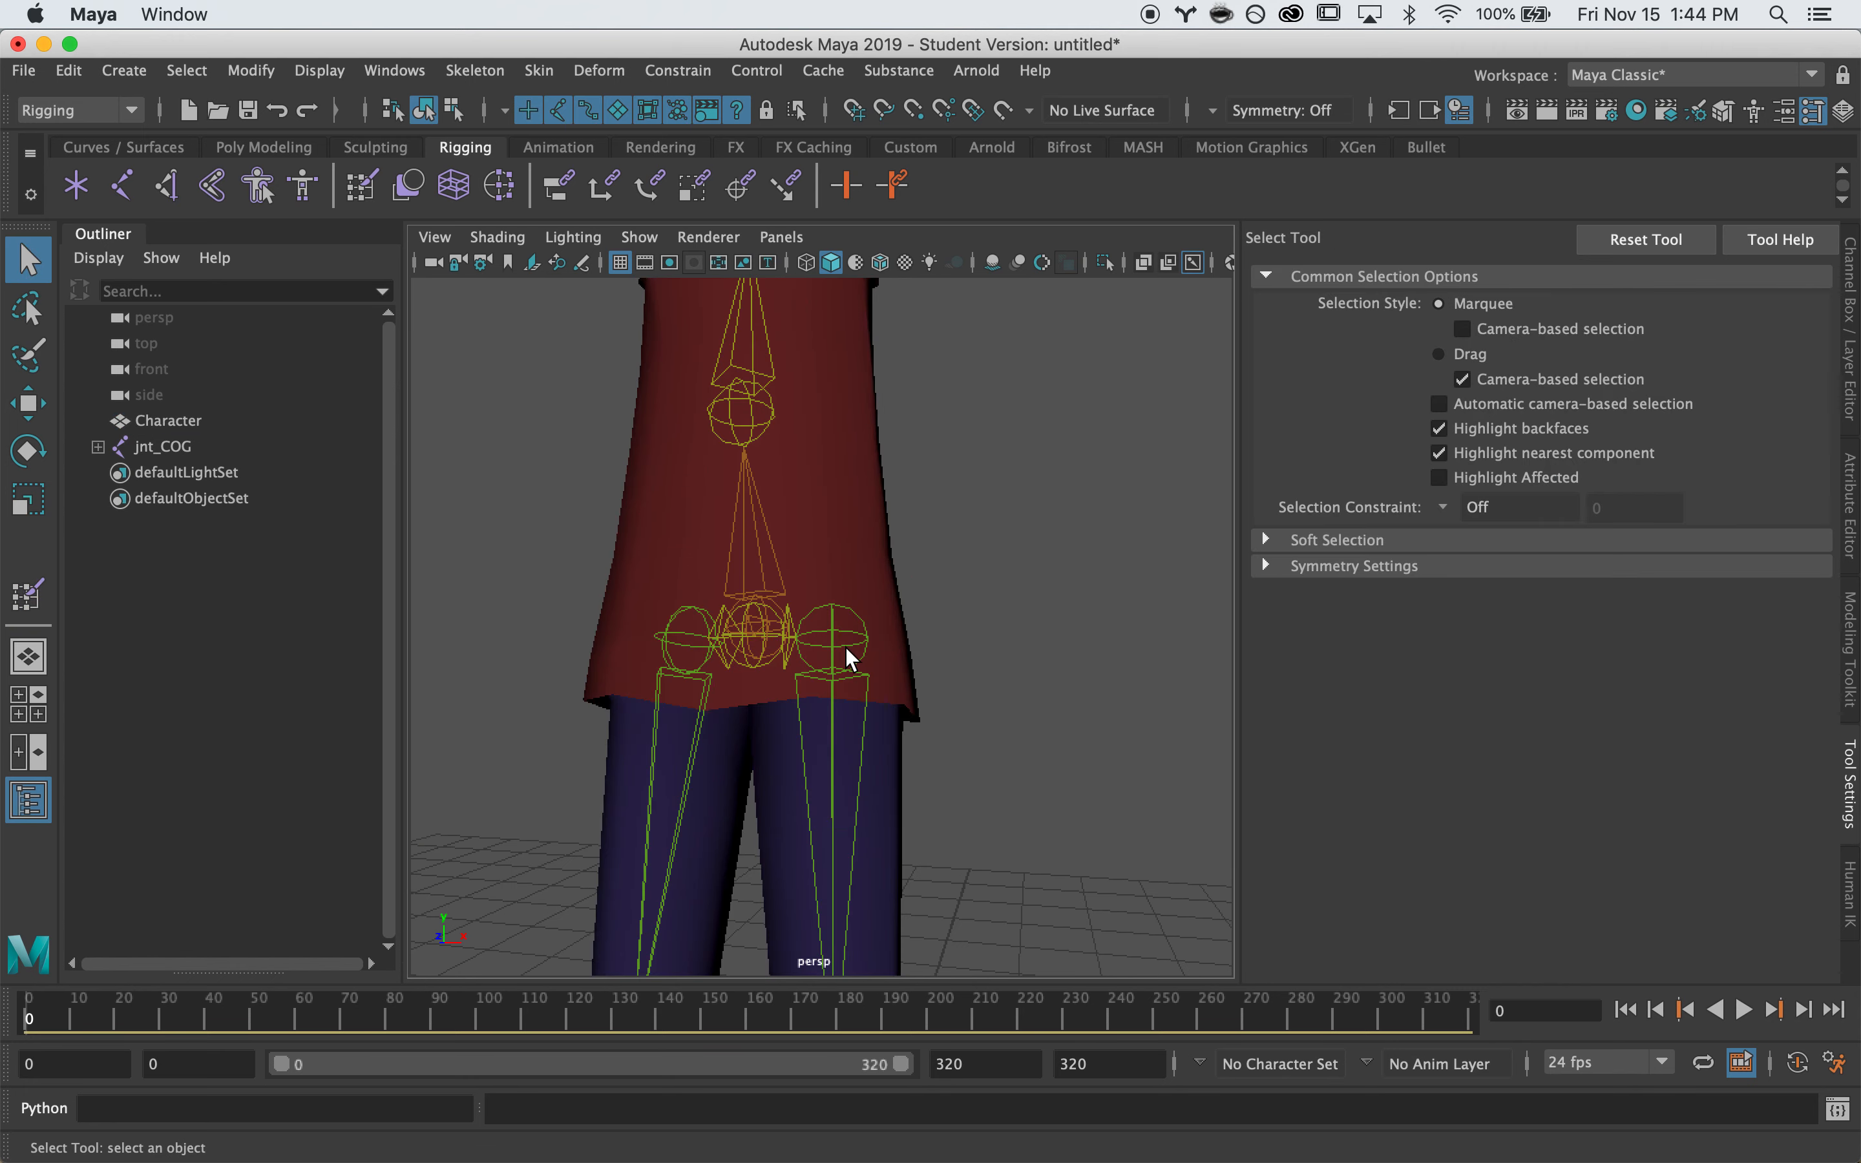
left_click(848, 653)
Test-rotate jnt_L_hip to swing the left leg, then undo the rotation
key("e")
mouse_move(1009, 635)
left_mouse_down("alt")
mouse_move(792, 647)
mouse_move(671, 593)
mouse_move(654, 636)
mouse_move(666, 550)
mouse_move(687, 661)
left_mouse_up("alt")
key("super+z")
left_click_drag(535, 729, 976, 727, "alt")
key("super+z")
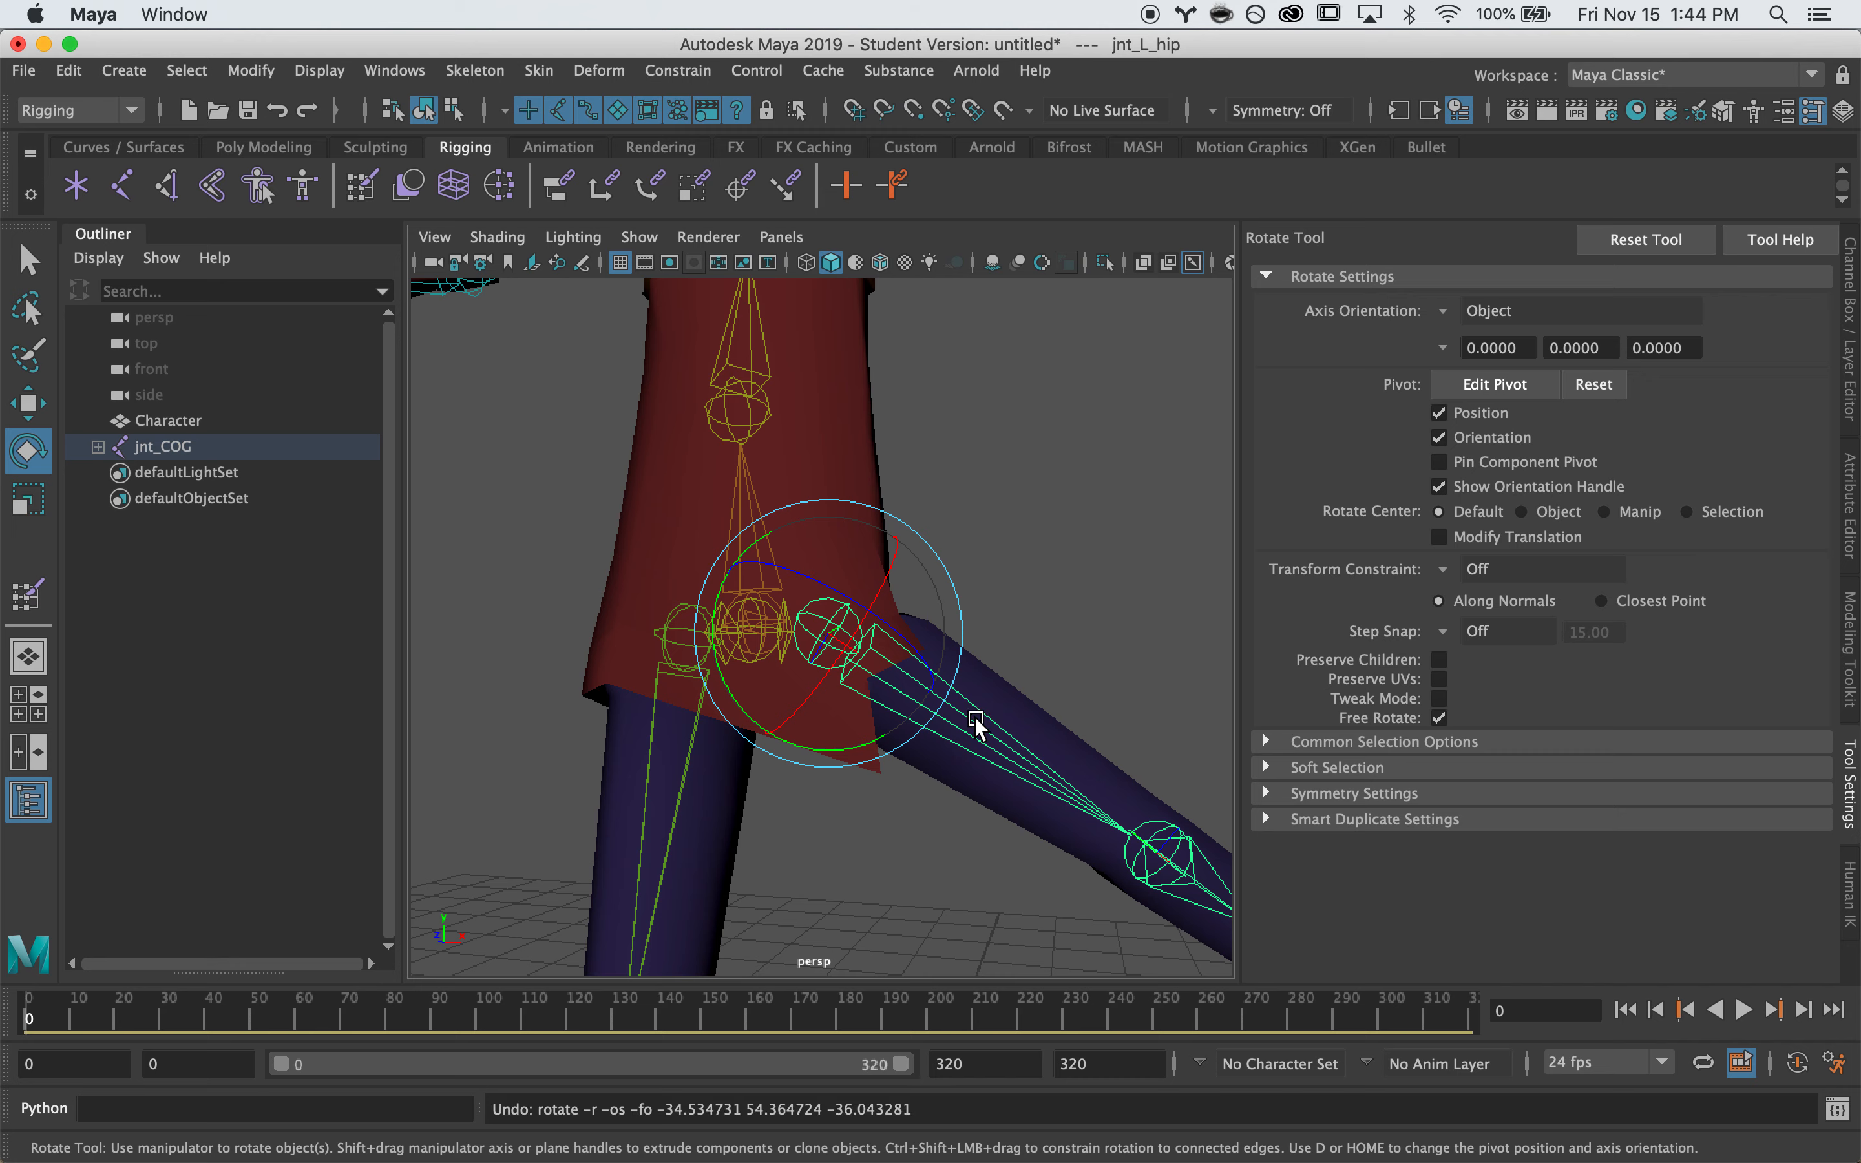
Paint jnt_L_hip weight at 0.75 along the coat's left side and skirt edge
key("q")
left_click(883, 537)
right_click_drag(883, 424, 736, 387)
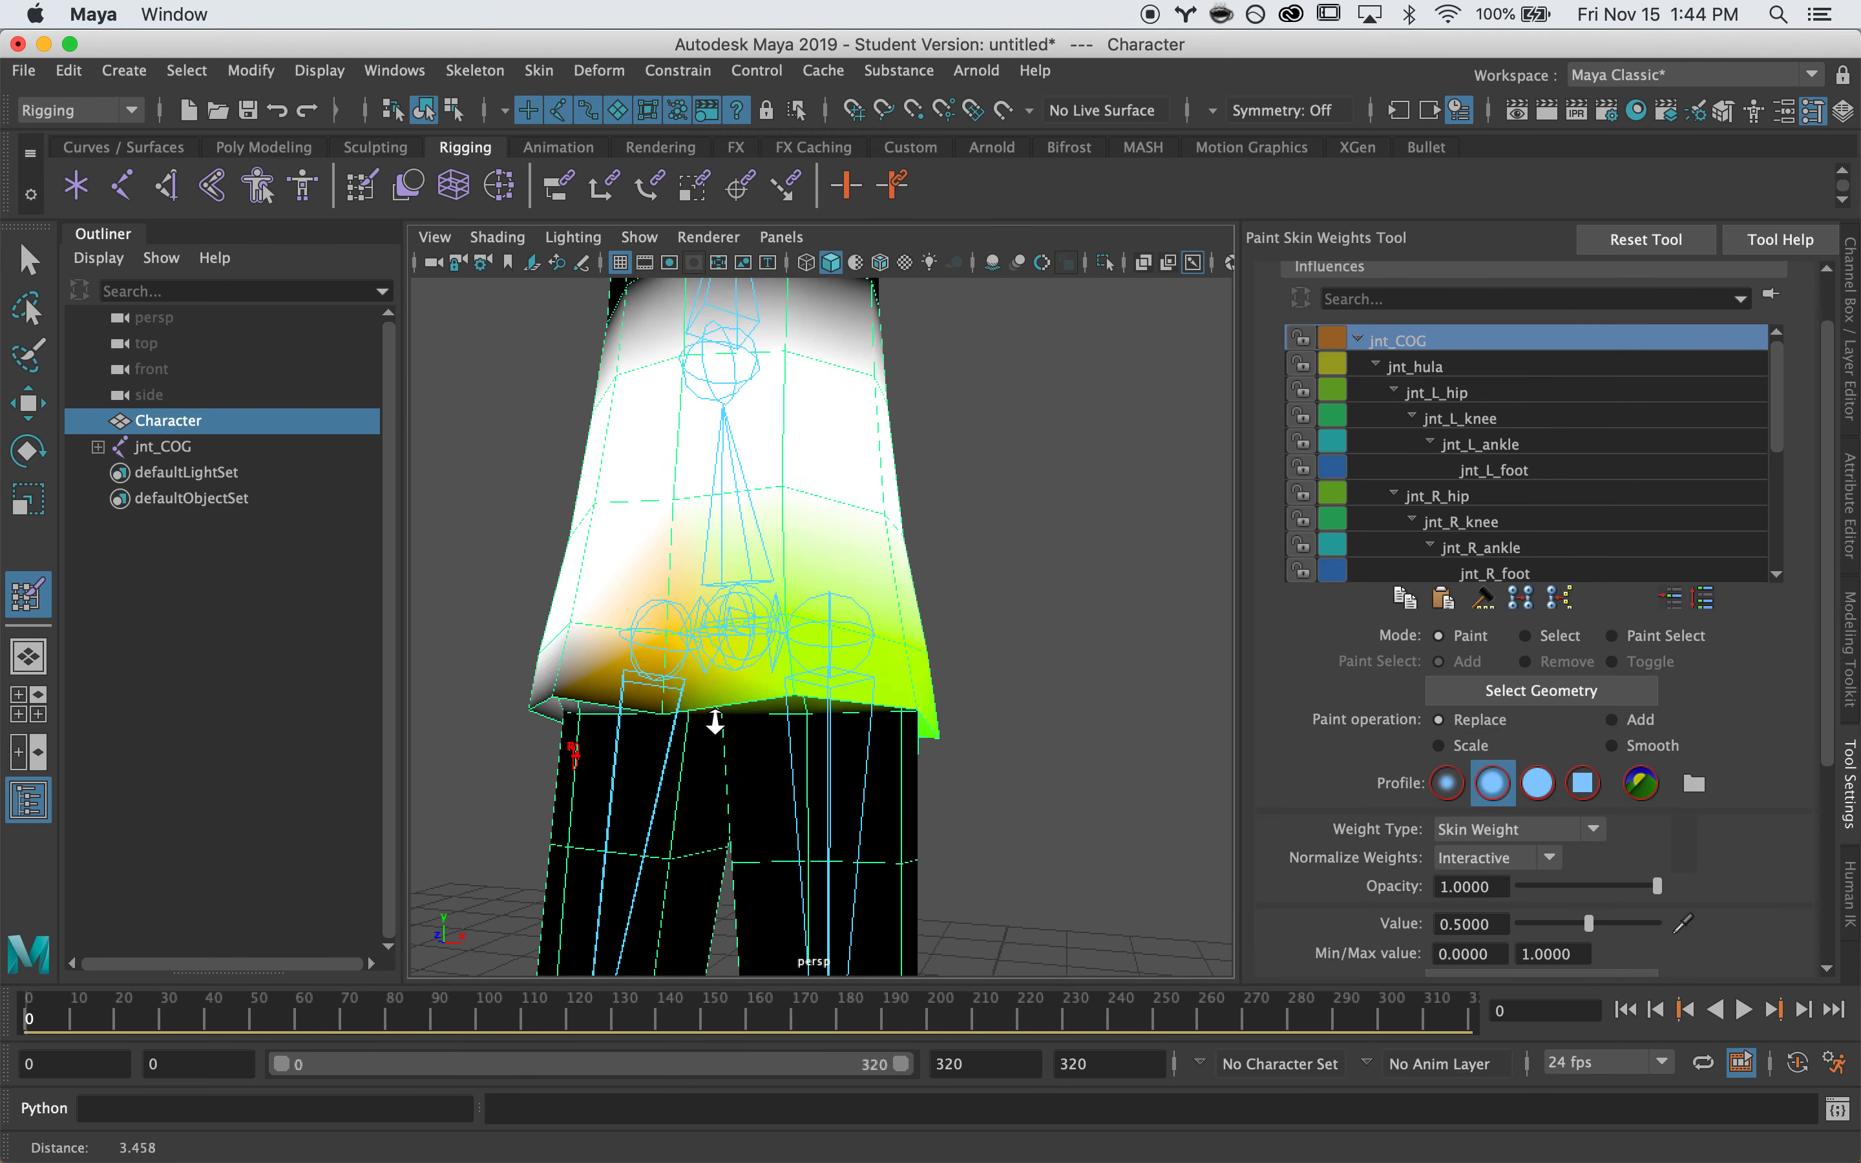
left_click(1463, 392)
right_click_drag(671, 757, 786, 729, "alt")
left_click_drag(785, 729, 796, 733, "alt")
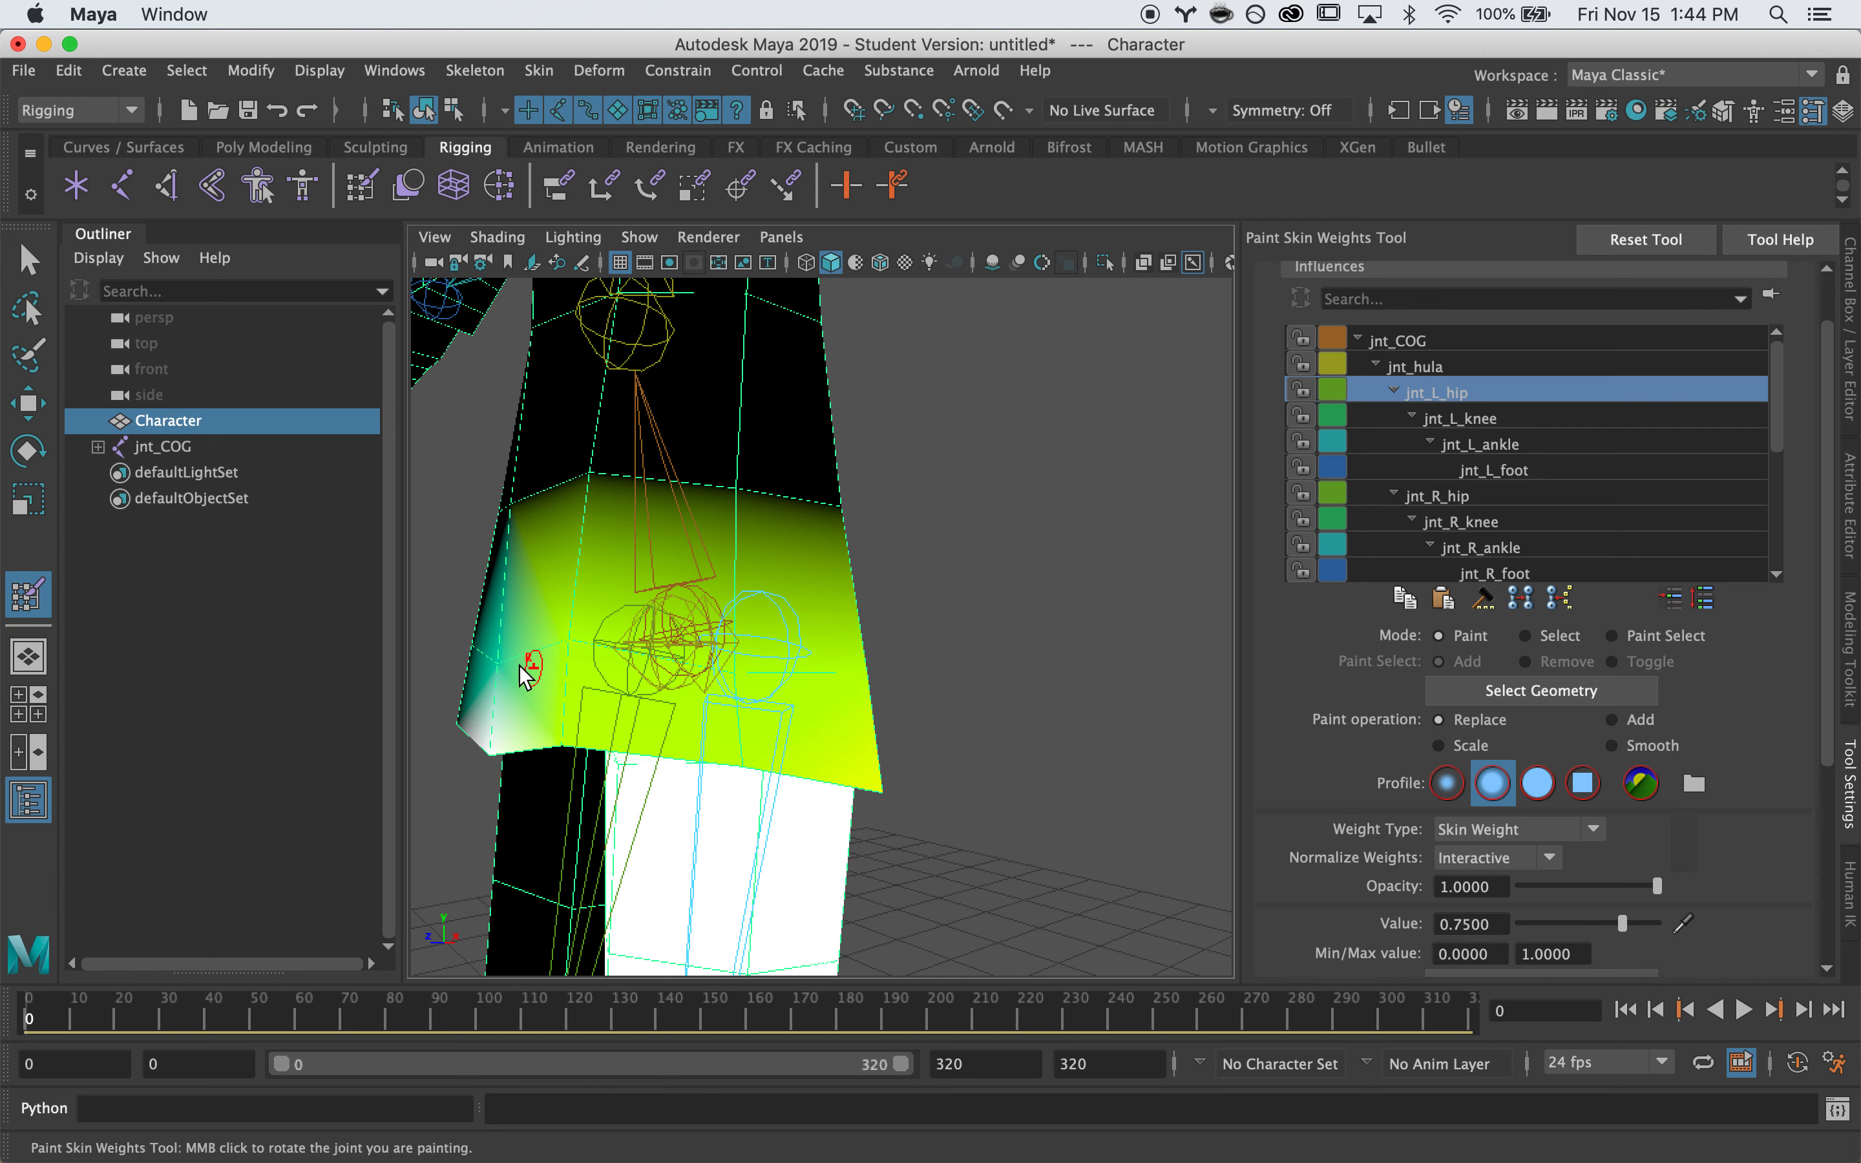
left_click_drag(560, 727, 571, 754)
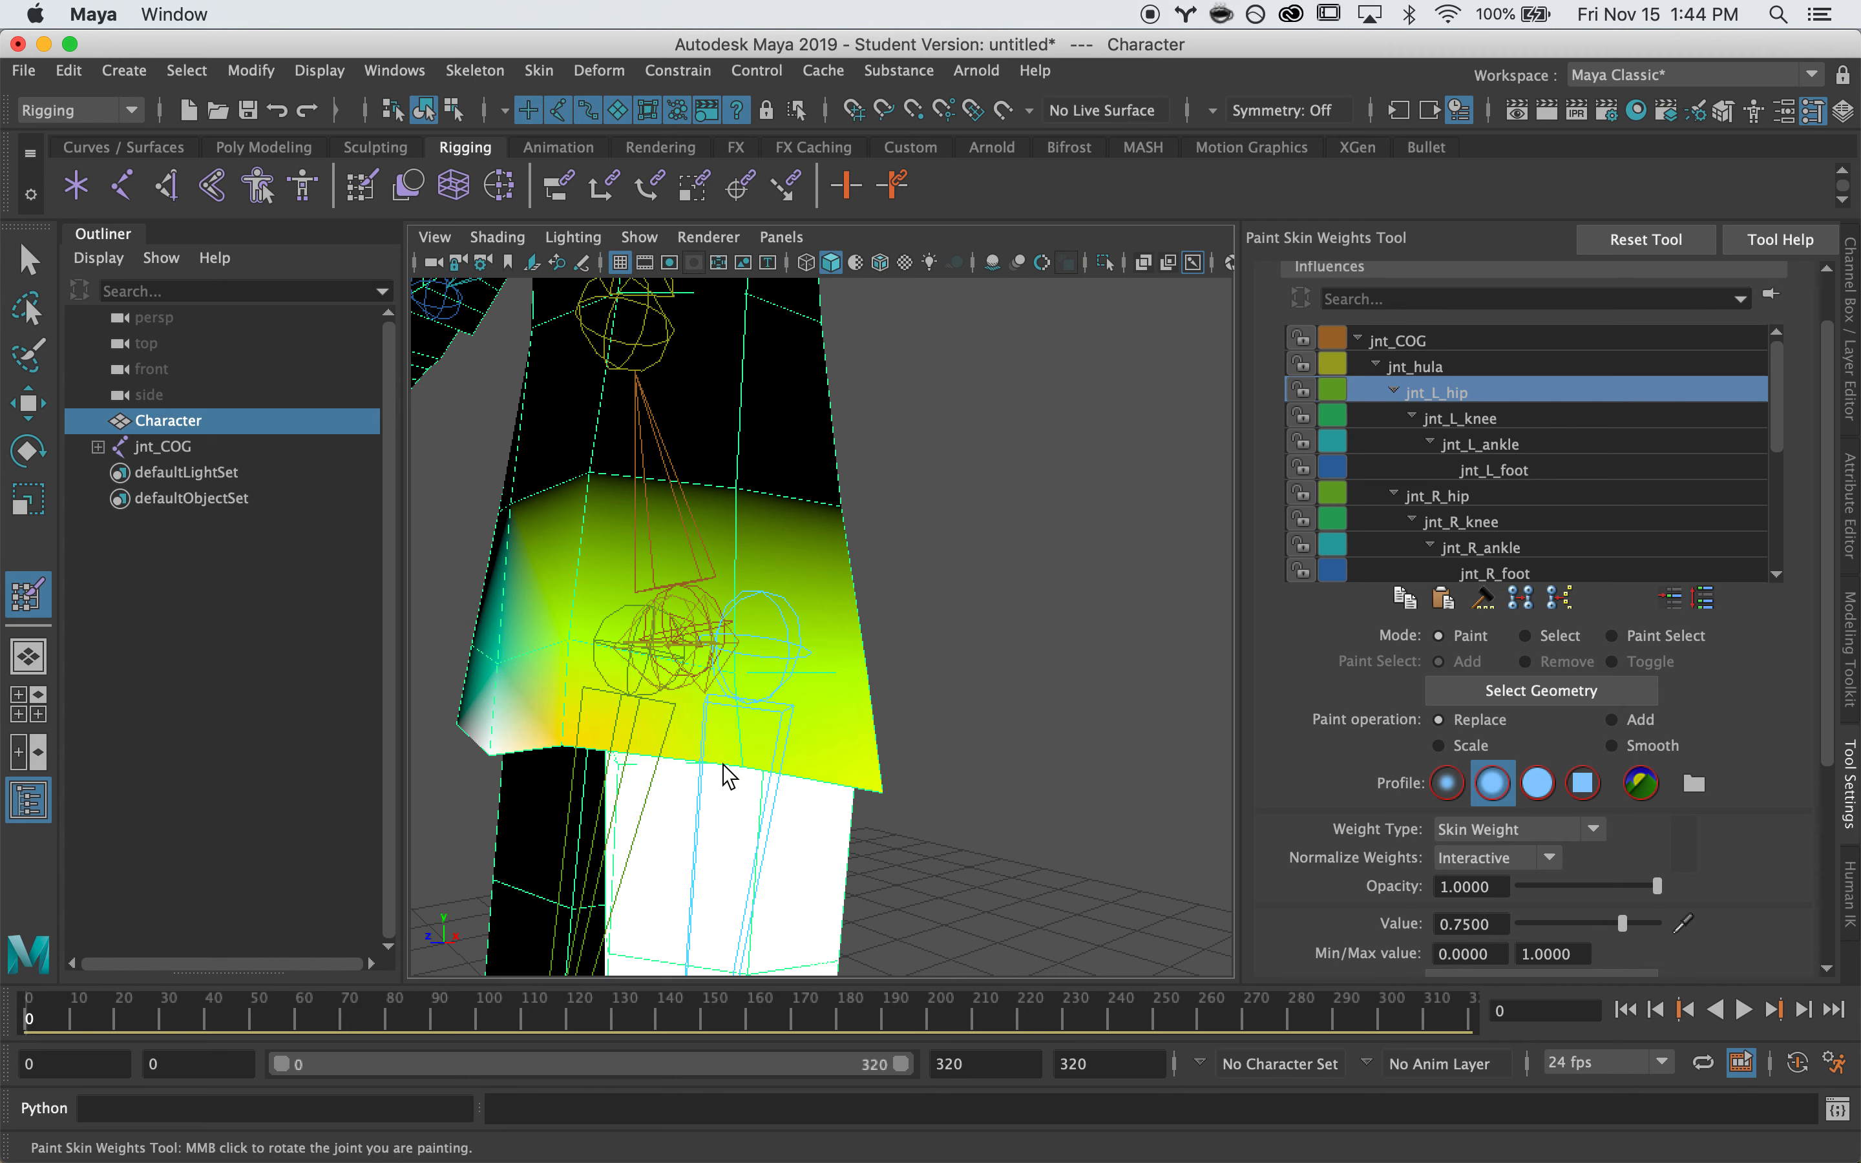
mouse_move(748, 768)
left_mouse_down()
mouse_move(790, 758)
mouse_move(656, 714)
mouse_move(769, 750)
left_mouse_up()
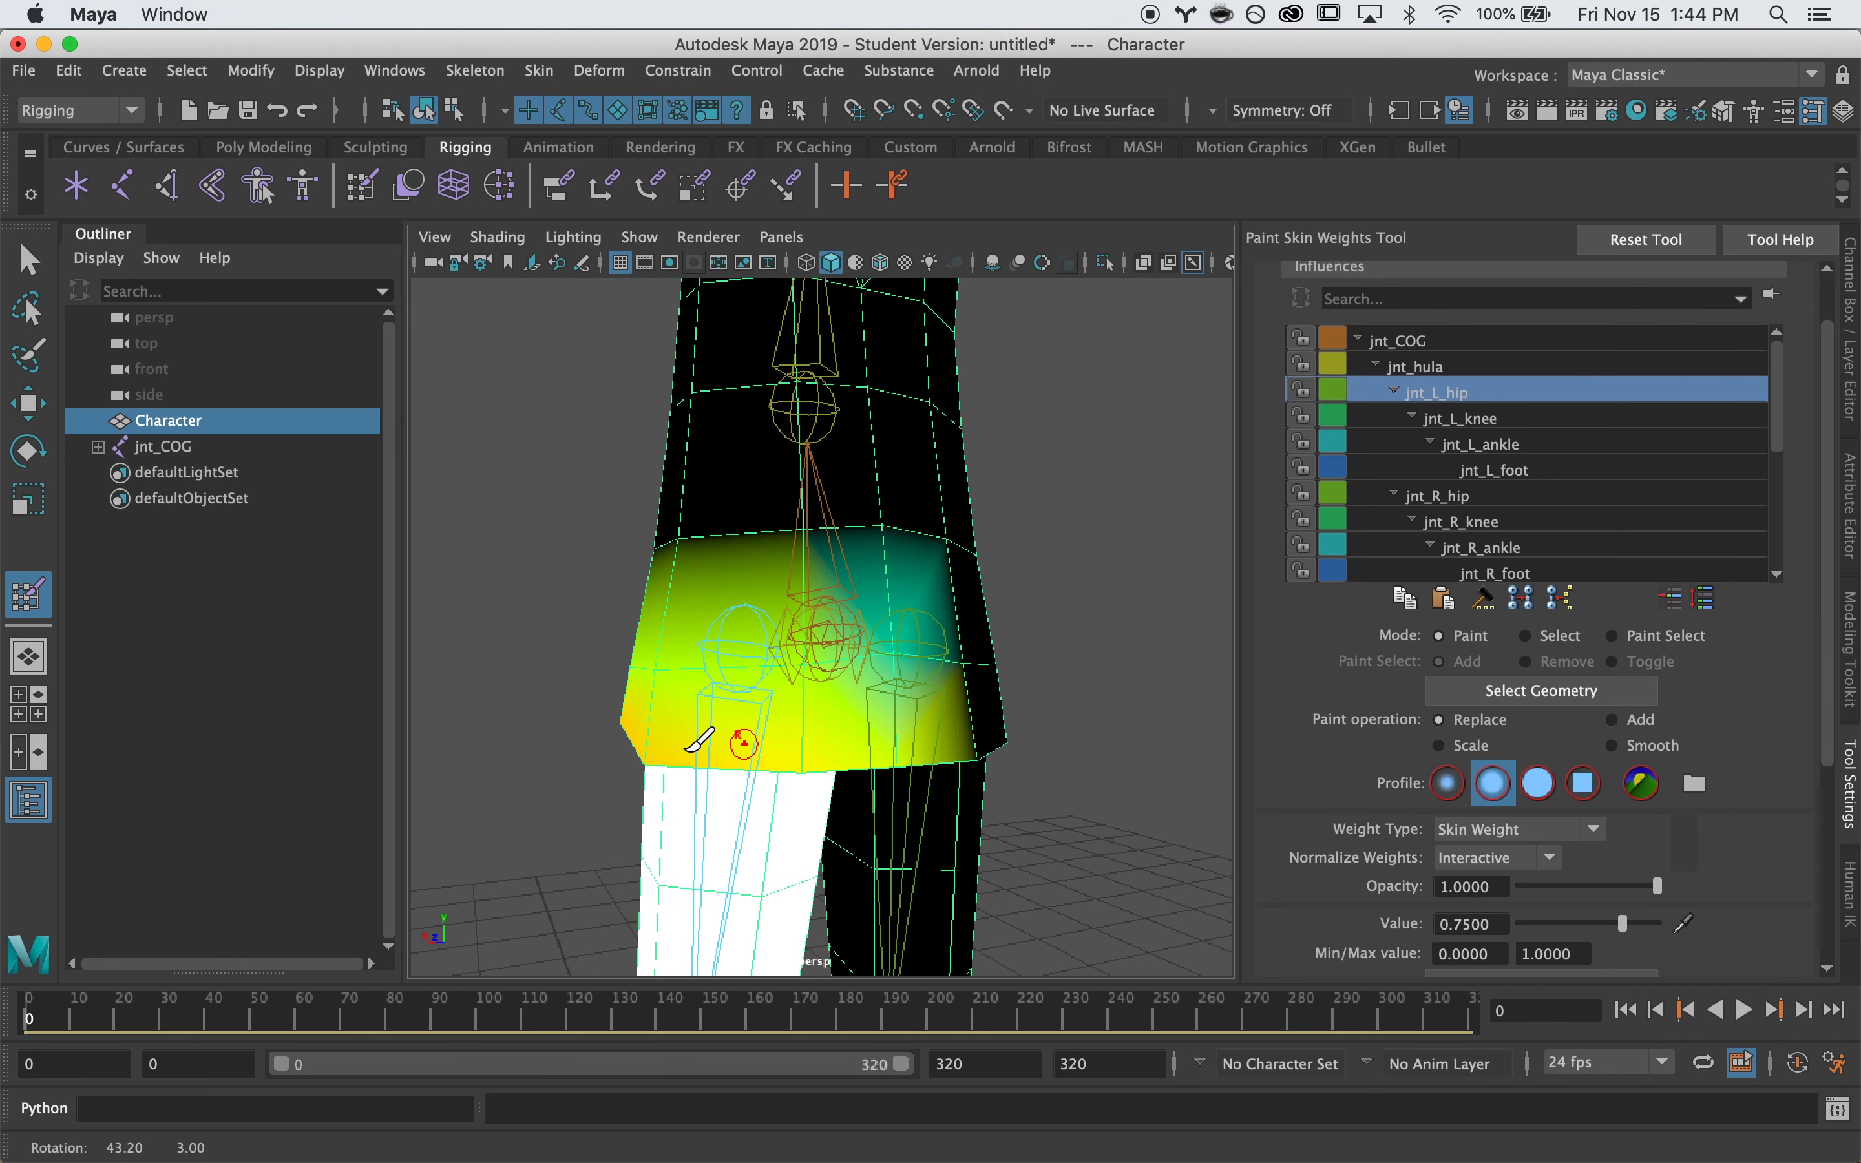
left_click_drag(898, 743, 903, 771)
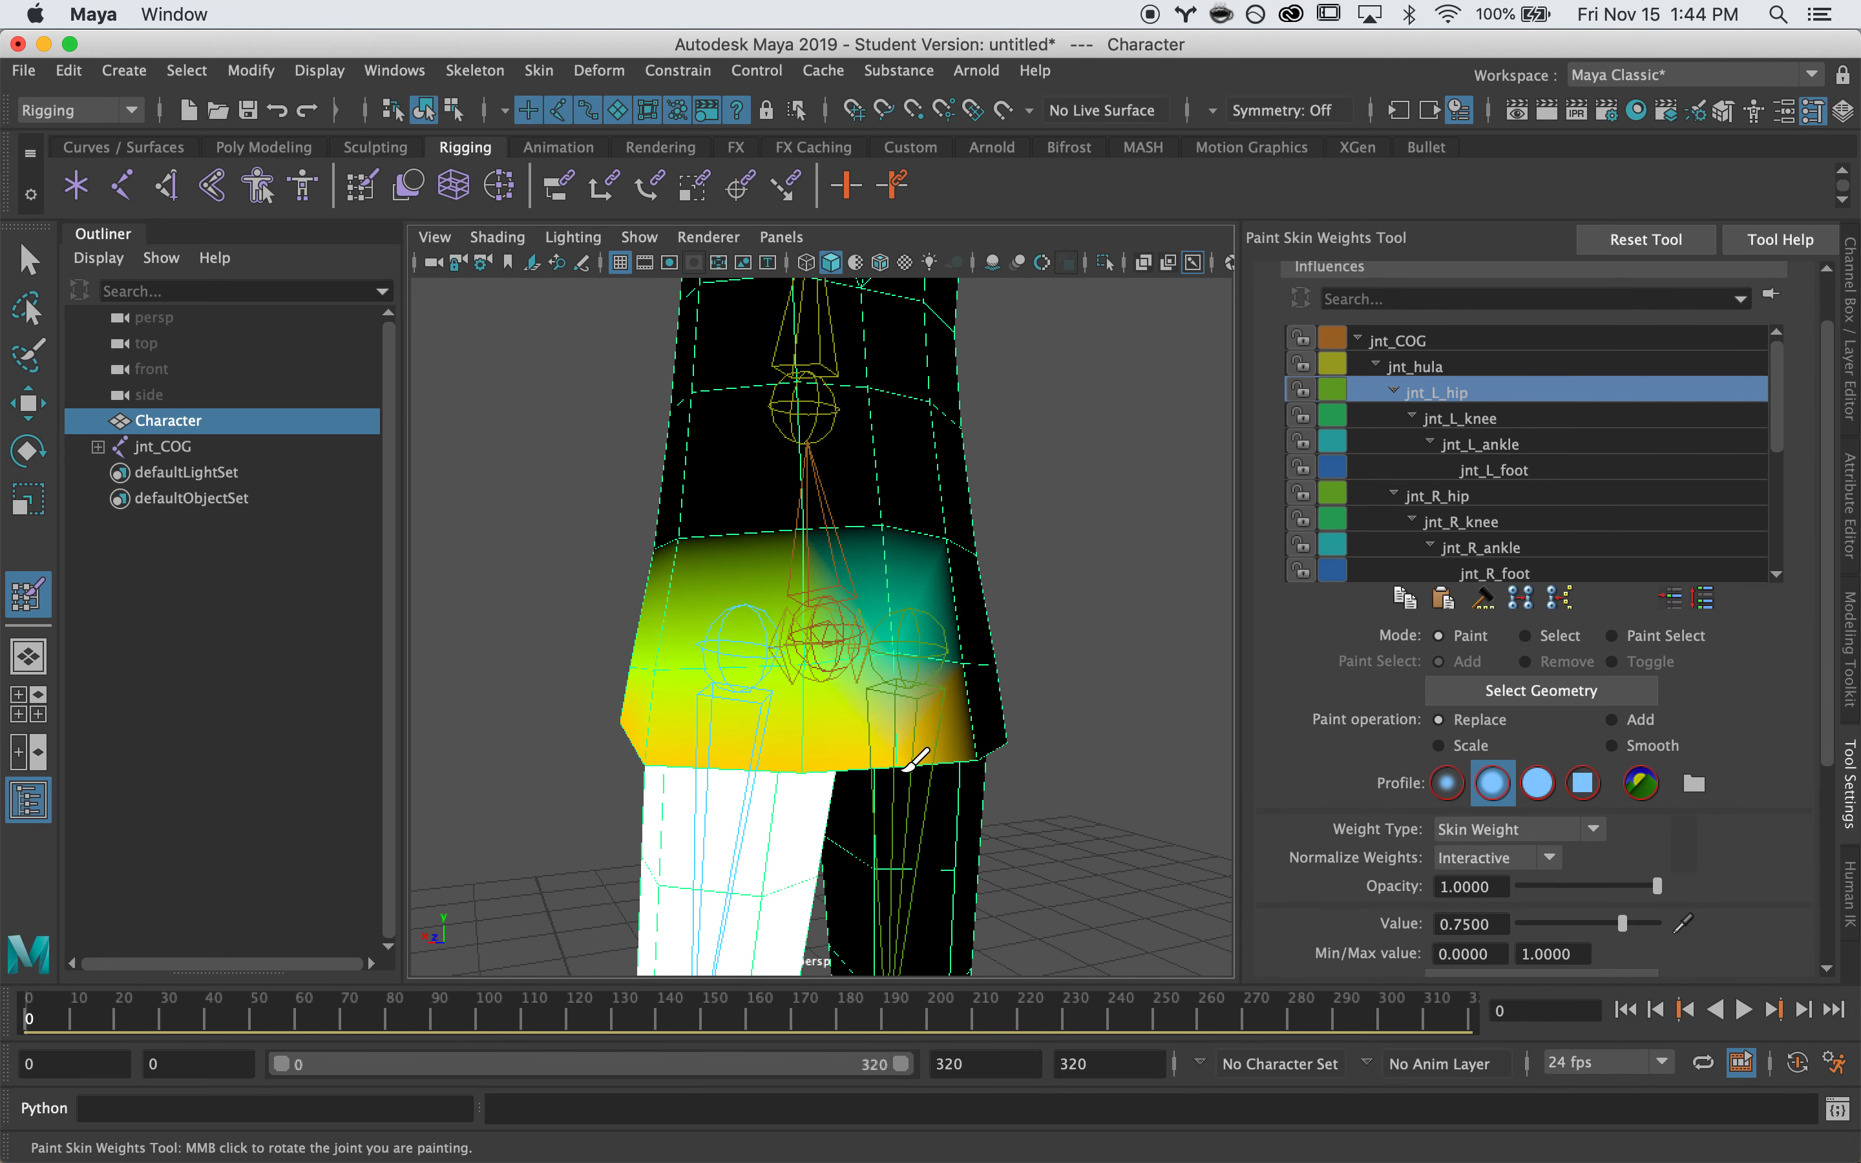
left_click_drag(652, 758, 731, 687, "alt")
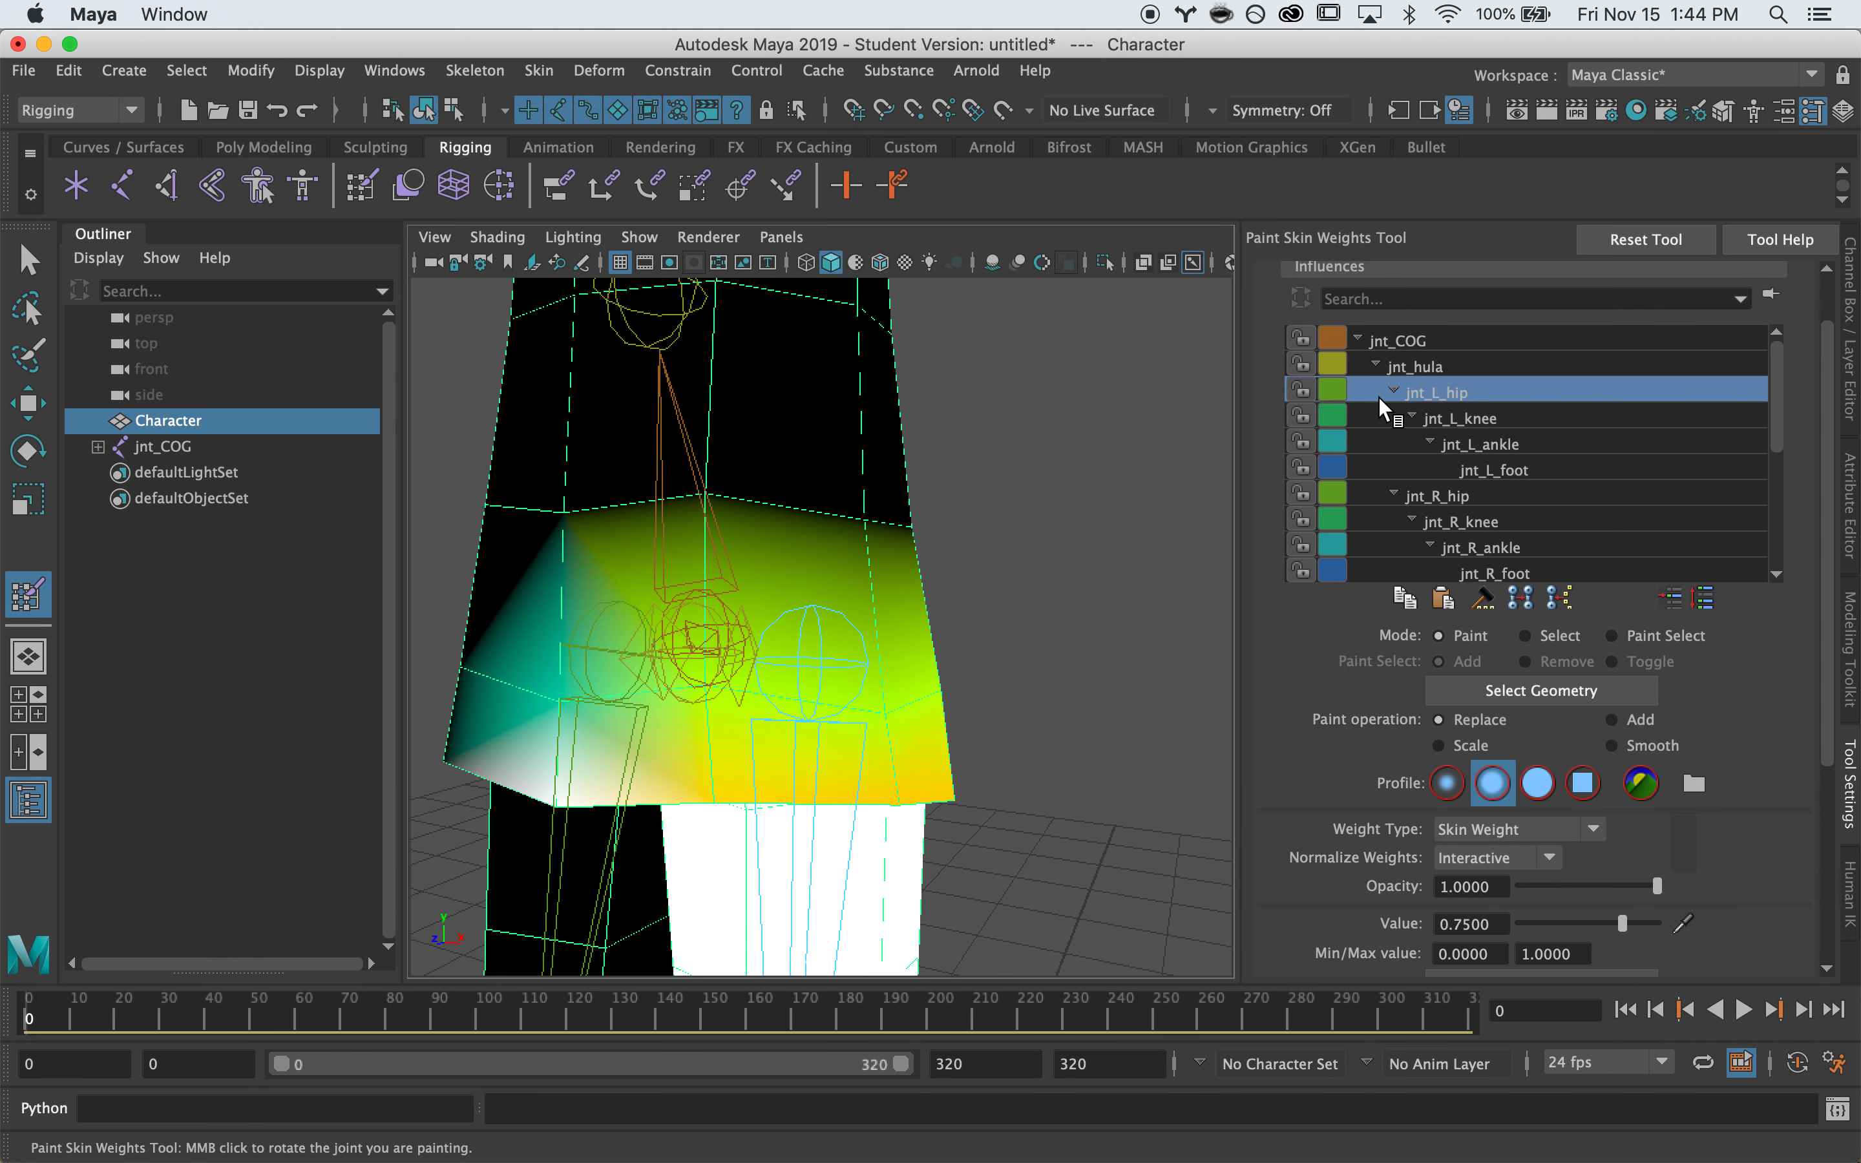
Check the hip weight maps, then paint jnt_COG at 0.5 on the hem's bottom centre
left_click(1392, 343)
left_click_drag(526, 729, 597, 707, "alt")
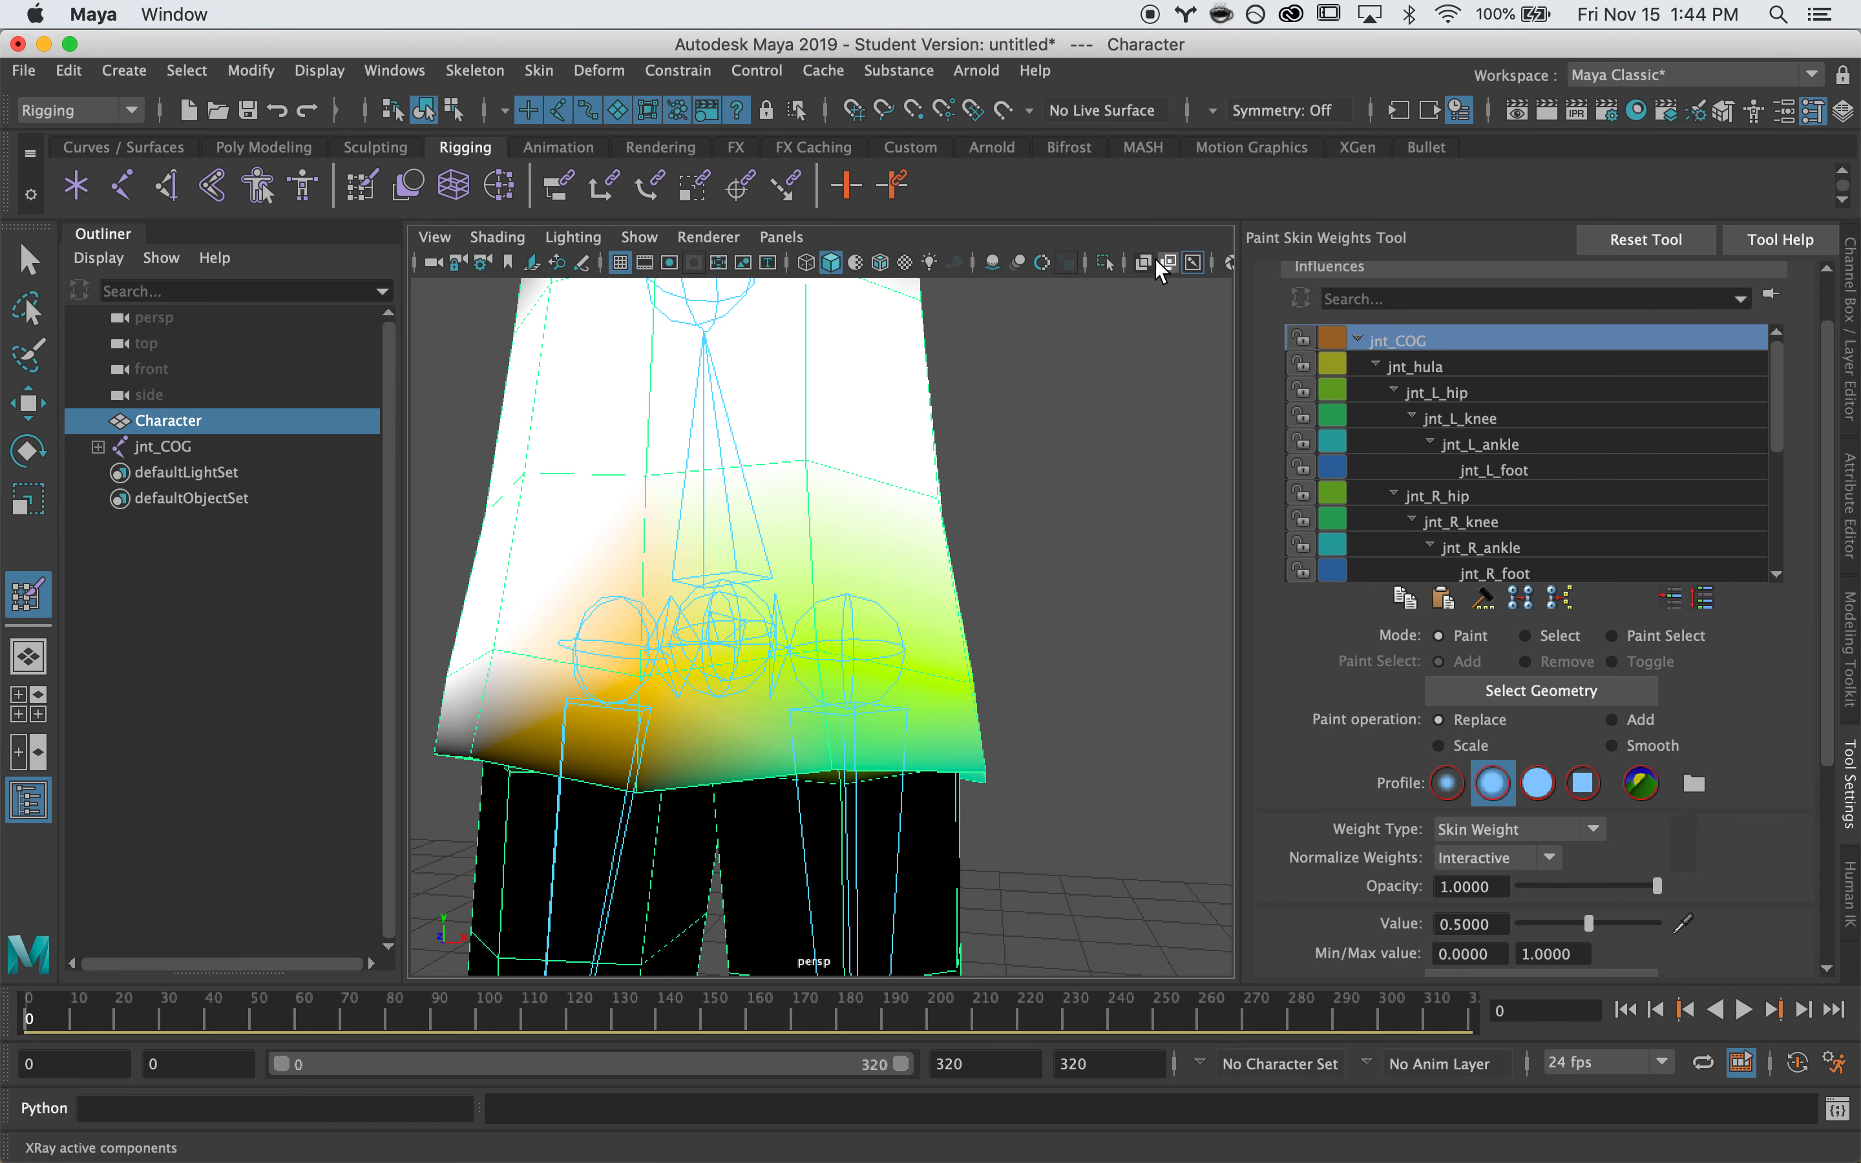
left_click_drag(700, 740, 838, 706, "alt")
left_click(1465, 496)
left_click(1446, 393)
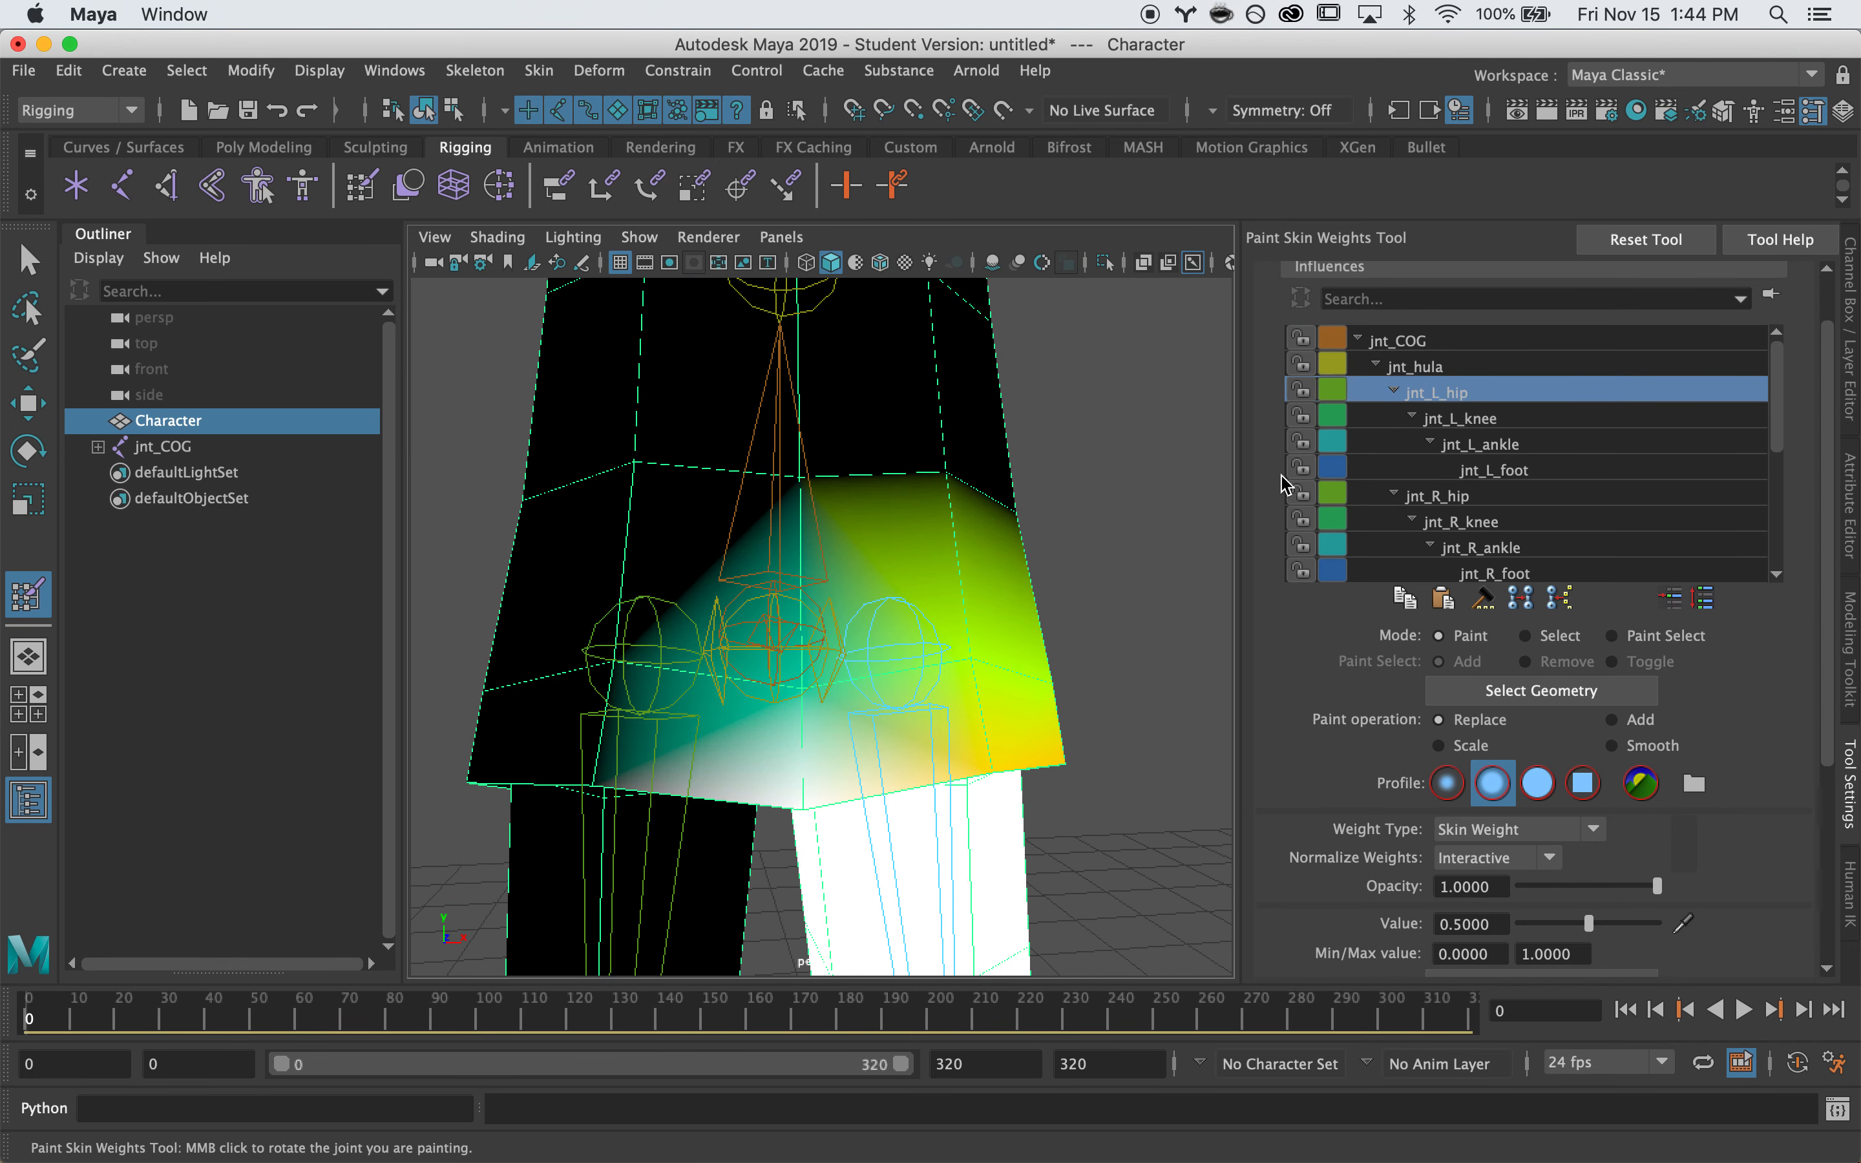
left_click(1392, 340)
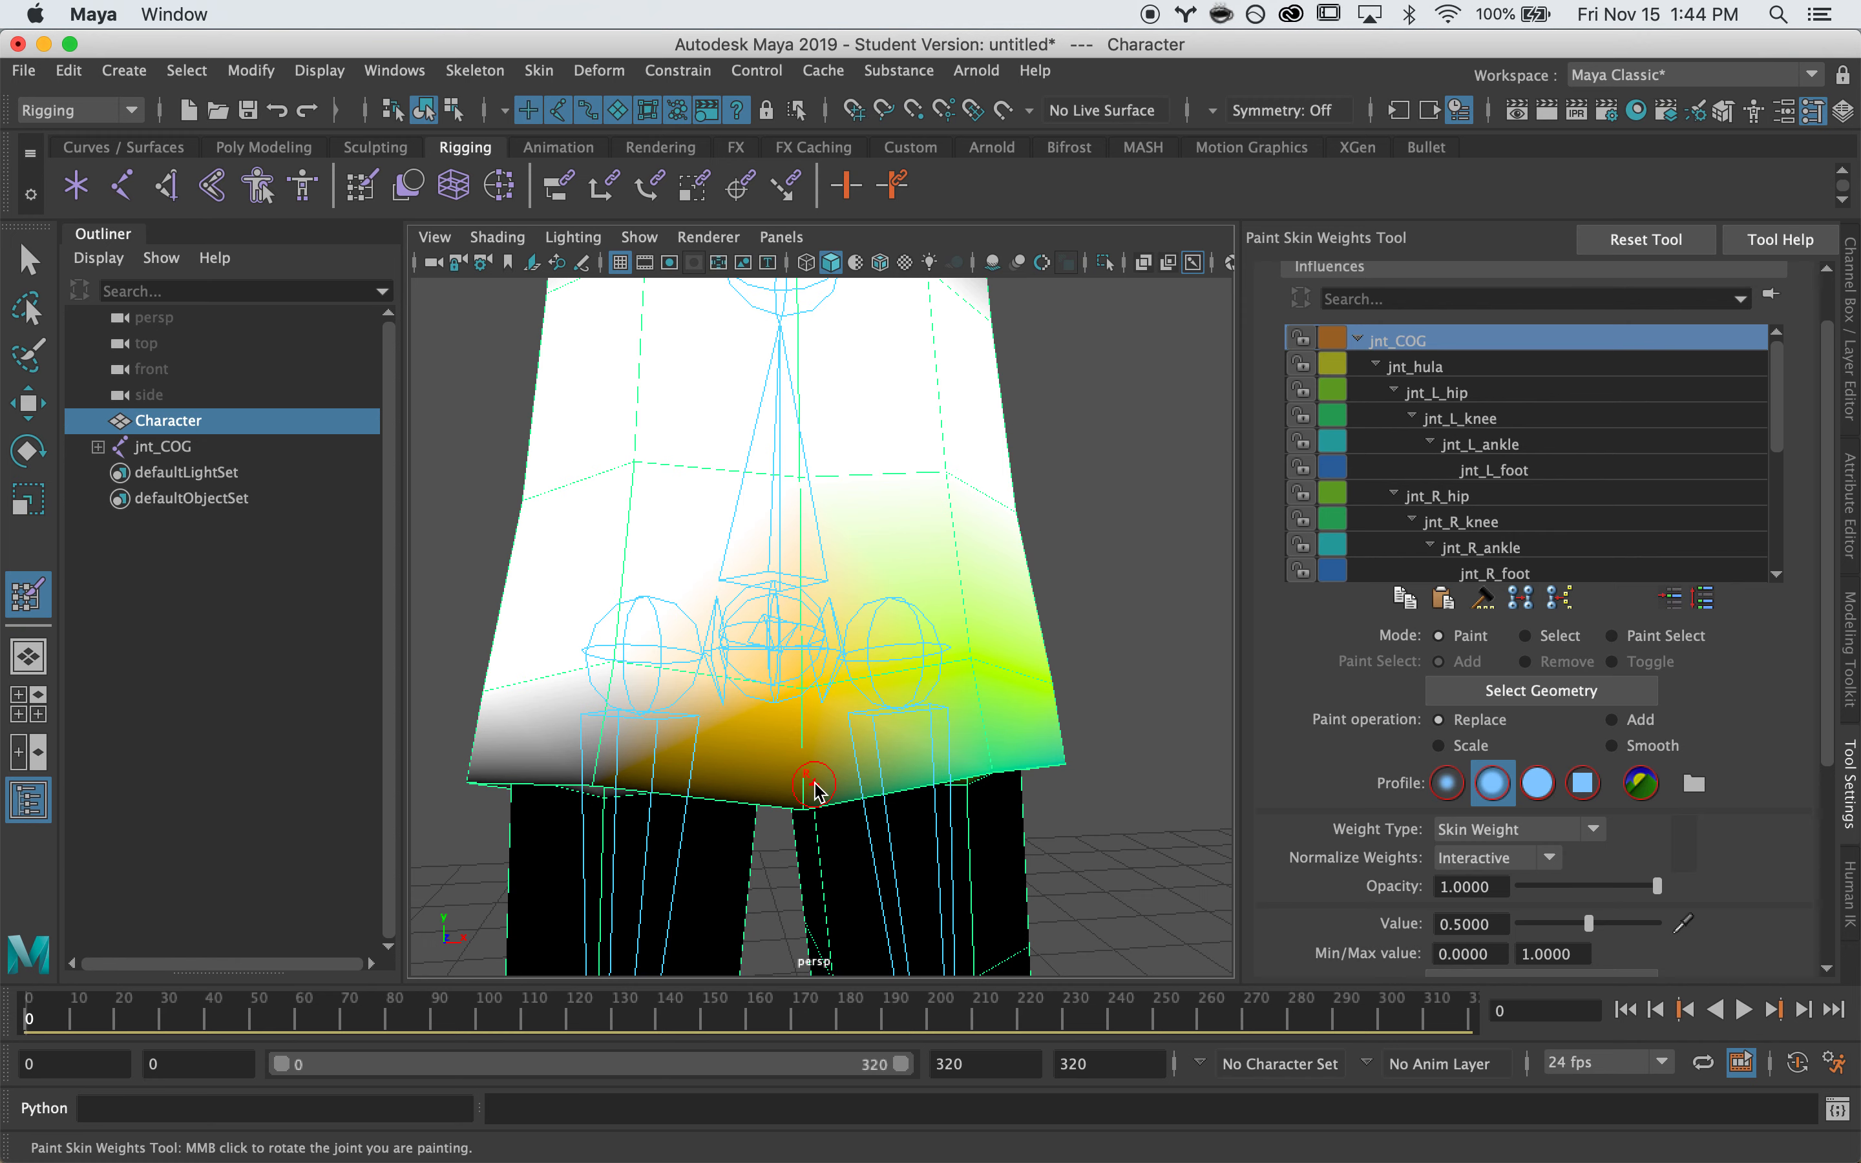
left_click_drag(814, 783, 781, 793, "alt")
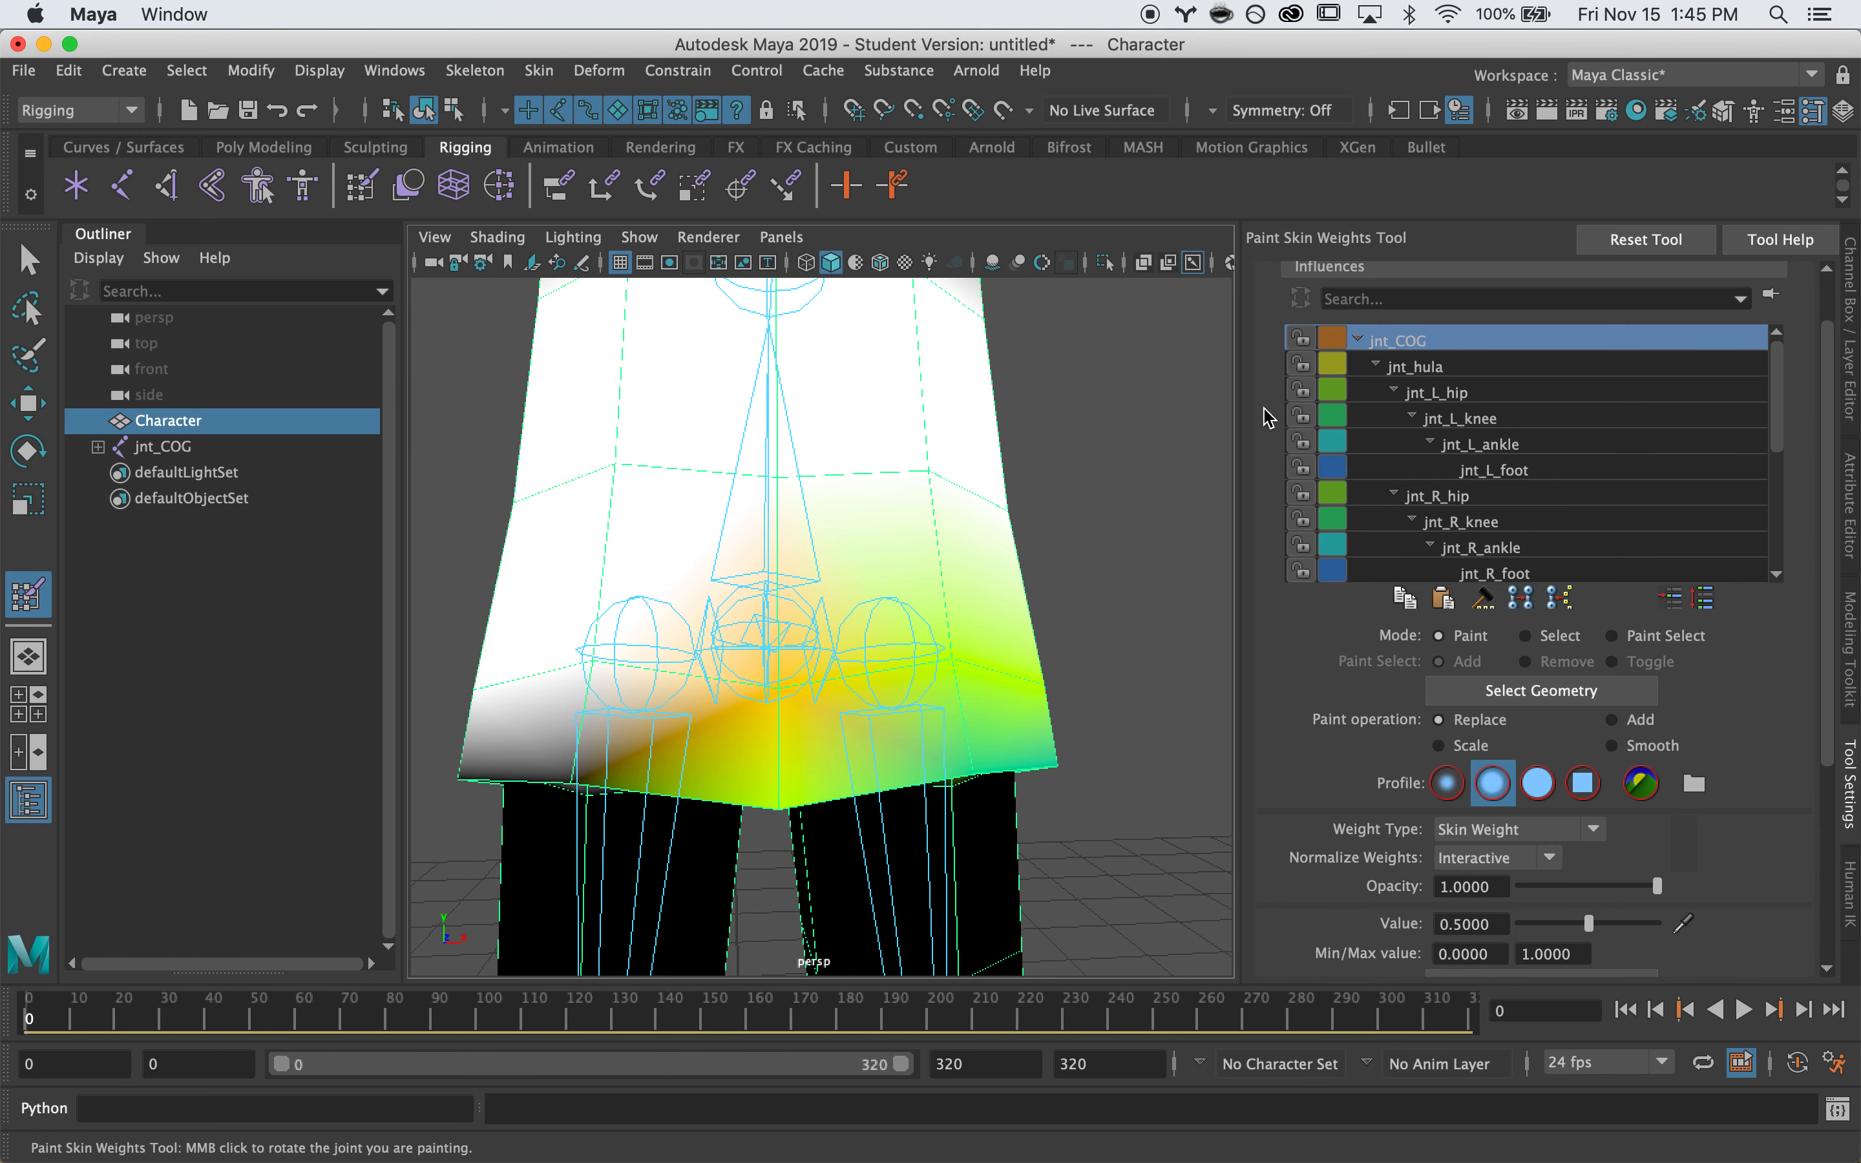
key("q")
scroll(1142, 586, "down", 10)
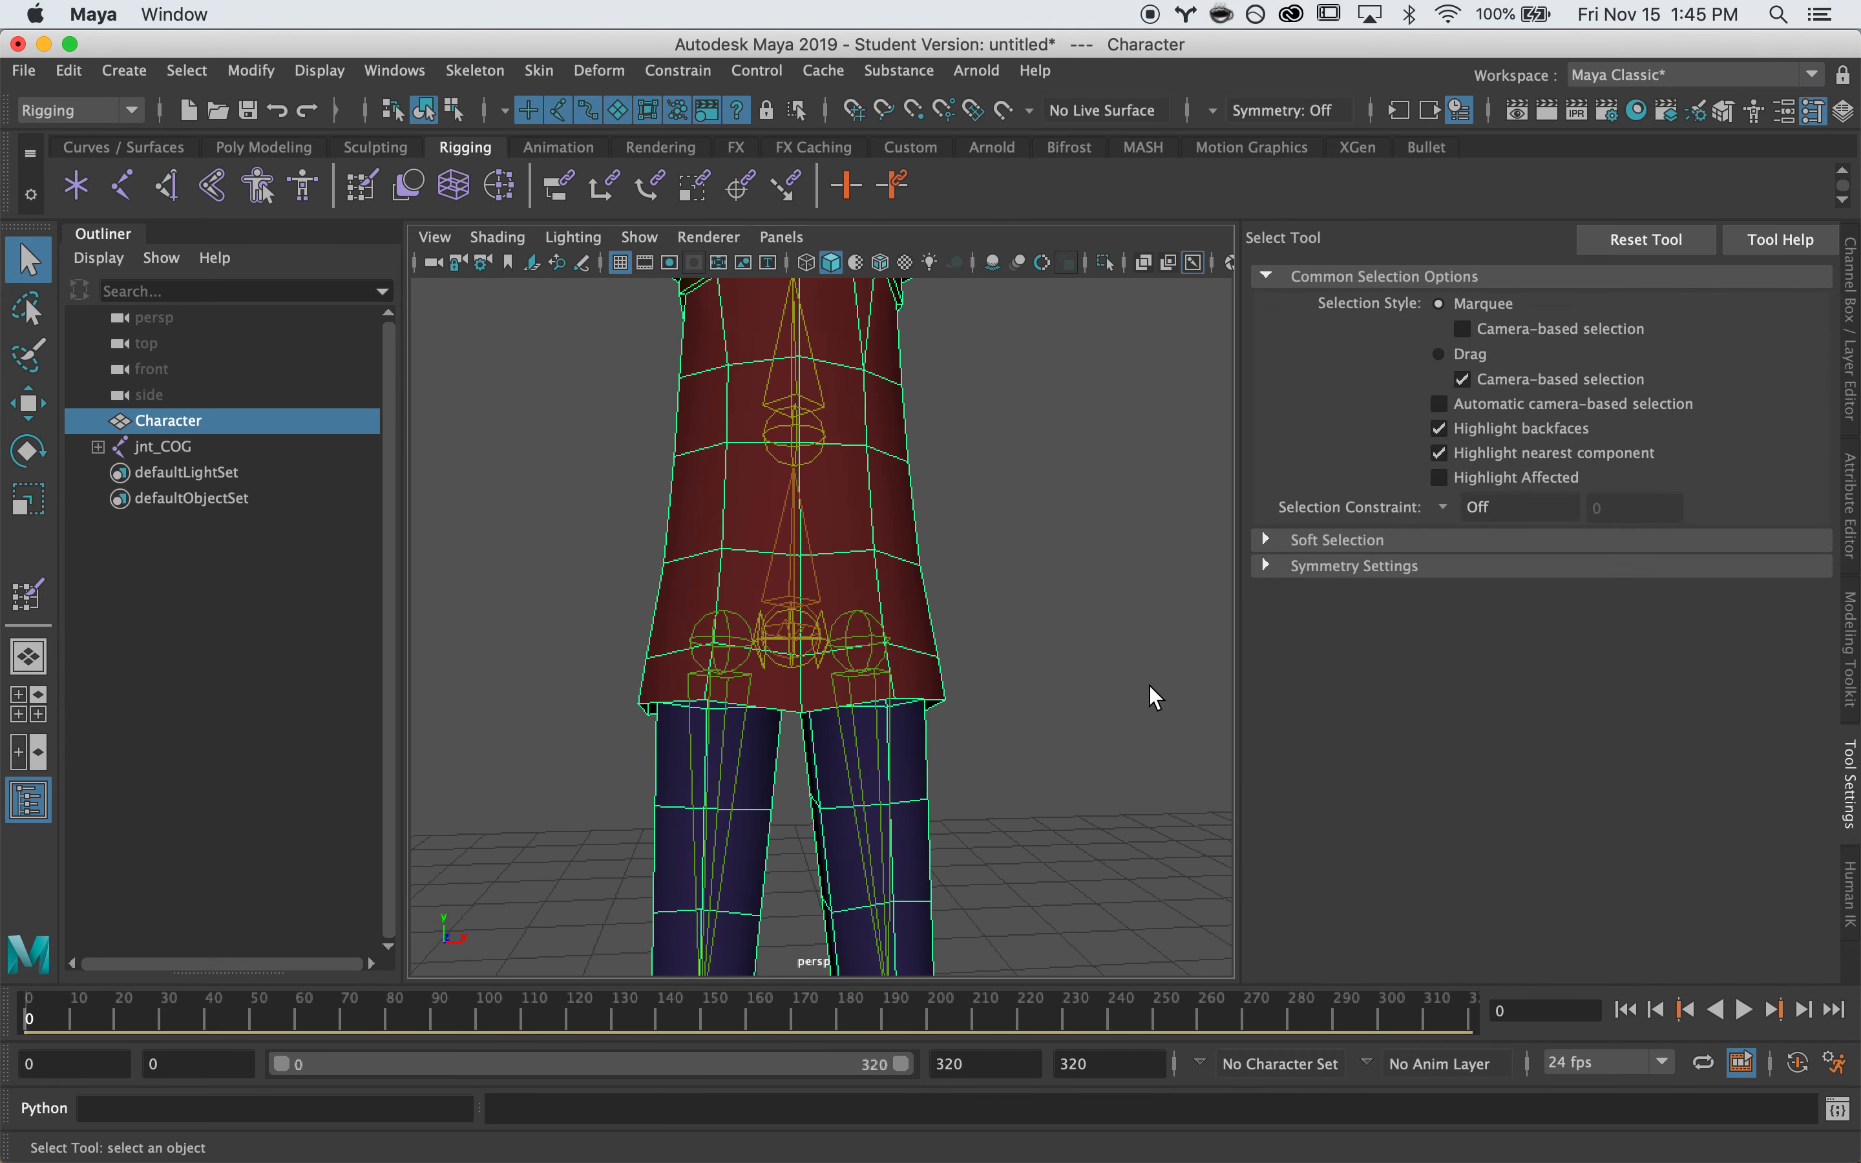
Test-swing the left leg at jnt_L_hip and undo all the hip rotations
left_click(842, 627)
key("w")
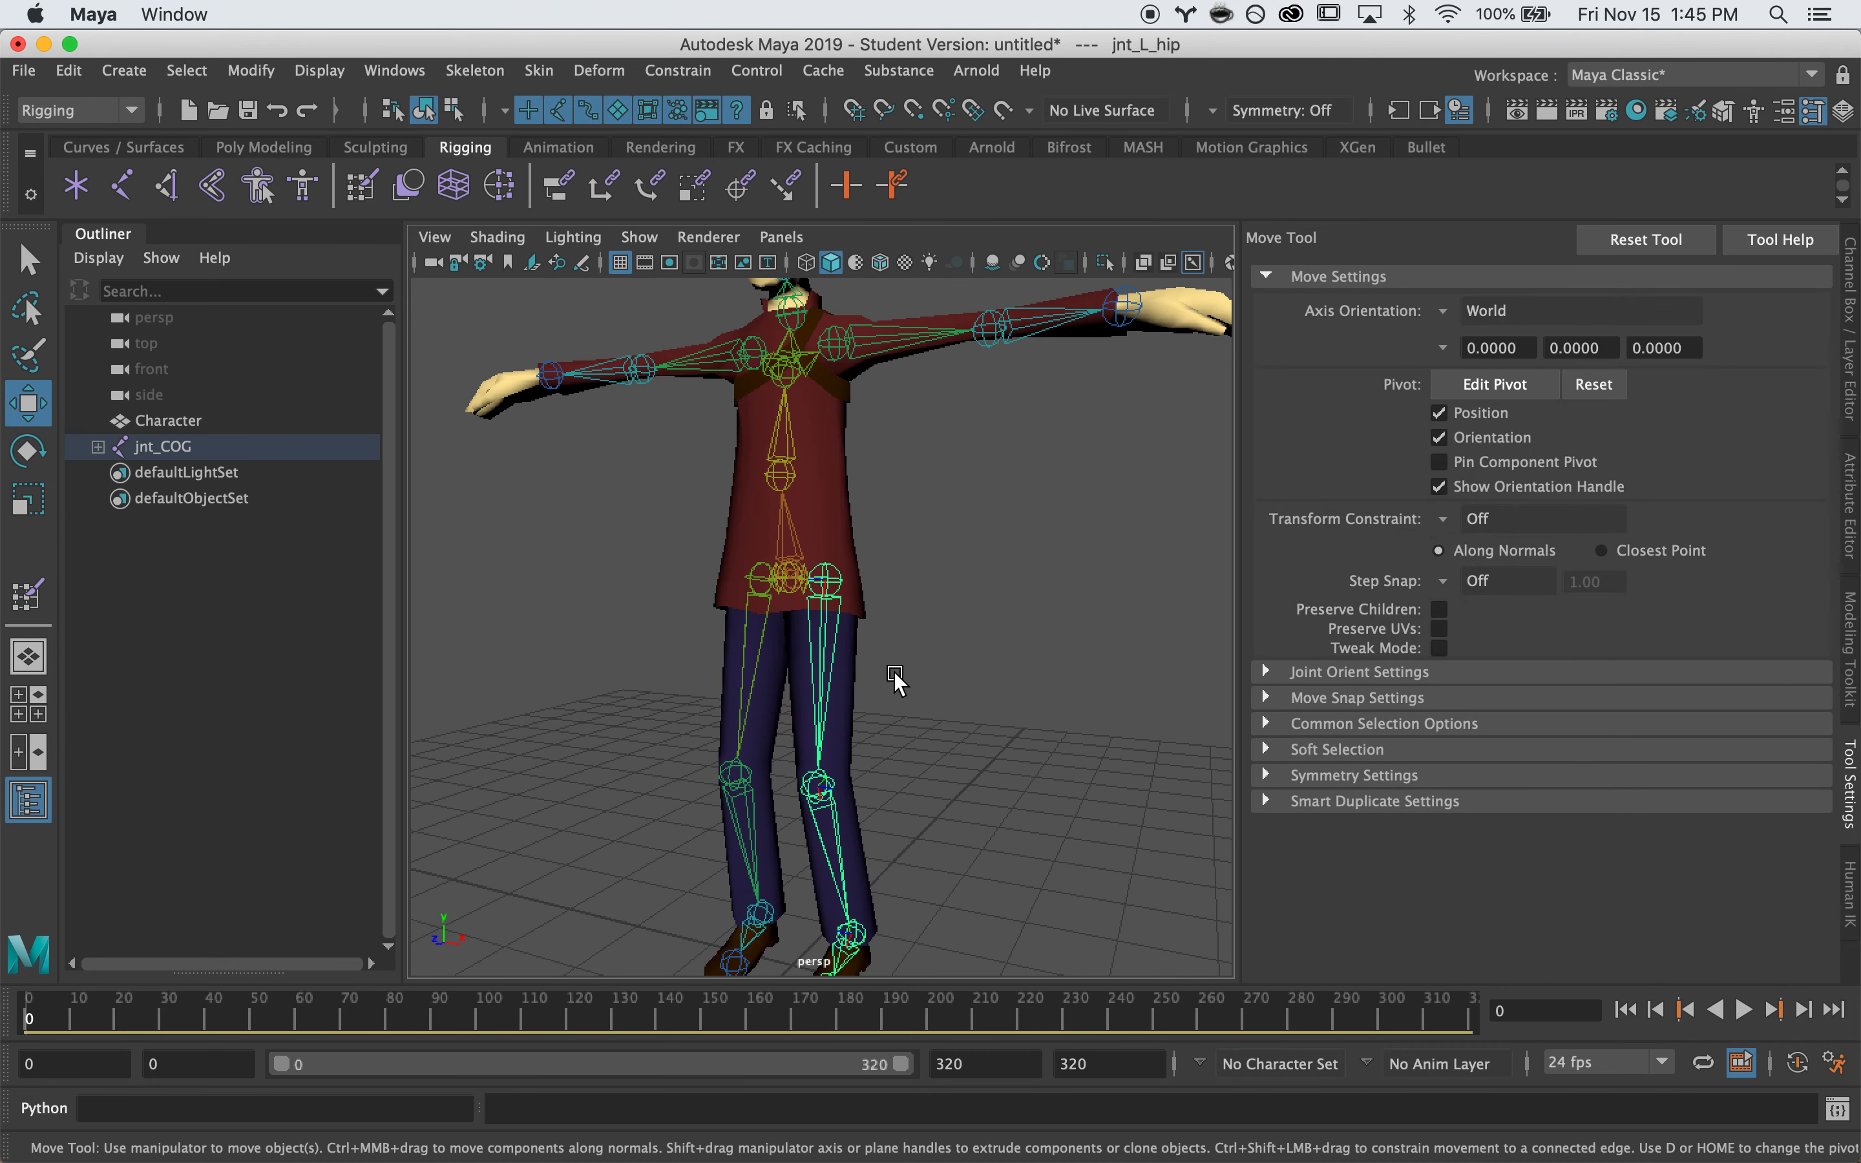
key("e")
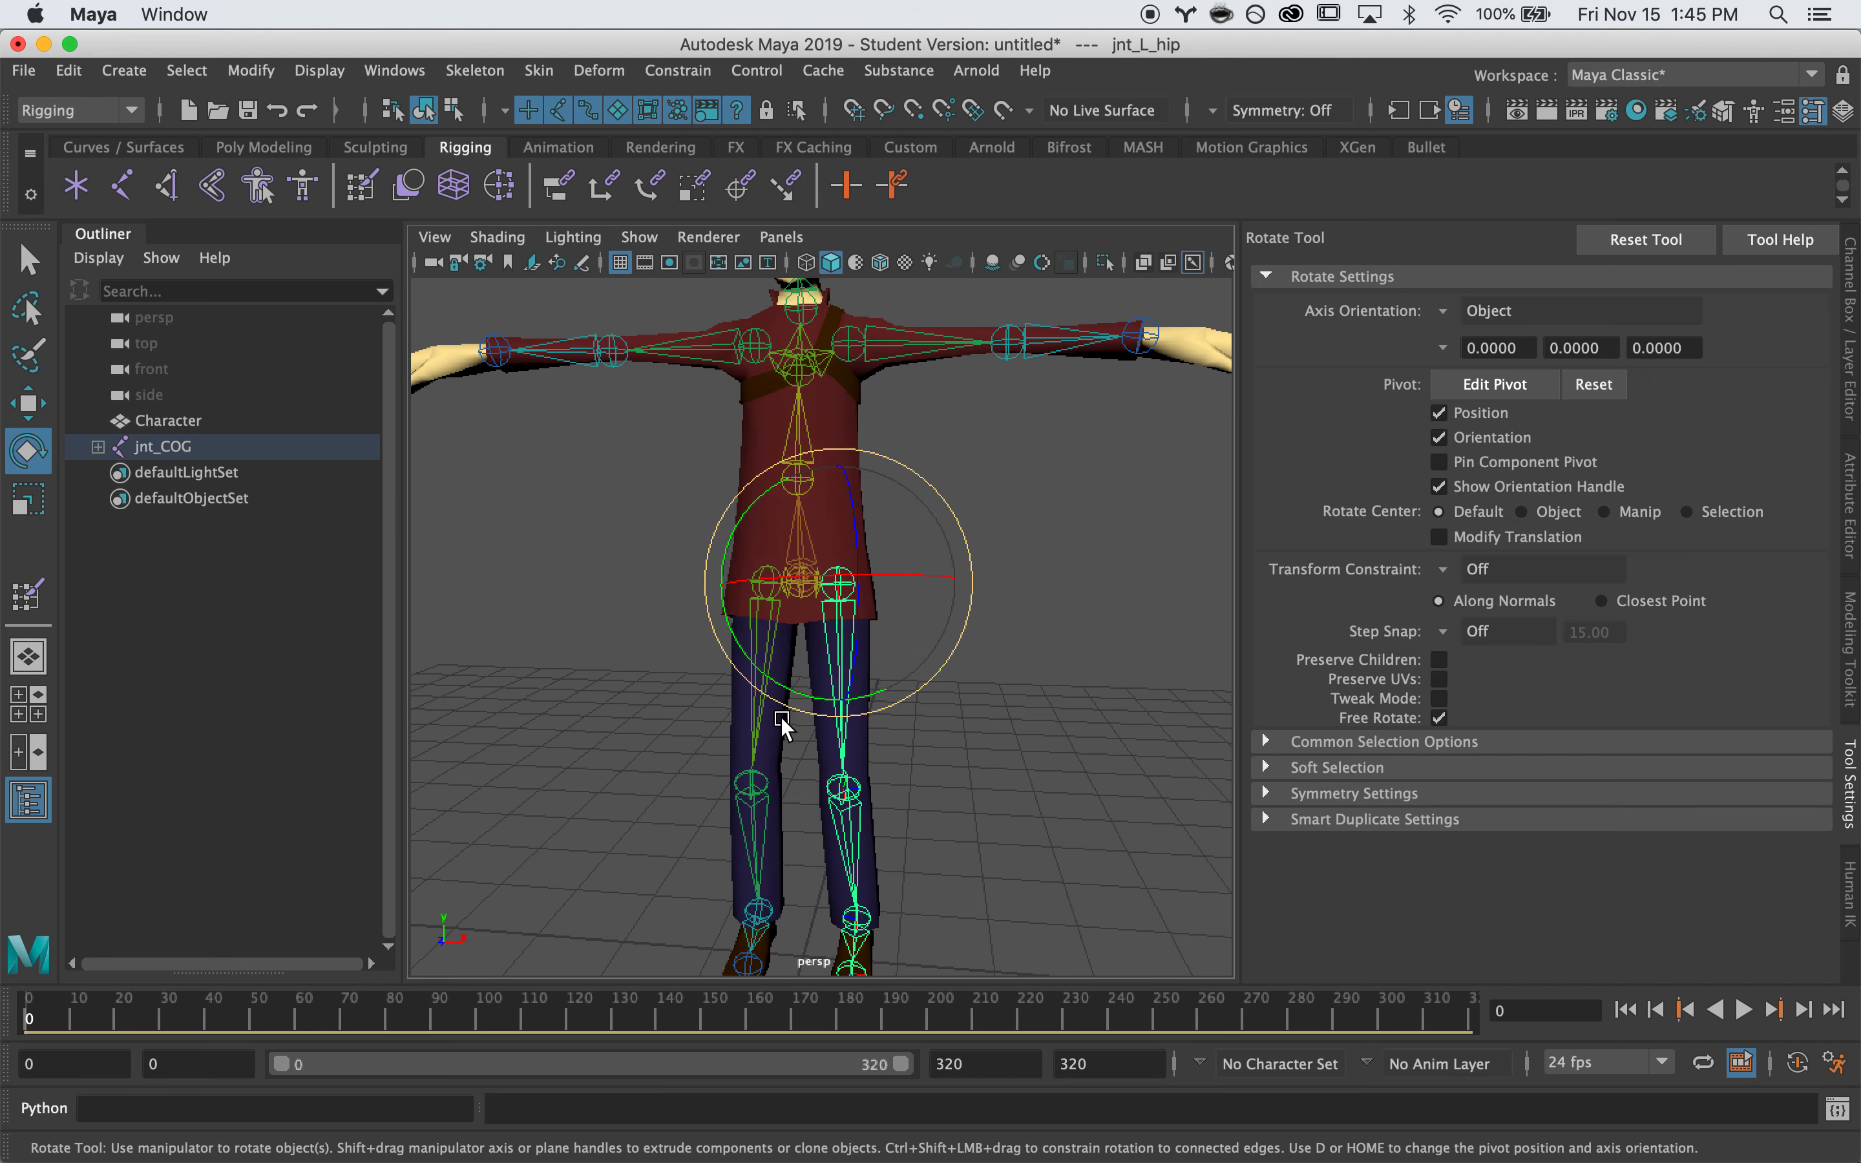
left_click_drag(788, 688, 854, 691)
key("super+z")
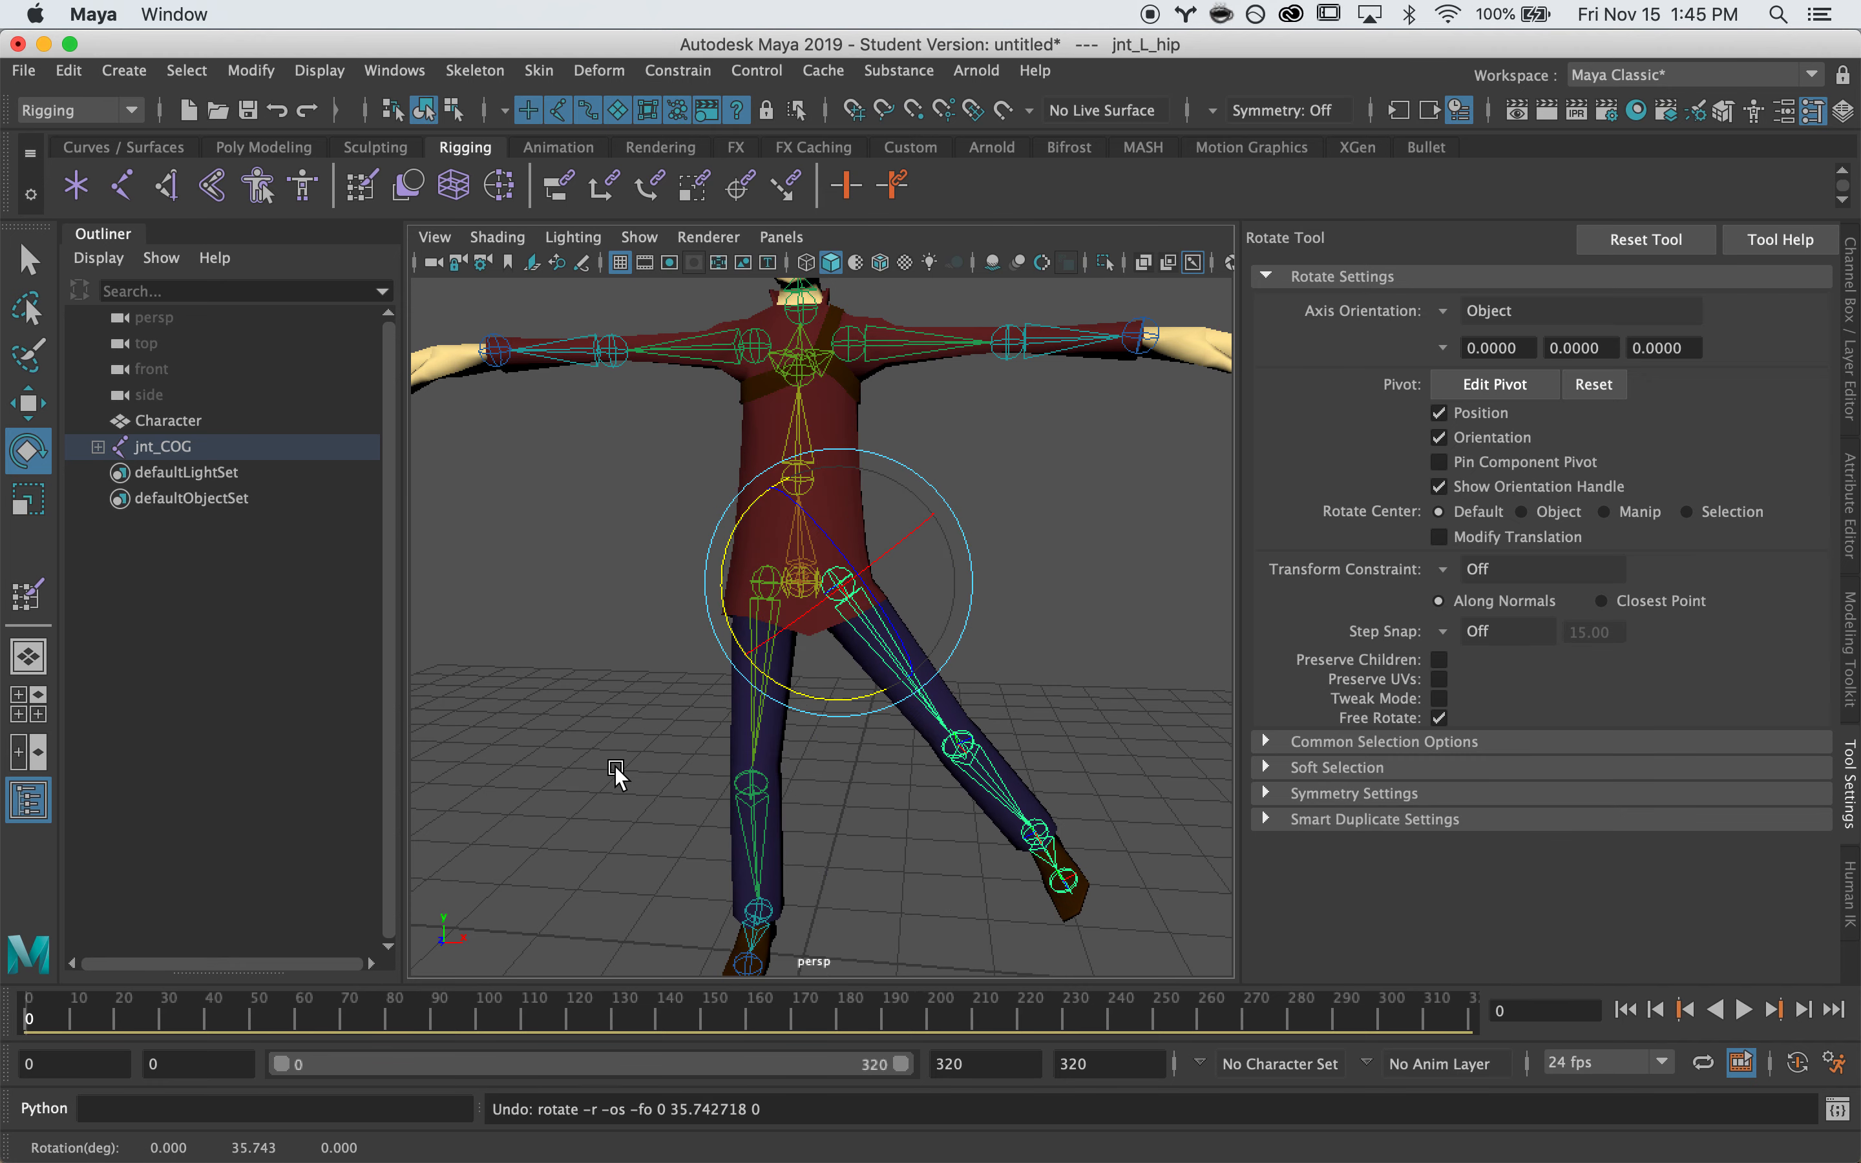
scroll(809, 733, "up", 5)
left_click_drag(736, 497, 729, 428)
left_click_drag(1041, 531, 705, 594, "alt")
key("super+z")
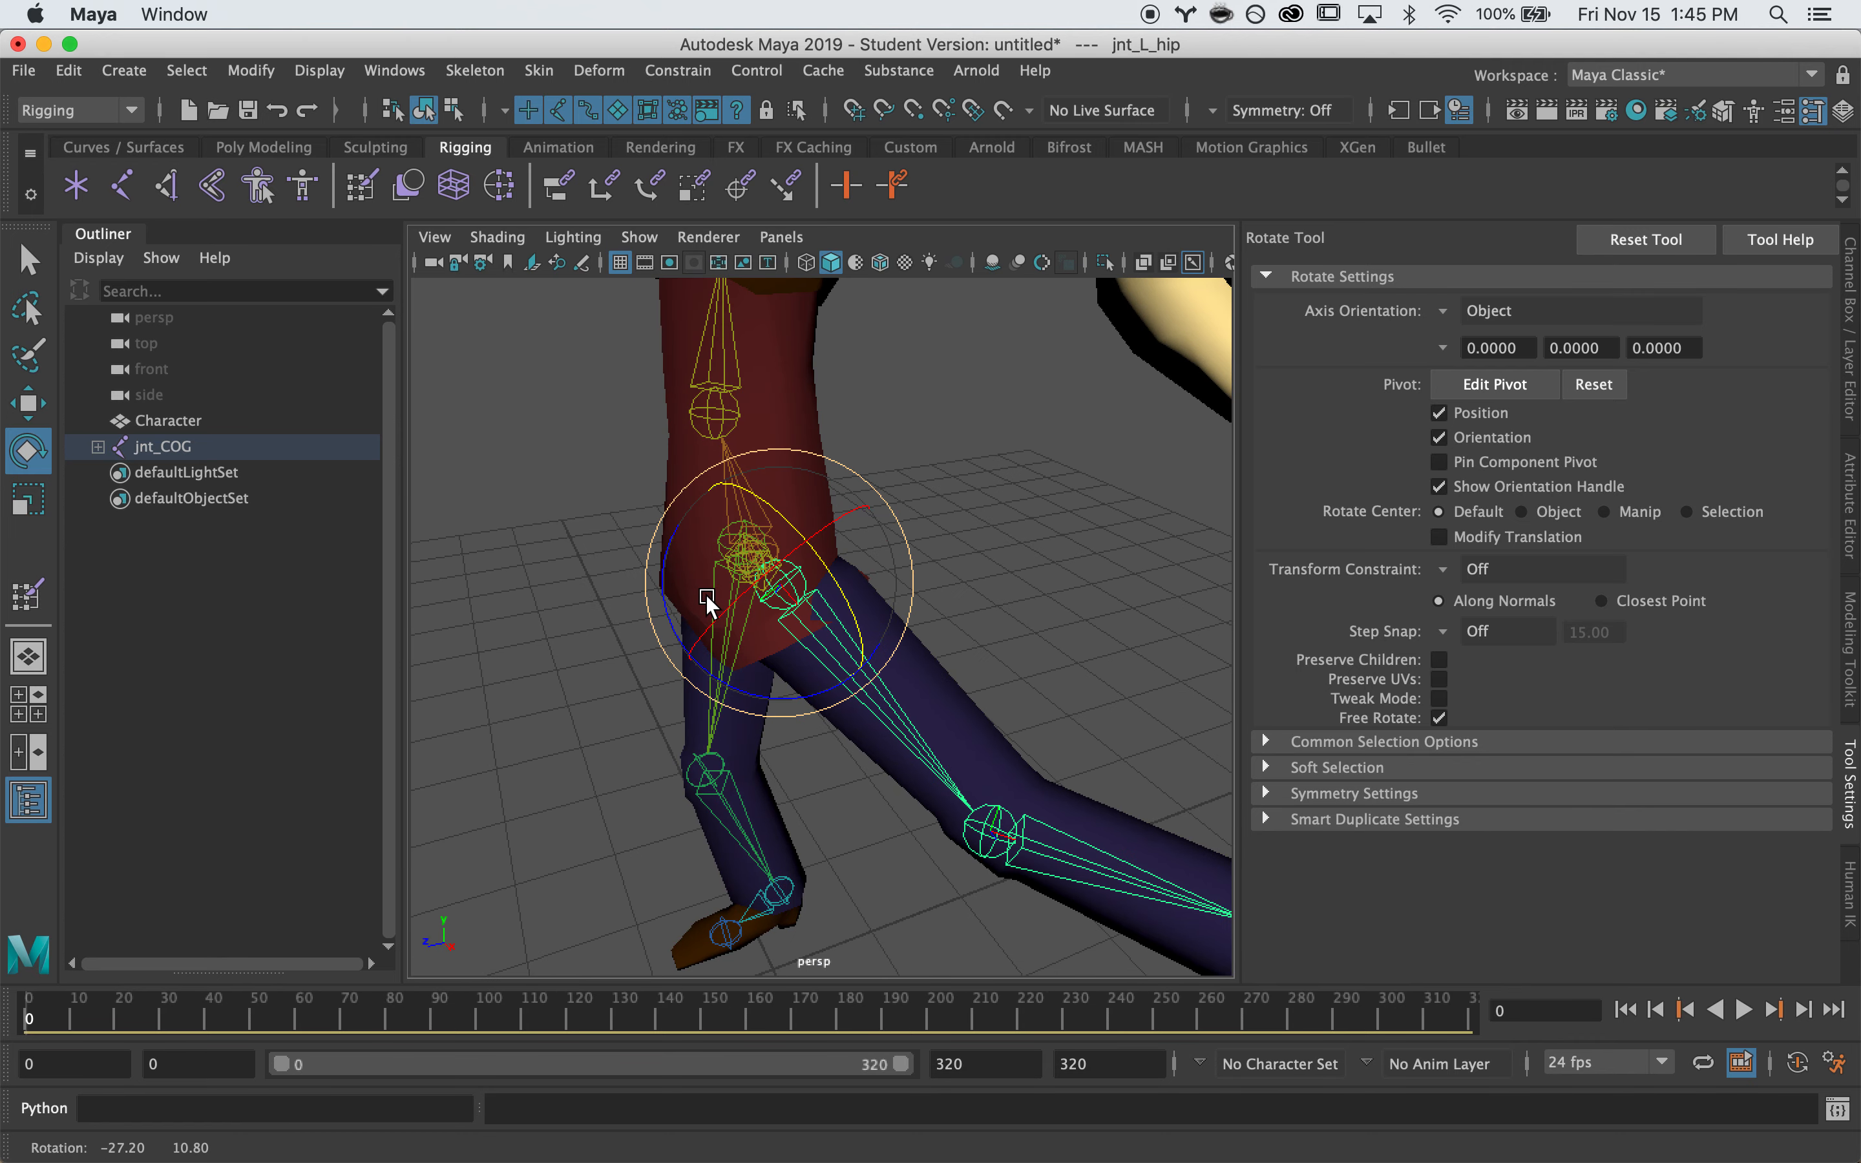
key("super+z")
key("super+z")
Reselect the Character mesh and resume painting jnt_L_hip's weights at 0.75
key("q")
left_click(812, 502)
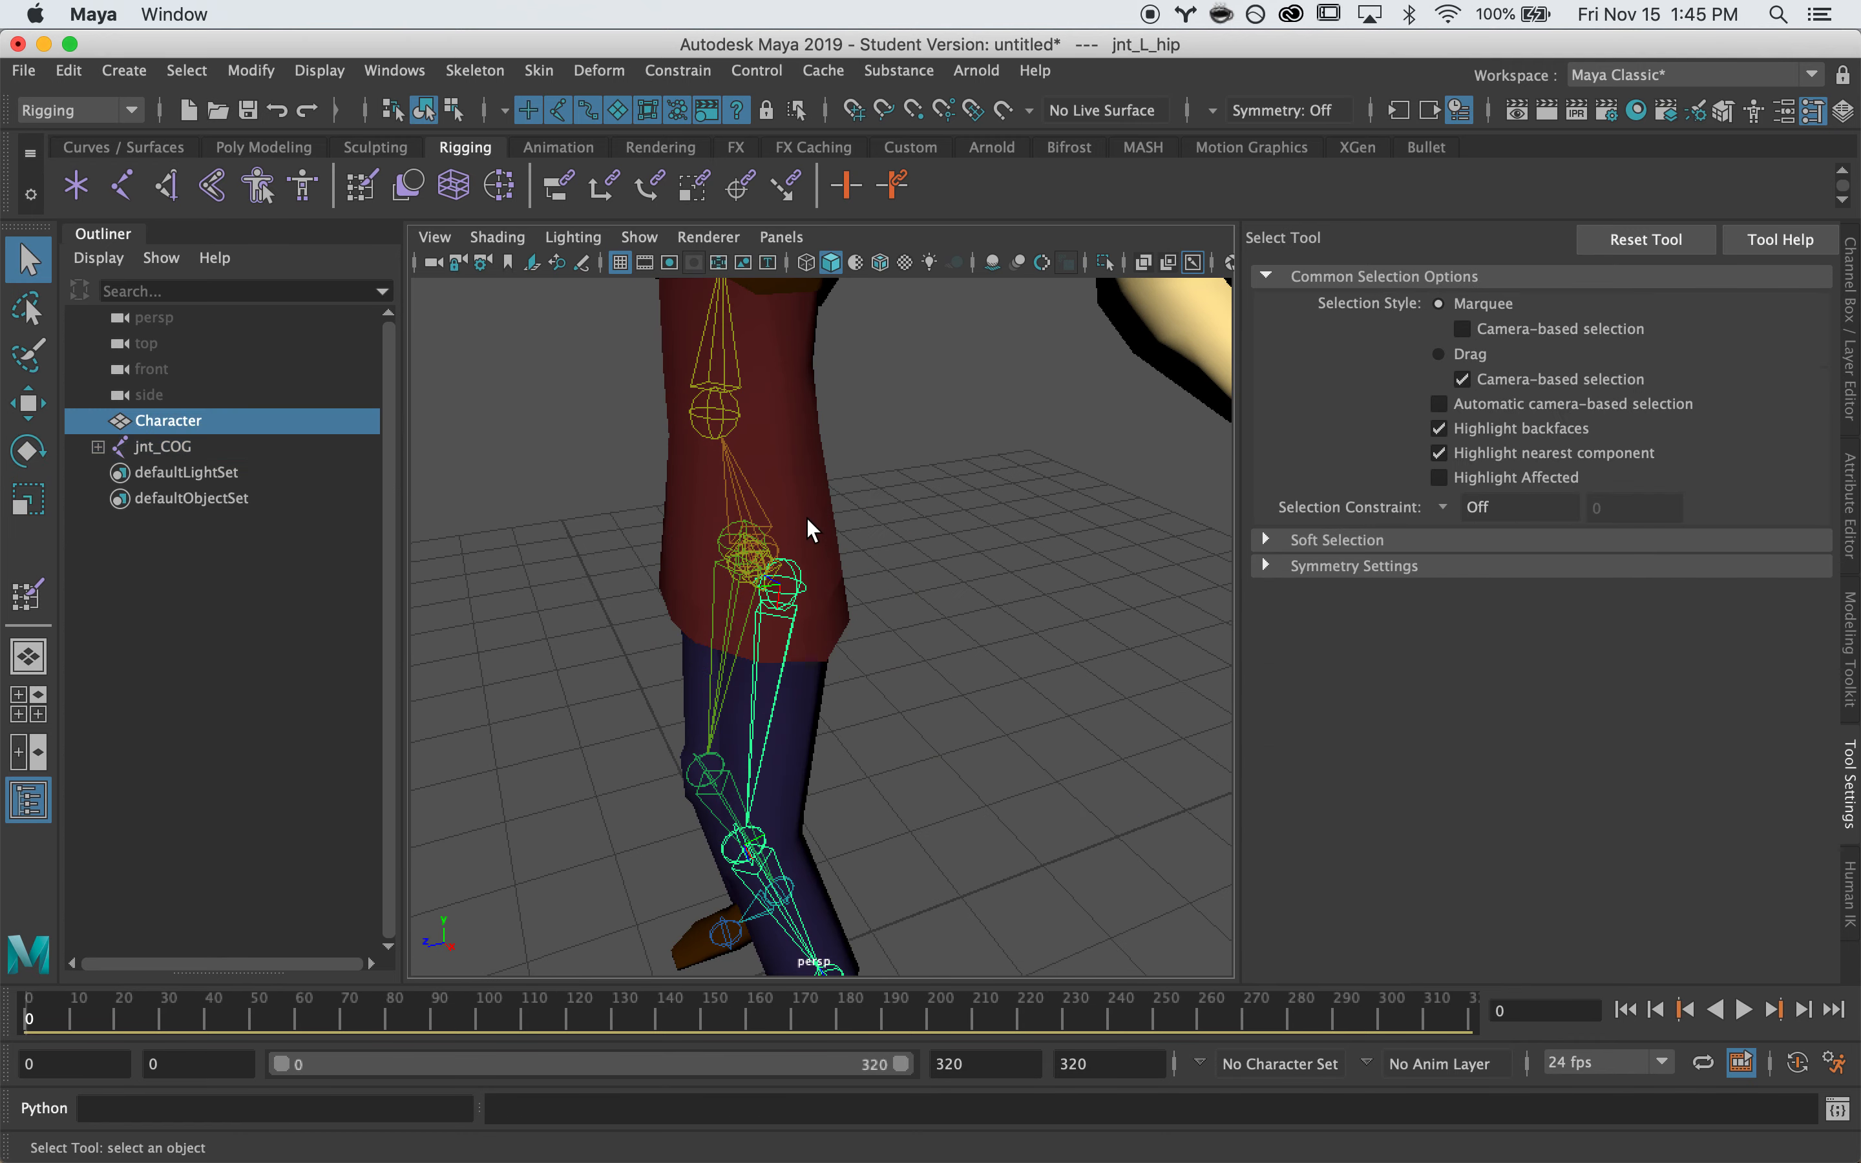
left_click_drag(812, 501, 711, 583, "alt")
mouse_move(711, 583)
right_mouse_down("alt")
mouse_move(866, 565)
mouse_move(770, 465)
mouse_move(740, 395)
right_mouse_up("alt")
right_click_drag(810, 536, 810, 448)
left_click_drag(847, 574, 789, 550, "alt")
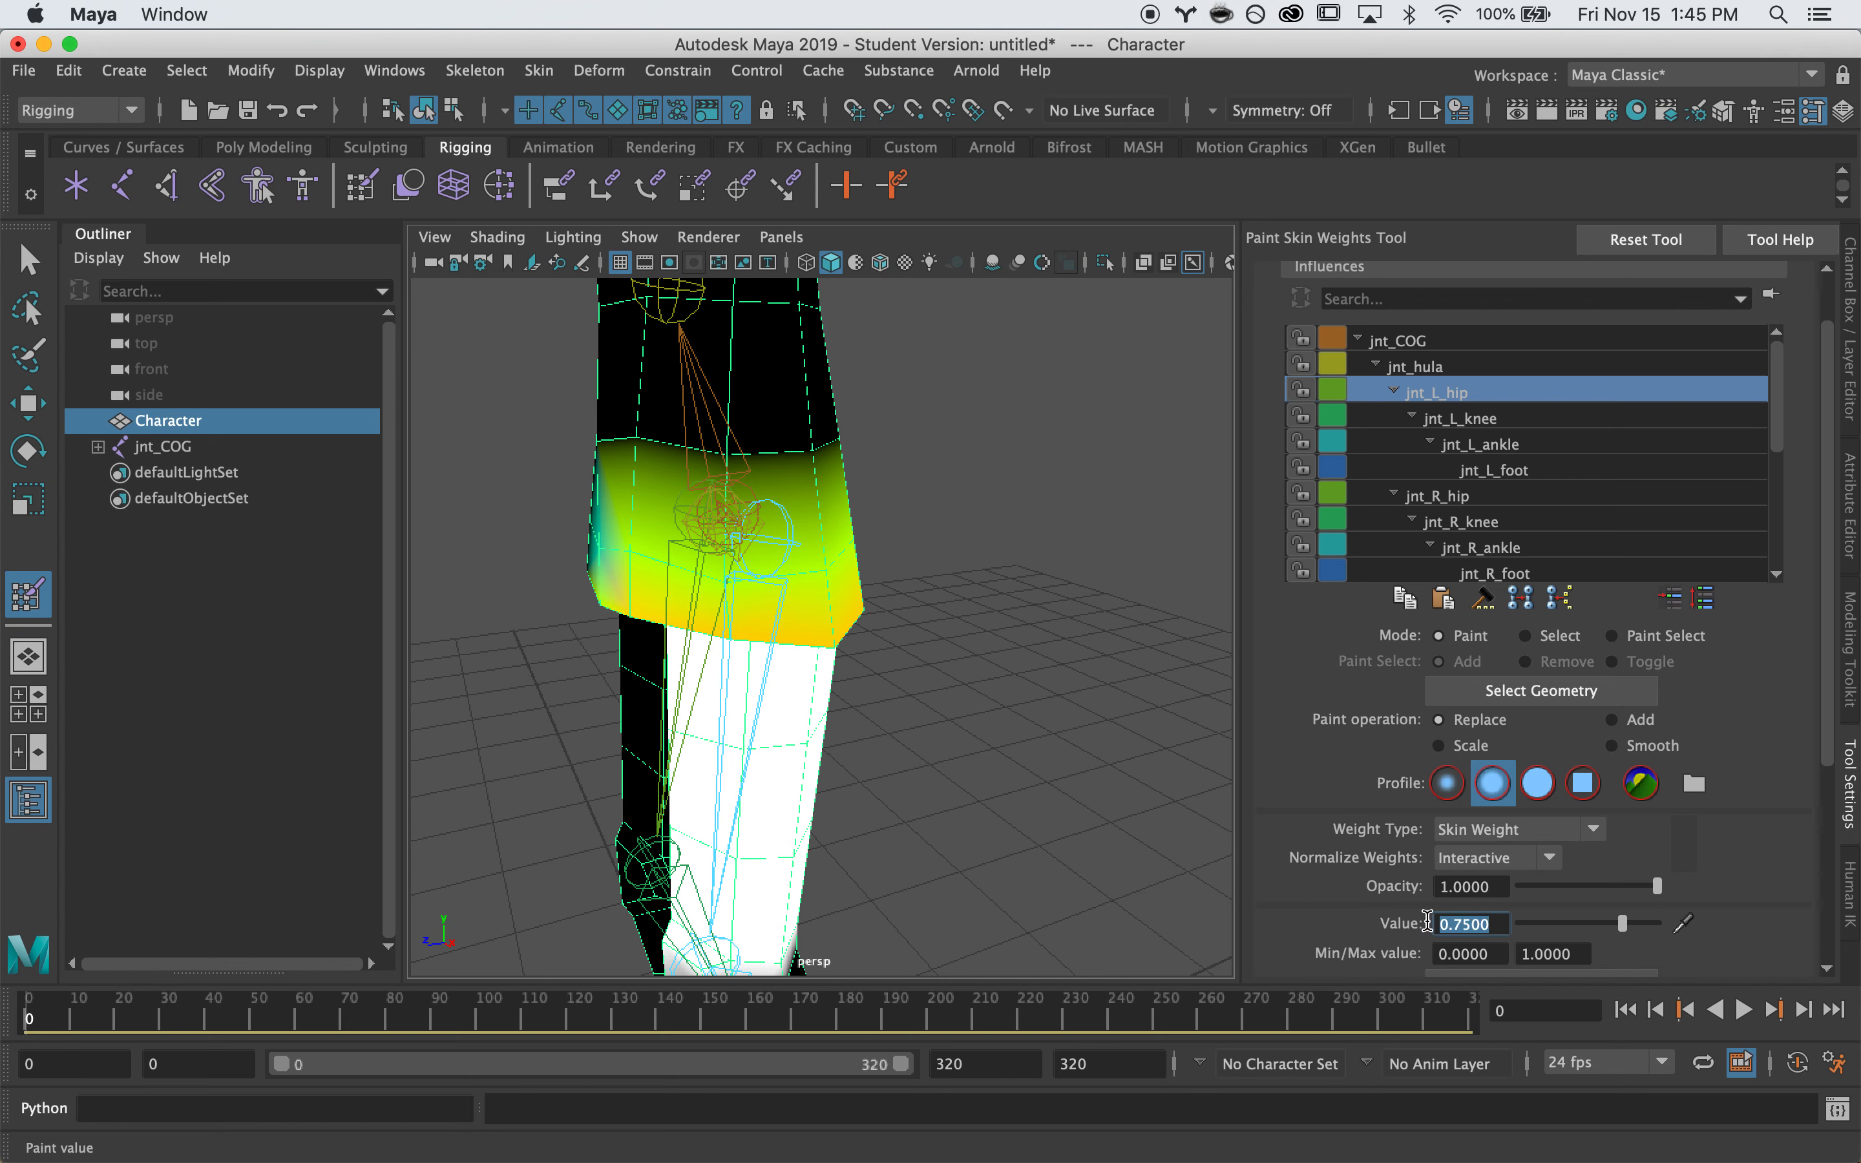
Paint jnt_L_hip weight at full strength 1 along the lower coat band
key("Return")
left_click_drag(709, 615, 731, 645)
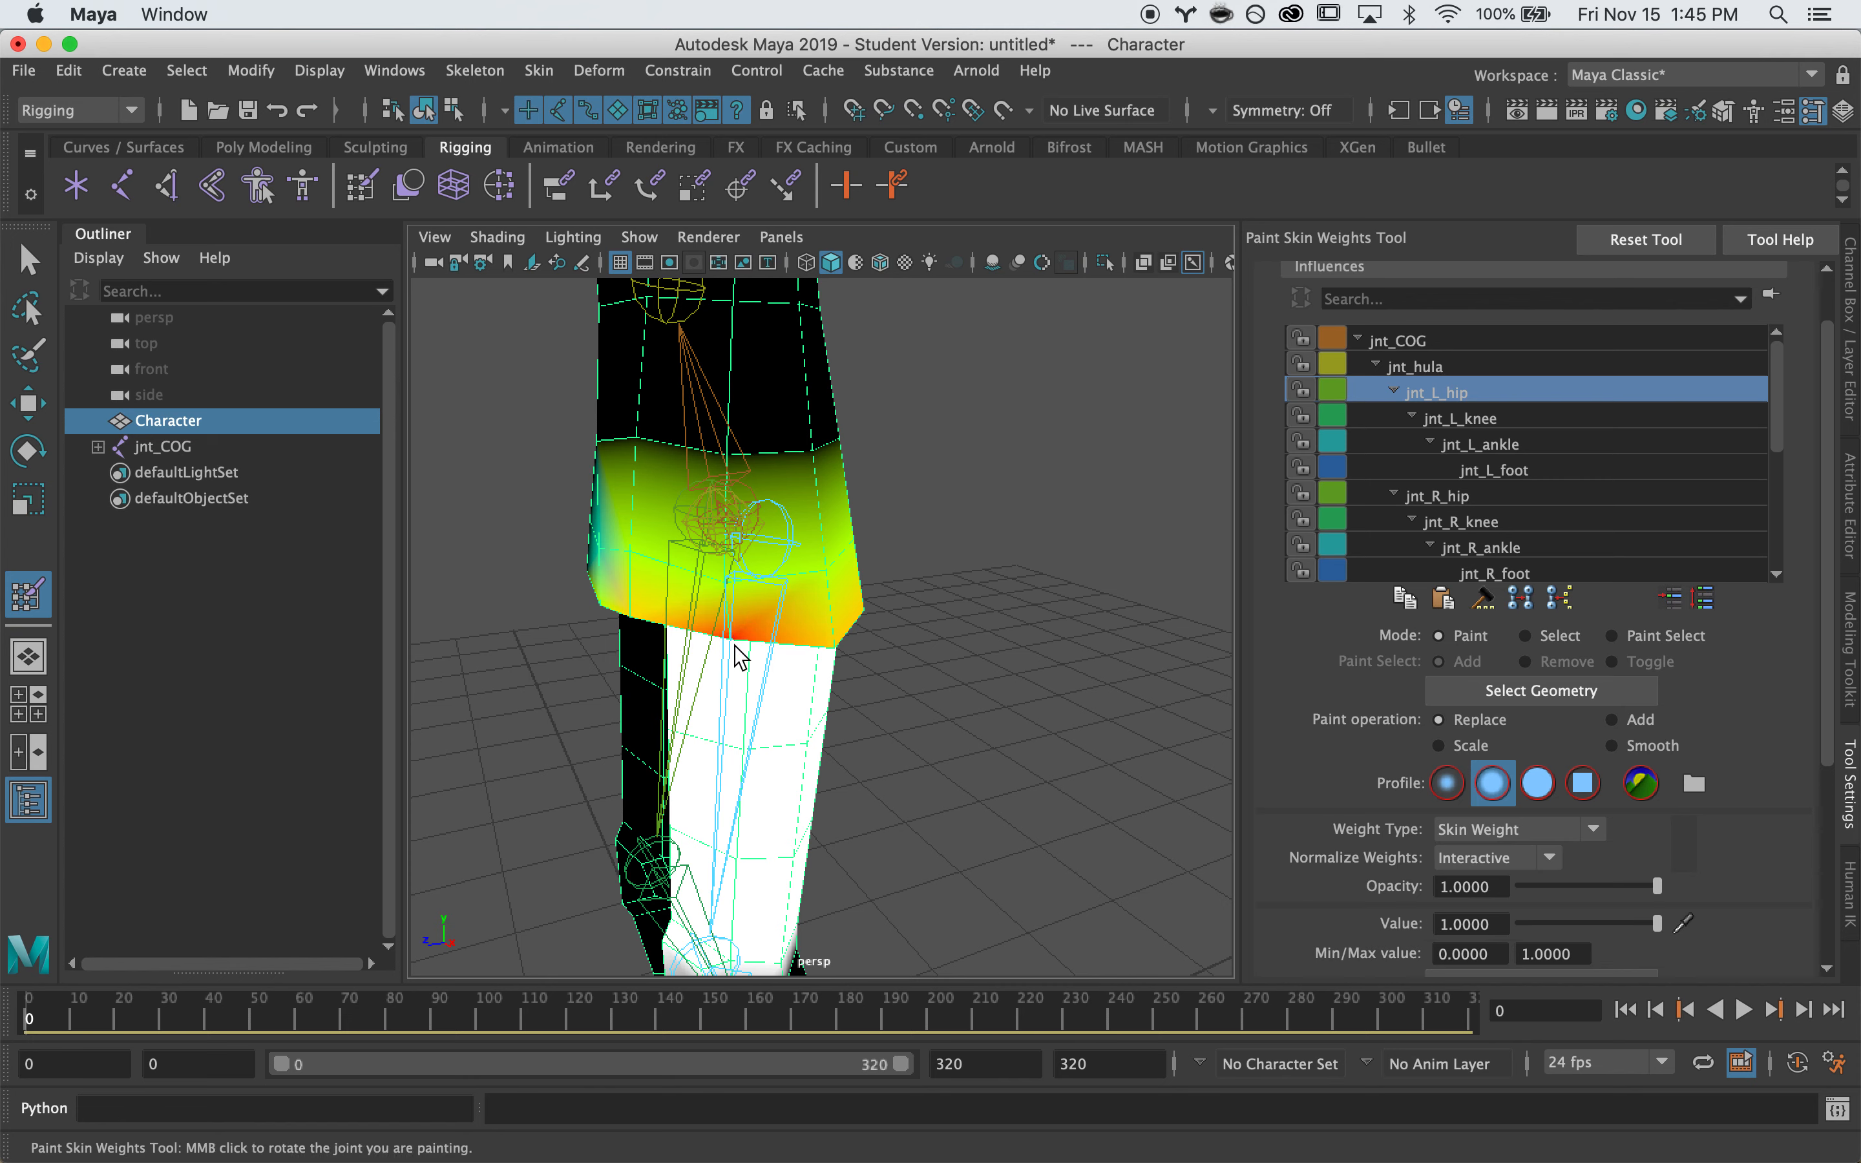
scroll(706, 663, "up", 5)
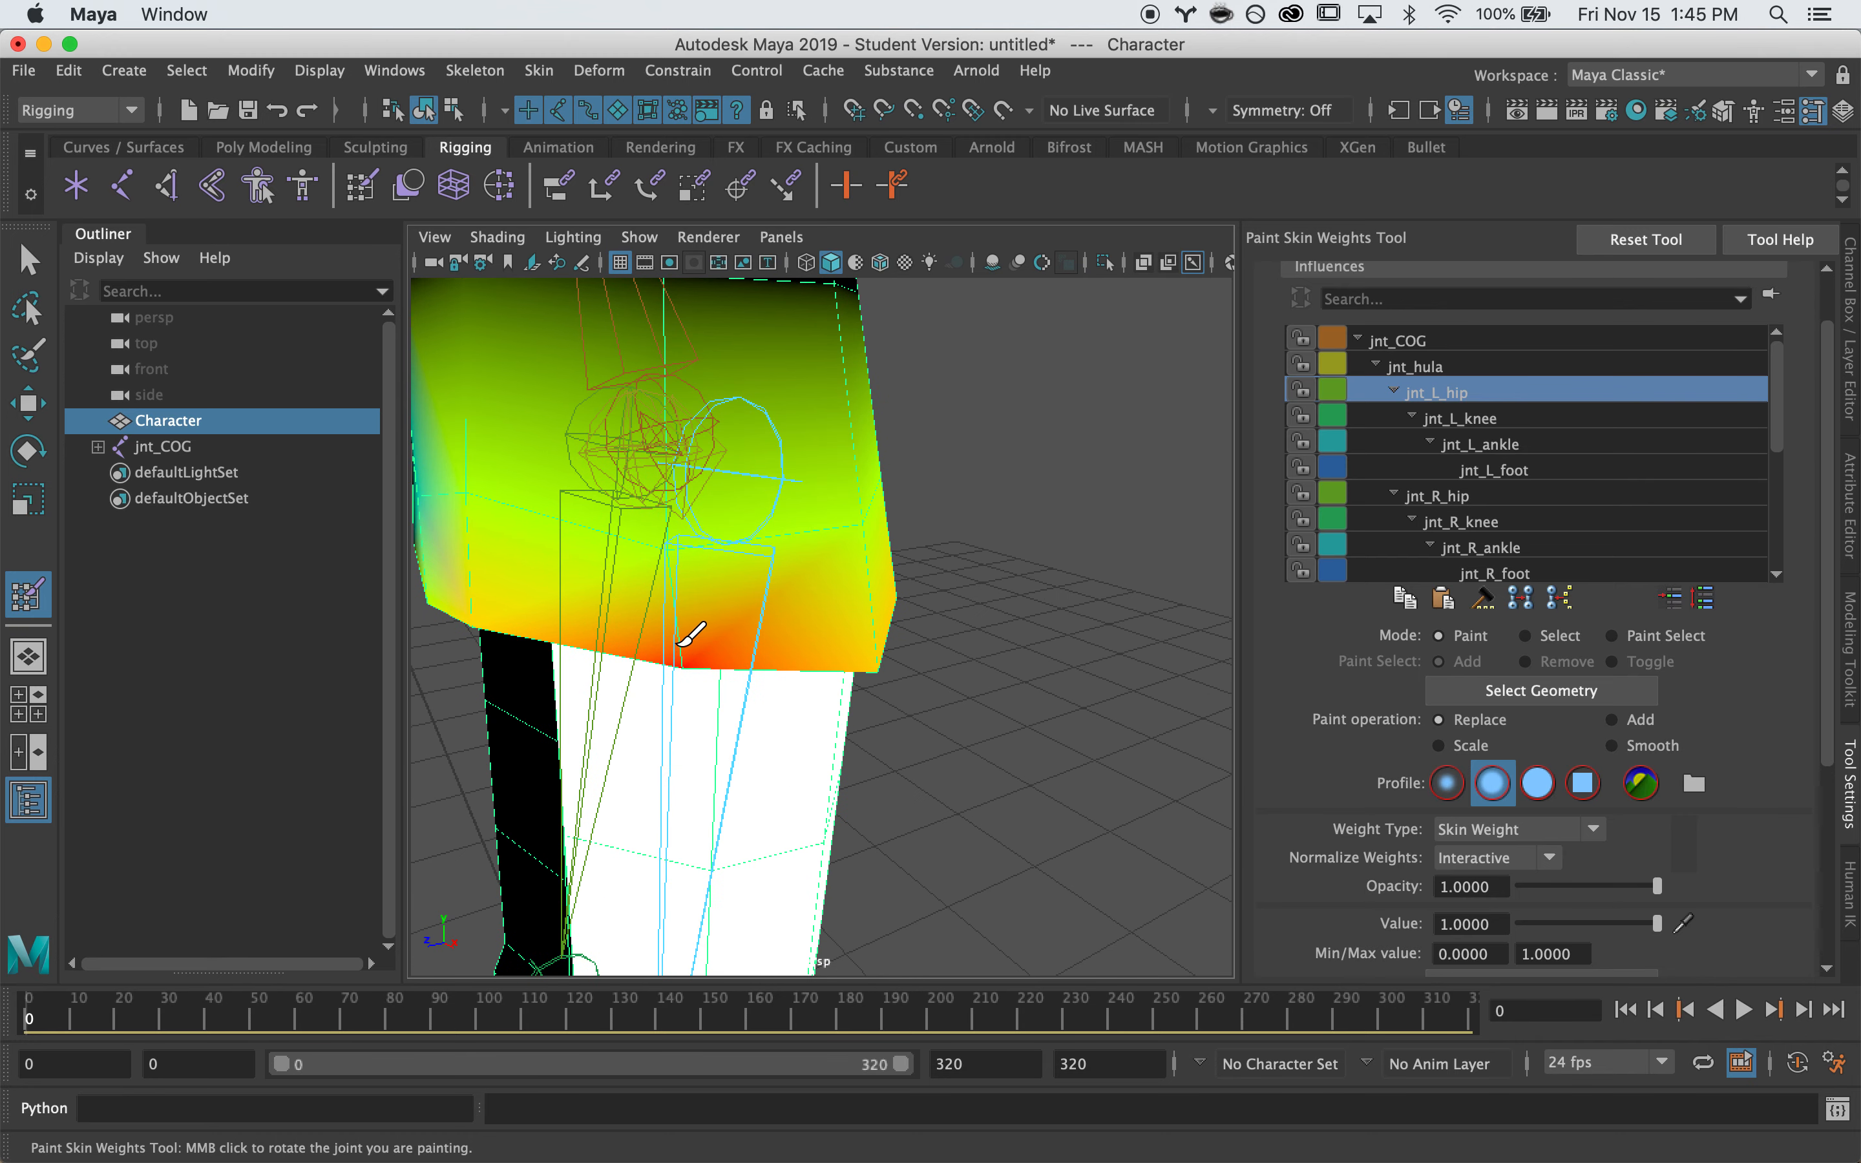
mouse_move(677, 645)
left_mouse_down()
mouse_move(683, 676)
mouse_move(424, 611)
left_mouse_up()
left_click(671, 663)
left_click_drag(670, 662, 462, 579, "alt")
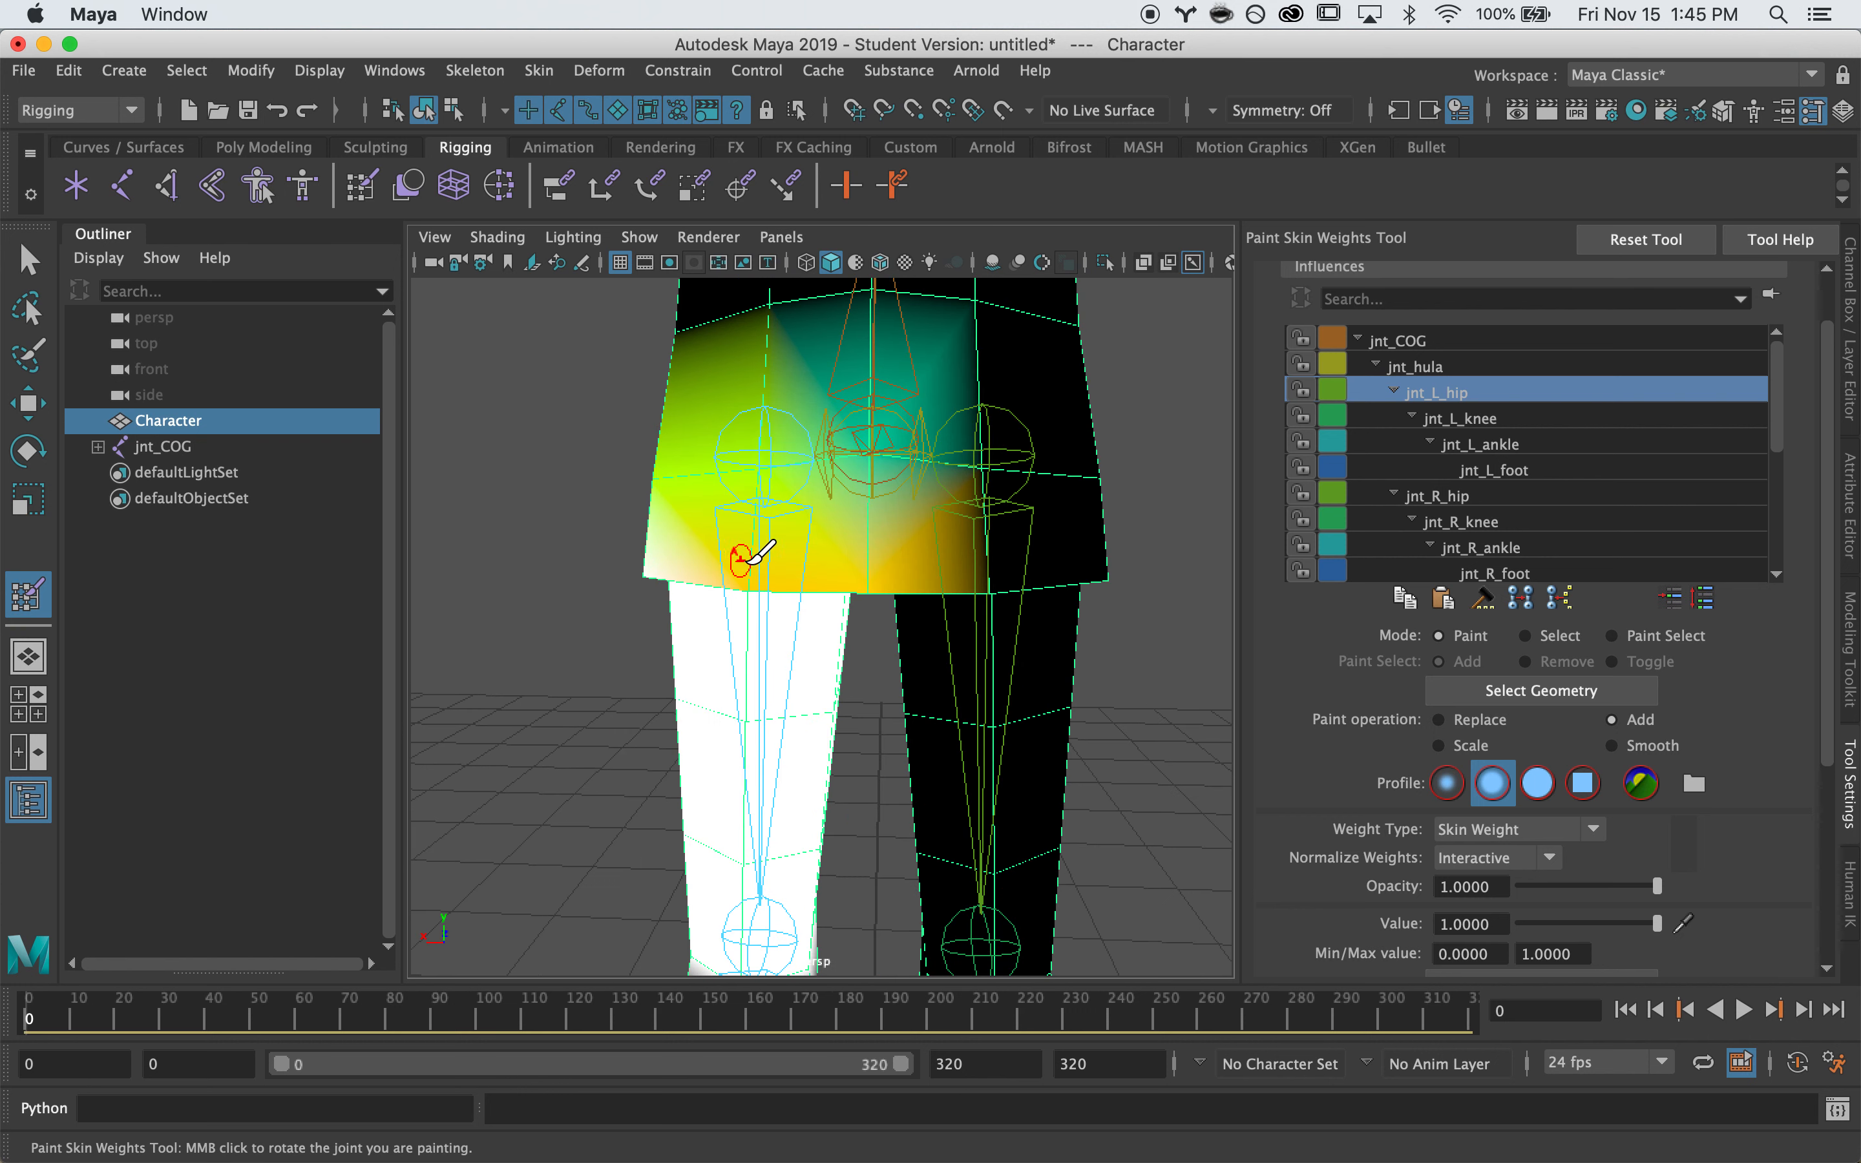
left_click(753, 599)
left_click_drag(702, 589, 976, 580, "alt")
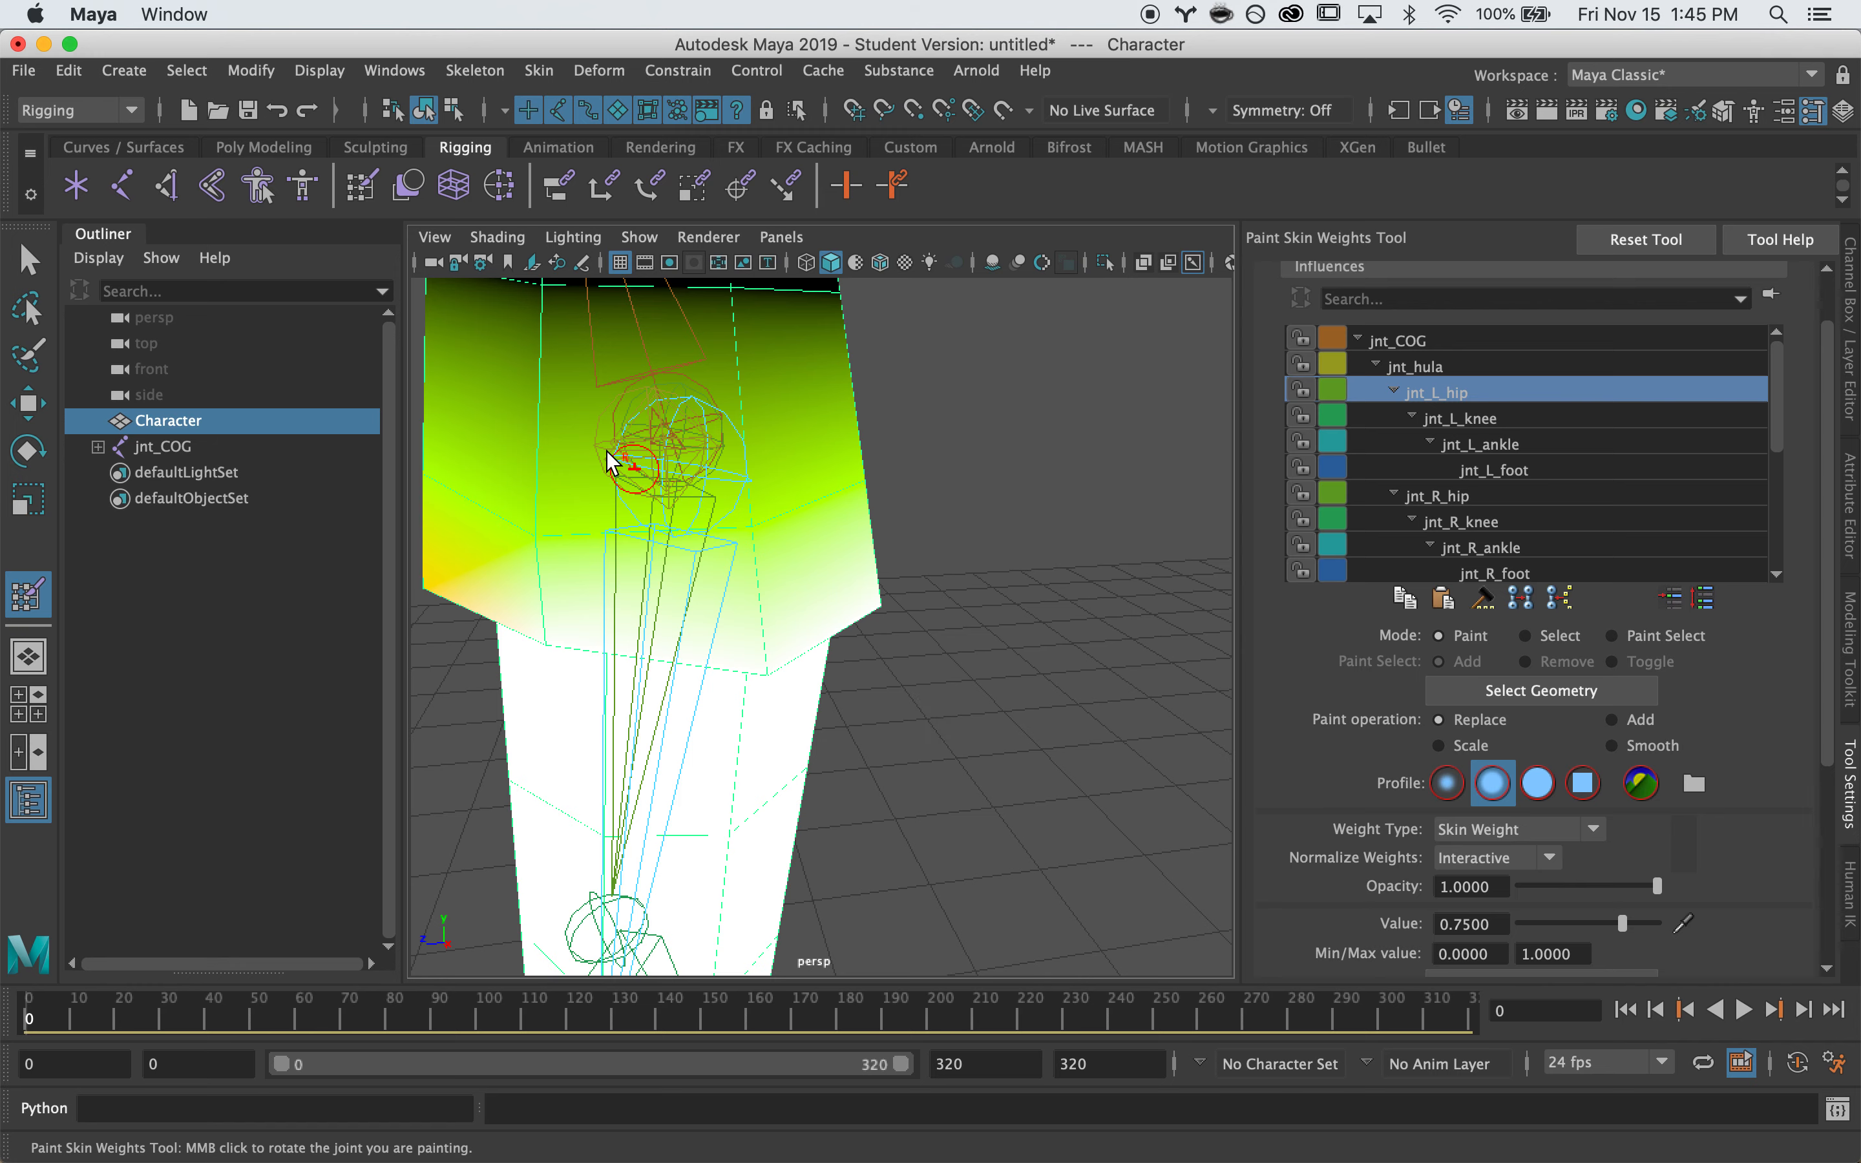
Paint more jnt_L_hip weight across the coat skirt, redoing one stroke
mouse_move(748, 521)
left_mouse_down()
mouse_move(847, 508)
mouse_move(715, 502)
mouse_move(654, 542)
left_mouse_up()
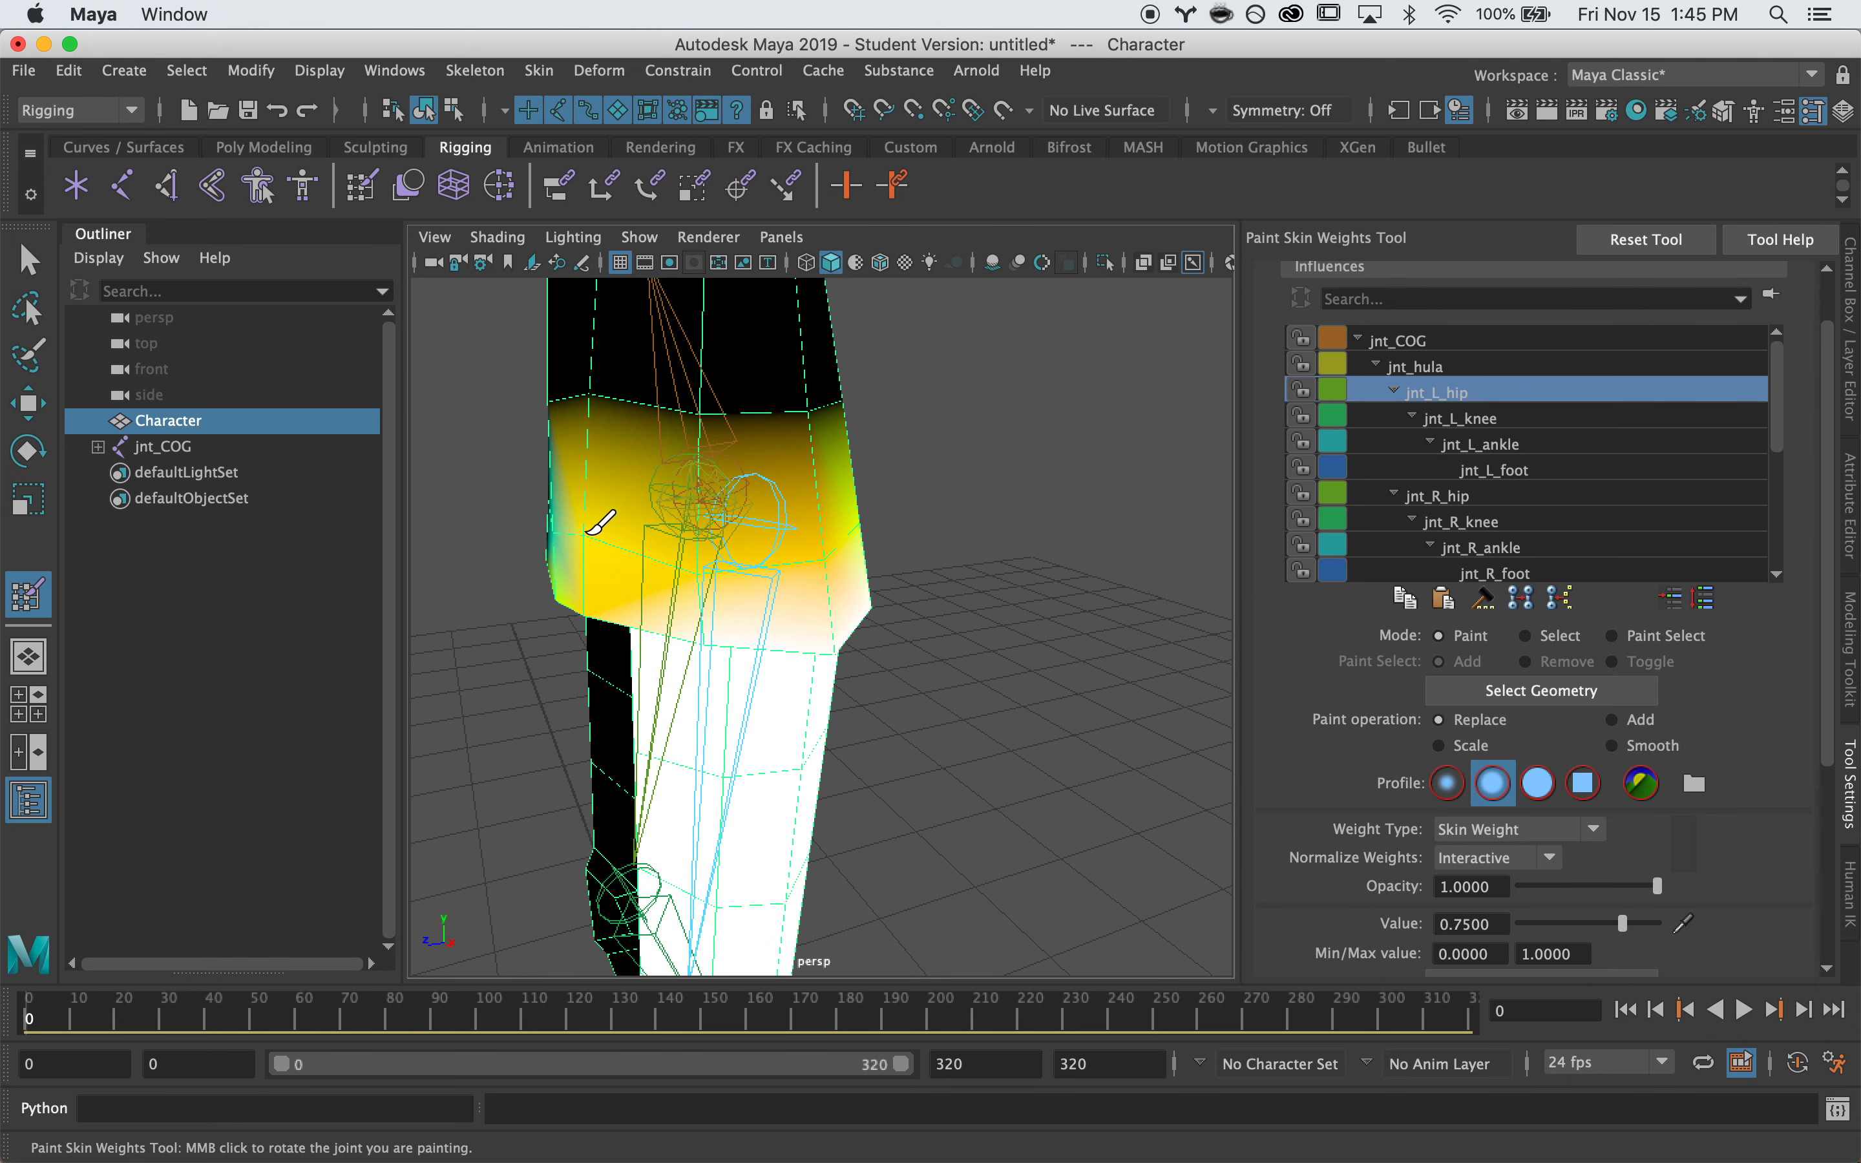
mouse_move(814, 507)
left_mouse_down("alt")
mouse_move(829, 507)
mouse_move(719, 520)
mouse_move(792, 537)
left_mouse_up("alt")
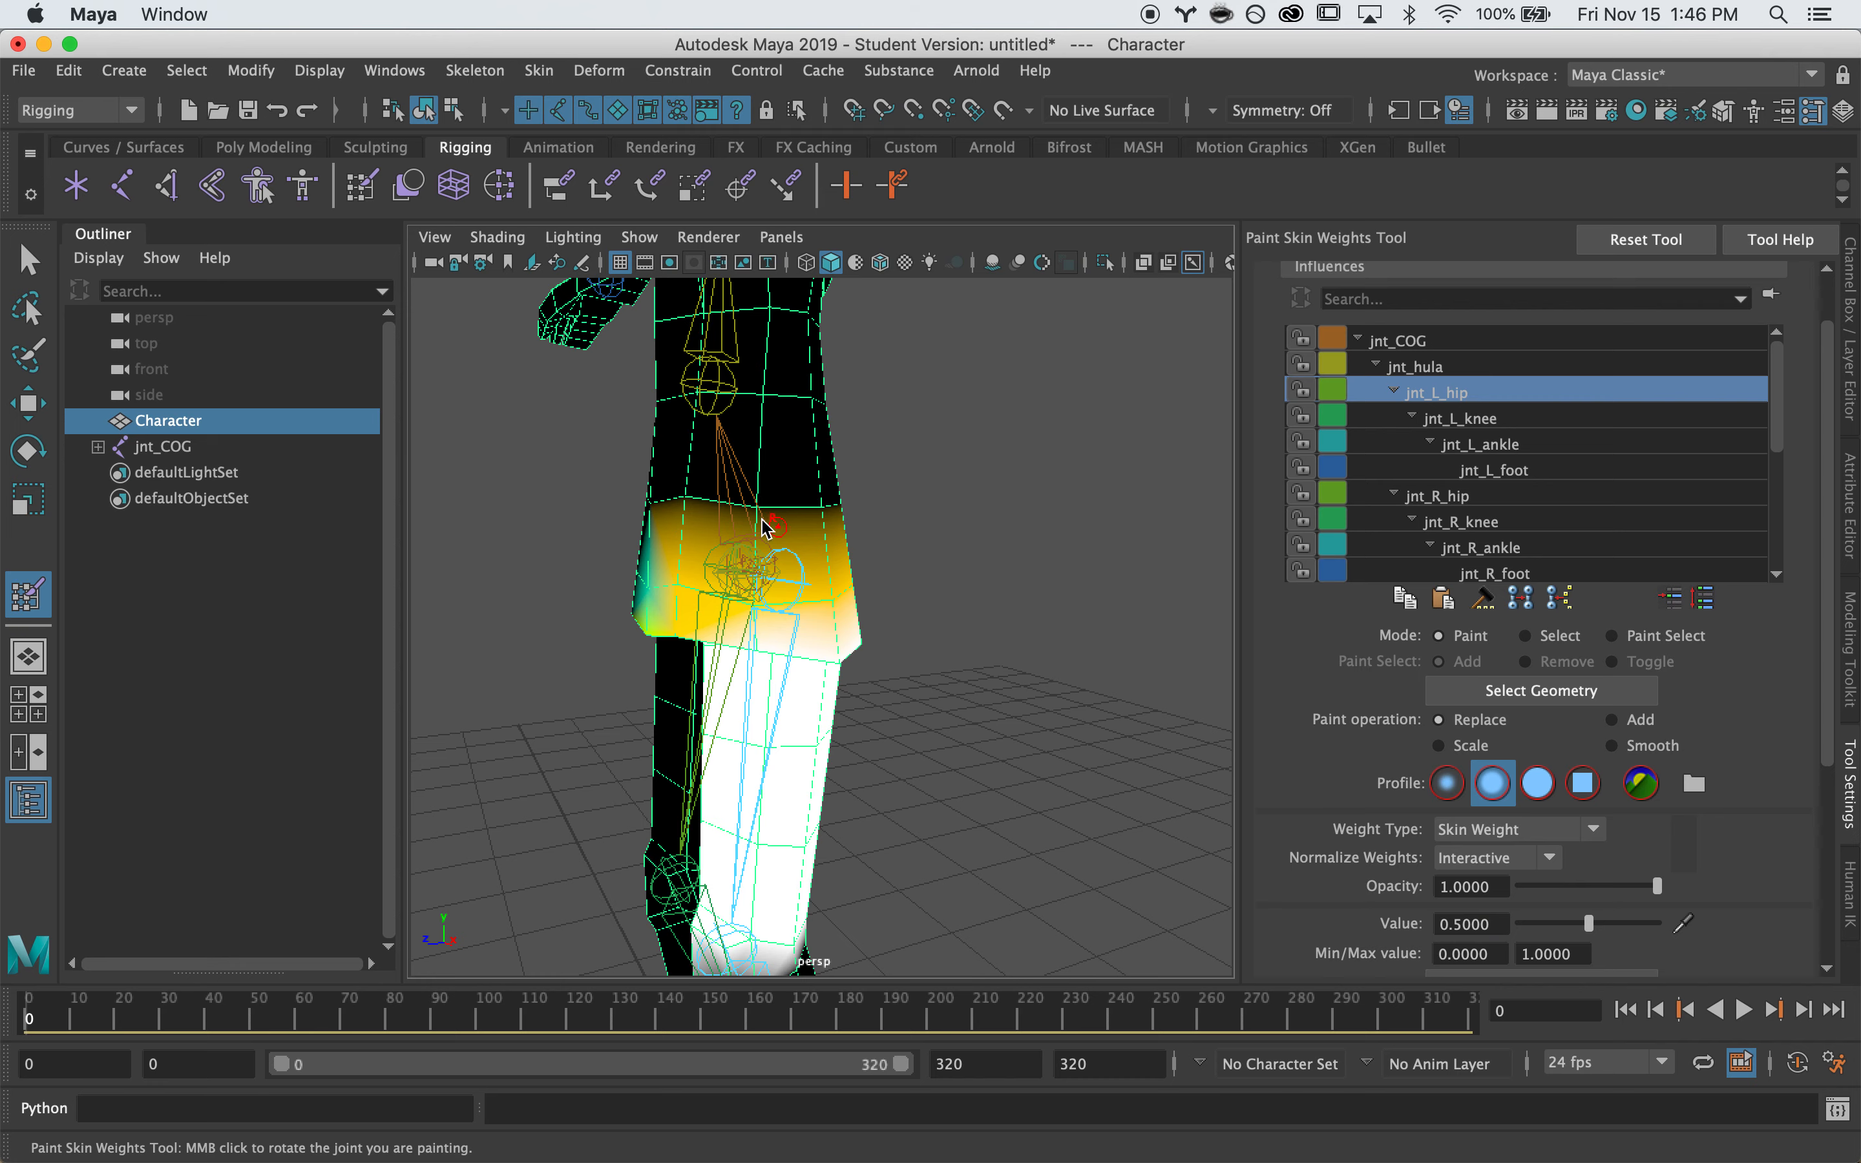
mouse_move(684, 504)
left_mouse_down()
mouse_move(841, 513)
mouse_move(705, 541)
left_mouse_up()
key("super+z")
right_click_drag(629, 553, 810, 532, "alt")
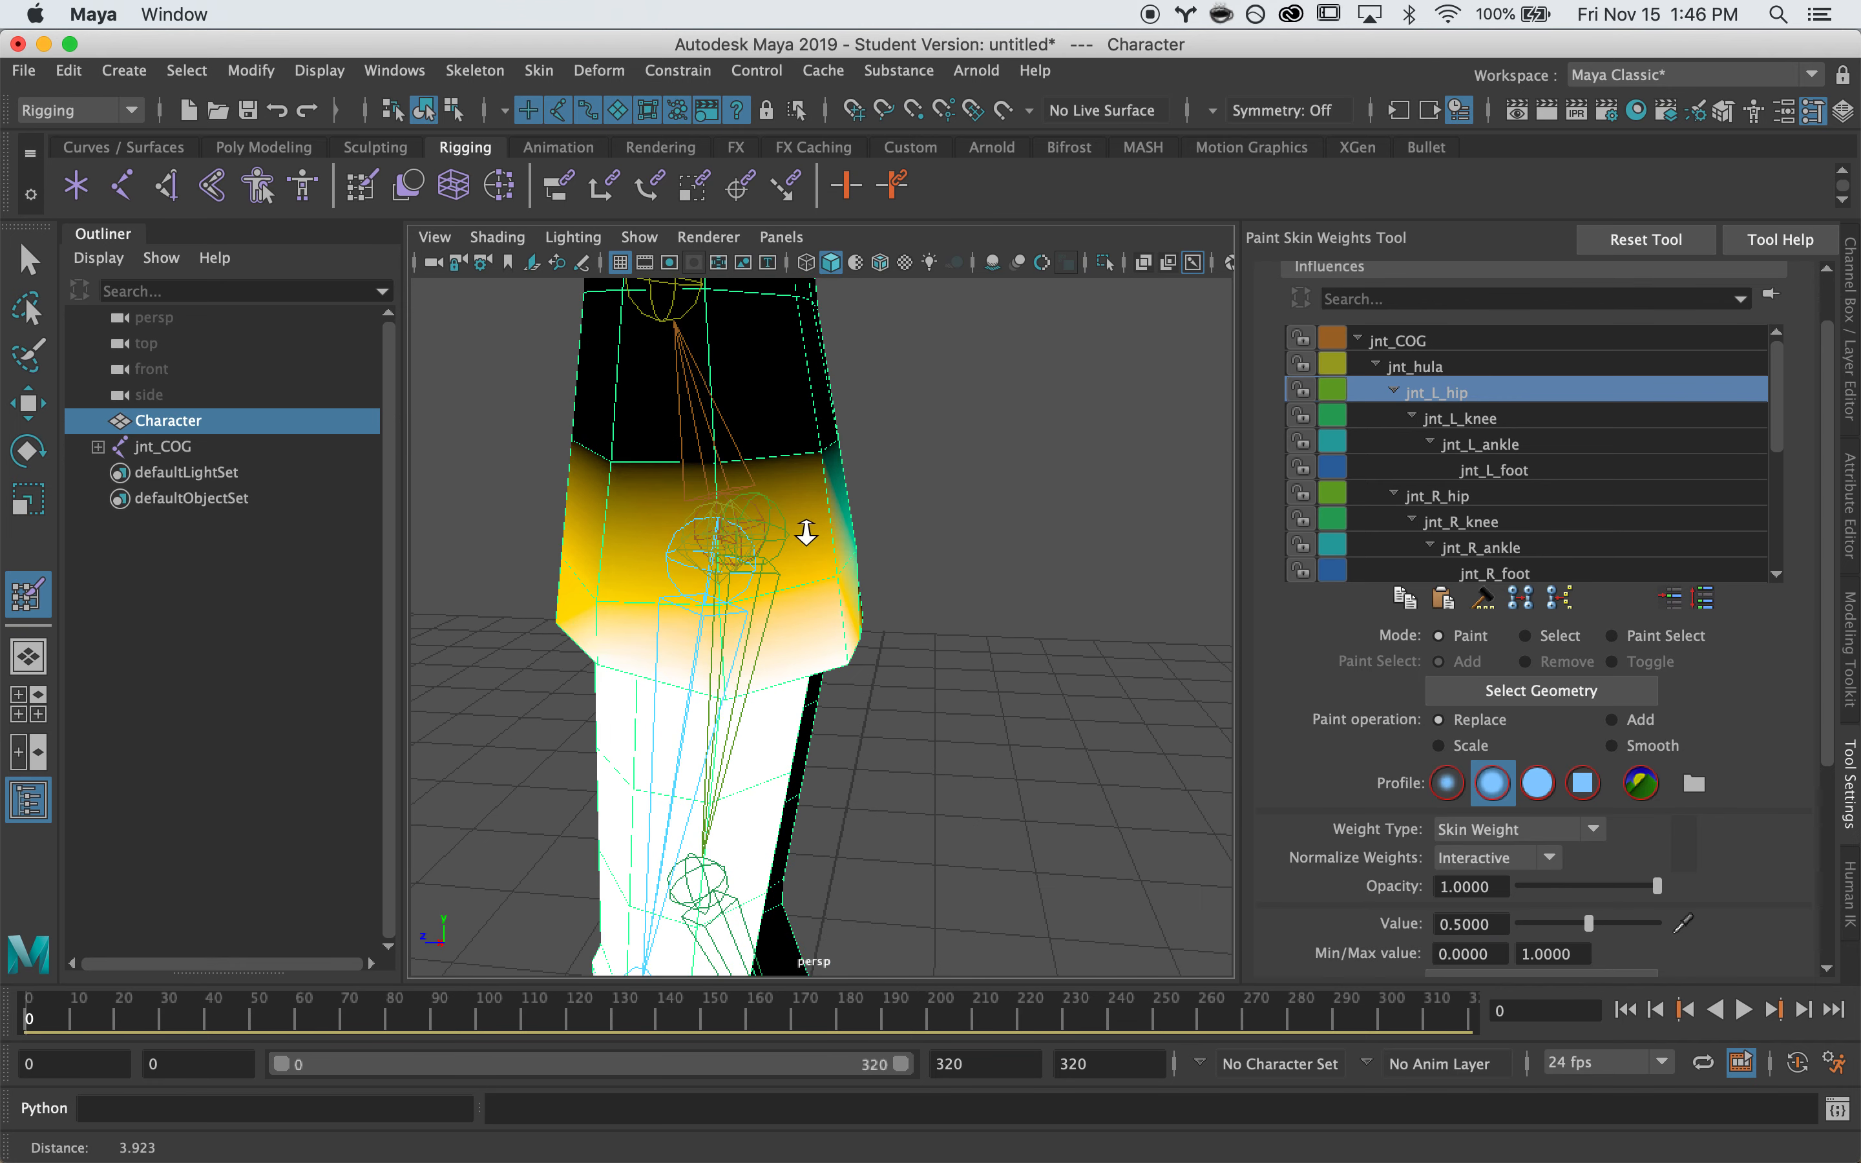
middle_click_drag(810, 532, 844, 567, "alt")
left_click_drag(828, 550, 705, 547)
Blend a light 0.2 jnt_L_hip weight band across the upper front skirt
left_click_drag(727, 547, 1004, 535, "alt")
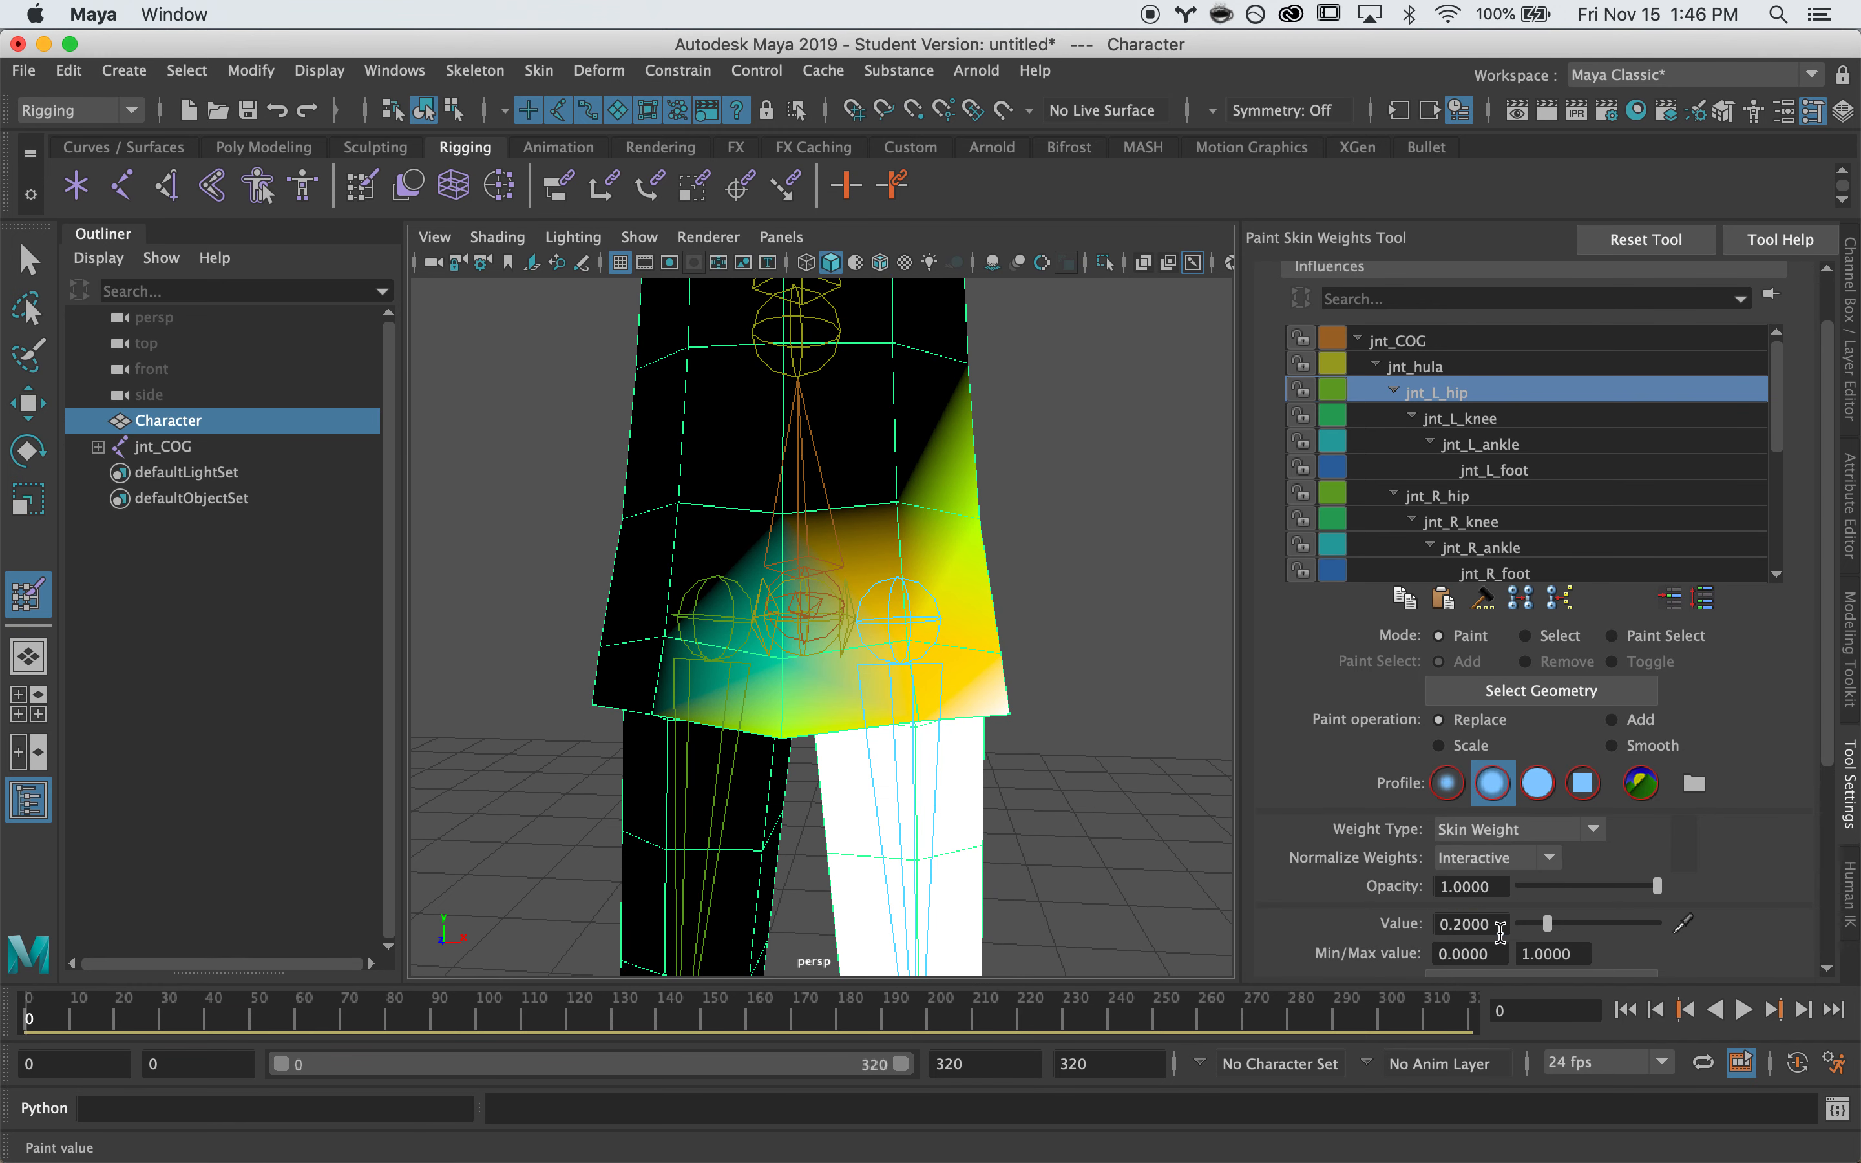
left_click(899, 504)
left_click_drag(942, 505, 477, 516, "alt")
mouse_move(800, 510)
left_mouse_down()
mouse_move(860, 534)
mouse_move(780, 528)
mouse_move(1072, 520)
mouse_move(727, 541)
mouse_move(877, 573)
mouse_move(894, 663)
left_mouse_up()
Test-rotate the left hip joint to check the skirt deformation, then undo
key("q")
key("w")
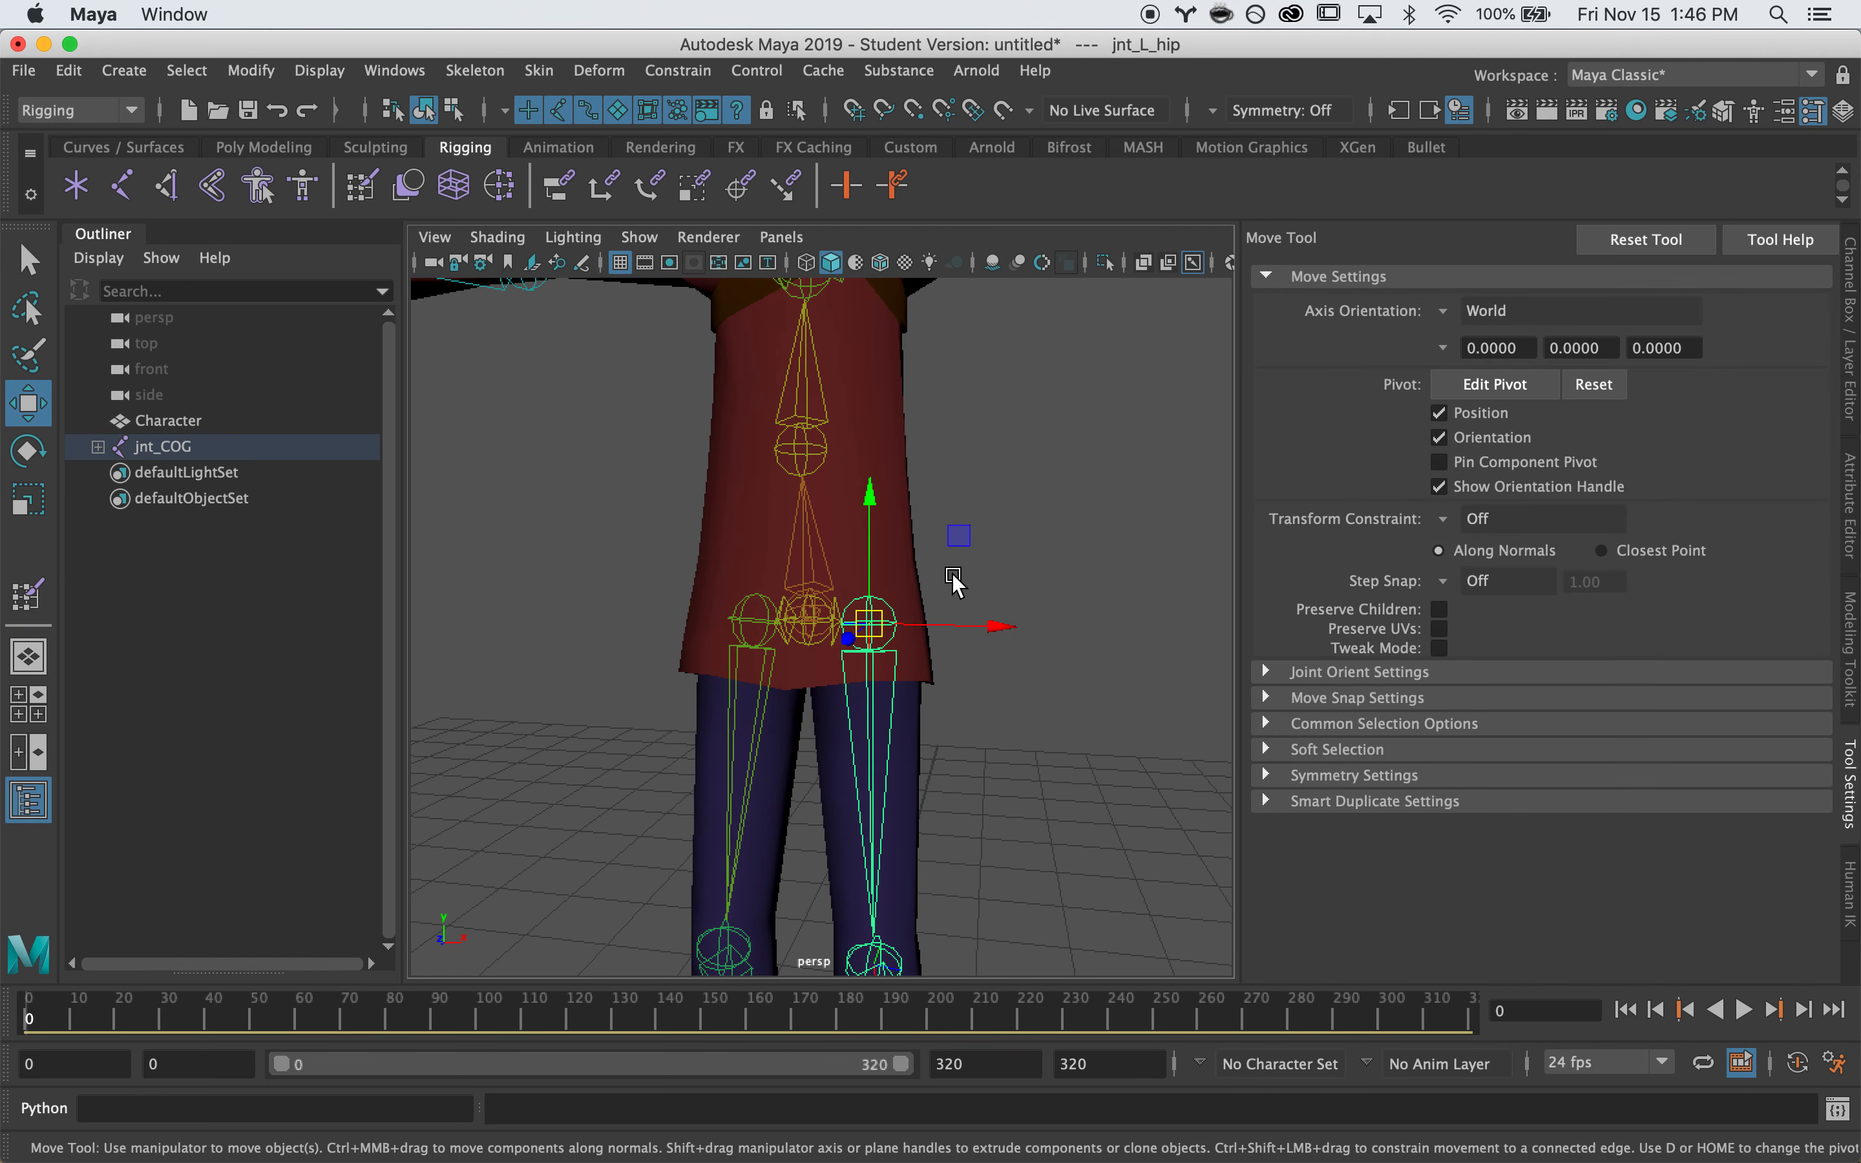
key("e")
left_click_drag(758, 559, 780, 659)
key("super+z")
left_click_drag(1075, 602, 527, 696, "alt")
Reframe the view on the character and reselect the Character mesh
left_click(526, 690)
scroll(570, 662, "down", 6)
middle_click_drag(587, 648, 610, 673, "alt")
left_click_drag(611, 673, 773, 635, "alt")
left_click(748, 613)
scroll(846, 615, "up", 5)
mouse_move(867, 423)
right_mouse_down()
mouse_move(768, 382)
mouse_move(807, 394)
right_mouse_up()
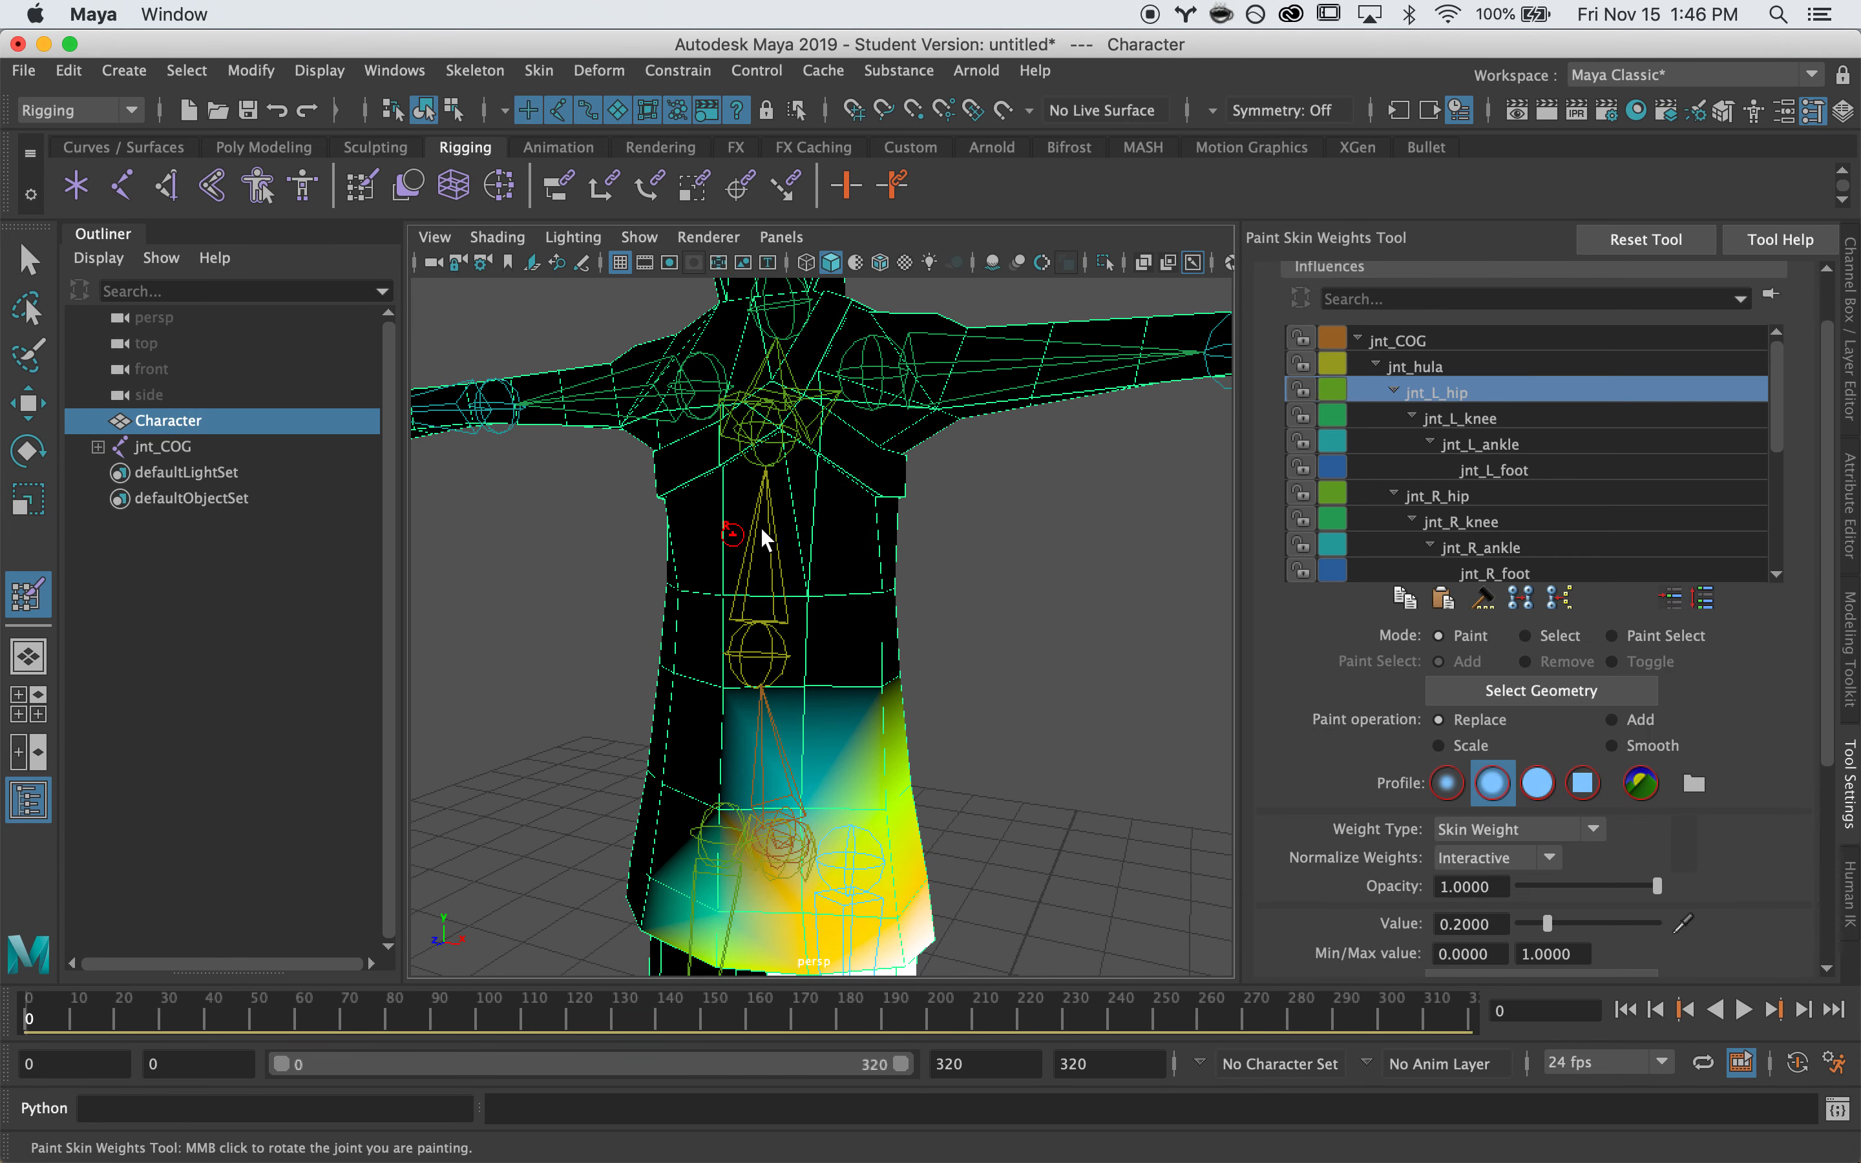
Start skin weight painting, collapse the hip joint branches and display jnt_chest's weights
left_click(1446, 393)
left_click(1395, 416)
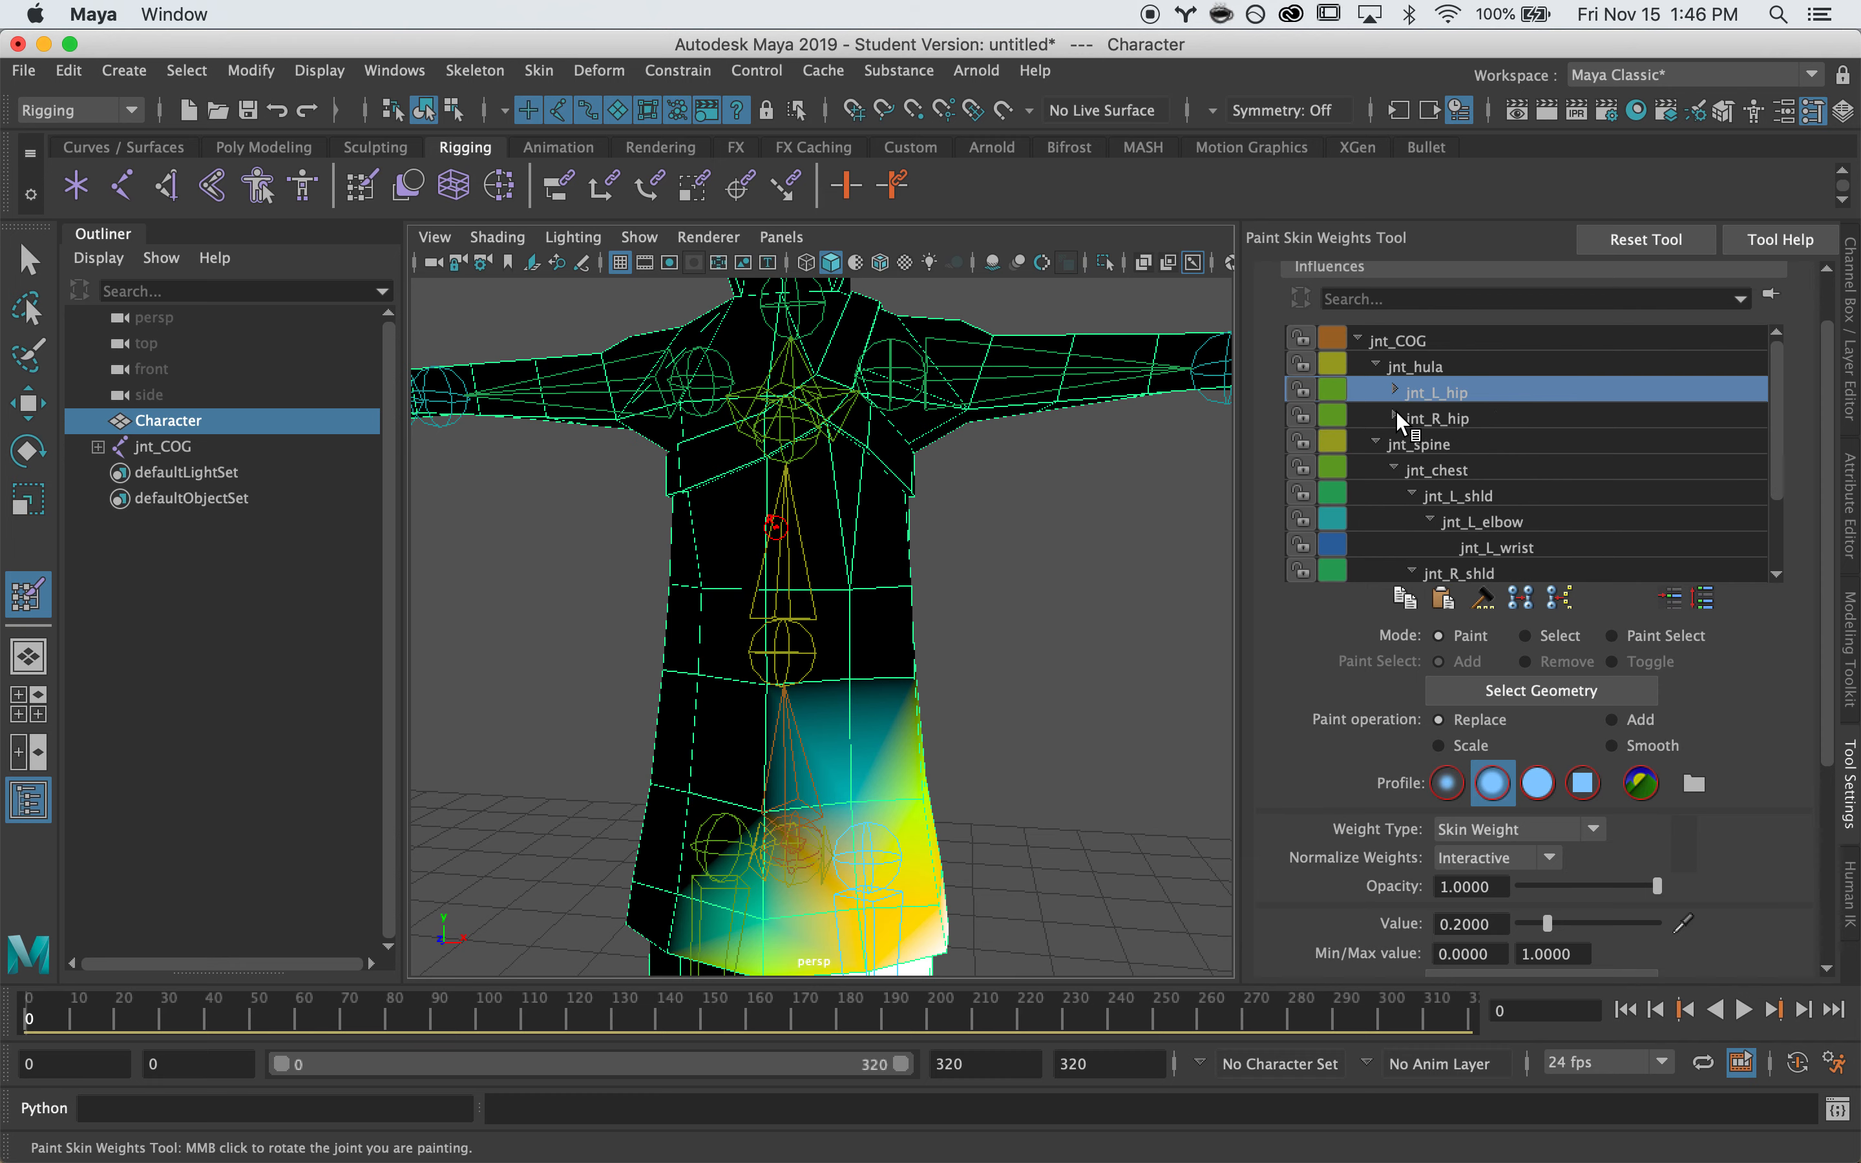
left_click(1414, 444)
left_click(1422, 470)
scroll(805, 544, "up", 2)
left_click_drag(806, 544, 854, 550, "alt")
Paint jnt_spine weight at 0.5 along the upper torso, then inspect the shoulder and arm
left_click(1481, 435)
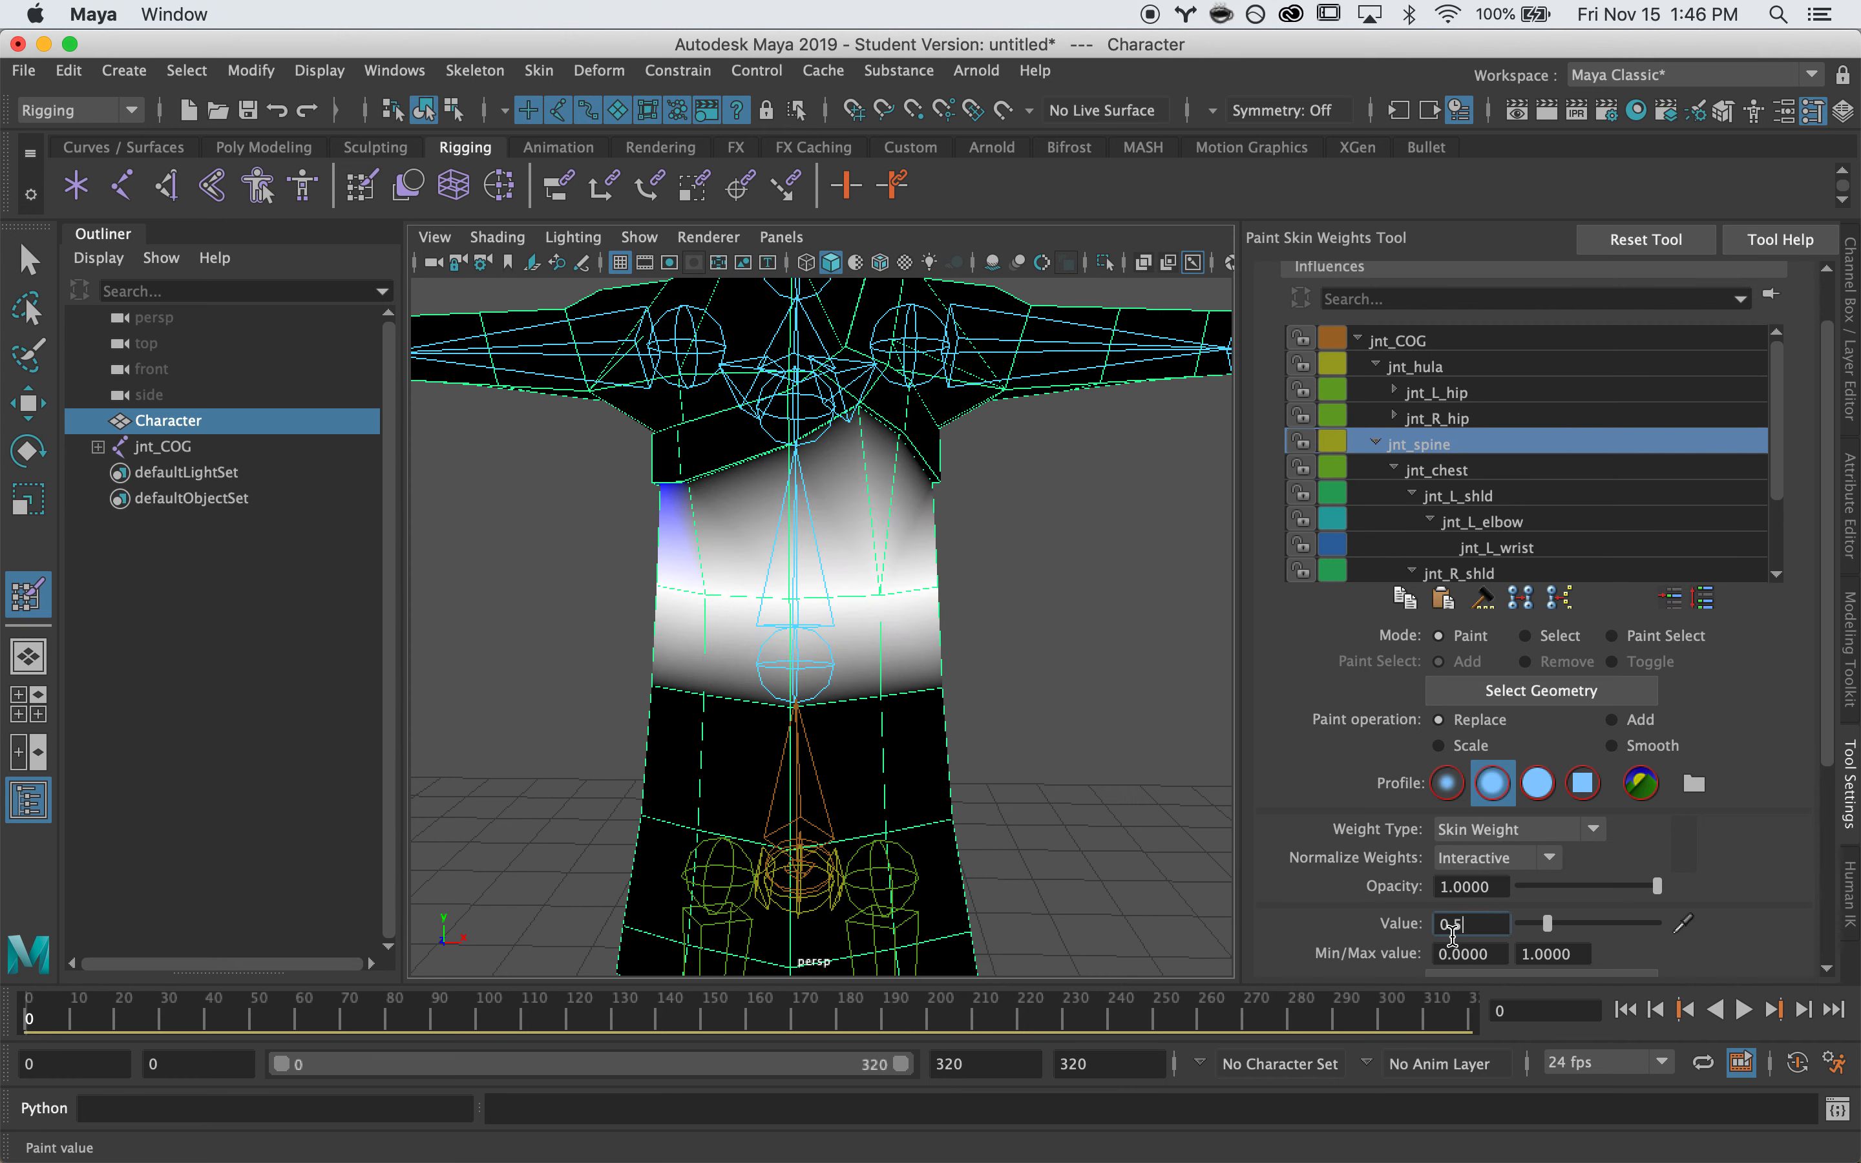
scroll(802, 499, "up", 3)
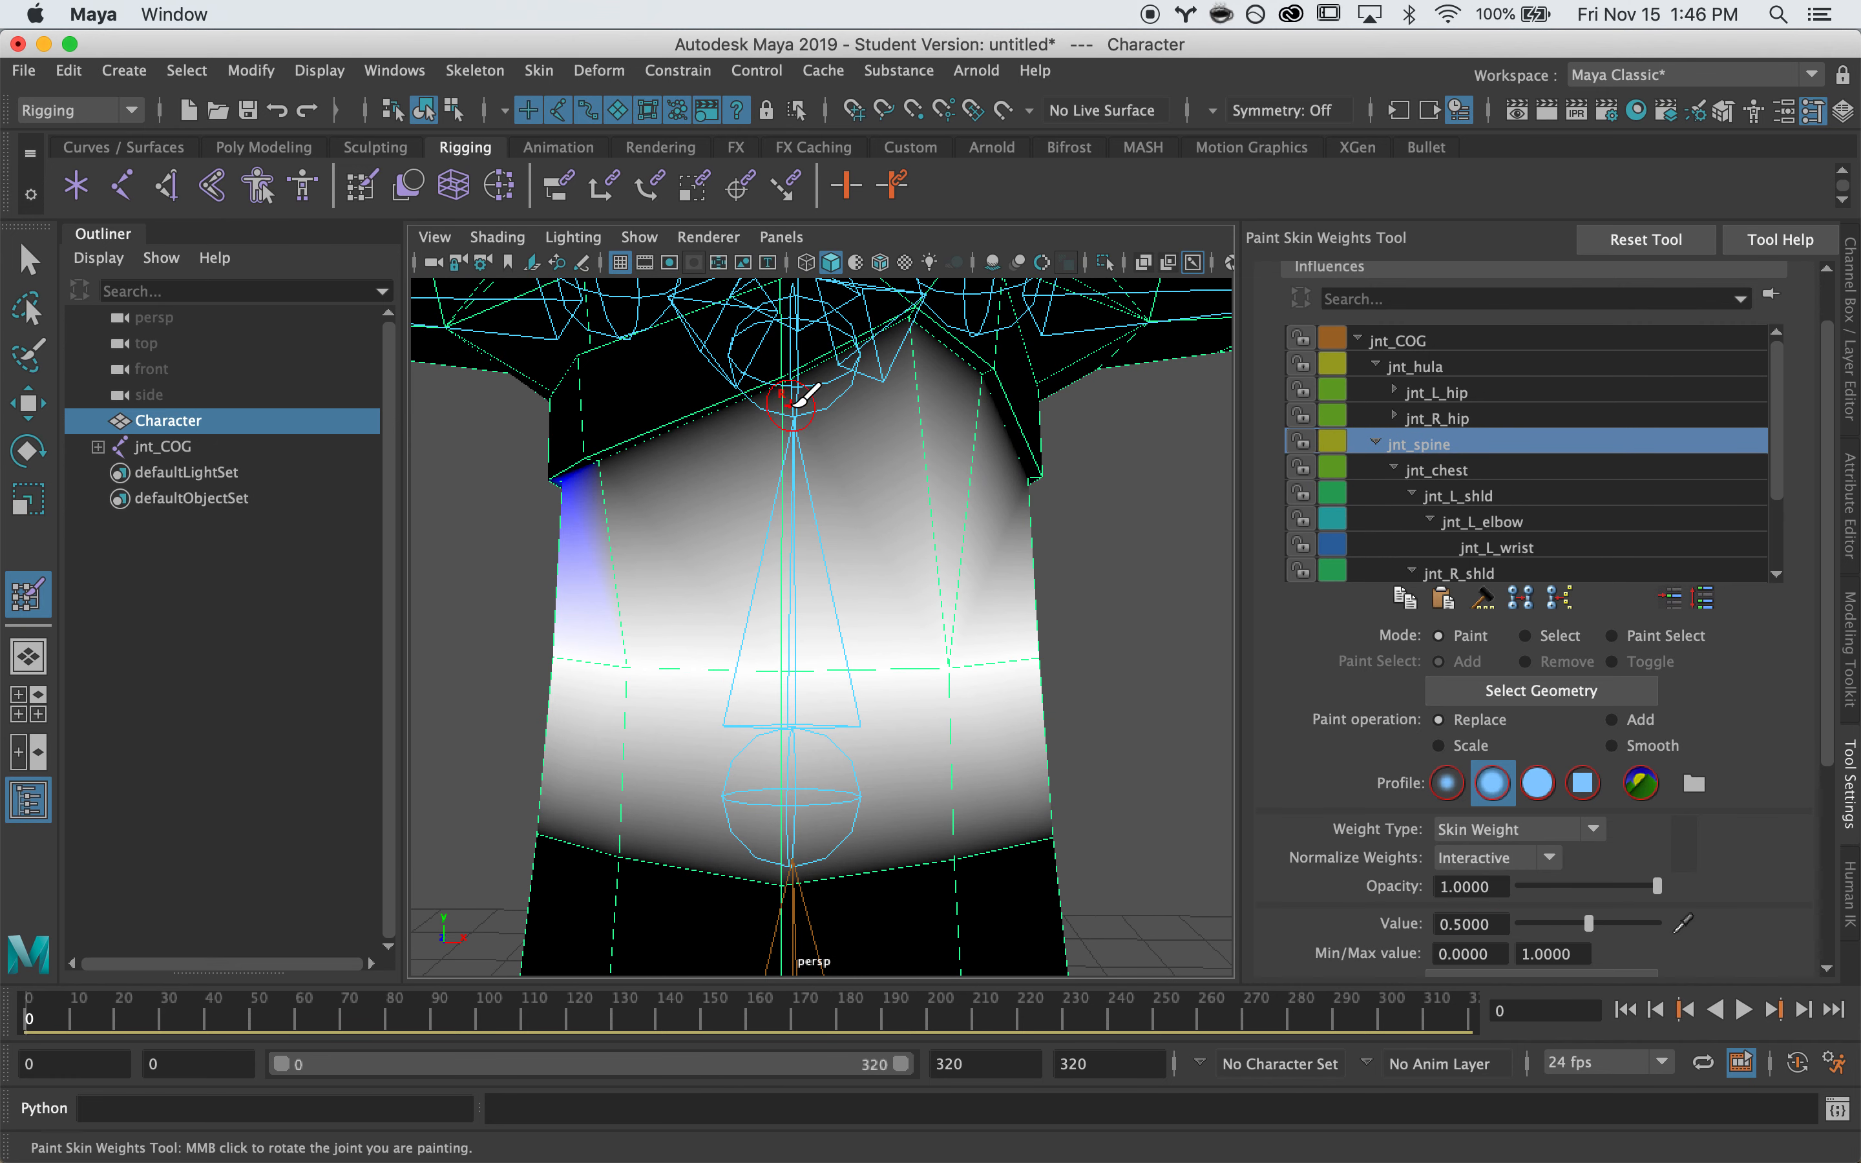
left_click_drag(786, 401, 594, 471)
left_click_drag(586, 462, 1015, 514, "alt")
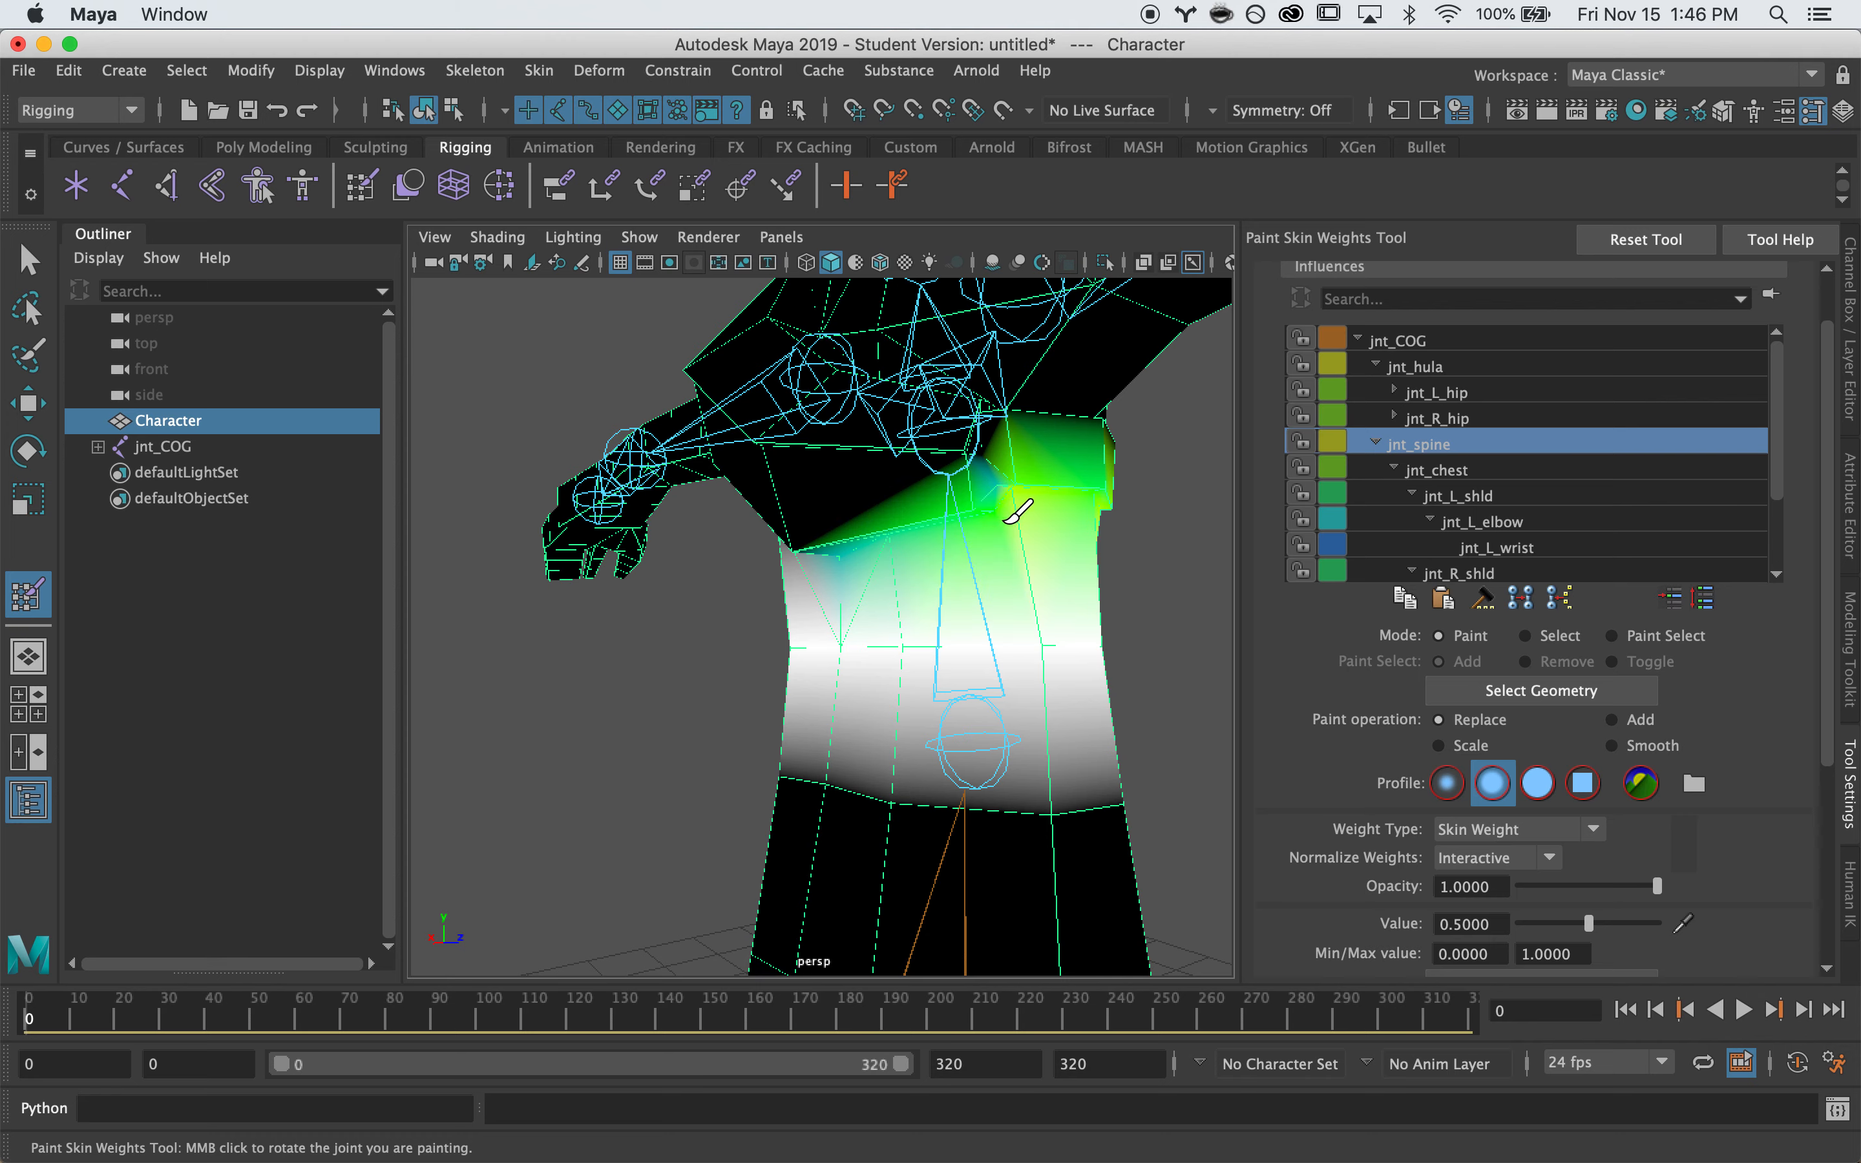
mouse_move(1035, 481)
left_mouse_down("alt")
mouse_move(885, 446)
mouse_move(989, 516)
mouse_move(757, 581)
mouse_move(809, 501)
left_mouse_up("alt")
mouse_move(796, 573)
left_mouse_down("alt")
mouse_move(851, 569)
mouse_move(706, 528)
mouse_move(677, 435)
mouse_move(743, 521)
left_mouse_up("alt")
mouse_move(721, 379)
left_mouse_down("alt")
mouse_move(765, 442)
mouse_move(667, 421)
mouse_move(544, 437)
mouse_move(566, 392)
left_mouse_up("alt")
mouse_move(473, 354)
left_mouse_down("alt")
mouse_move(769, 403)
mouse_move(815, 373)
mouse_move(758, 397)
mouse_move(863, 380)
left_mouse_up("alt")
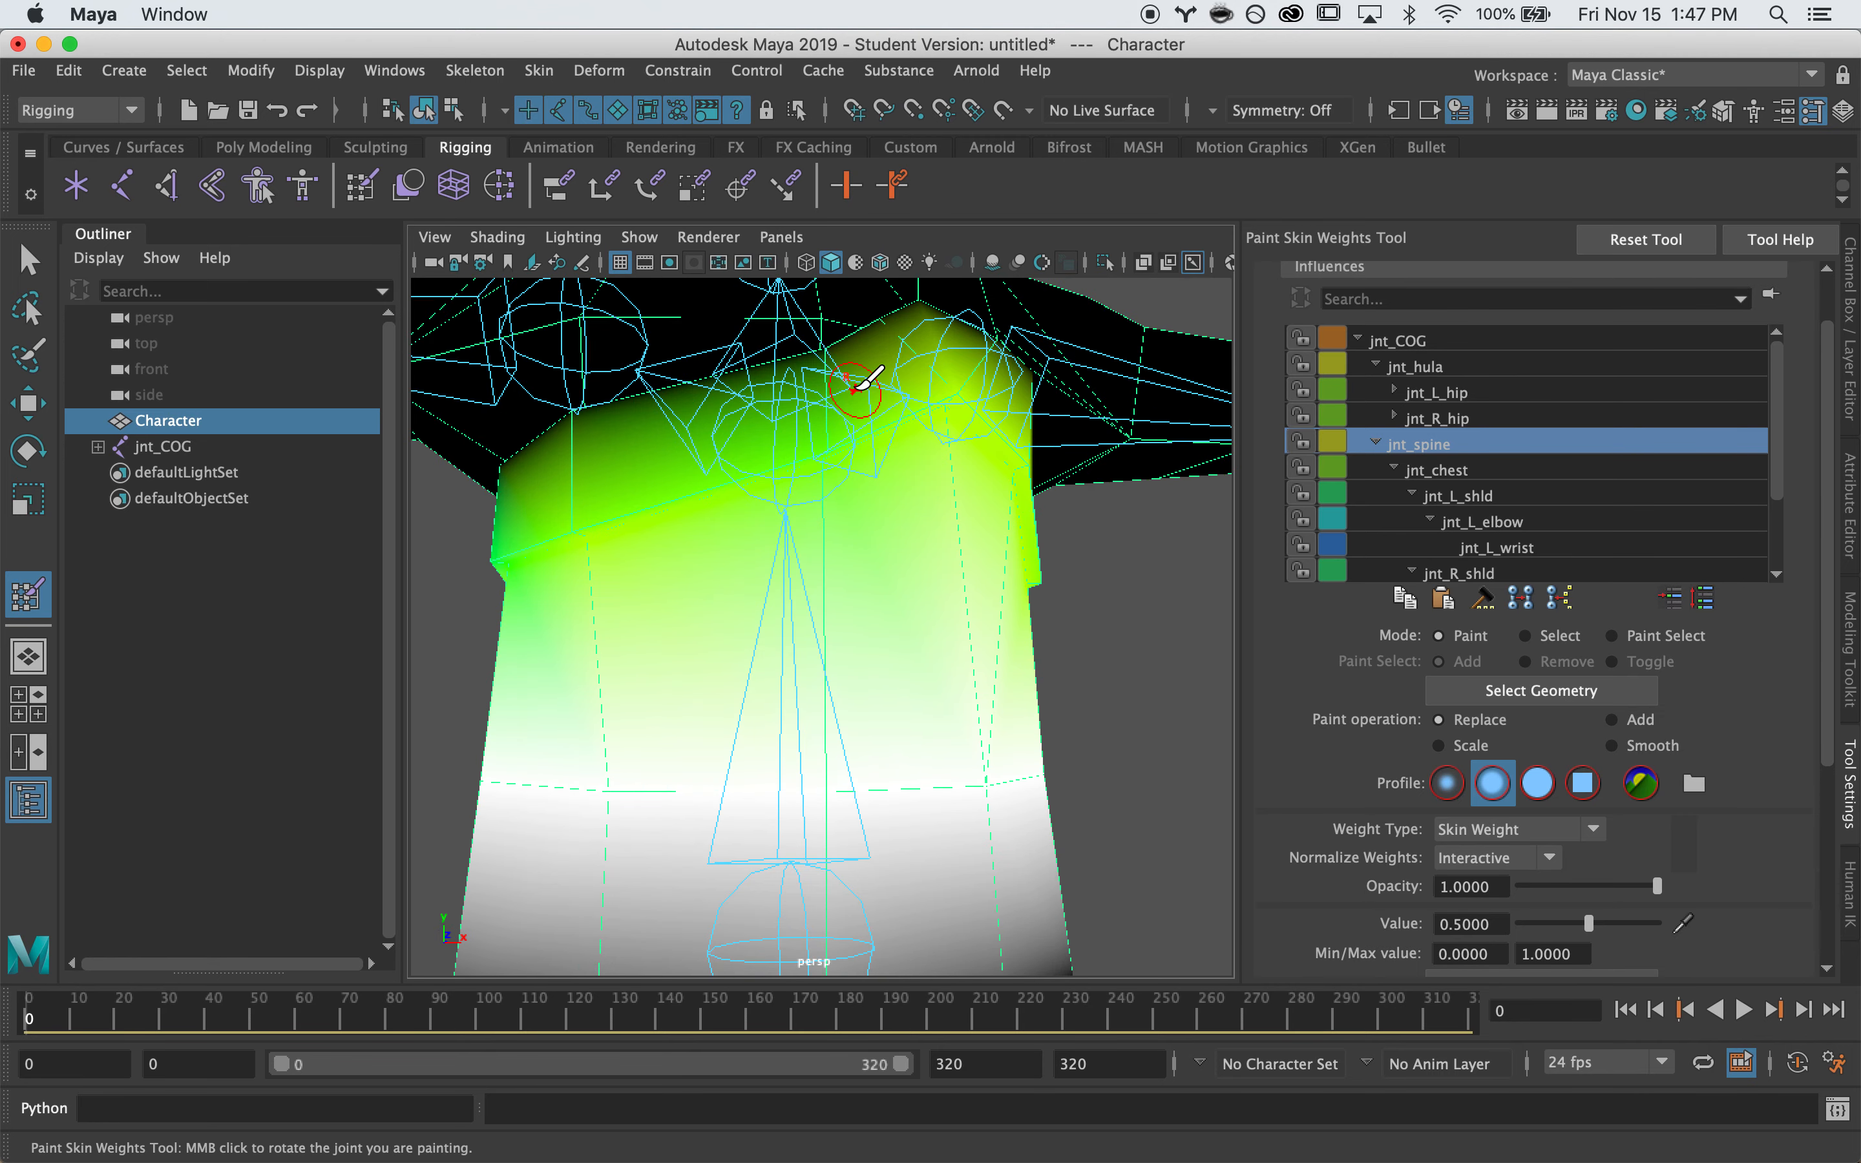
Paint jnt_spine weight at 0.5 over the left torso and upper-left chest
left_click_drag(575, 537, 767, 532)
right_click_drag(927, 473, 616, 481, "alt")
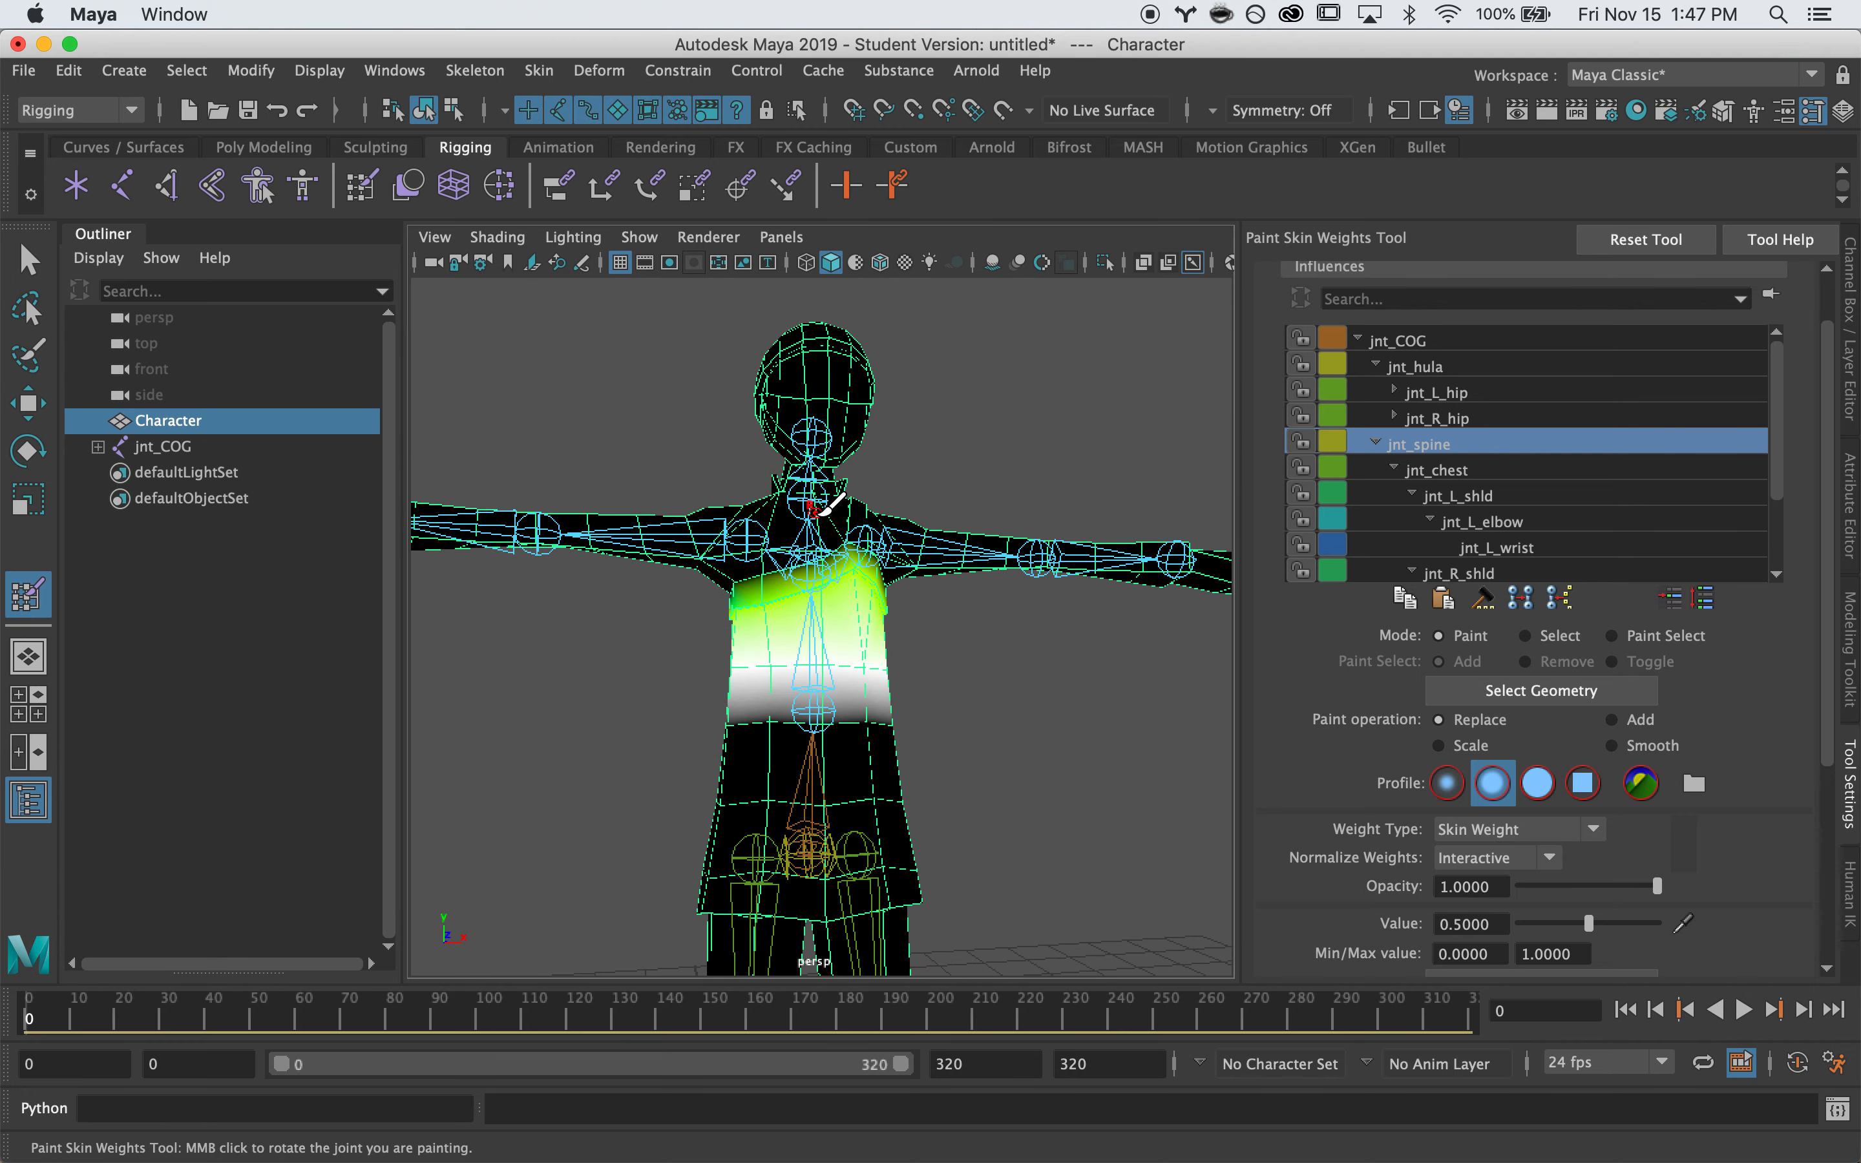
mouse_move(800, 558)
right_mouse_down("alt")
mouse_move(961, 556)
mouse_move(878, 544)
right_mouse_up("alt")
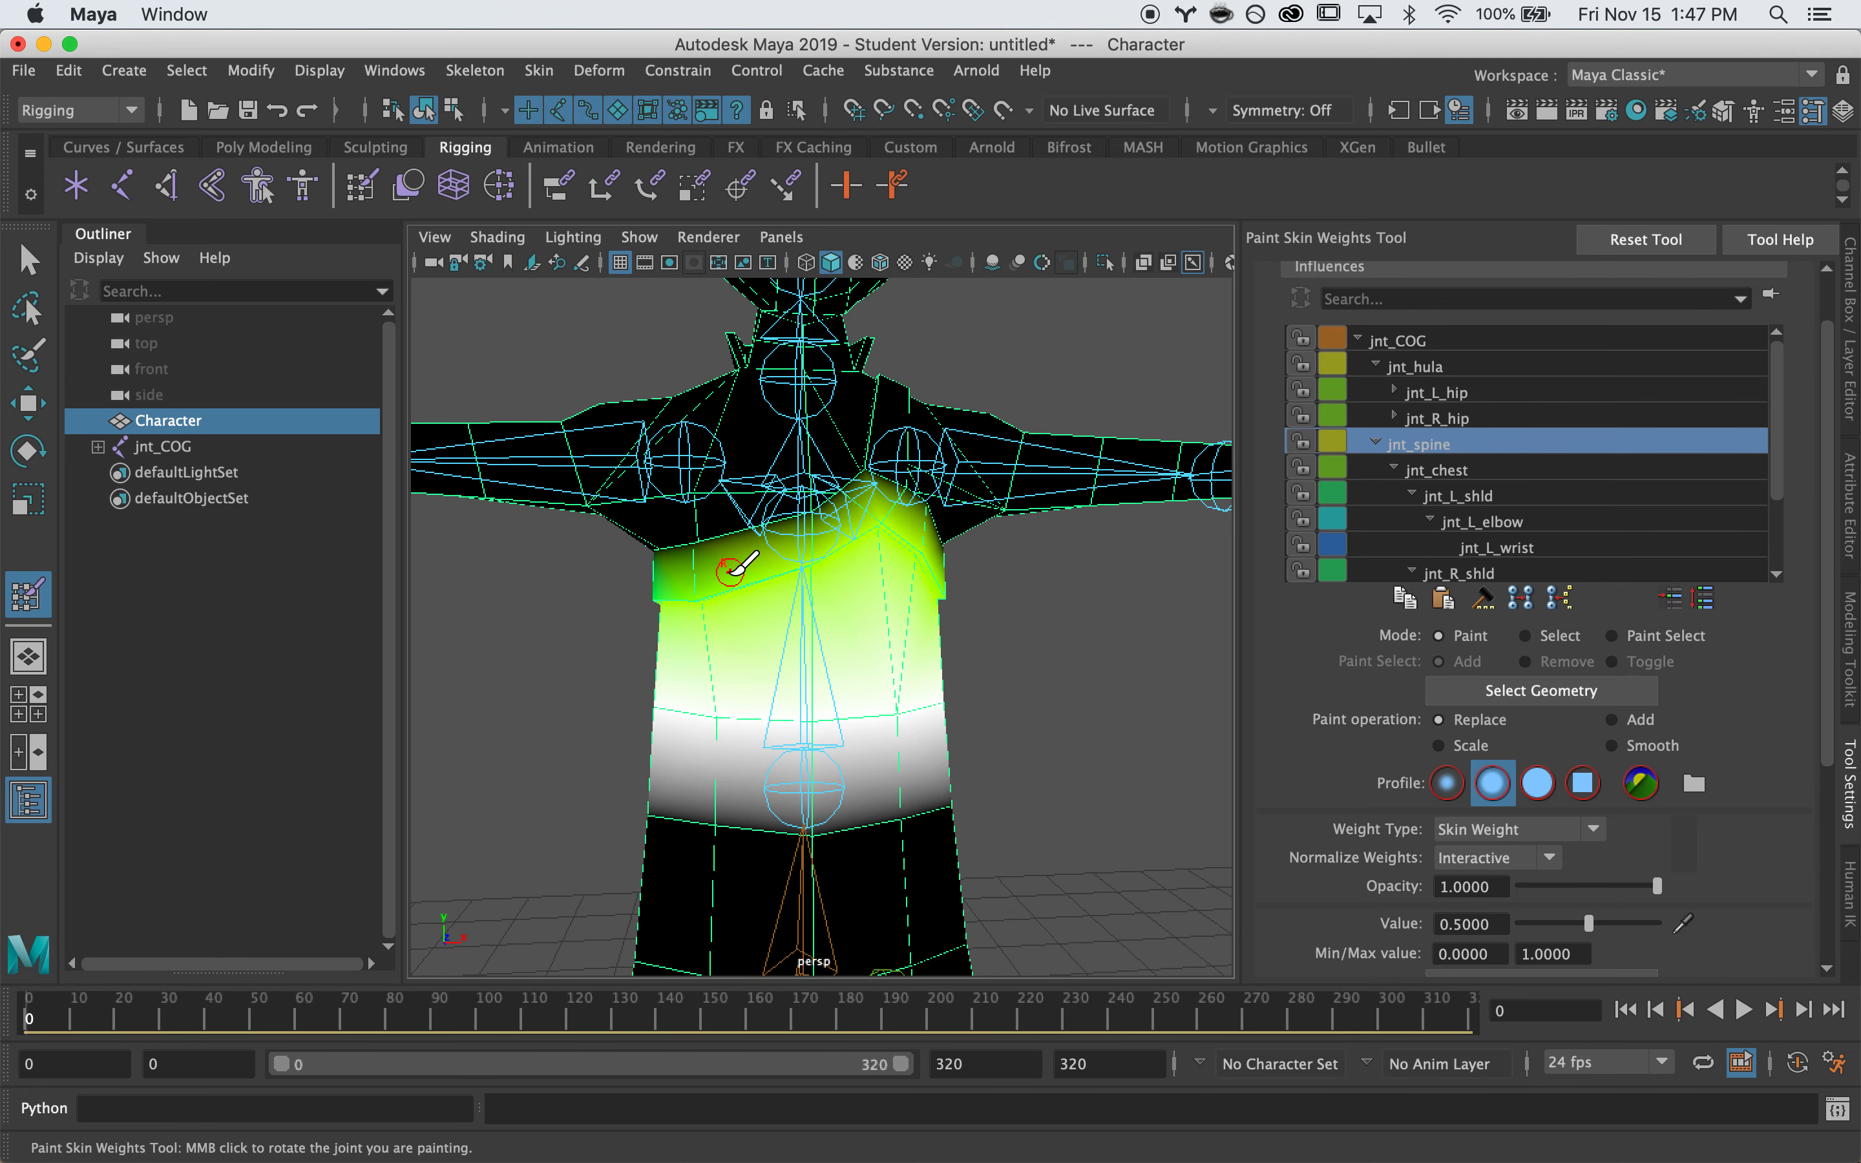
right_click_drag(707, 588, 801, 594, "alt")
left_click_drag(793, 594, 863, 623, "alt")
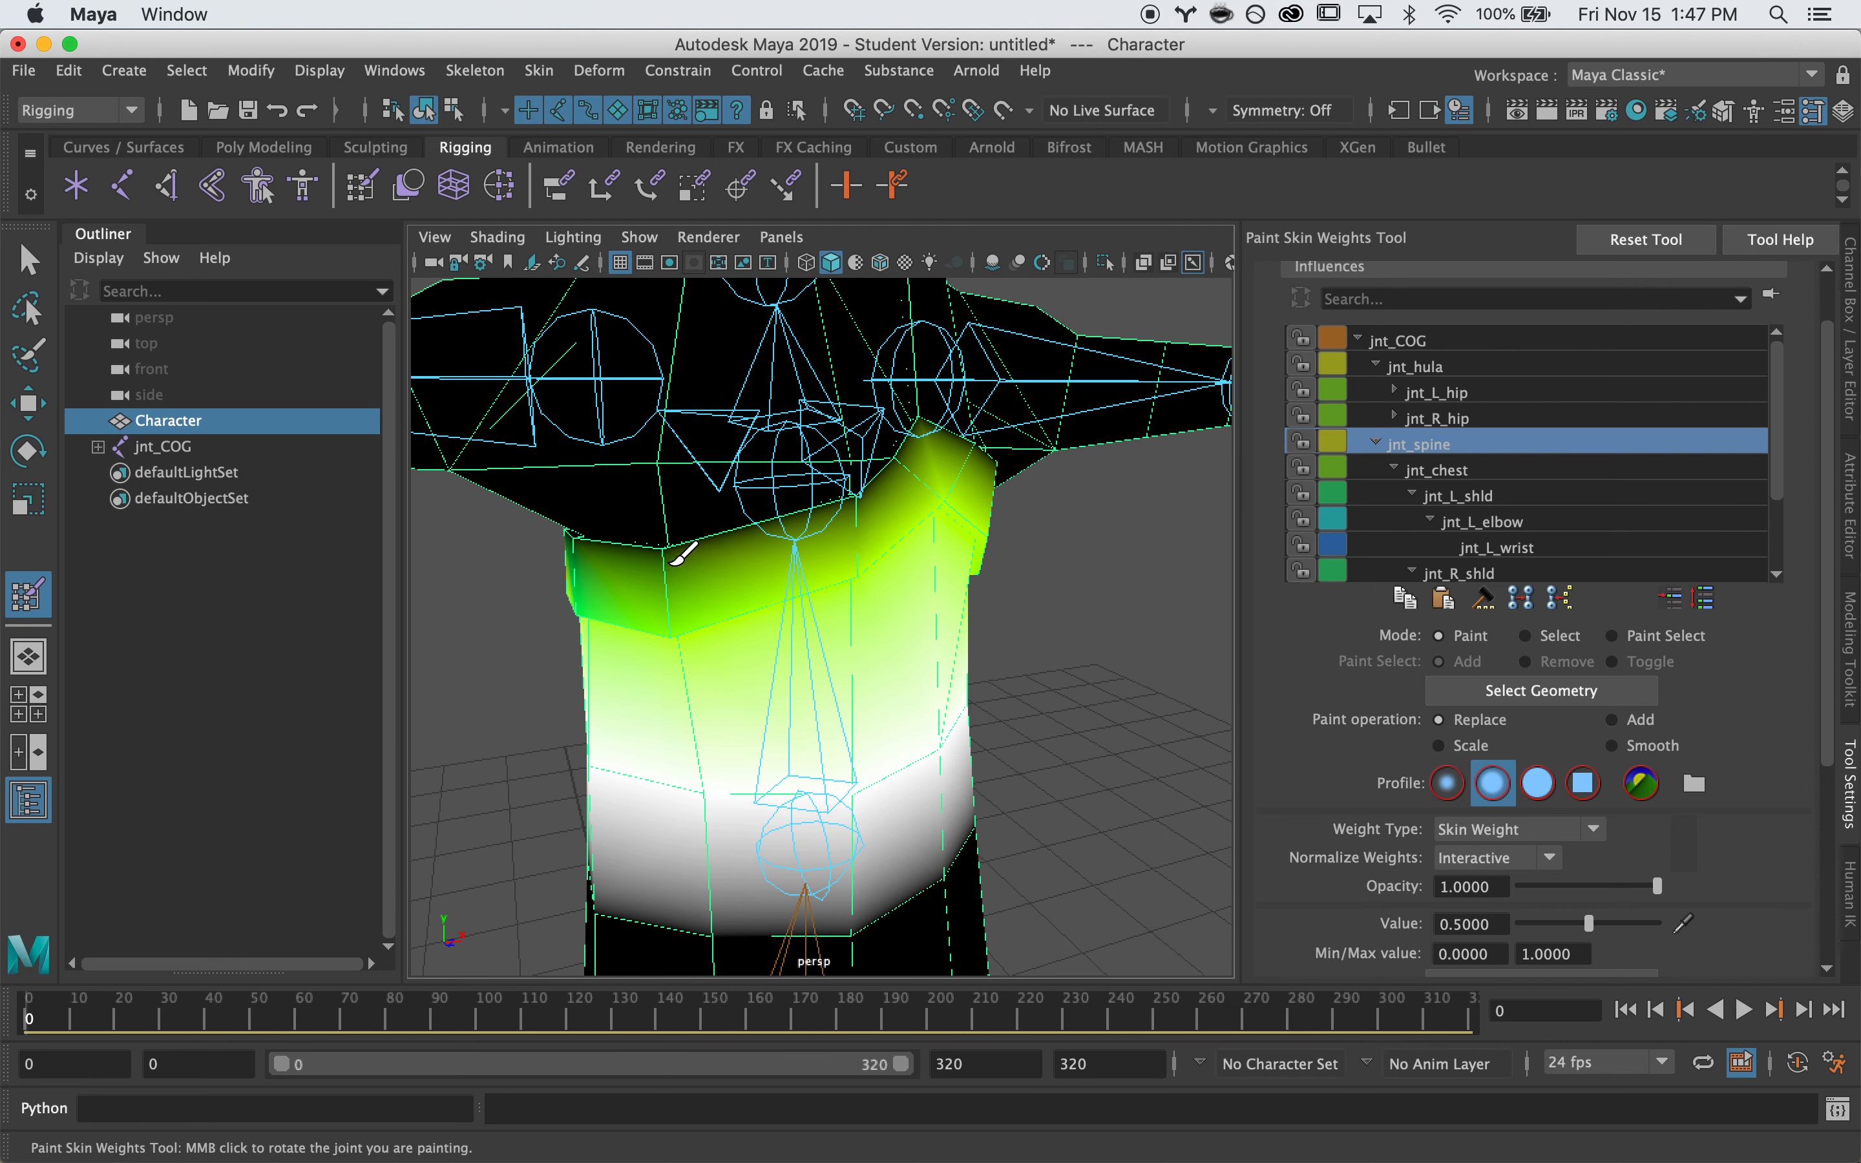
left_click(671, 541)
left_click_drag(642, 565, 749, 551, "alt")
Paint jnt_spine weight at 0.5 onto the remaining chest vertices and upper chest
mouse_move(651, 540)
left_mouse_down()
mouse_move(627, 541)
mouse_move(727, 578)
mouse_move(858, 535)
mouse_move(781, 541)
mouse_move(922, 544)
mouse_move(910, 482)
mouse_move(783, 514)
left_mouse_up()
left_click(627, 615)
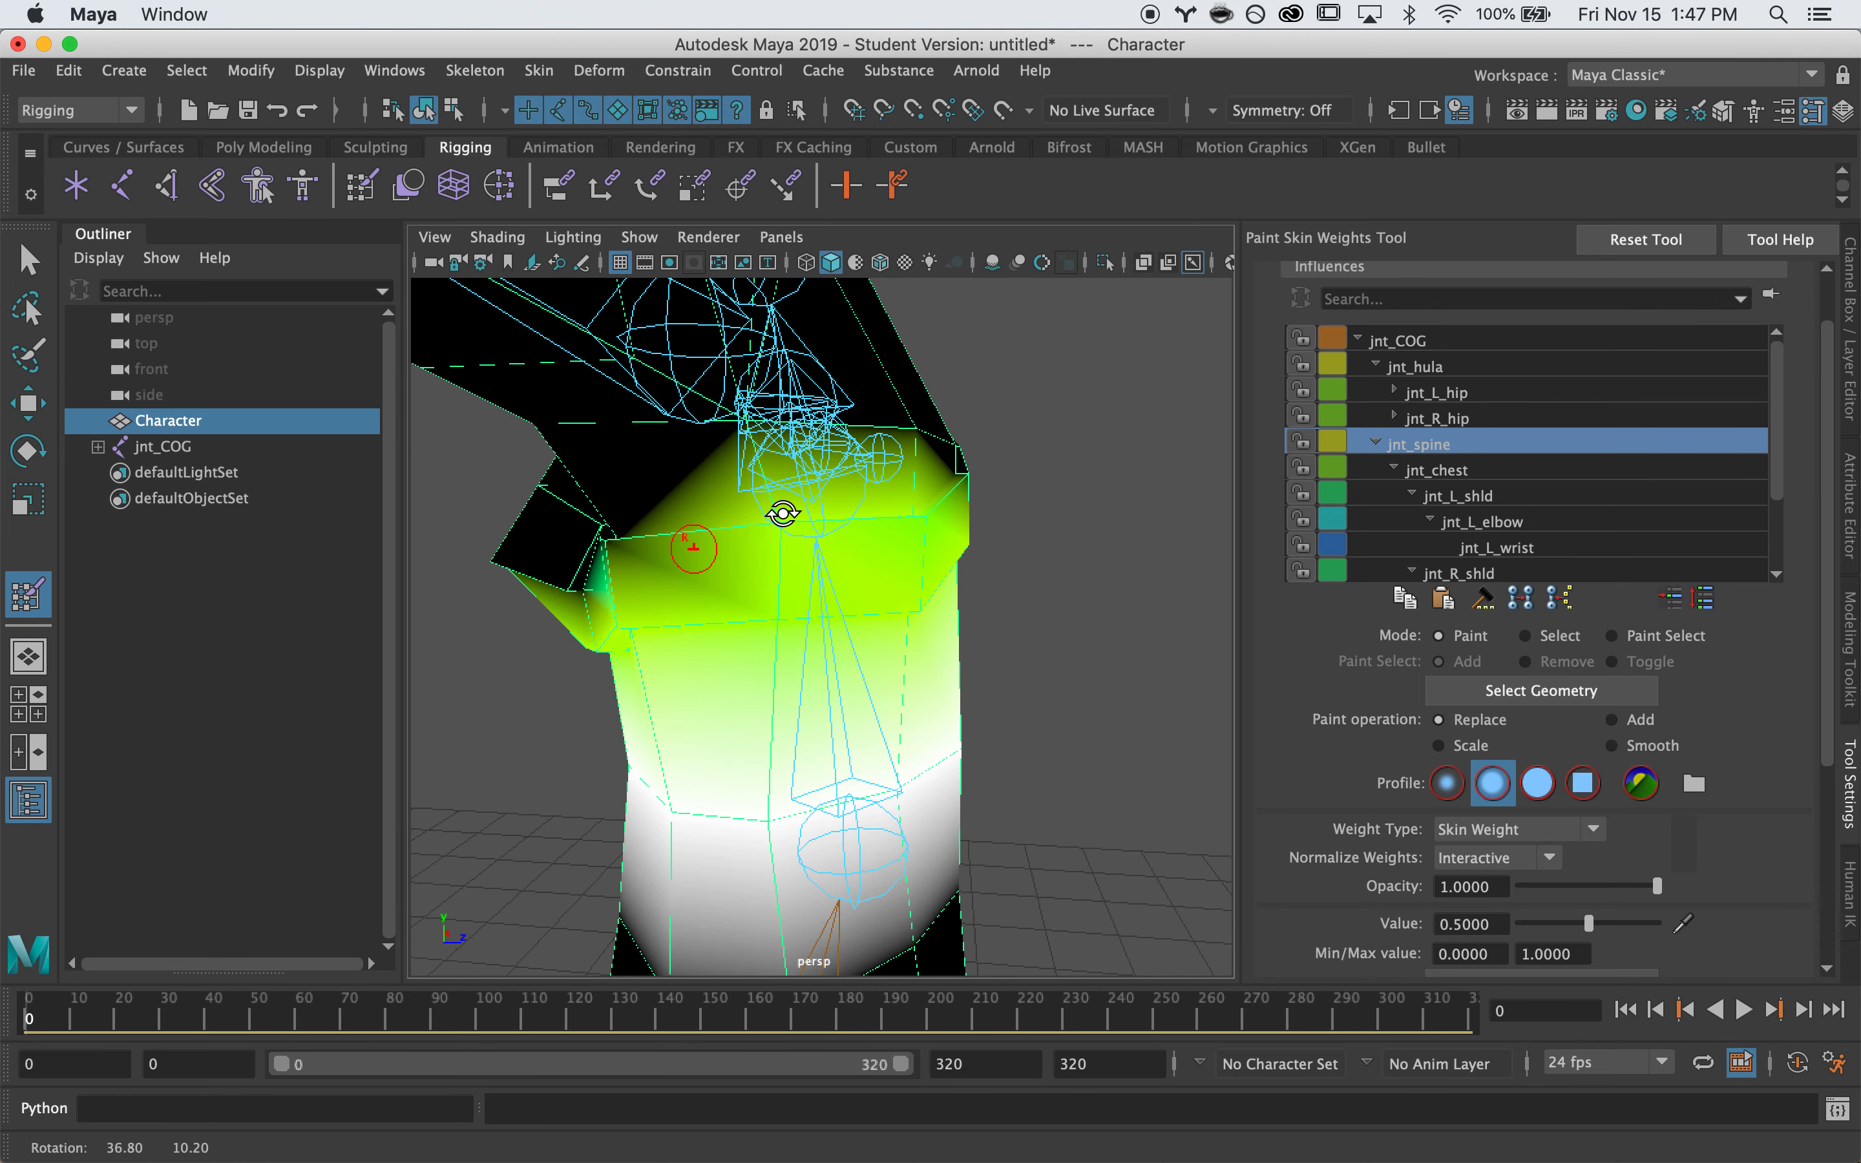
left_click_drag(615, 529, 822, 542)
left_click(941, 564)
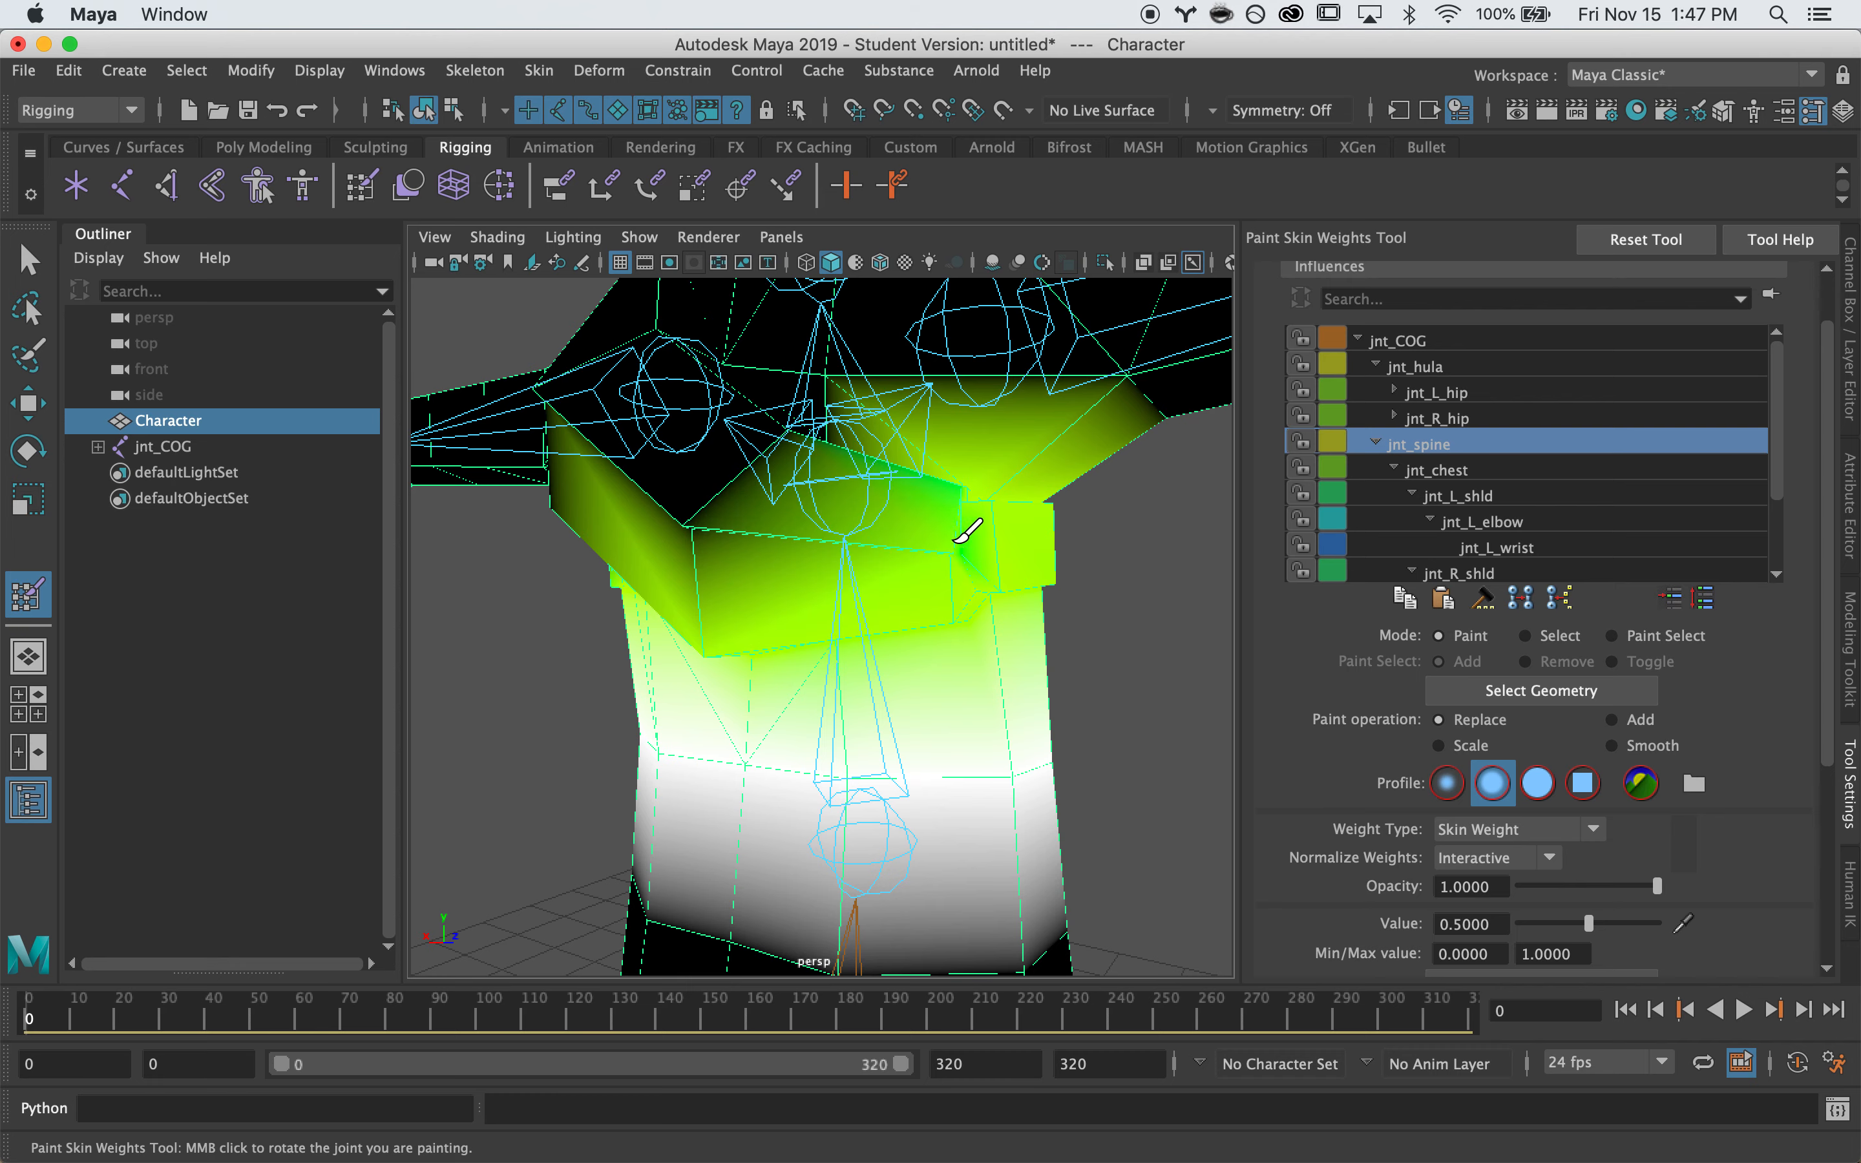
left_click_drag(979, 575, 1015, 594, "alt")
mouse_move(809, 601)
left_mouse_down()
mouse_move(801, 618)
mouse_move(815, 583)
mouse_move(894, 604)
left_mouse_up()
mouse_move(879, 437)
left_mouse_down()
mouse_move(843, 490)
mouse_move(865, 493)
mouse_move(701, 514)
left_mouse_up()
Test-rotate jnt_chest to twist the torso, then undo and deselect it
key("q")
left_click_drag(916, 504, 679, 499, "alt")
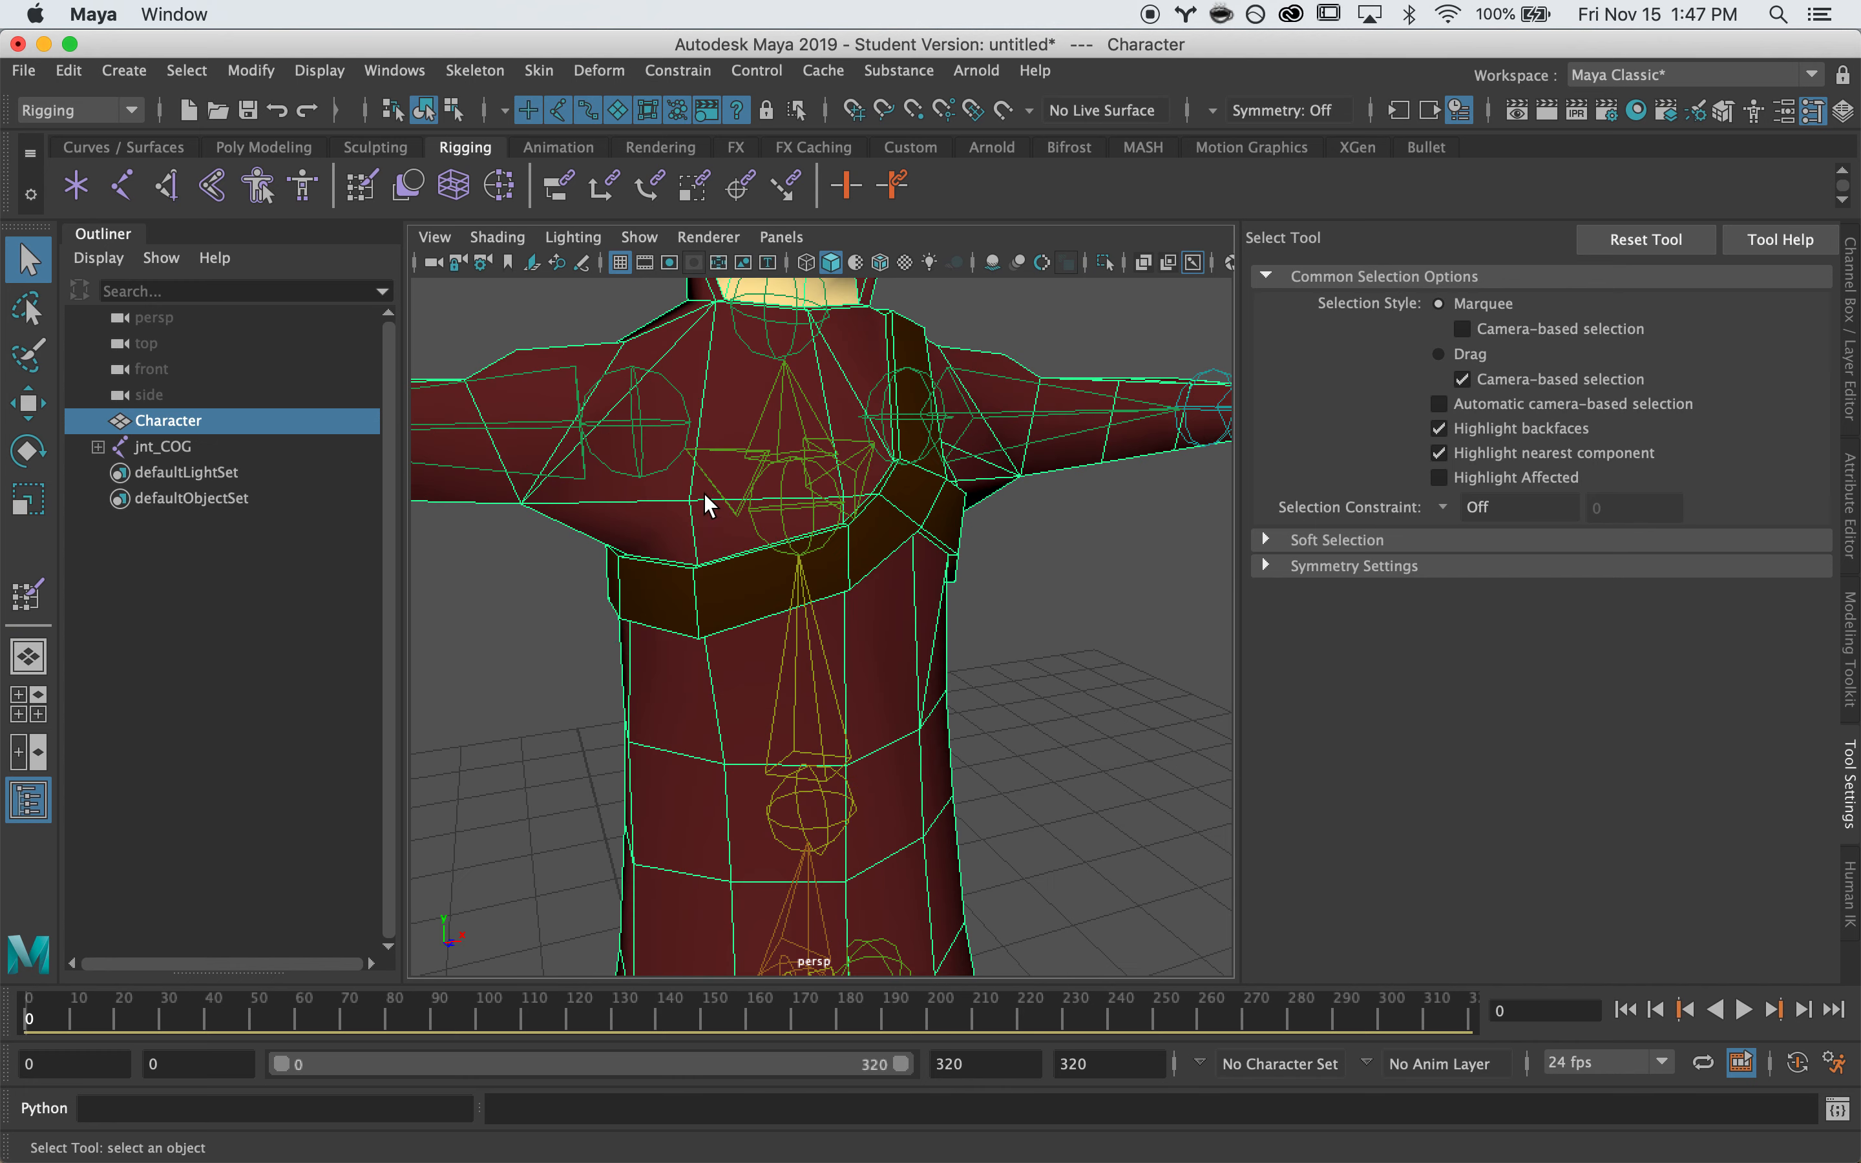
left_click(806, 485)
left_click_drag(919, 527, 885, 519, "alt")
key("e")
left_click_drag(699, 522, 867, 607)
key("super+z")
key("super+z")
left_click(1099, 488)
Reselect the Character mesh and resume skin weight painting on the jnt_chest influence
key("q")
left_click(769, 646)
left_click_drag(769, 646, 882, 623, "alt")
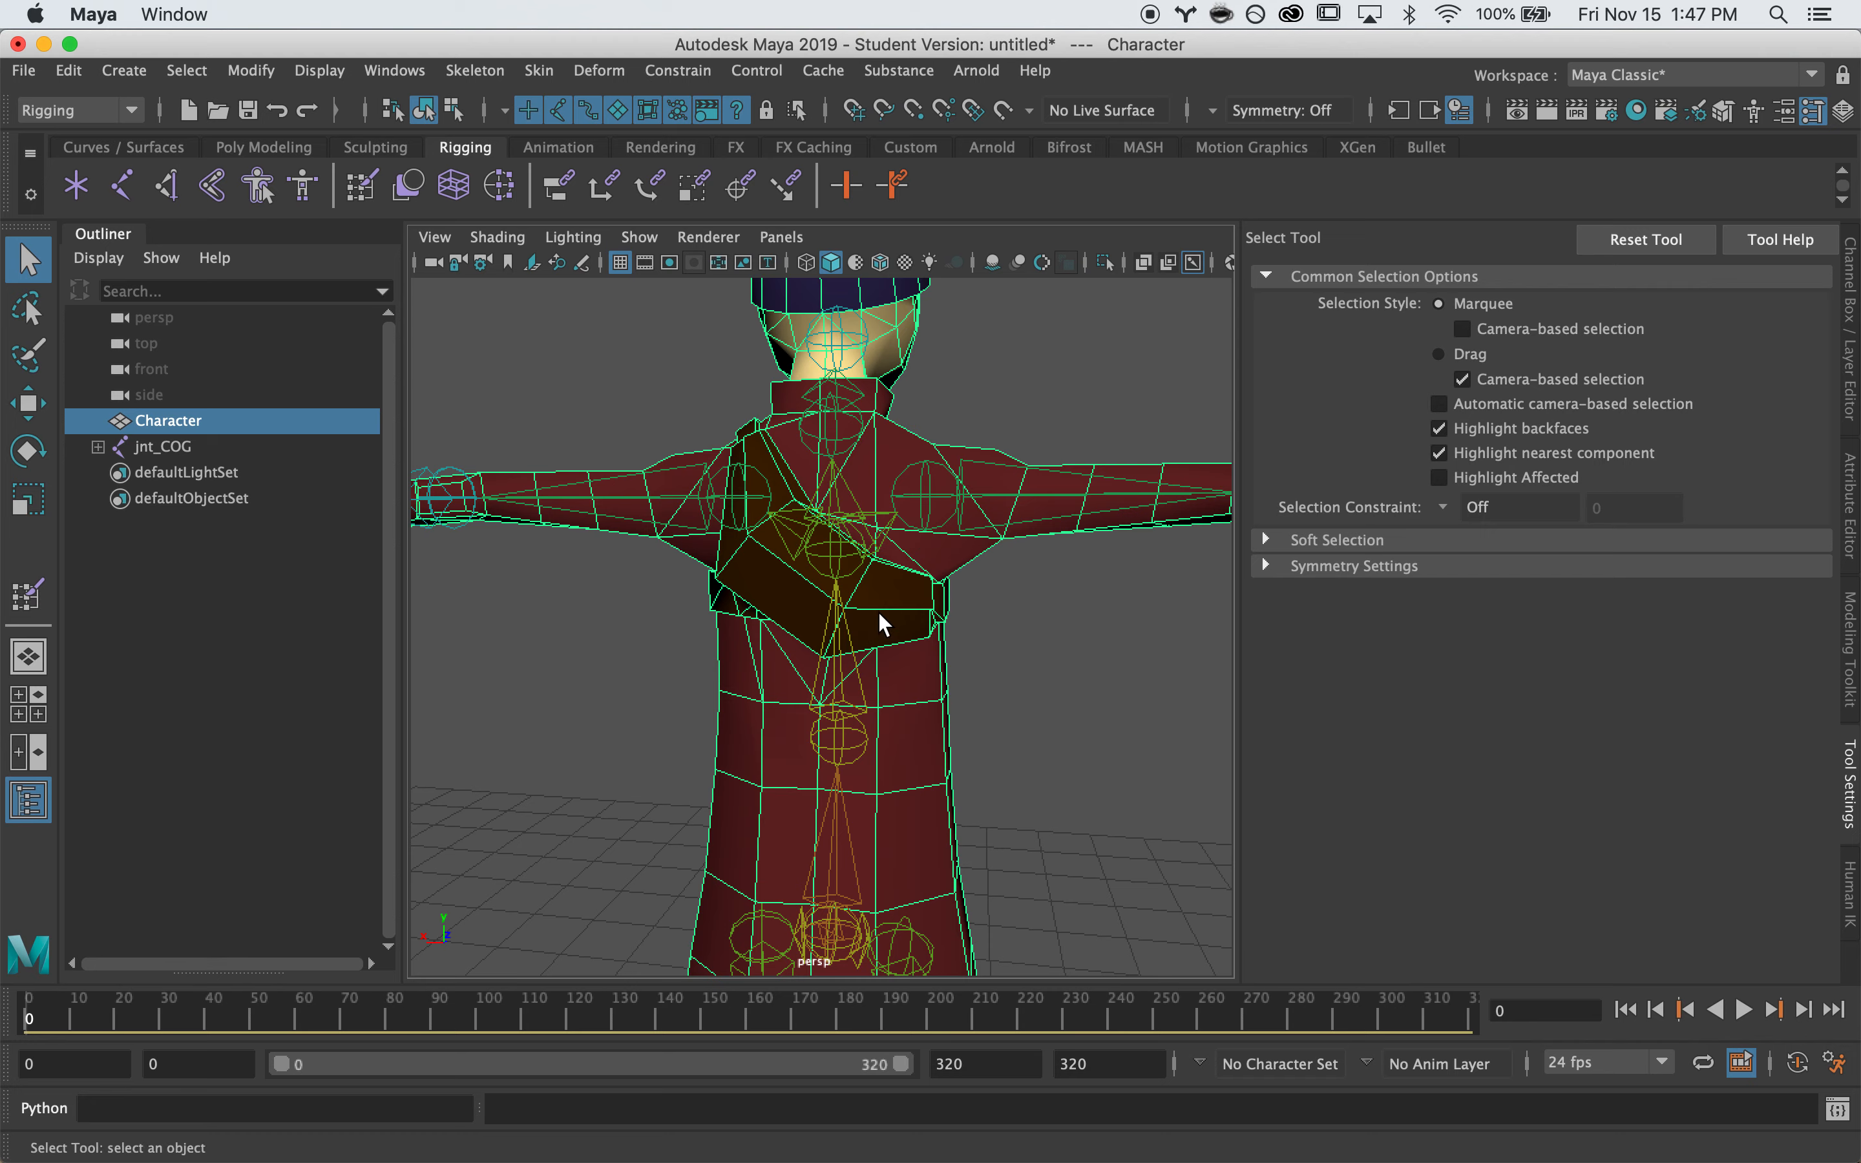
right_click_drag(908, 623, 758, 388)
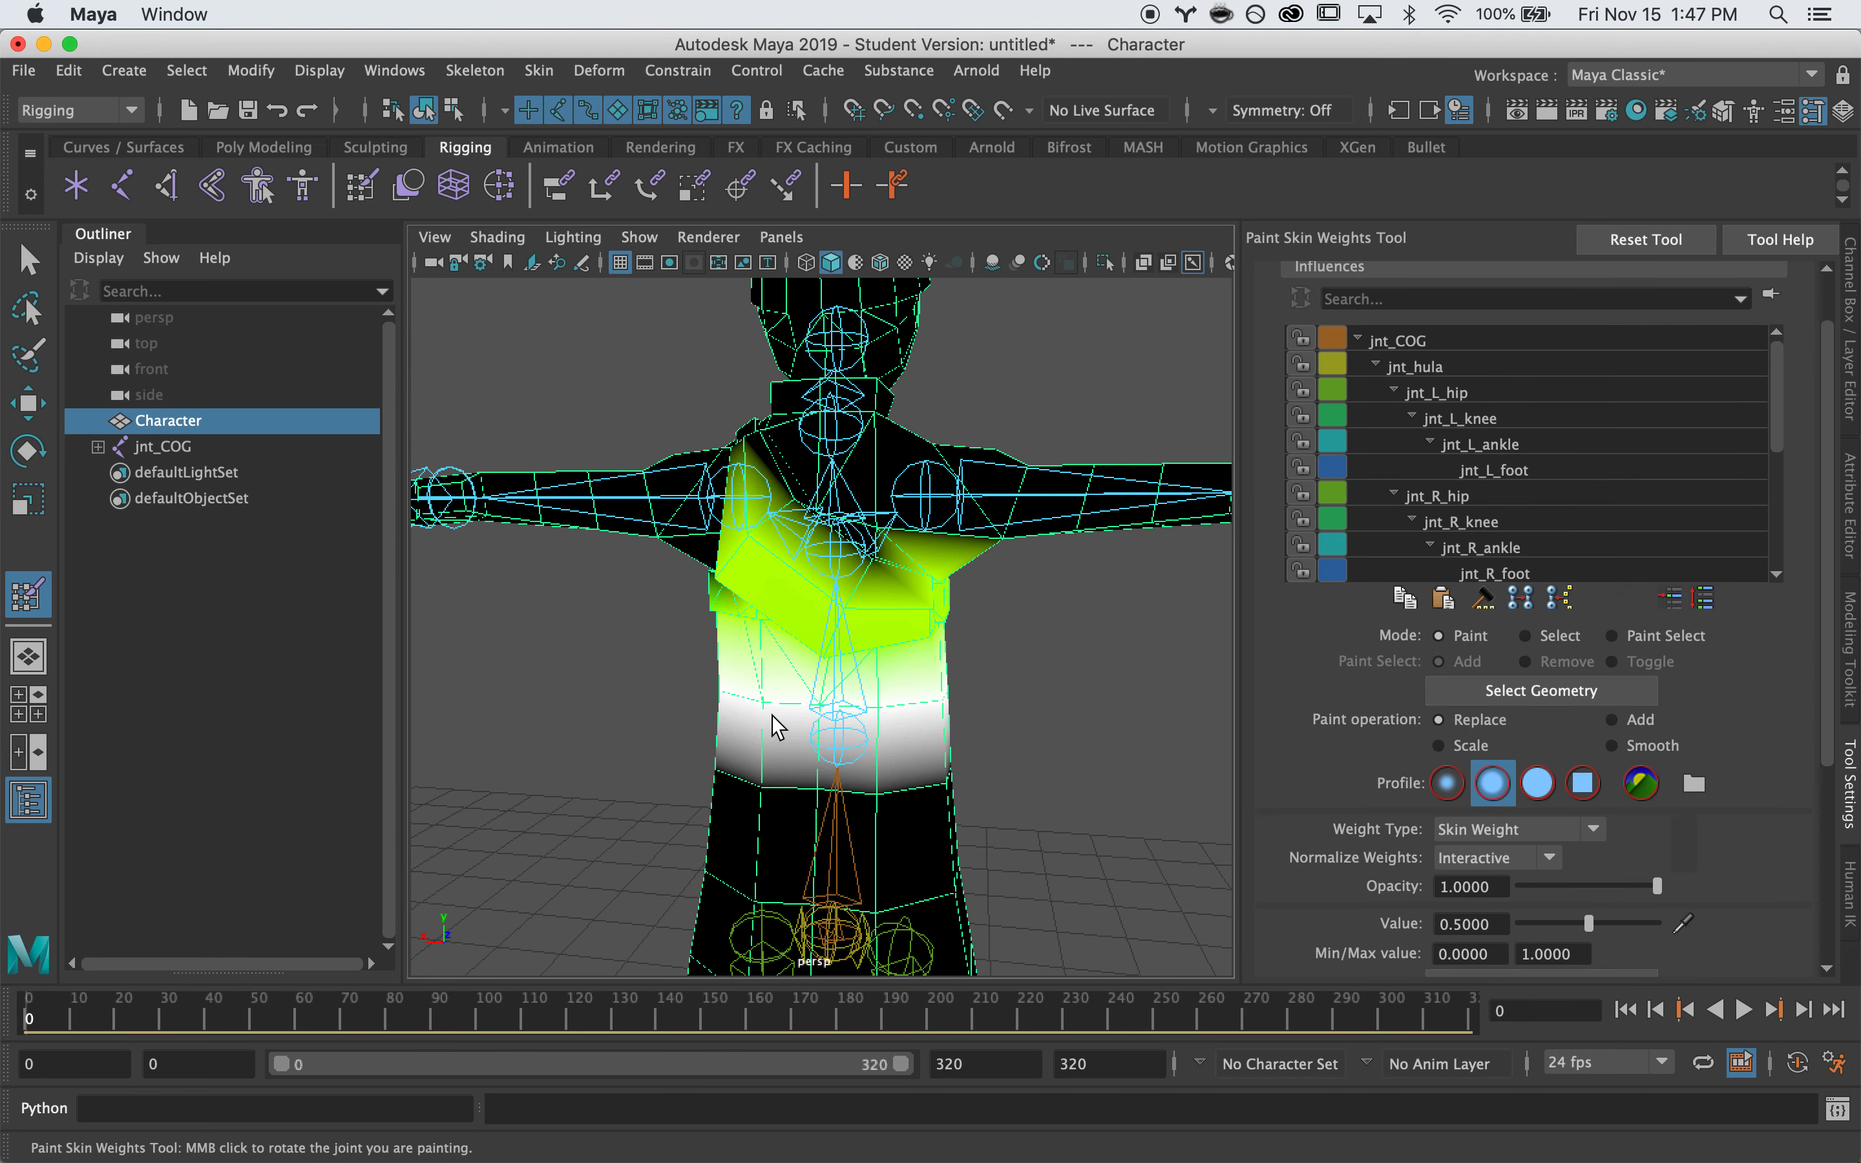
left_click(1377, 362)
left_click(1377, 389)
left_click(1377, 388)
left_click(1422, 422)
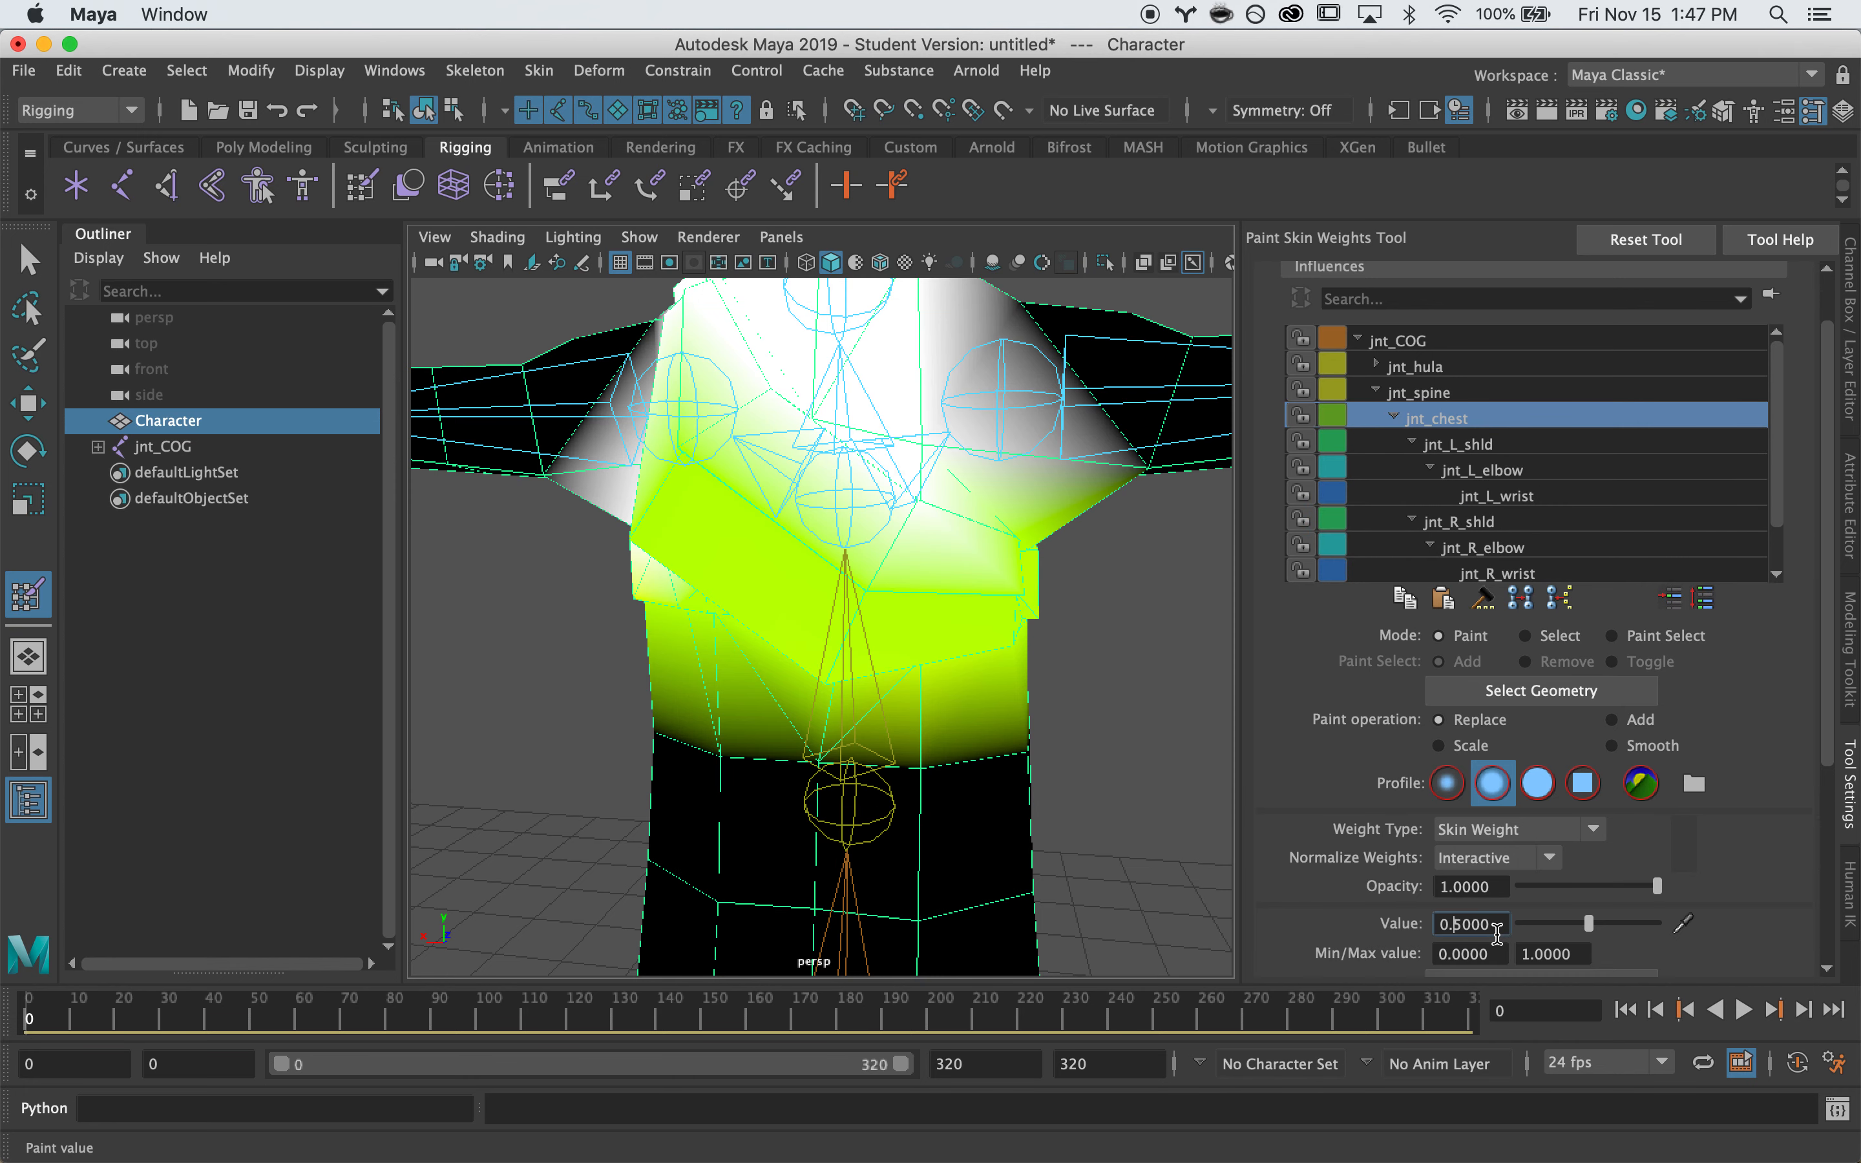
Paint jnt_chest weight at 0.25 in several strokes across the waist
left_click_drag(723, 762, 1046, 765)
mouse_move(617, 736)
left_mouse_down("alt")
mouse_move(865, 746)
mouse_move(711, 769)
mouse_move(958, 754)
left_mouse_up("alt")
mouse_move(943, 750)
left_mouse_down()
mouse_move(789, 752)
mouse_move(967, 747)
mouse_move(602, 745)
mouse_move(885, 739)
mouse_move(708, 777)
left_mouse_up()
mouse_move(815, 754)
right_mouse_down("alt")
mouse_move(909, 716)
mouse_move(815, 714)
right_mouse_up("alt")
left_click_drag(815, 714, 694, 707, "alt")
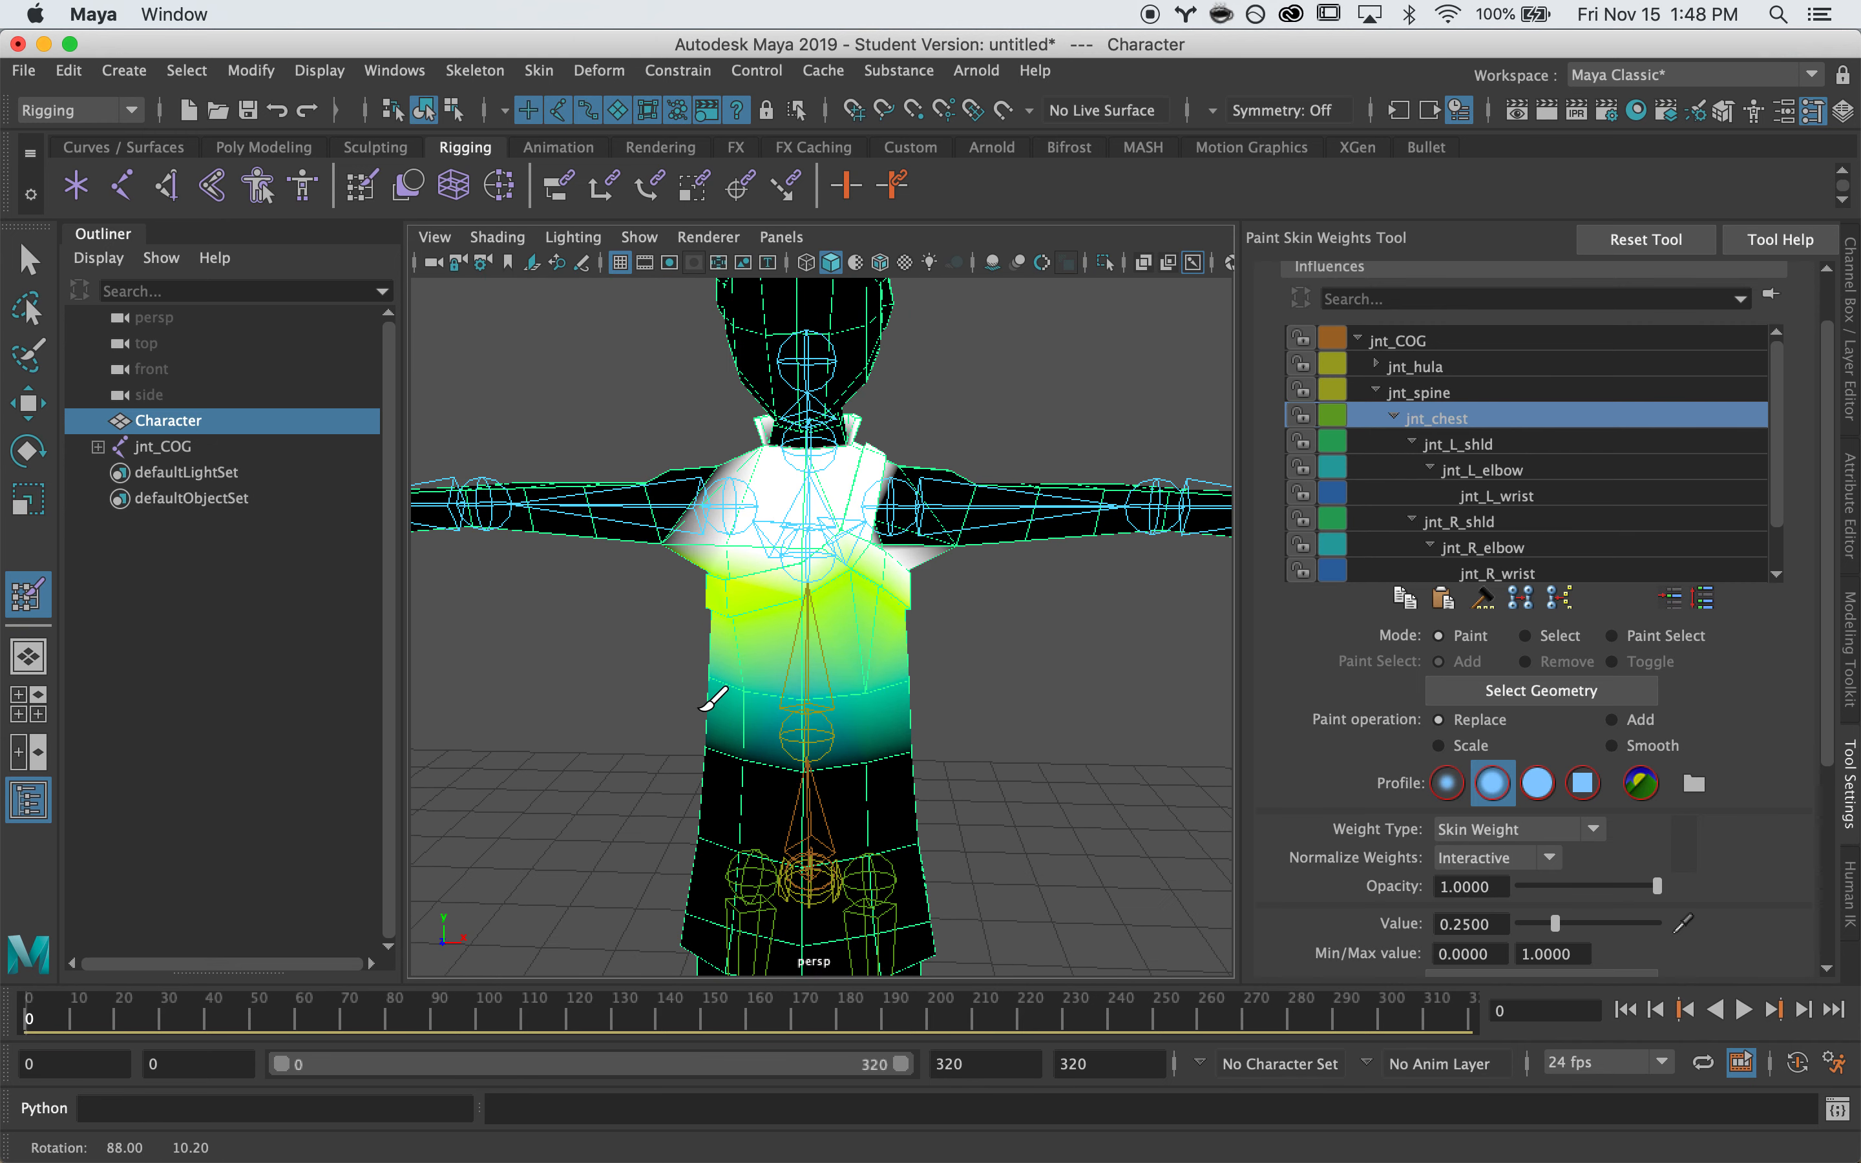
Test-rotate the chest and spine joints to check torso deformation, undoing the chest twist
key("q")
left_click(972, 667)
left_click(798, 543)
key("e")
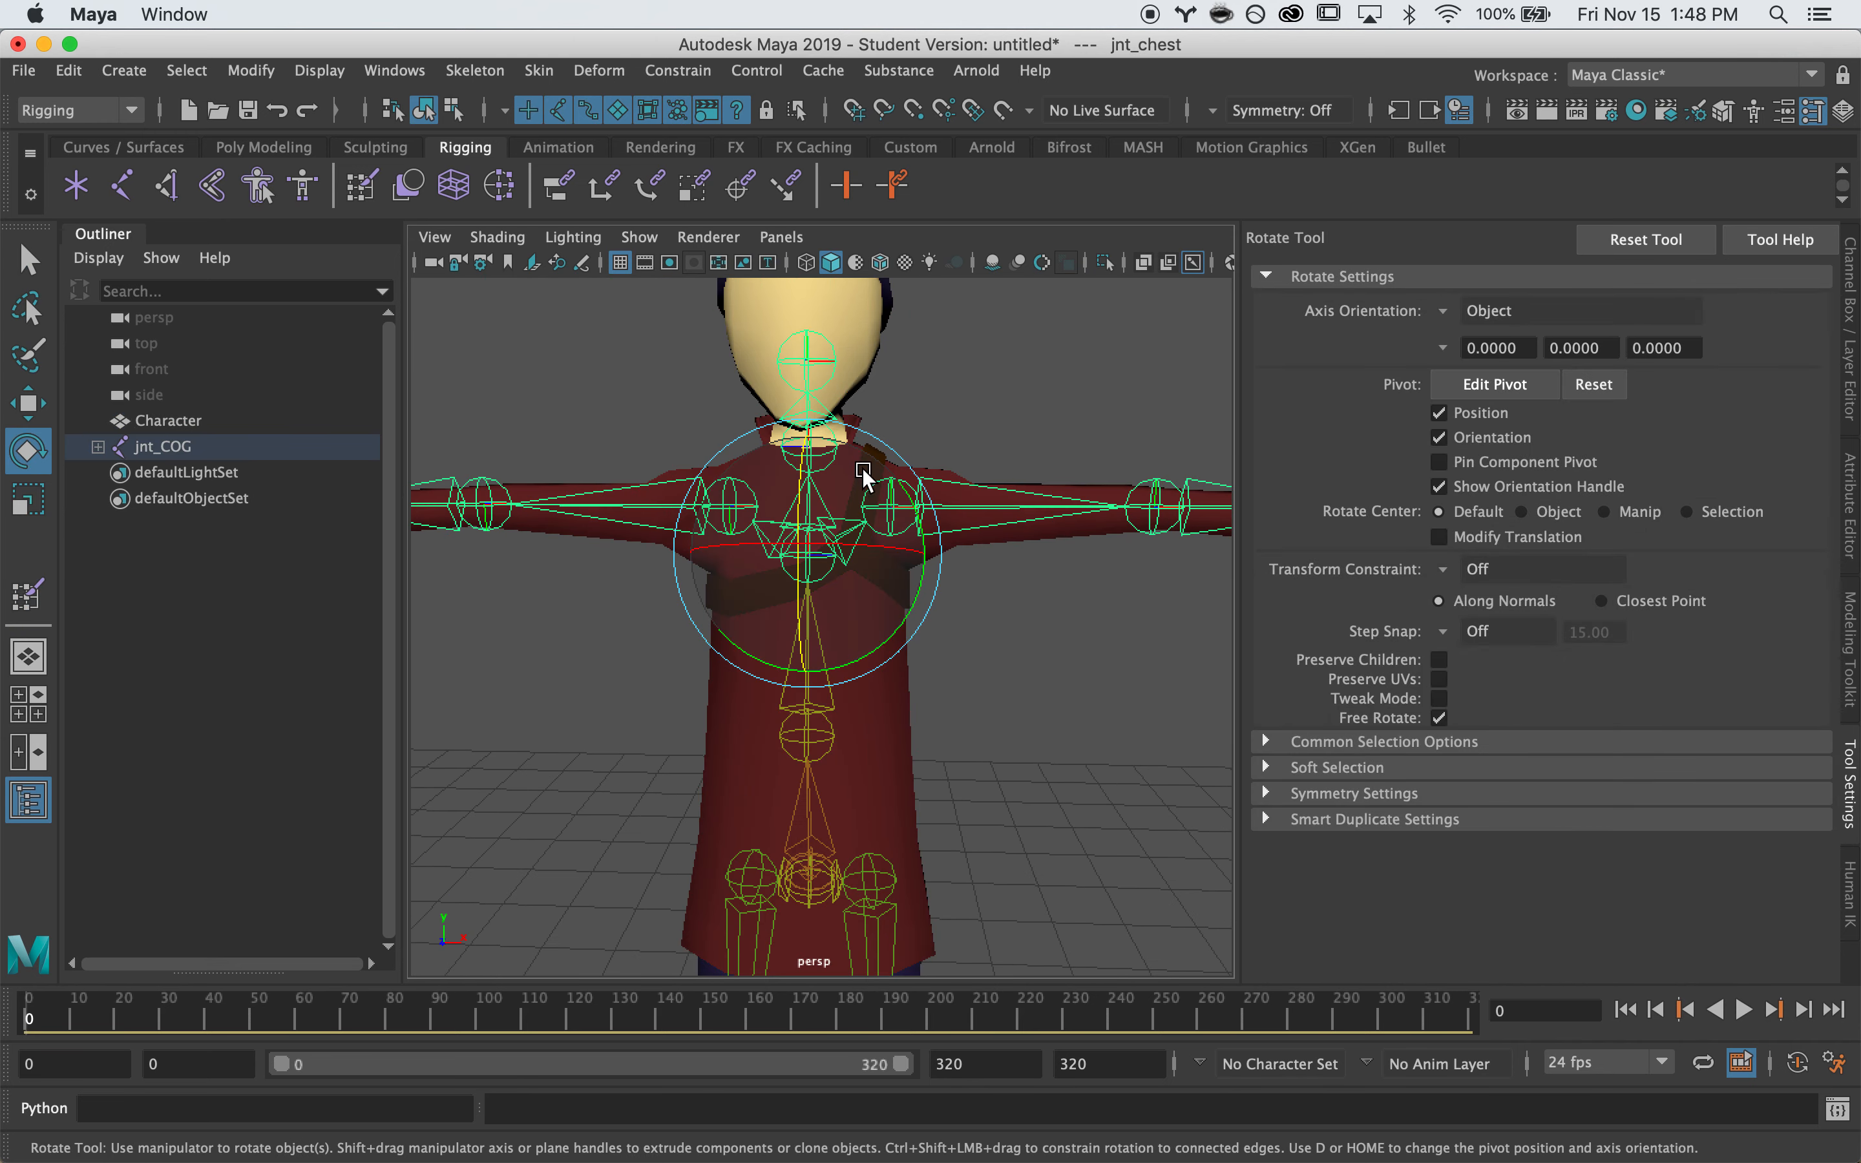
left_click_drag(926, 533, 875, 690)
key("z")
left_click(820, 725)
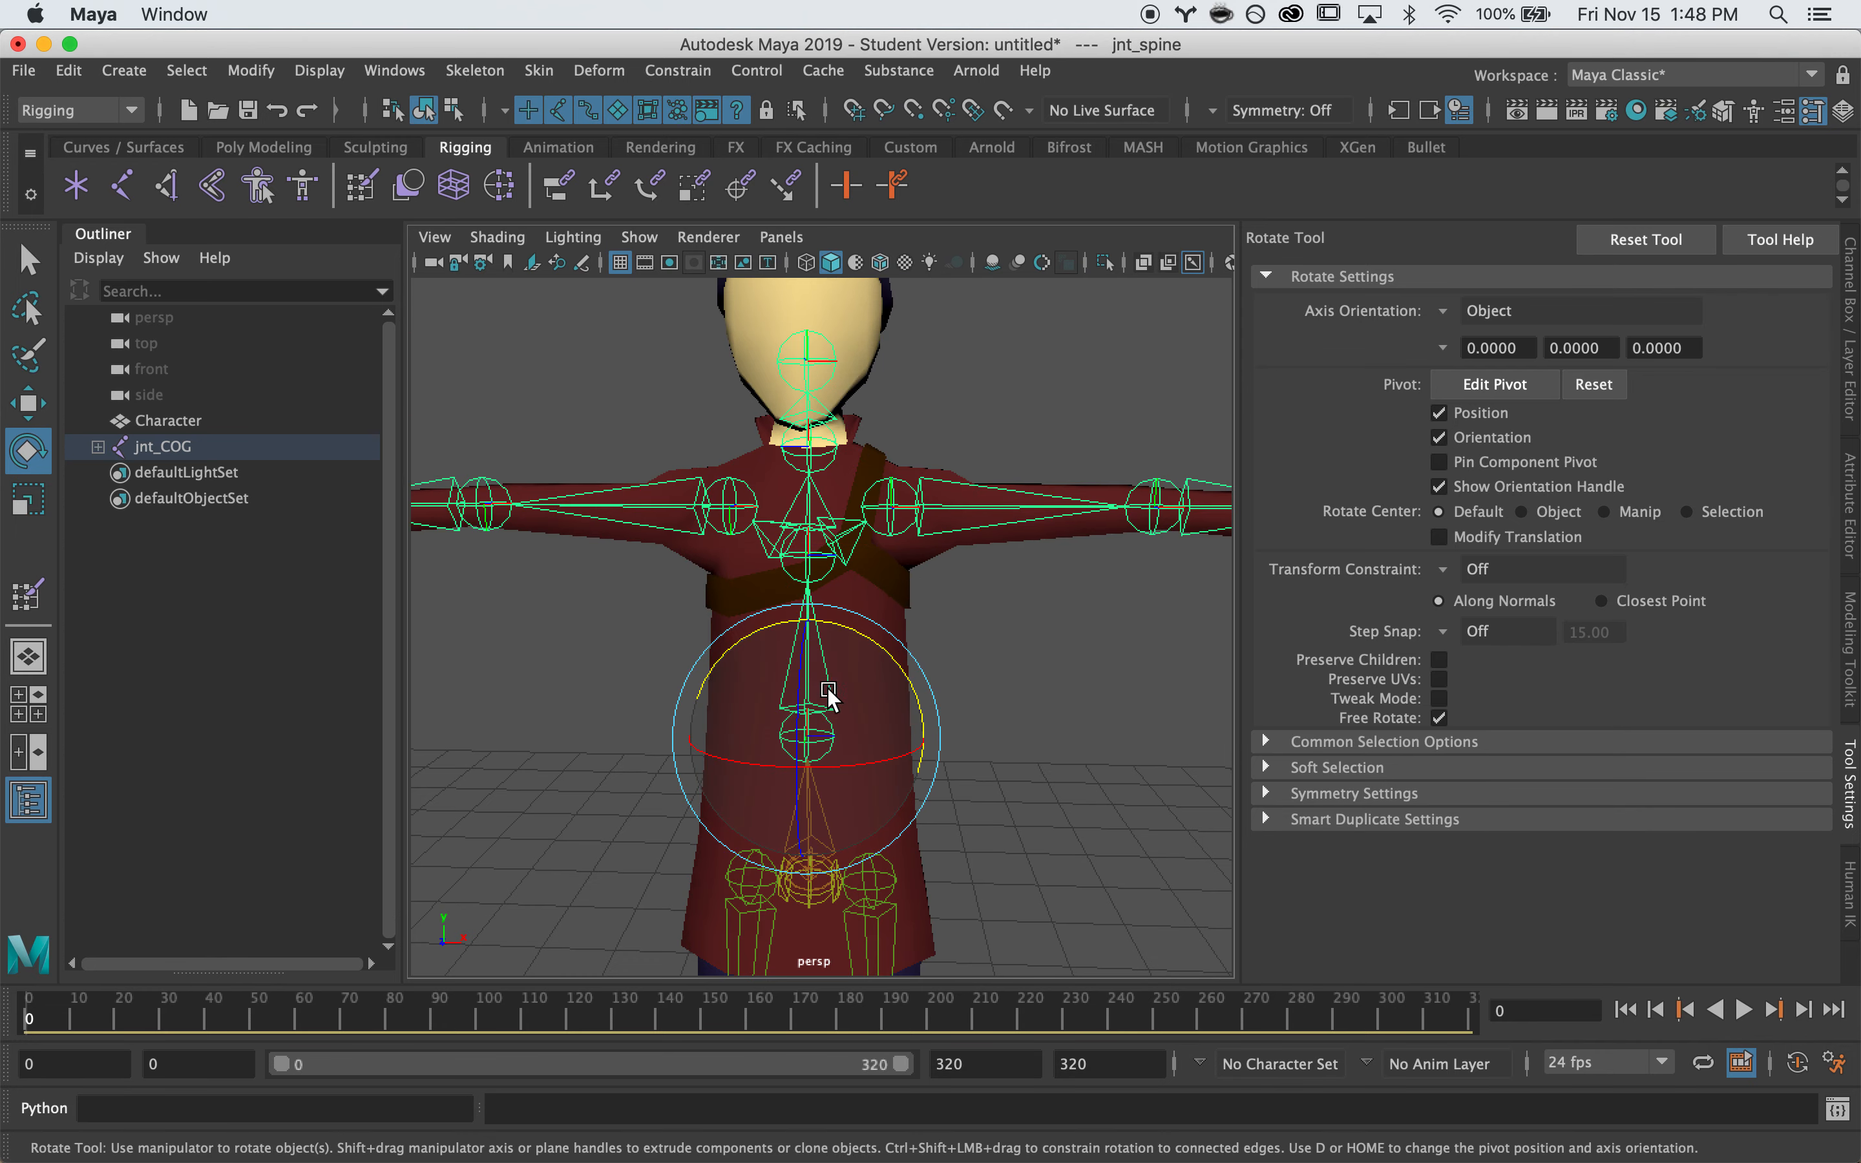
left_click_drag(861, 642, 1071, 635)
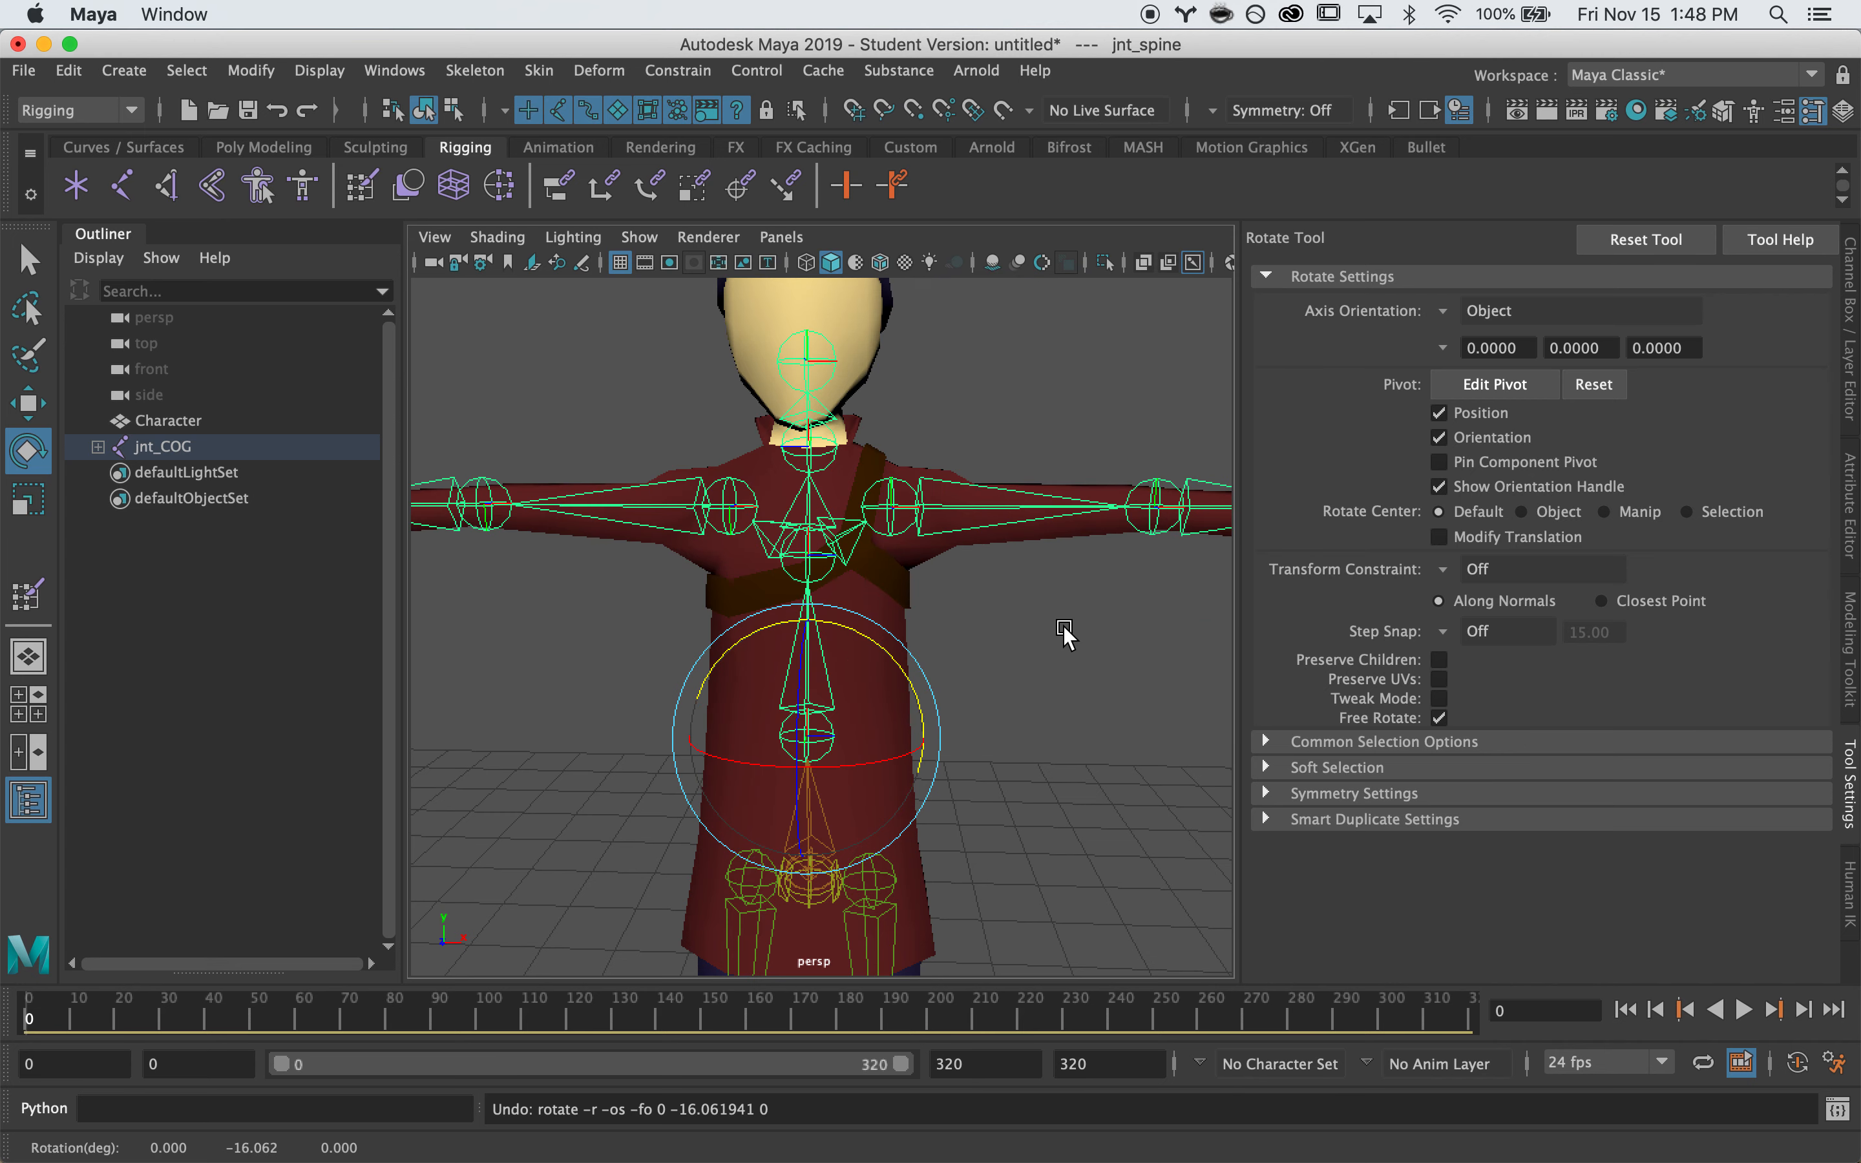
left_click(1011, 593)
Test-rotate the left and right shoulder joints, undoing the left arm raise
scroll(1008, 589, "up", 2)
left_click(925, 466)
left_click(942, 476)
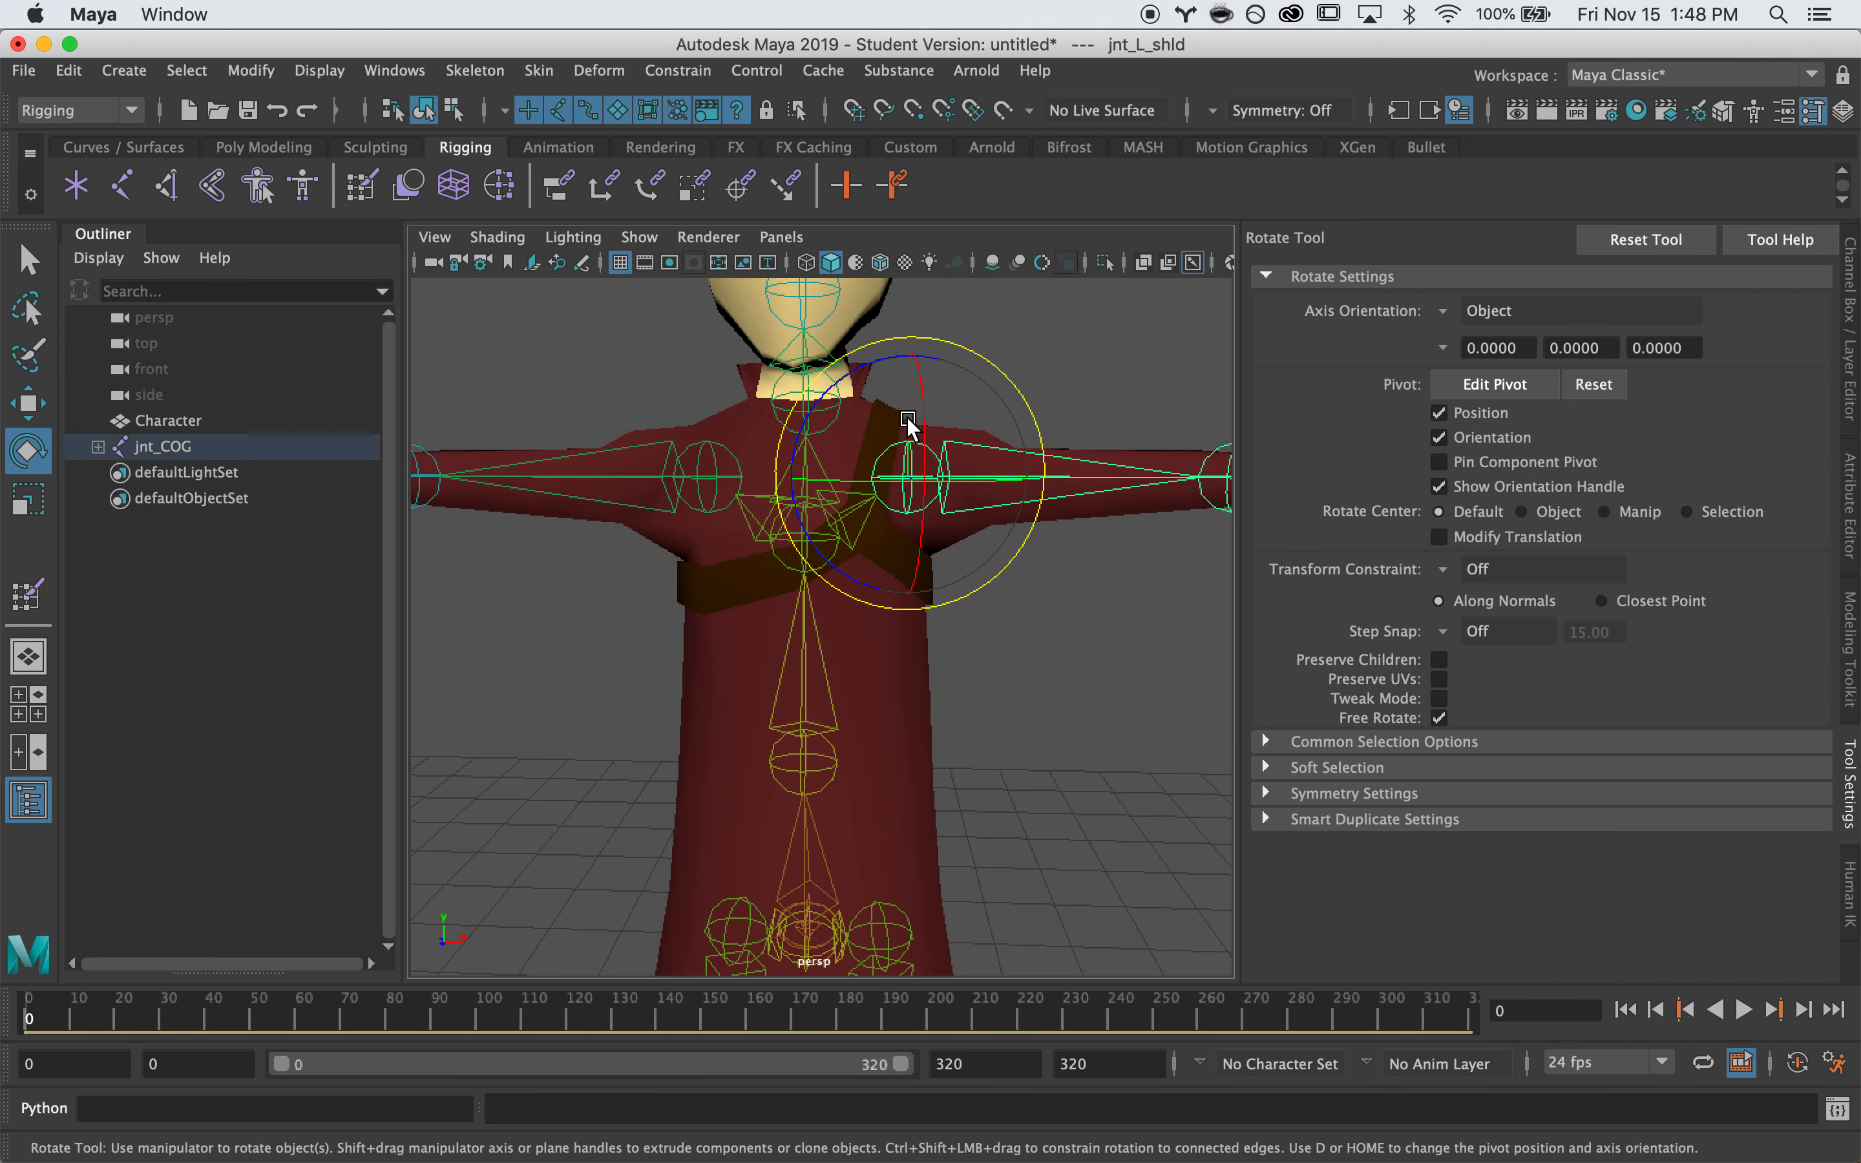
left_click_drag(841, 390, 919, 299)
key("super+z")
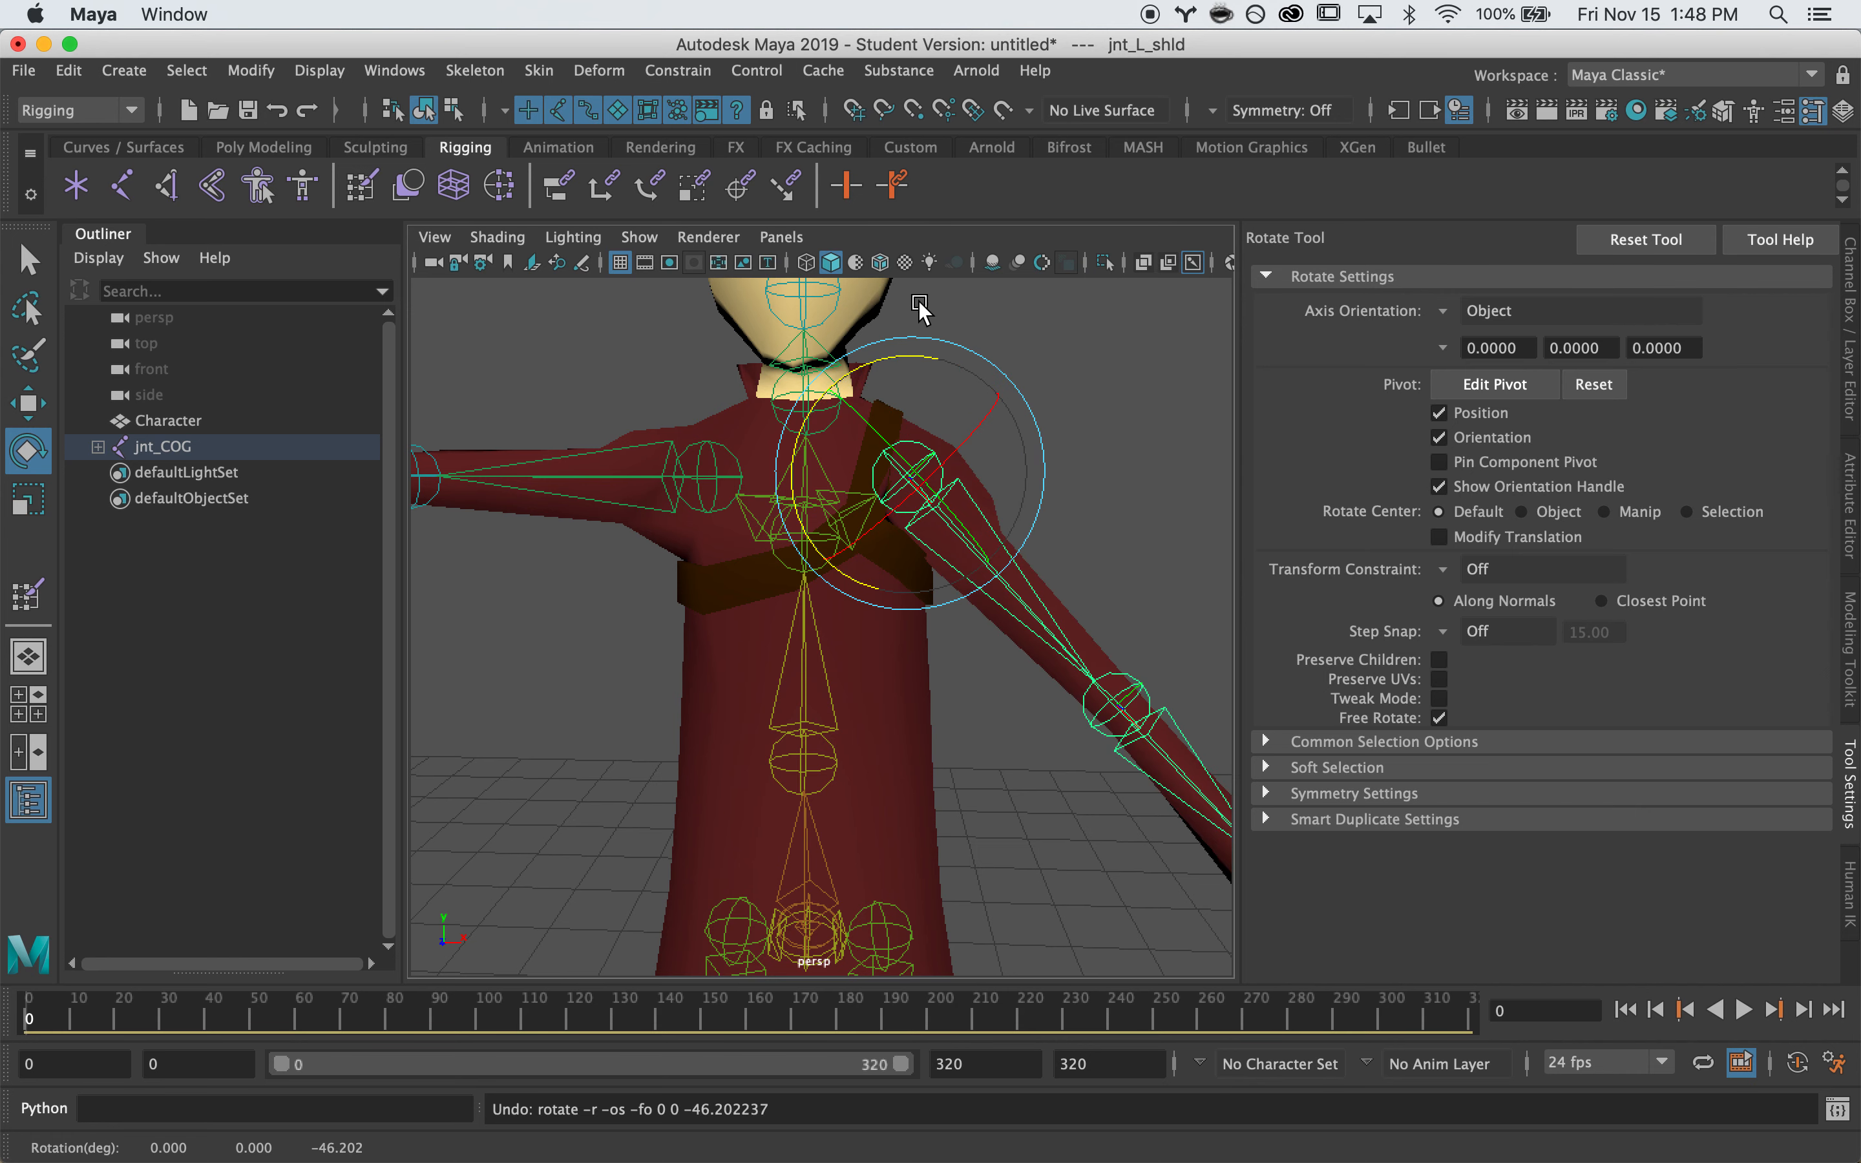
left_click(711, 457)
left_click_drag(735, 446, 804, 347)
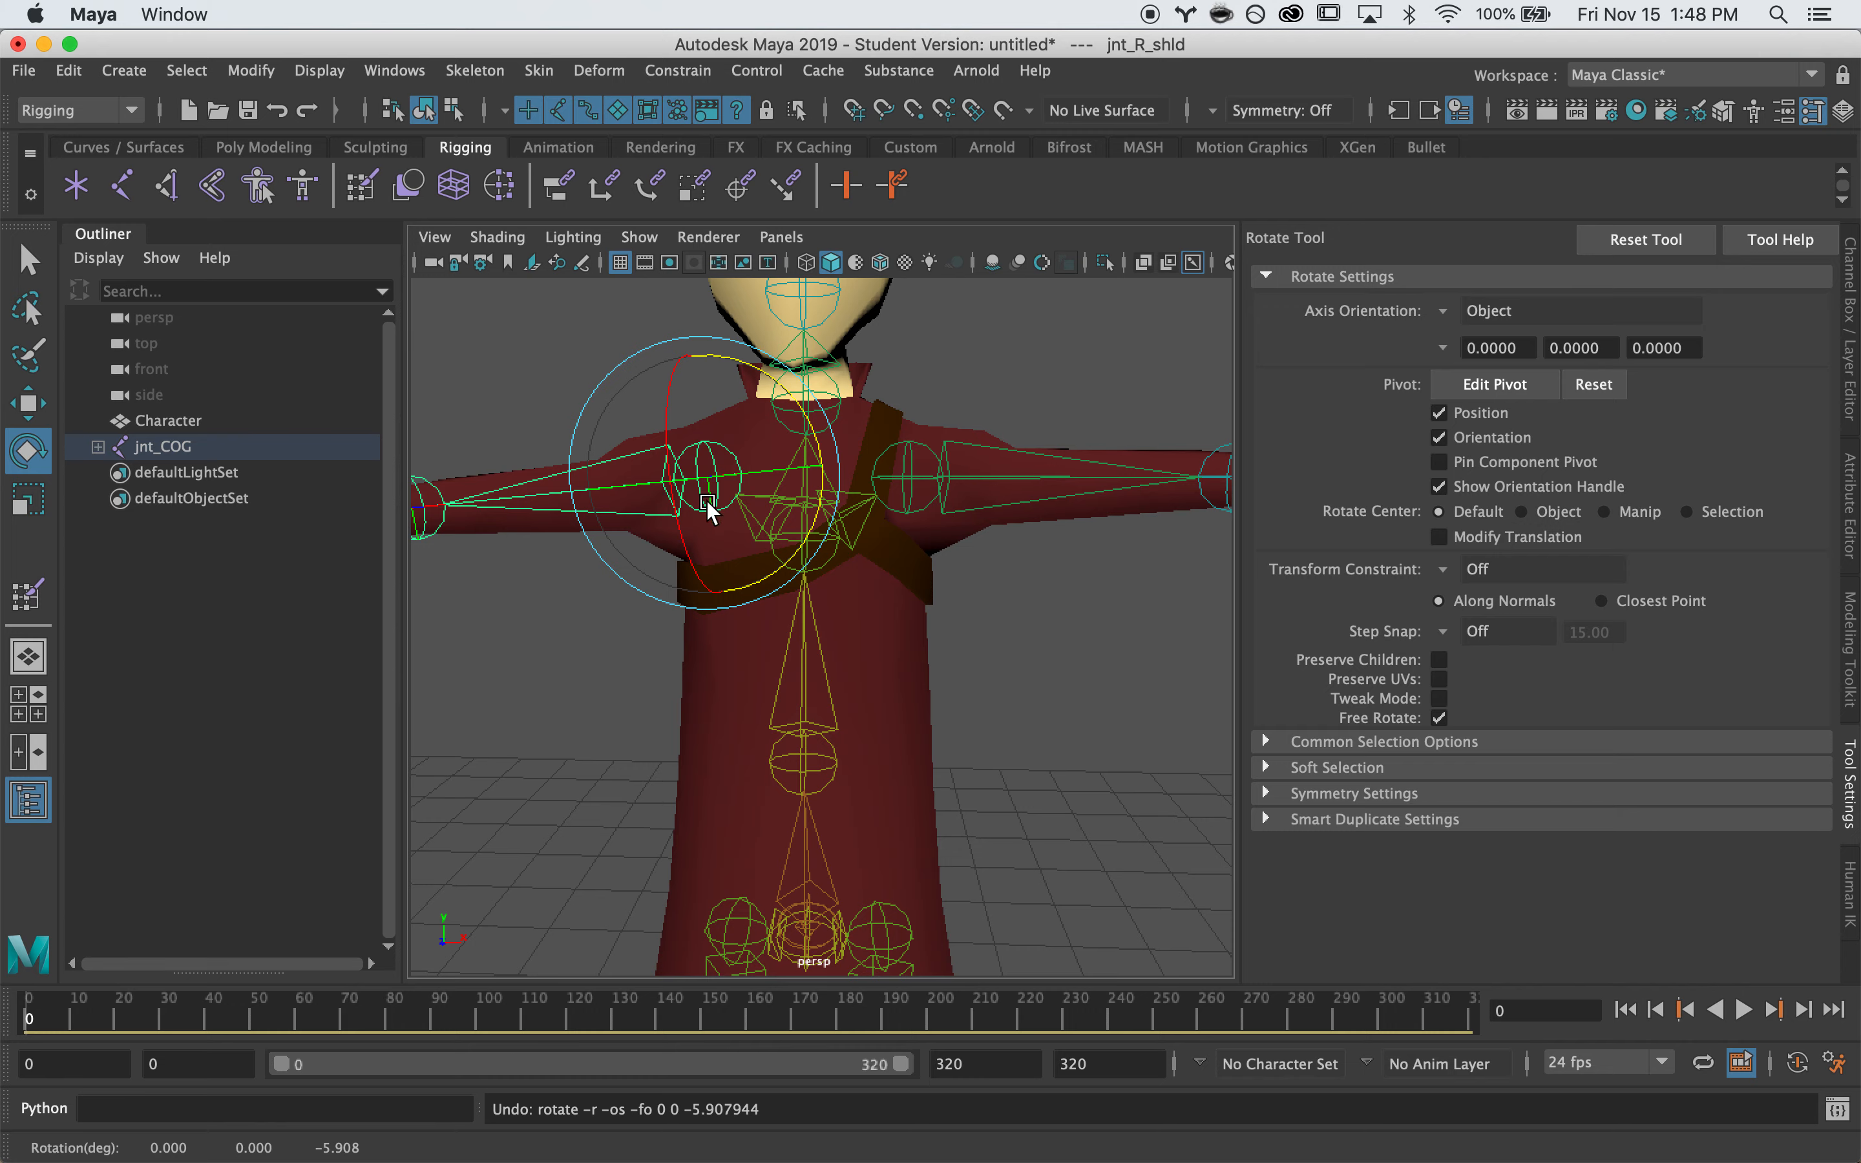
From the side and back views, select and test-rotate the chest and neck joints
scroll(917, 547, "down", 5)
left_click_drag(1088, 478, 493, 526, "alt")
key("q")
left_click(838, 566)
left_click_drag(955, 571, 816, 508, "alt")
key("e")
key("q")
left_click(834, 478)
key("e")
left_click_drag(614, 562, 1040, 706, "alt")
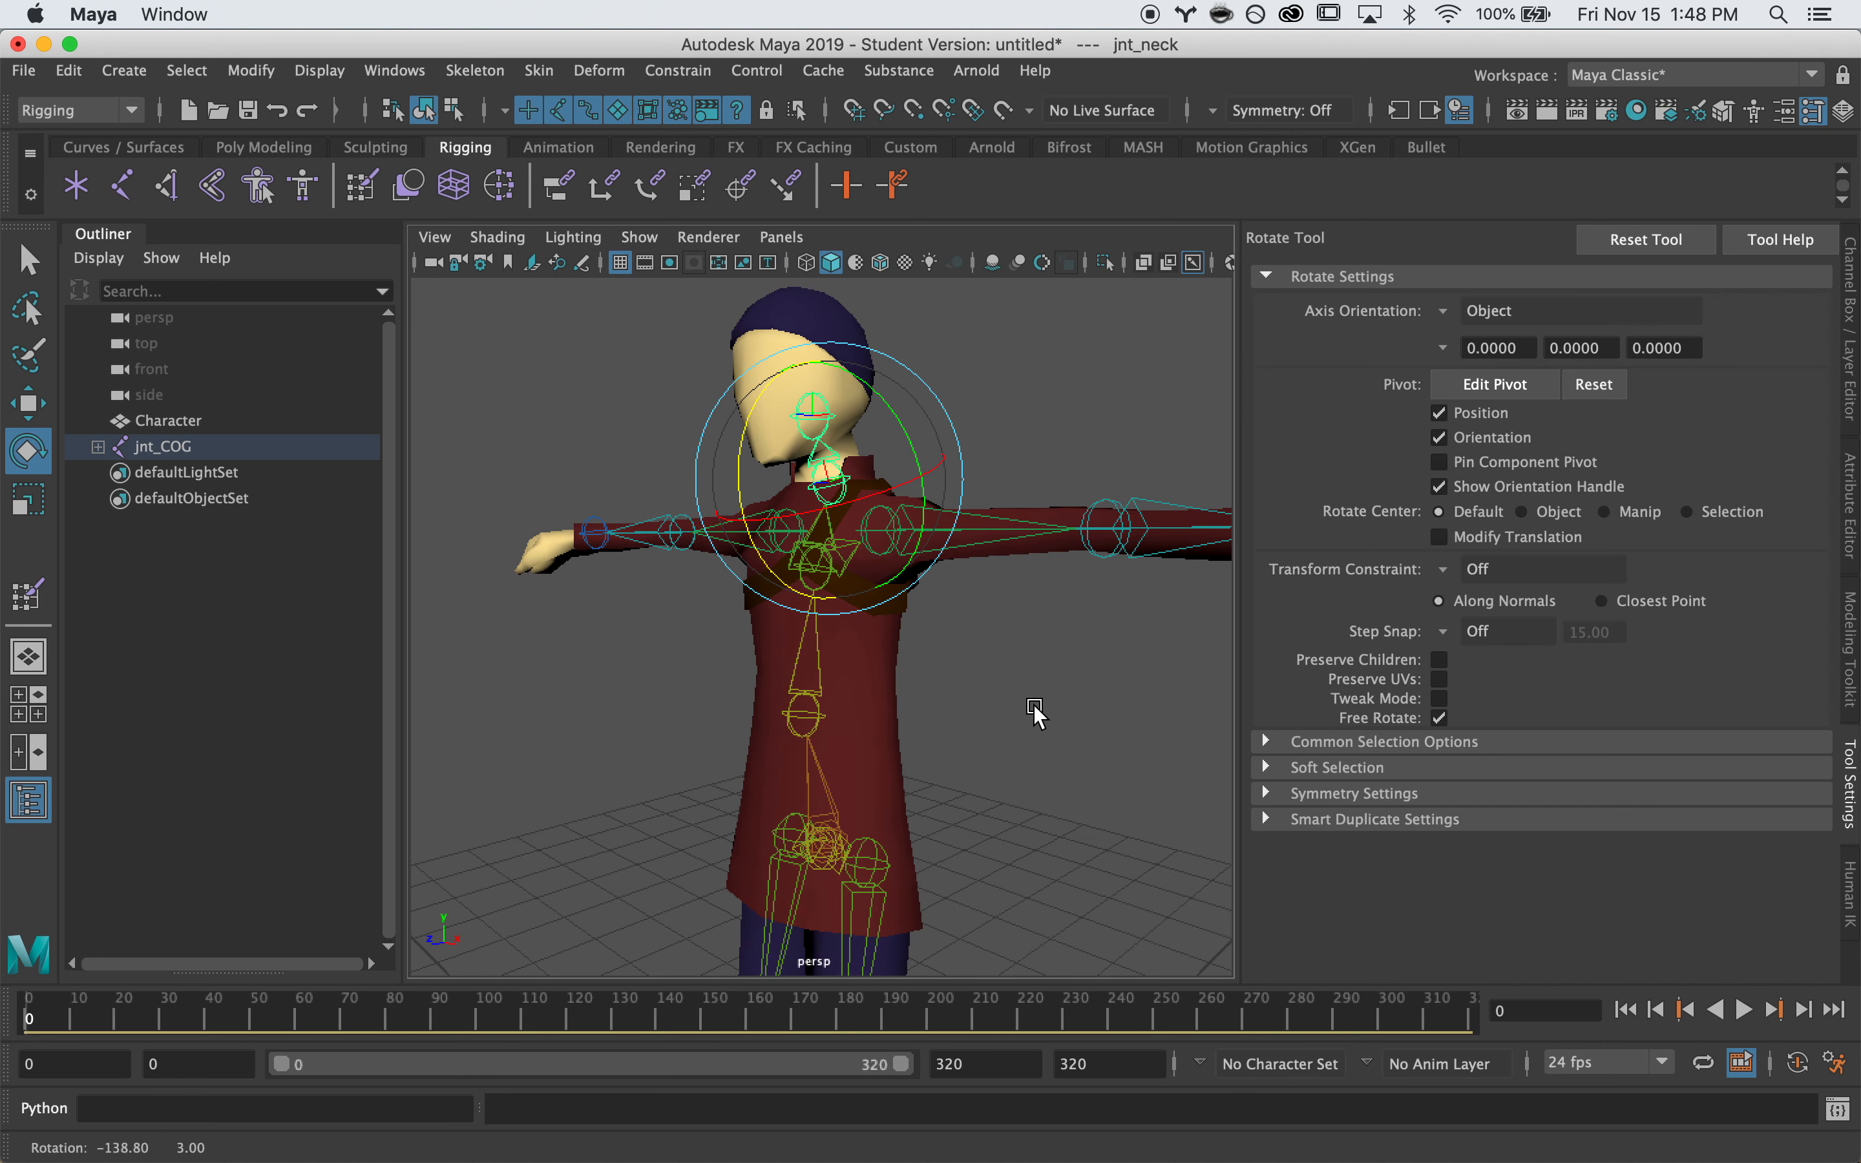
key("q")
left_click(1043, 710)
Orbit around the character to check the coat is back in T-pose
right_click_drag(1052, 718, 566, 732, "alt")
left_click_drag(565, 731, 592, 750, "alt")
right_click_drag(592, 750, 818, 631, "alt")
middle_click_drag(818, 631, 824, 539, "alt")
left_click_drag(853, 608, 914, 619, "alt")
left_click_drag(650, 659, 879, 656, "alt")
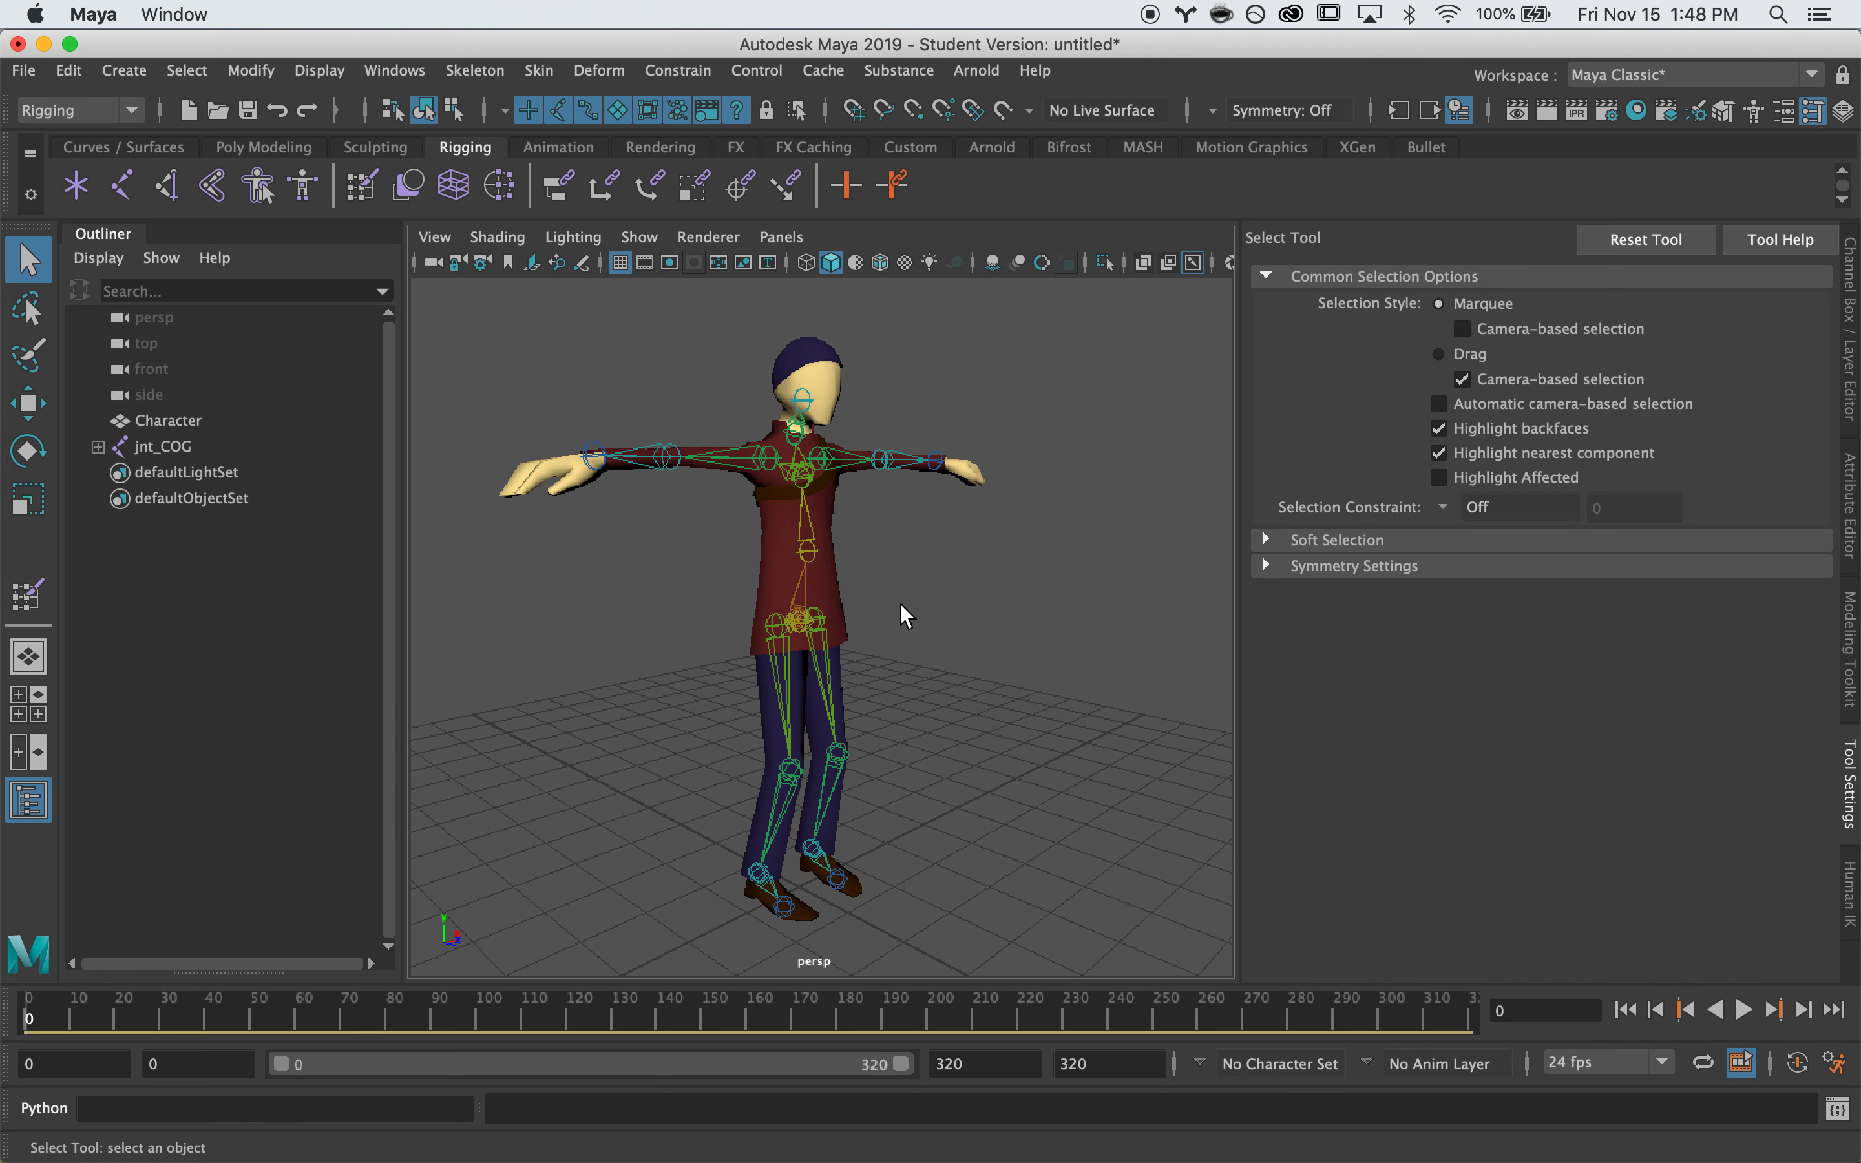
Select the Character mesh, turning it toward the camera to review the skinned T-pose
left_click_drag(699, 605, 639, 603, "alt")
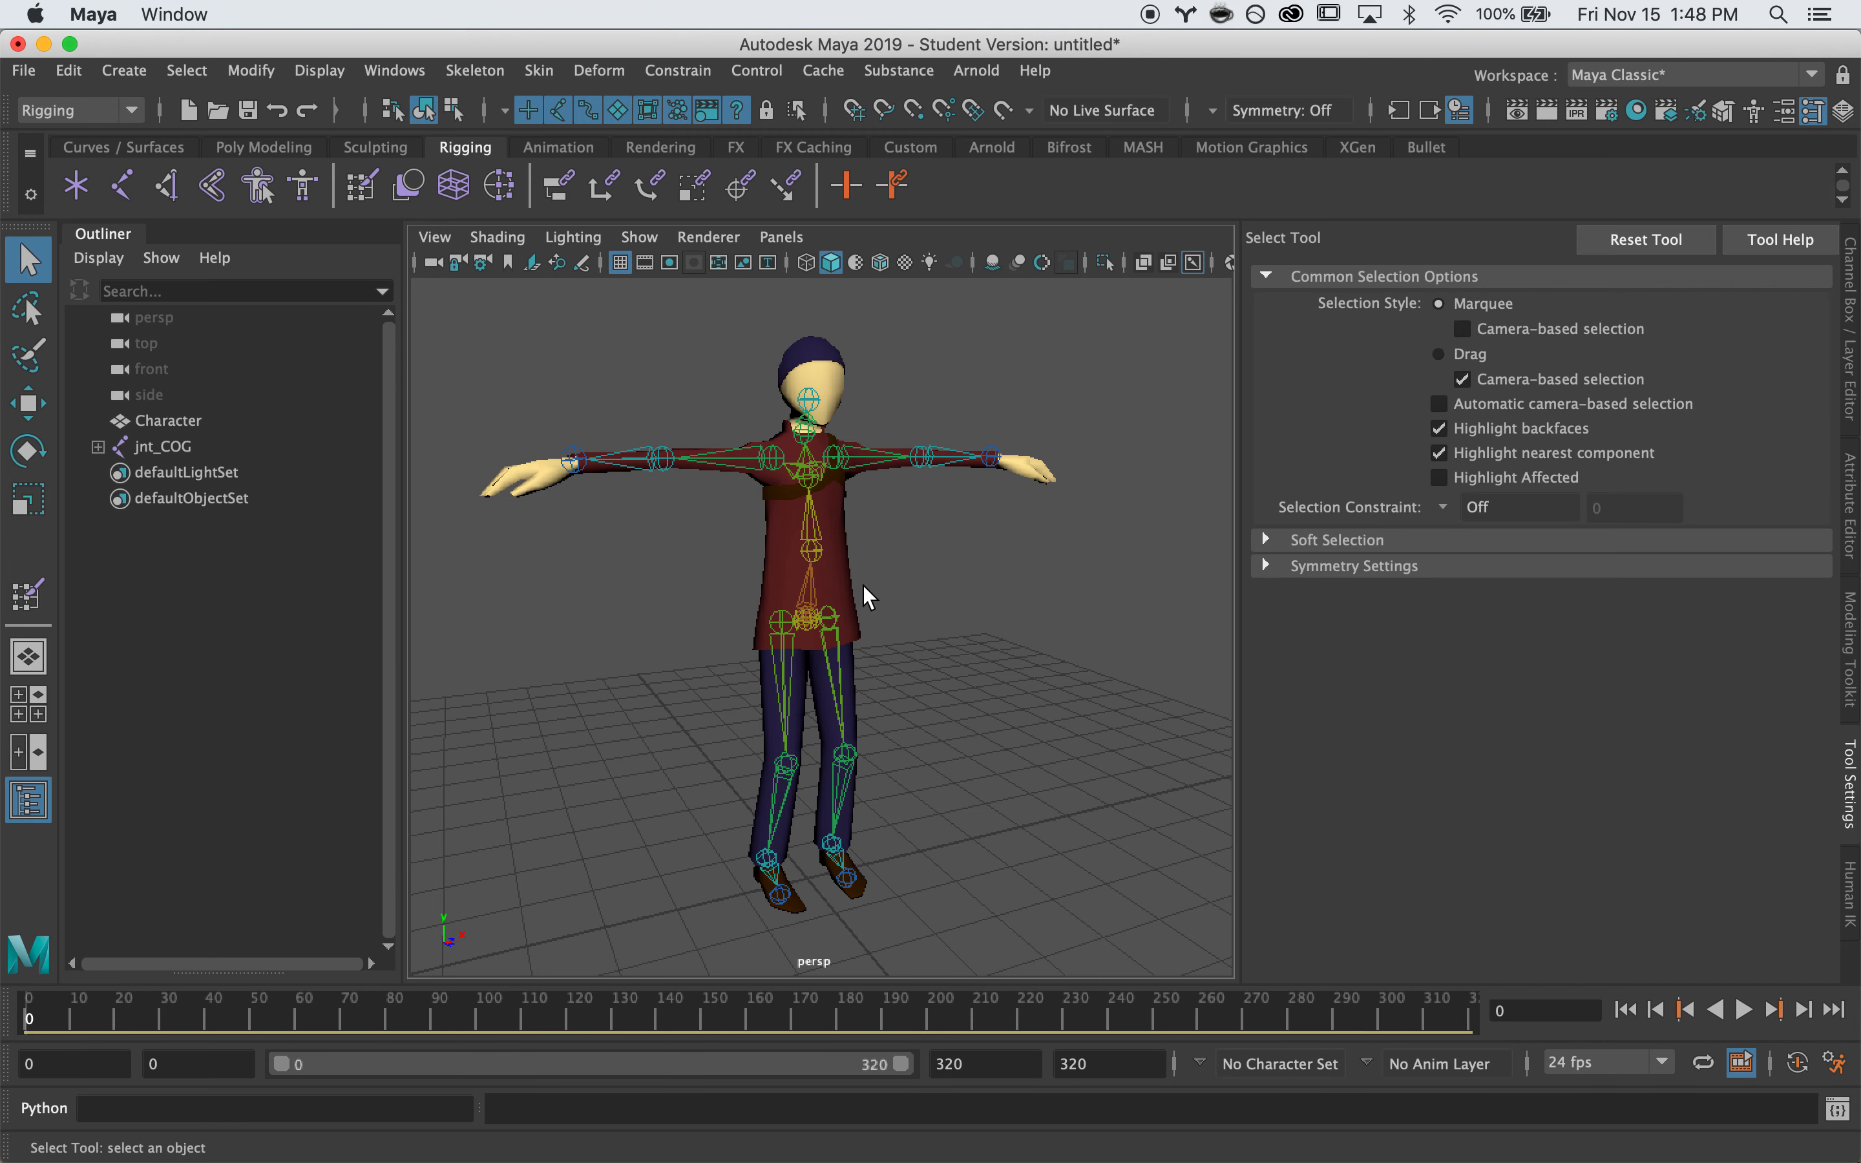
left_click(844, 555)
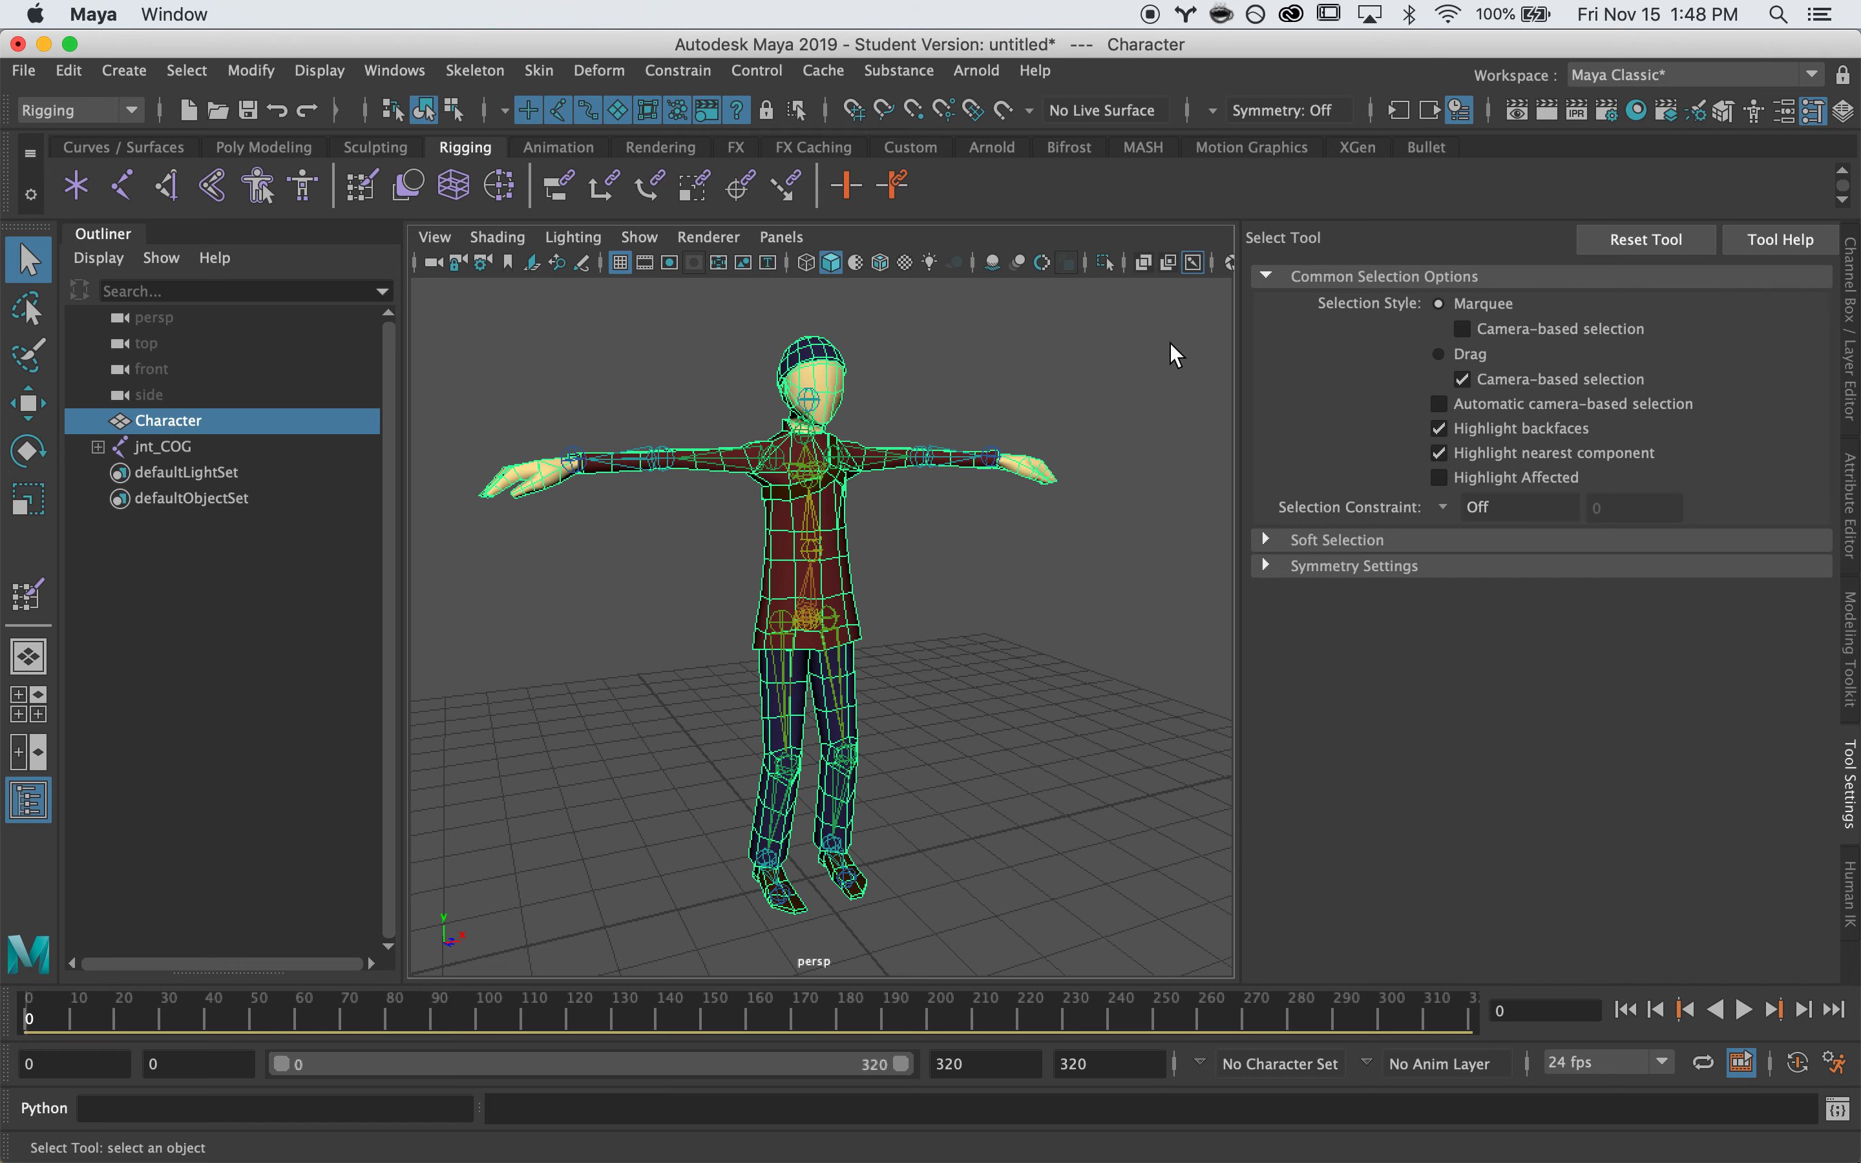
left_click_drag(1169, 396, 1144, 446, "alt")
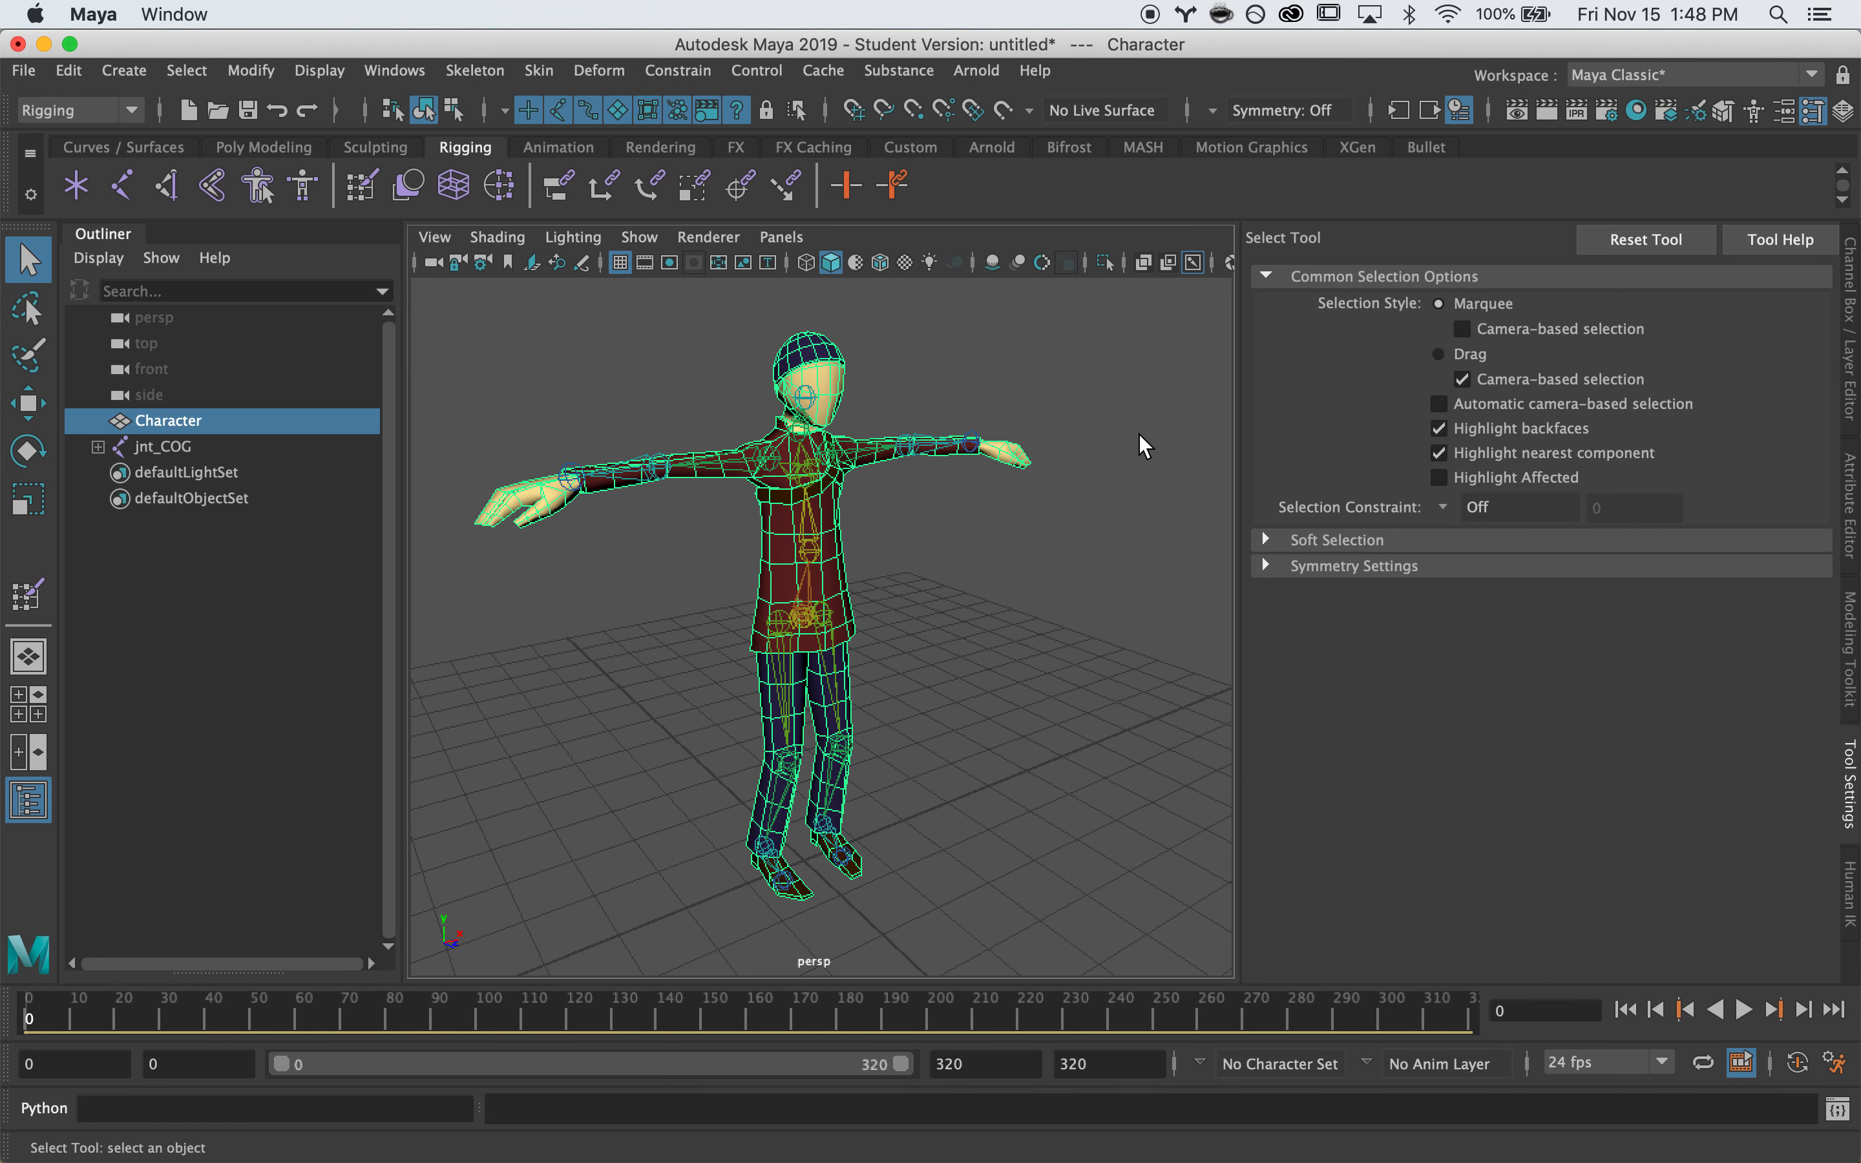